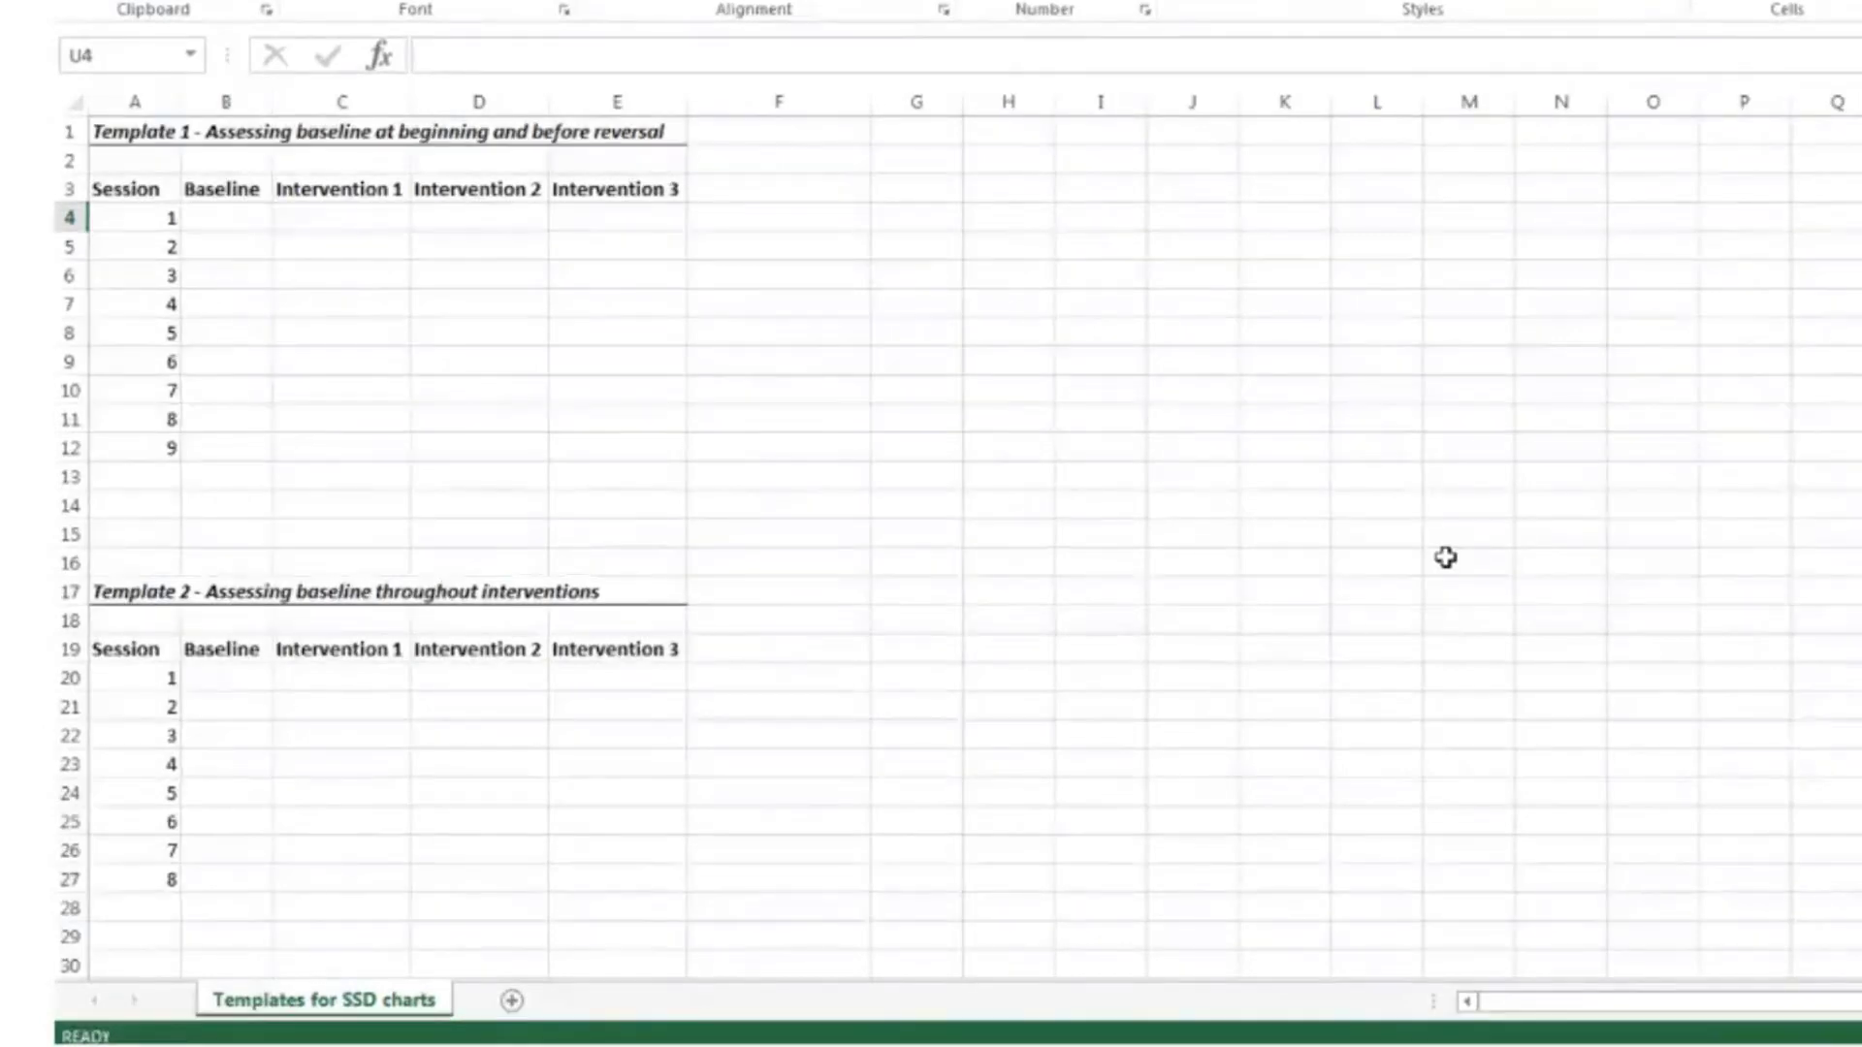
Examine the two template titles and Template 1's Session, Baseline and Intervention 1 to 3 columns
{"action": "left_click_drag", "start_coordinate": [150, 127], "coordinate": [587, 143]}
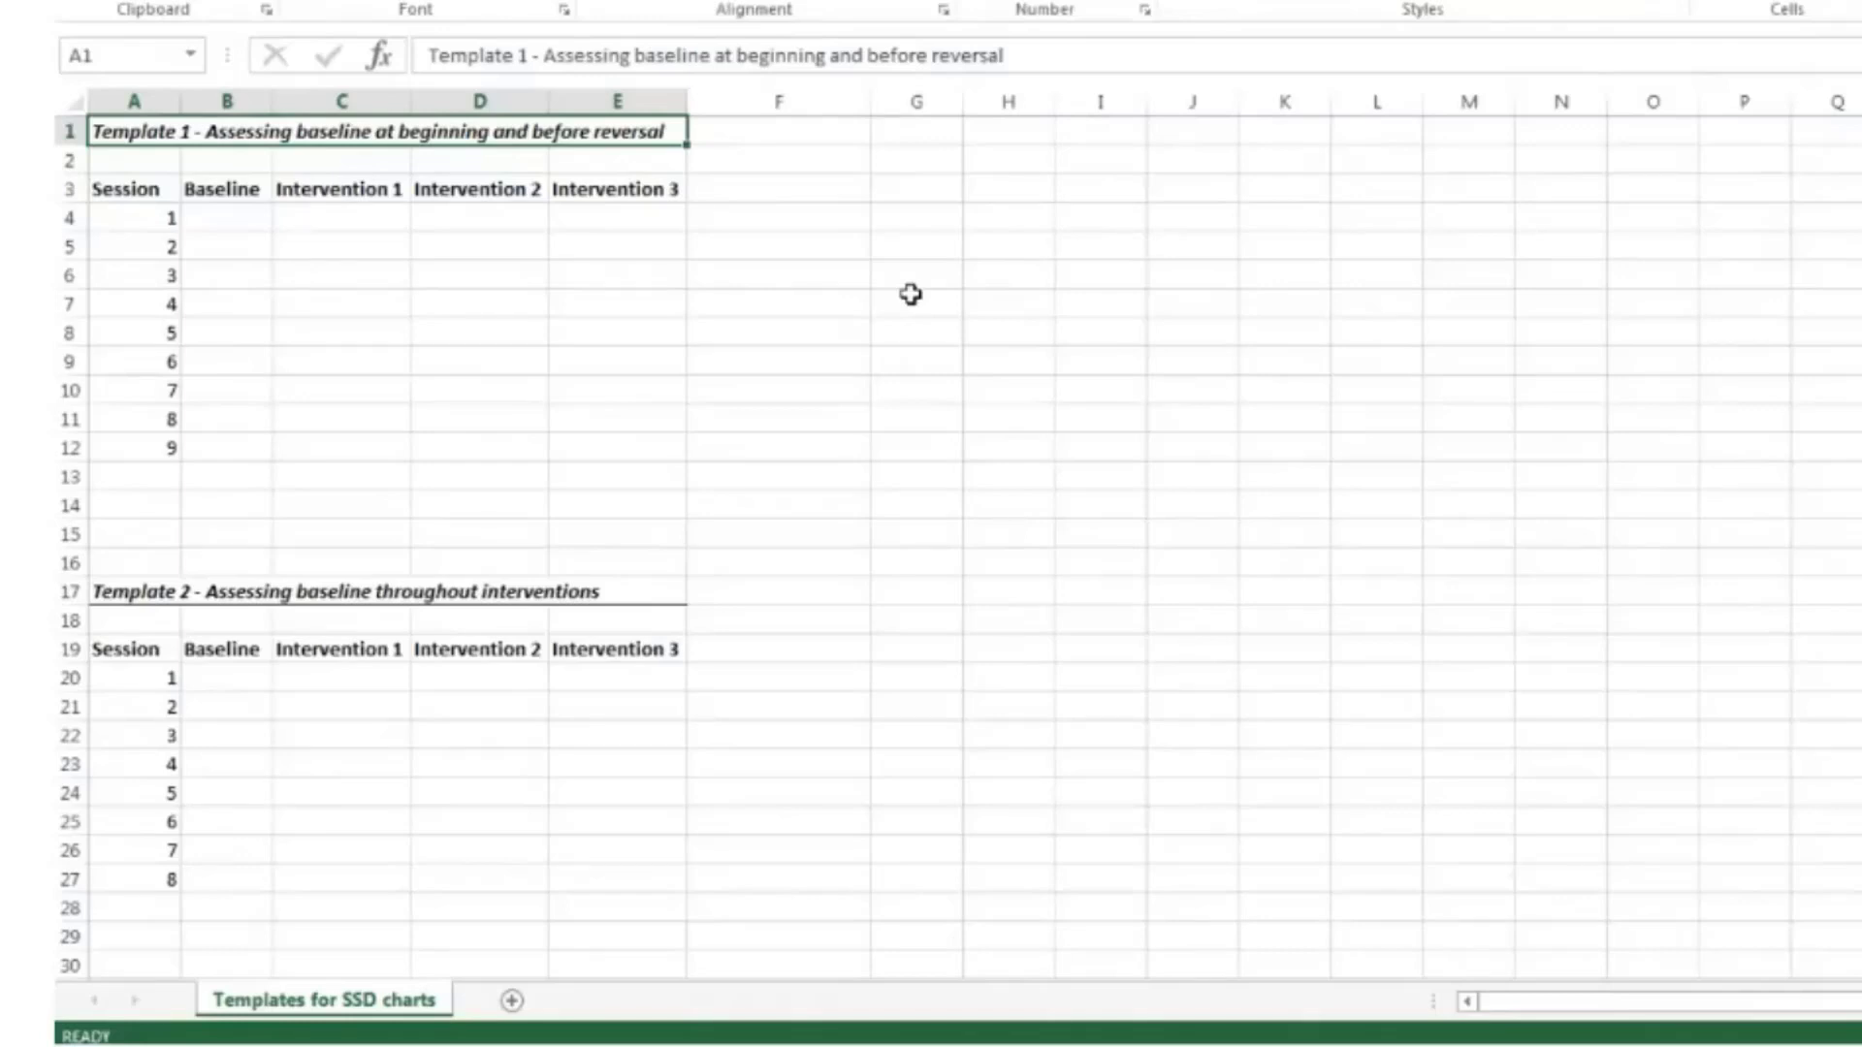
{"action": "left_click", "coordinate": [482, 589]}
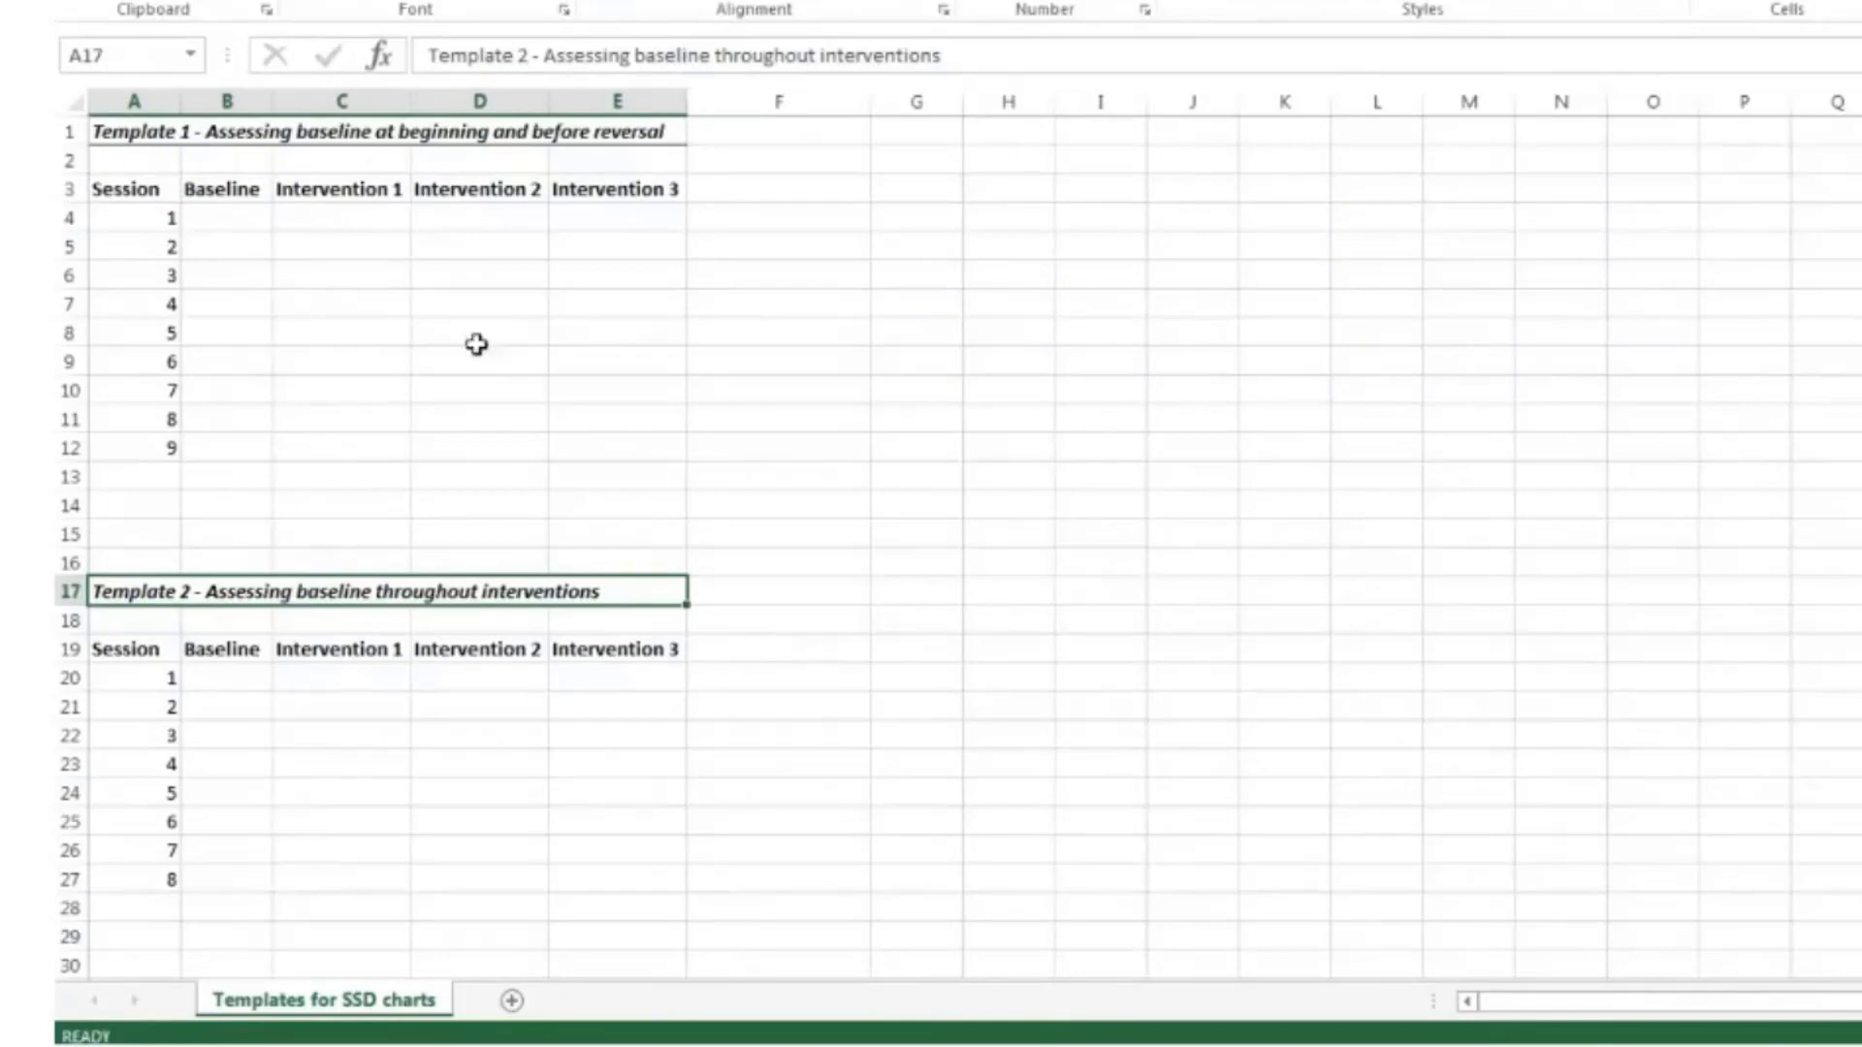
{"action": "left_click", "coordinate": [391, 274]}
{"action": "left_click", "coordinate": [279, 133]}
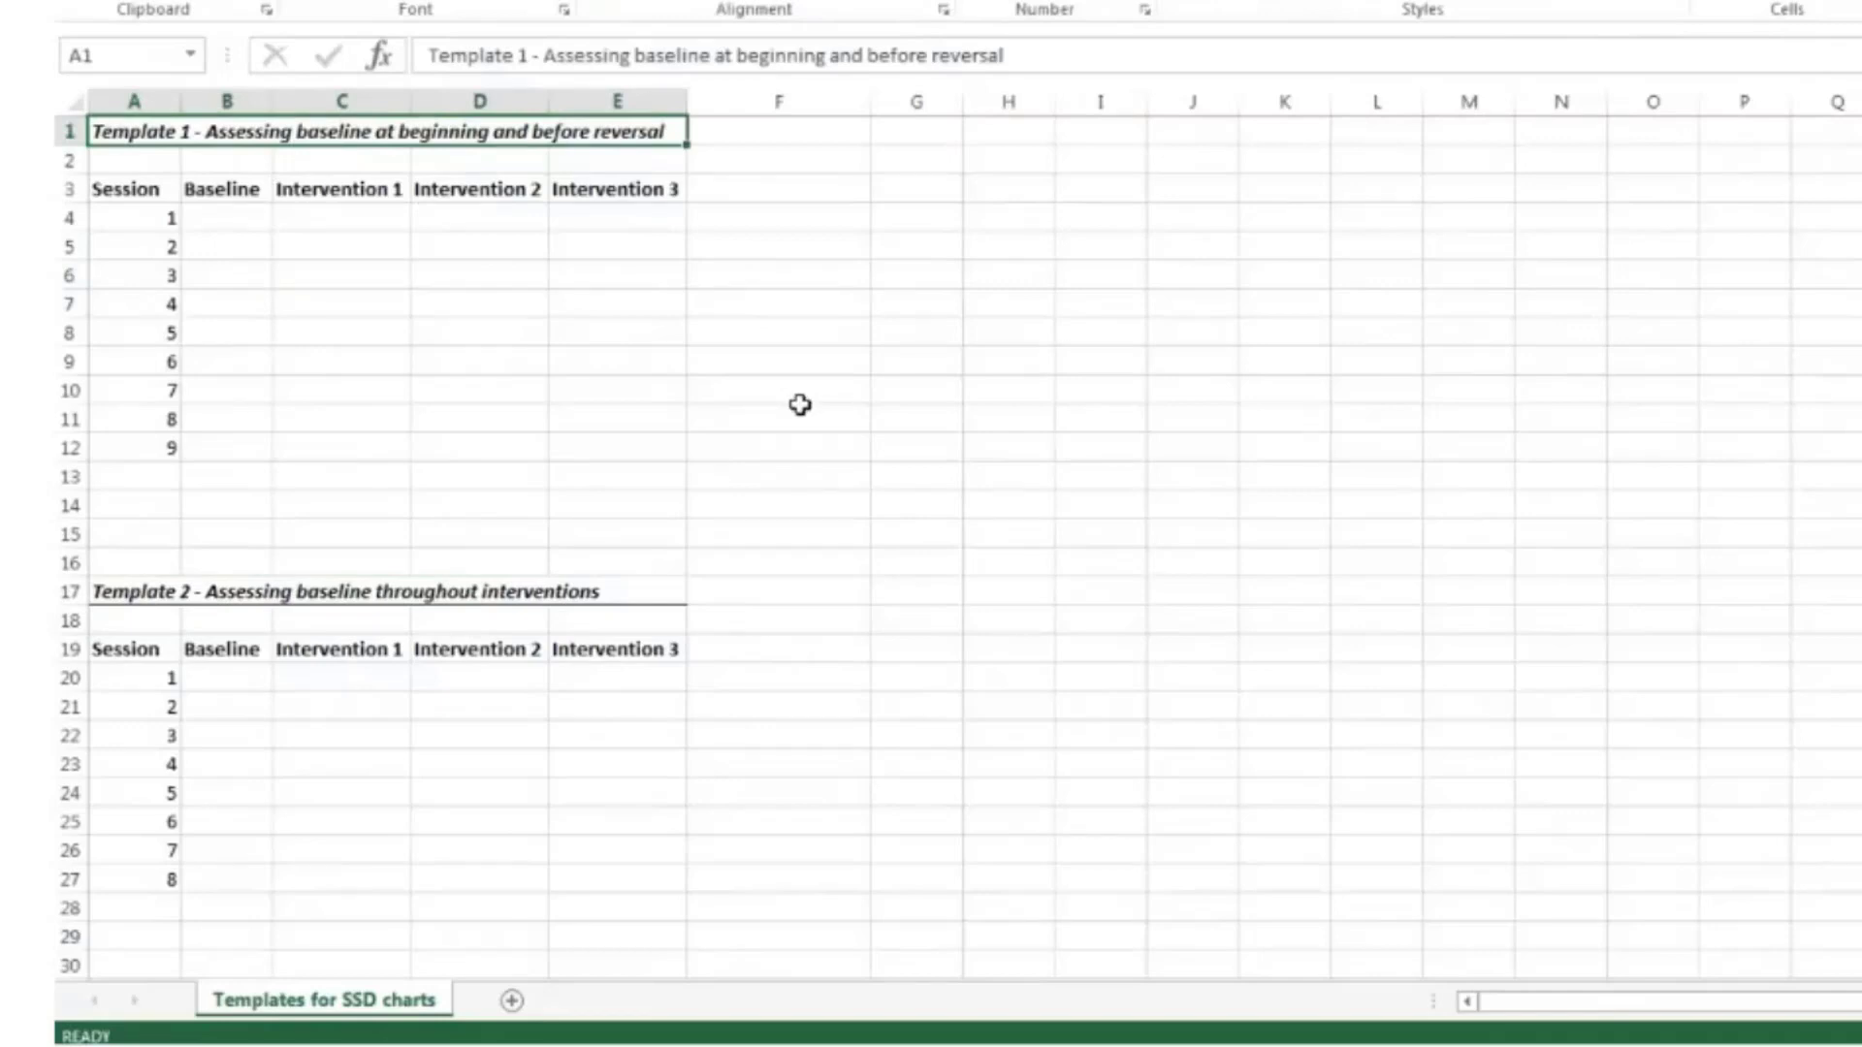
{"action": "left_click", "coordinate": [344, 297]}
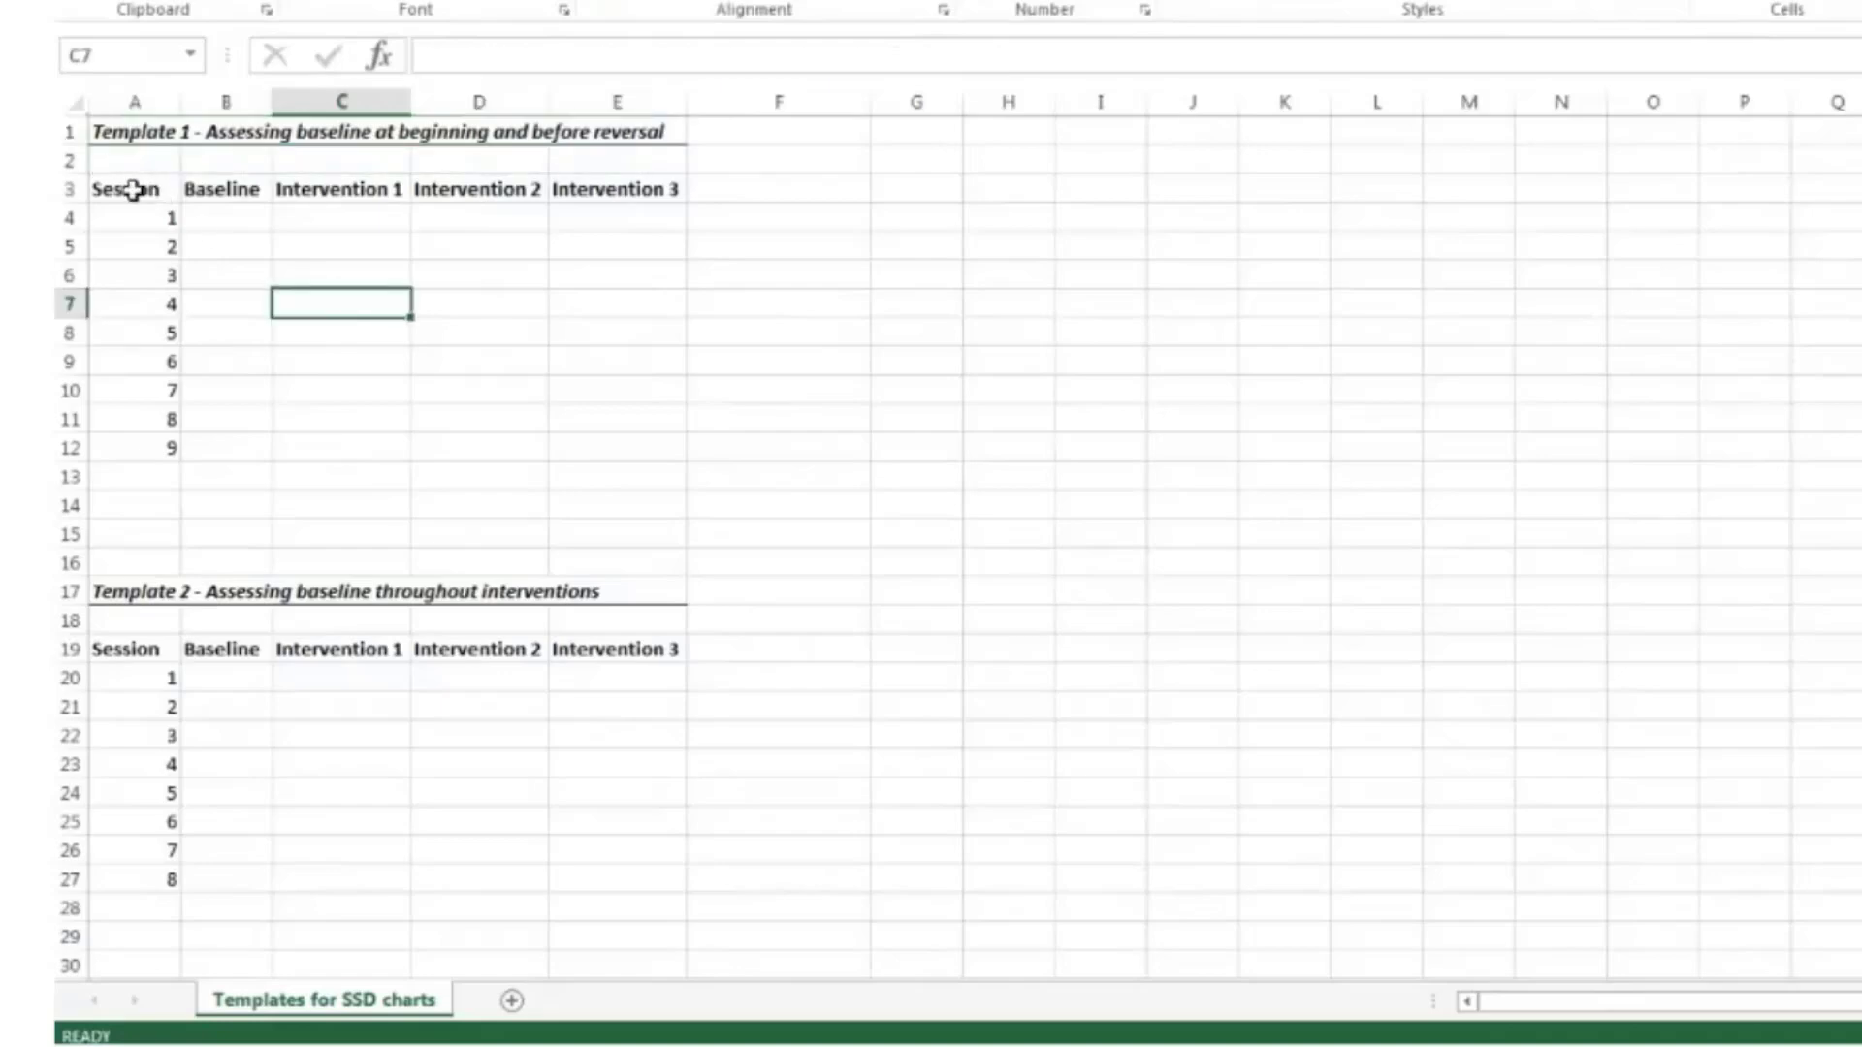
{"action": "left_click_drag", "start_coordinate": [143, 186], "coordinate": [146, 459]}
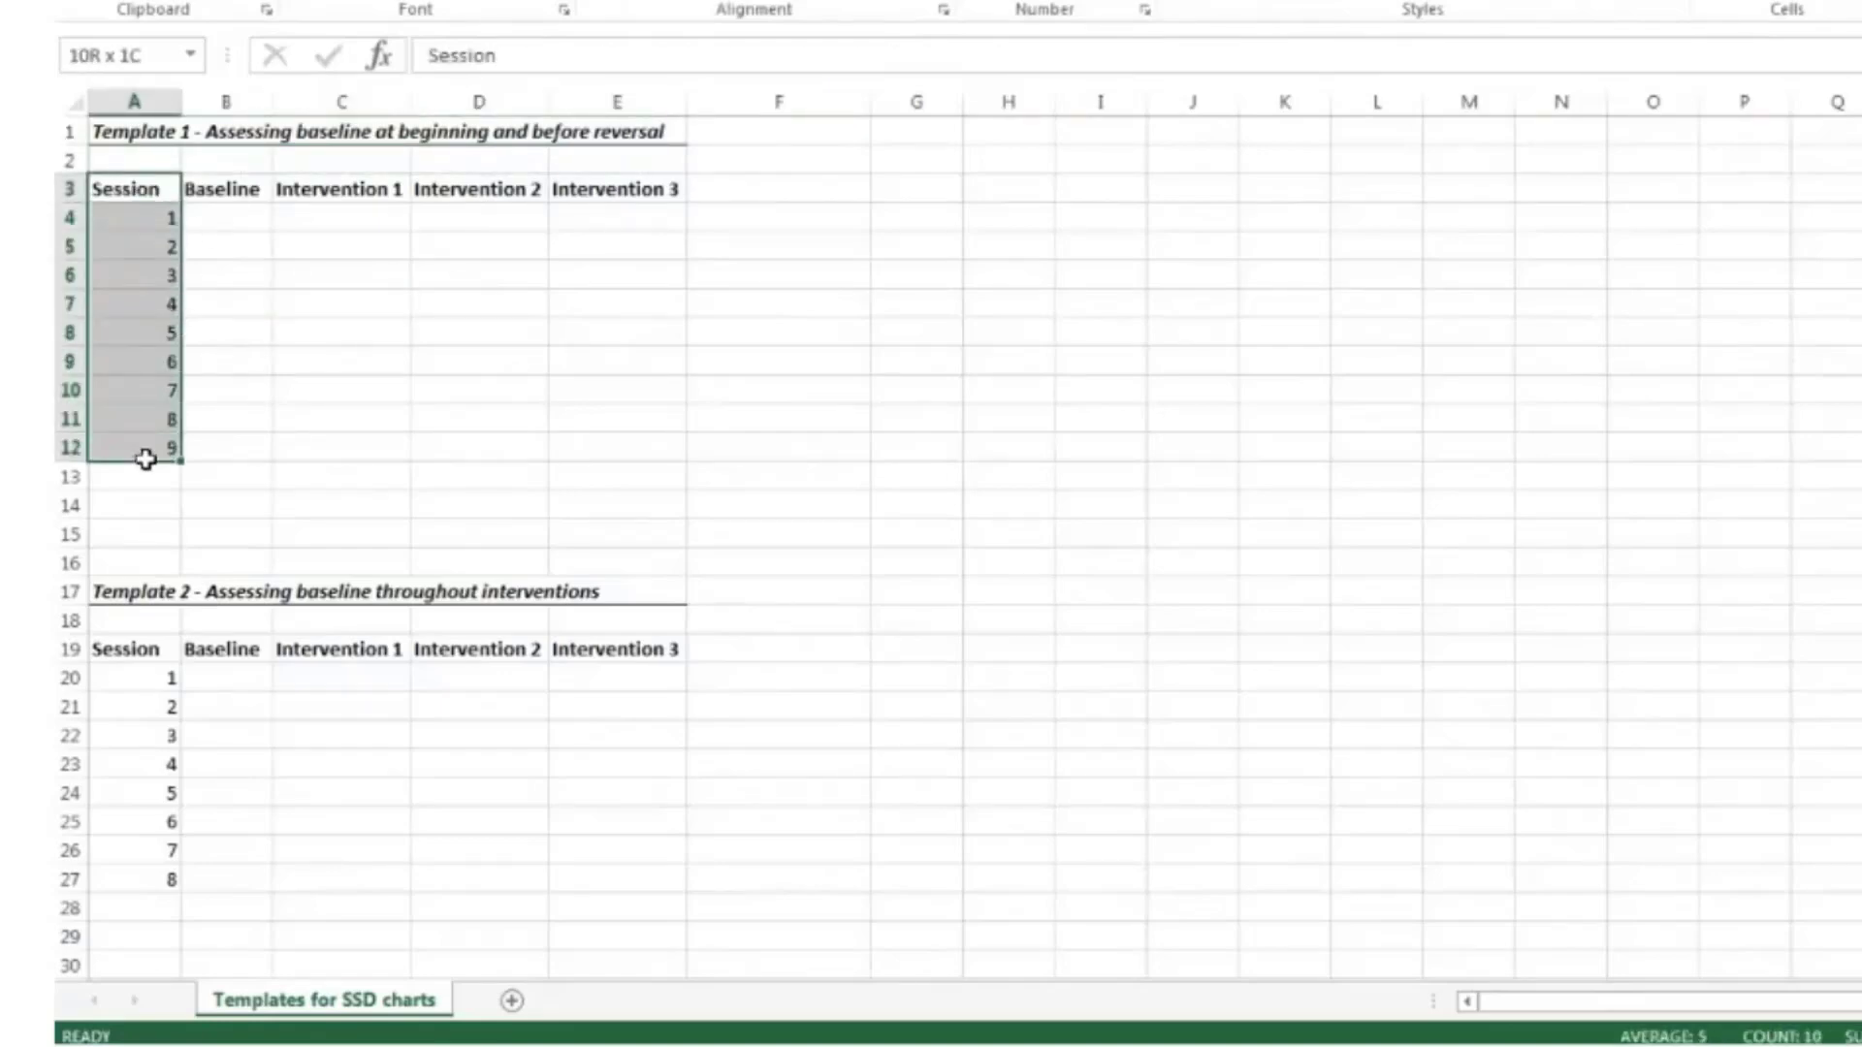
{"action": "left_click_drag", "start_coordinate": [262, 187], "coordinate": [253, 447]}
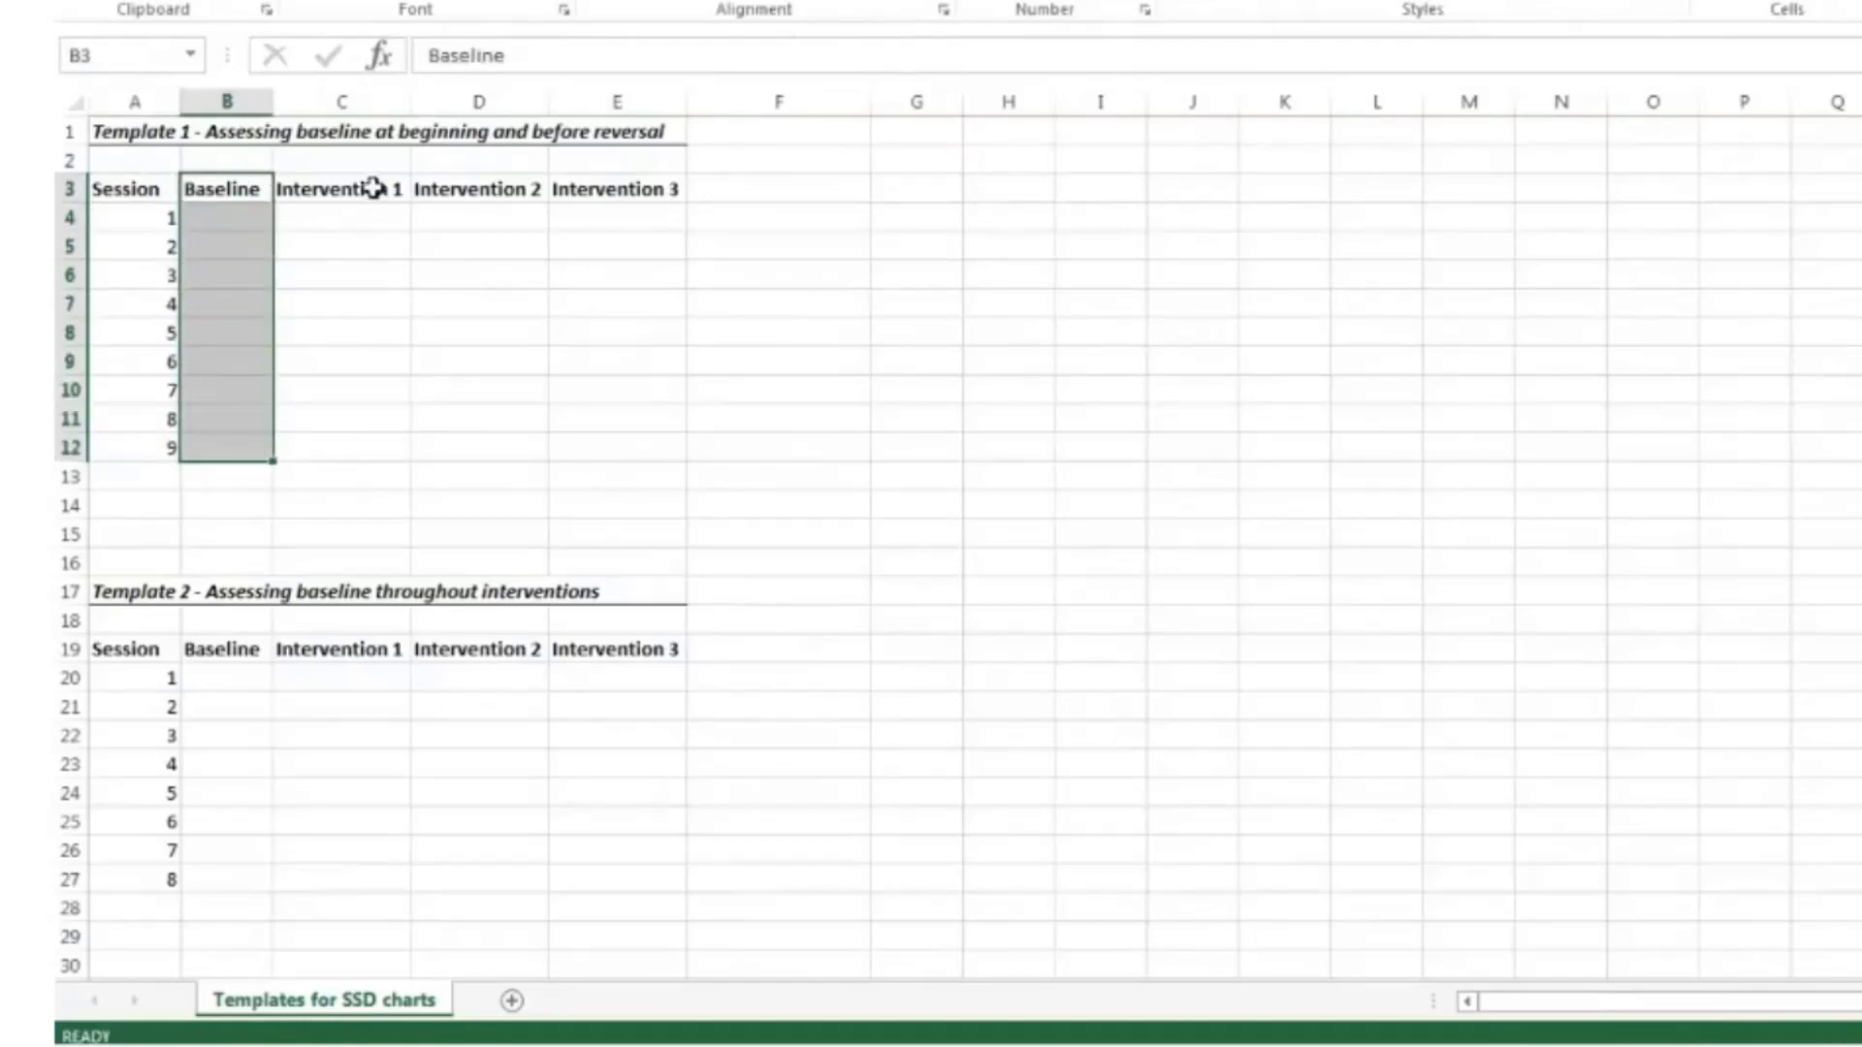
{"action": "left_click_drag", "start_coordinate": [370, 187], "coordinate": [607, 453]}
{"action": "left_click", "coordinate": [457, 364]}
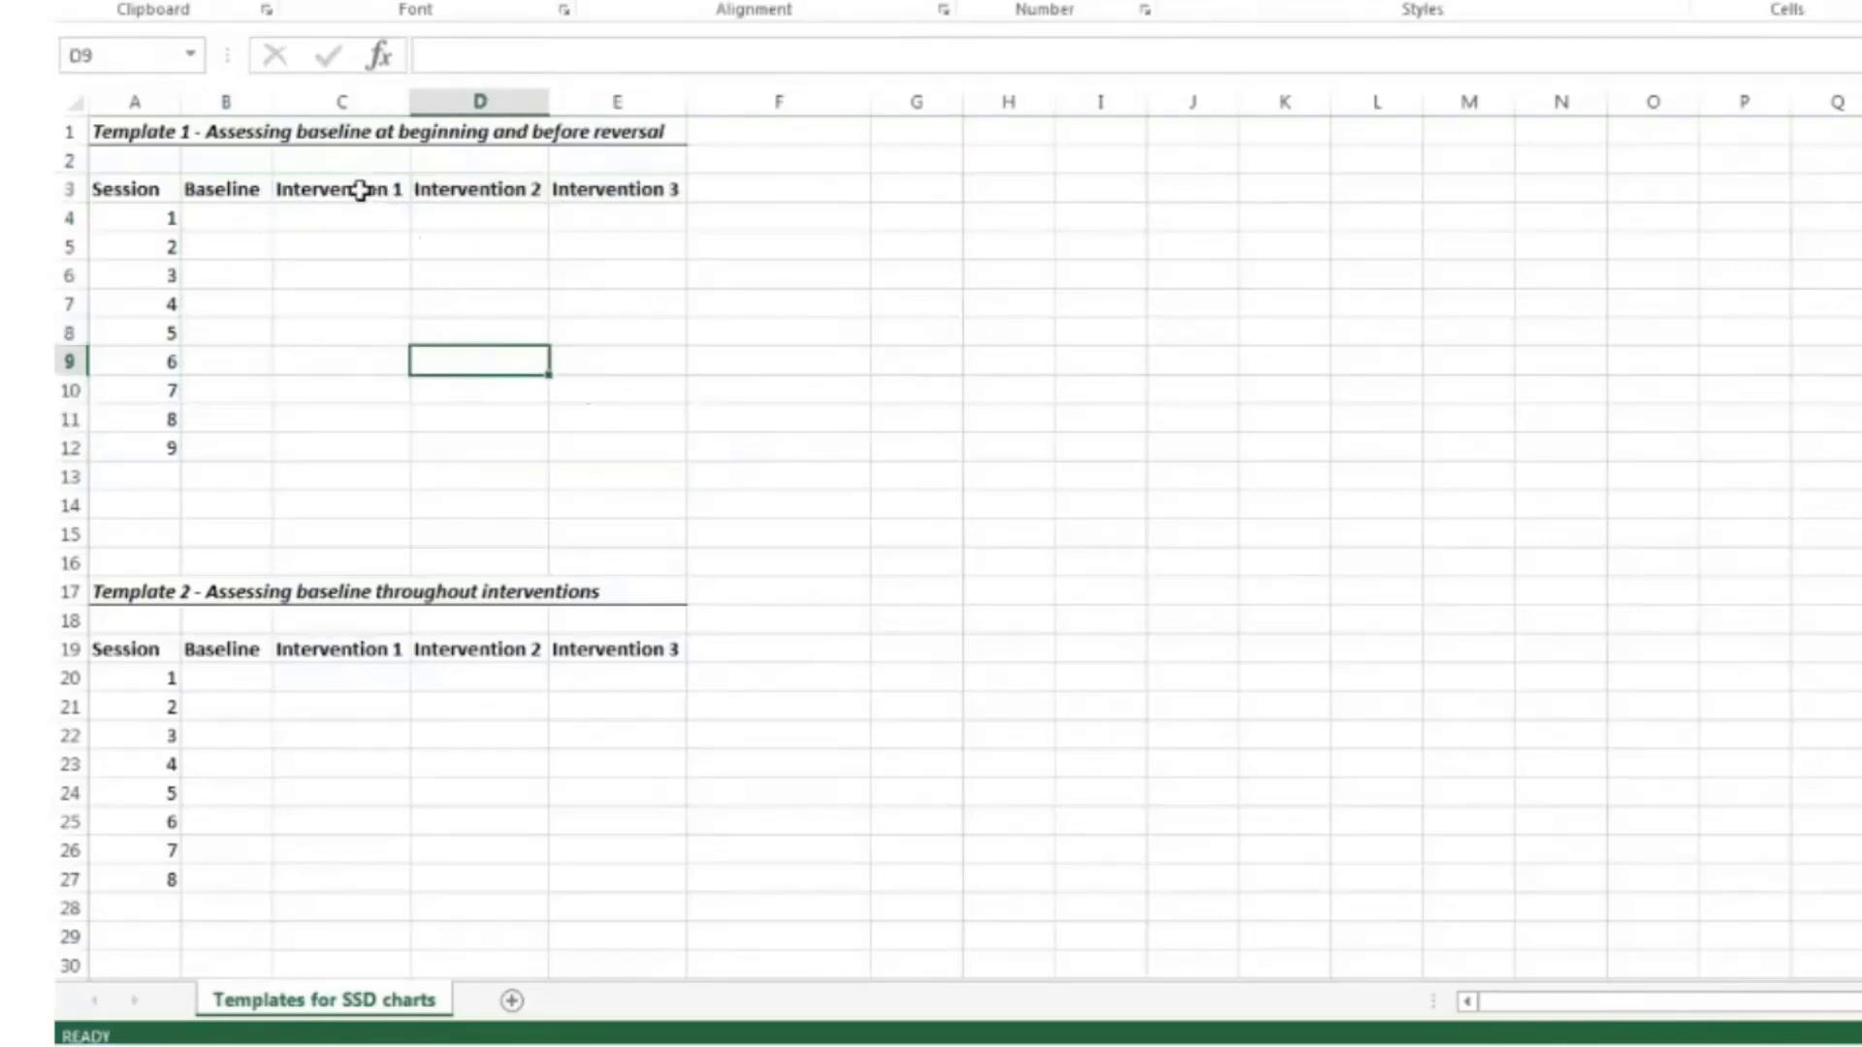
Add the column heading "Intervention 4" in cell F3, beside Template 1's Intervention 3 heading
{"action": "left_click", "coordinate": [782, 190]}
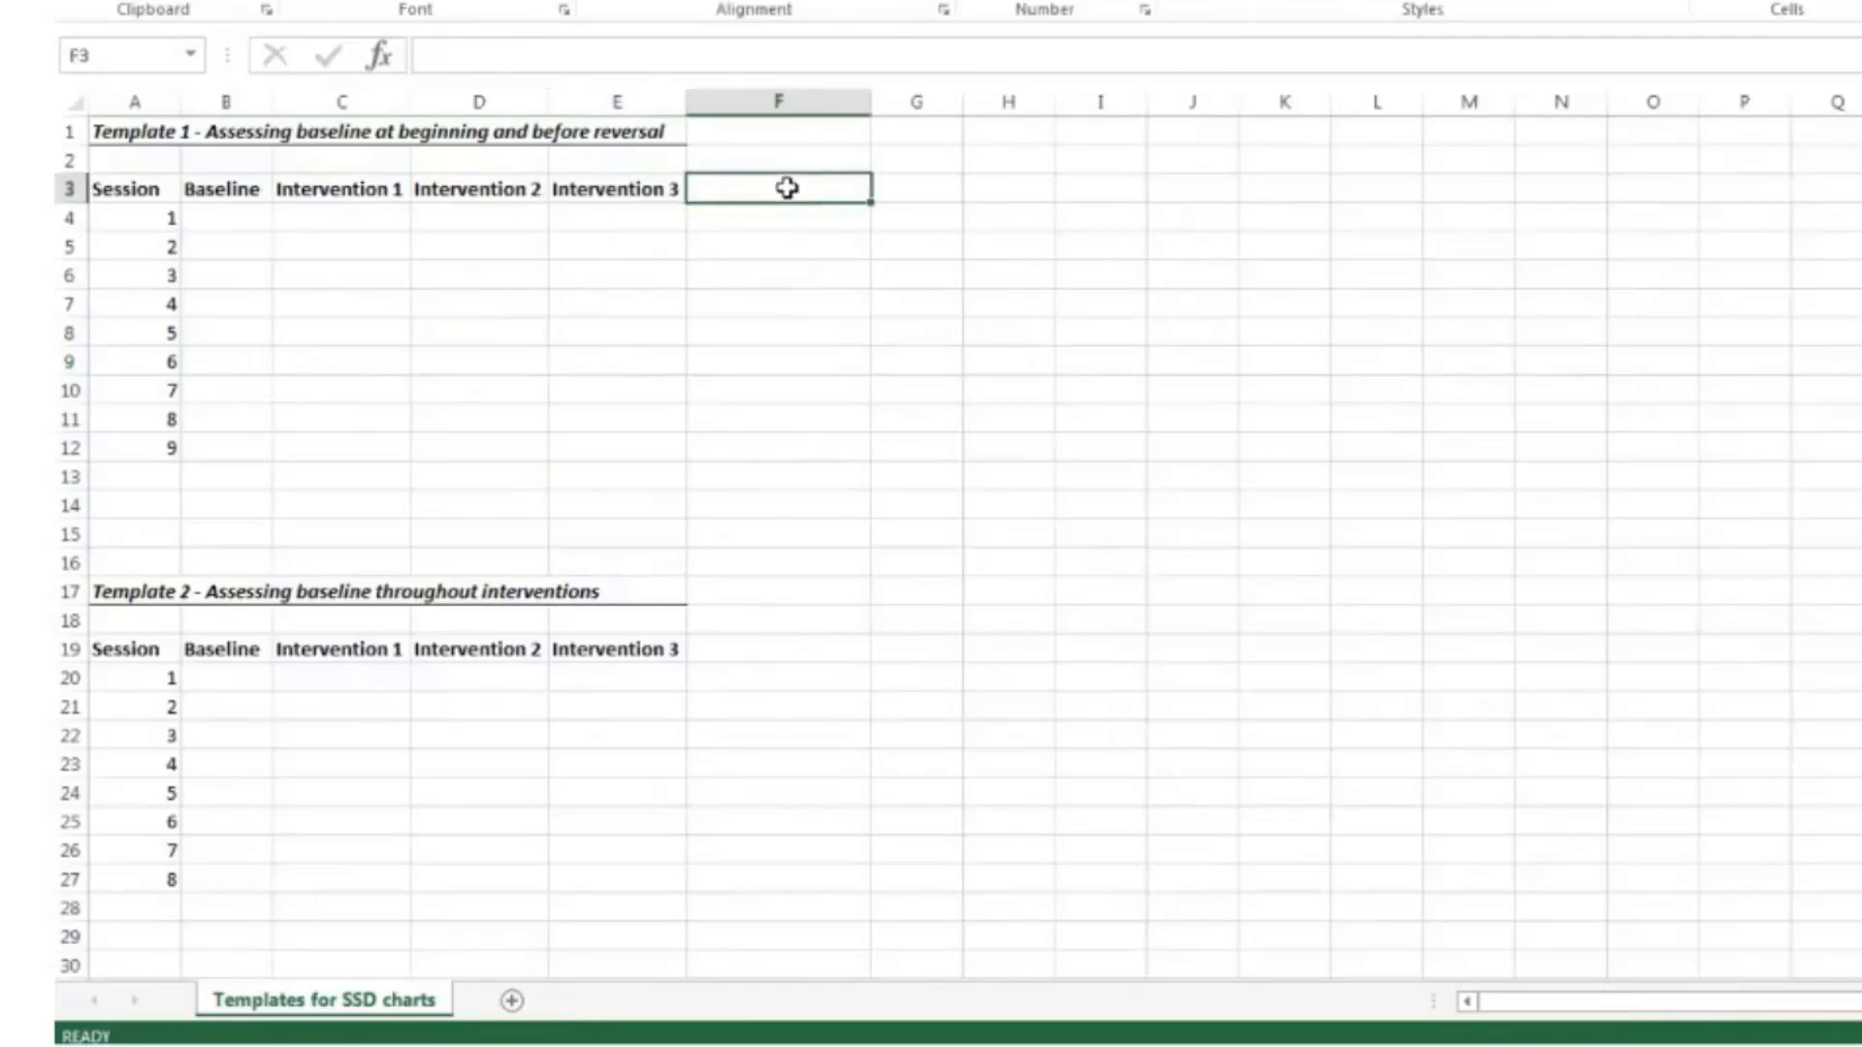
{"action": "type", "text": "Int"}
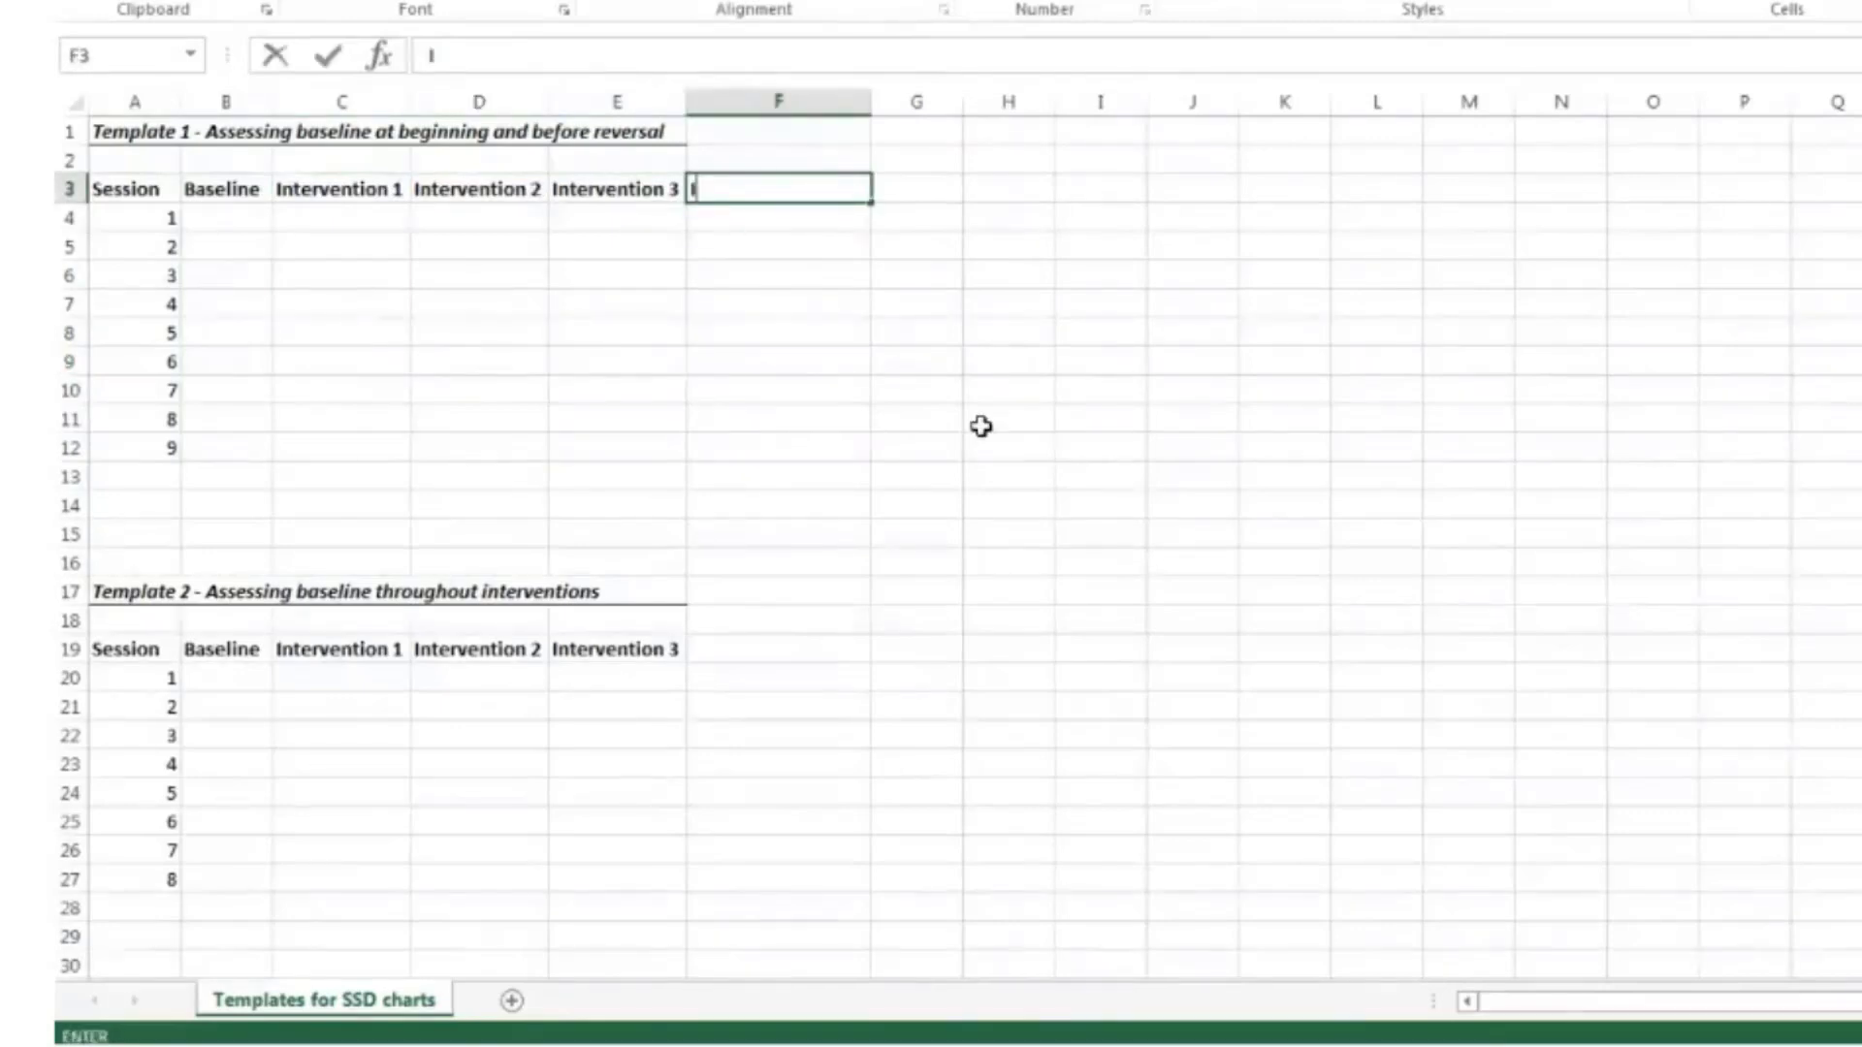
{"action": "key", "text": "BackSpace"}
{"action": "key", "text": "BackSpace"}
{"action": "type", "text": "nte"}
{"action": "key", "text": "BackSpace"}
{"action": "key", "text": "BackSpace"}
{"action": "type", "text": "tervention 4"}
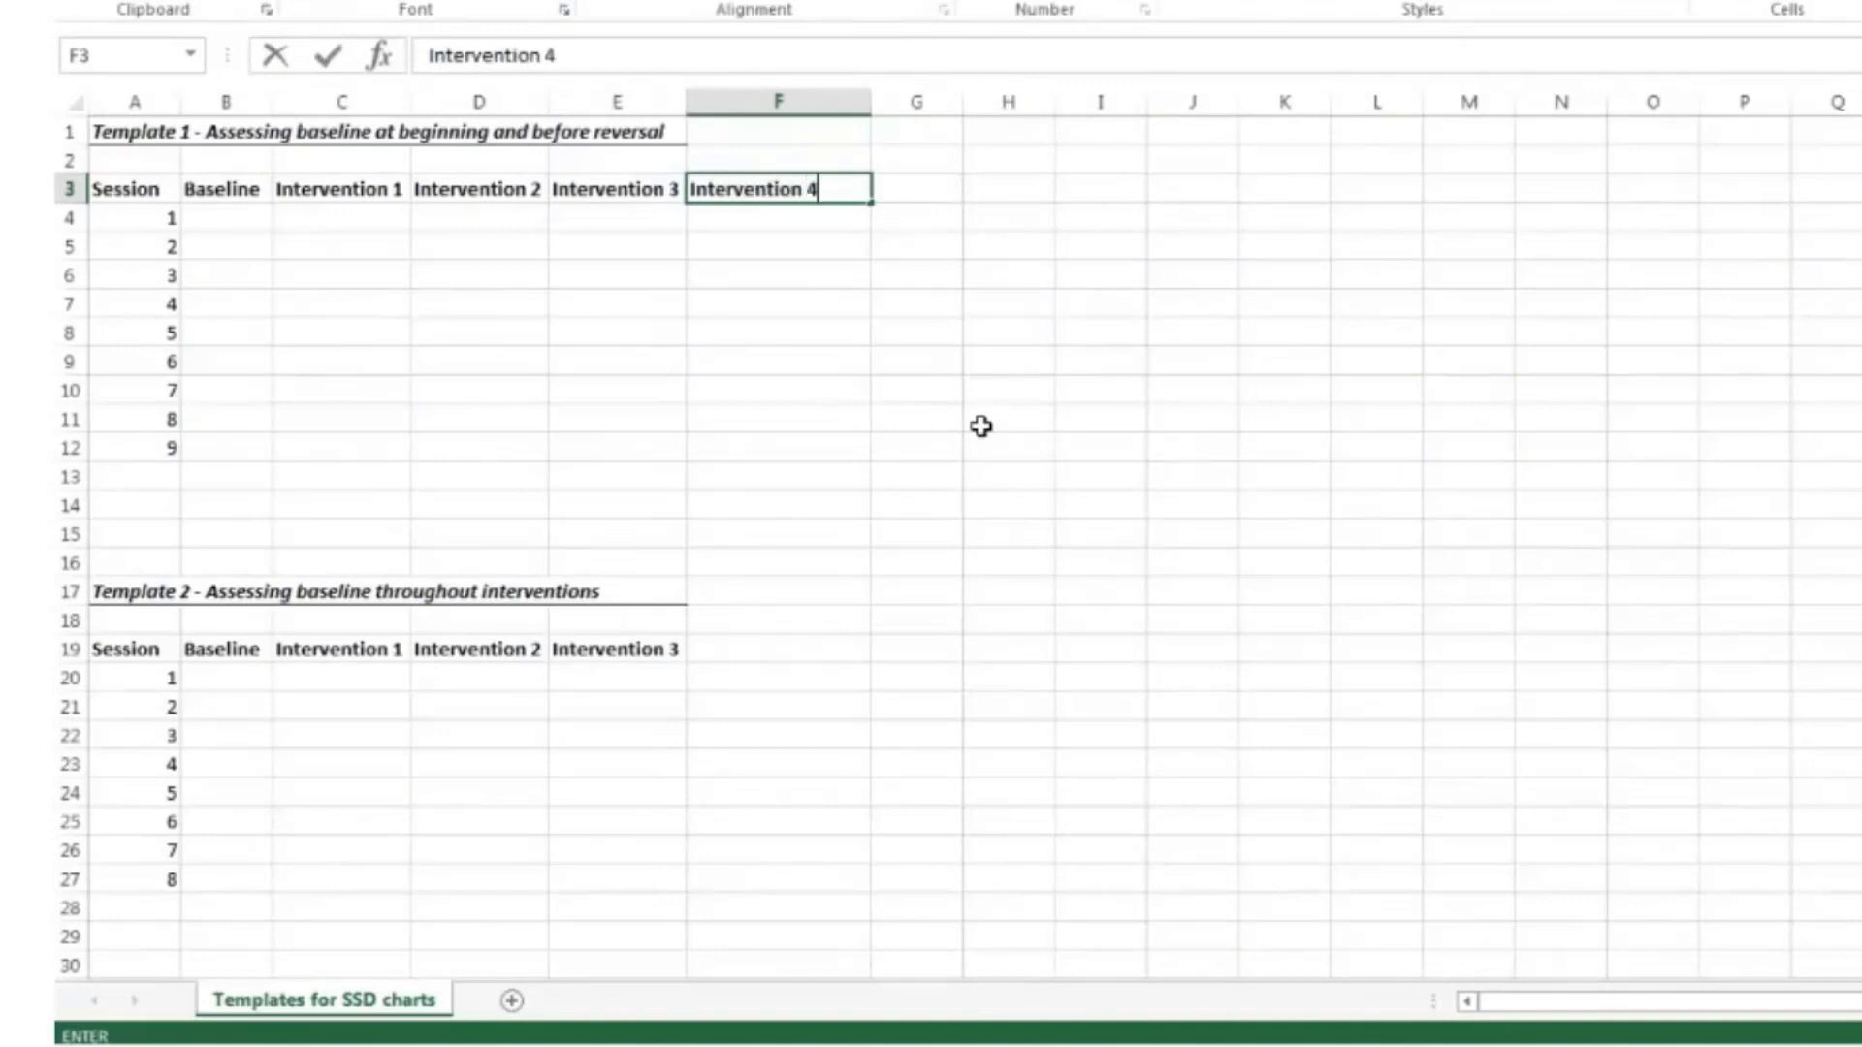
{"action": "key", "text": "Return"}
Replace Template 1's Intervention 1 heading in cell C3 with "Motivation"
{"action": "key", "text": "Up"}
{"action": "key", "text": "Left"}
{"action": "key", "text": "Left"}
{"action": "key", "text": "Left"}
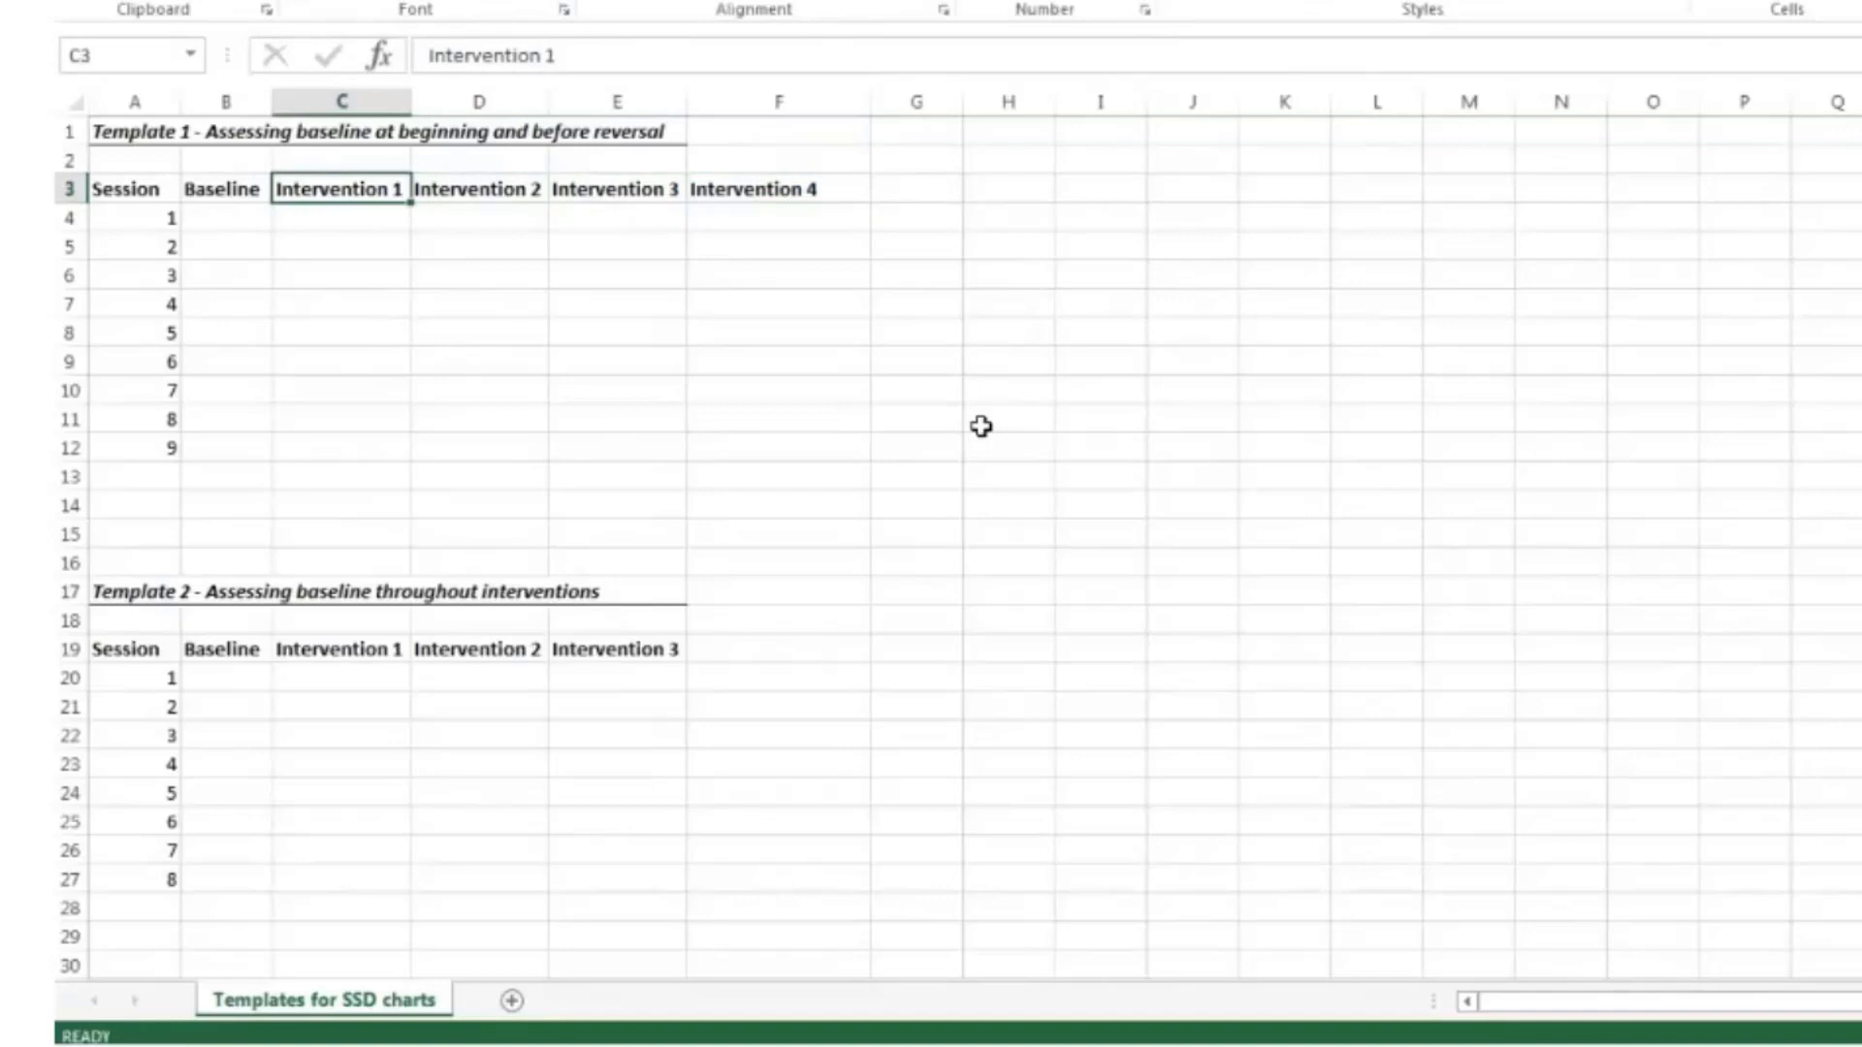
{"action": "type", "text": "Motivat"}
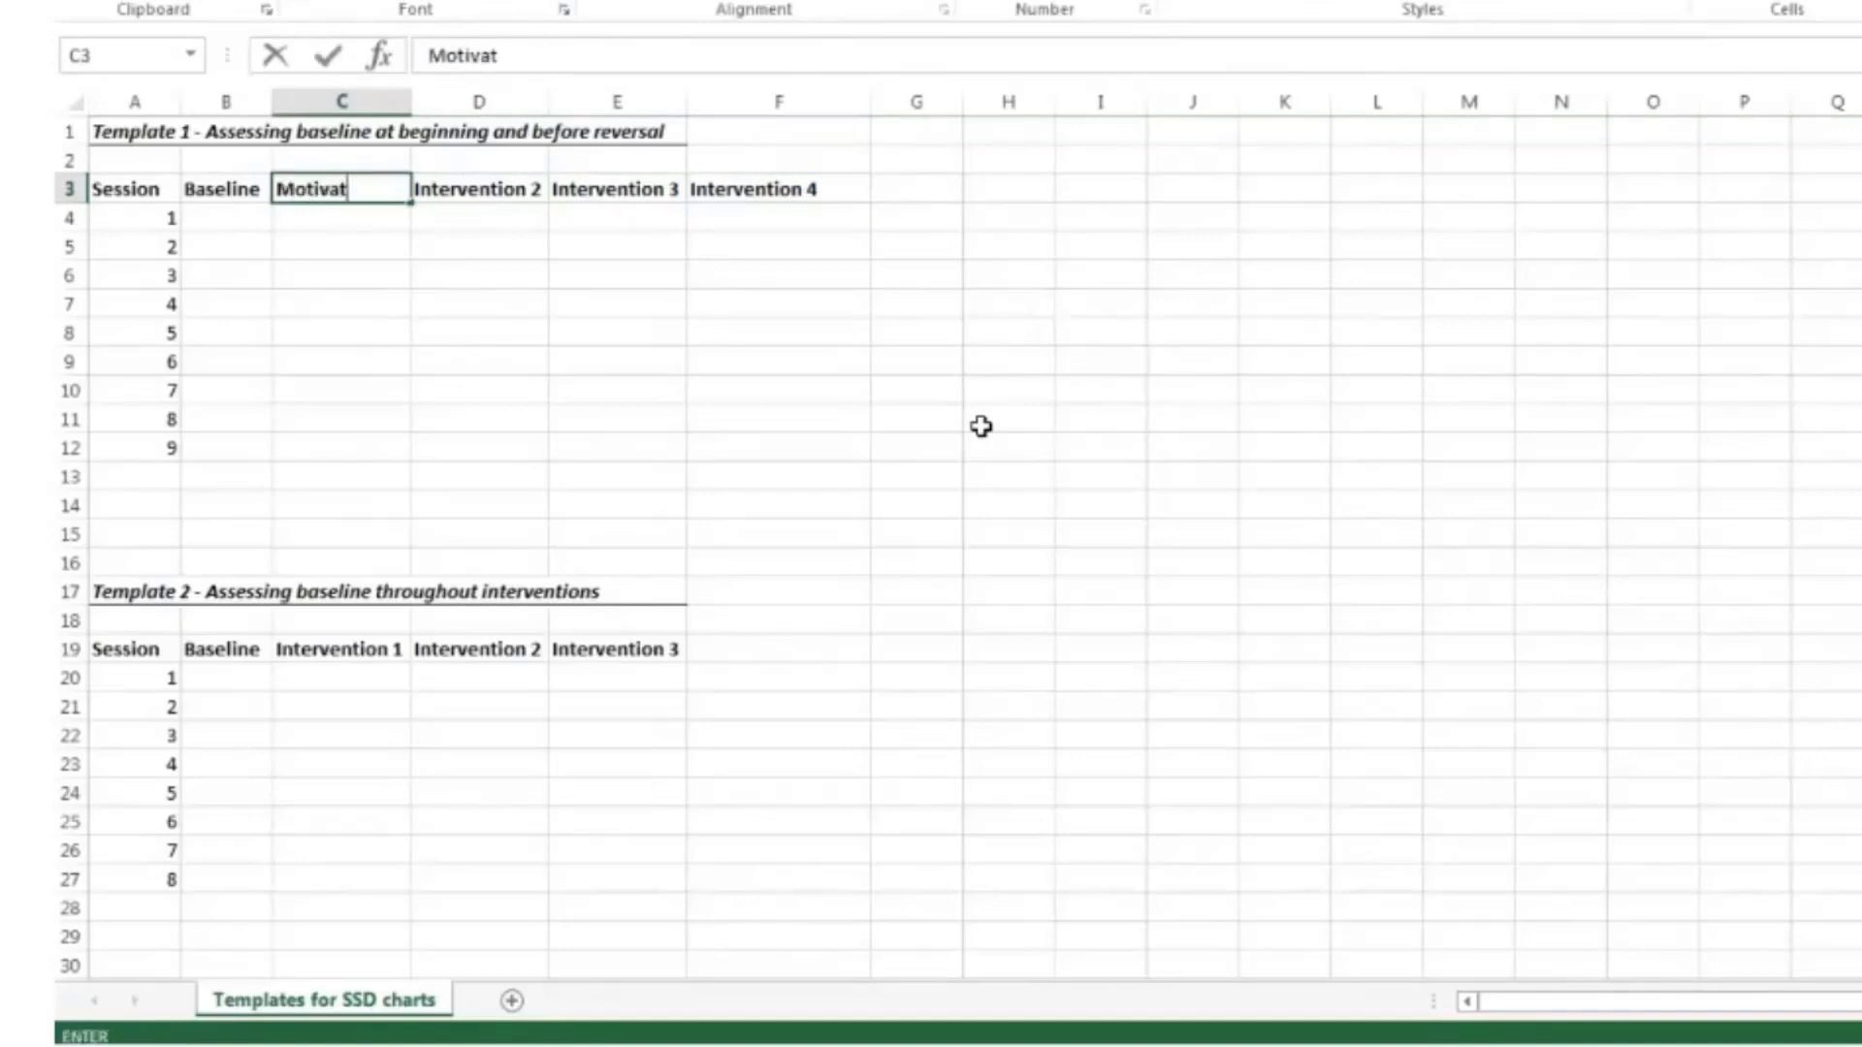
{"action": "type", "text": "ion"}
{"action": "key", "text": "Tab"}
{"action": "type", "text": "C"}
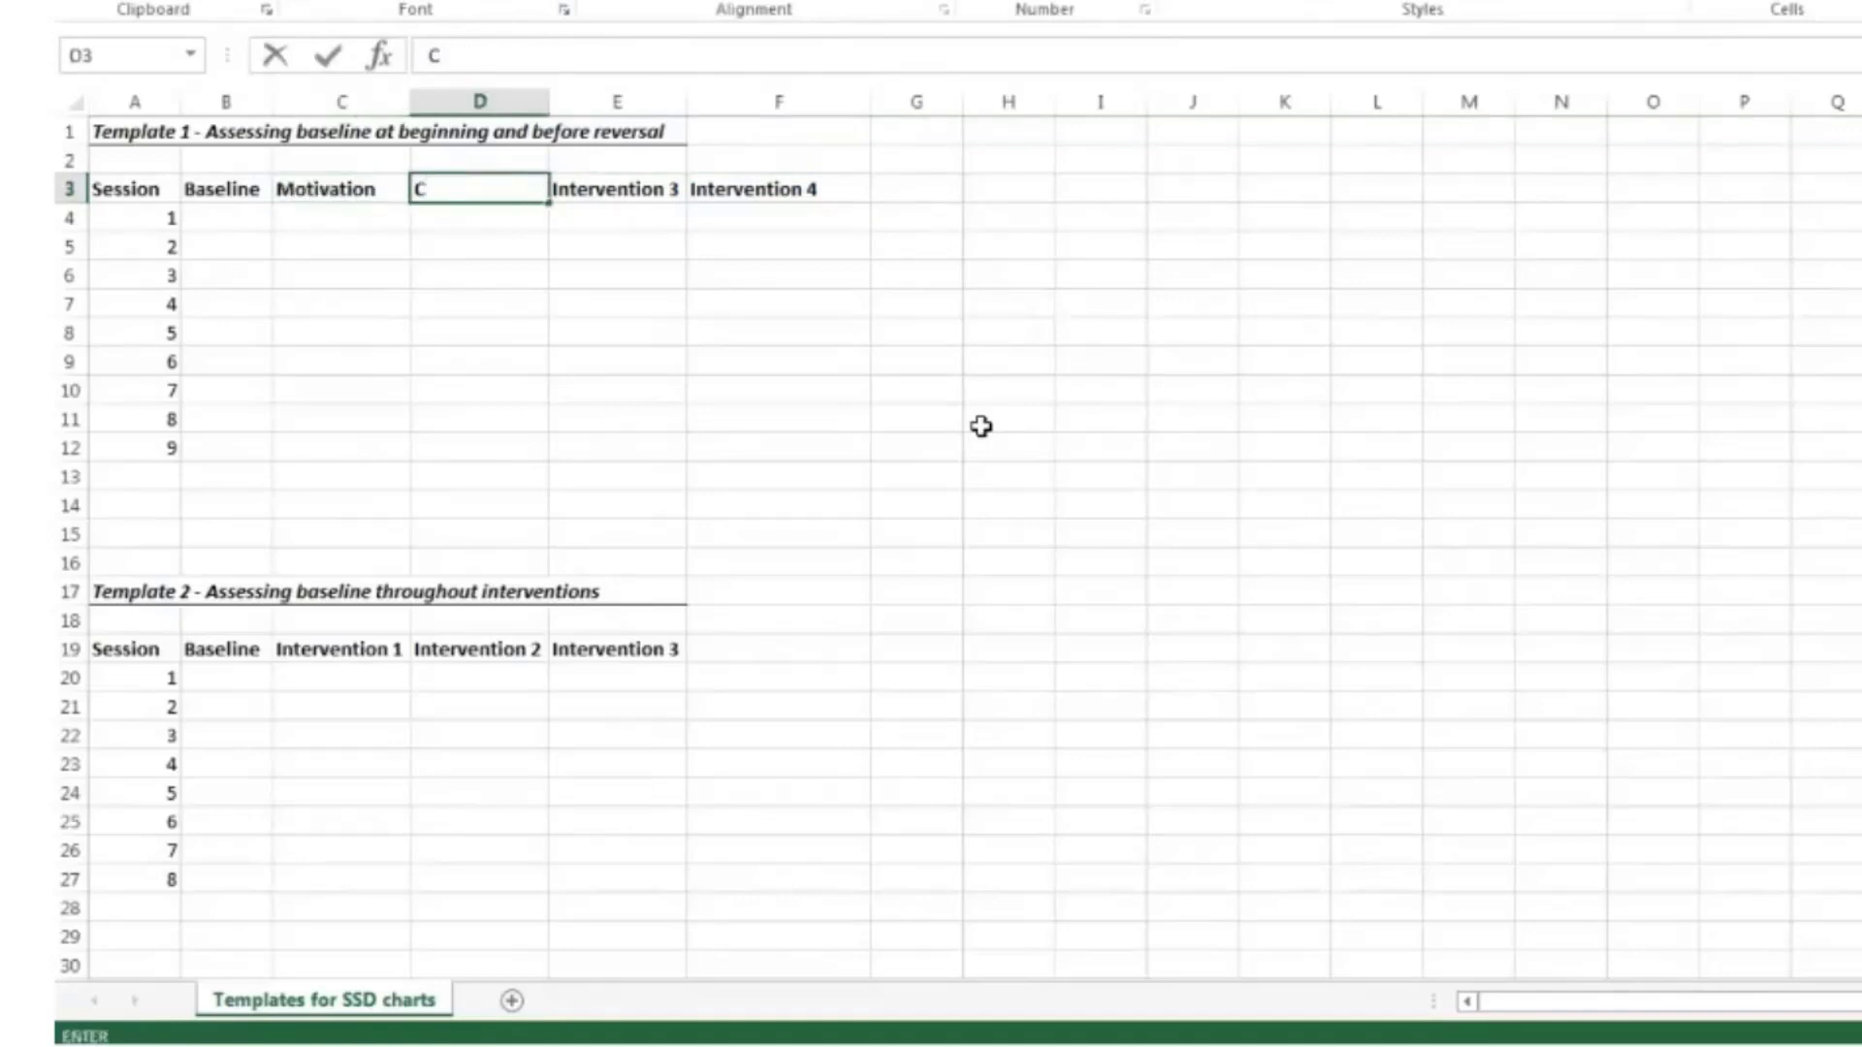
{"action": "type", "text": "over"}
{"action": "key", "text": "BackSpace"}
{"action": "key", "text": "BackSpace"}
{"action": "key", "text": "BackSpace"}
{"action": "key", "text": "BackSpace"}
{"action": "key", "text": "BackSpace"}
{"action": "key", "text": "Escape"}
{"action": "key", "text": "BackSpace"}
{"action": "key", "text": "Escape"}
{"action": "key", "text": "BackSpace"}
{"action": "left_click", "coordinate": [981, 427]}
Undo the Motivation heading change and the added Intervention 4 heading in Template 1
{"action": "key", "text": "ctrl+z"}
{"action": "left_click", "coordinate": [405, 306]}
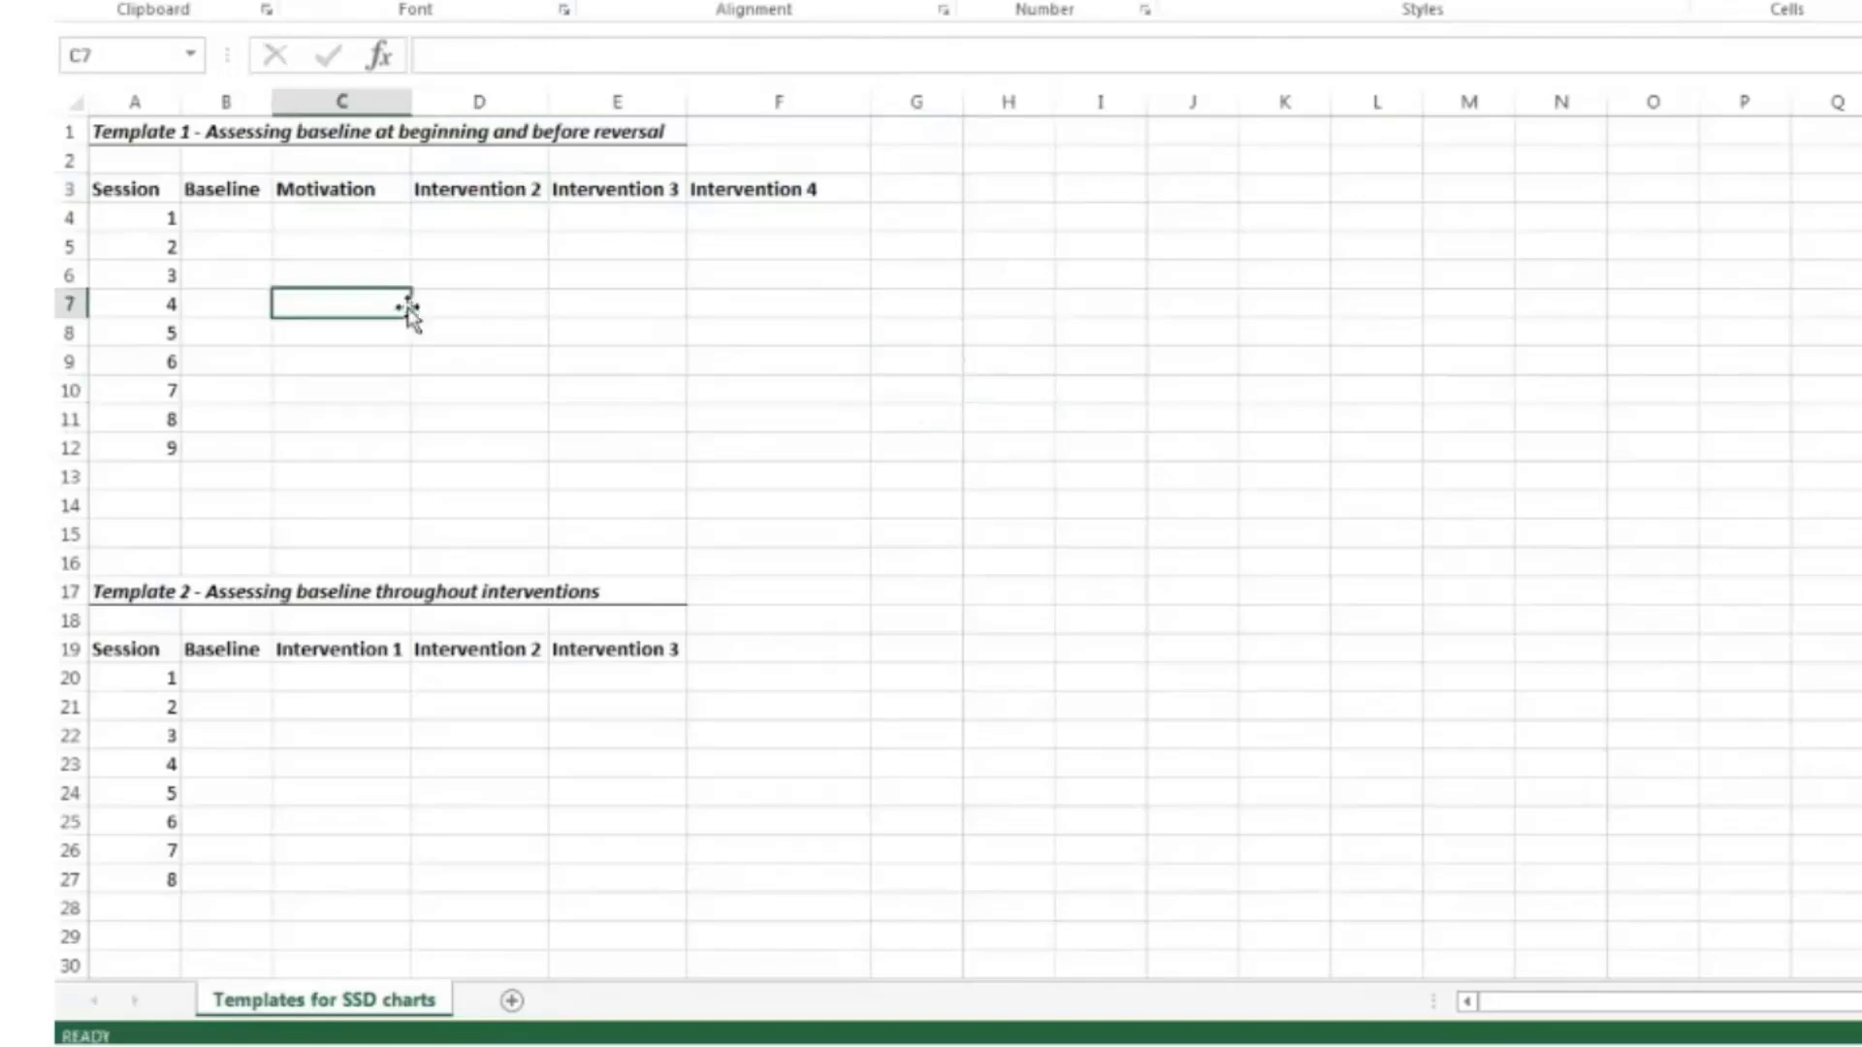
{"action": "key", "text": "ctrl+z"}
{"action": "left_click", "coordinate": [527, 336]}
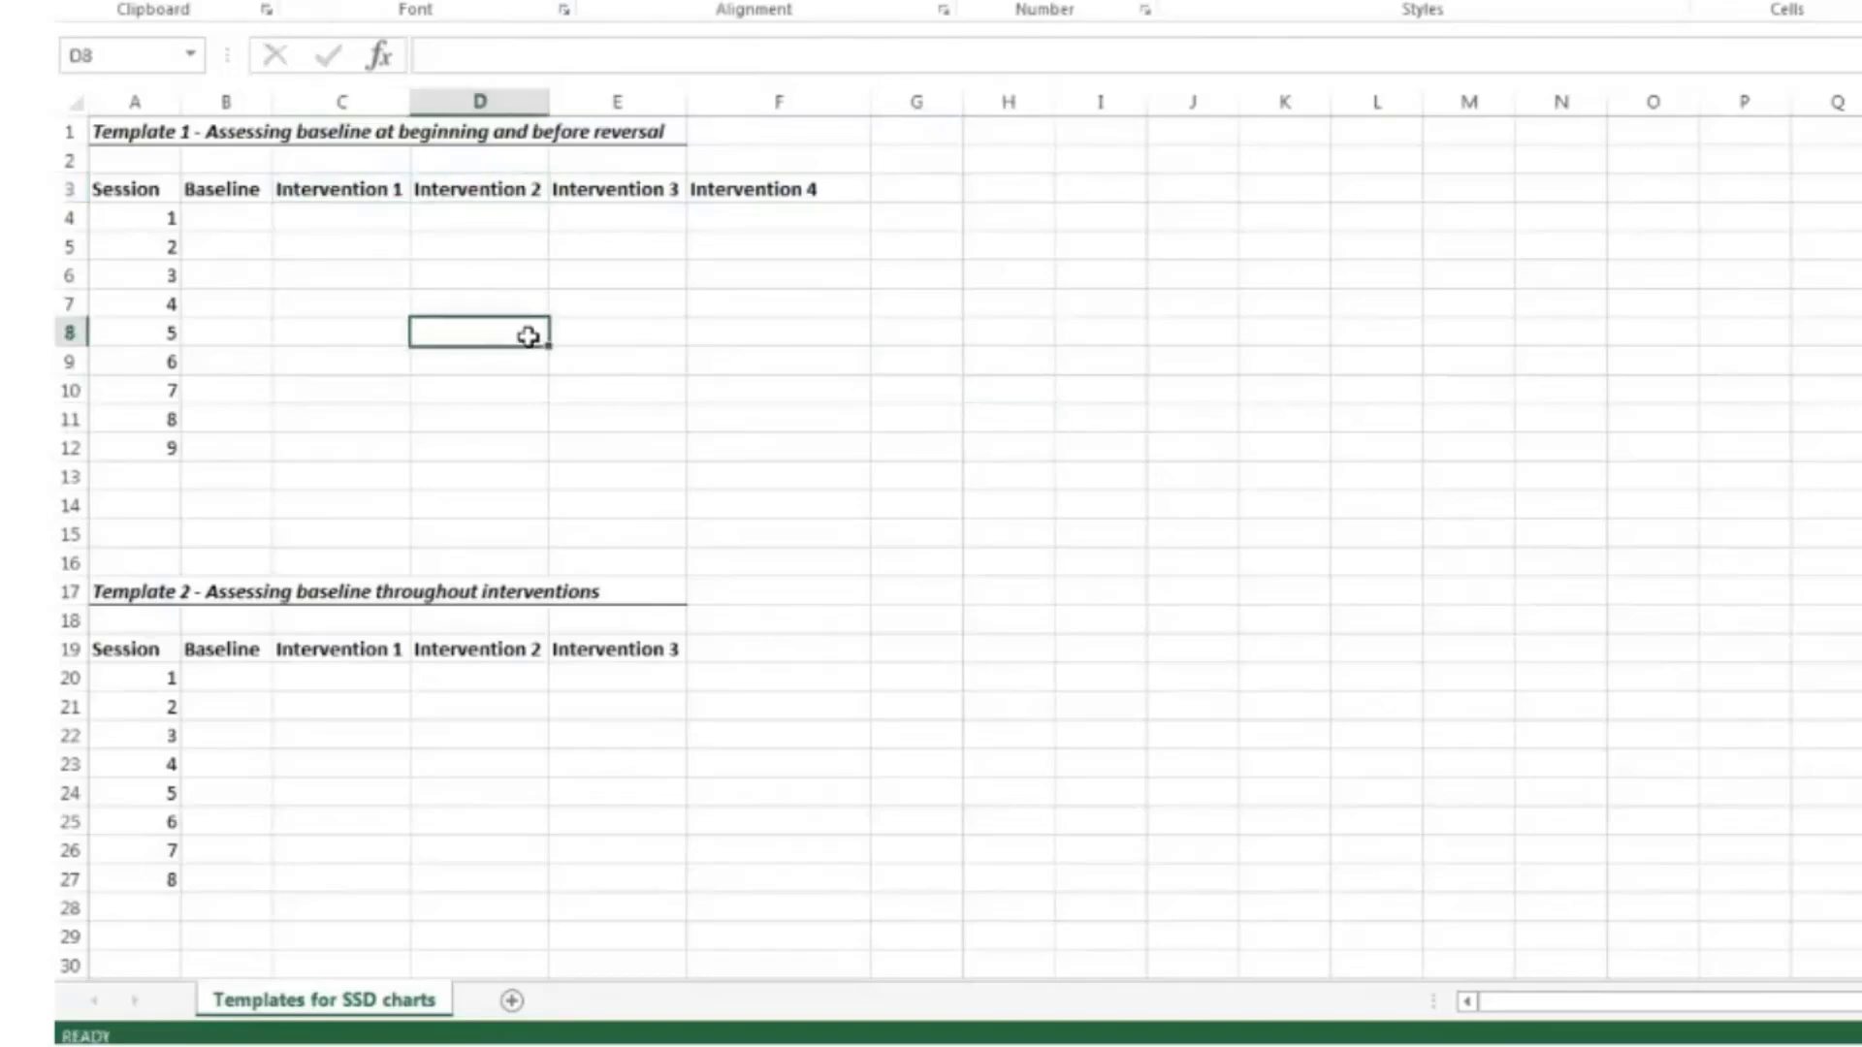
{"action": "left_click", "coordinate": [834, 196]}
{"action": "key", "text": "ctrl+z"}
{"action": "left_click", "coordinate": [824, 270]}
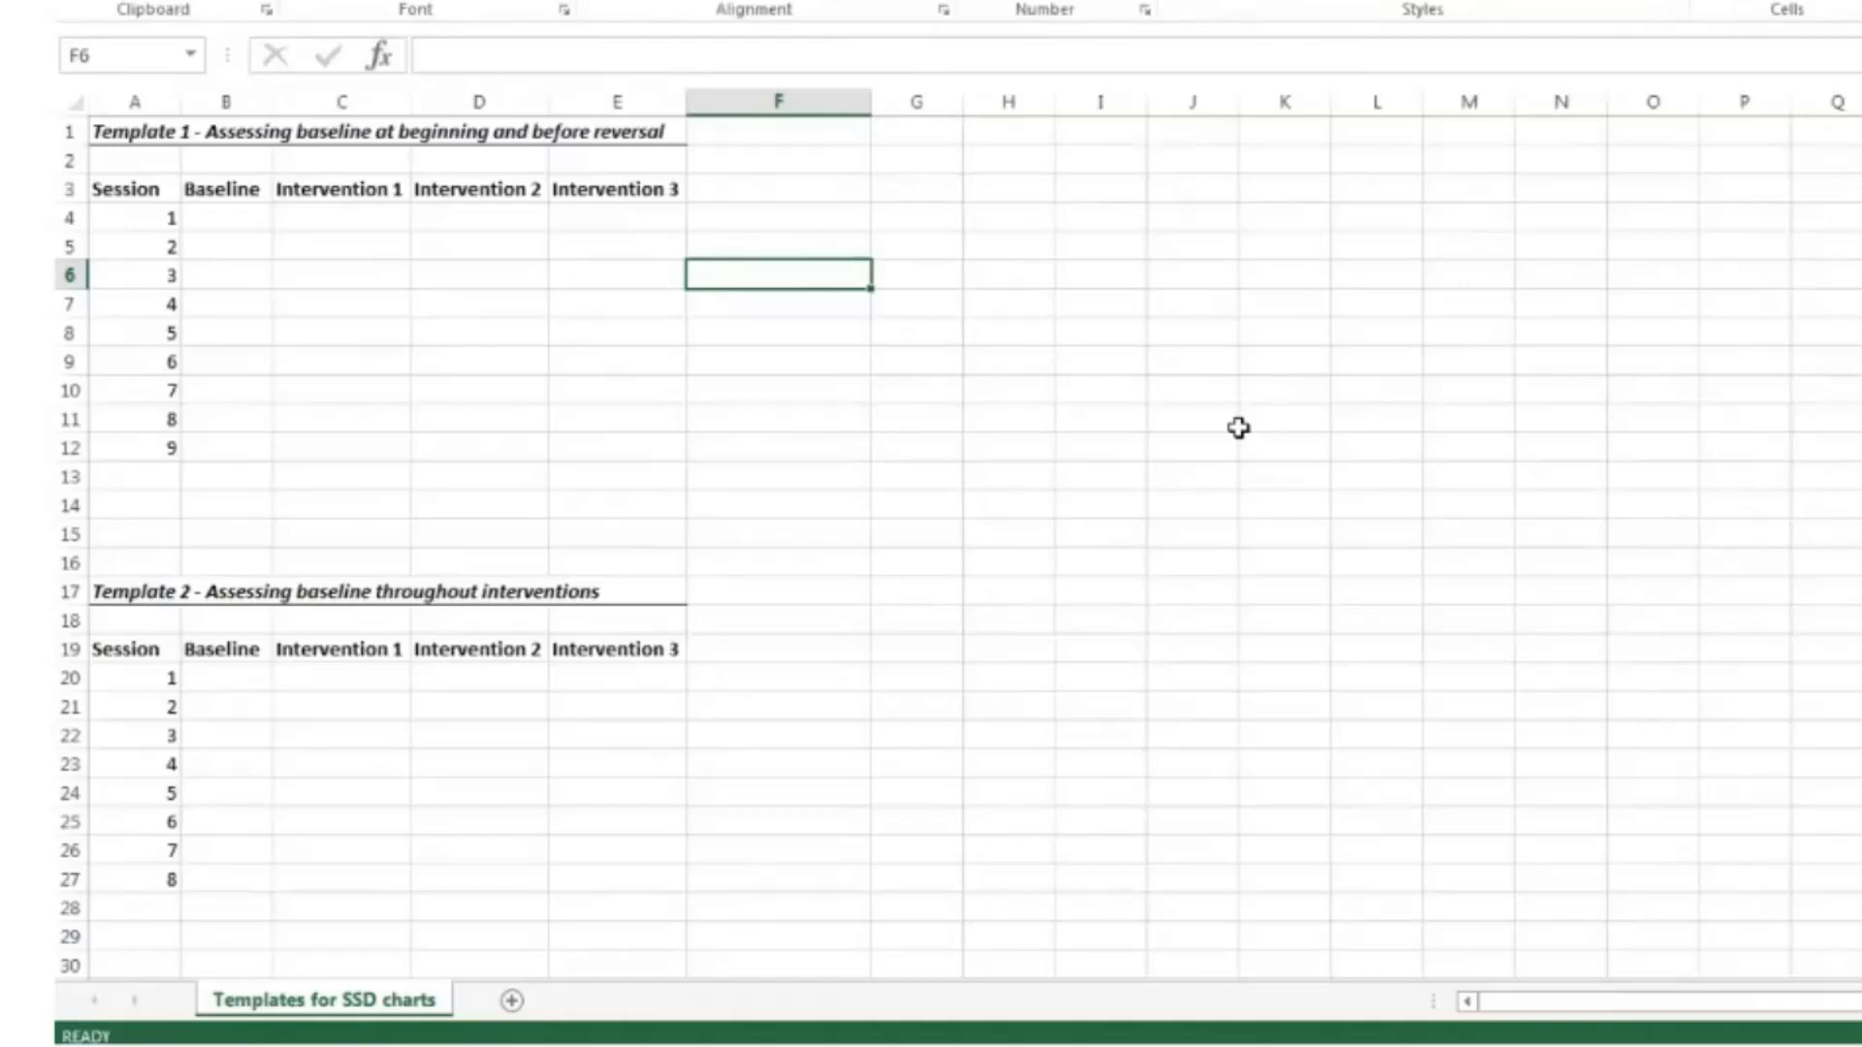
{"action": "left_click", "coordinate": [823, 327]}
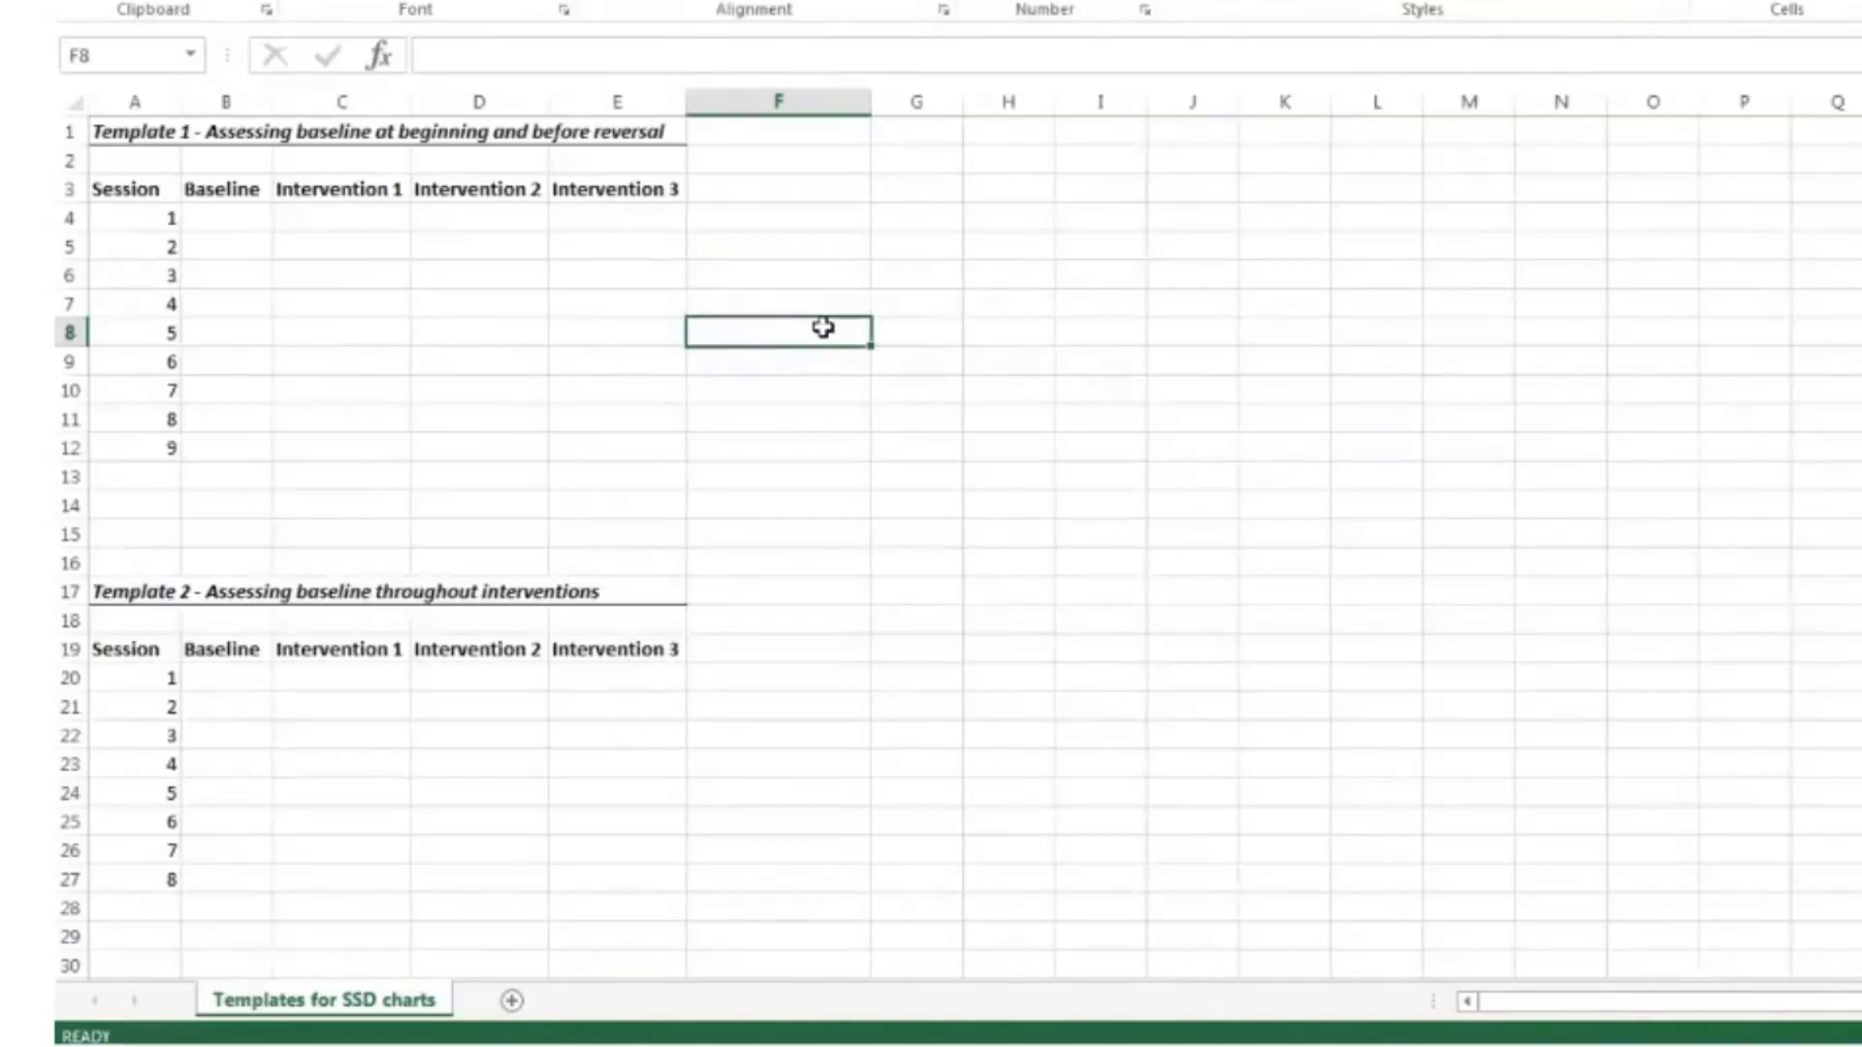
Enter the Template 1 Baseline scores 13, 15 and 17 for sessions 1 to 3 in cells B4 to B6
{"action": "left_click", "coordinate": [258, 215]}
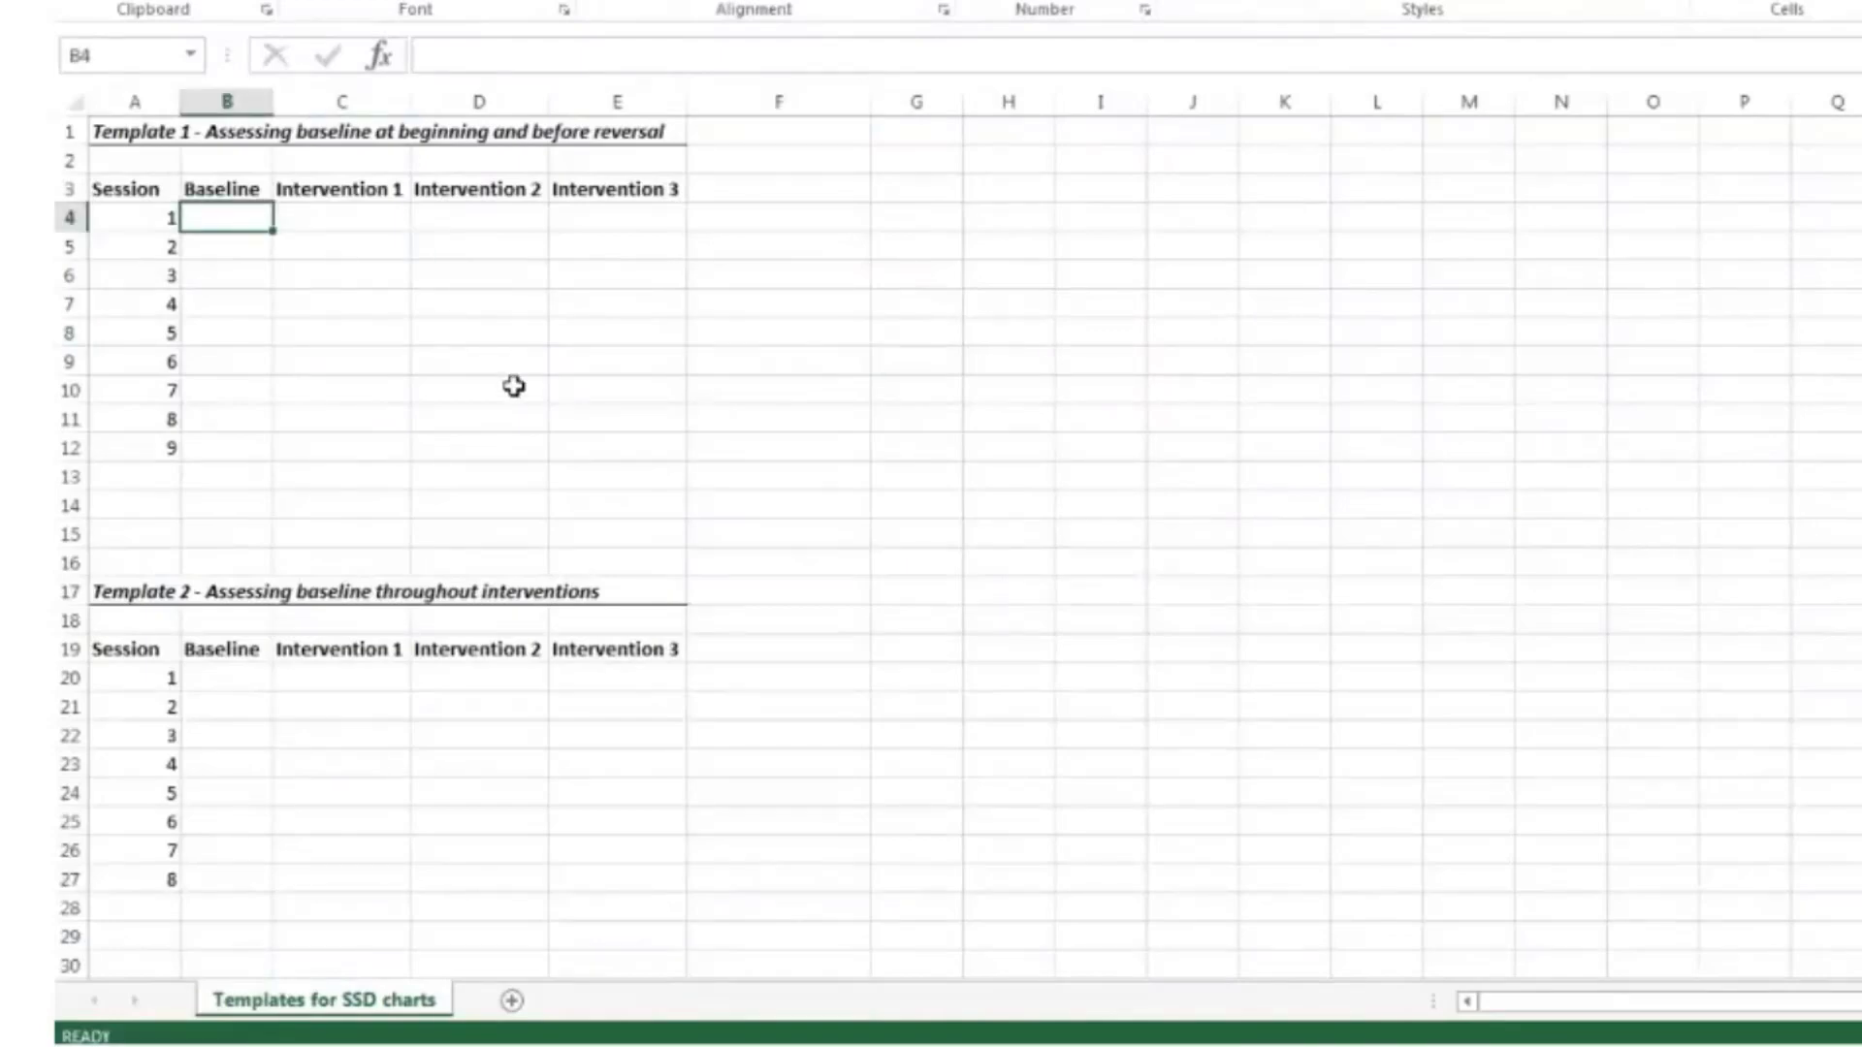
{"action": "type", "text": "13"}
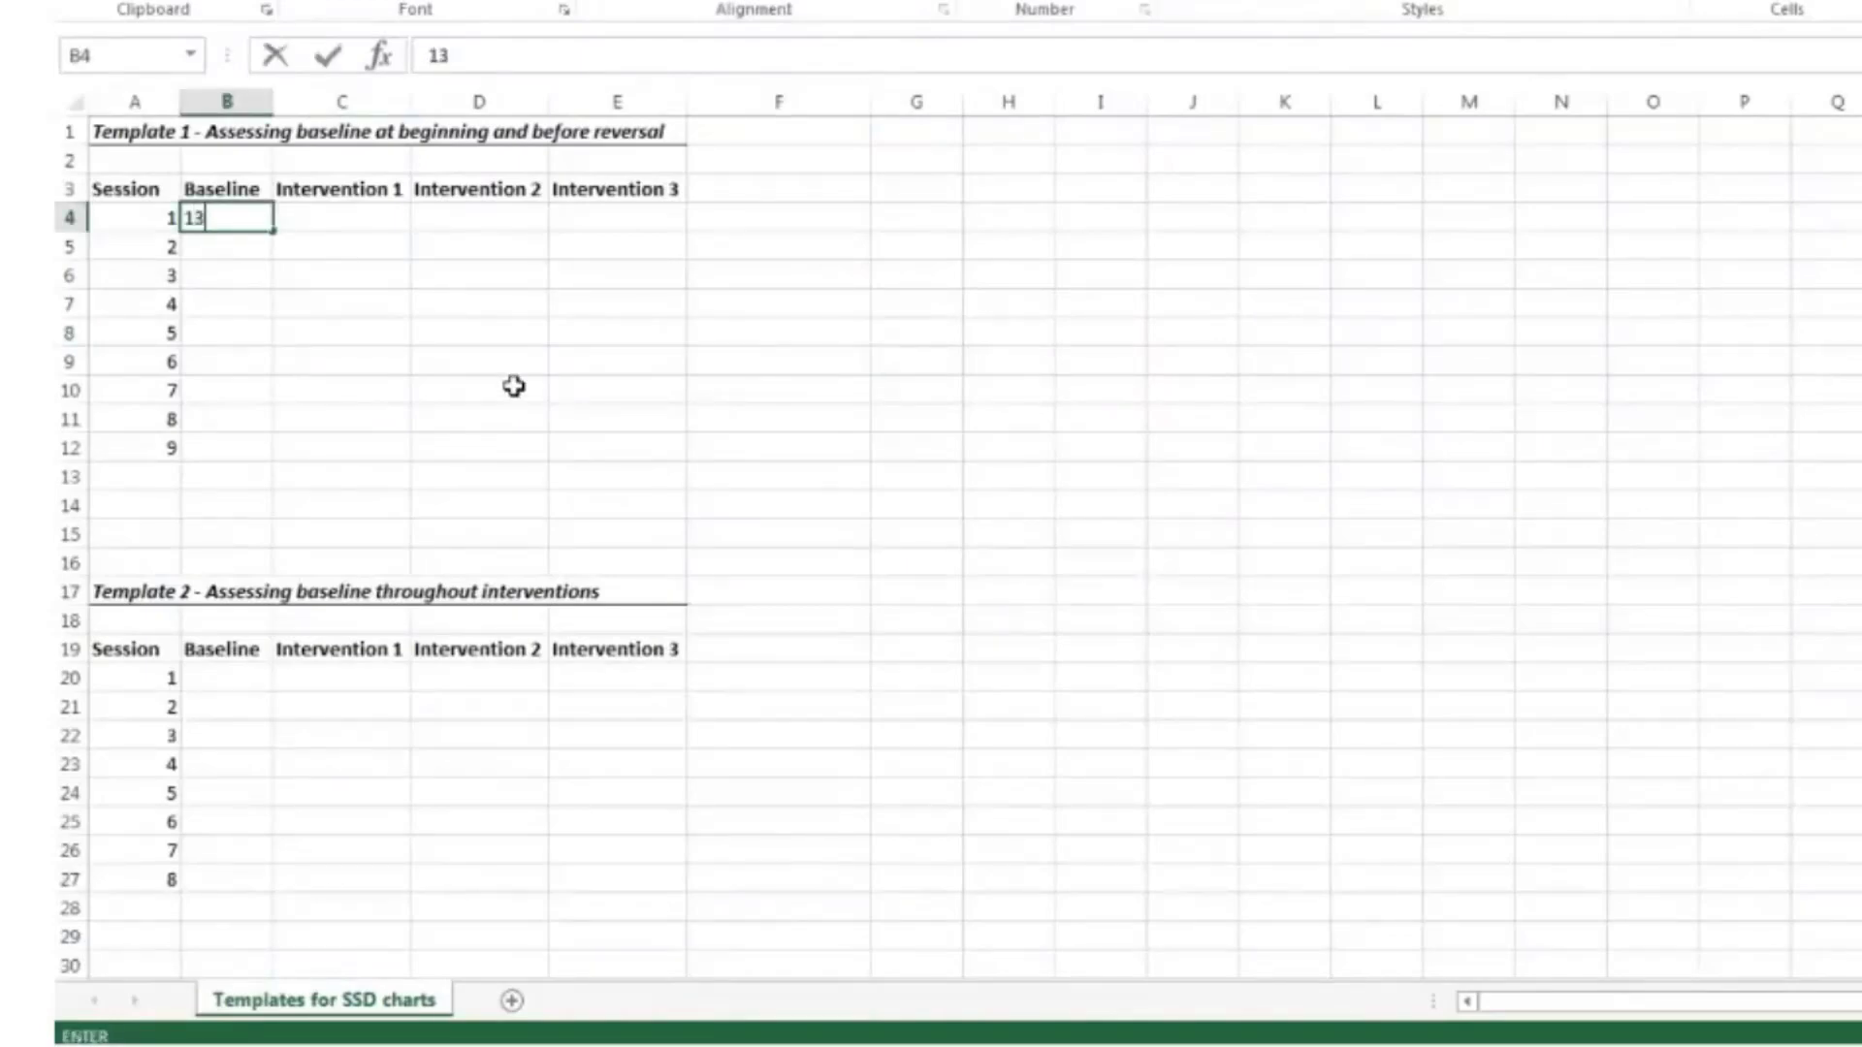
{"action": "key", "text": "Return"}
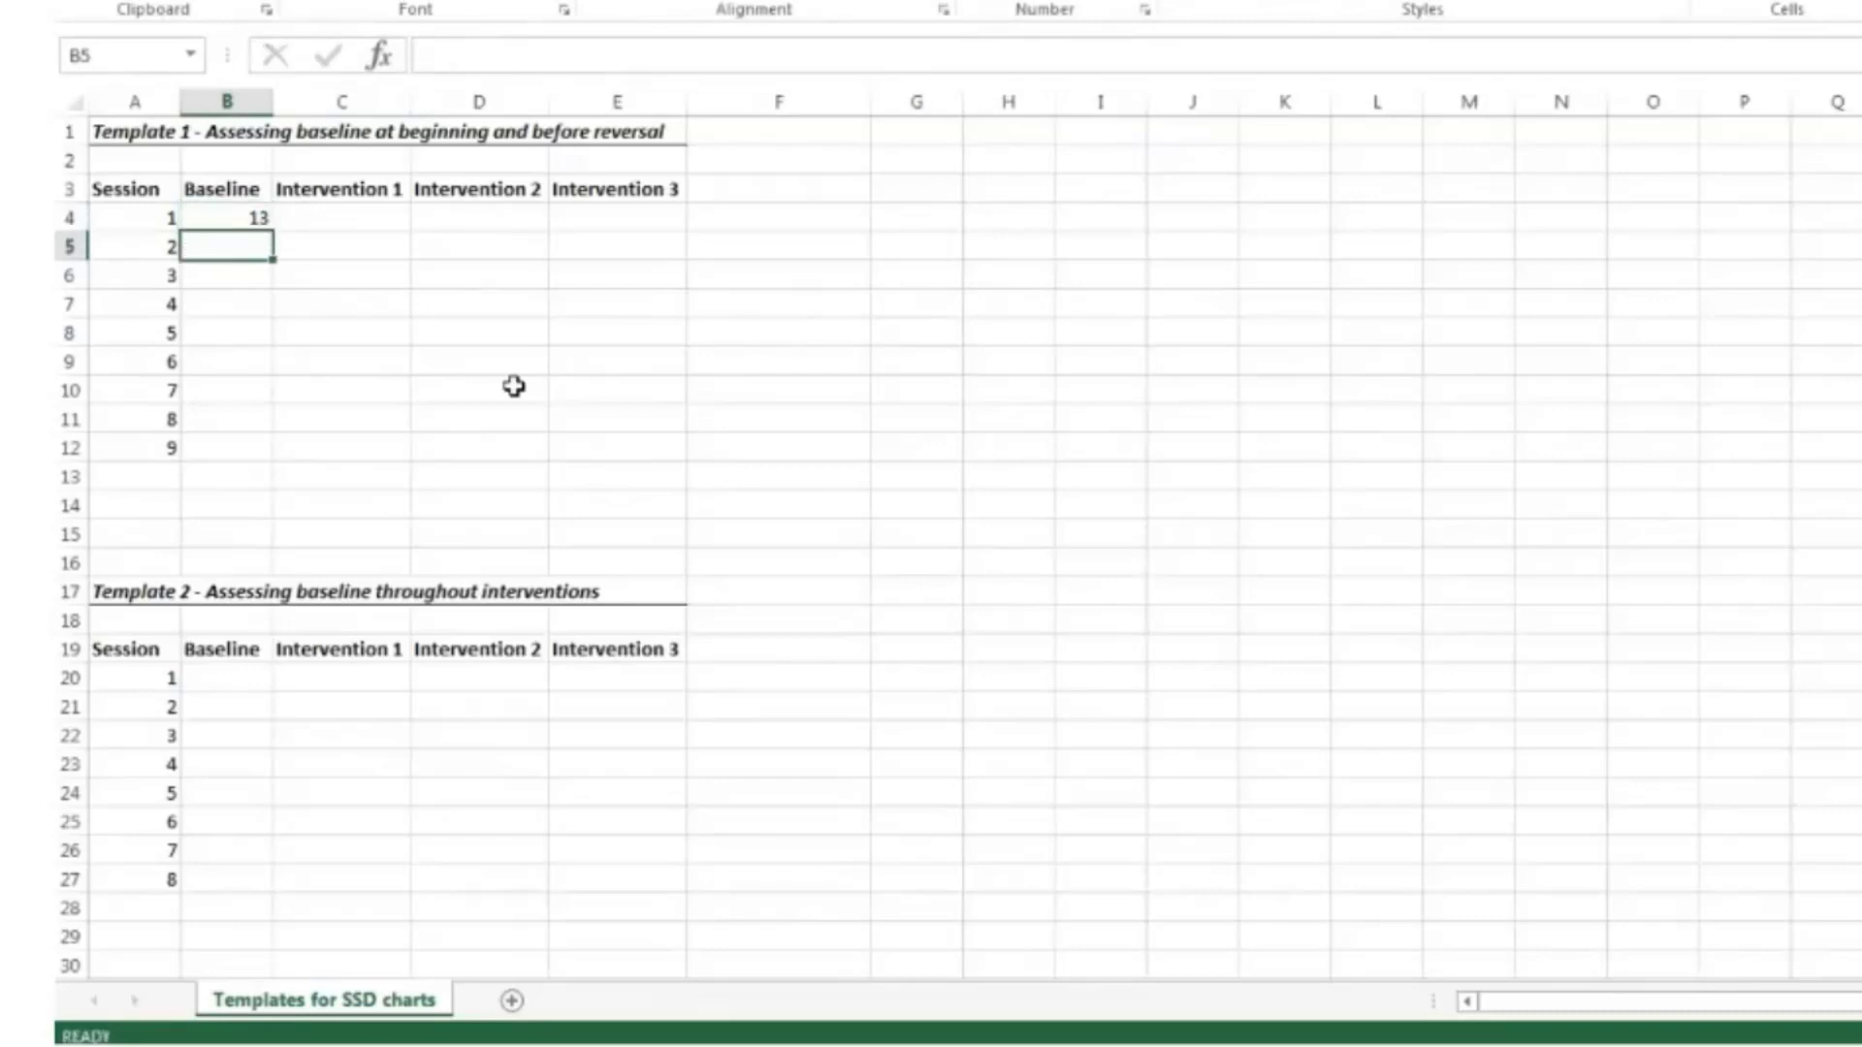
{"action": "type", "text": "15"}
{"action": "key", "text": "Return"}
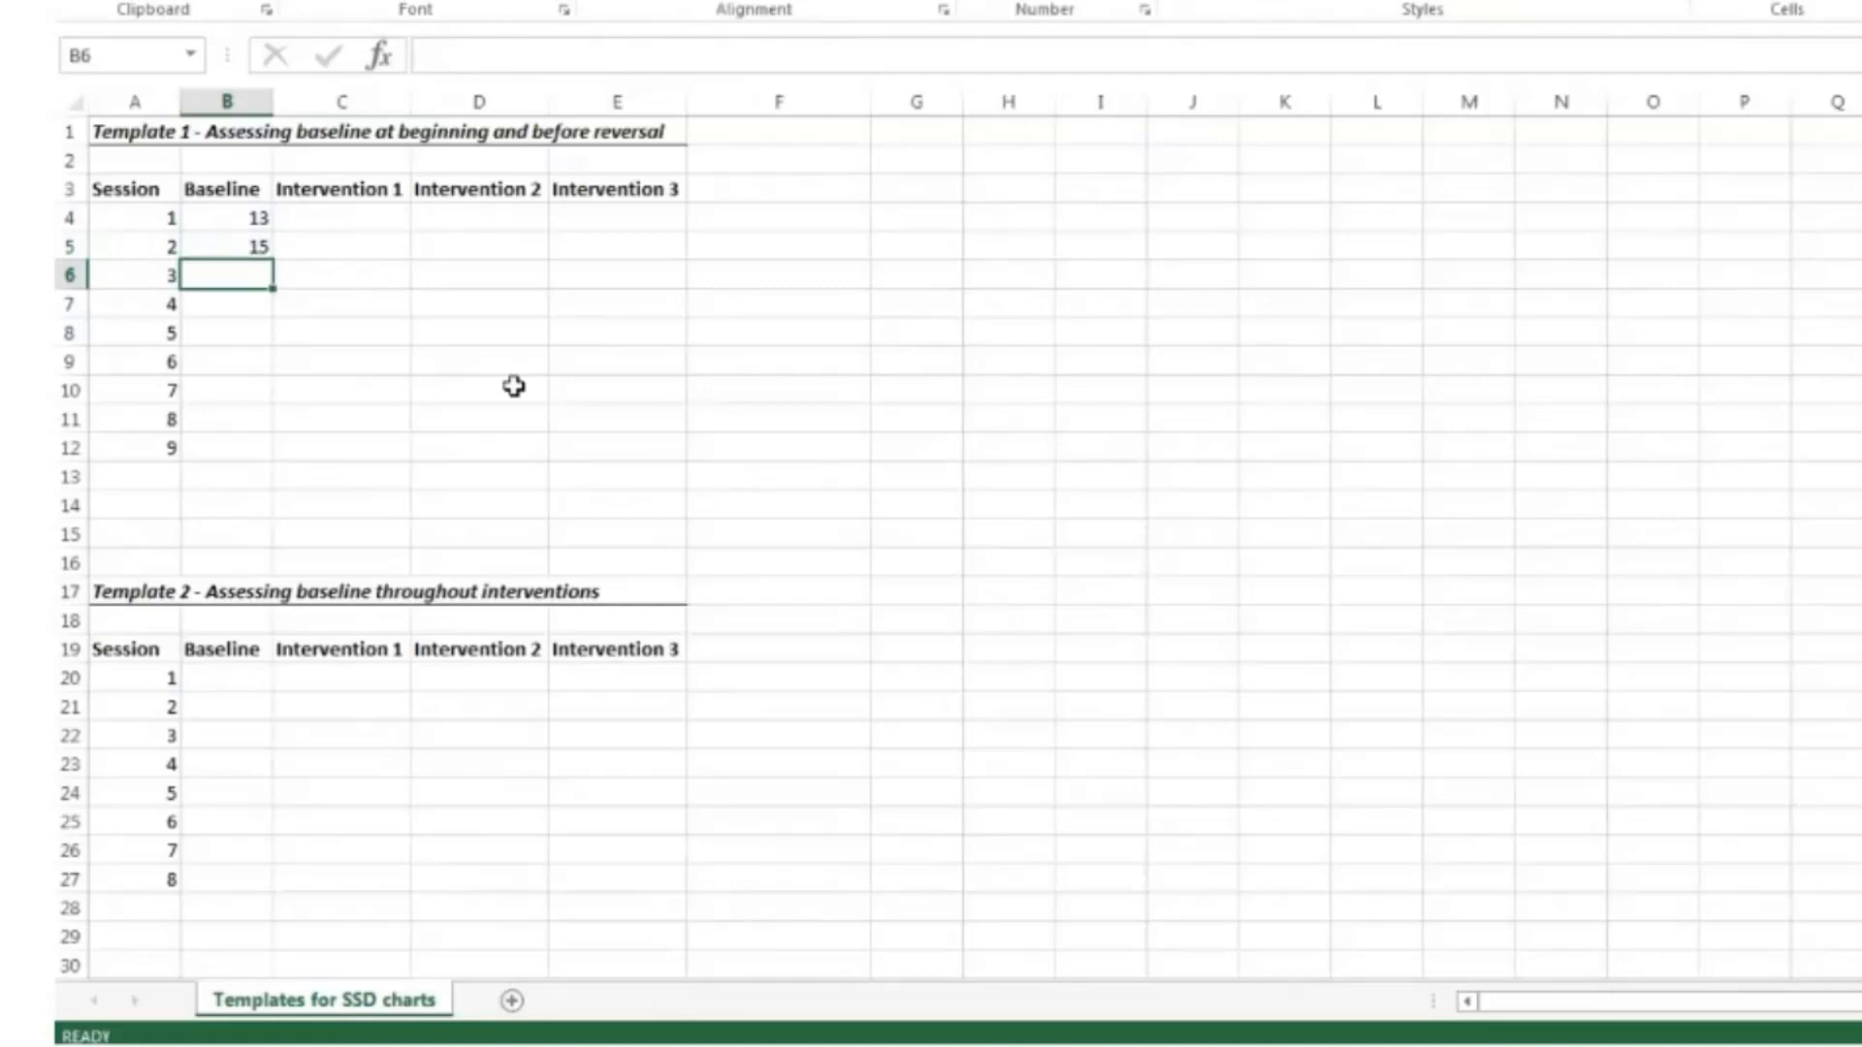
{"action": "type", "text": "17"}
{"action": "key", "text": "Return"}
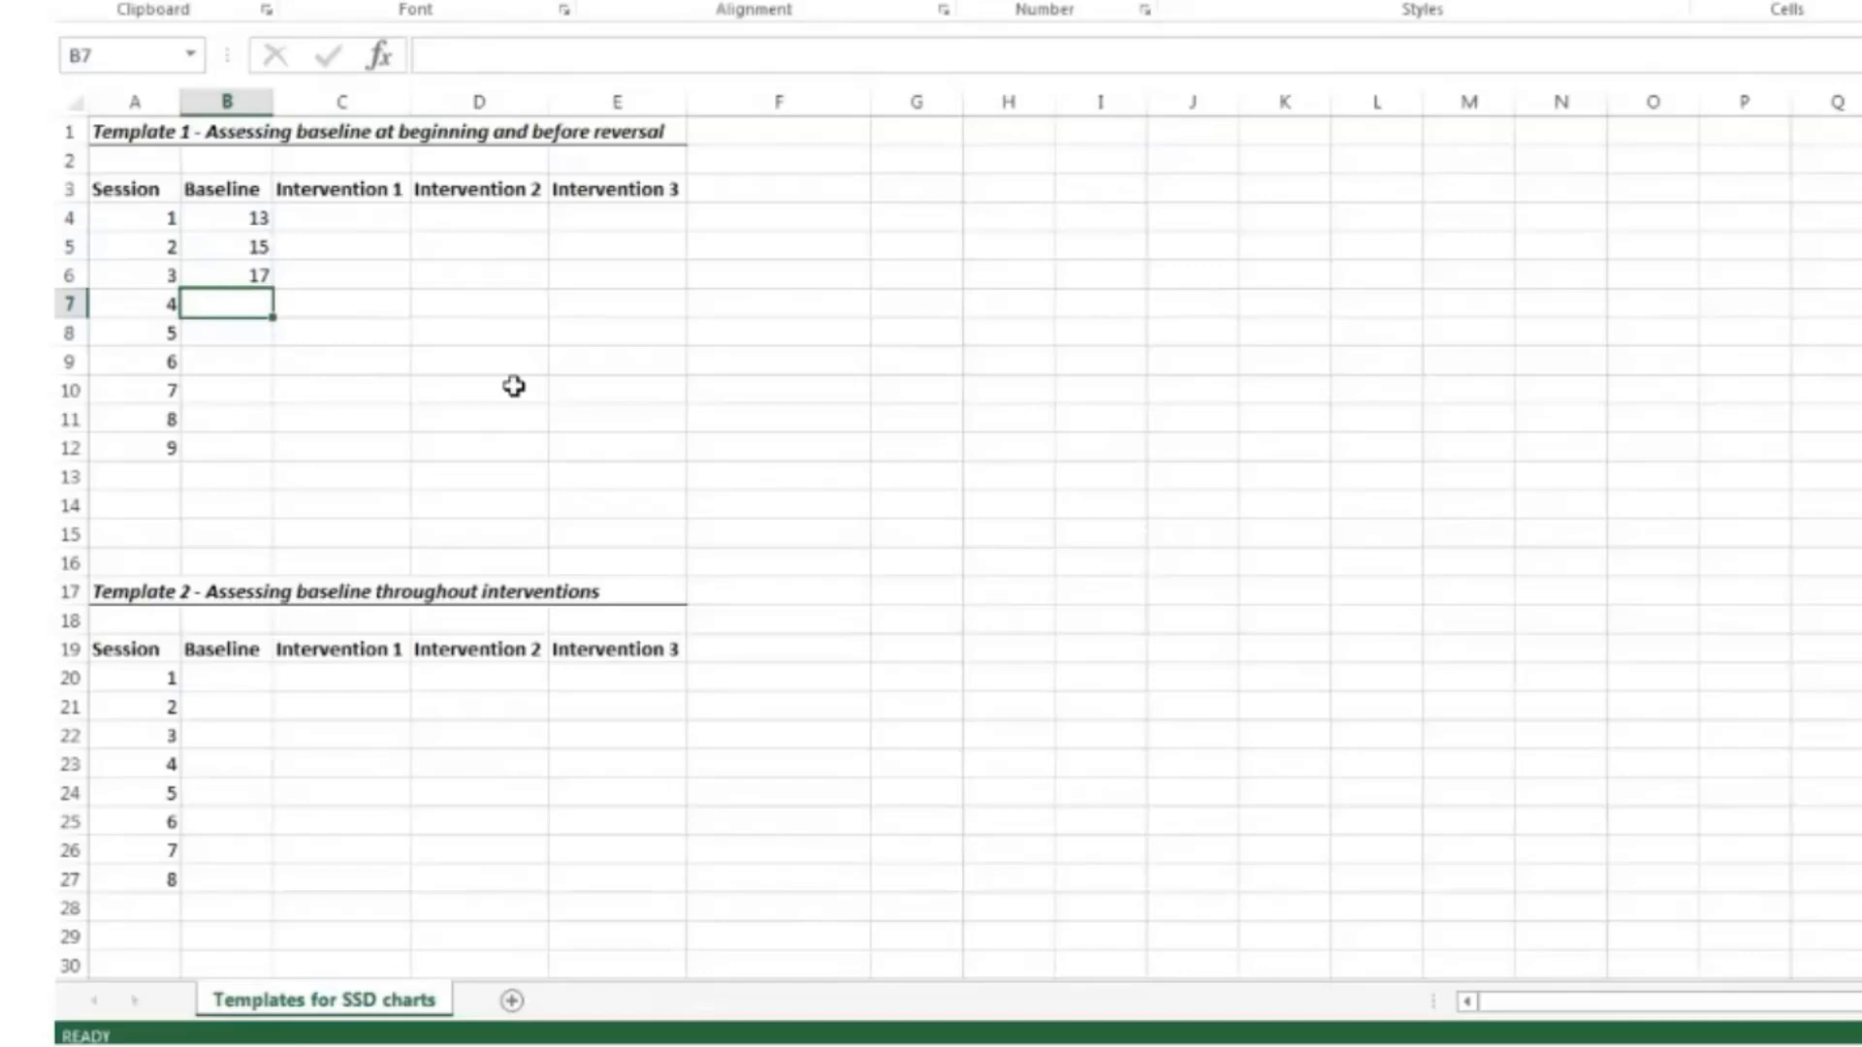
In Template 1, enter 20 under Intervention 1 for session 4 and 27 under Intervention 2 for session 5
{"action": "key", "text": "Right"}
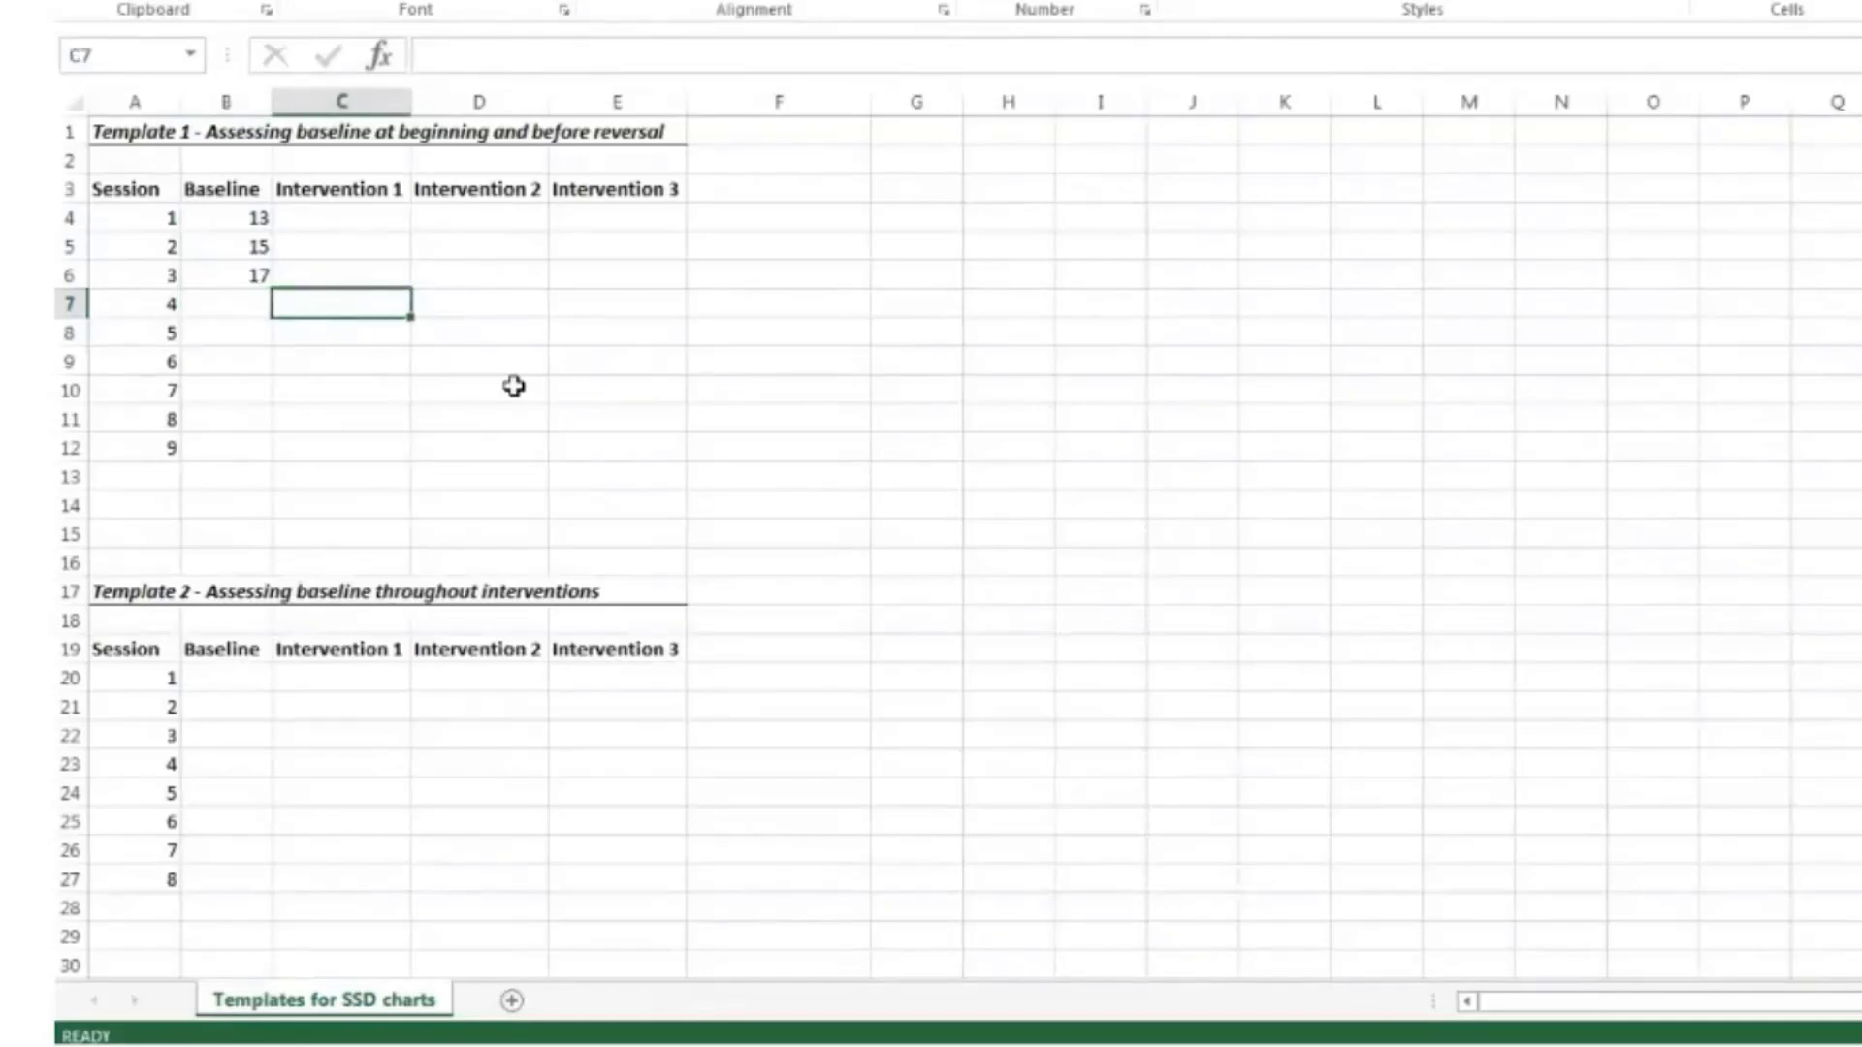
{"action": "type", "text": "20"}
{"action": "key", "text": "Return"}
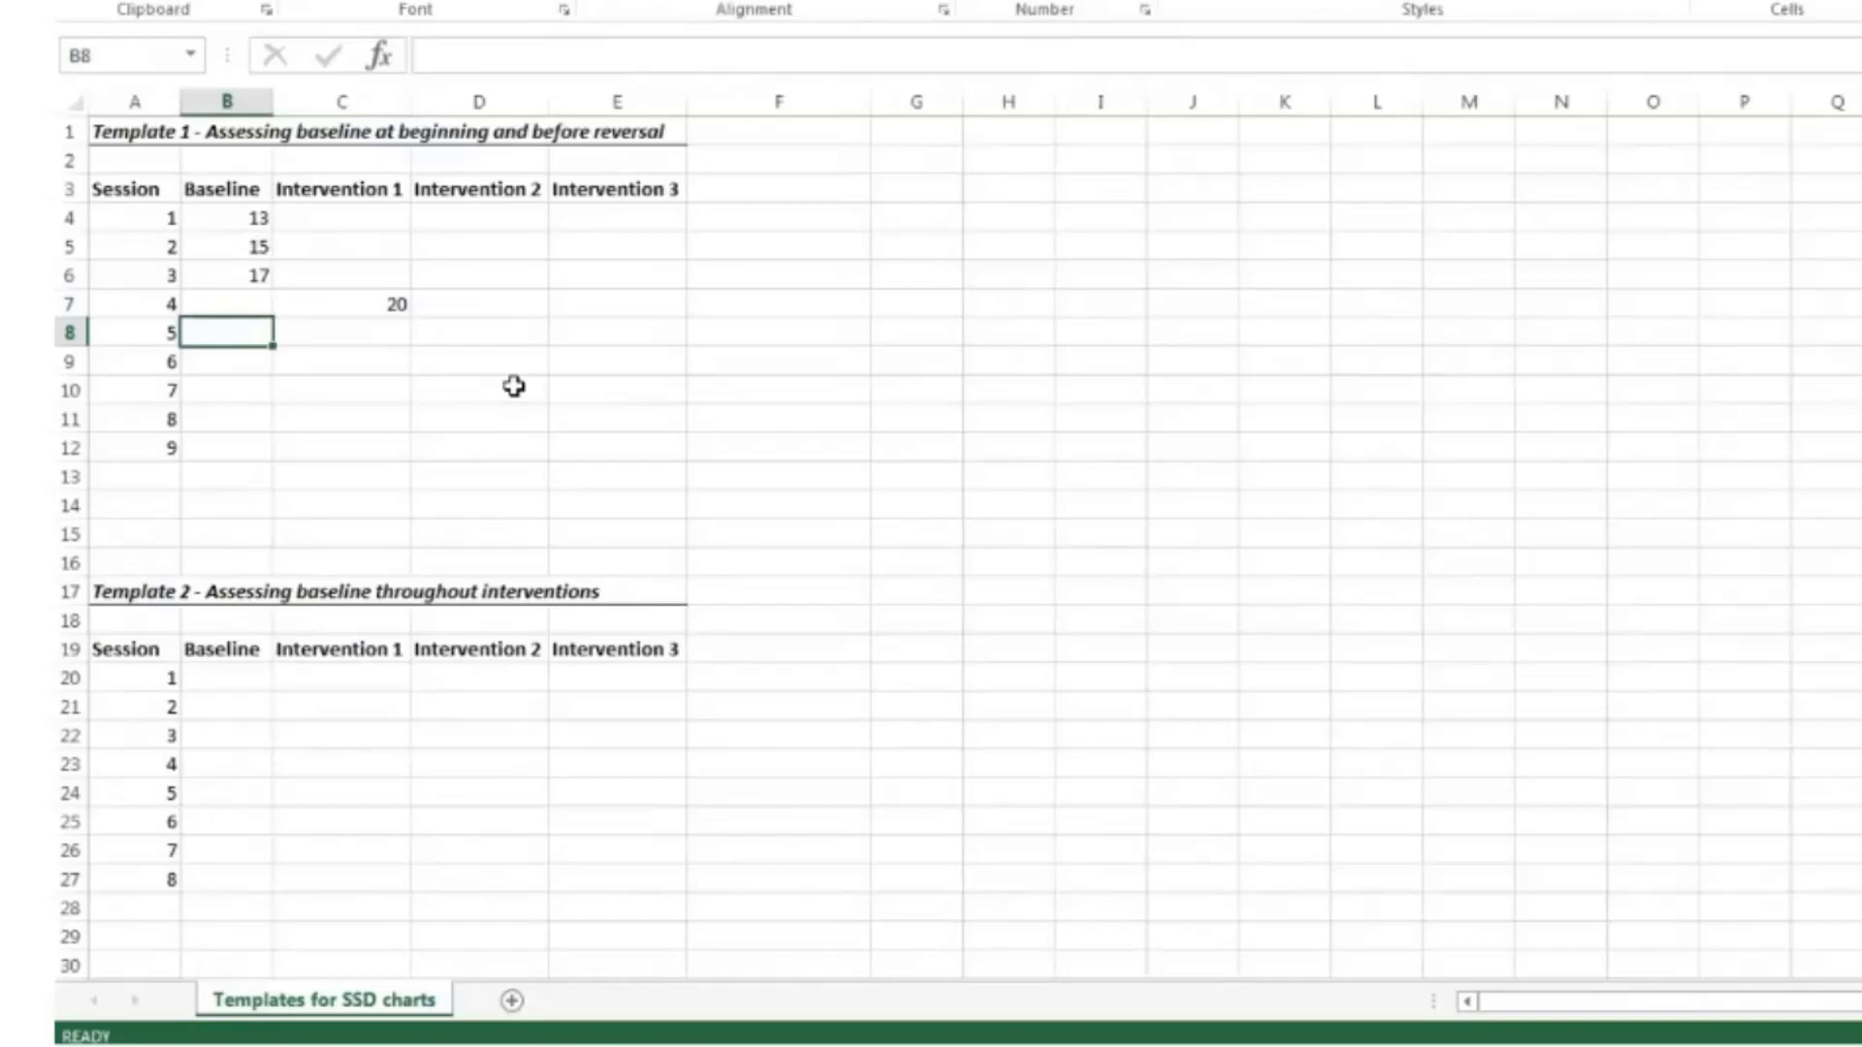
{"action": "key", "text": "Right"}
{"action": "key", "text": "Right"}
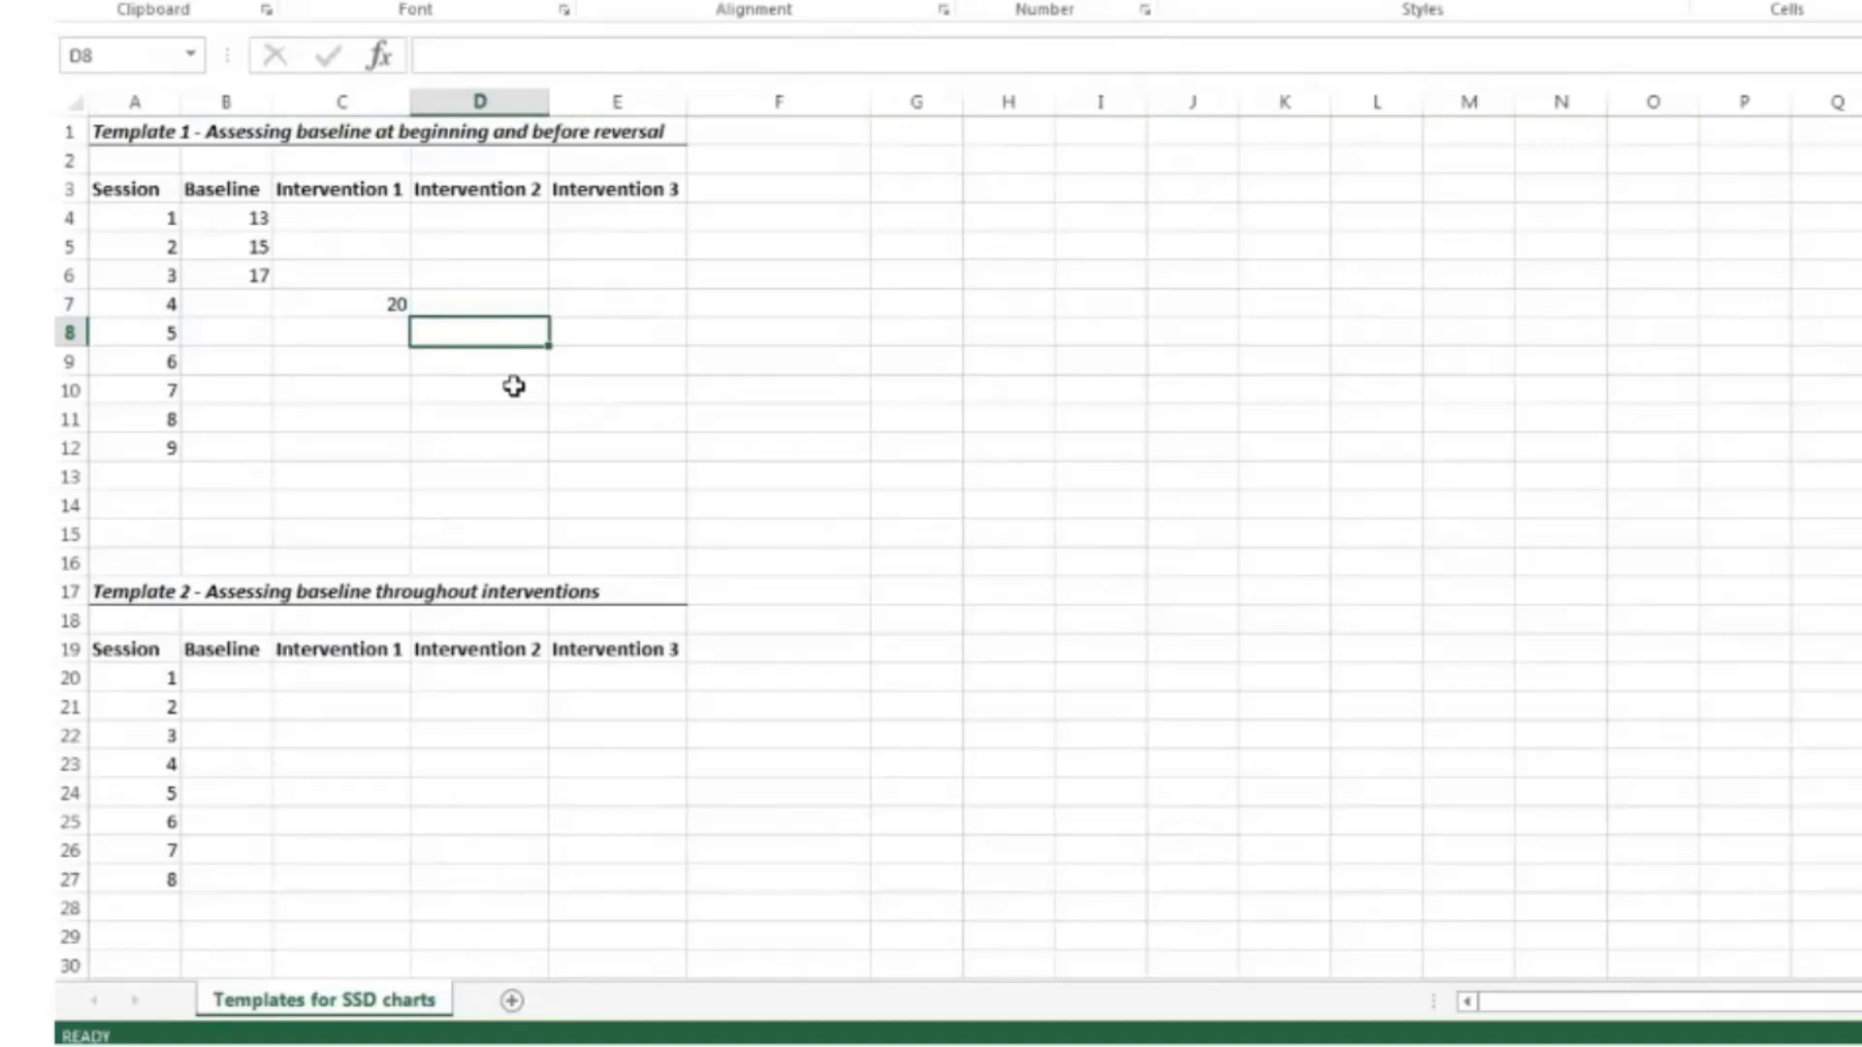
{"action": "type", "text": "27"}
{"action": "key", "text": "Return"}
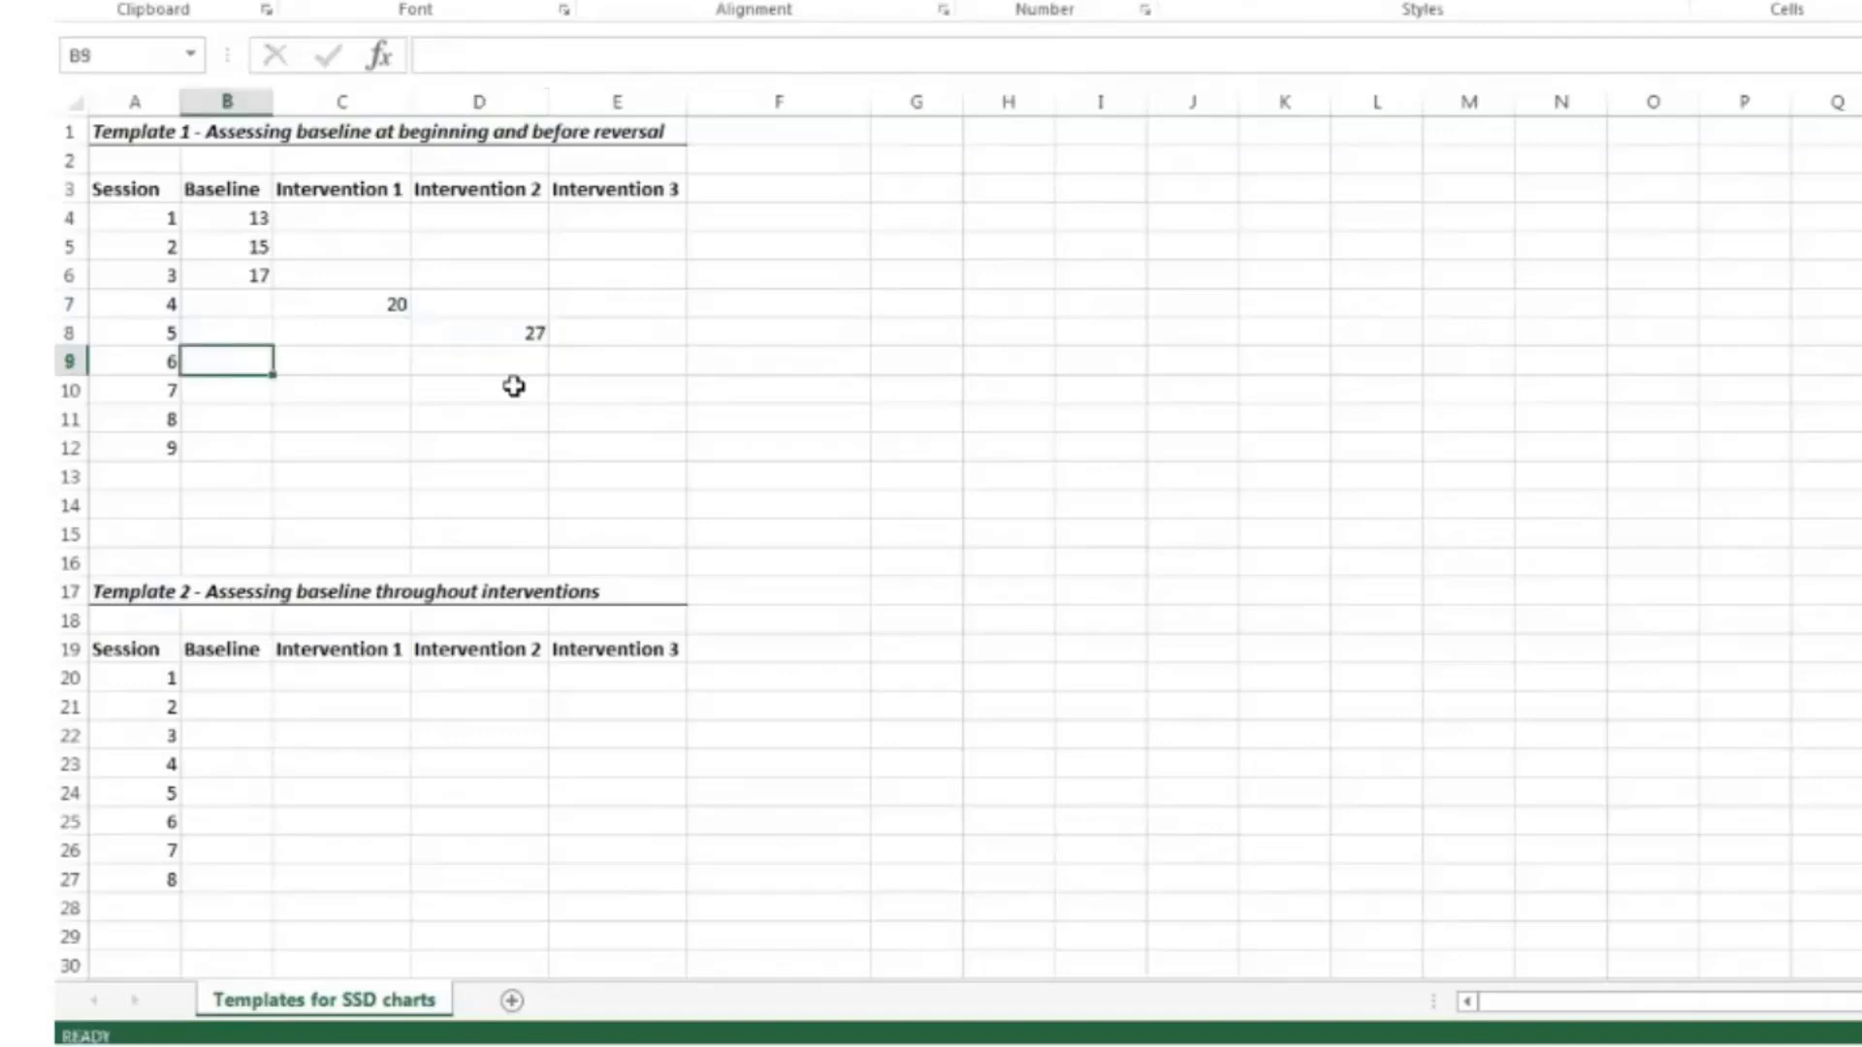
Enter 26 under Intervention 3 for session 6 in Template 1
{"action": "key", "text": "Right"}
{"action": "key", "text": "Right"}
{"action": "key", "text": "Right"}
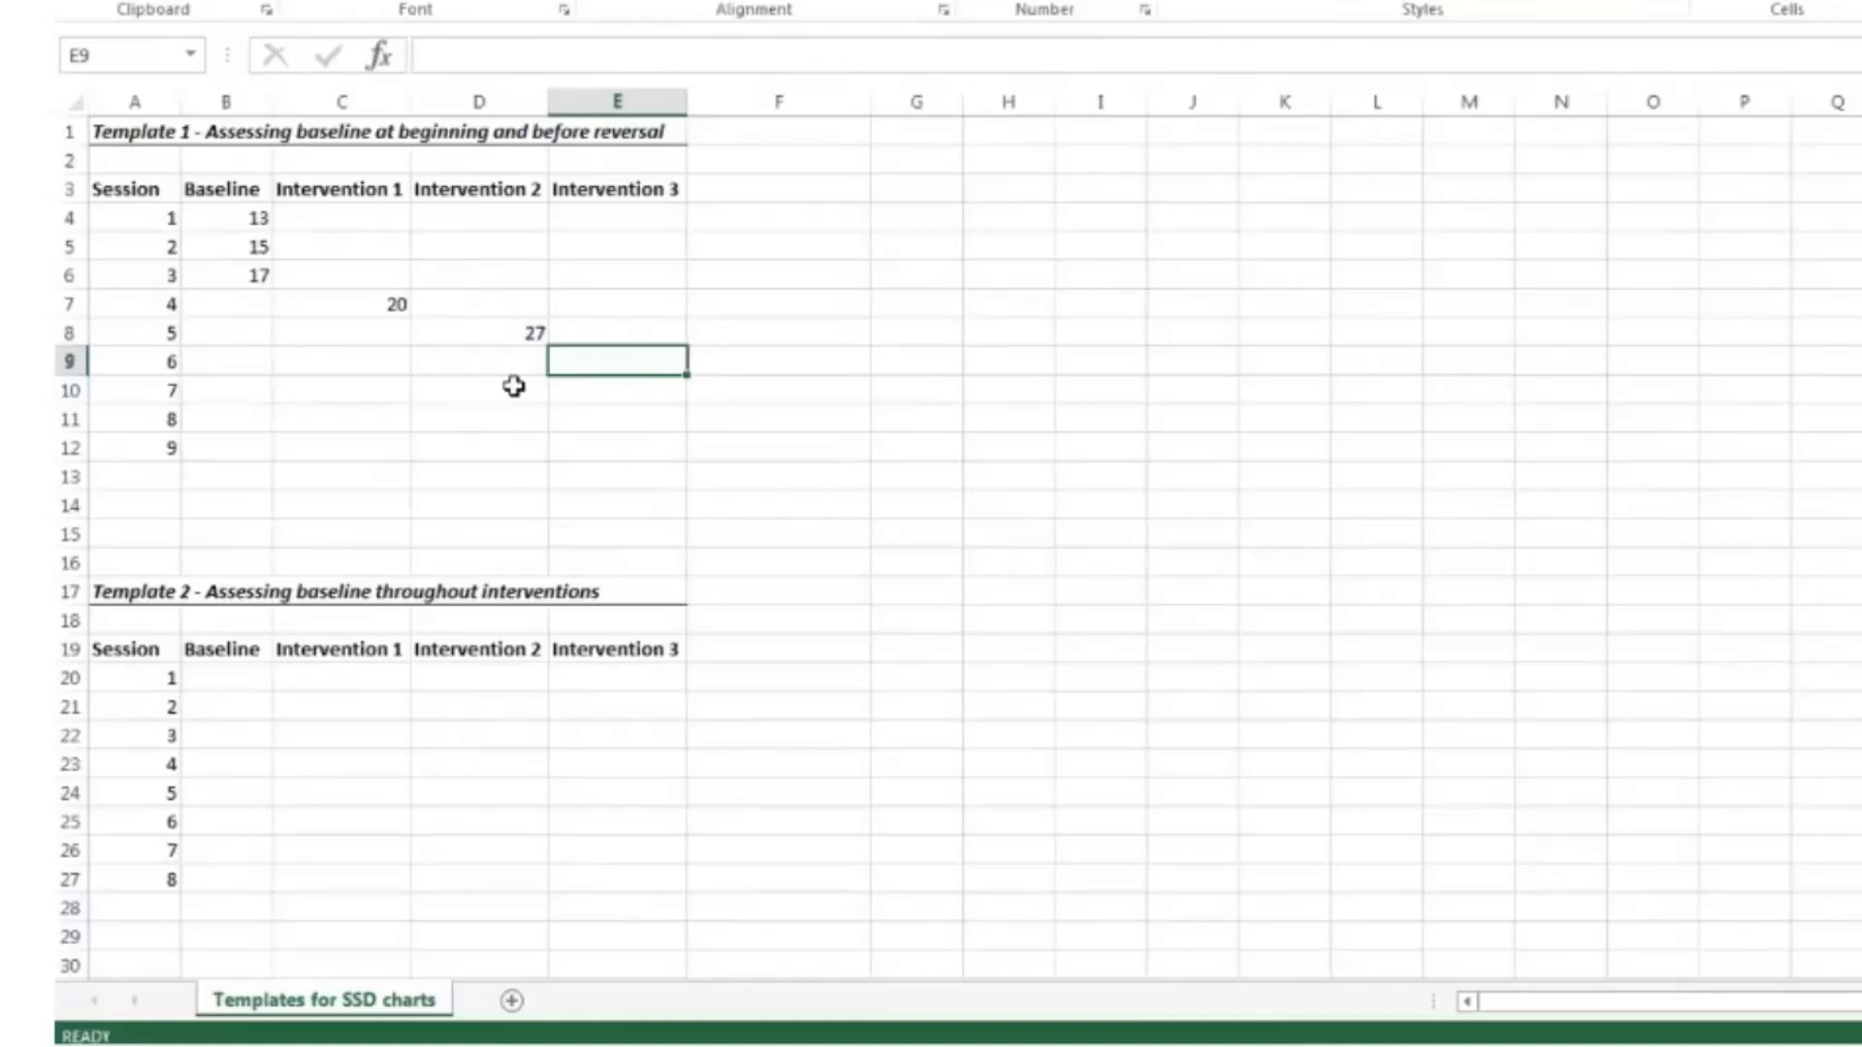
{"action": "type", "text": "26"}
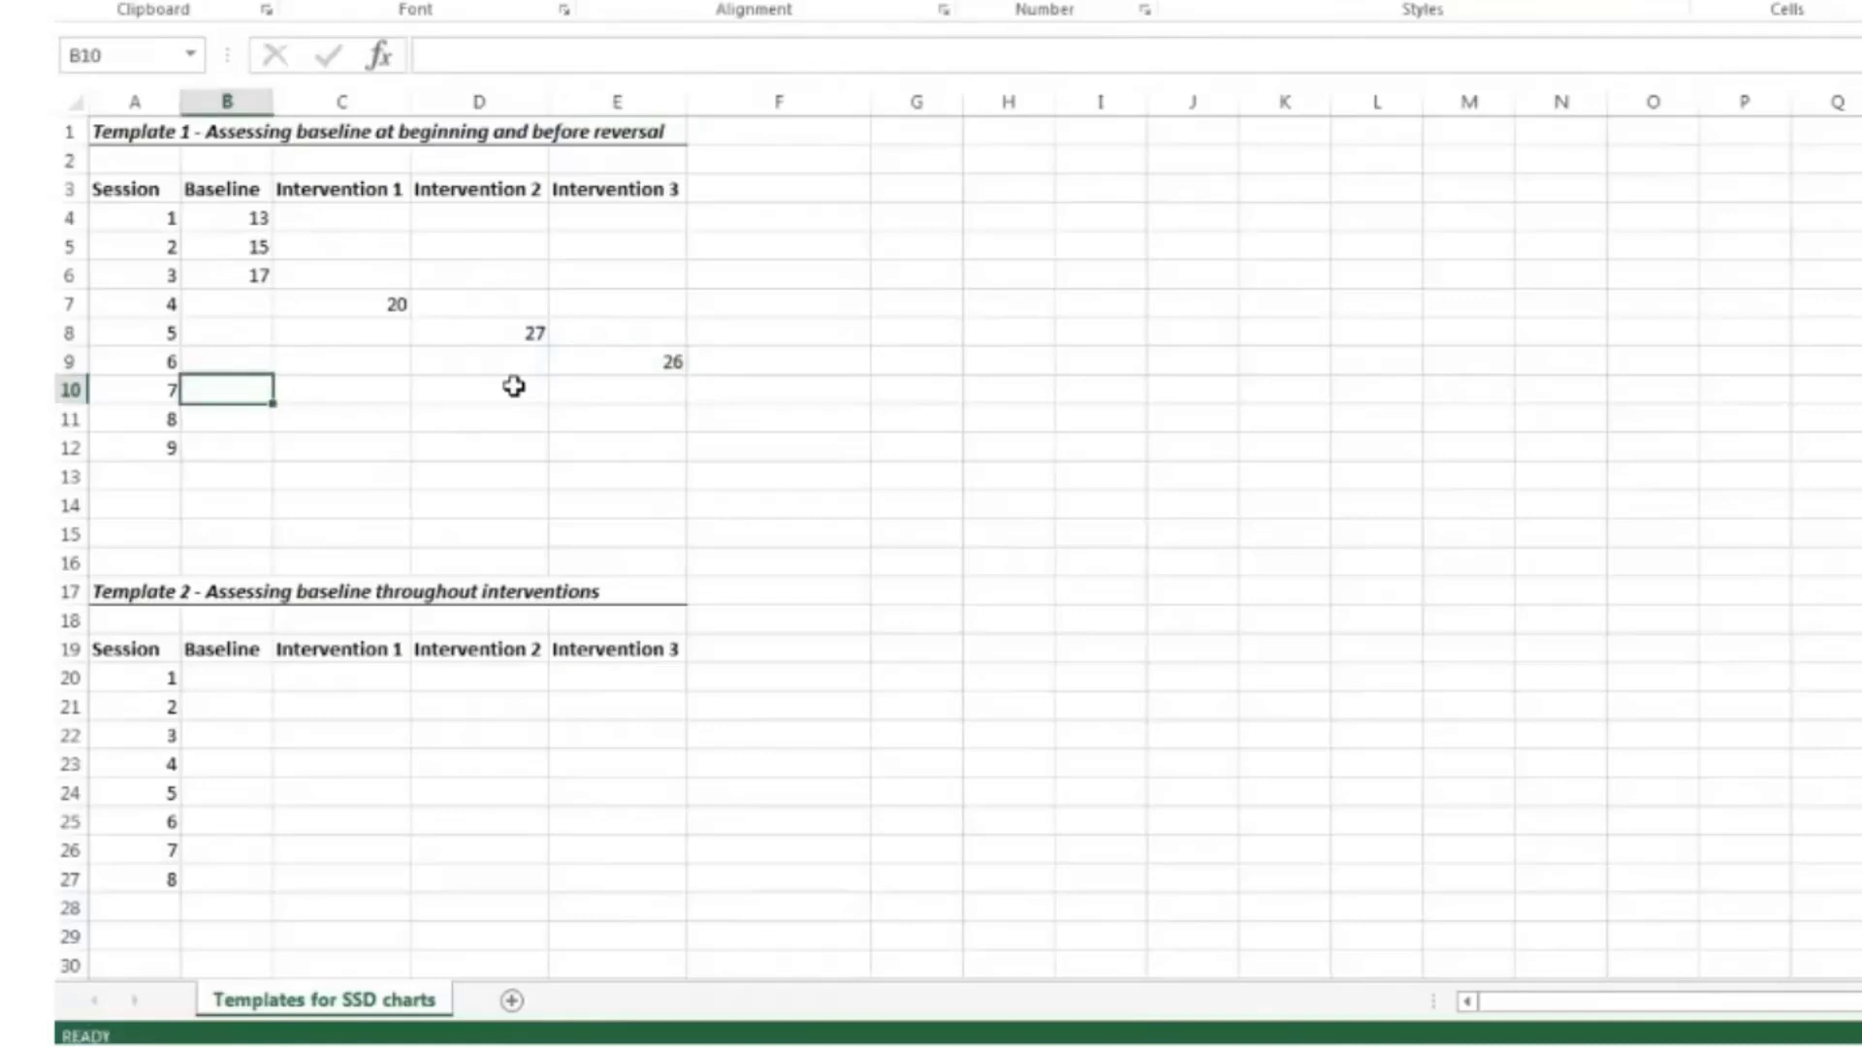
Review how the baseline and intervention scores are placed across columns and session rows in Template 1
{"action": "left_click", "coordinate": [682, 386]}
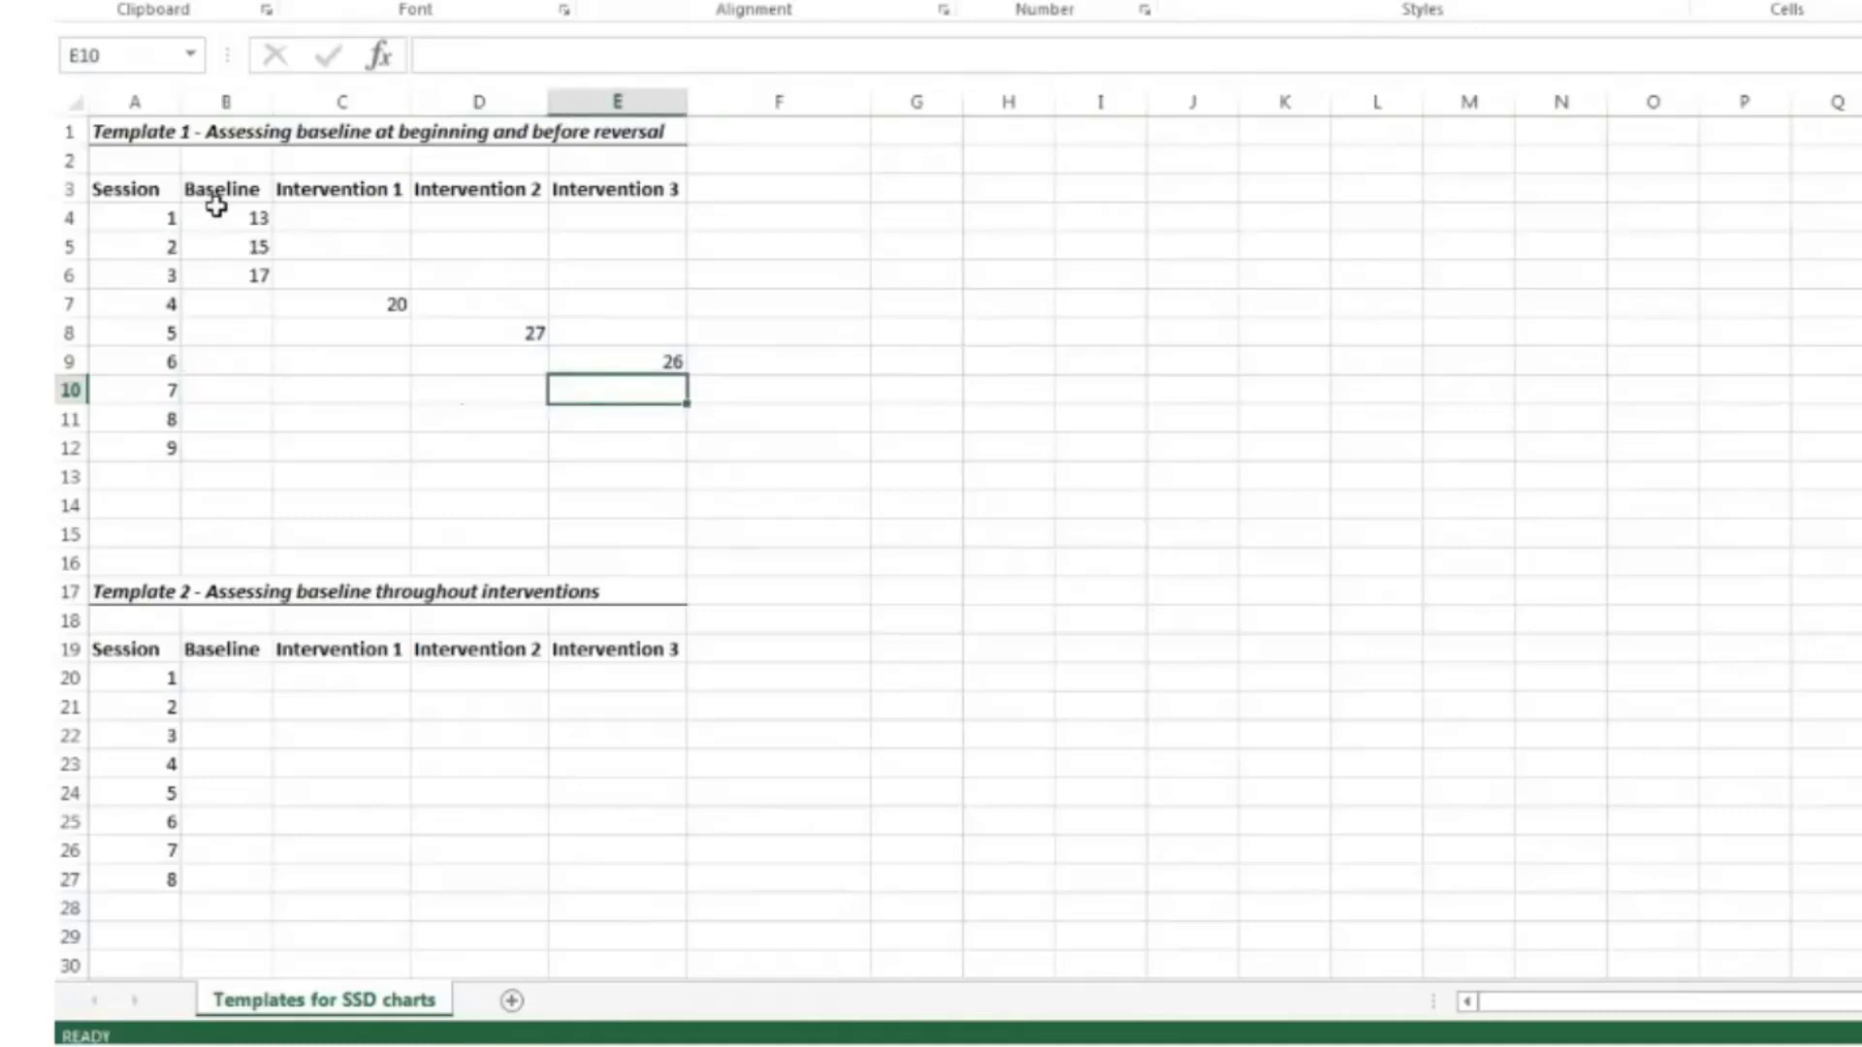
{"action": "left_click_drag", "start_coordinate": [218, 213], "coordinate": [253, 362]}
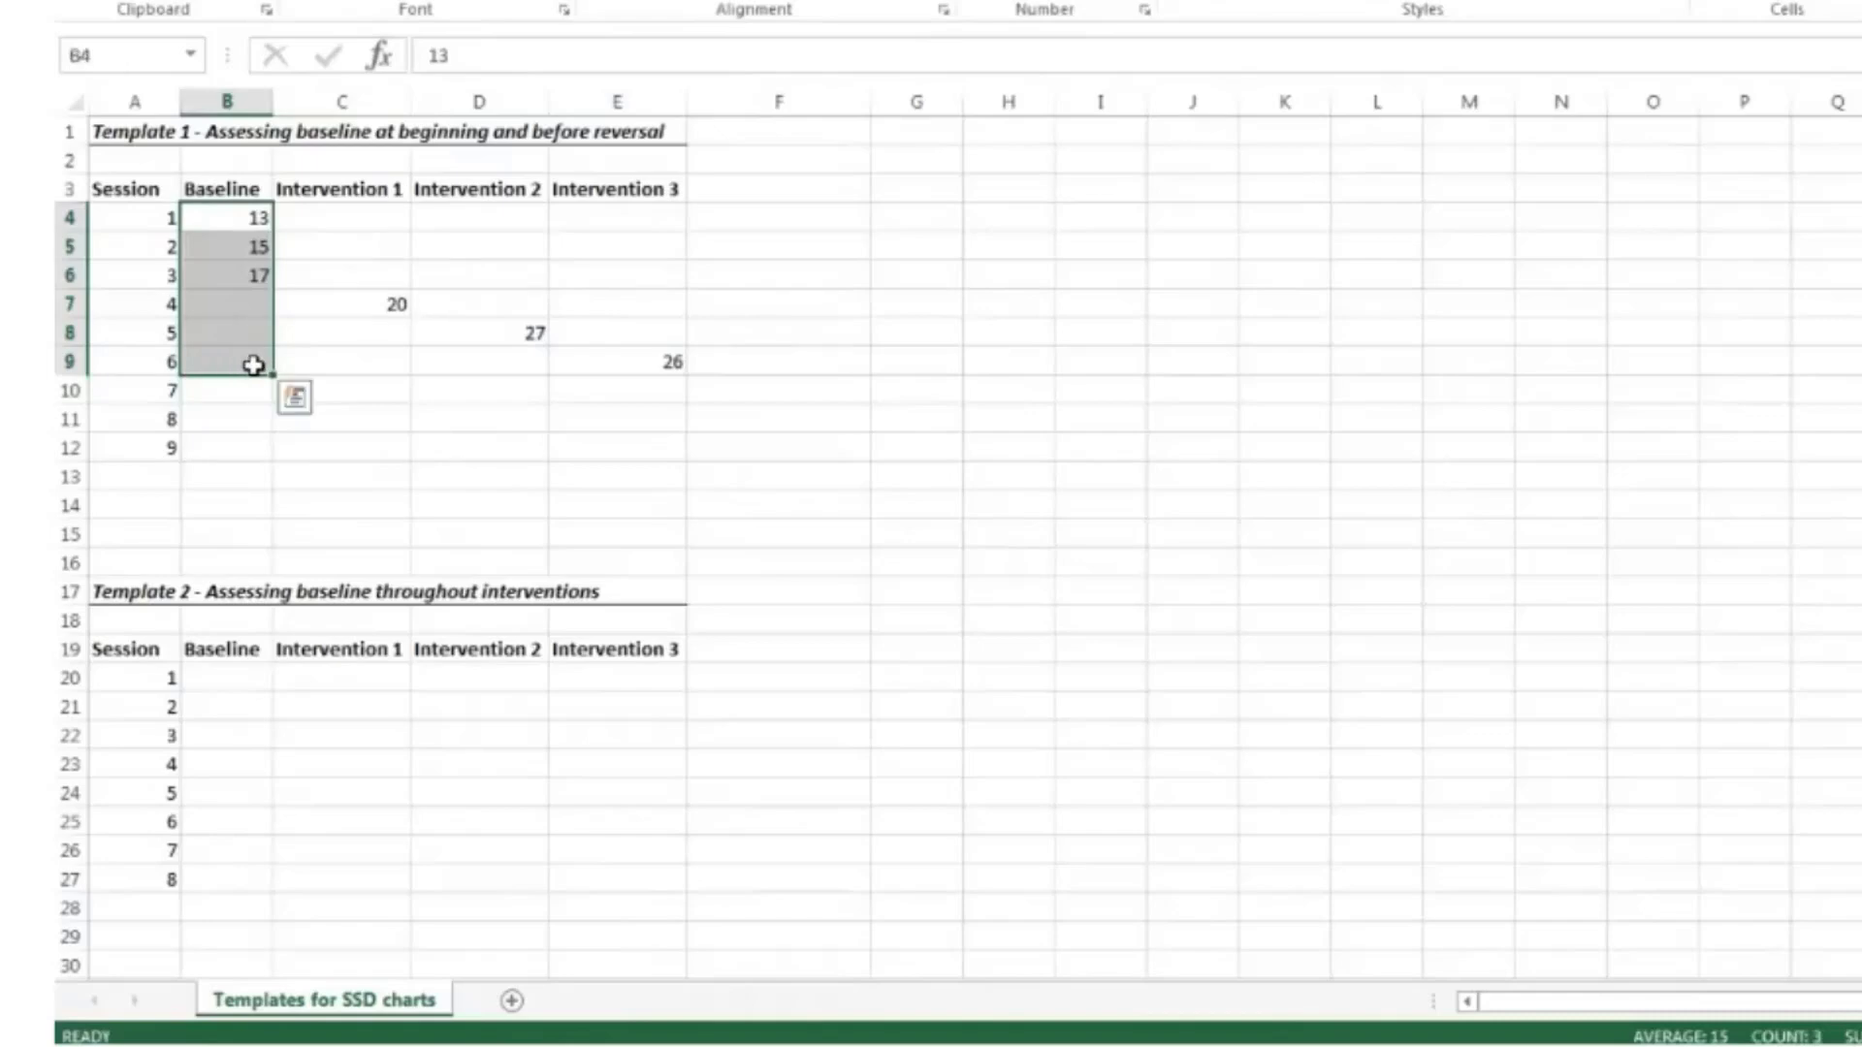
{"action": "left_click", "coordinate": [385, 355]}
{"action": "left_click_drag", "start_coordinate": [241, 220], "coordinate": [237, 279]}
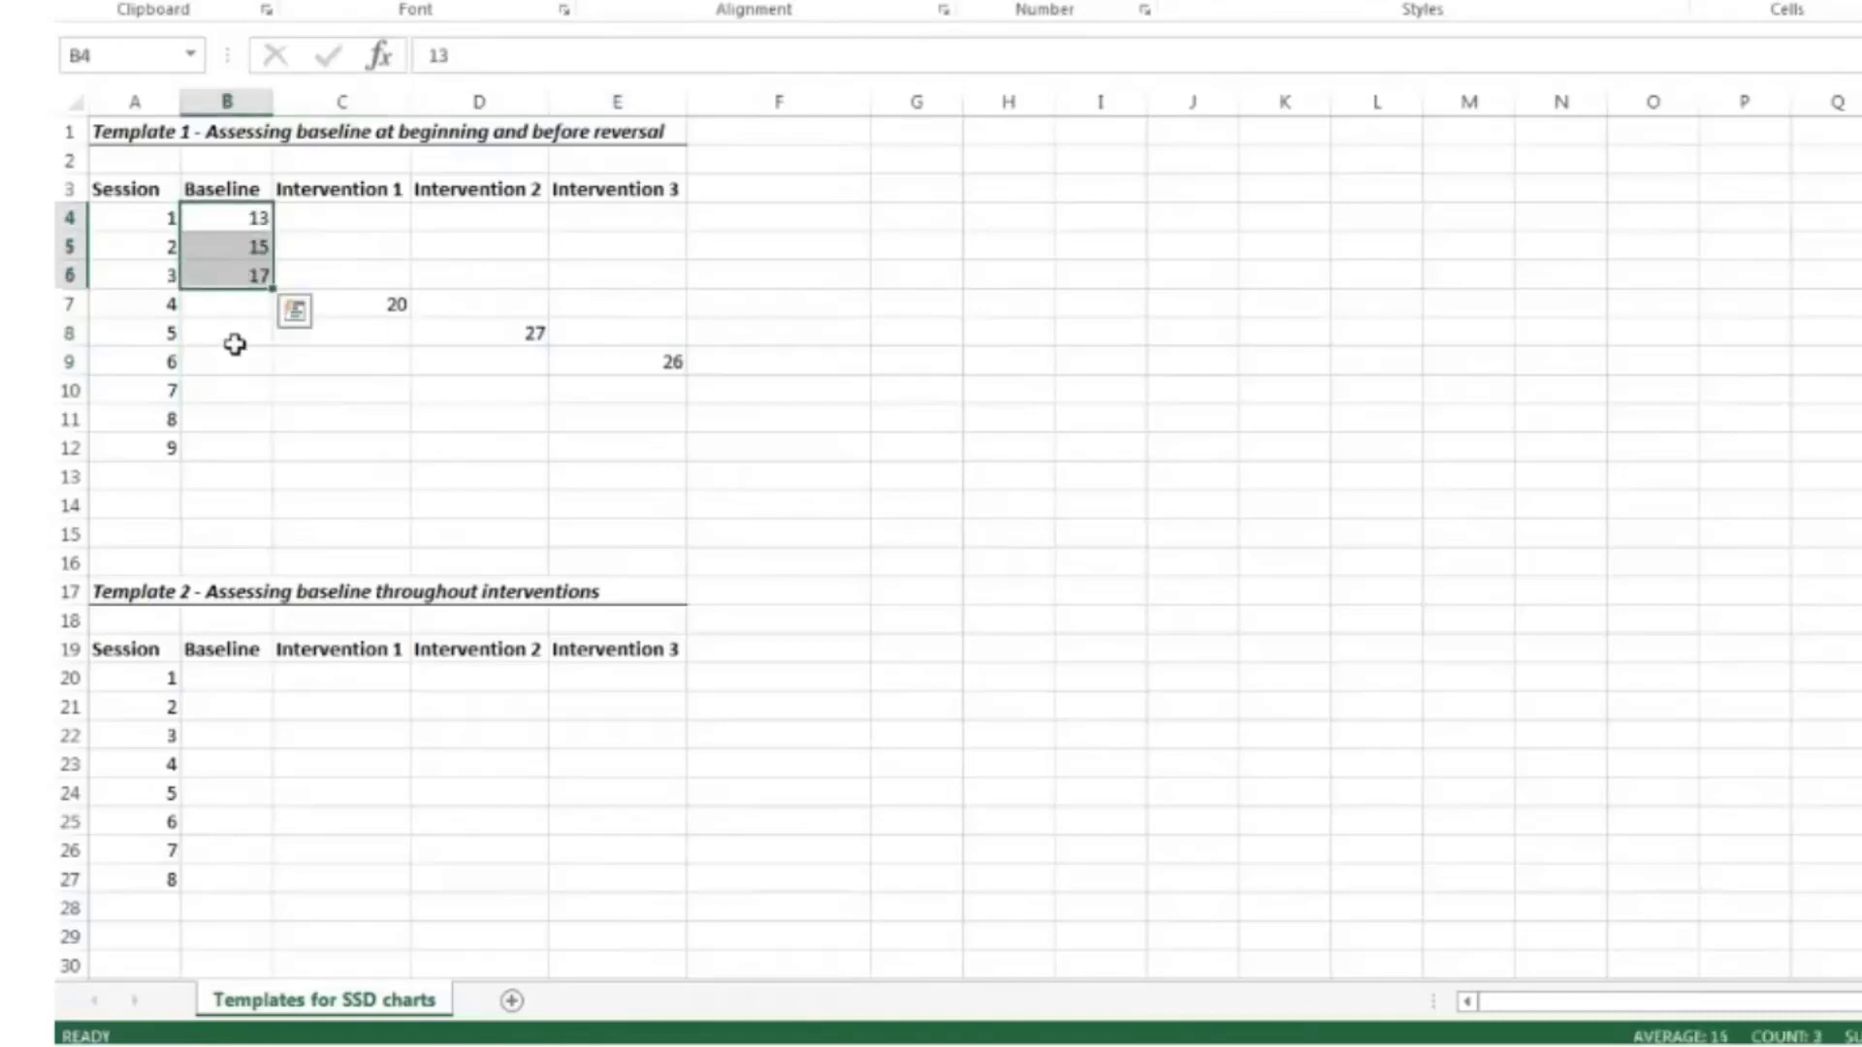
{"action": "left_click", "coordinate": [233, 367]}
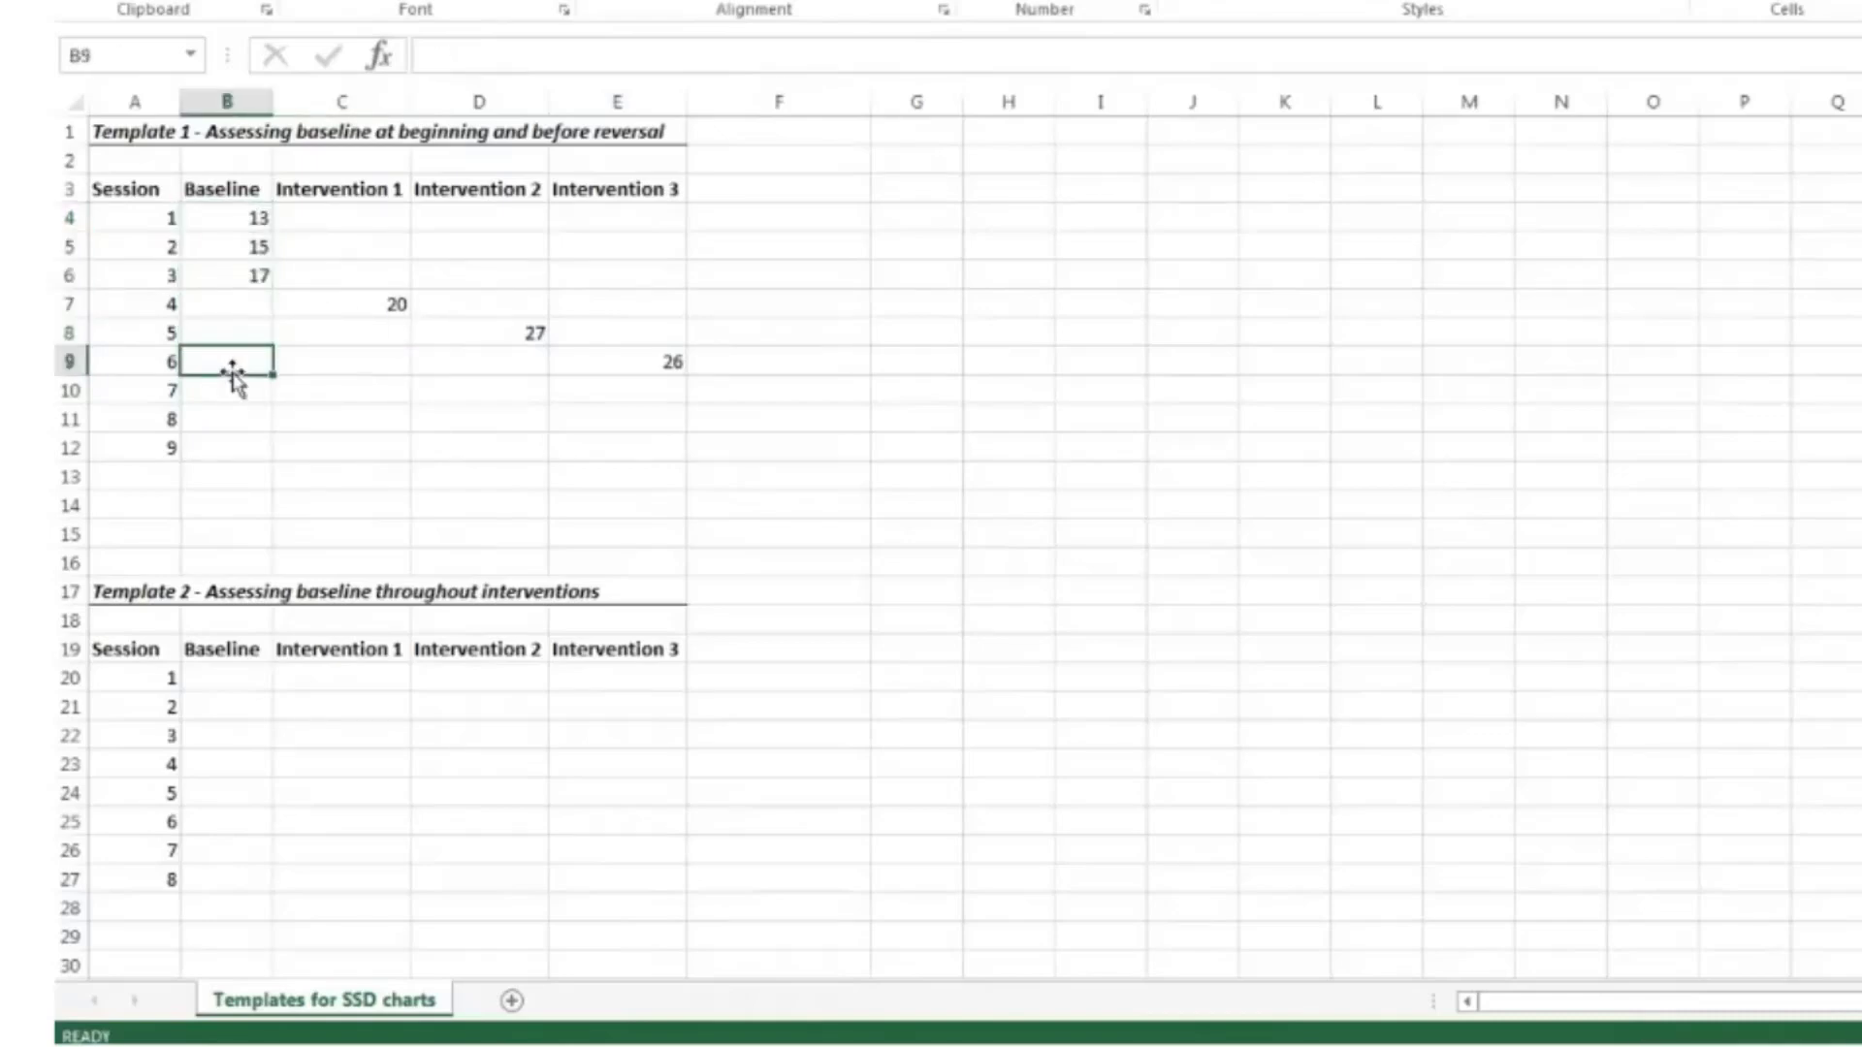
{"action": "left_click", "coordinate": [359, 307]}
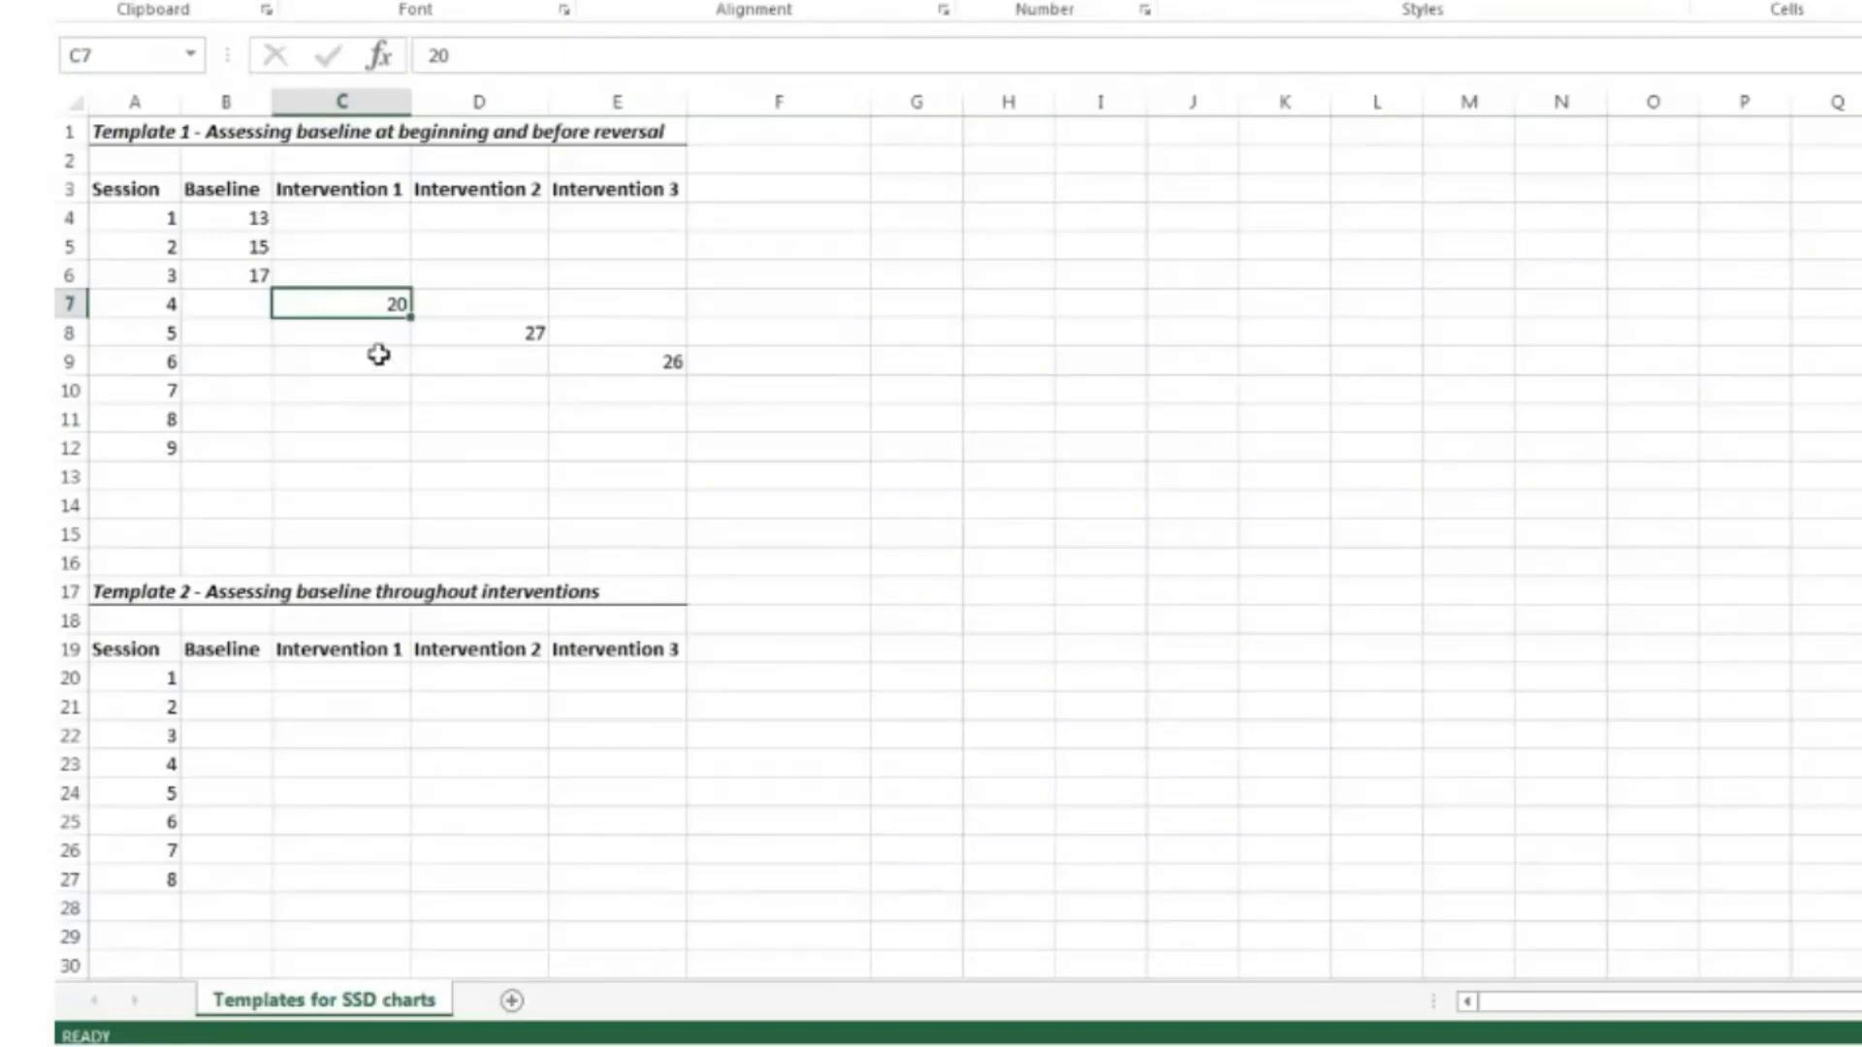
{"action": "left_click", "coordinate": [234, 380]}
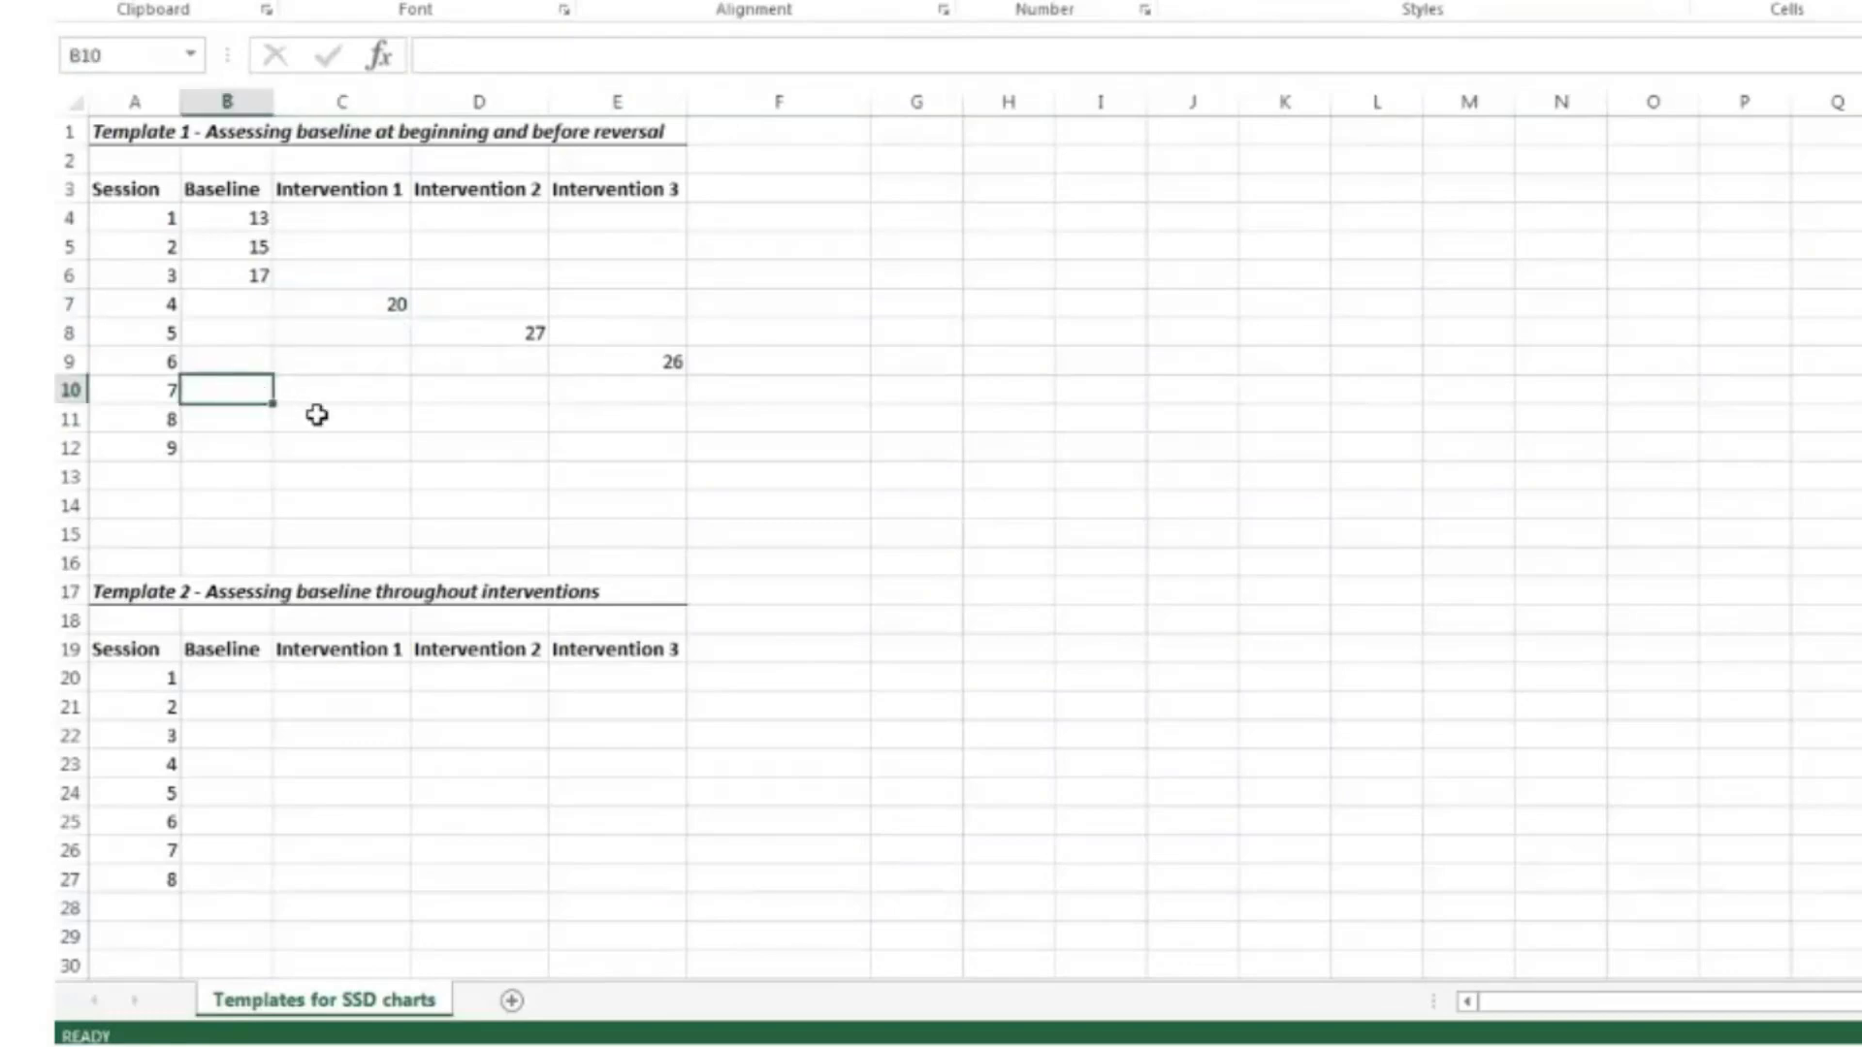
{"action": "left_click", "coordinate": [395, 303]}
{"action": "left_click", "coordinate": [519, 332]}
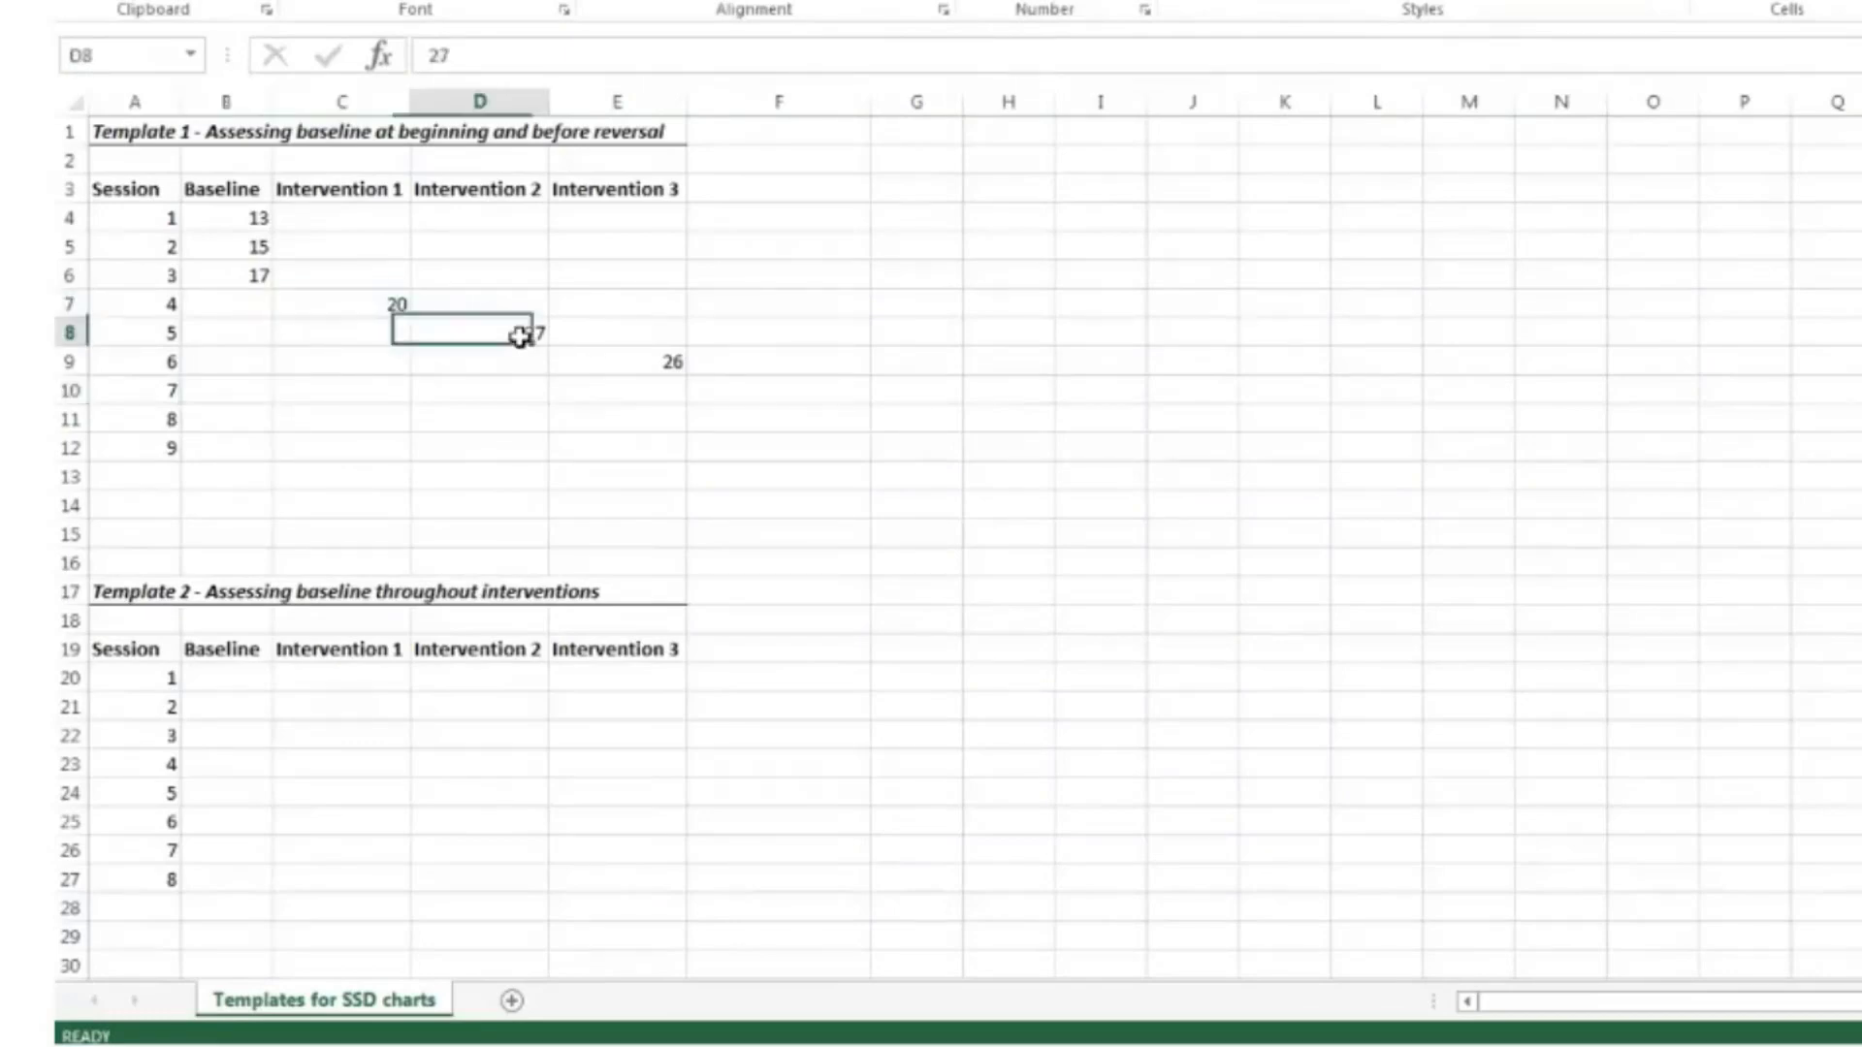
Enter the reversal Baseline score 16 for session 7 in Template 1
{"action": "left_click", "coordinate": [655, 362]}
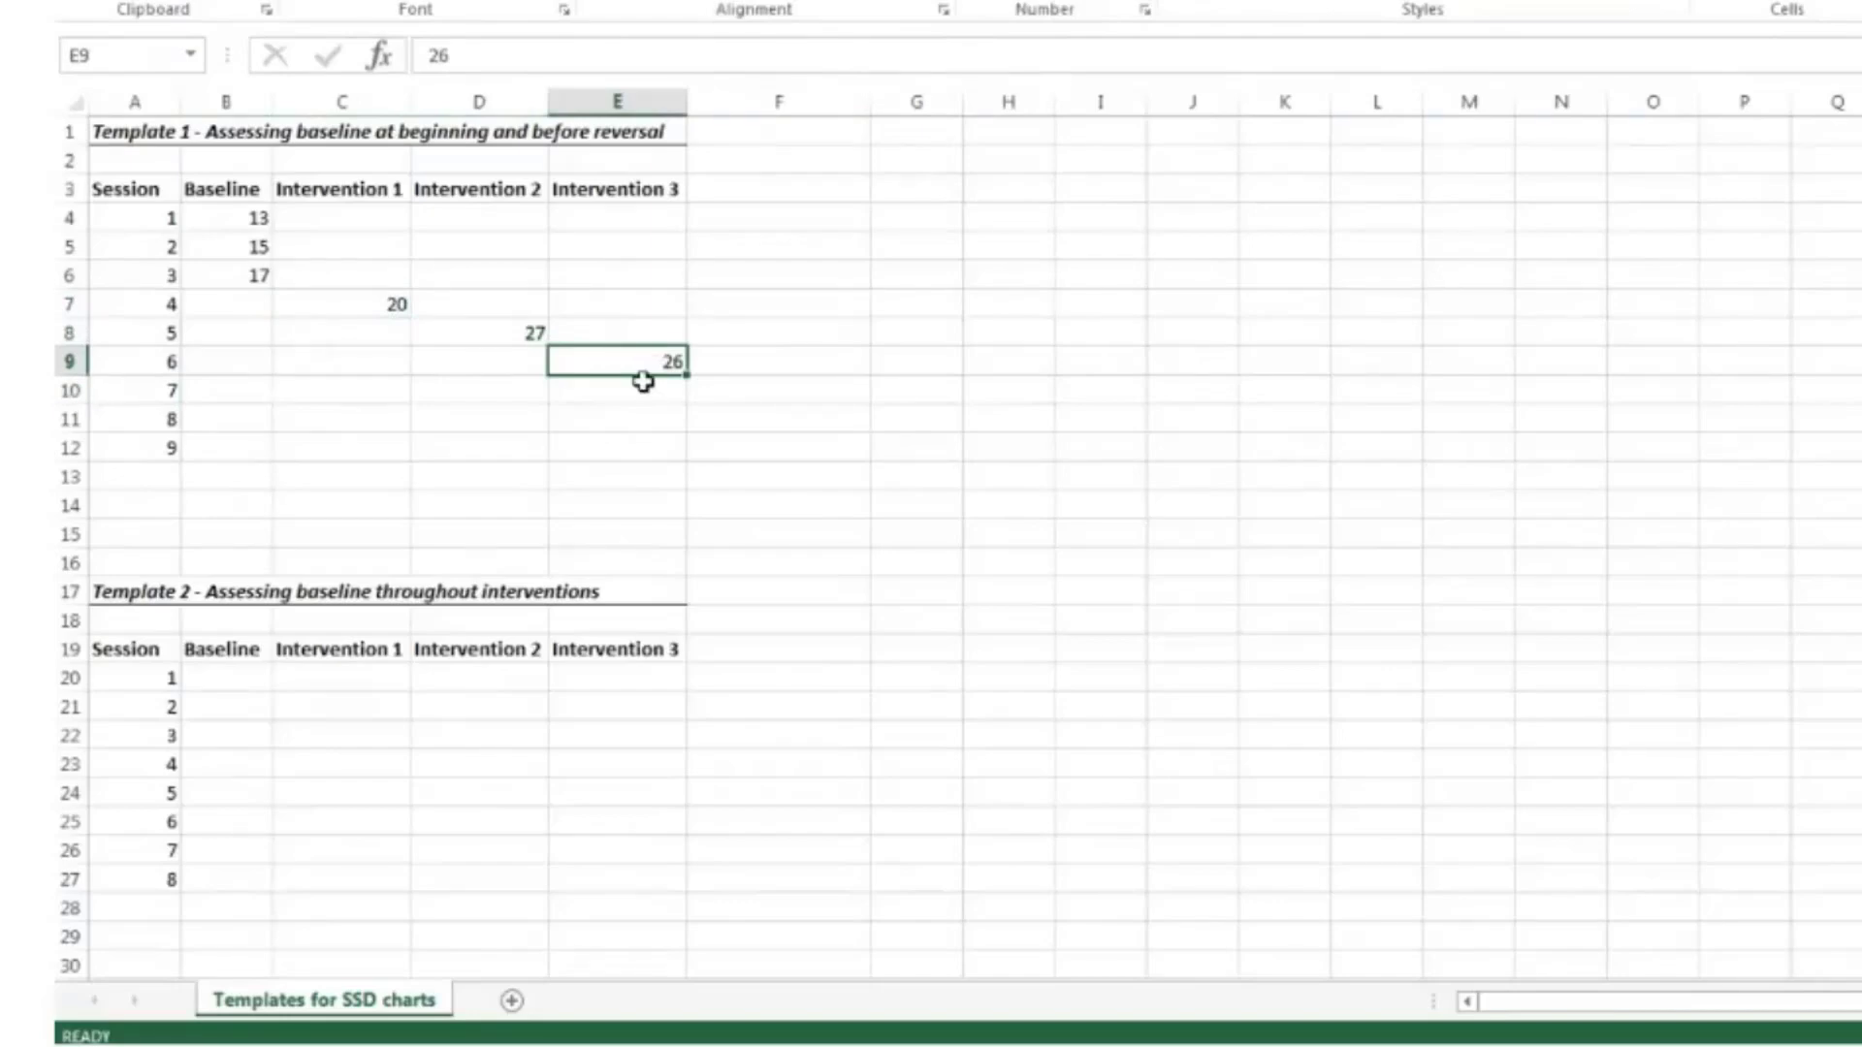
{"action": "left_click", "coordinate": [648, 394]}
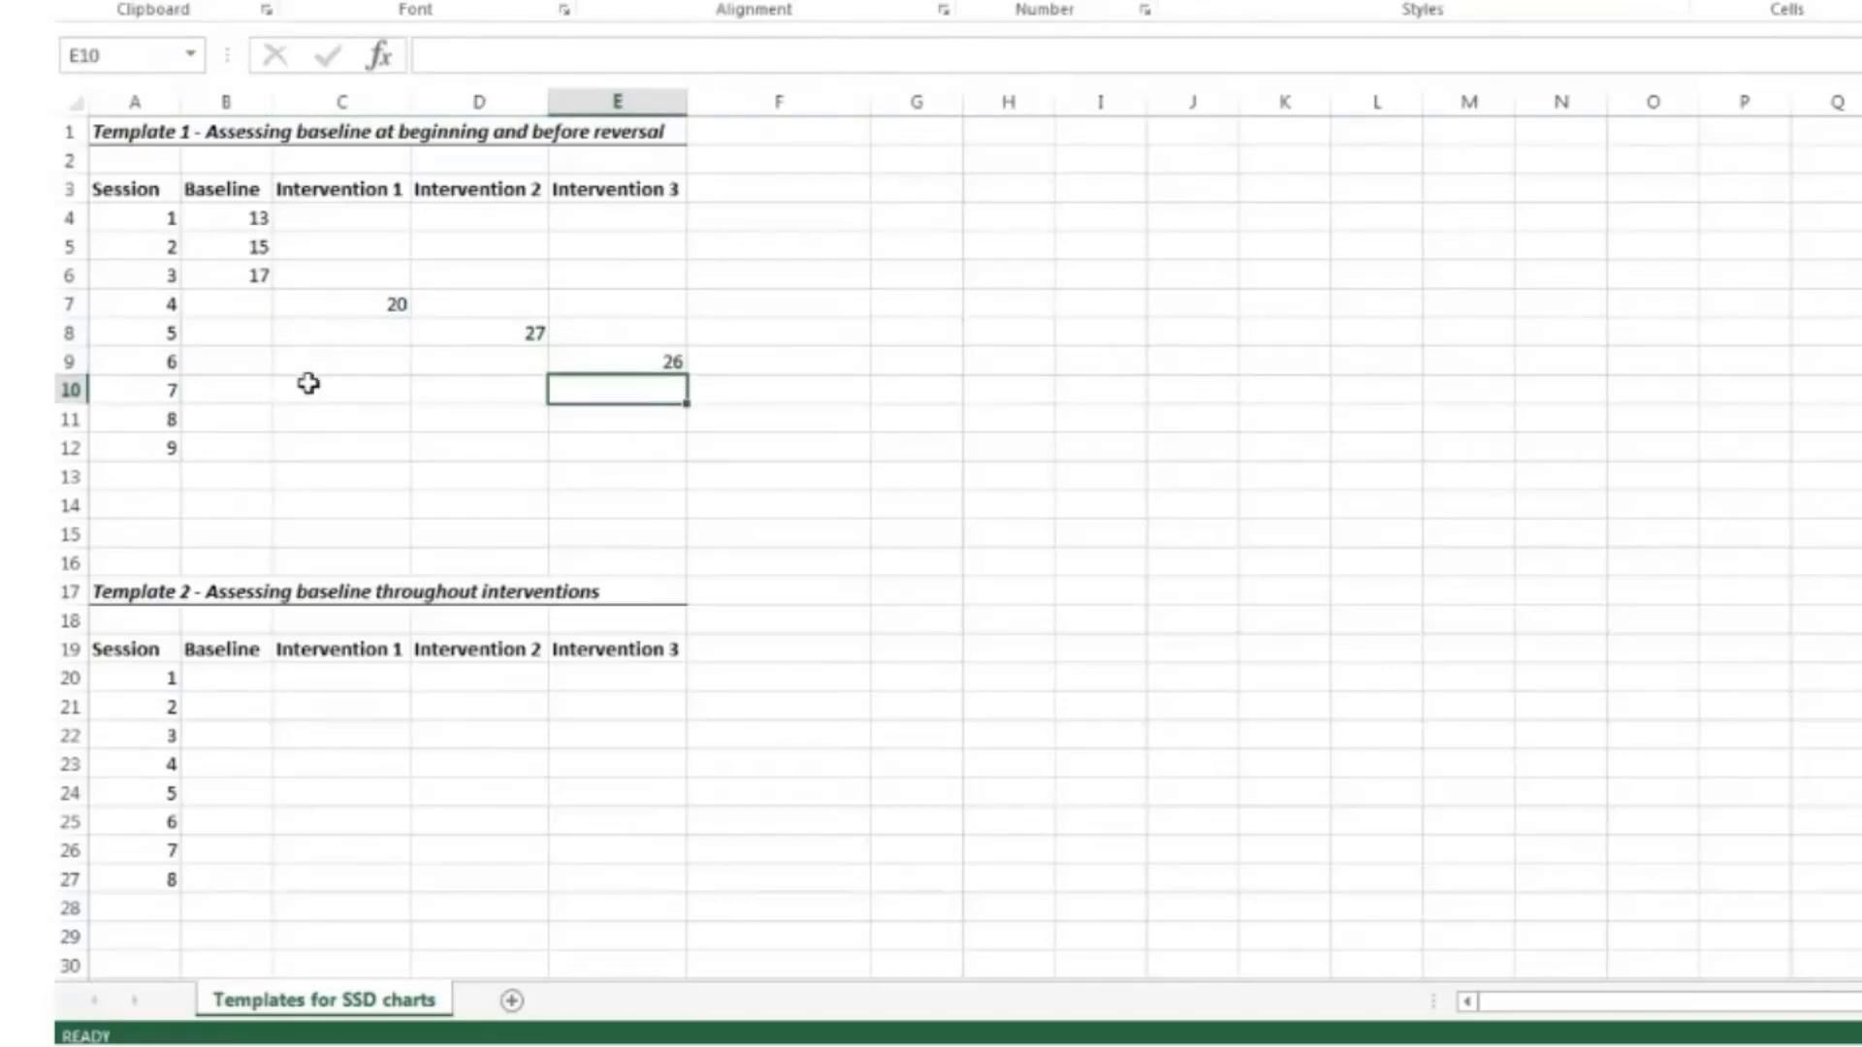
{"action": "left_click", "coordinate": [264, 390]}
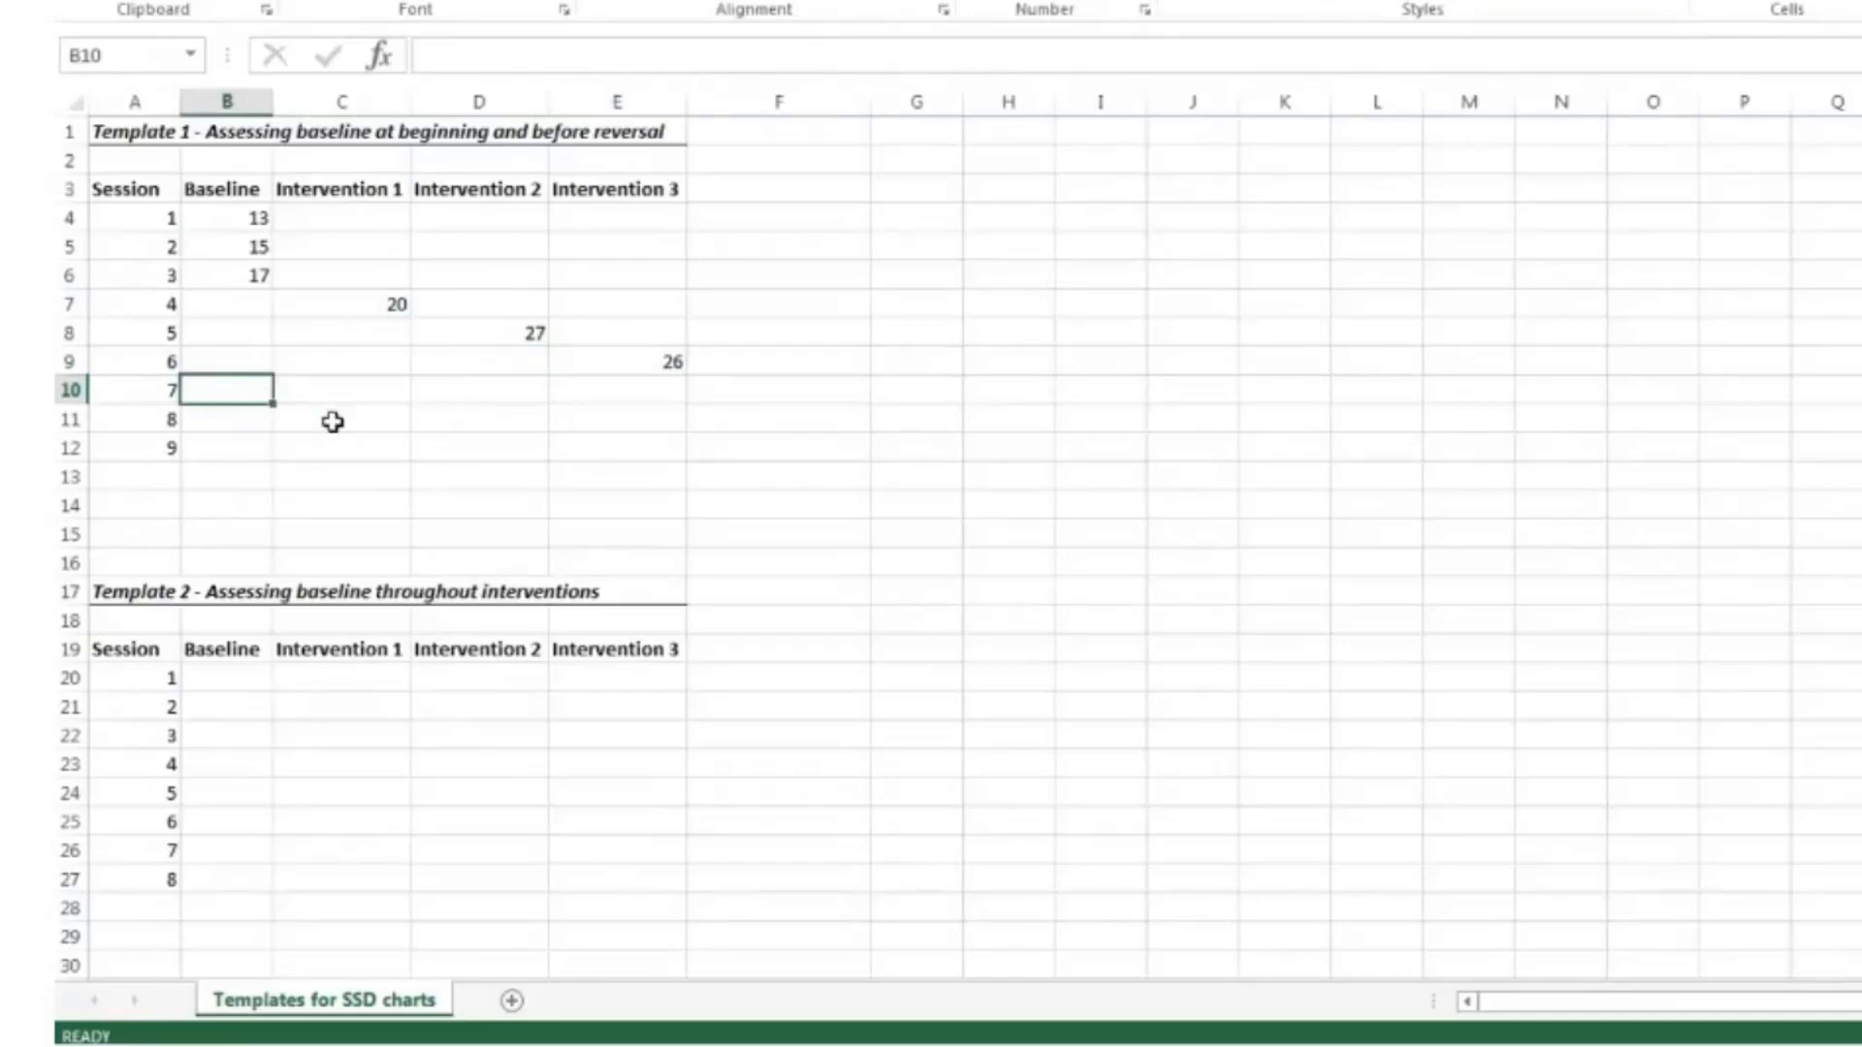
{"action": "type", "text": "16"}
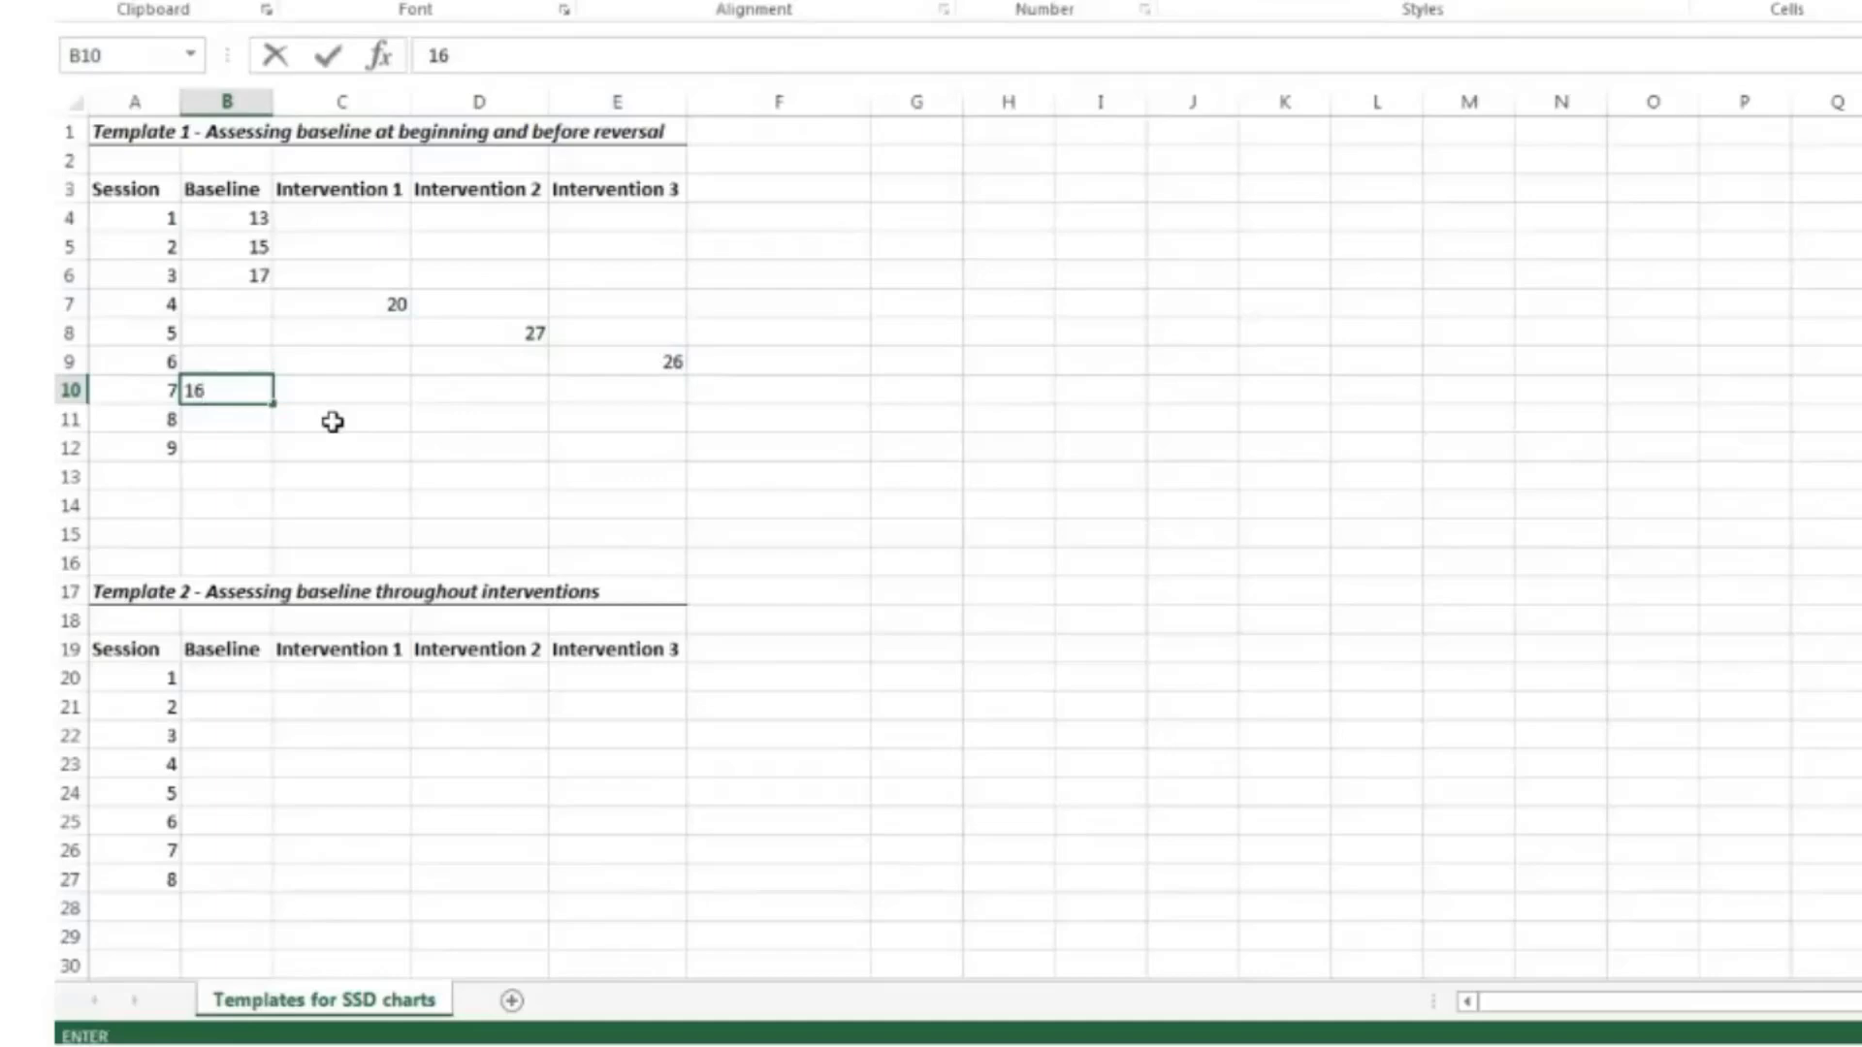
{"action": "key", "text": "Return"}
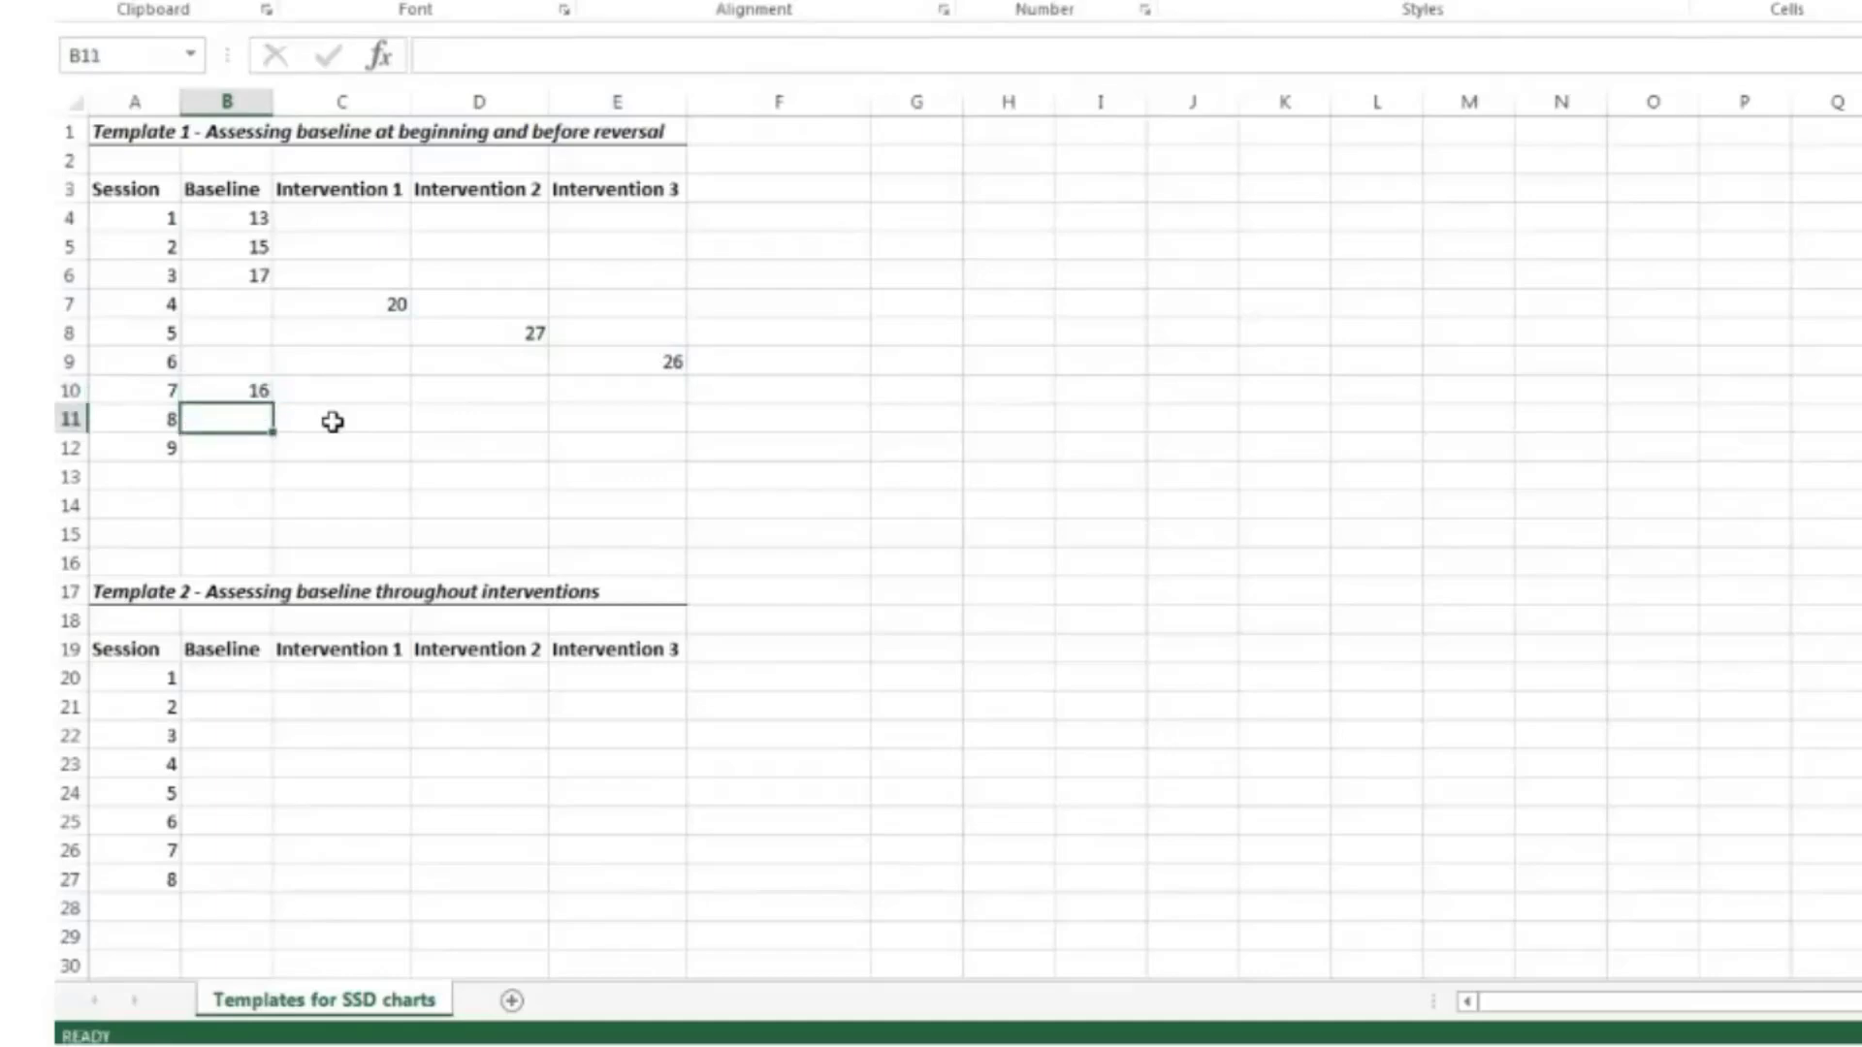
Compare Template 1's Intervention 1, 2 and 3 scores for sessions 4 to 6 to decide which interventions to repeat after the session 7 baseline
{"action": "left_click", "coordinate": [238, 391]}
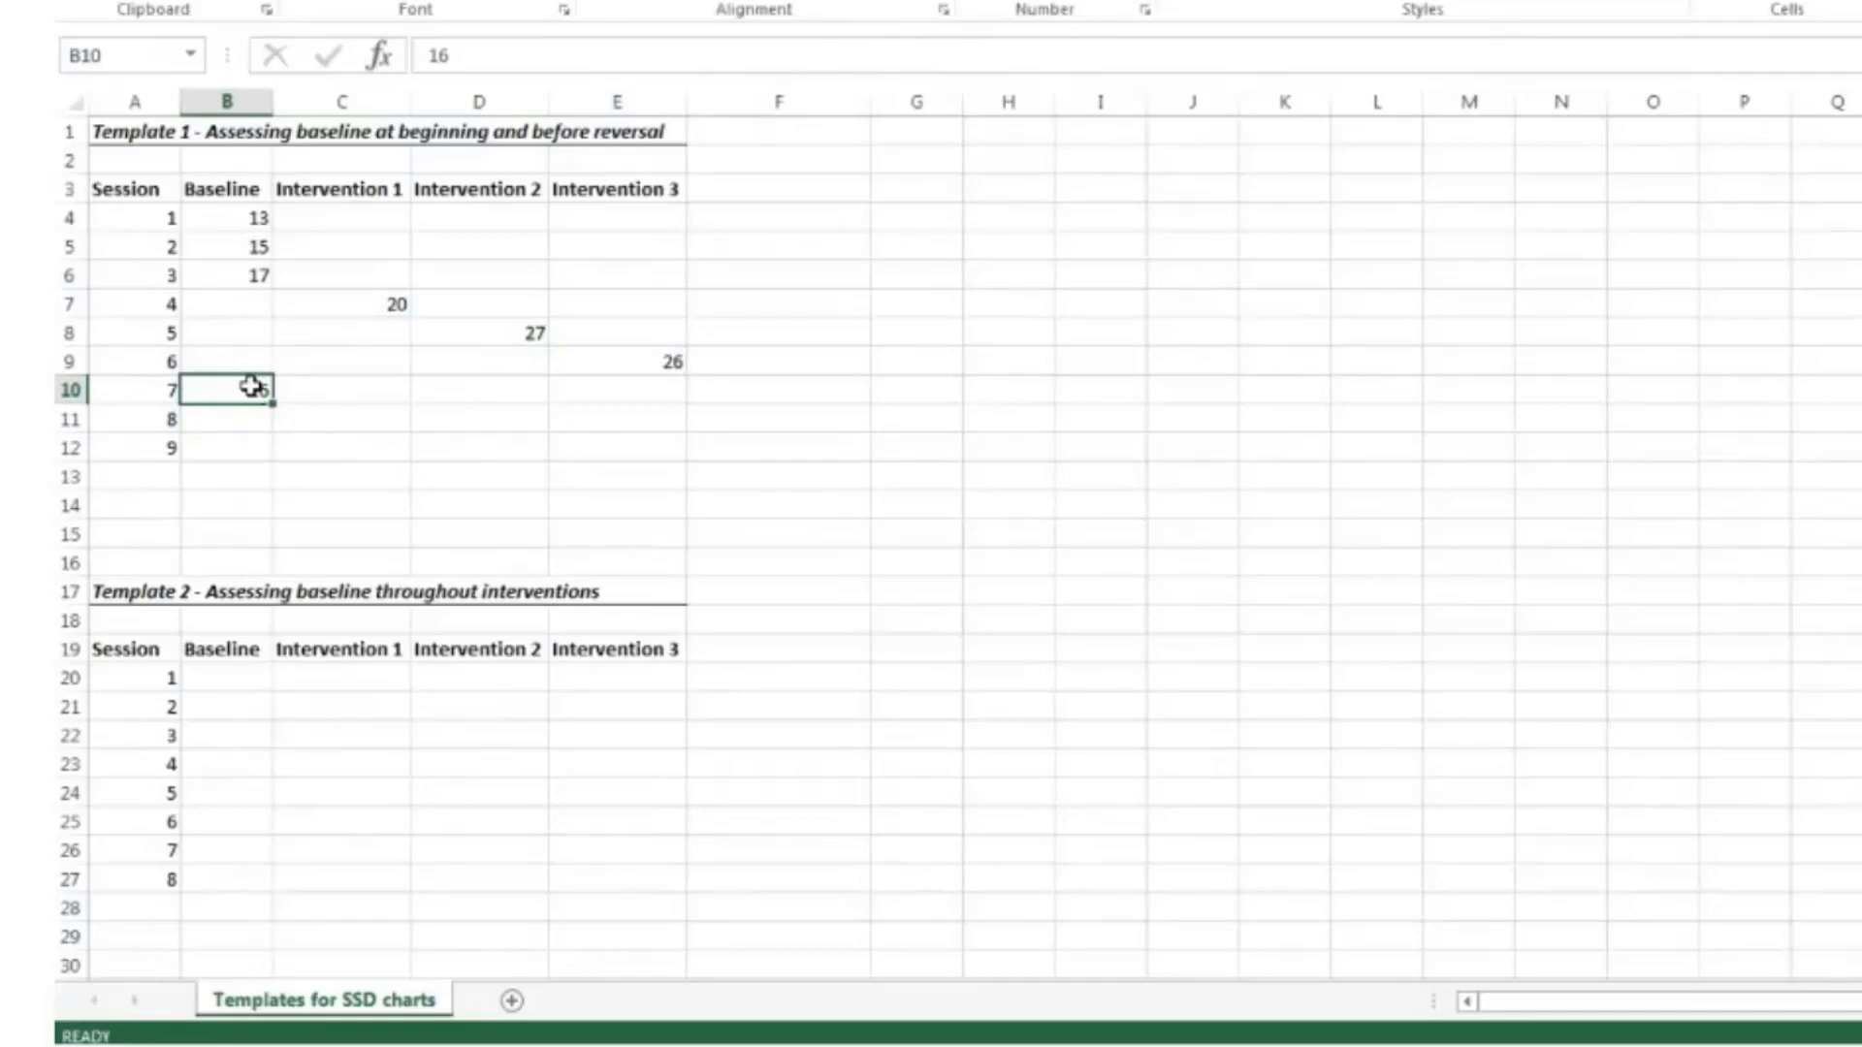
{"action": "left_click", "coordinate": [324, 307]}
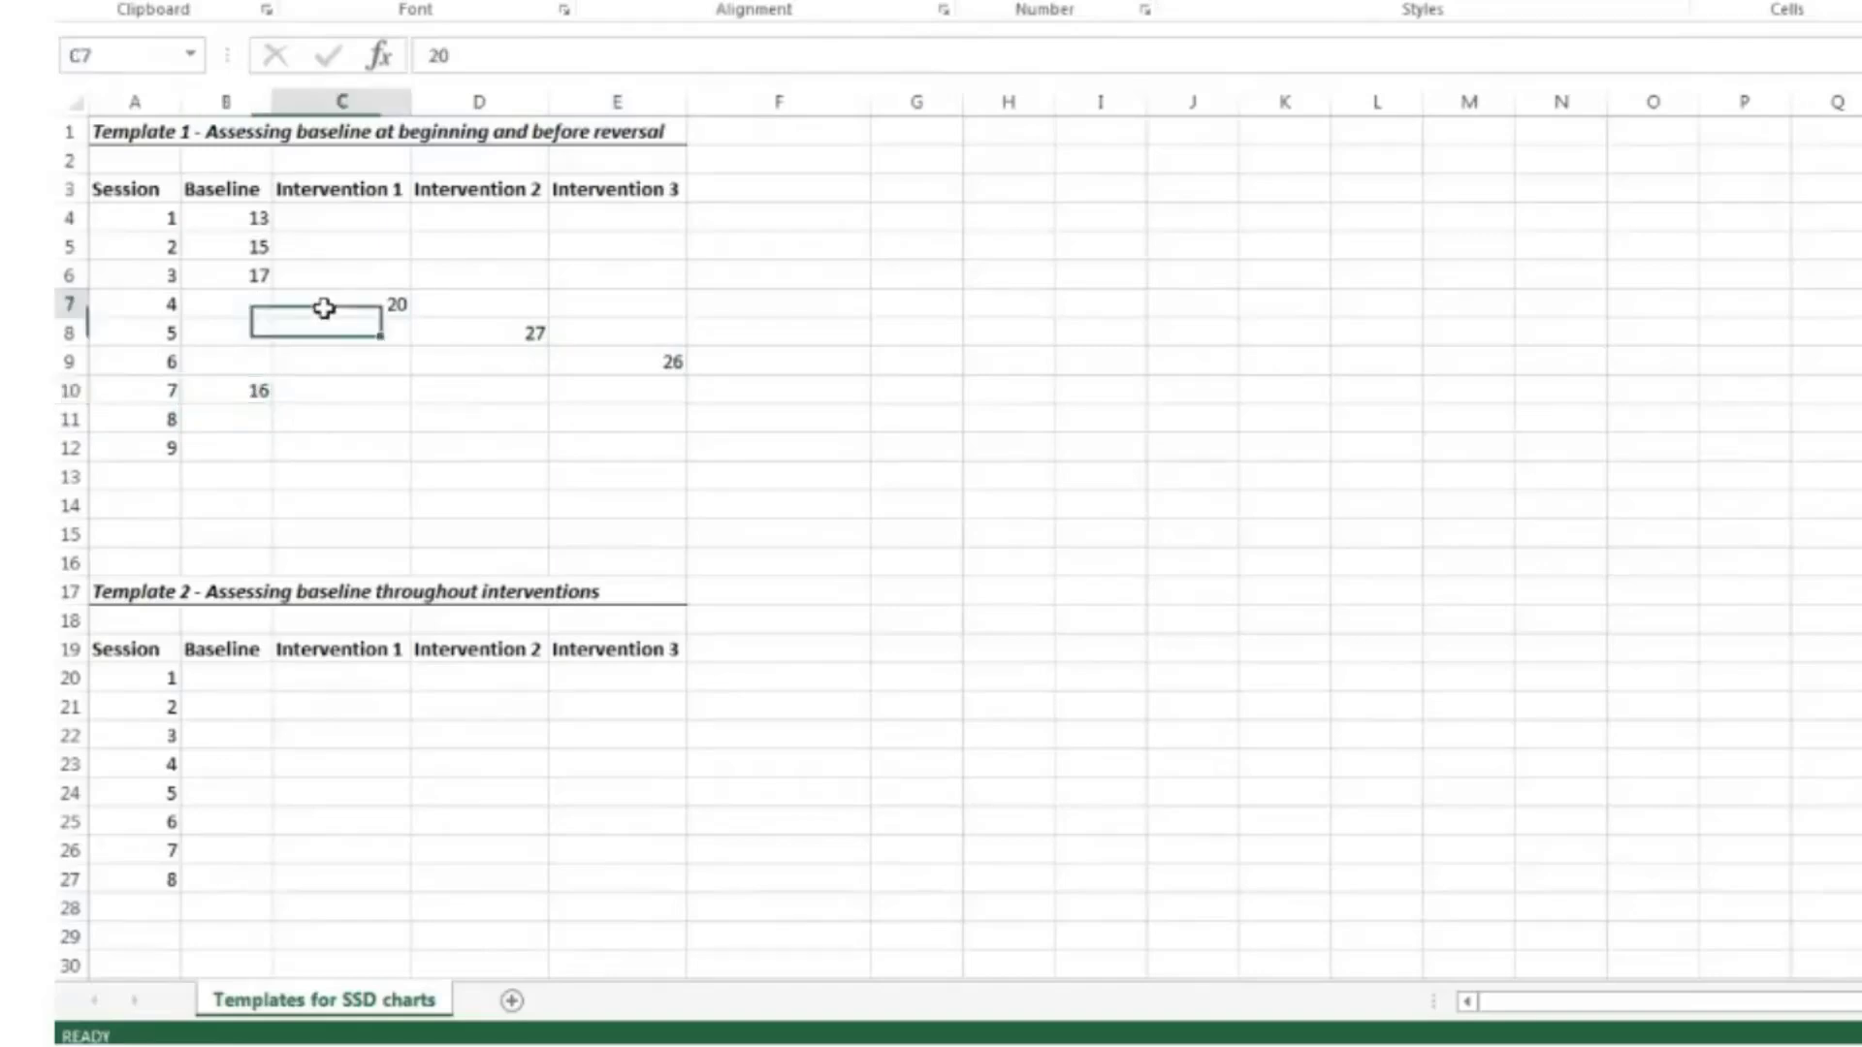
{"action": "left_click", "coordinate": [449, 328]}
{"action": "left_click", "coordinate": [632, 362]}
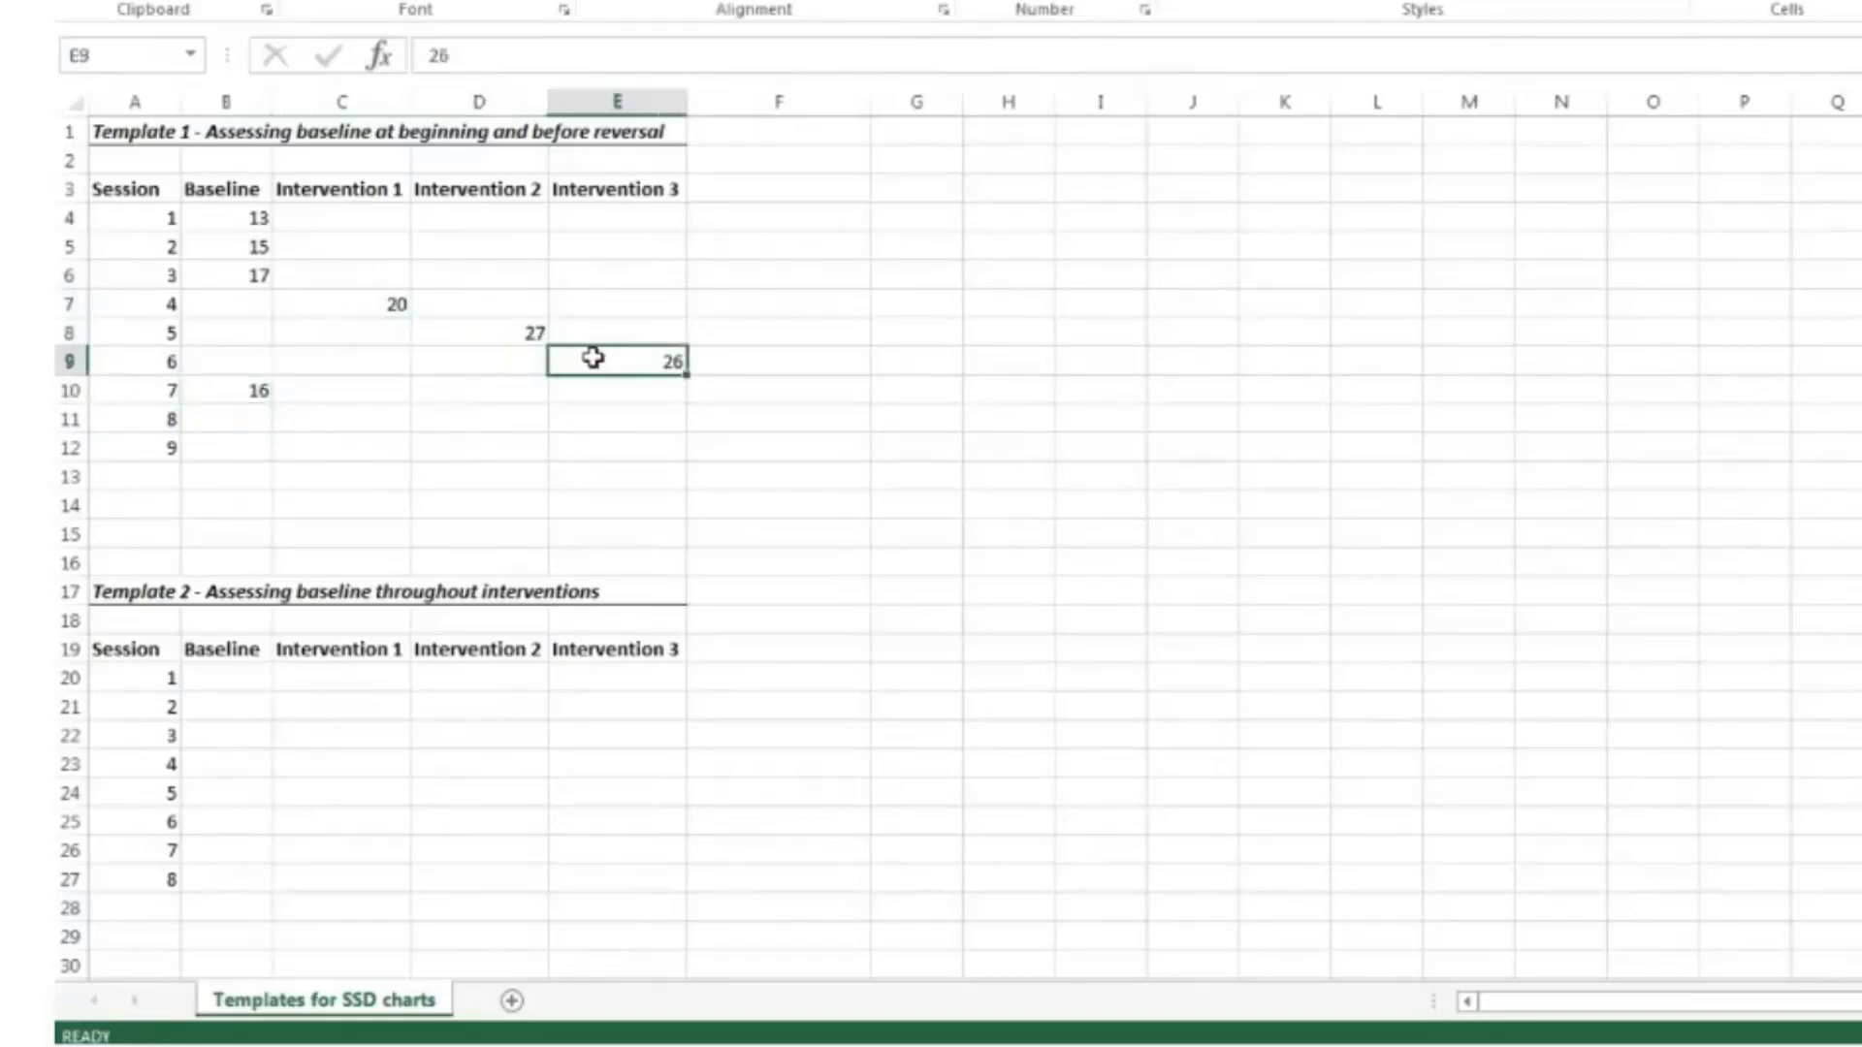
{"action": "left_click", "coordinate": [509, 334]}
{"action": "left_click", "coordinate": [391, 304]}
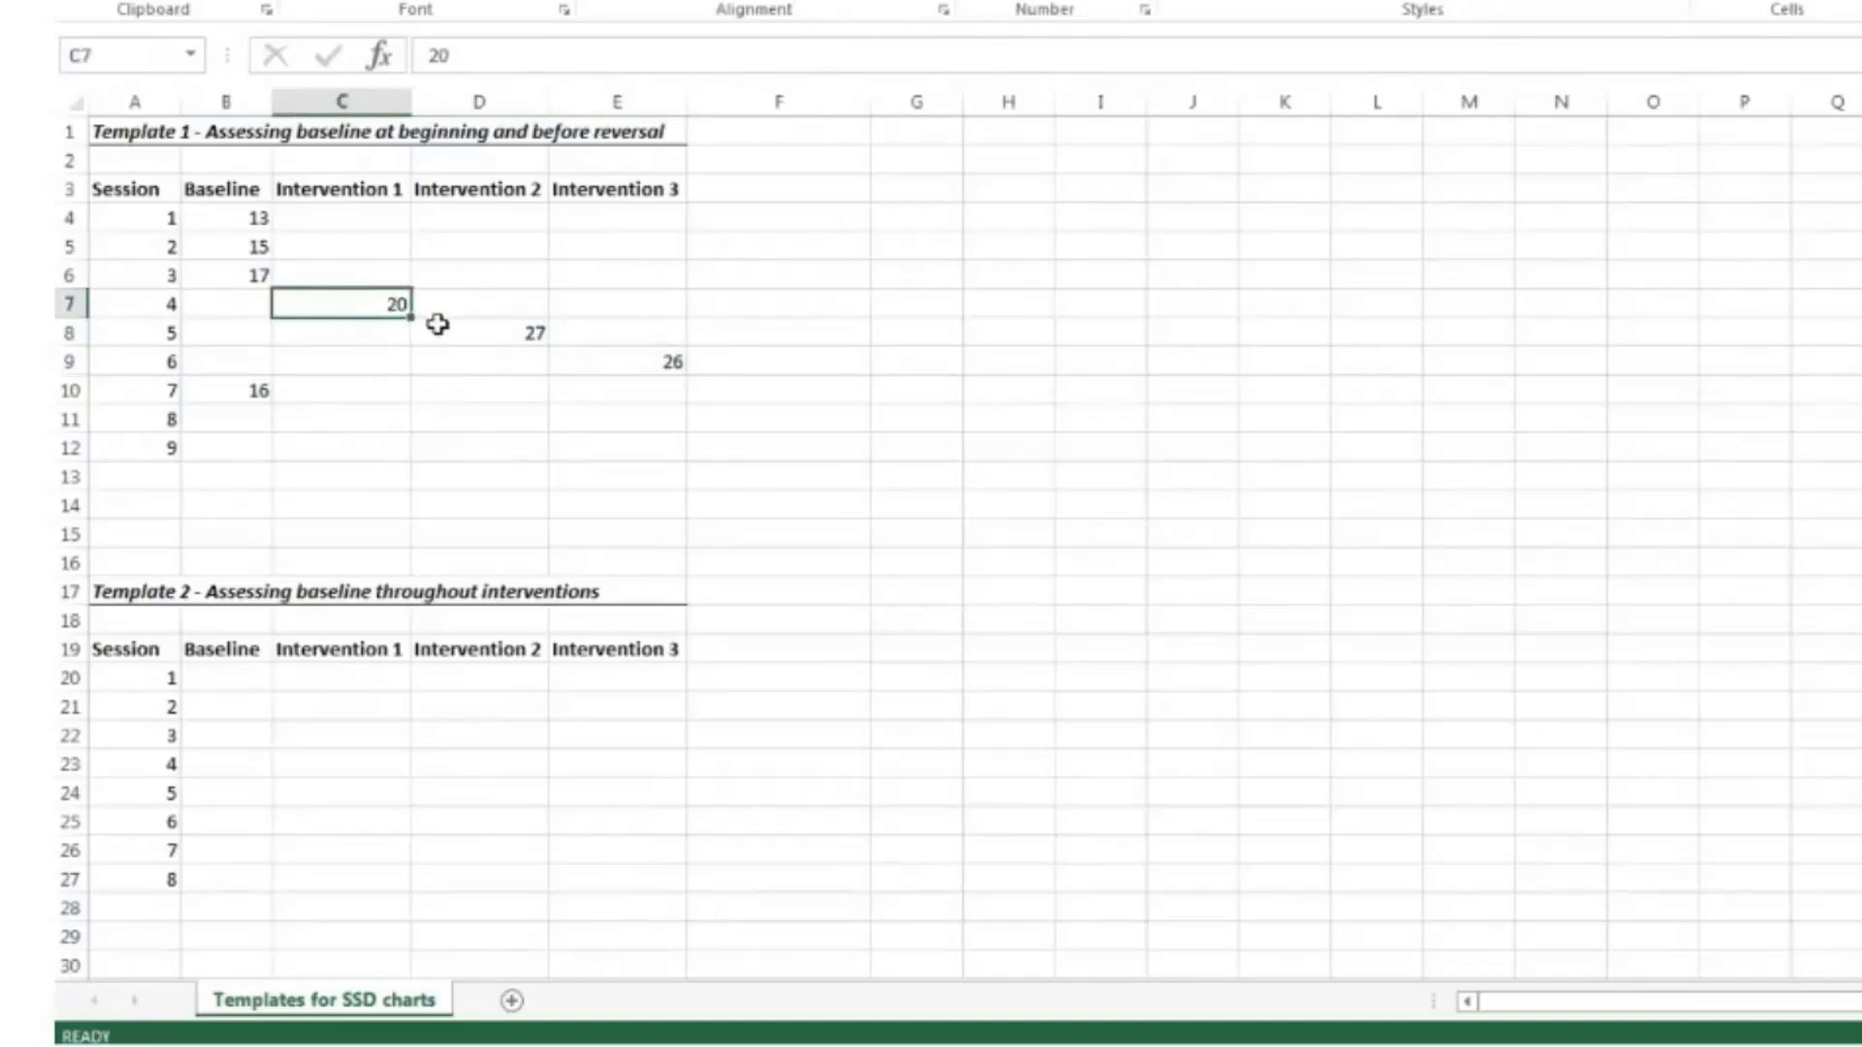
{"action": "left_click", "coordinate": [539, 338]}
{"action": "left_click", "coordinate": [621, 364]}
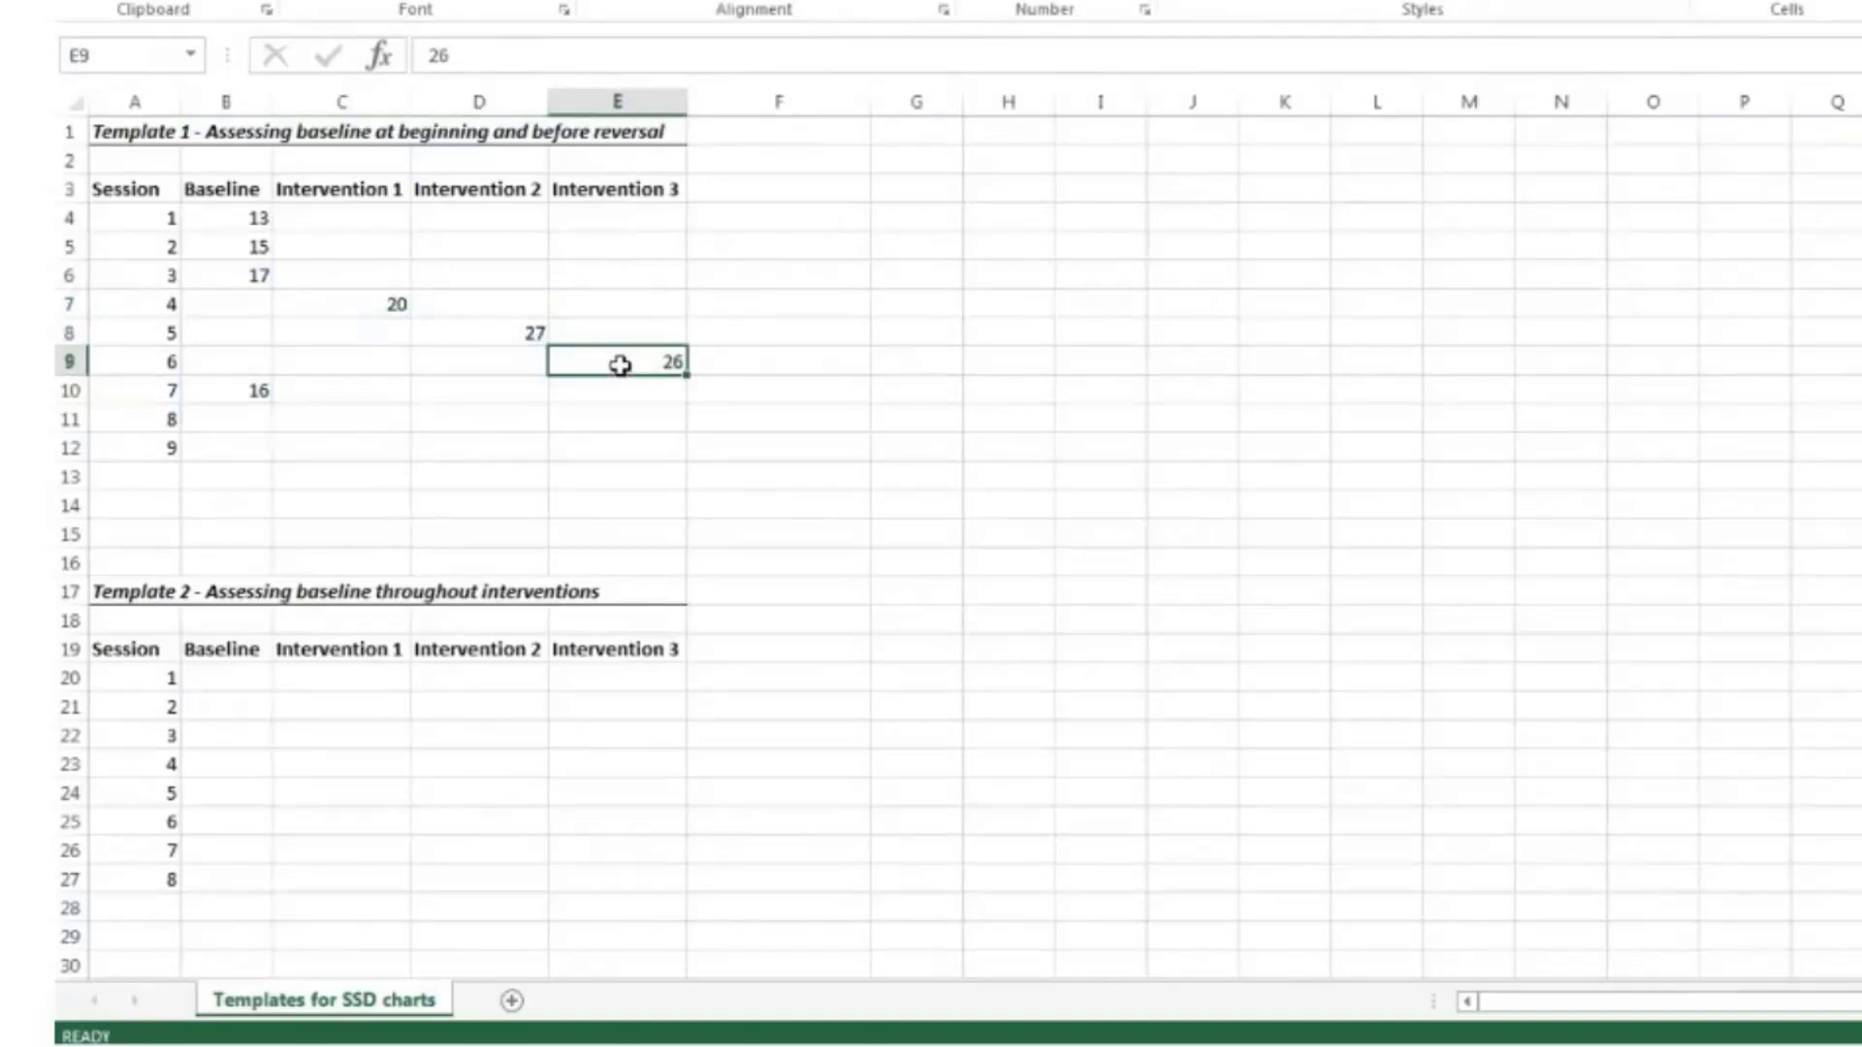
{"action": "left_click", "coordinate": [343, 330]}
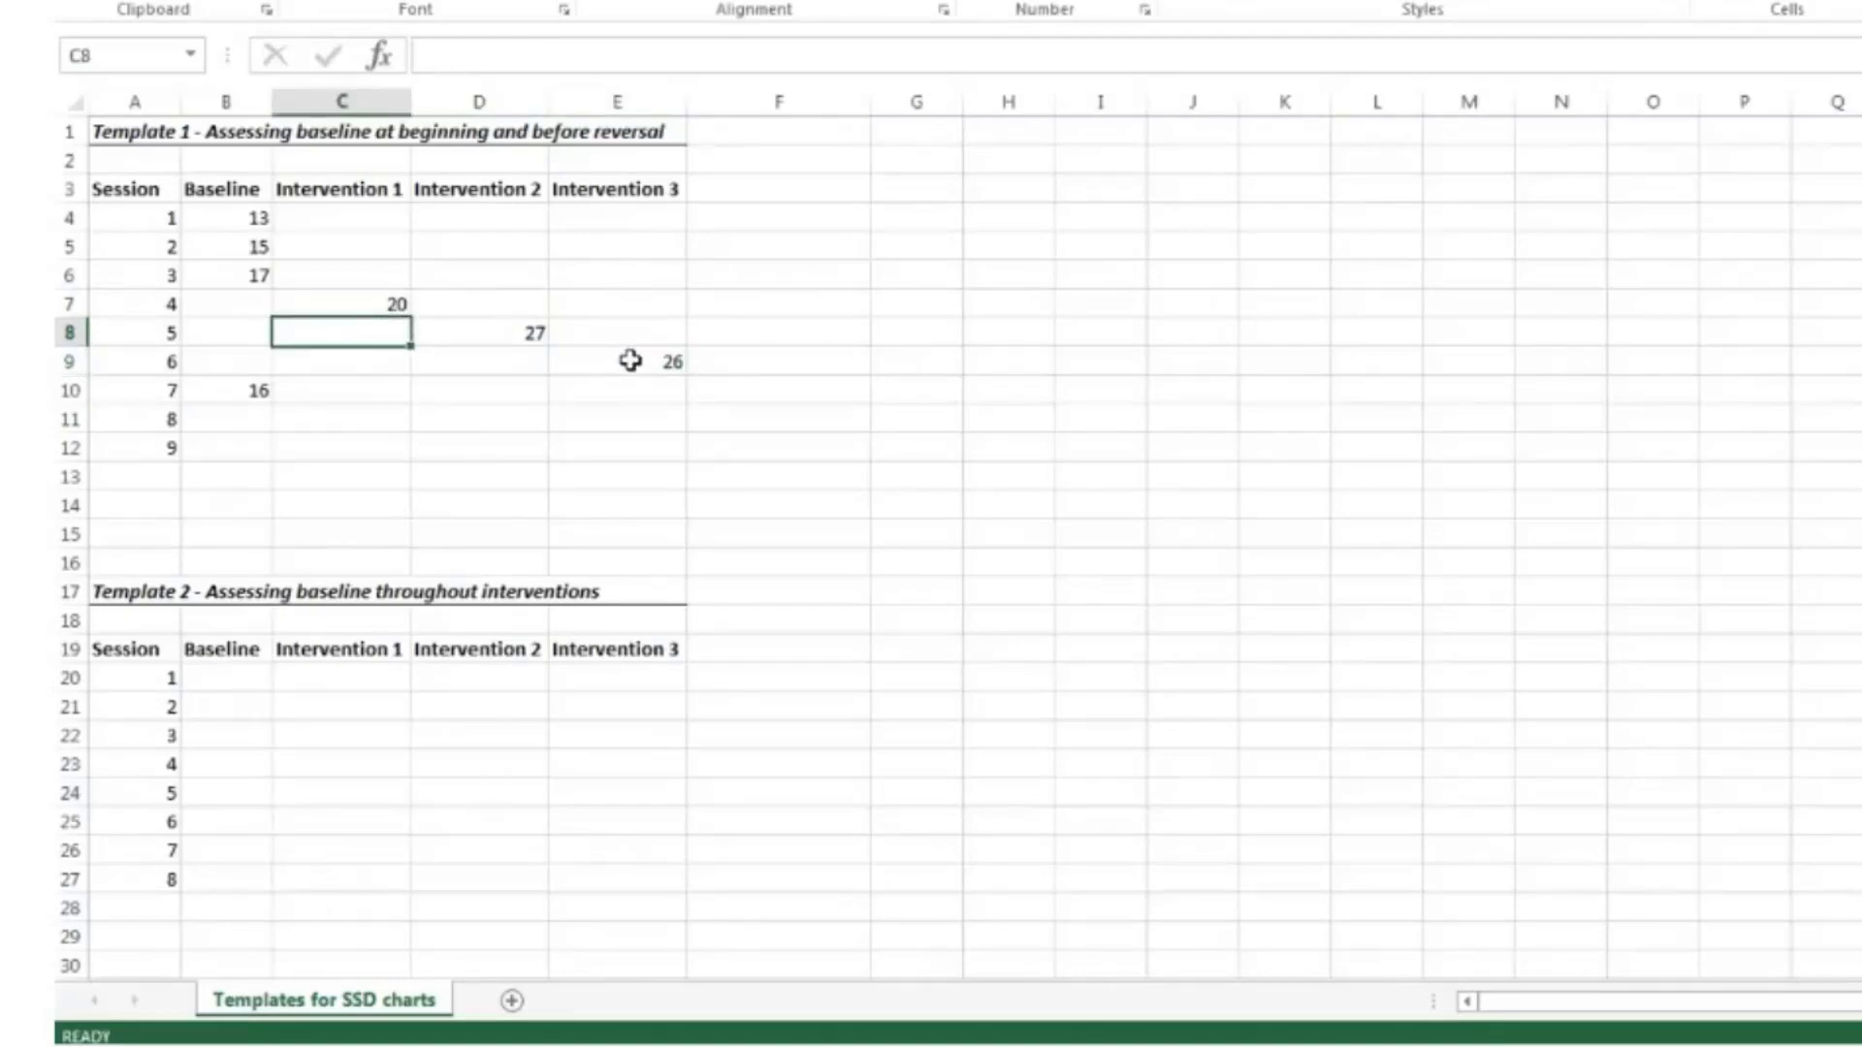
{"action": "left_click", "coordinate": [264, 420]}
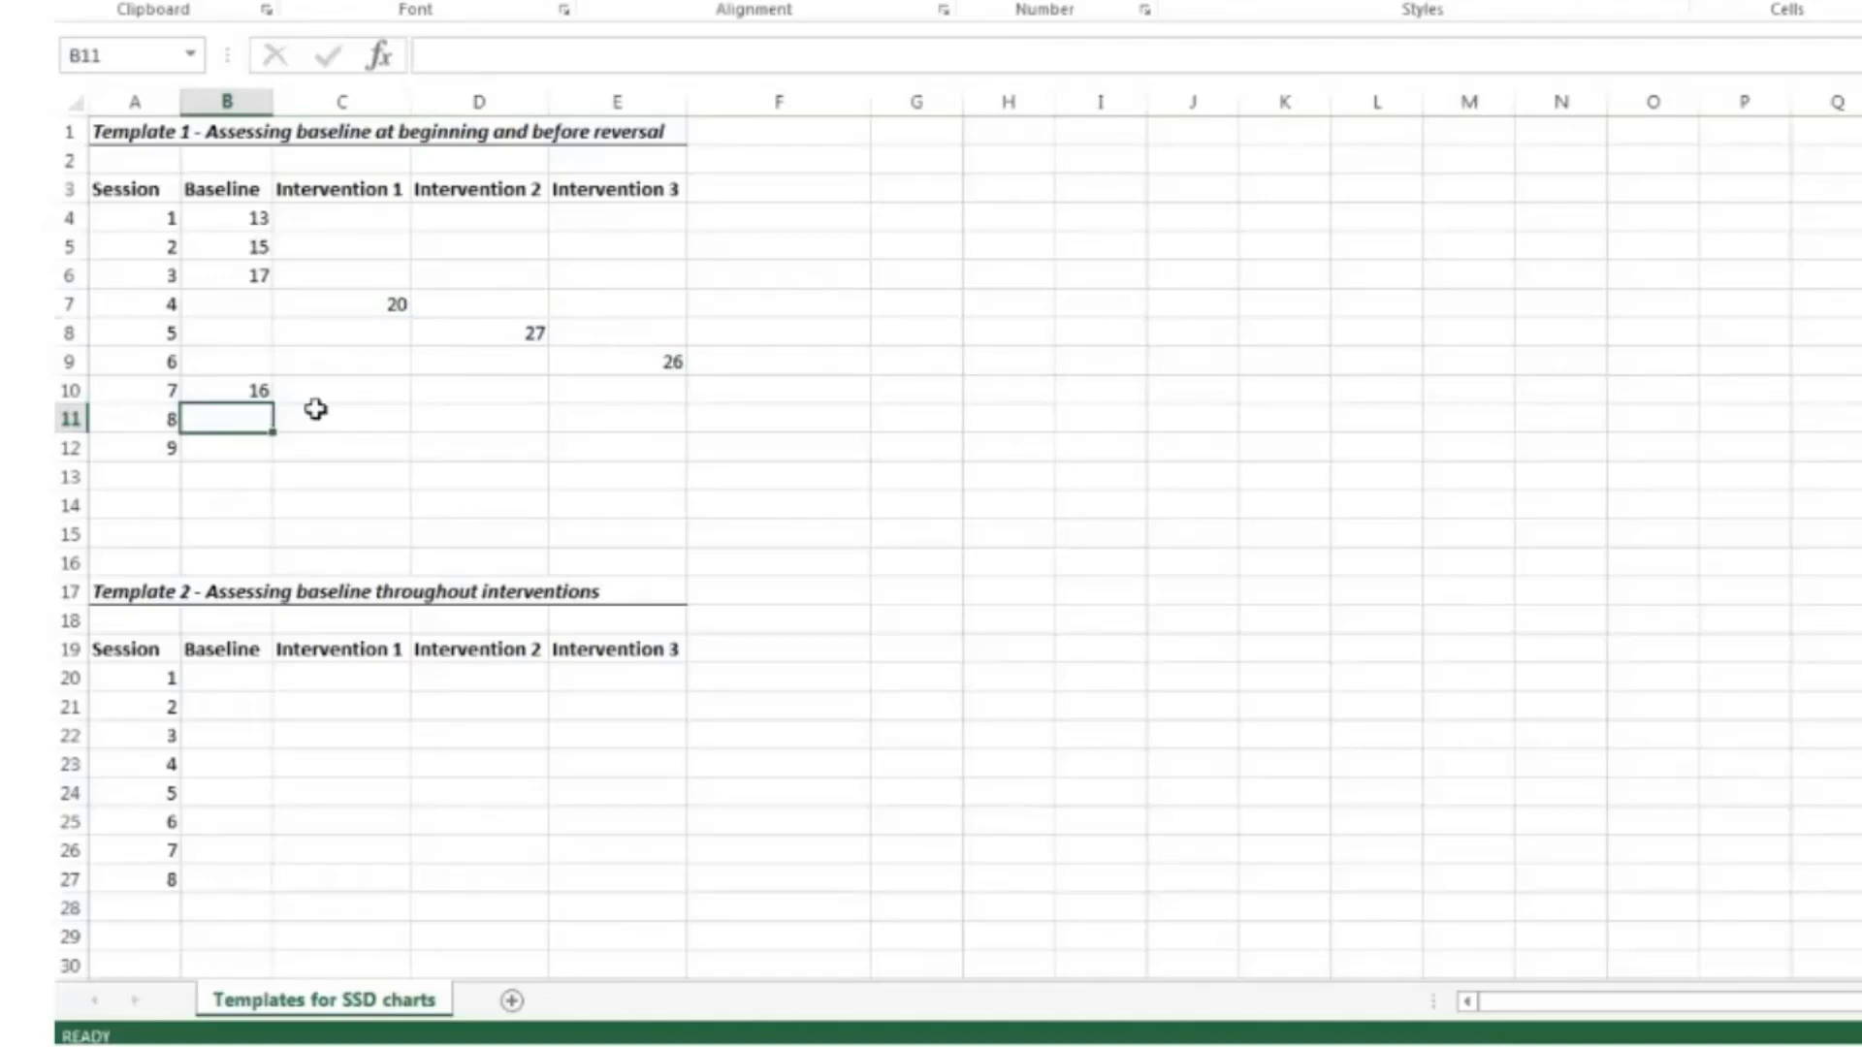
{"action": "left_click", "coordinate": [490, 336]}
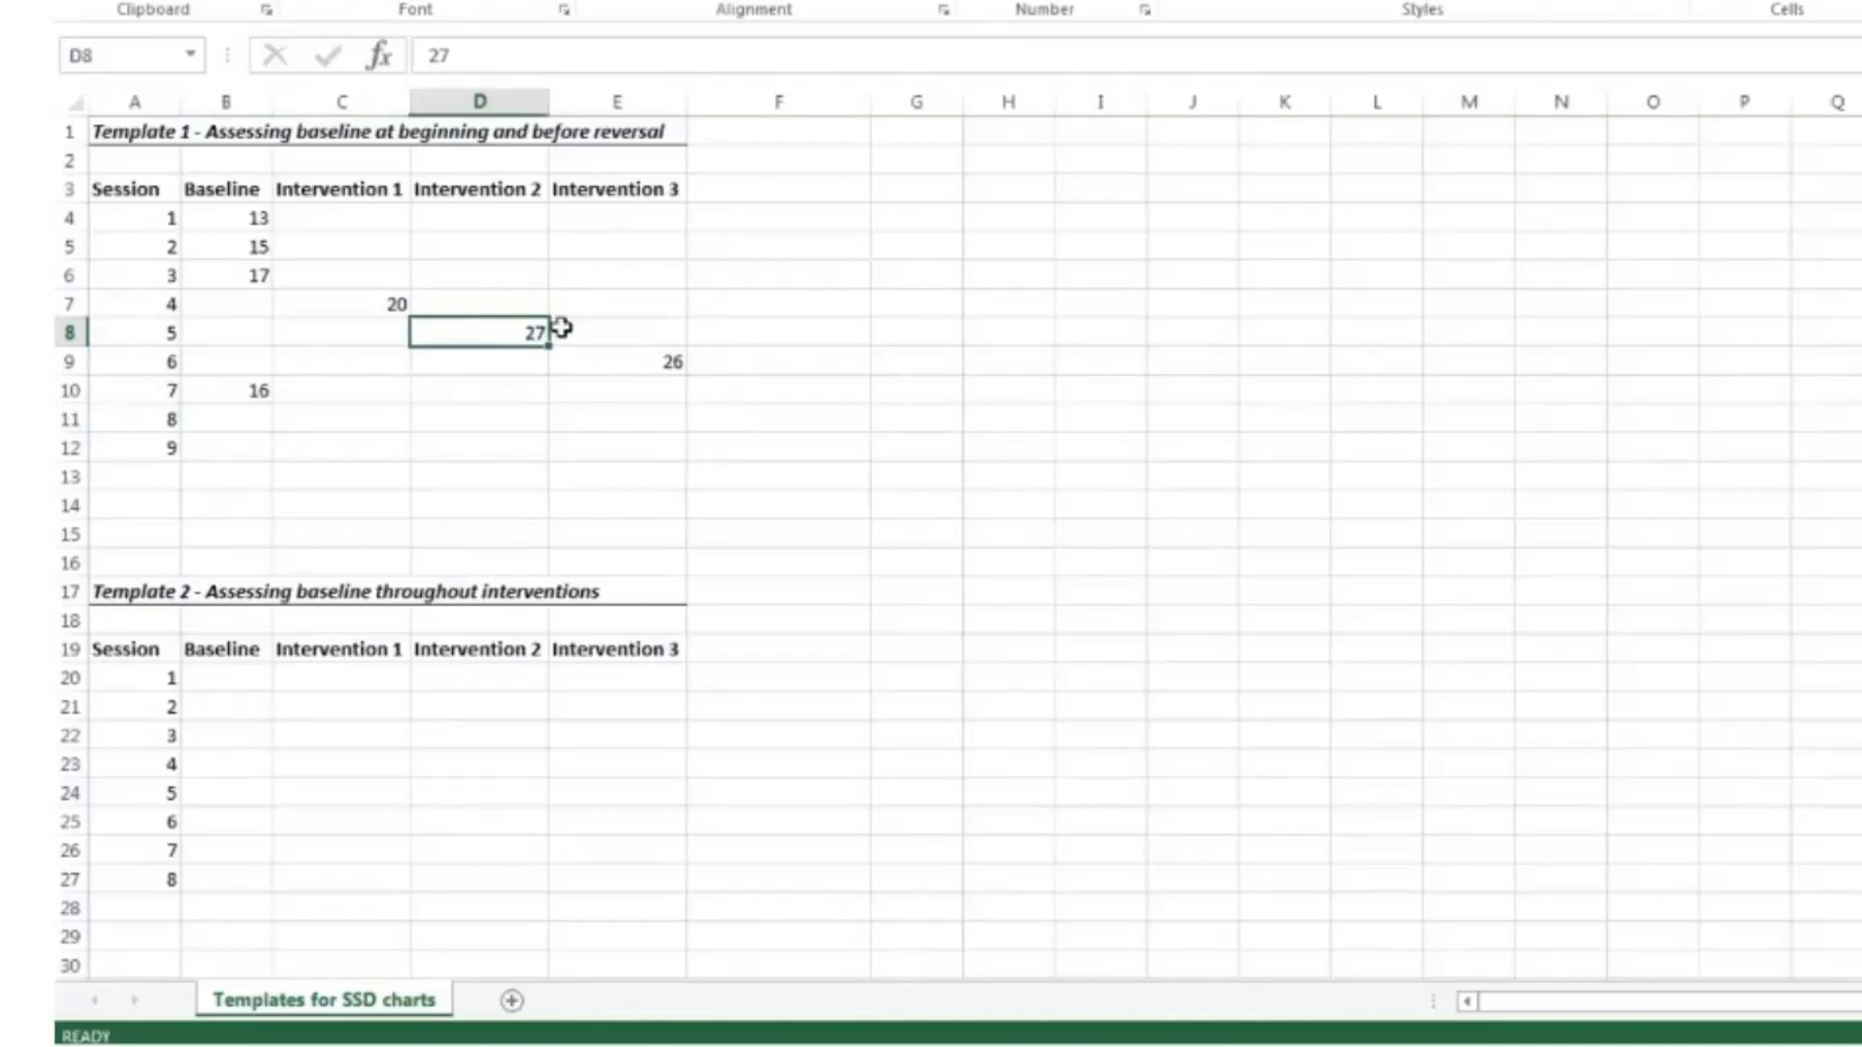
{"action": "left_click", "coordinate": [636, 362]}
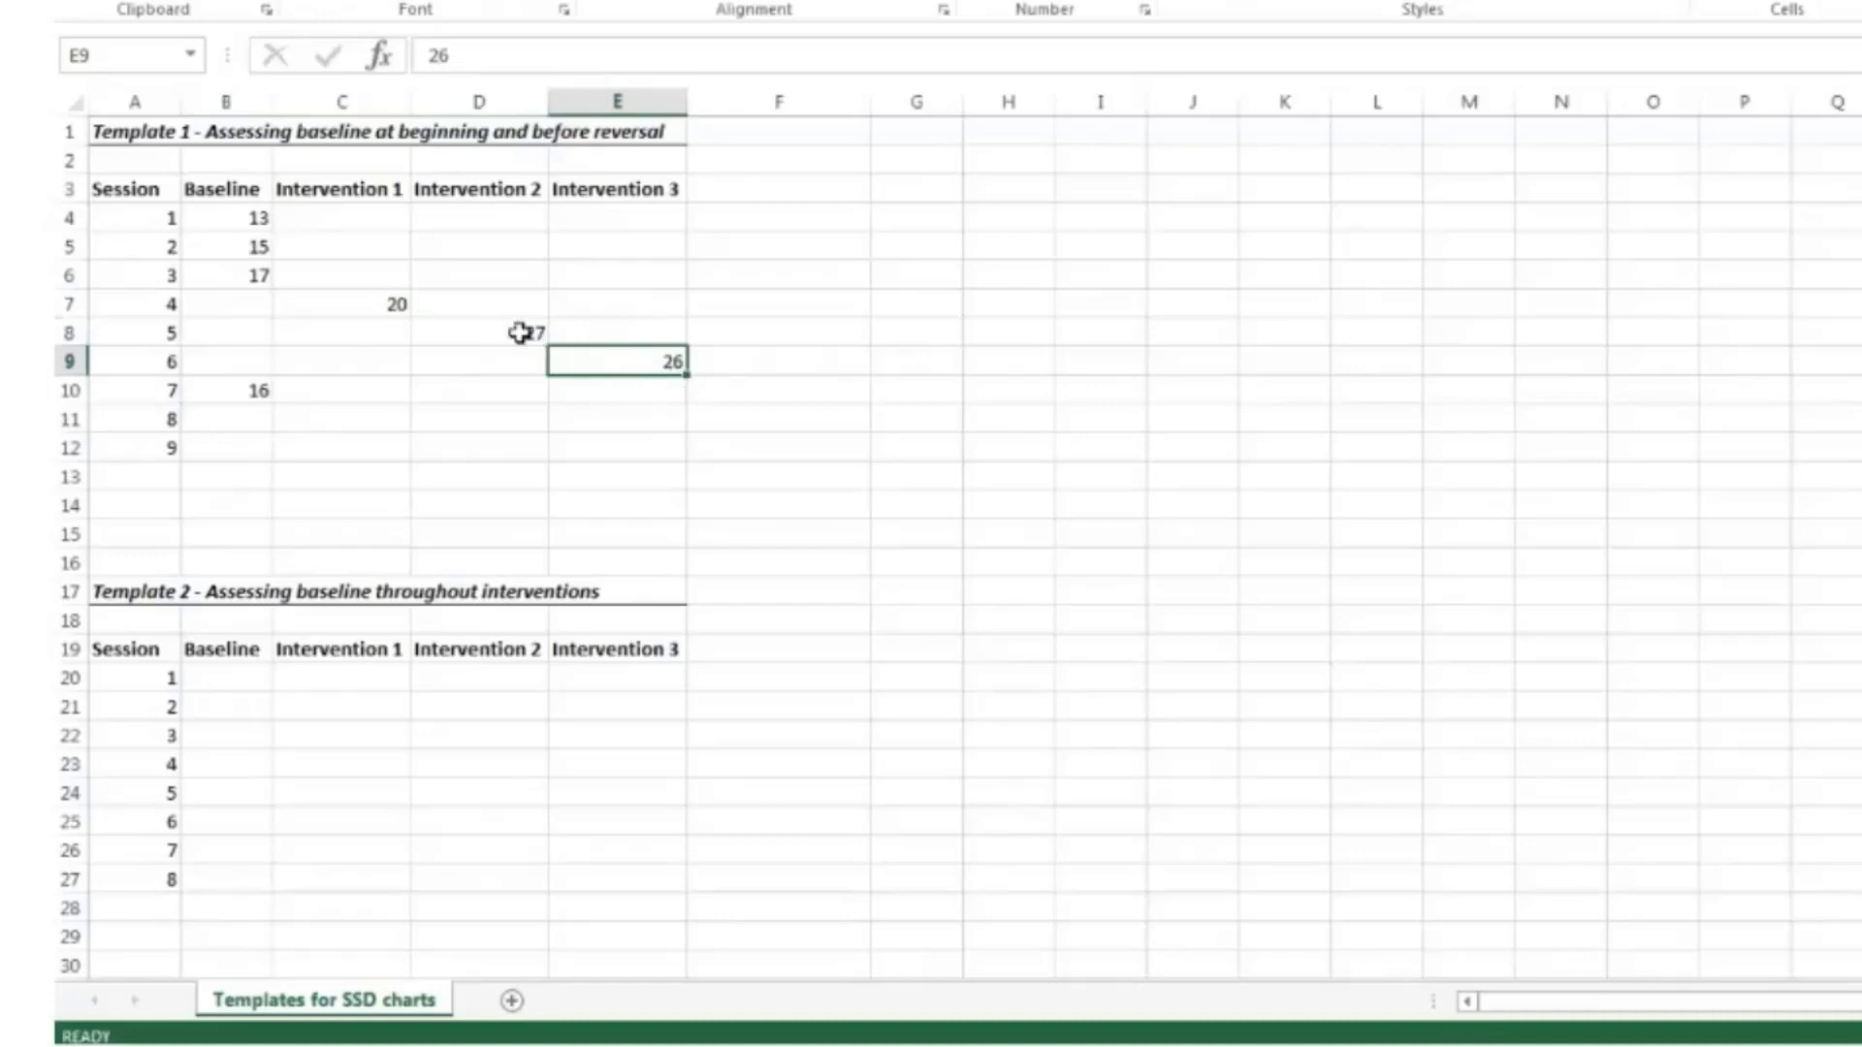
{"action": "left_click", "coordinate": [373, 302]}
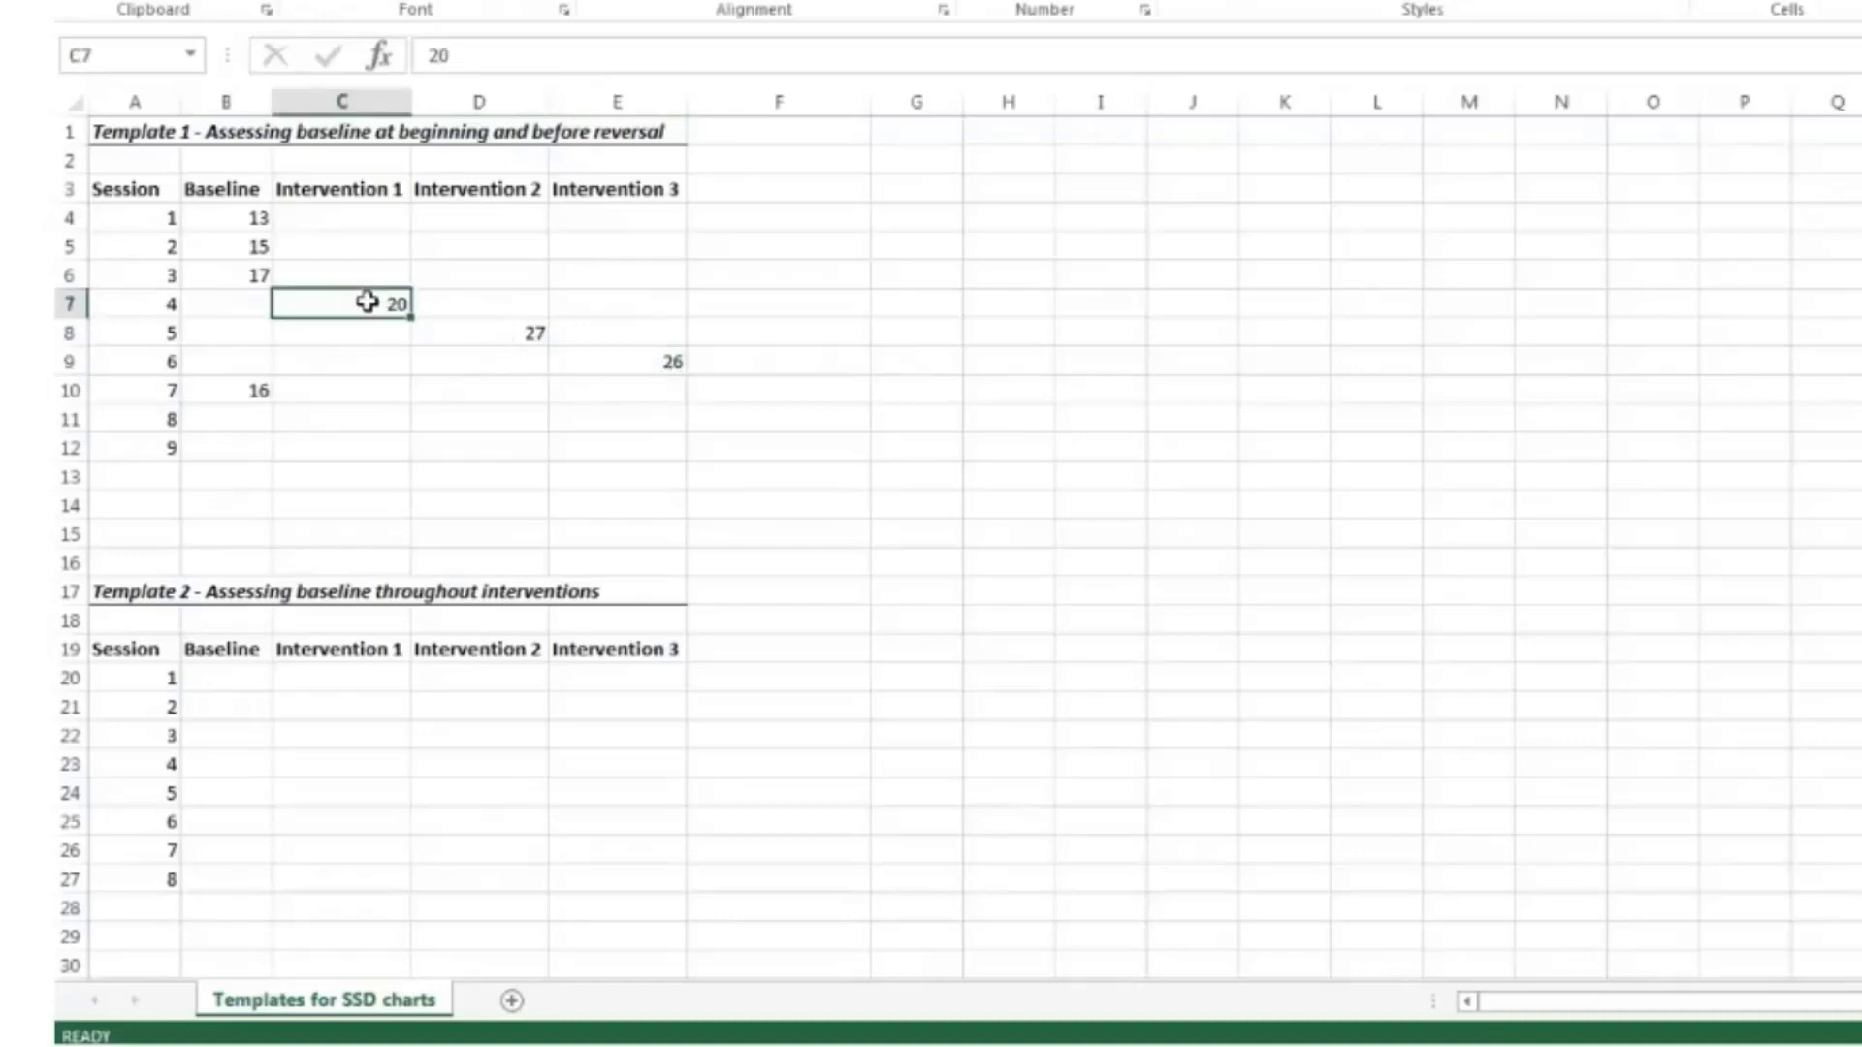
{"action": "left_click", "coordinate": [514, 336]}
{"action": "left_click", "coordinate": [611, 365]}
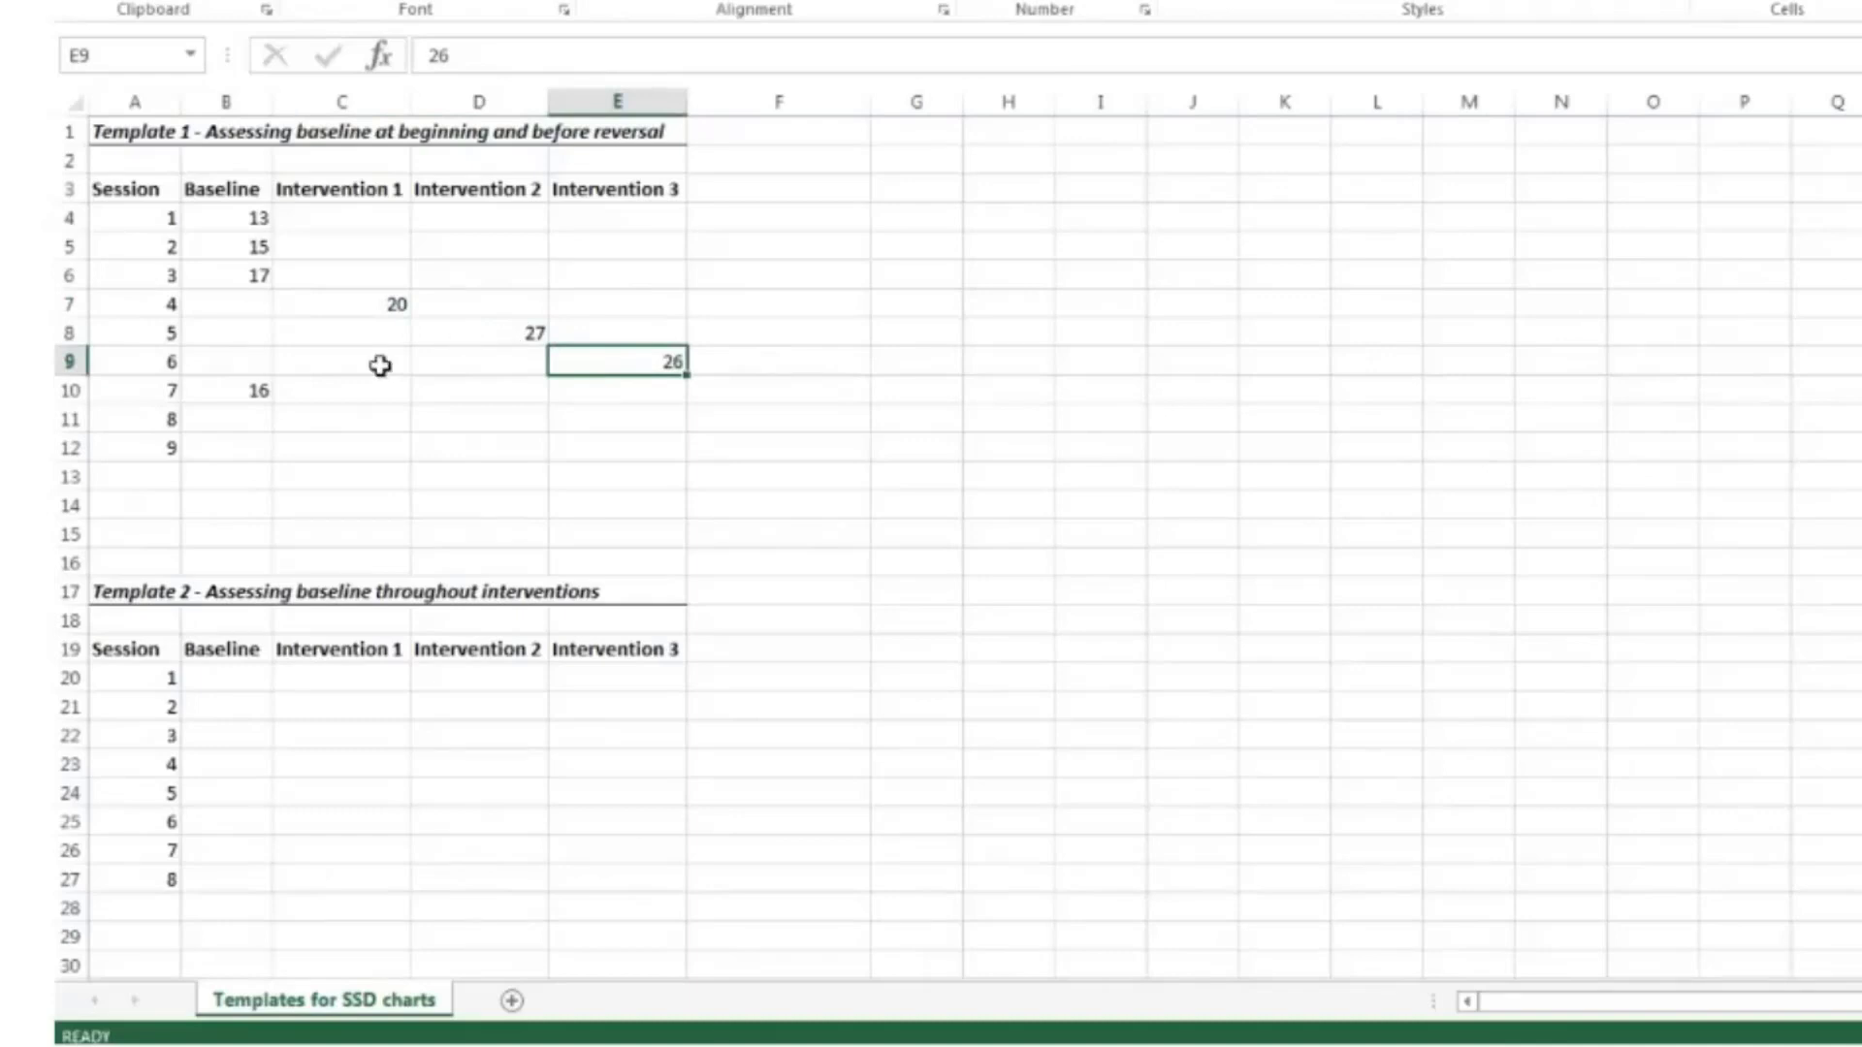
{"action": "left_click", "coordinate": [247, 420]}
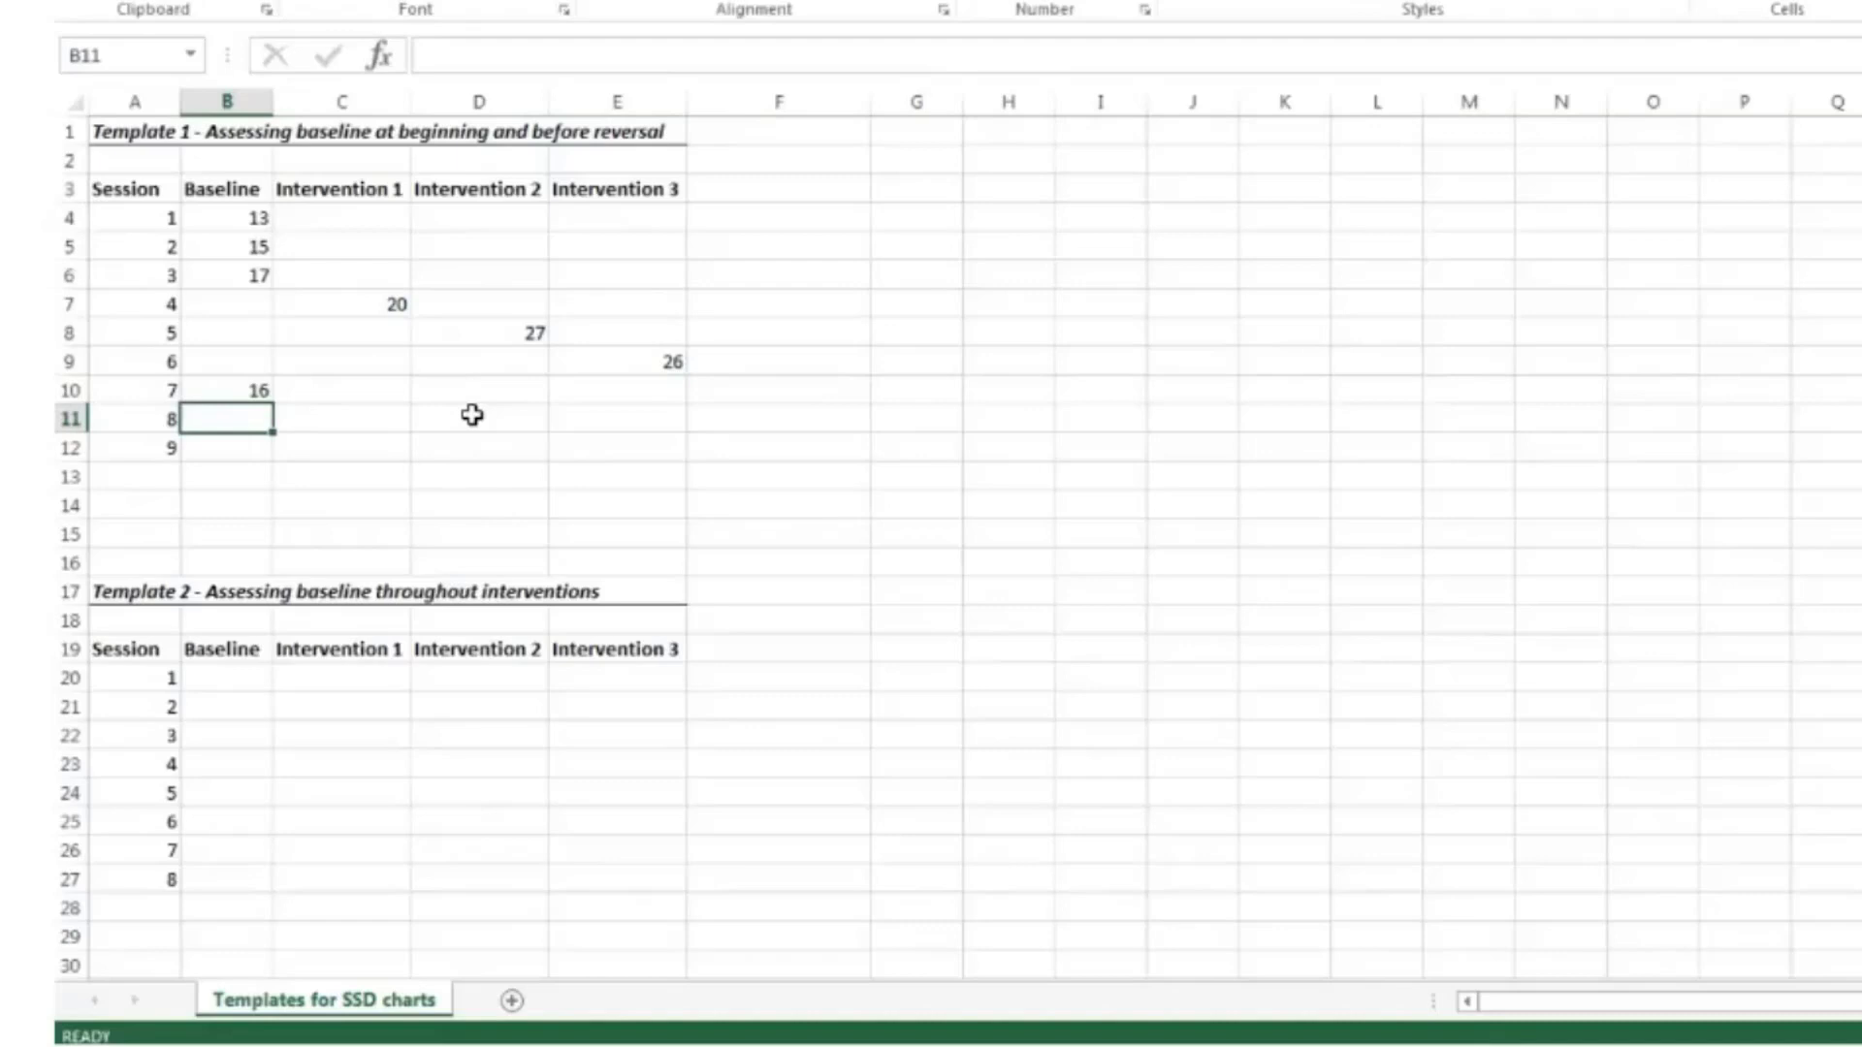
{"action": "left_click", "coordinate": [638, 362]}
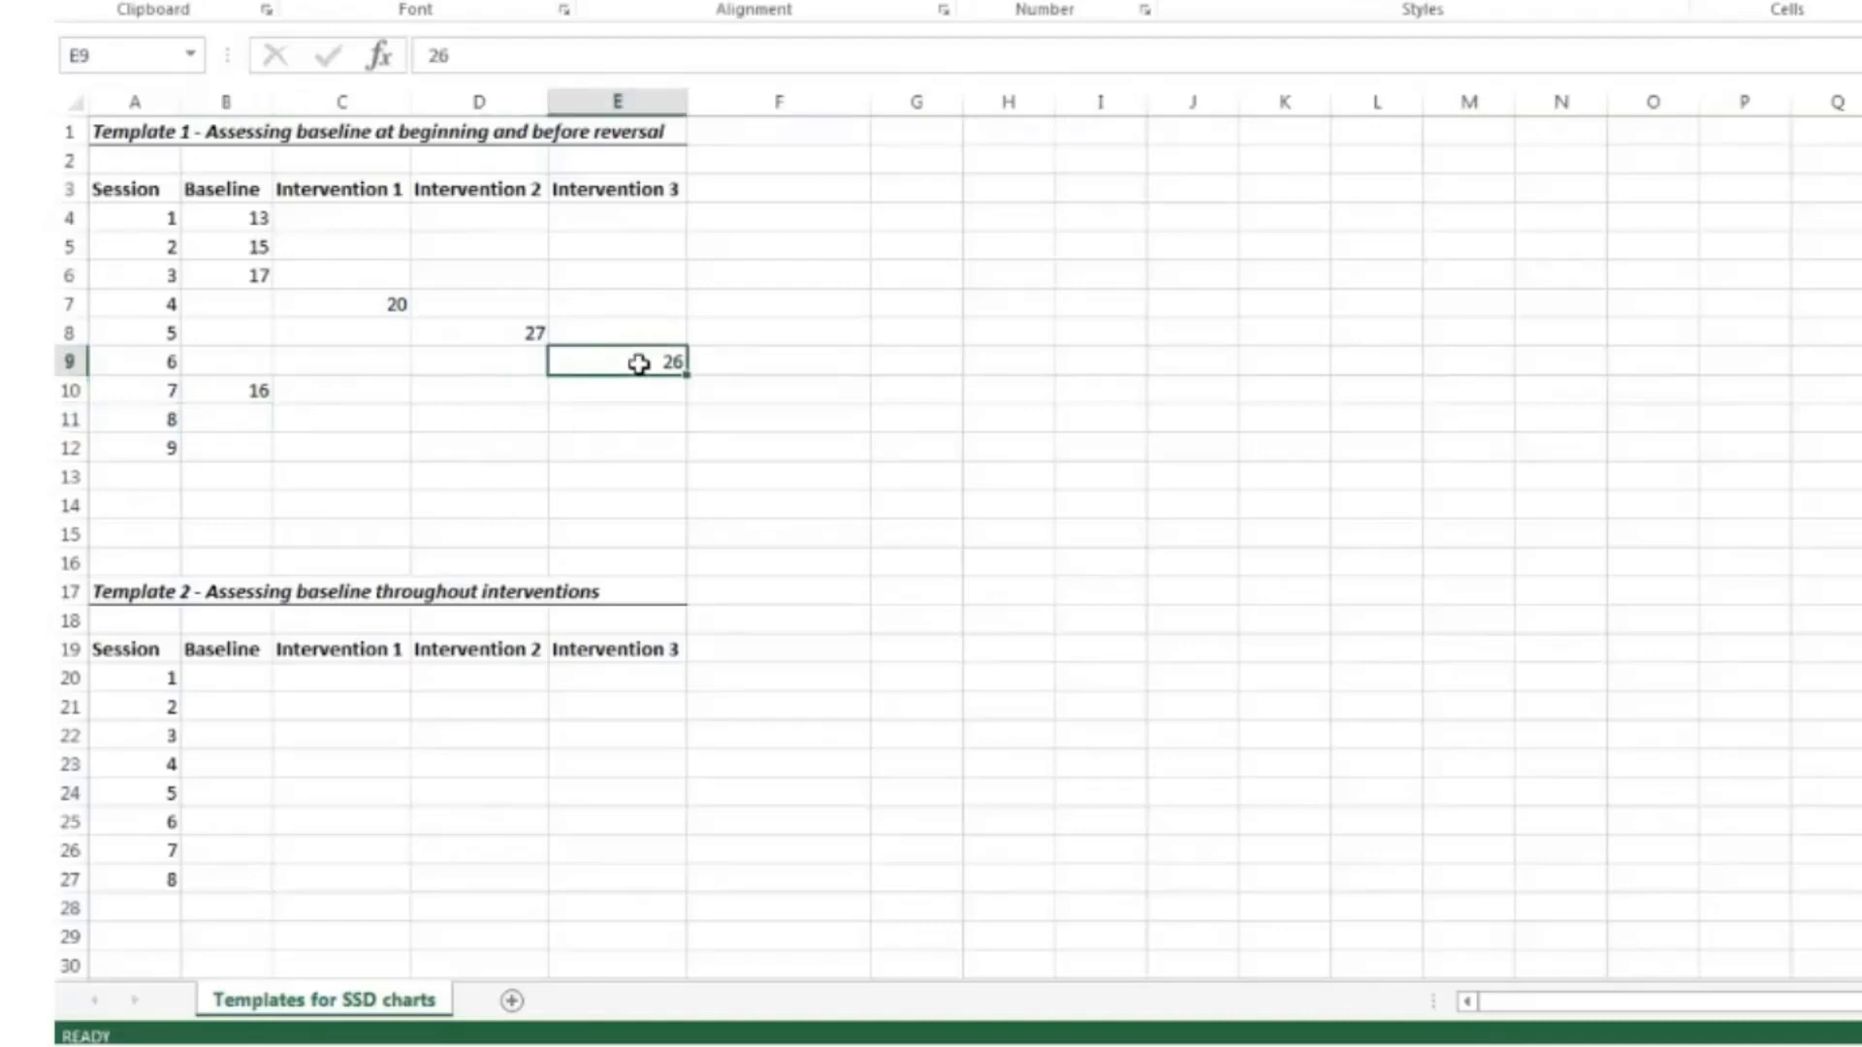
{"action": "left_click", "coordinate": [511, 333]}
{"action": "left_click", "coordinate": [622, 362]}
Enter 22 under Intervention 3 for session 8 in Template 1
{"action": "left_click", "coordinate": [618, 417]}
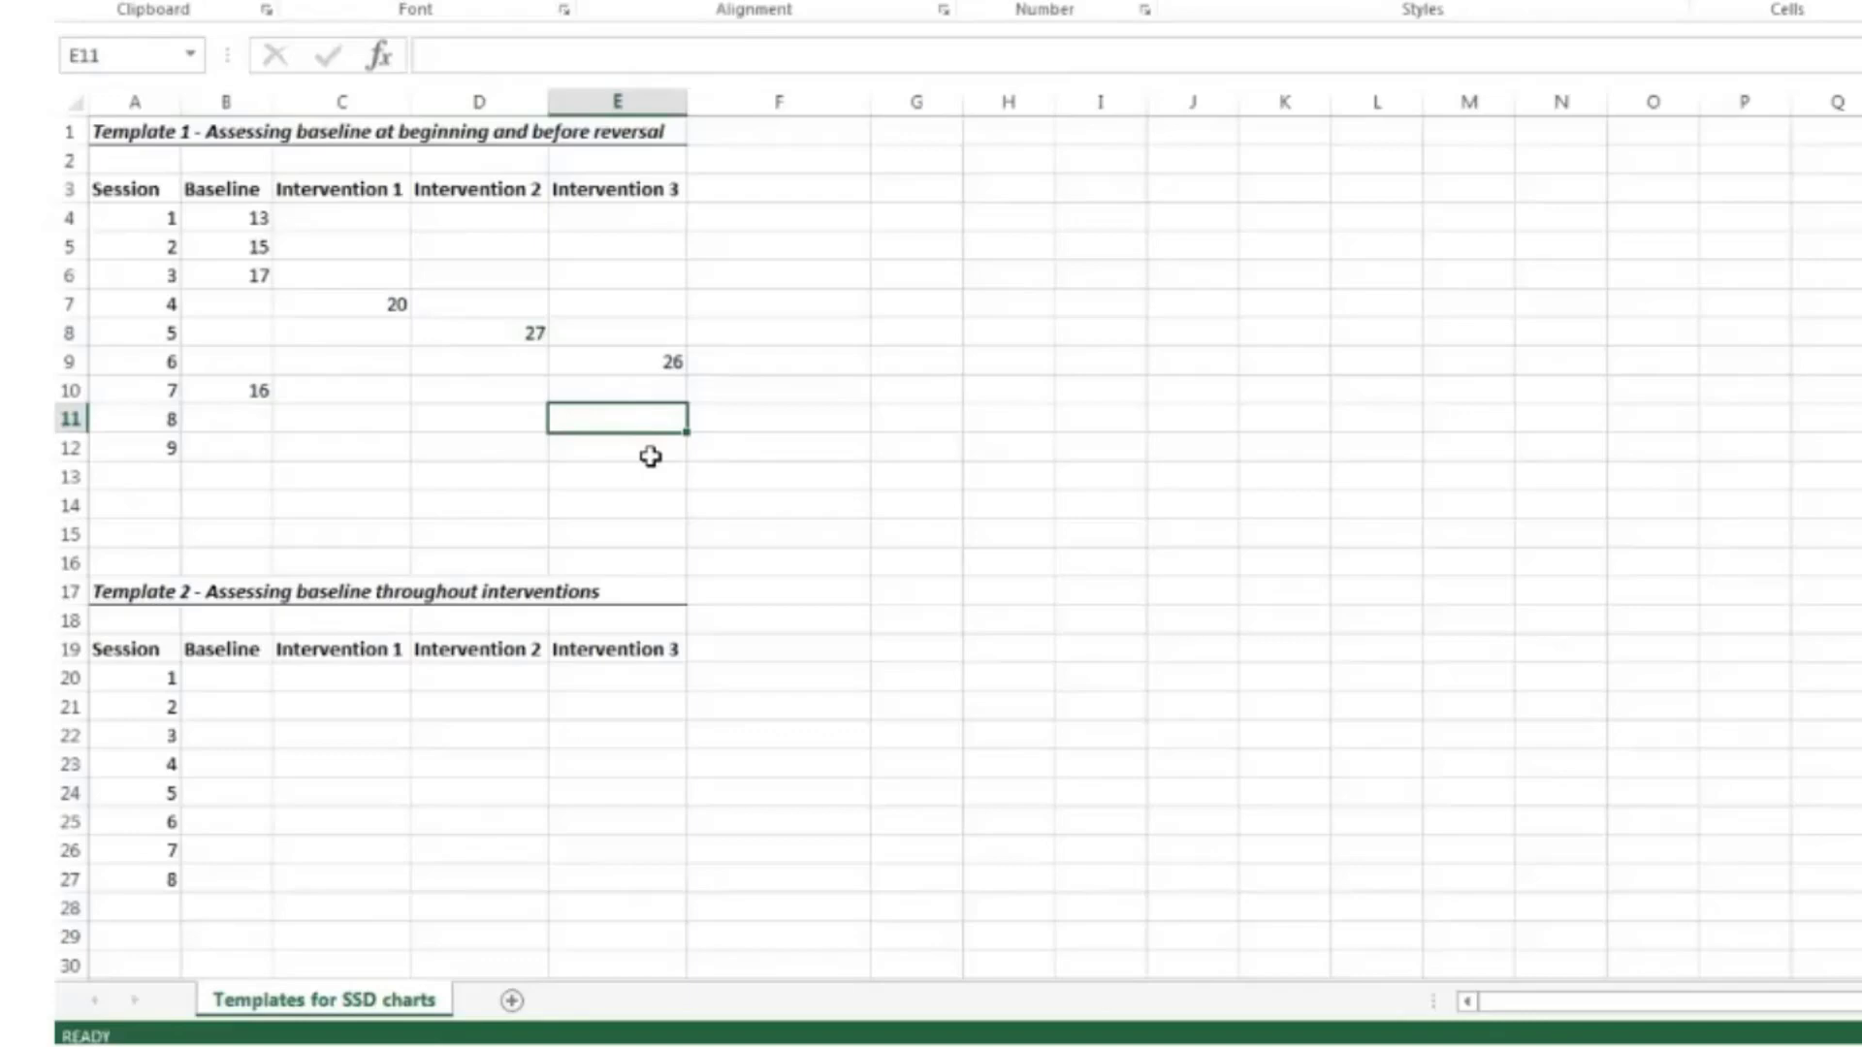
{"action": "type", "text": "22"}
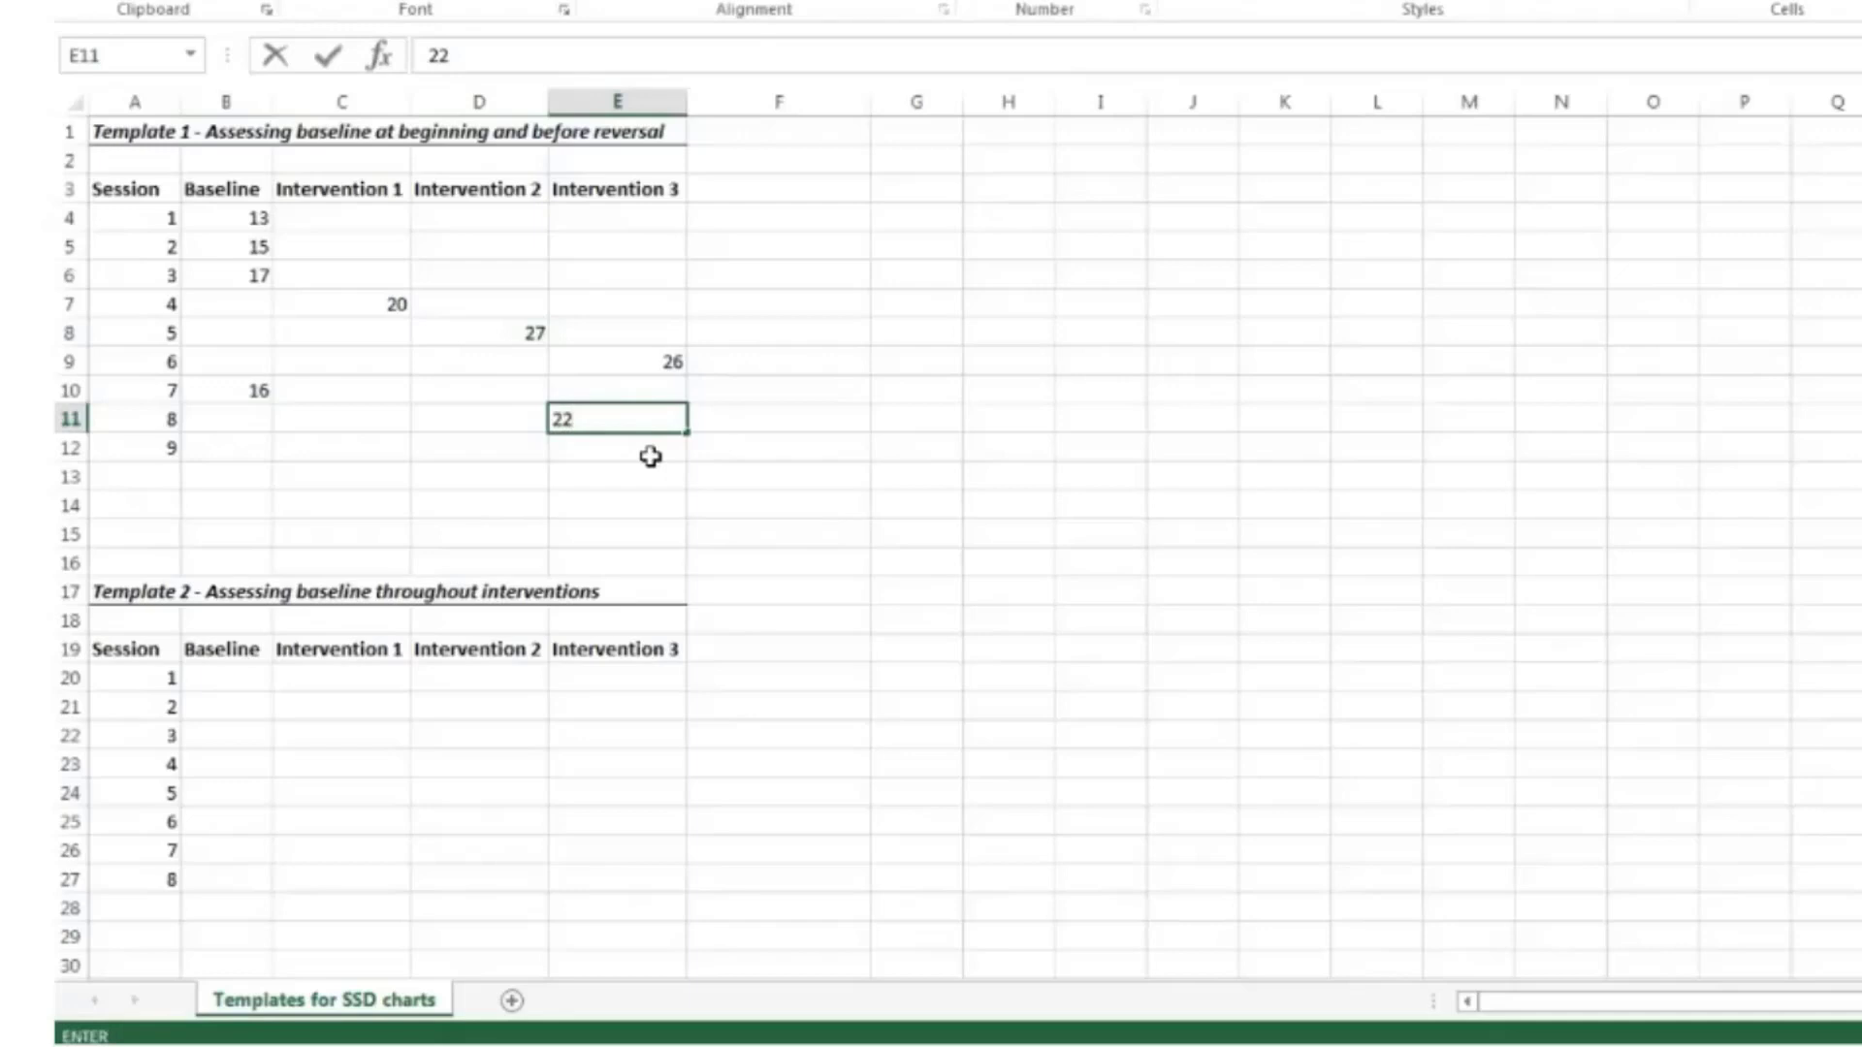
{"action": "key", "text": "Return"}
Enter 27 under Intervention 2 for session 9 in Template 1
{"action": "key", "text": "Left"}
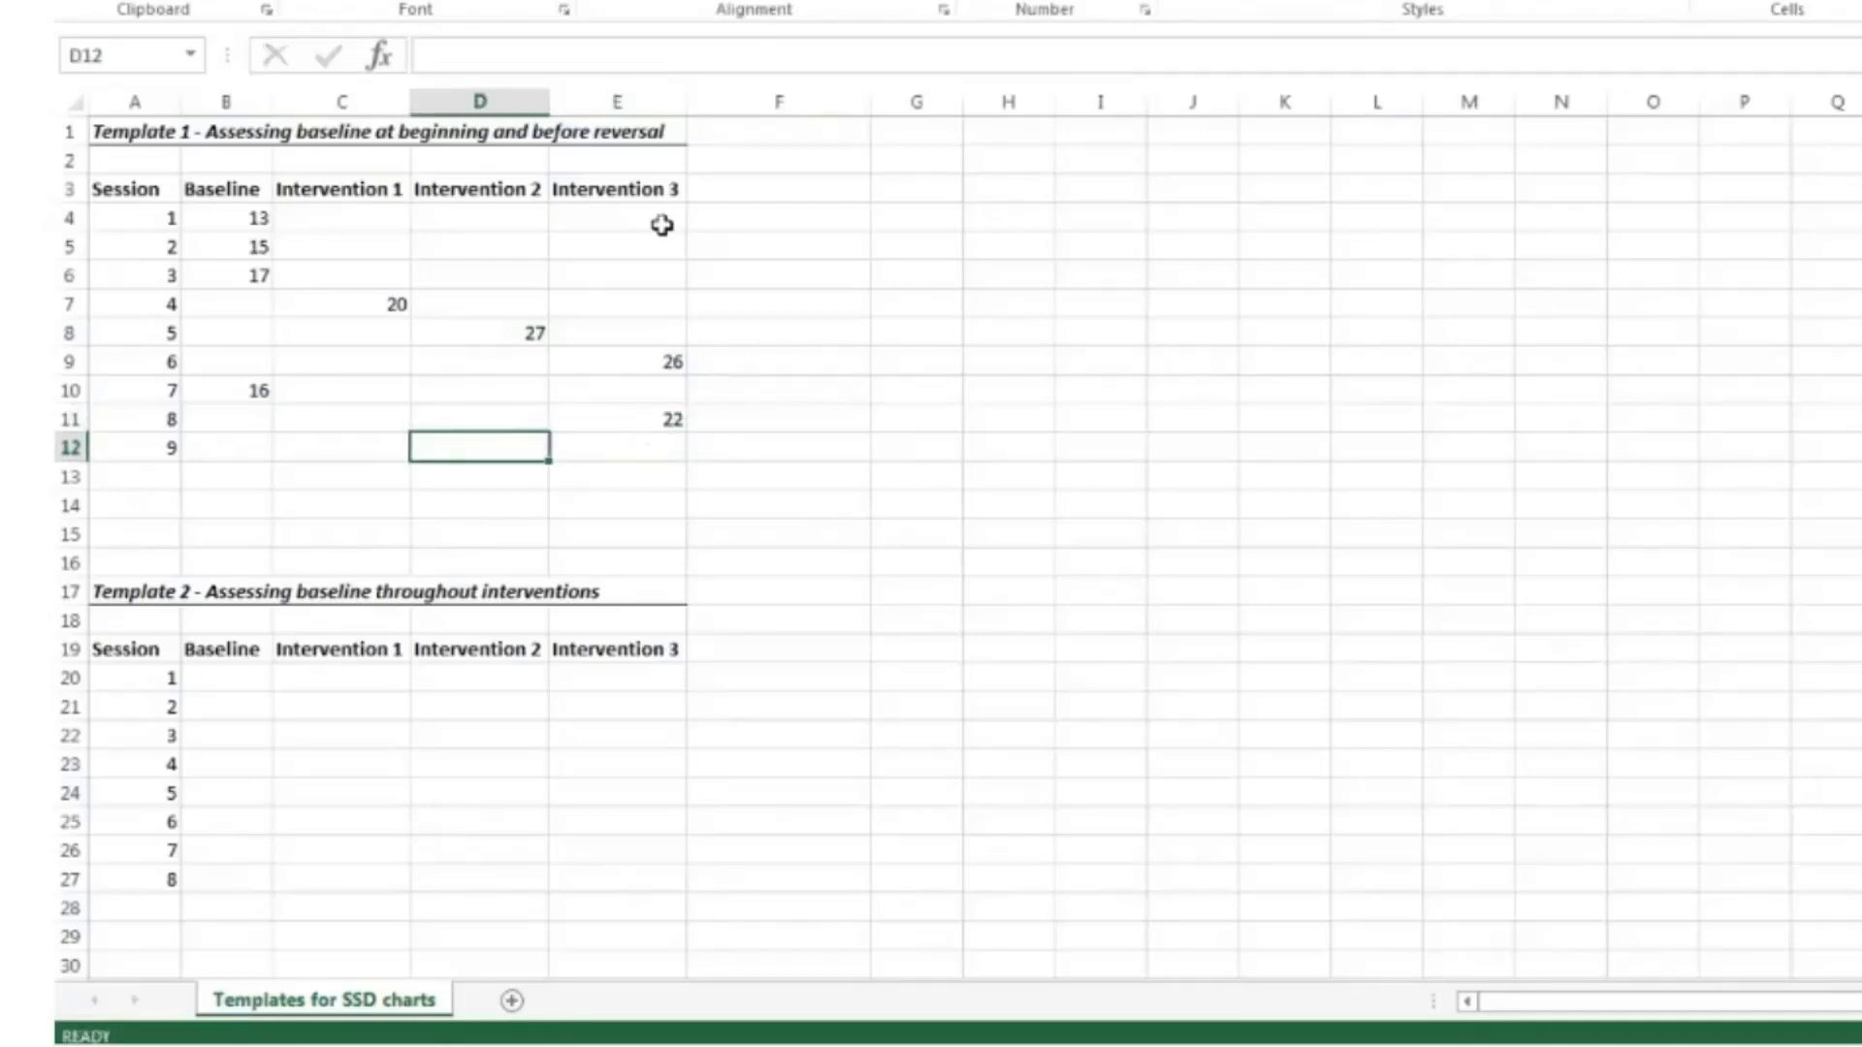
{"action": "left_click", "coordinate": [519, 329]}
{"action": "left_click", "coordinate": [458, 442]}
{"action": "type", "text": "27"}
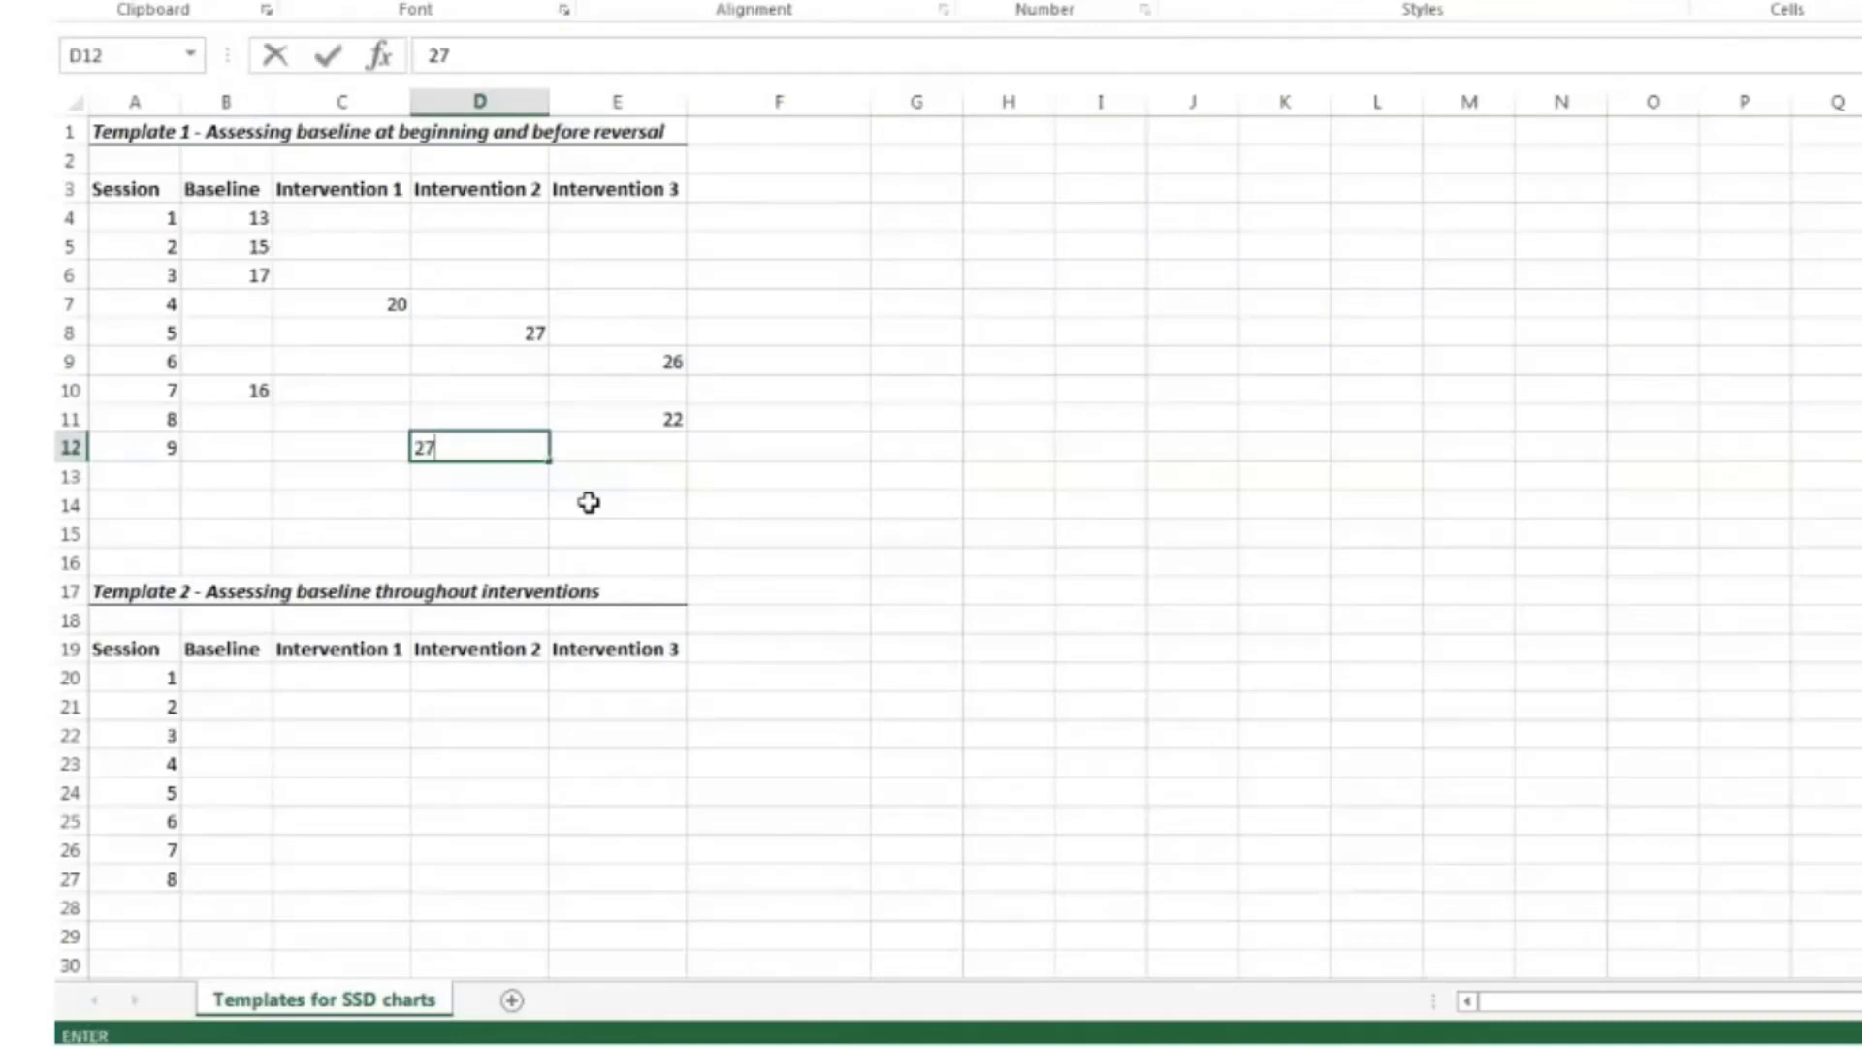
{"action": "key", "text": "Return"}
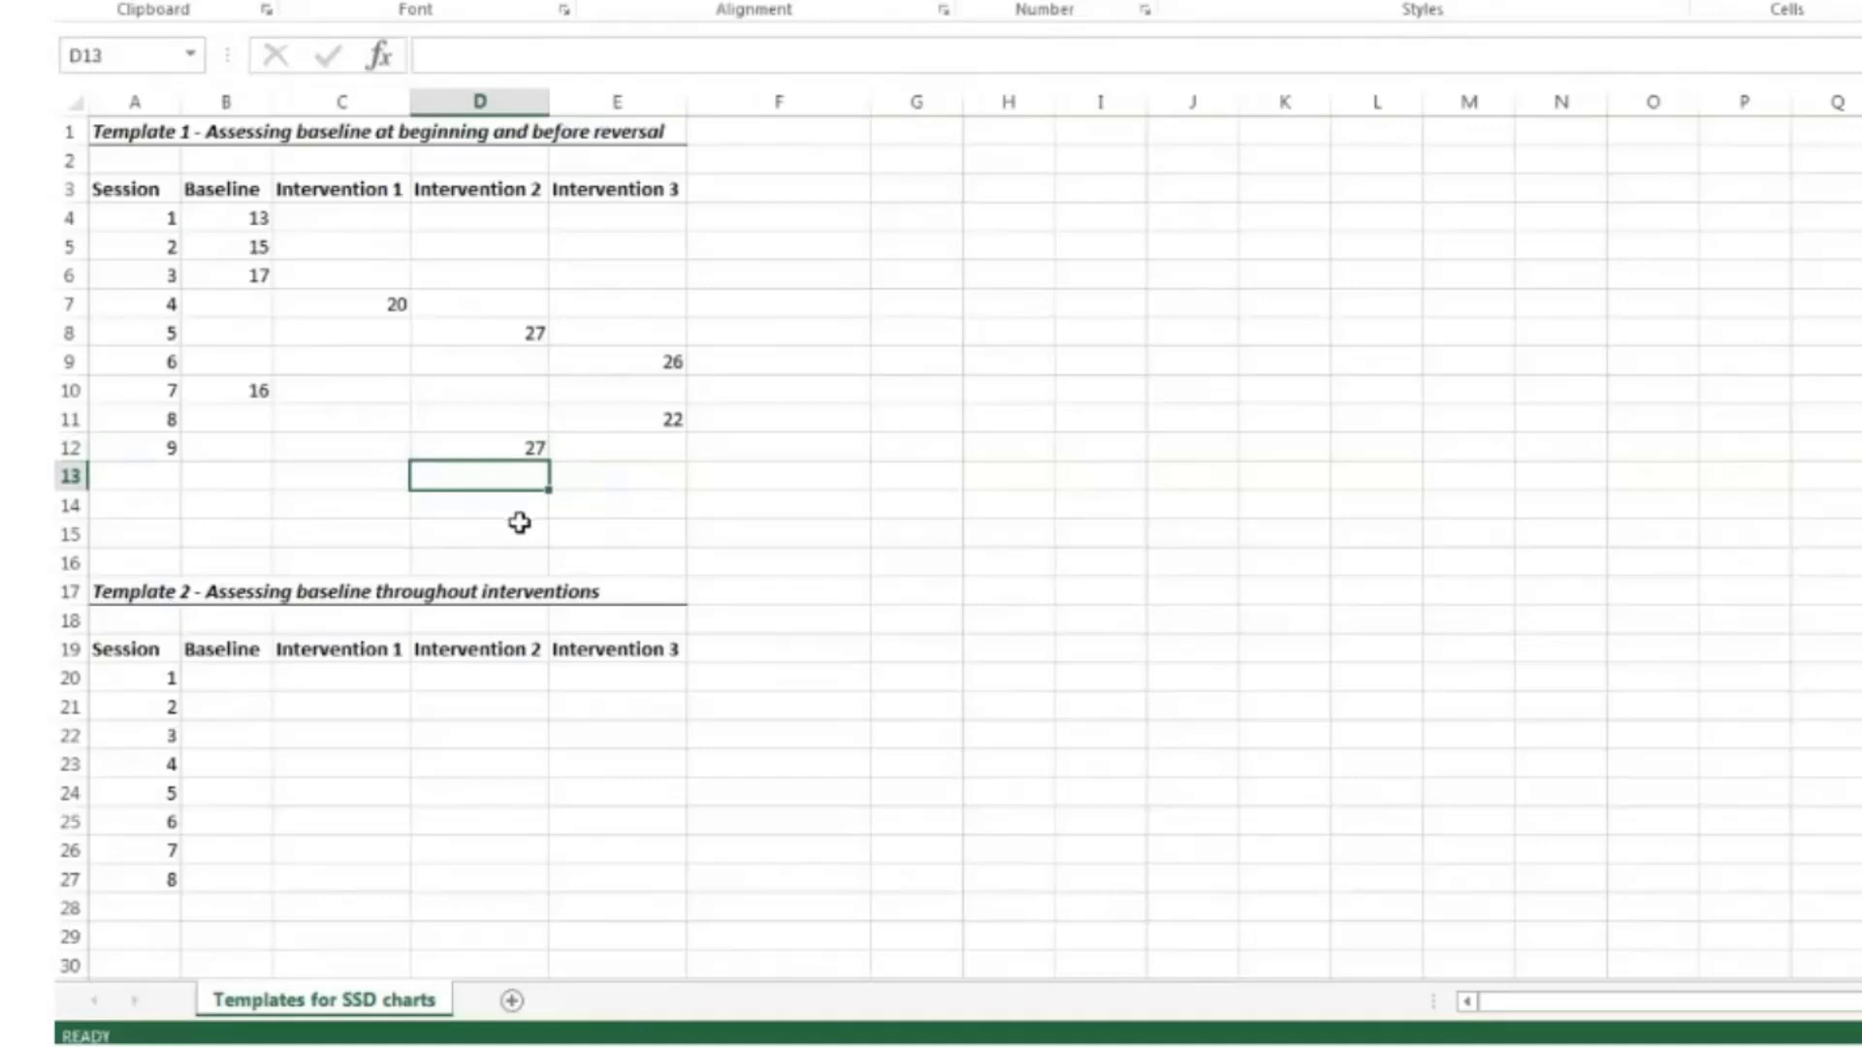
Review the completed Template 1 data, comparing the initial and reversal baselines with the first and repeated intervention scores
{"action": "left_click", "coordinate": [515, 445]}
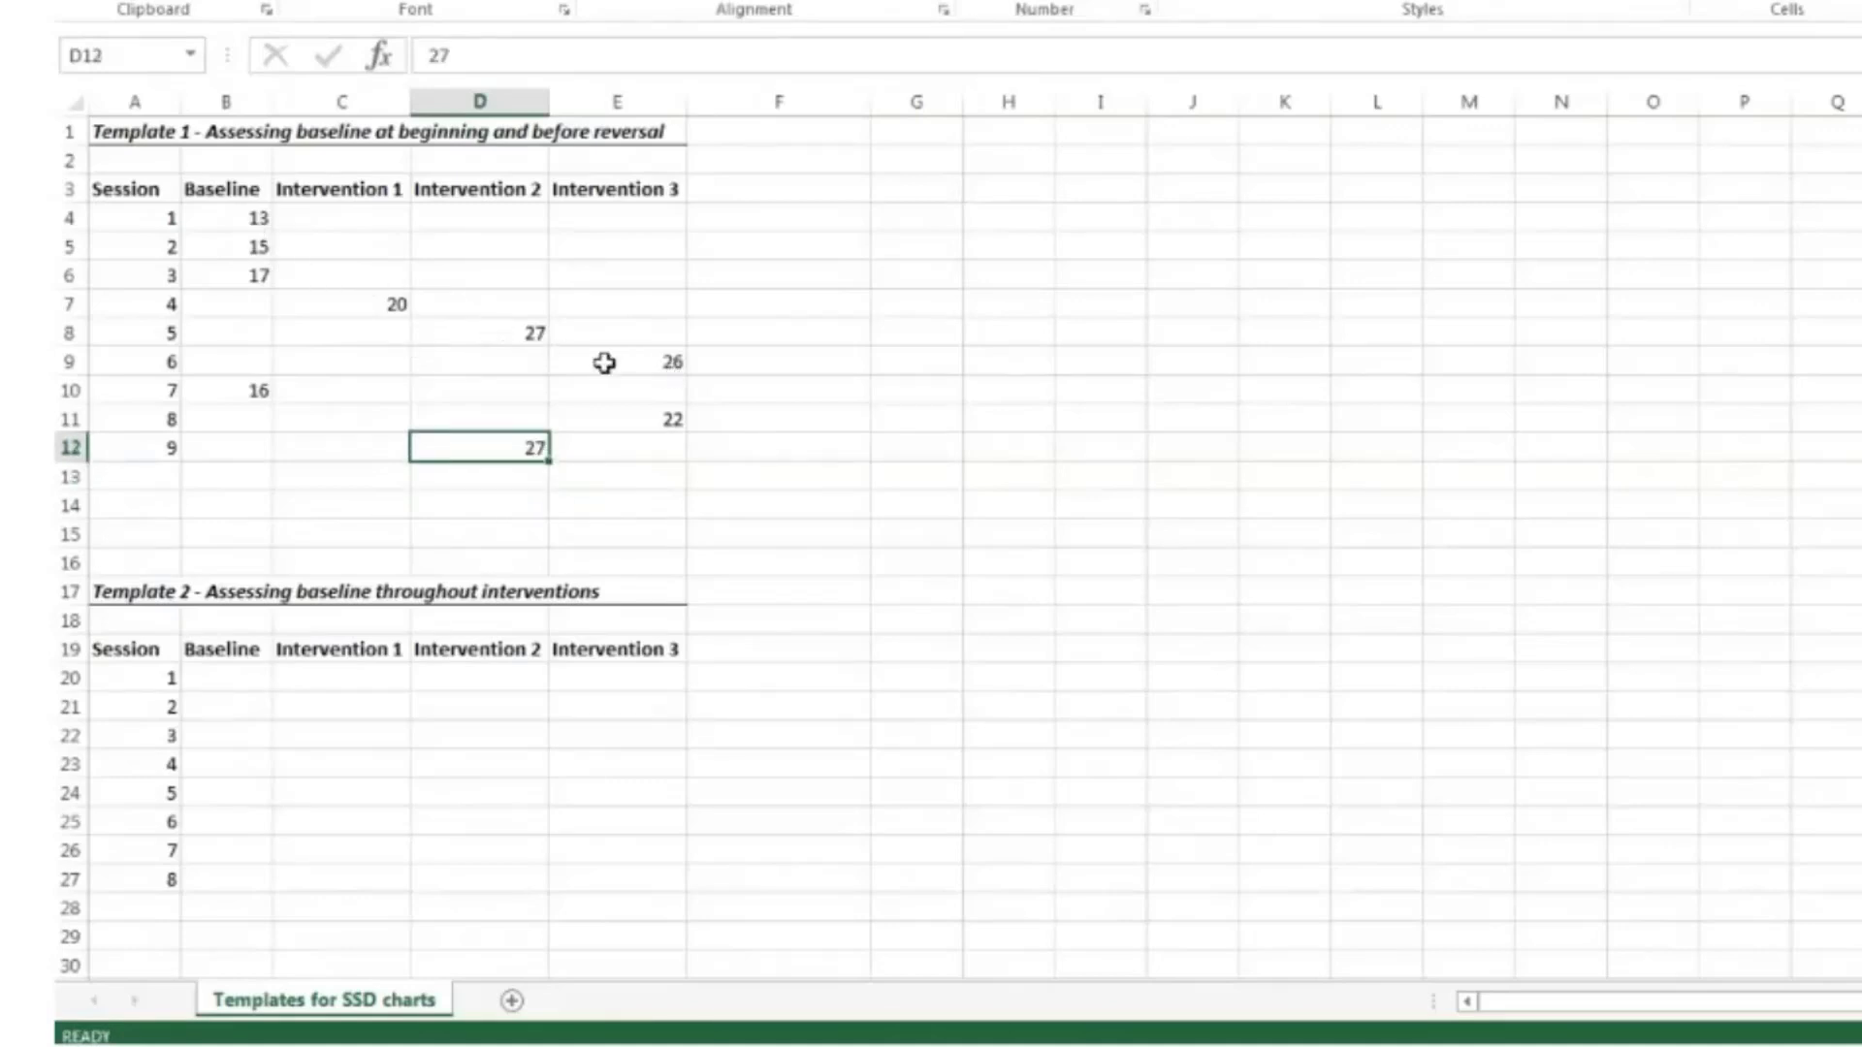
{"action": "left_click", "coordinate": [649, 417]}
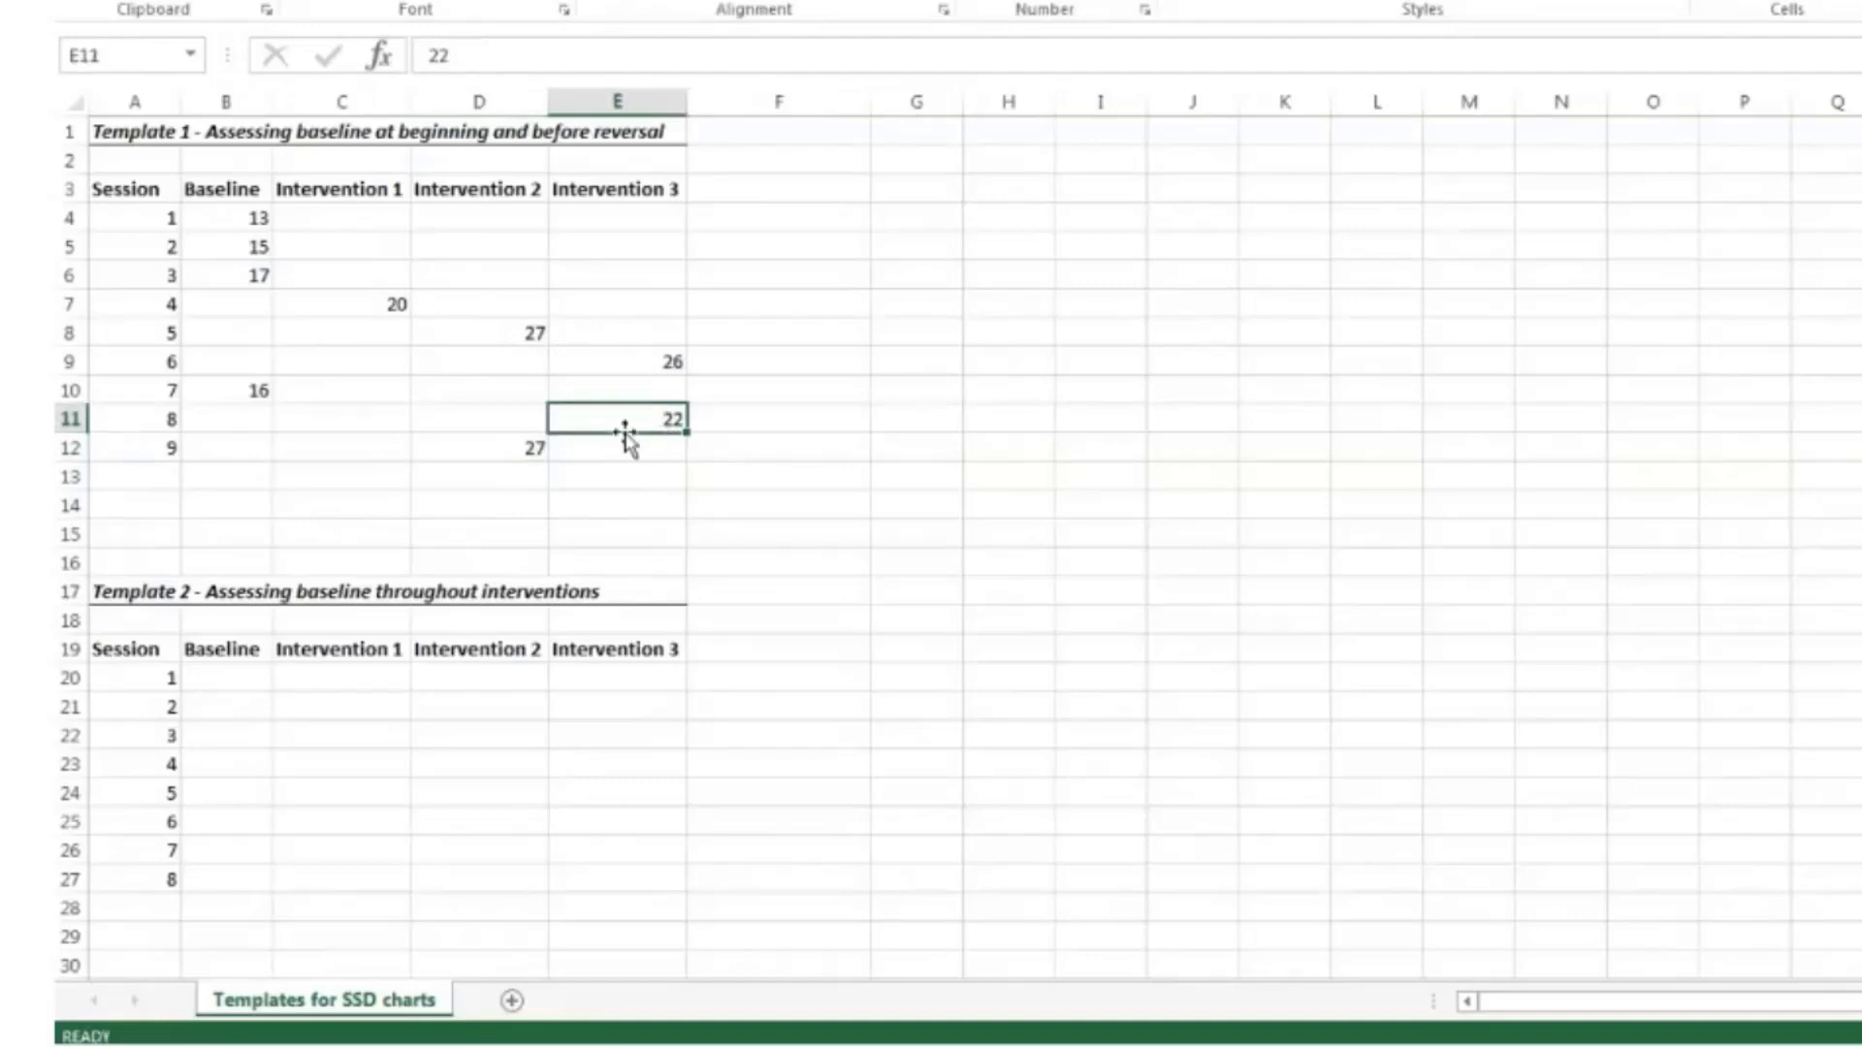
{"action": "left_click", "coordinate": [506, 444]}
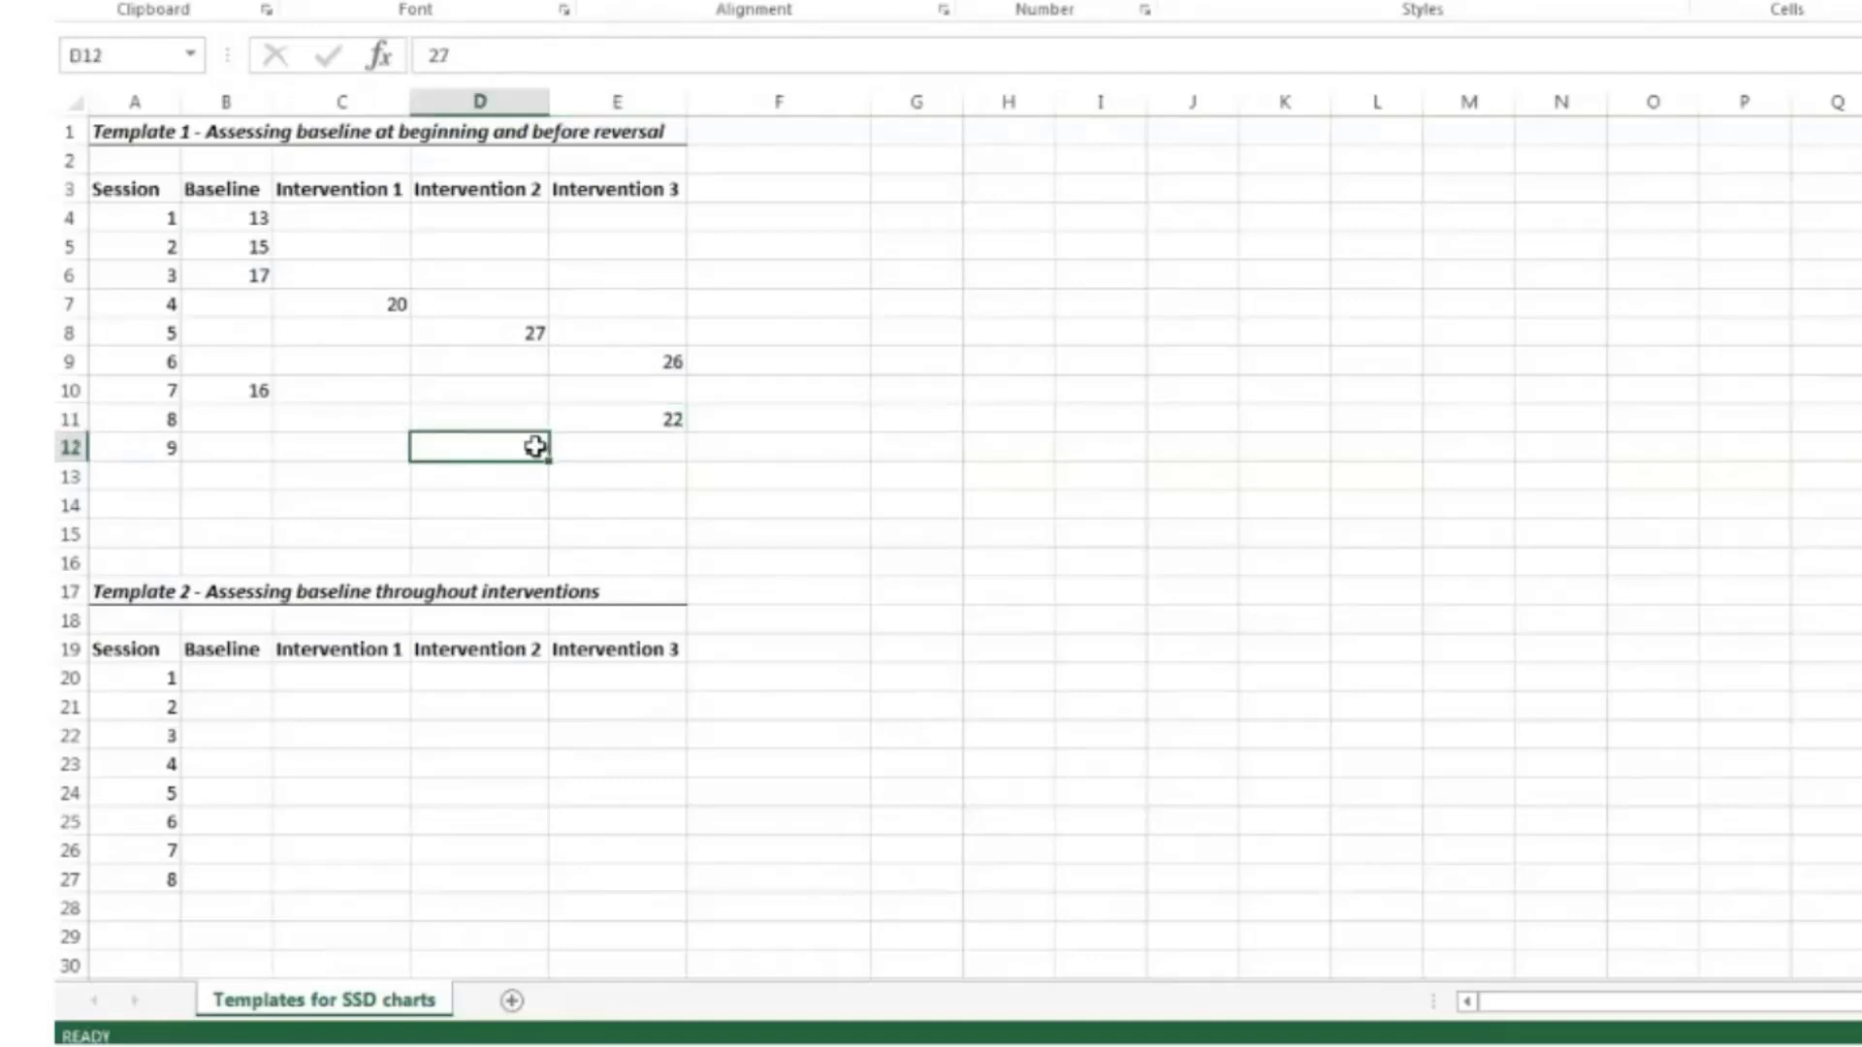
{"action": "left_click_drag", "start_coordinate": [233, 216], "coordinate": [226, 391]}
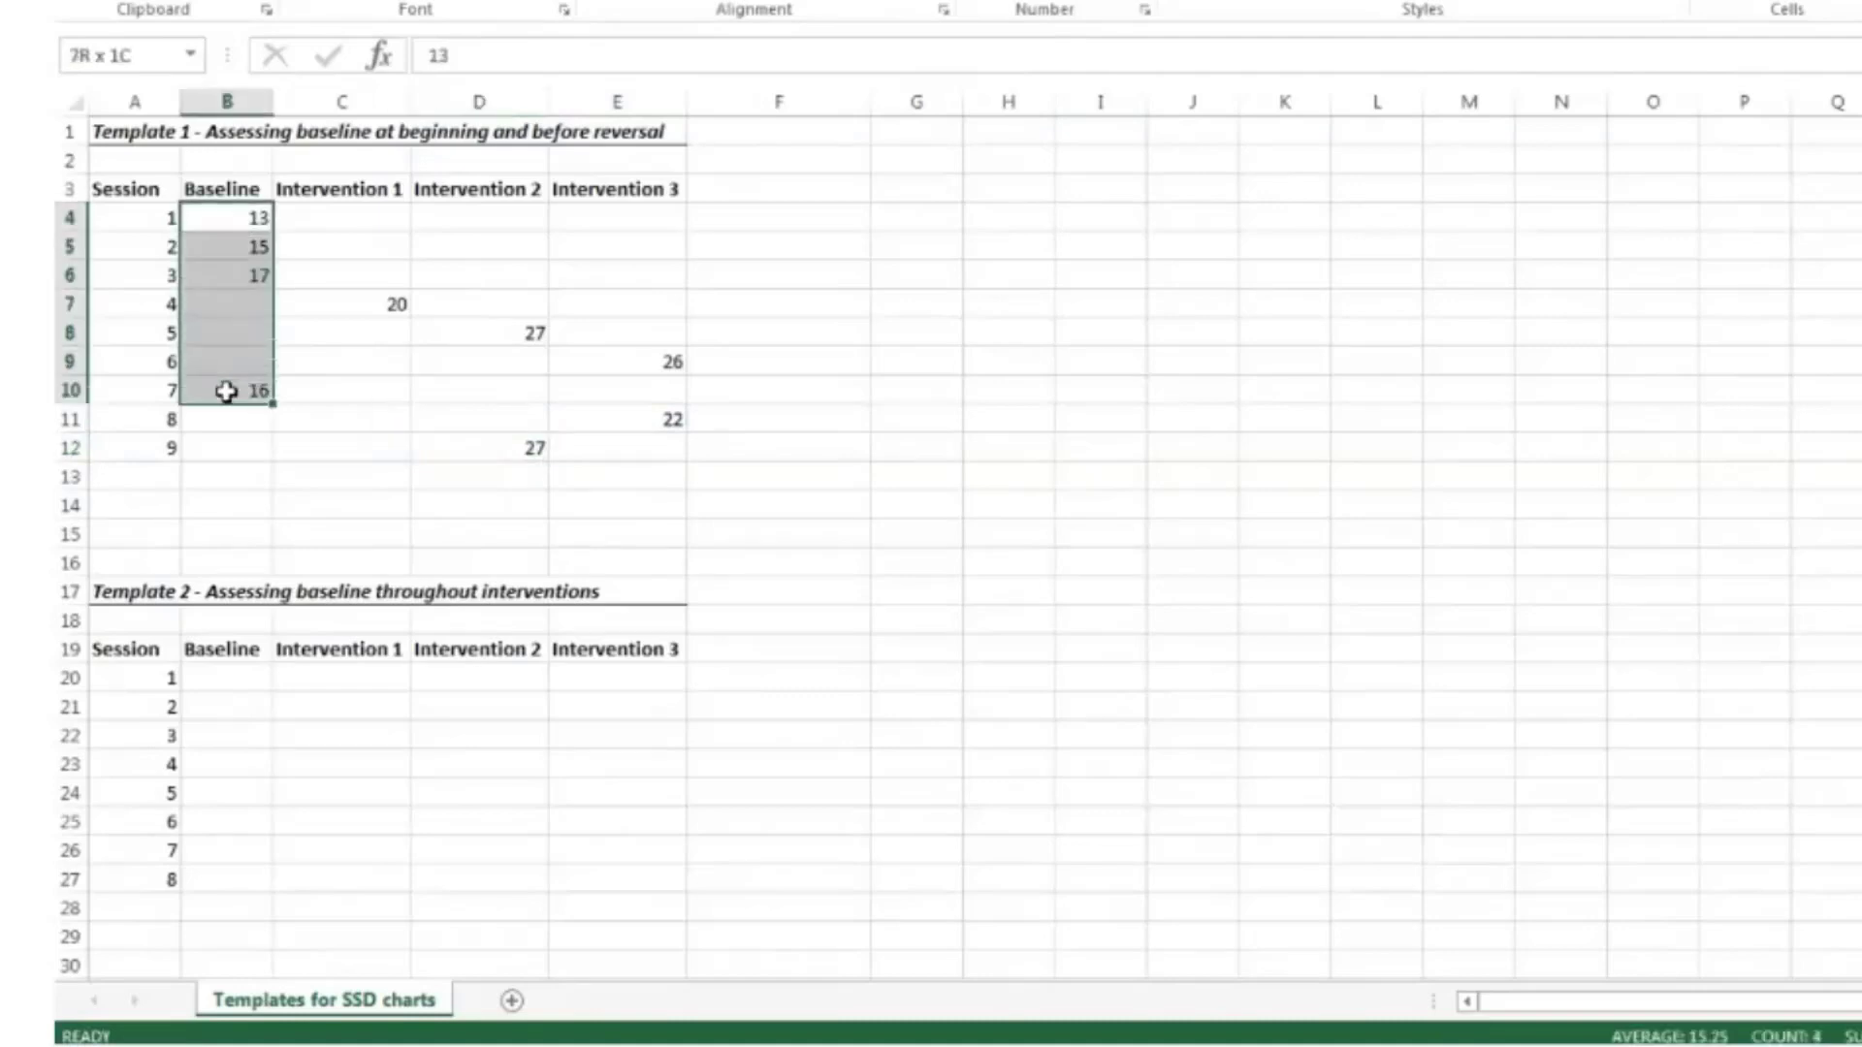
{"action": "left_click", "coordinate": [248, 389]}
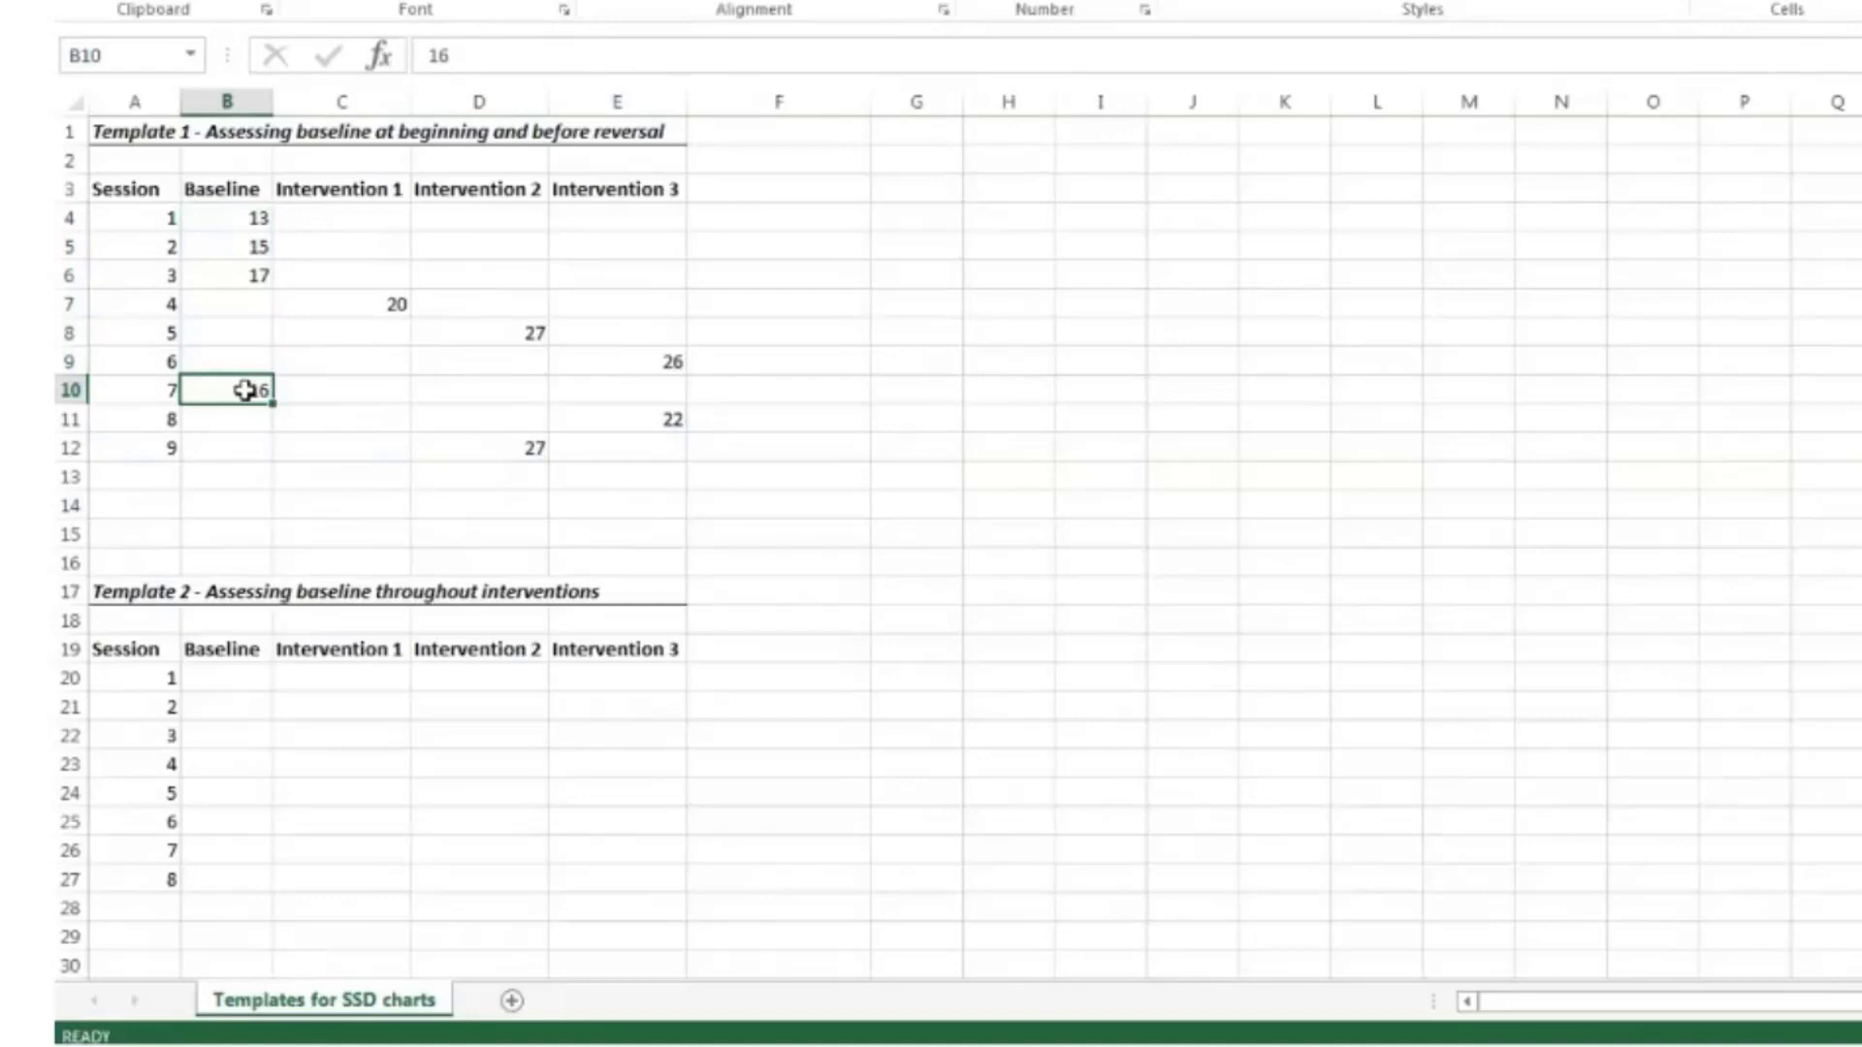
{"action": "left_click", "coordinate": [512, 335]}
{"action": "left_click", "coordinate": [511, 444]}
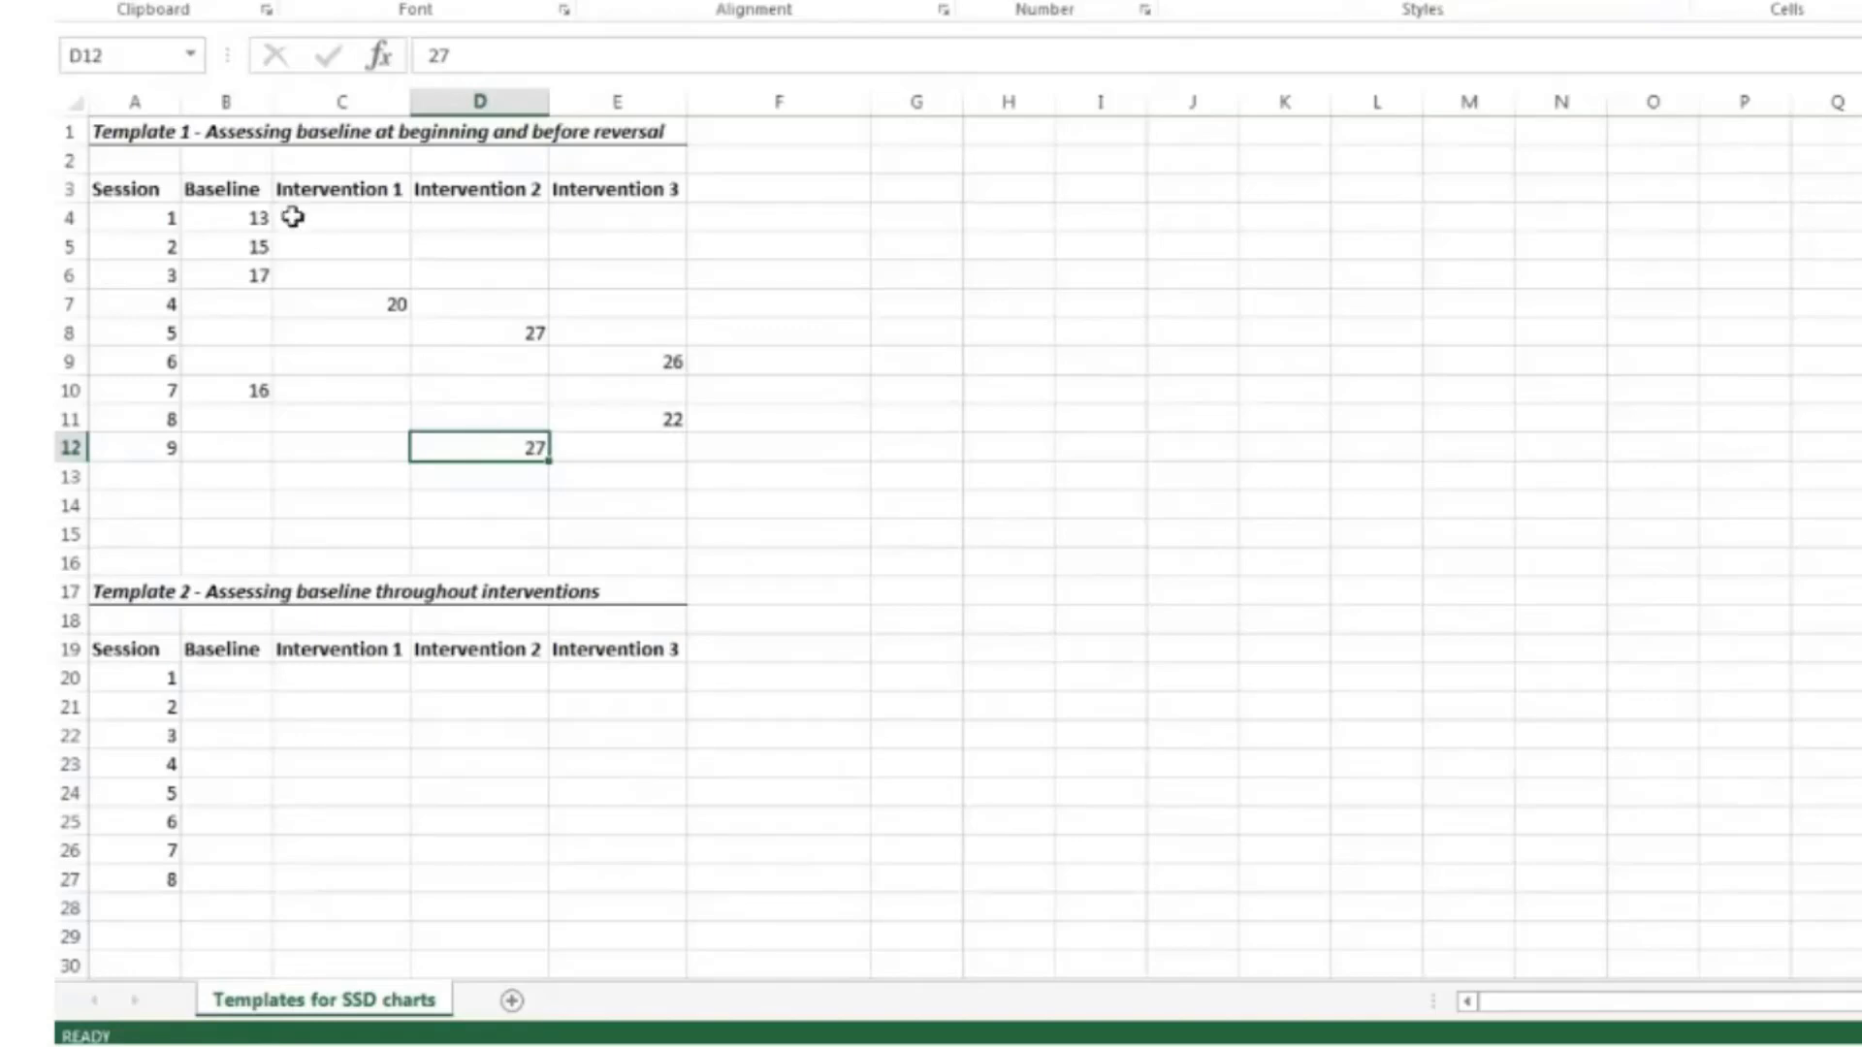
{"action": "left_click", "coordinate": [232, 214]}
{"action": "mouse_move", "coordinate": [233, 215]}
{"action": "left_mouse_down"}
{"action": "mouse_move", "coordinate": [507, 261]}
{"action": "mouse_move", "coordinate": [627, 420]}
{"action": "mouse_move", "coordinate": [631, 456]}
{"action": "left_mouse_up"}
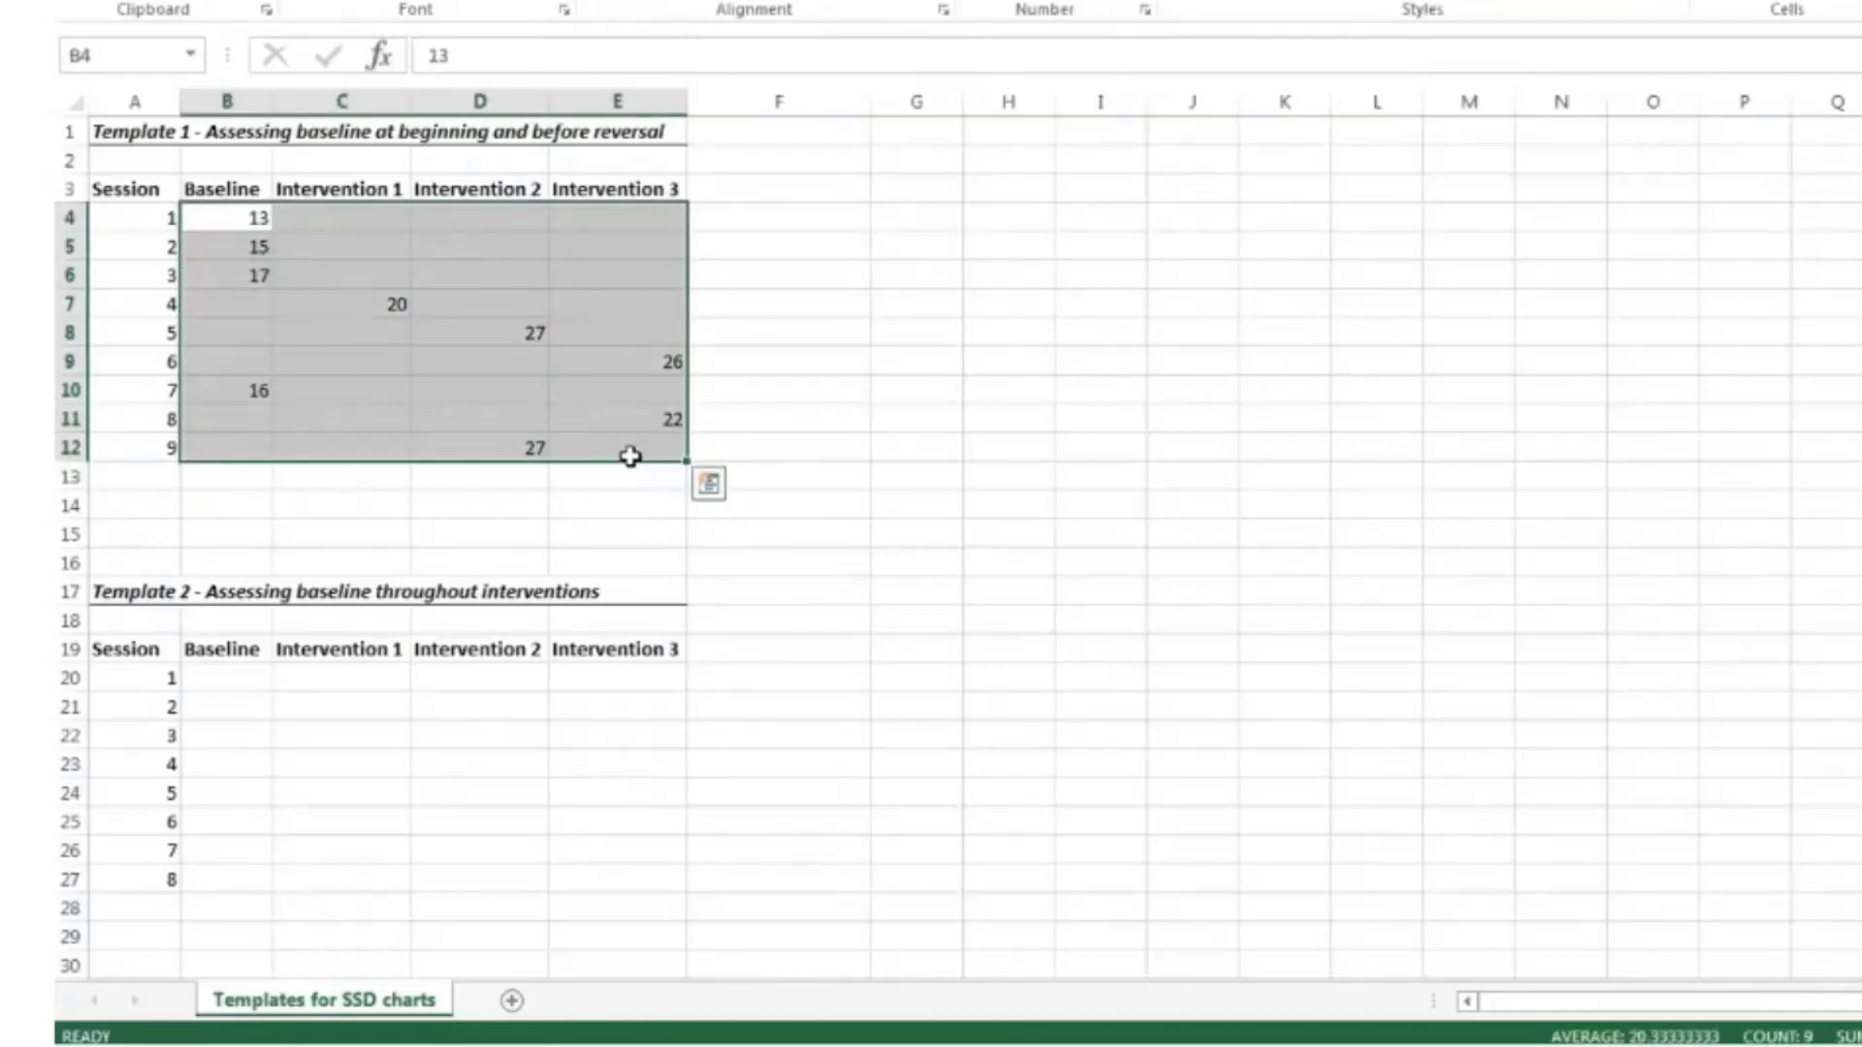
{"action": "left_click", "coordinate": [630, 456]}
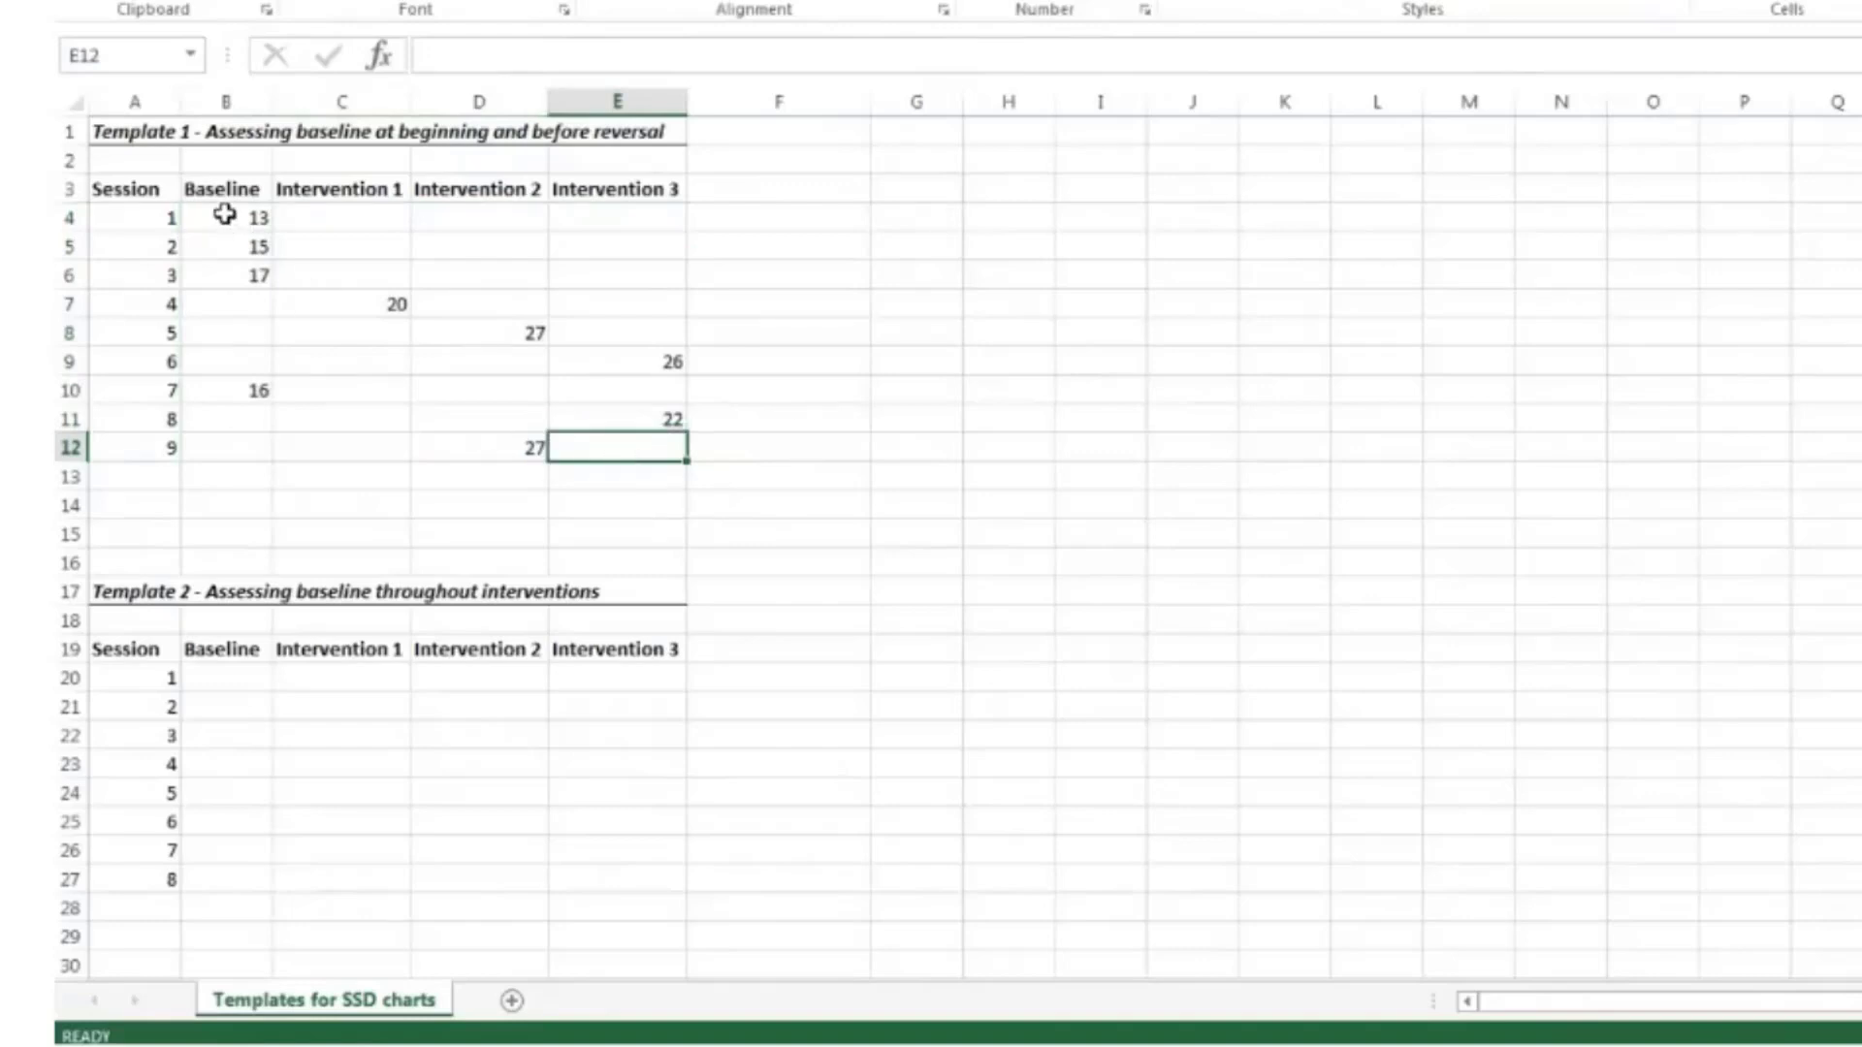
{"action": "left_click_drag", "start_coordinate": [225, 214], "coordinate": [230, 275]}
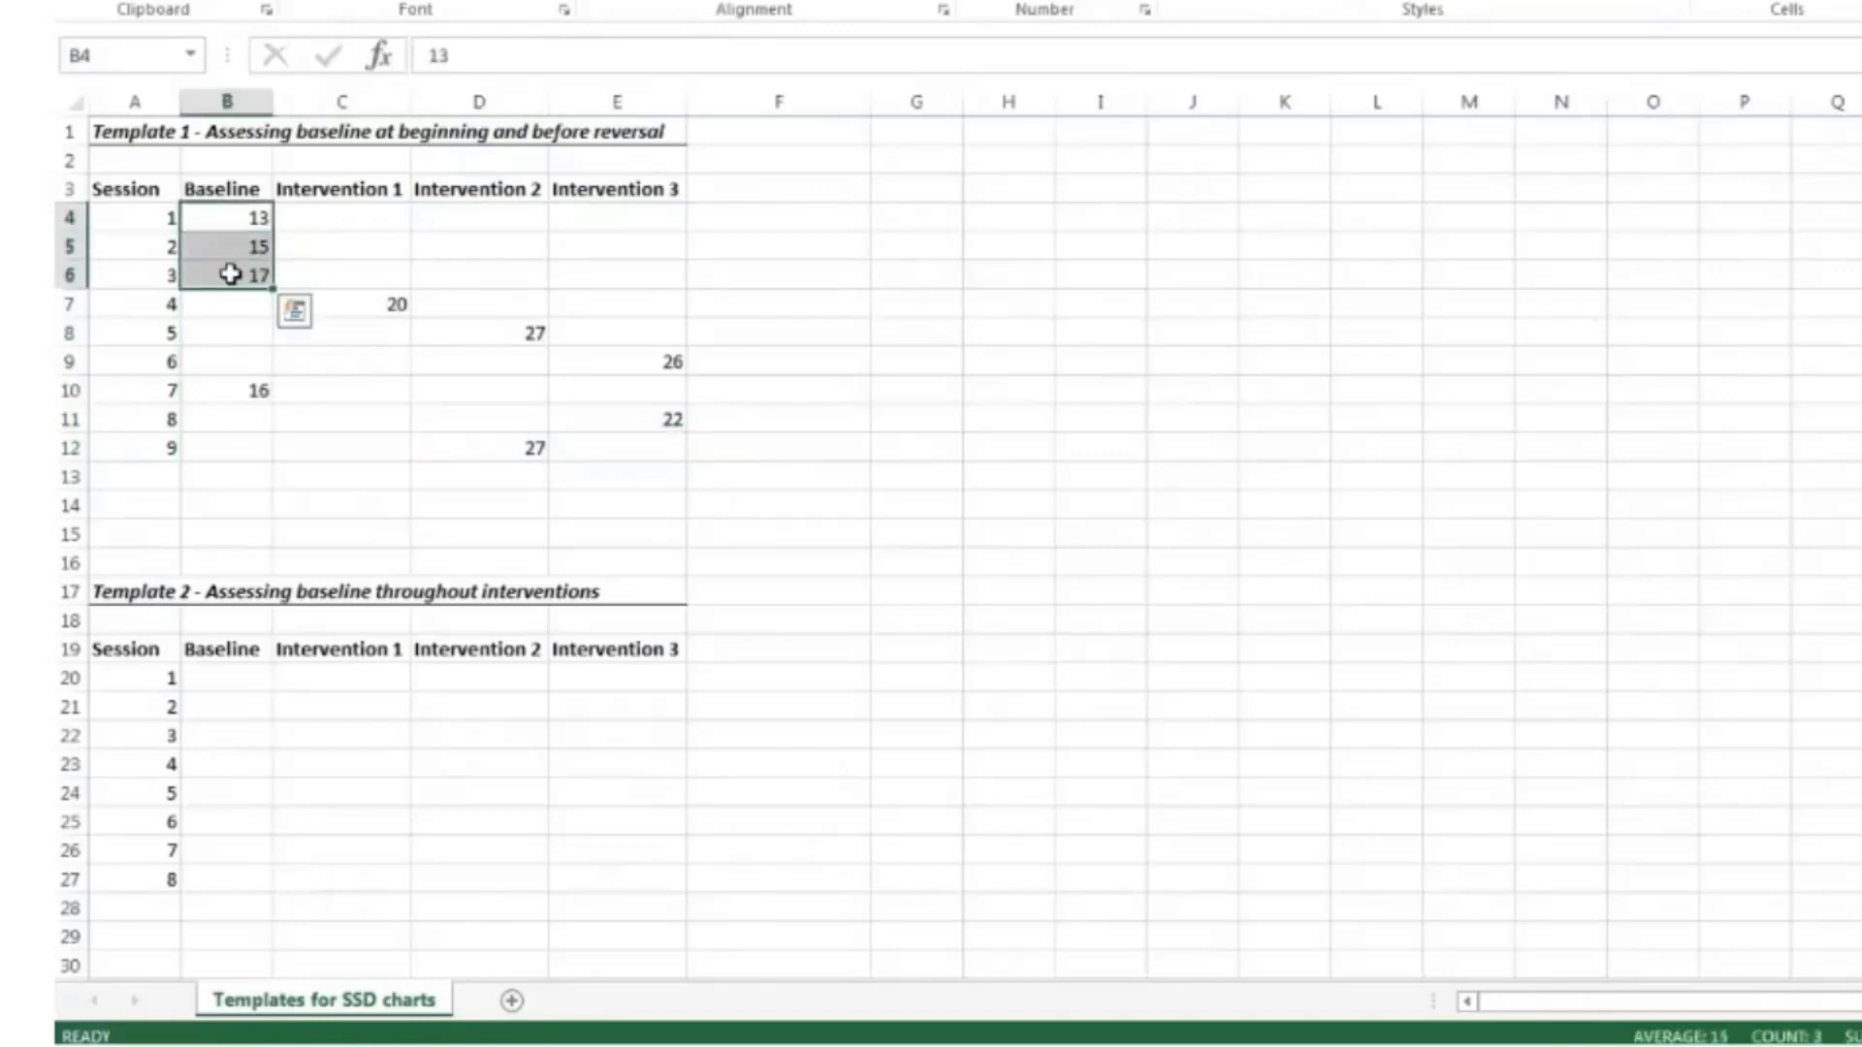
{"action": "left_click", "coordinate": [241, 397]}
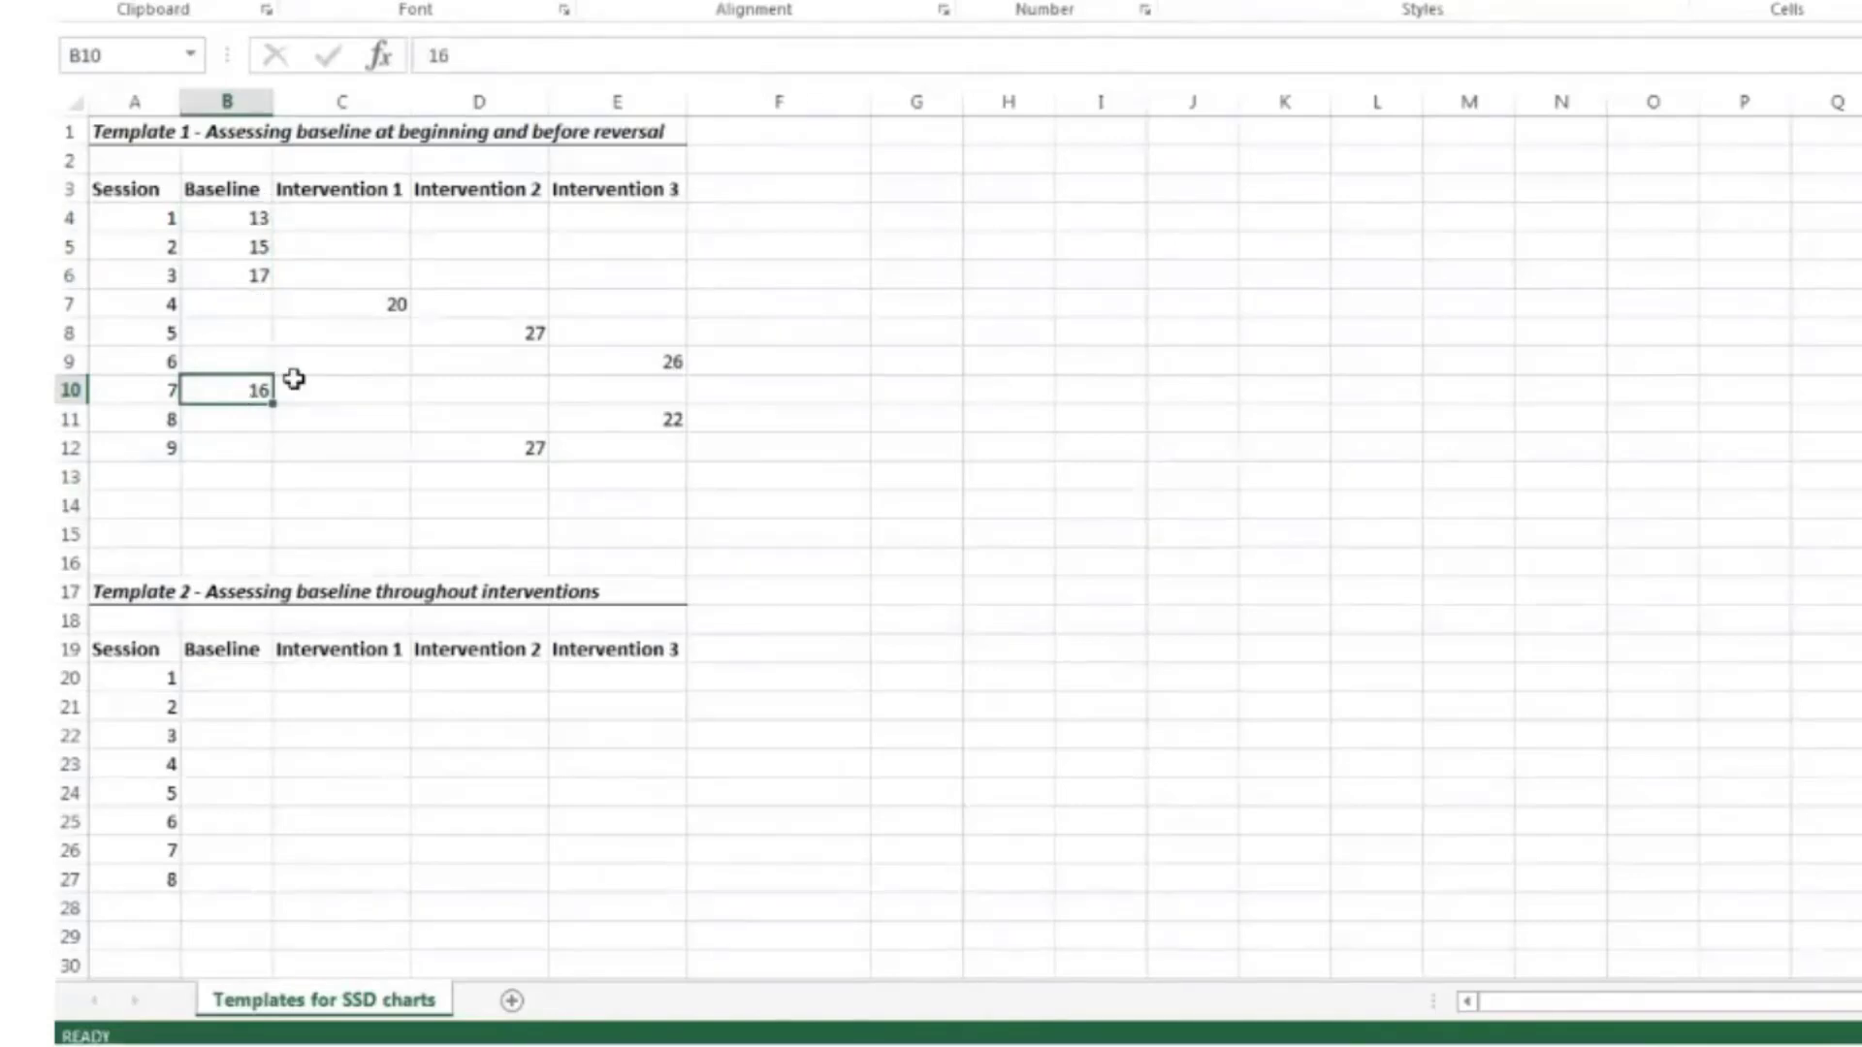
Enter the Template 2 baseline scores 13, 15 and 17 for sessions 1, 2 and 3
{"action": "left_click", "coordinate": [241, 678]}
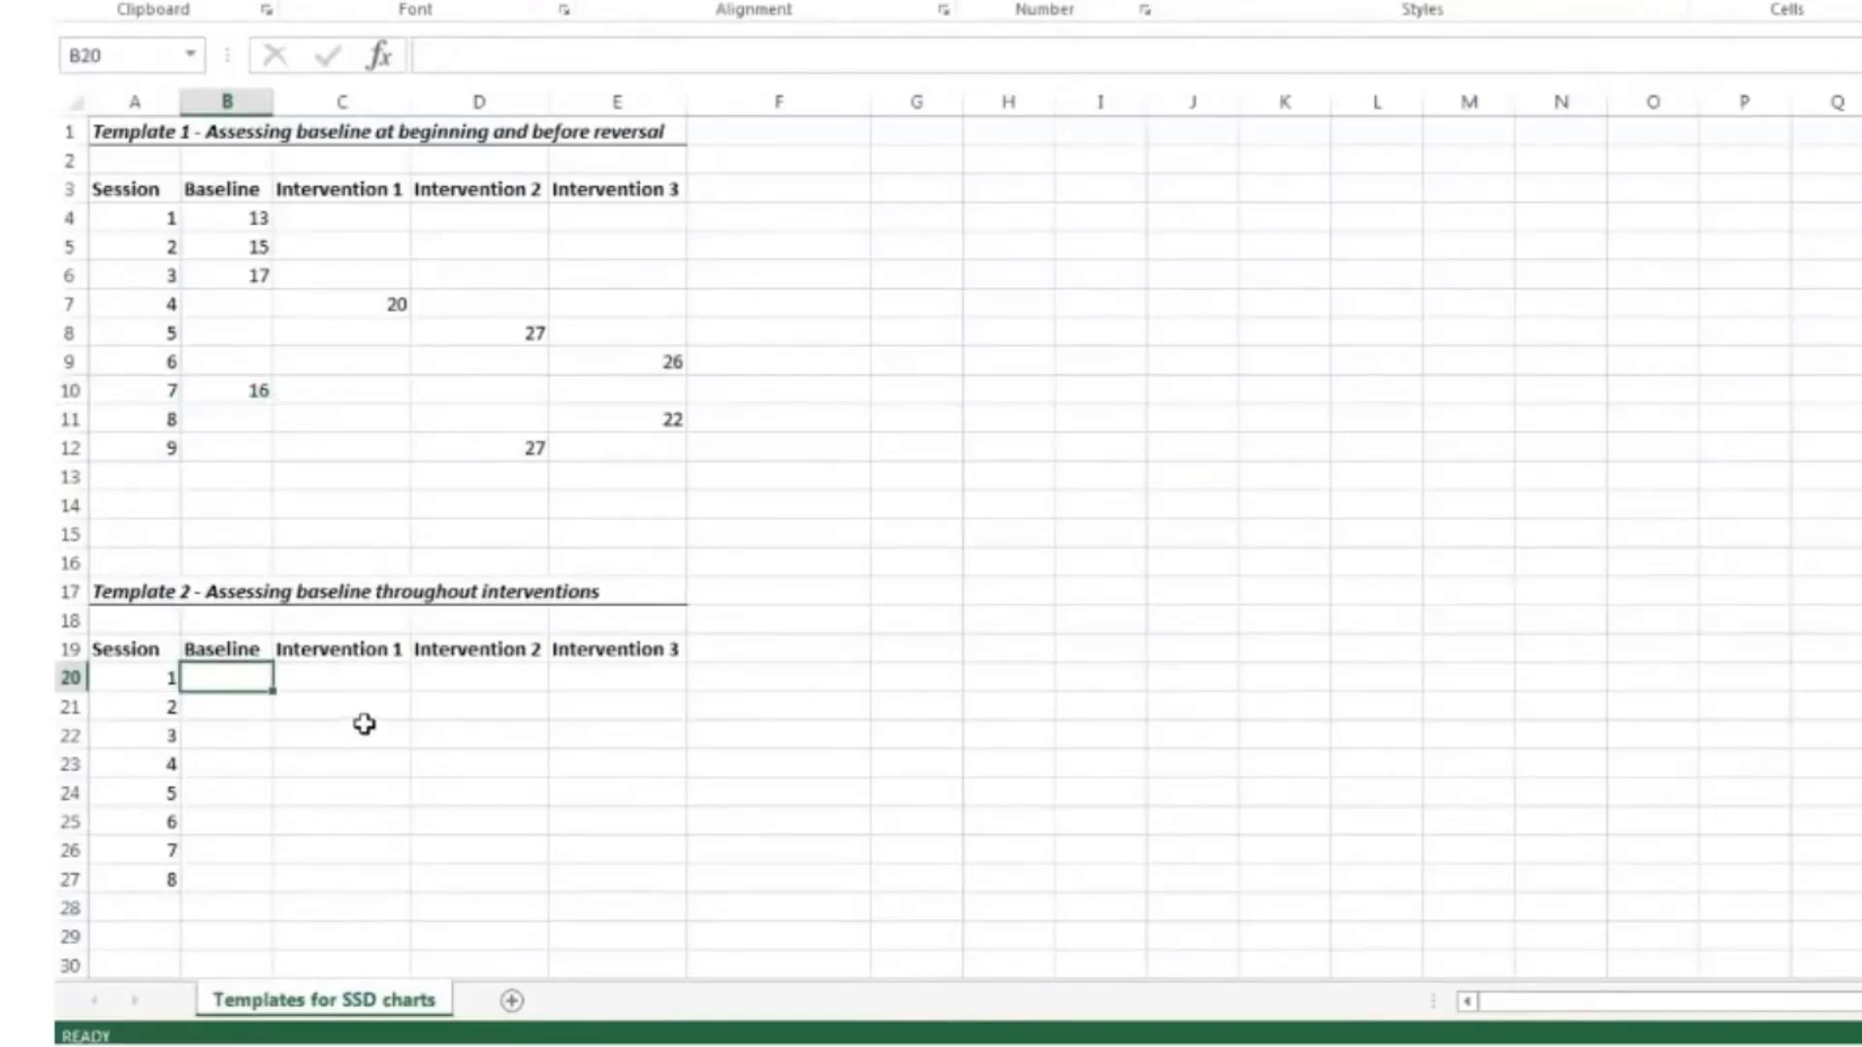
{"action": "scroll", "coordinate": [370, 702], "scroll_direction": "down", "scroll_amount": 1}
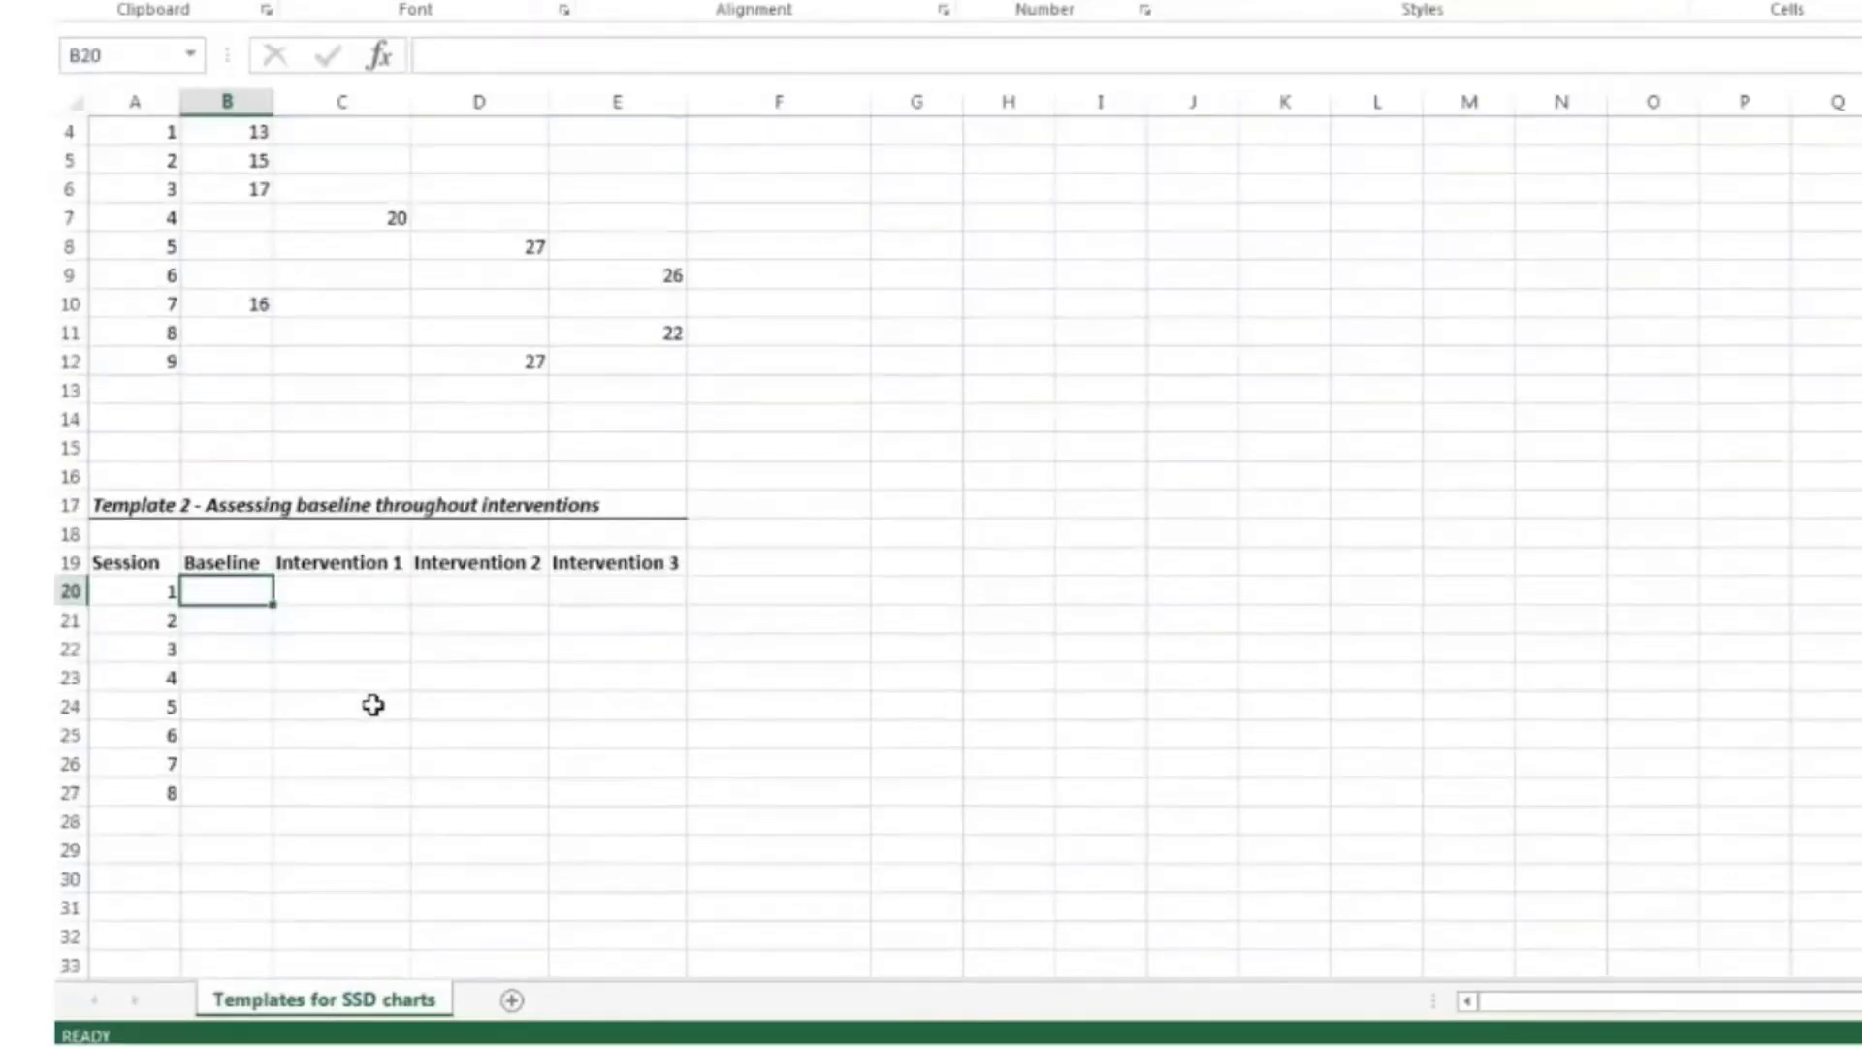
{"action": "scroll", "coordinate": [373, 705], "scroll_direction": "up", "scroll_amount": 1}
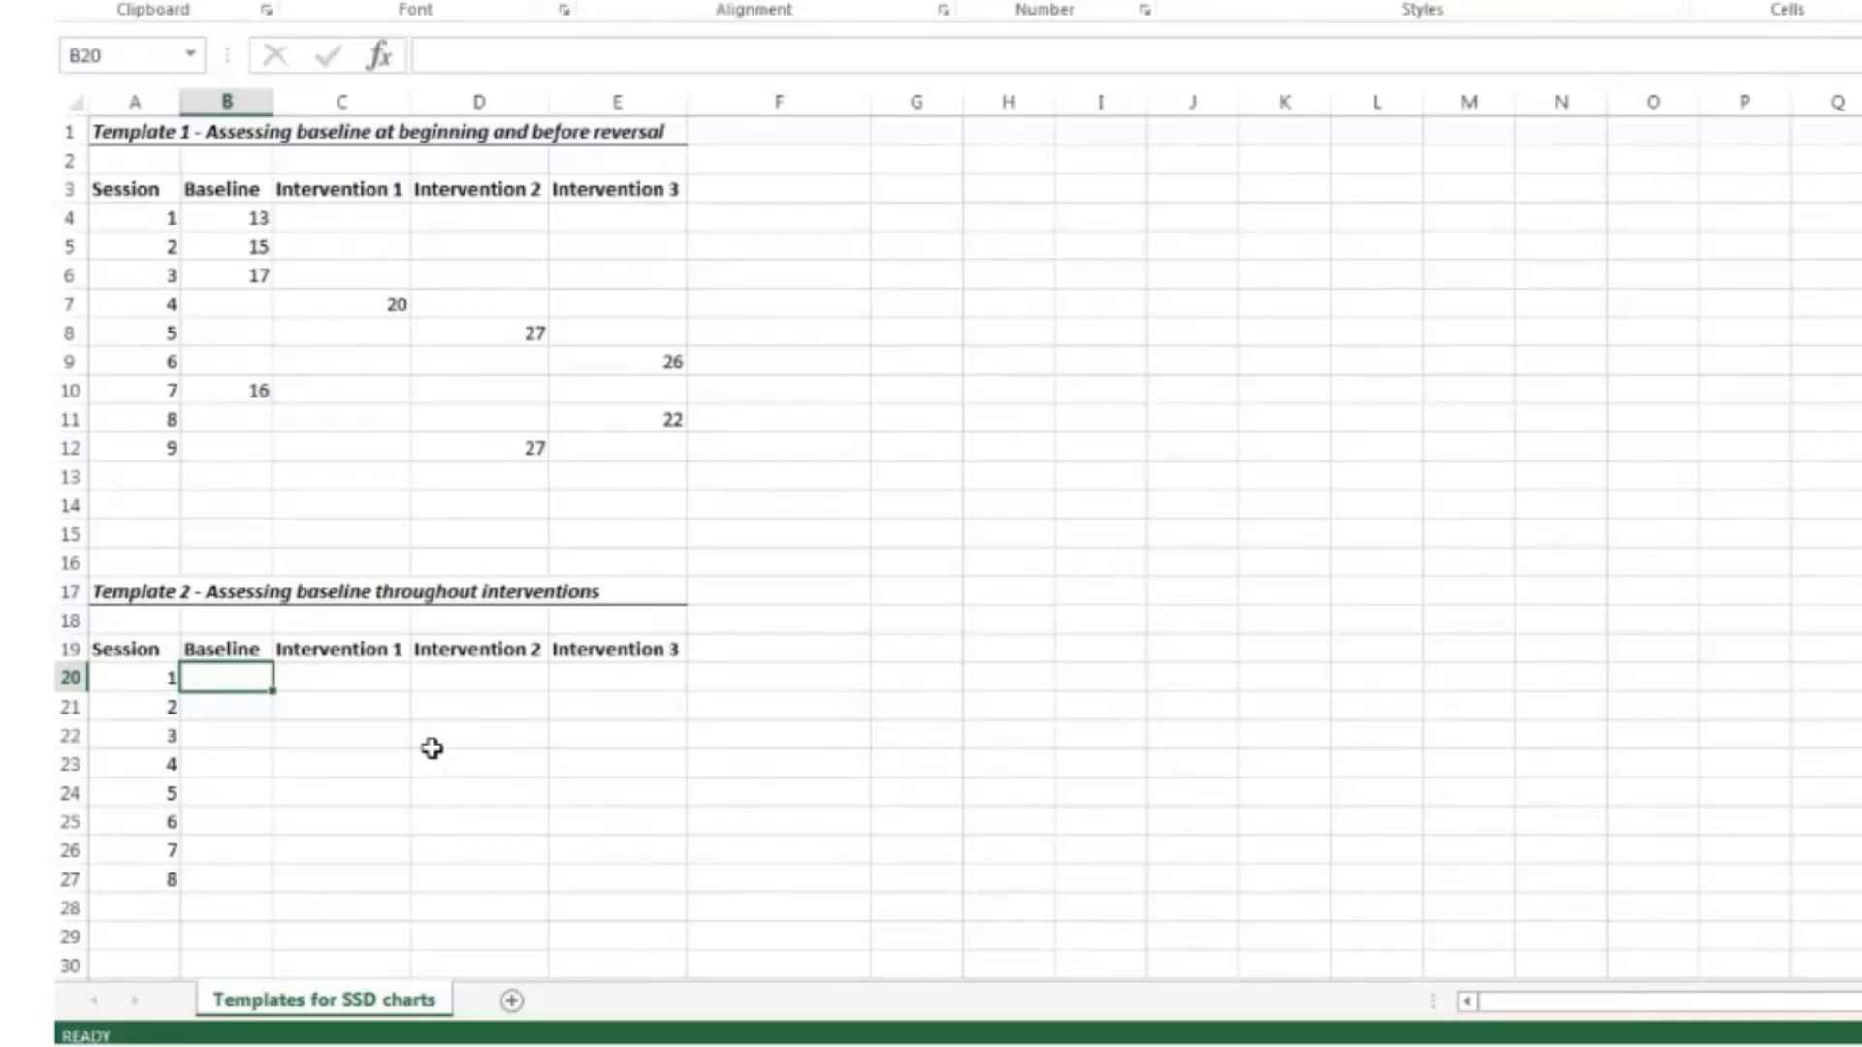
{"action": "type", "text": "13"}
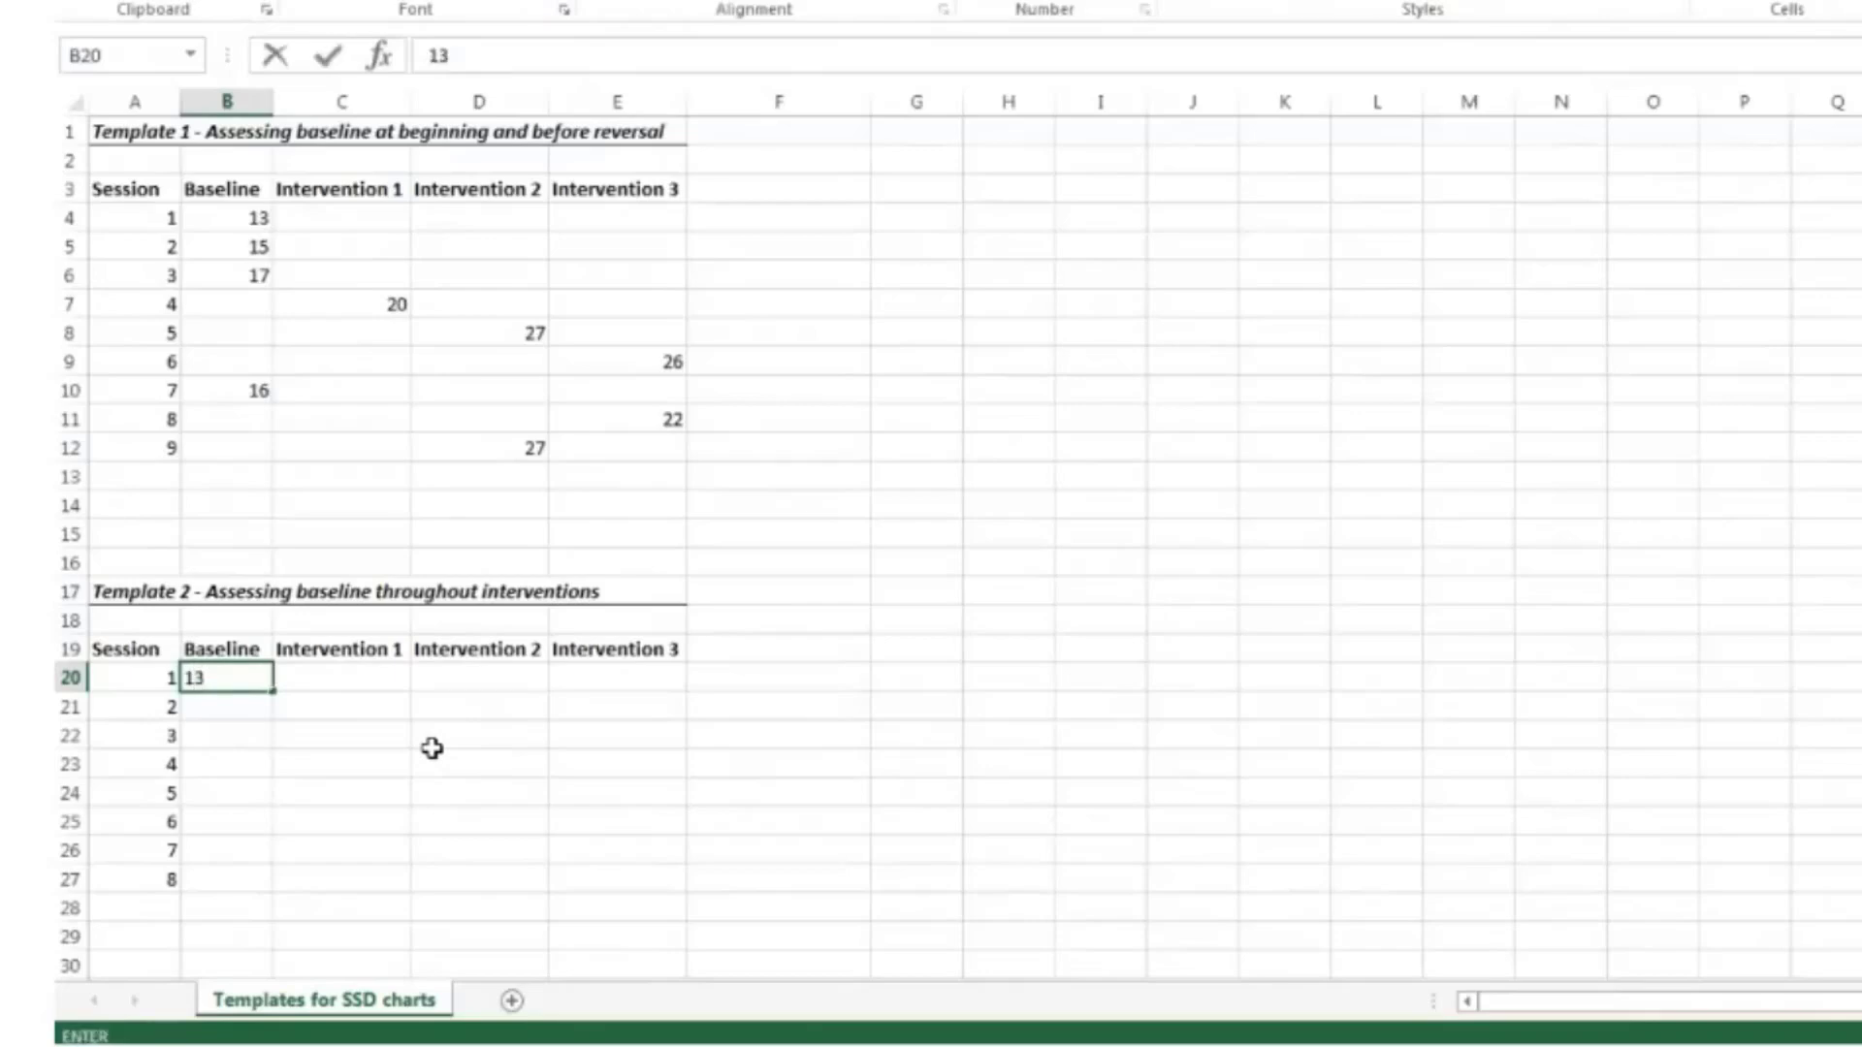
{"action": "key", "text": "Return"}
{"action": "type", "text": "15"}
{"action": "key", "text": "Return"}
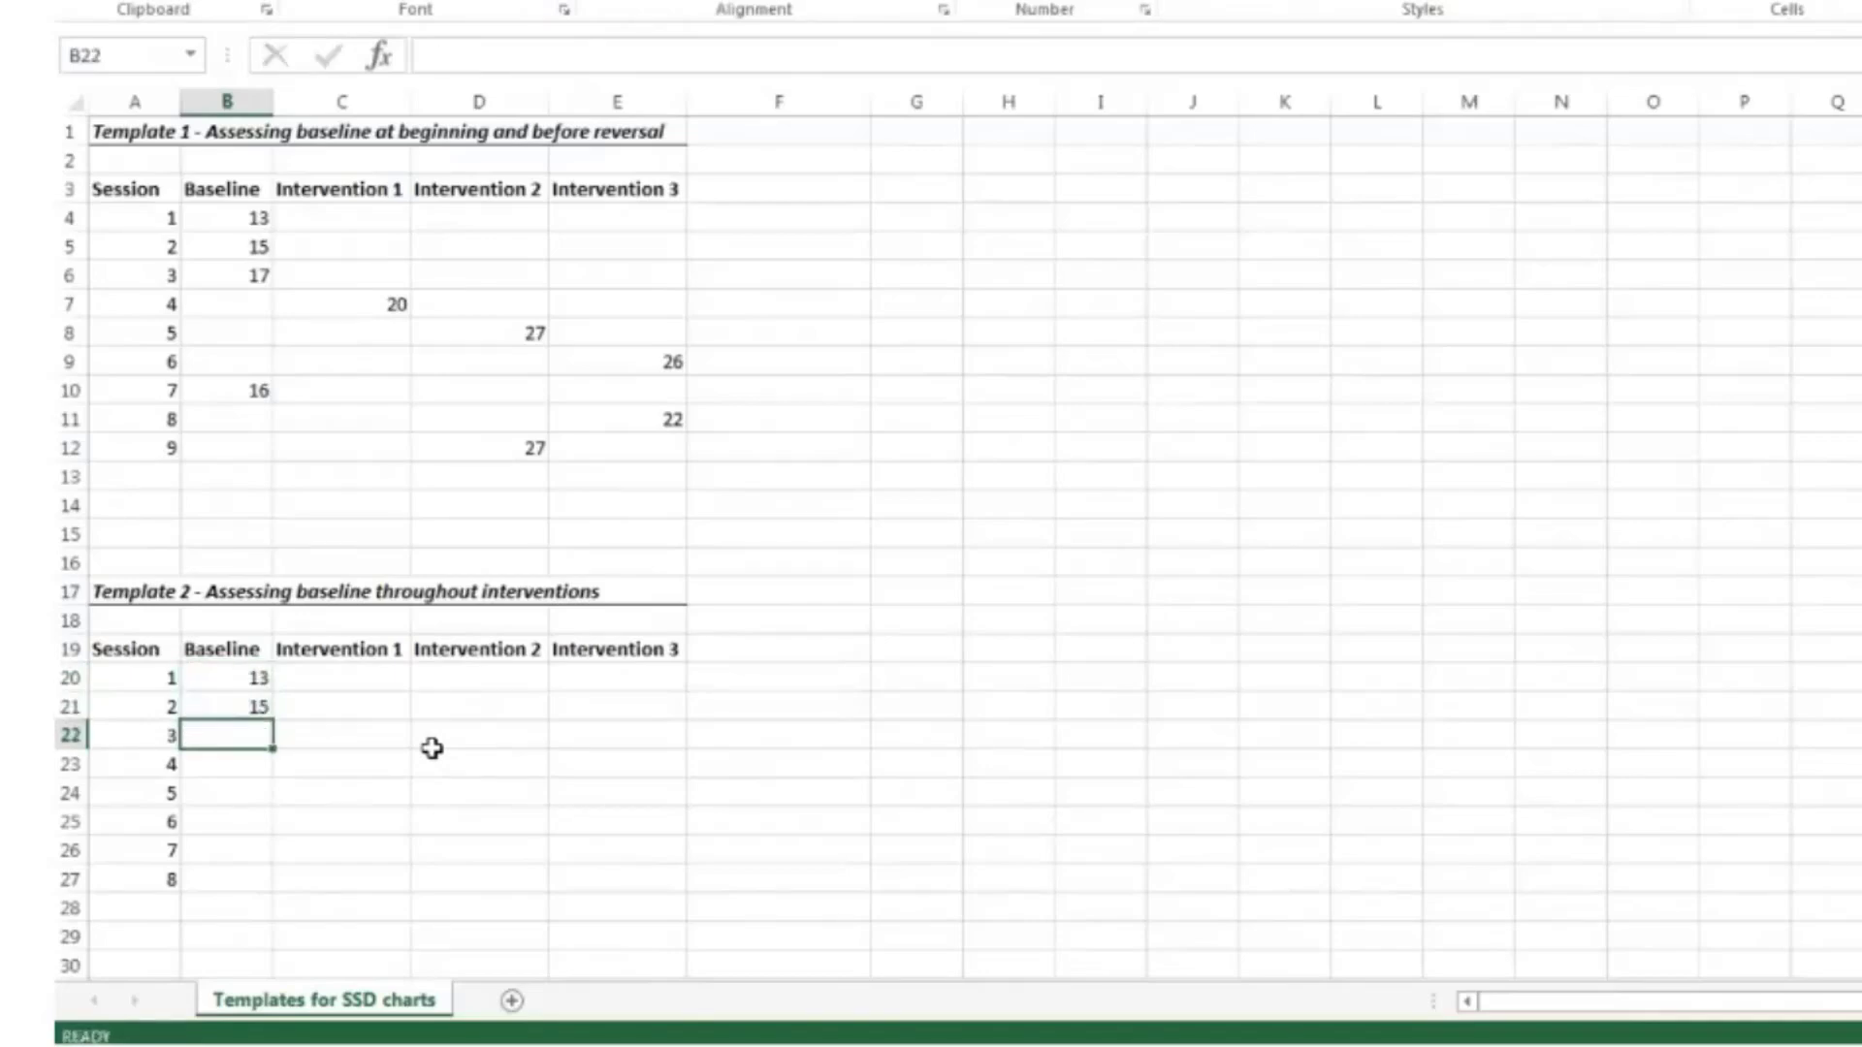
{"action": "type", "text": "17"}
{"action": "key", "text": "Return"}
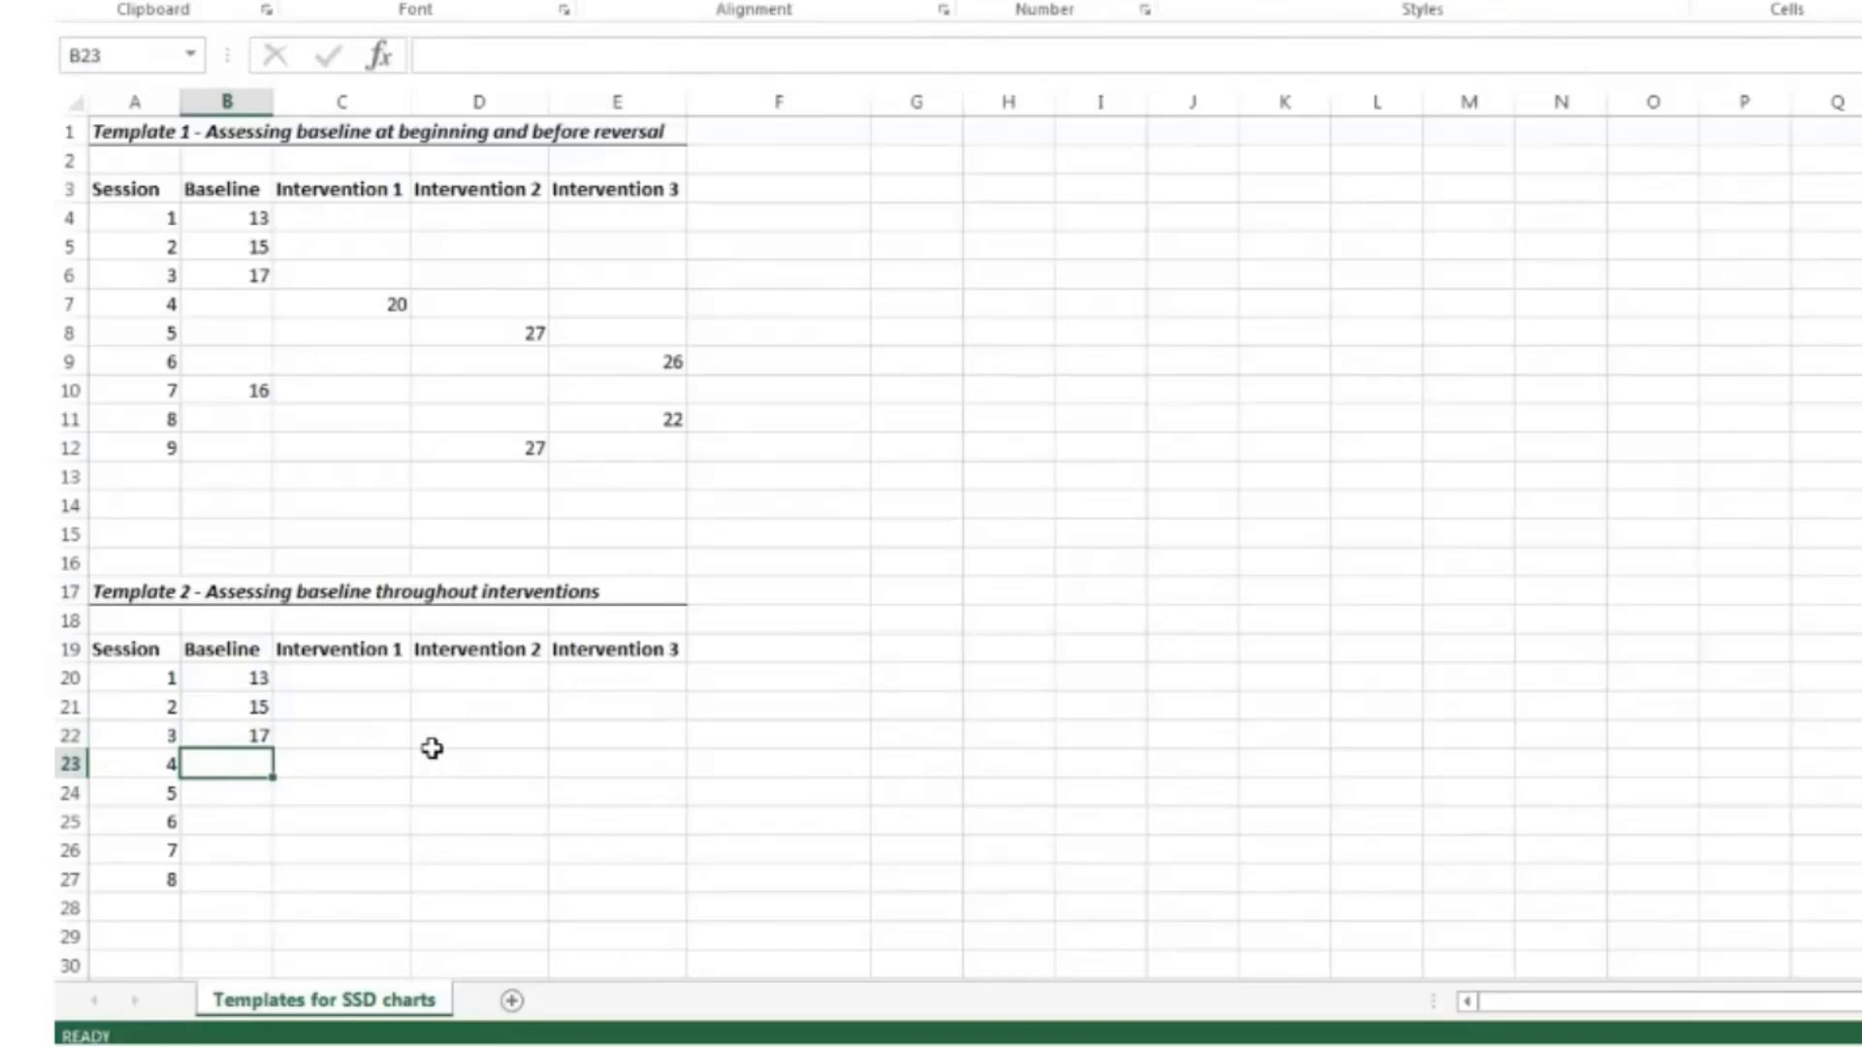
Enter a baseline of 17 and an Intervention 1 score of 20 for session 4 in Template 2
{"action": "left_click", "coordinate": [431, 747]}
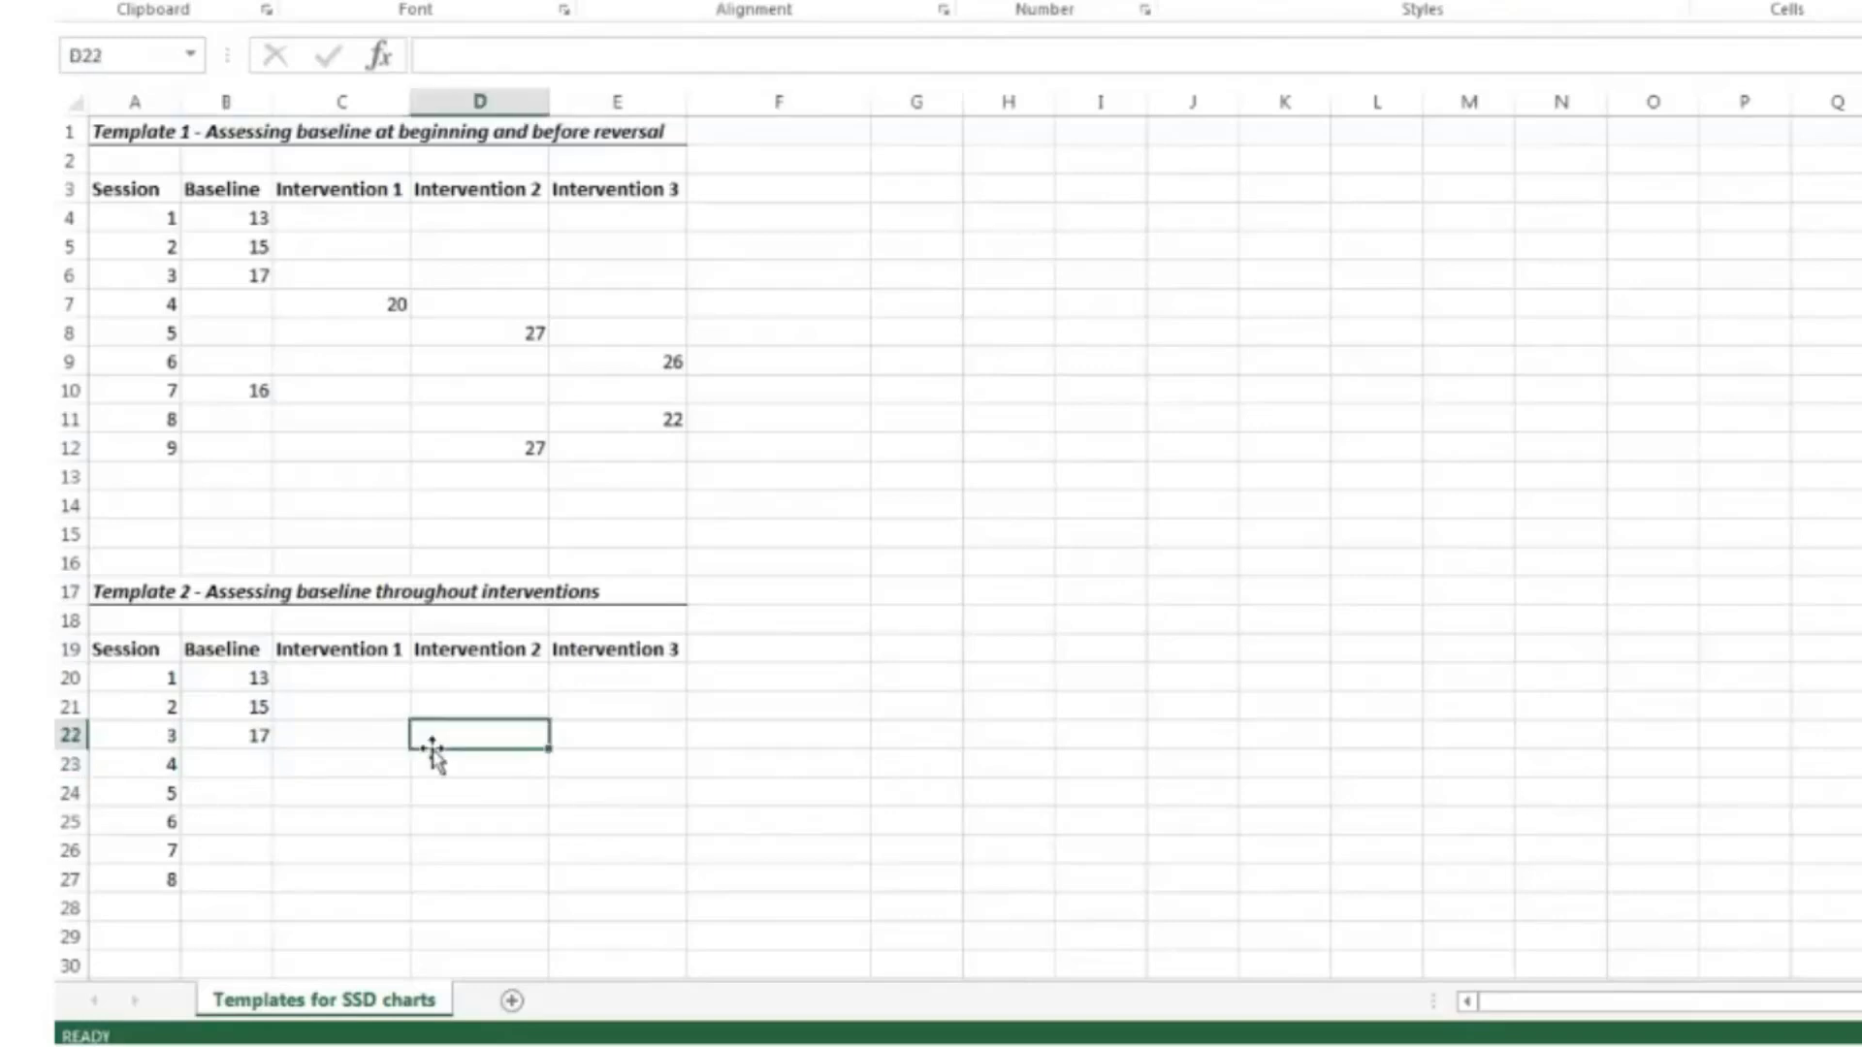
{"action": "key", "text": "Left"}
{"action": "key", "text": "Down"}
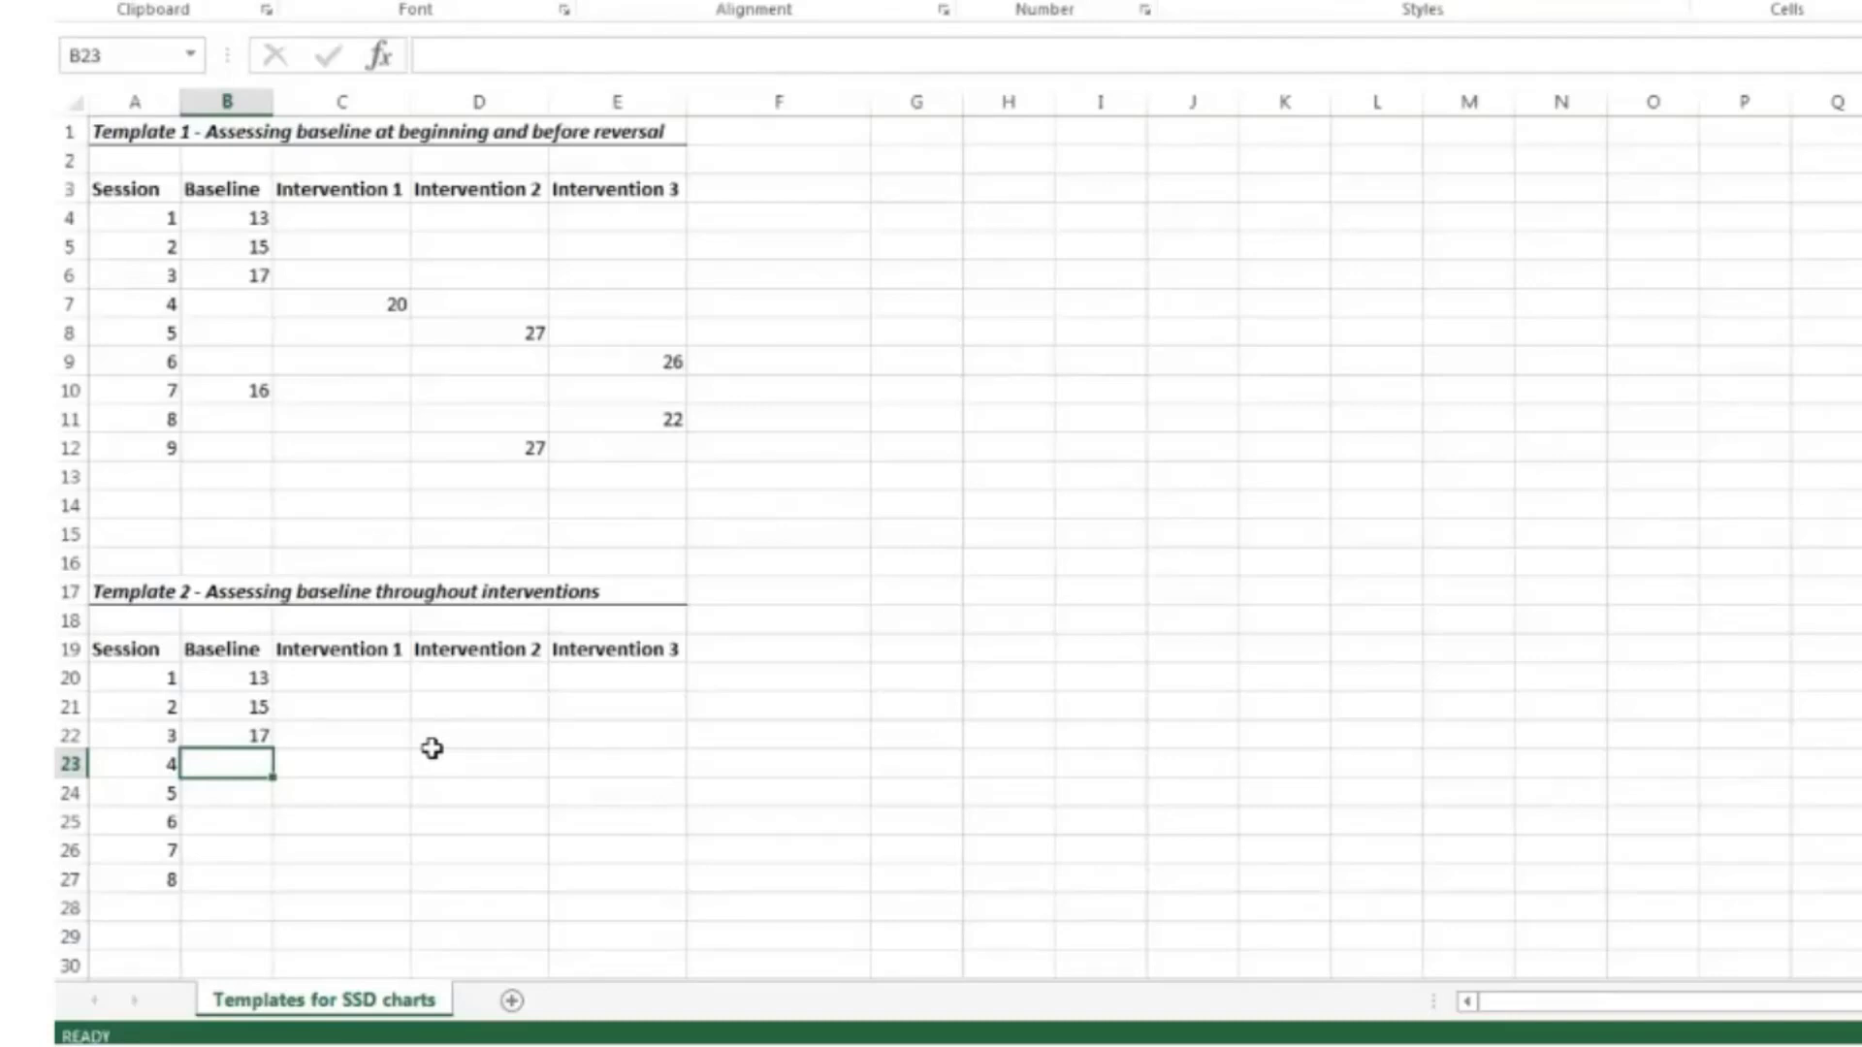
{"action": "type", "text": "17"}
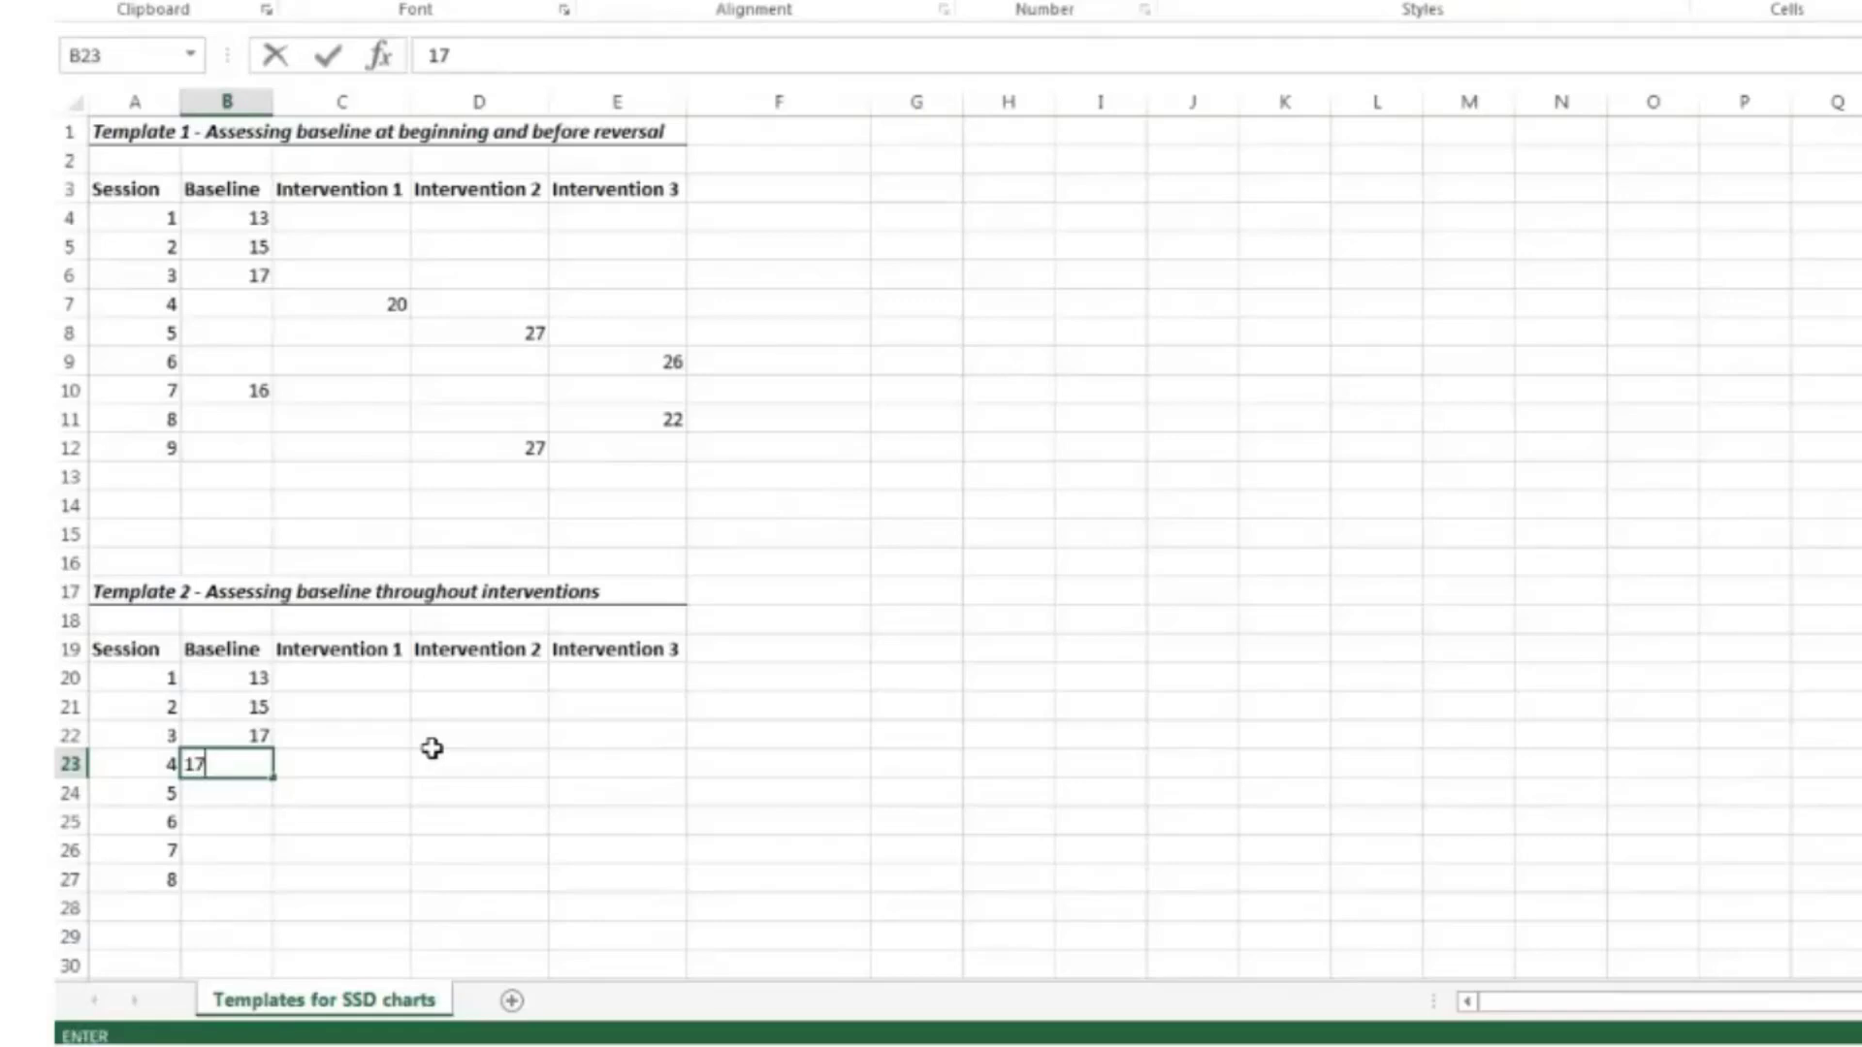
{"action": "key", "text": "Tab"}
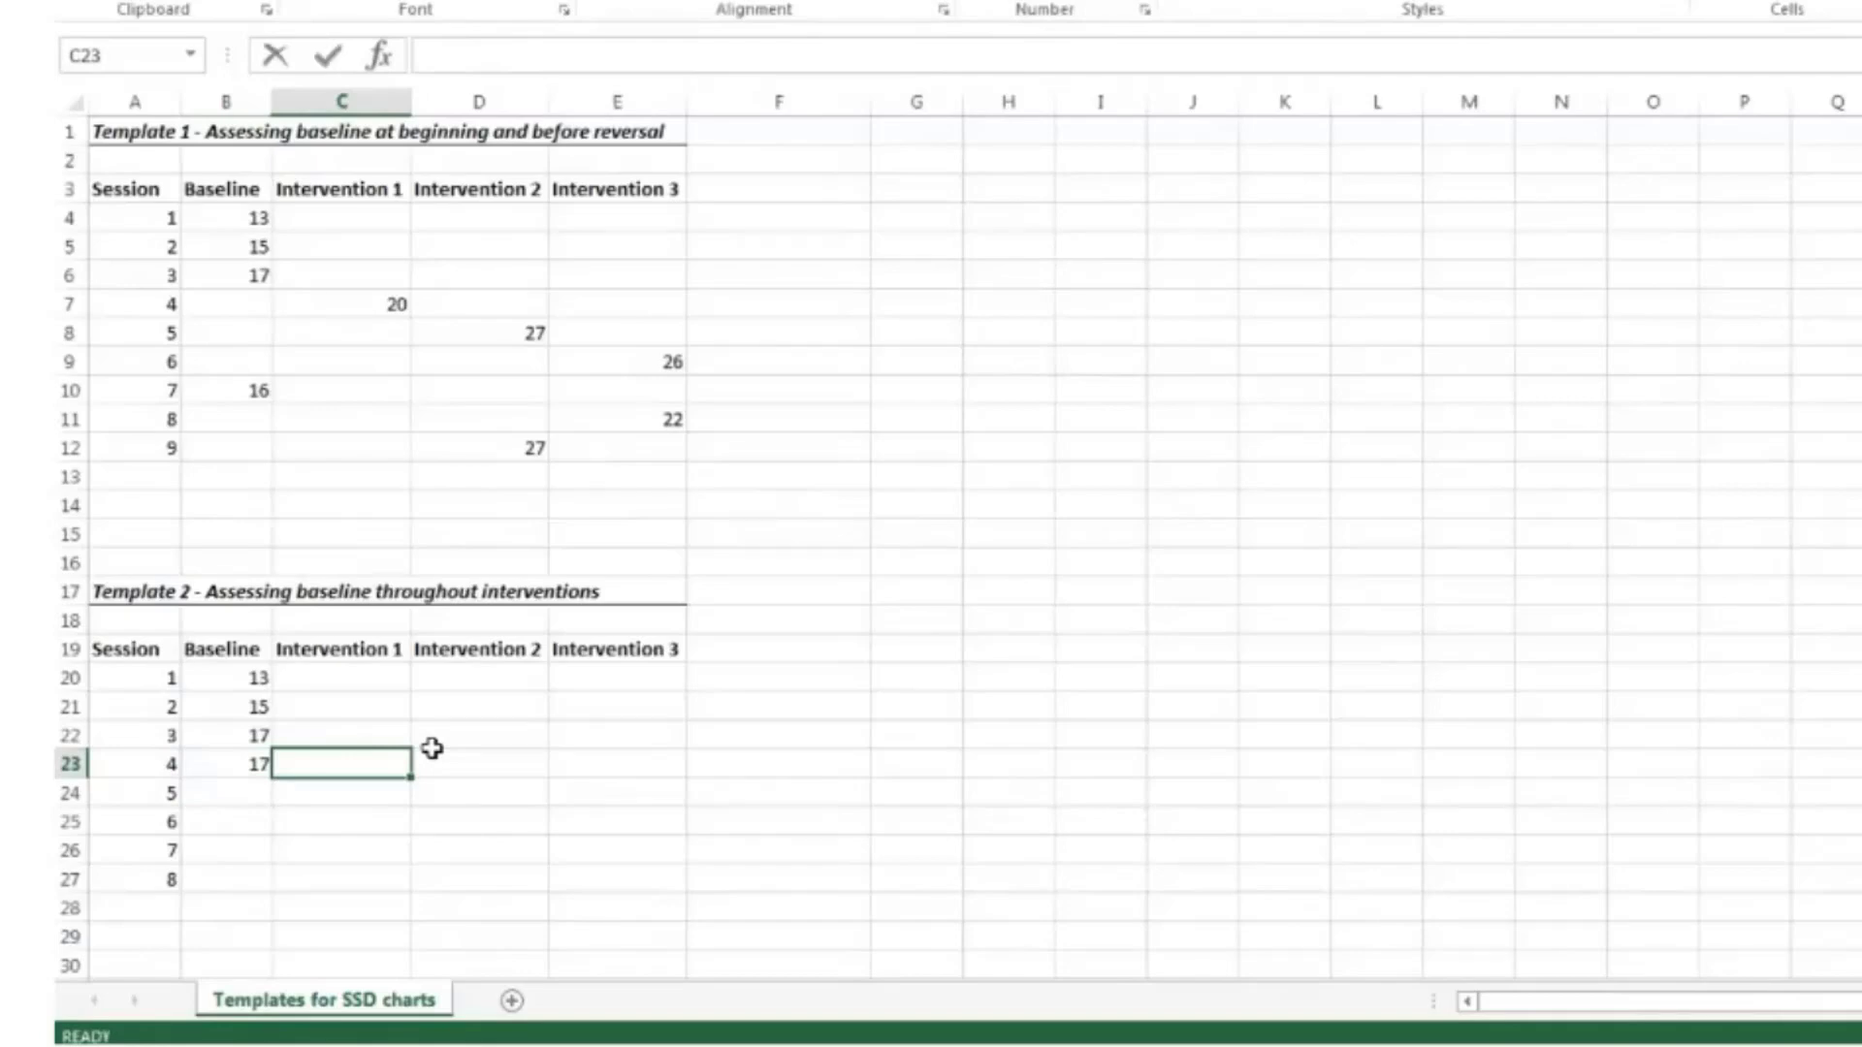
{"action": "type", "text": "20"}
{"action": "key", "text": "Return"}
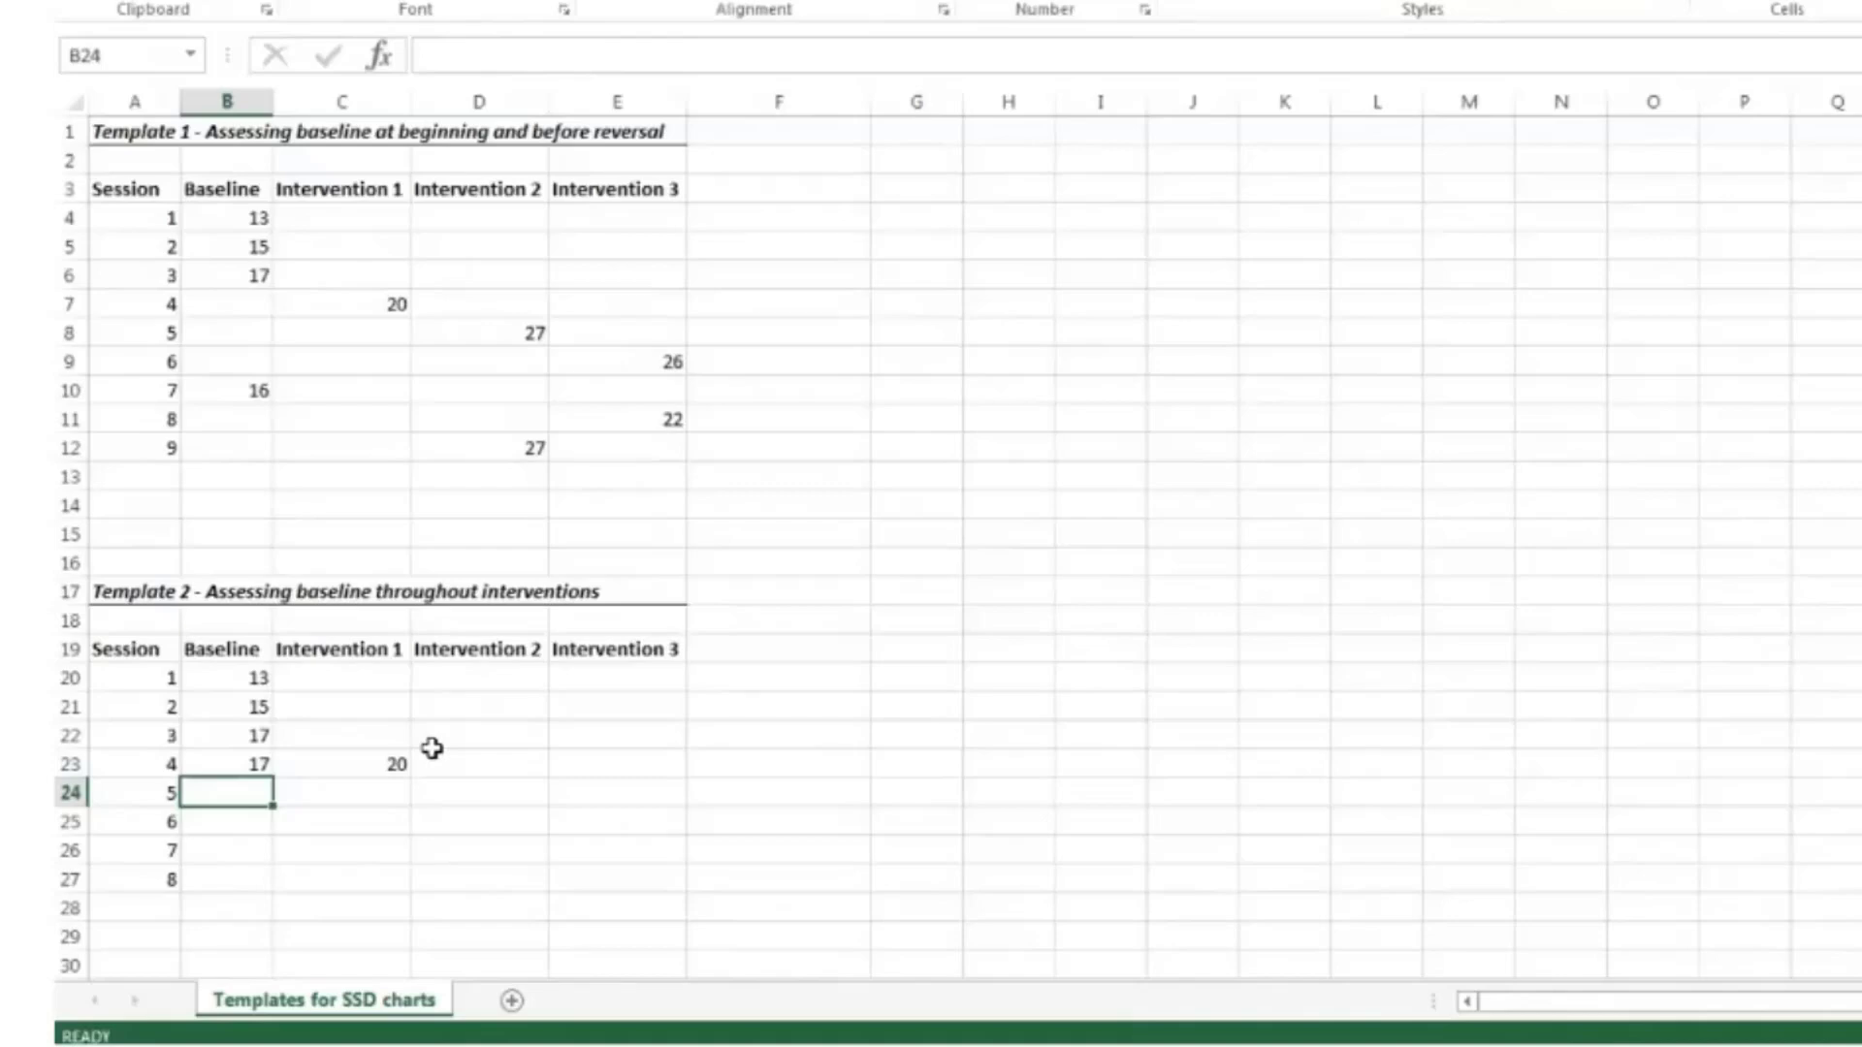
Enter a baseline of 16 and an Intervention 2 score of 27 for session 5 in Template 2
{"action": "type", "text": "16"}
{"action": "key", "text": "Tab"}
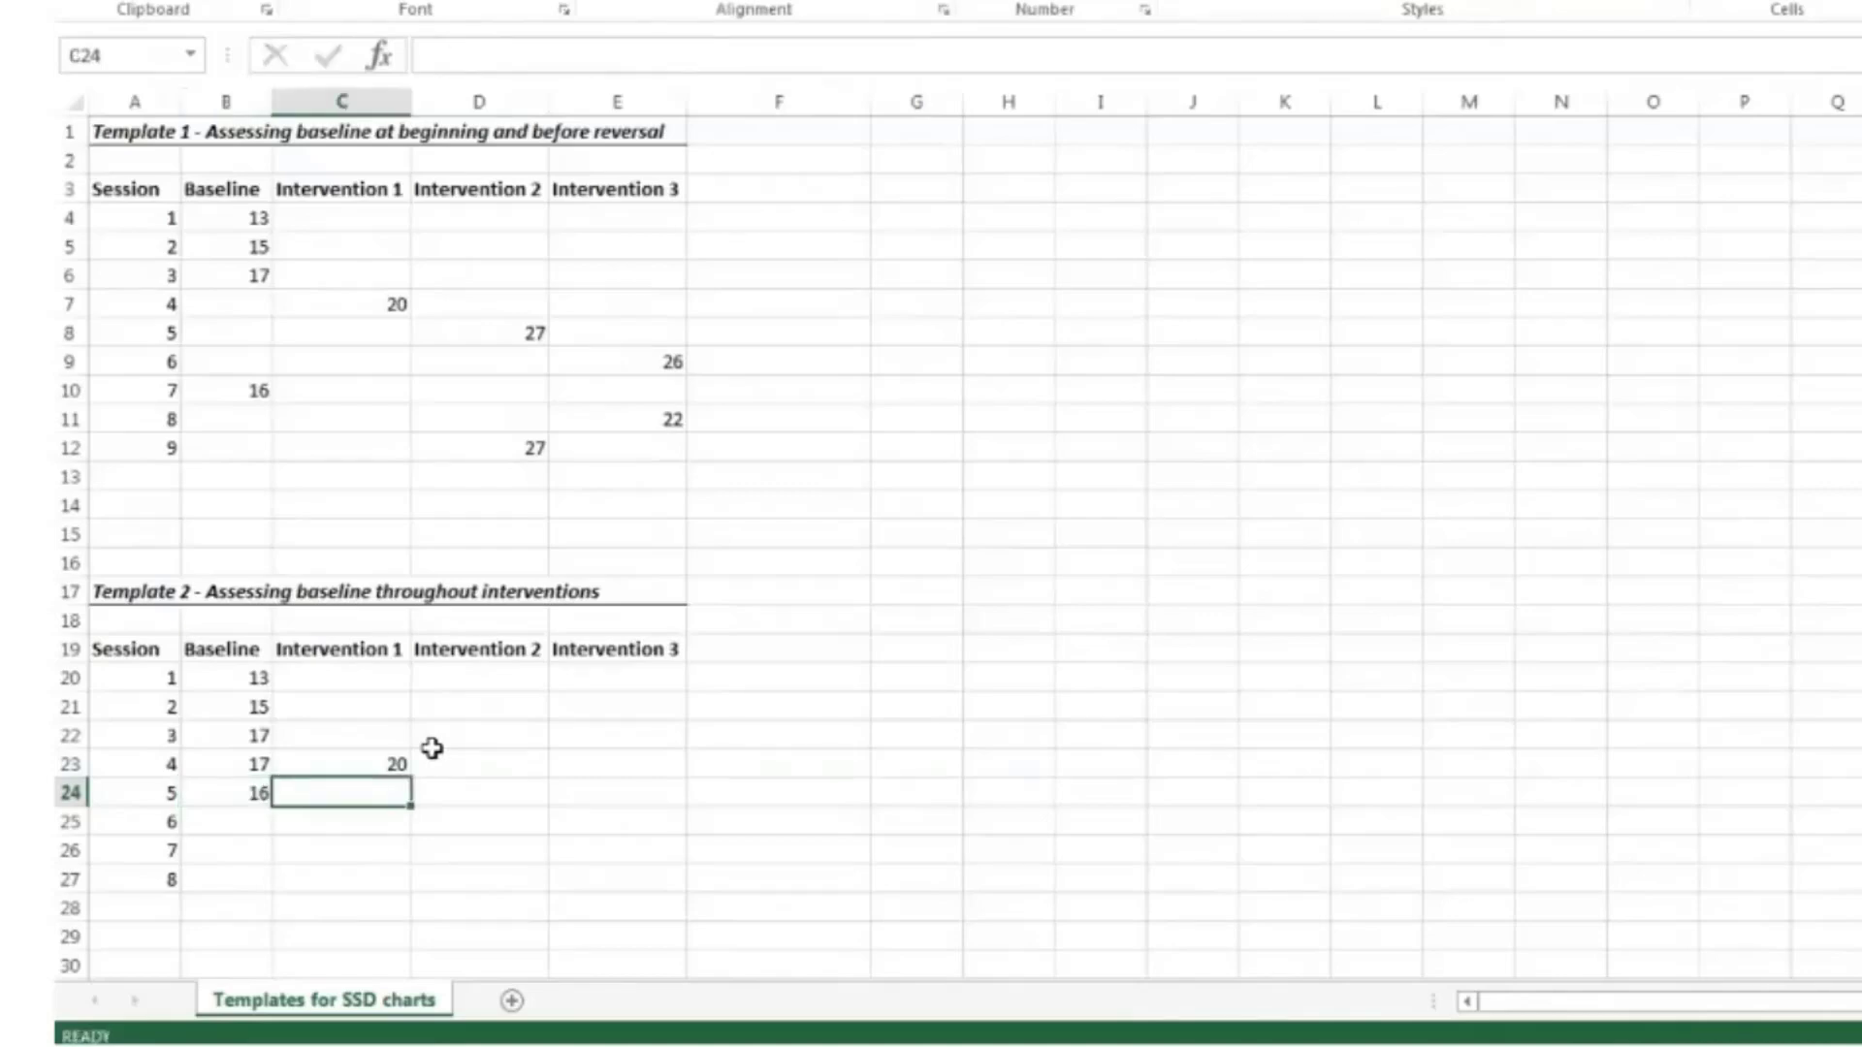
{"action": "left_click", "coordinate": [491, 793]}
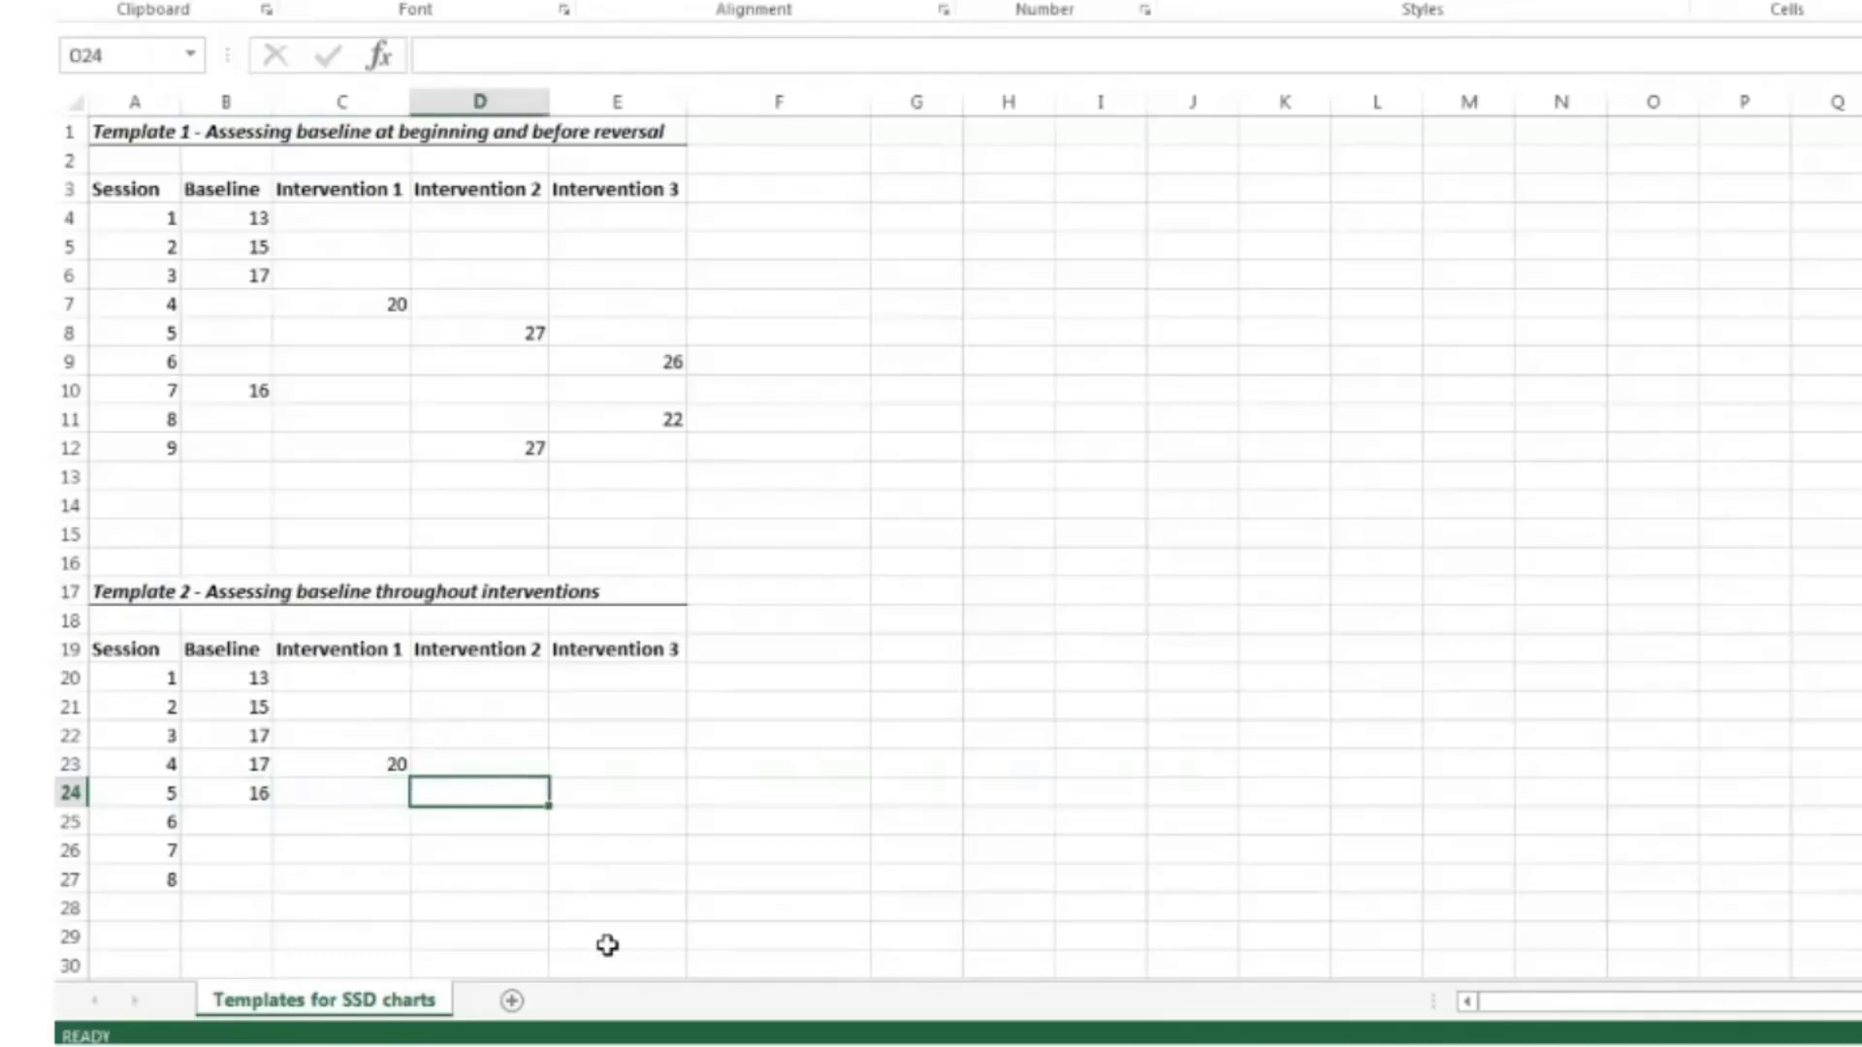
{"action": "scroll", "coordinate": [607, 945], "scroll_direction": "down", "scroll_amount": 1}
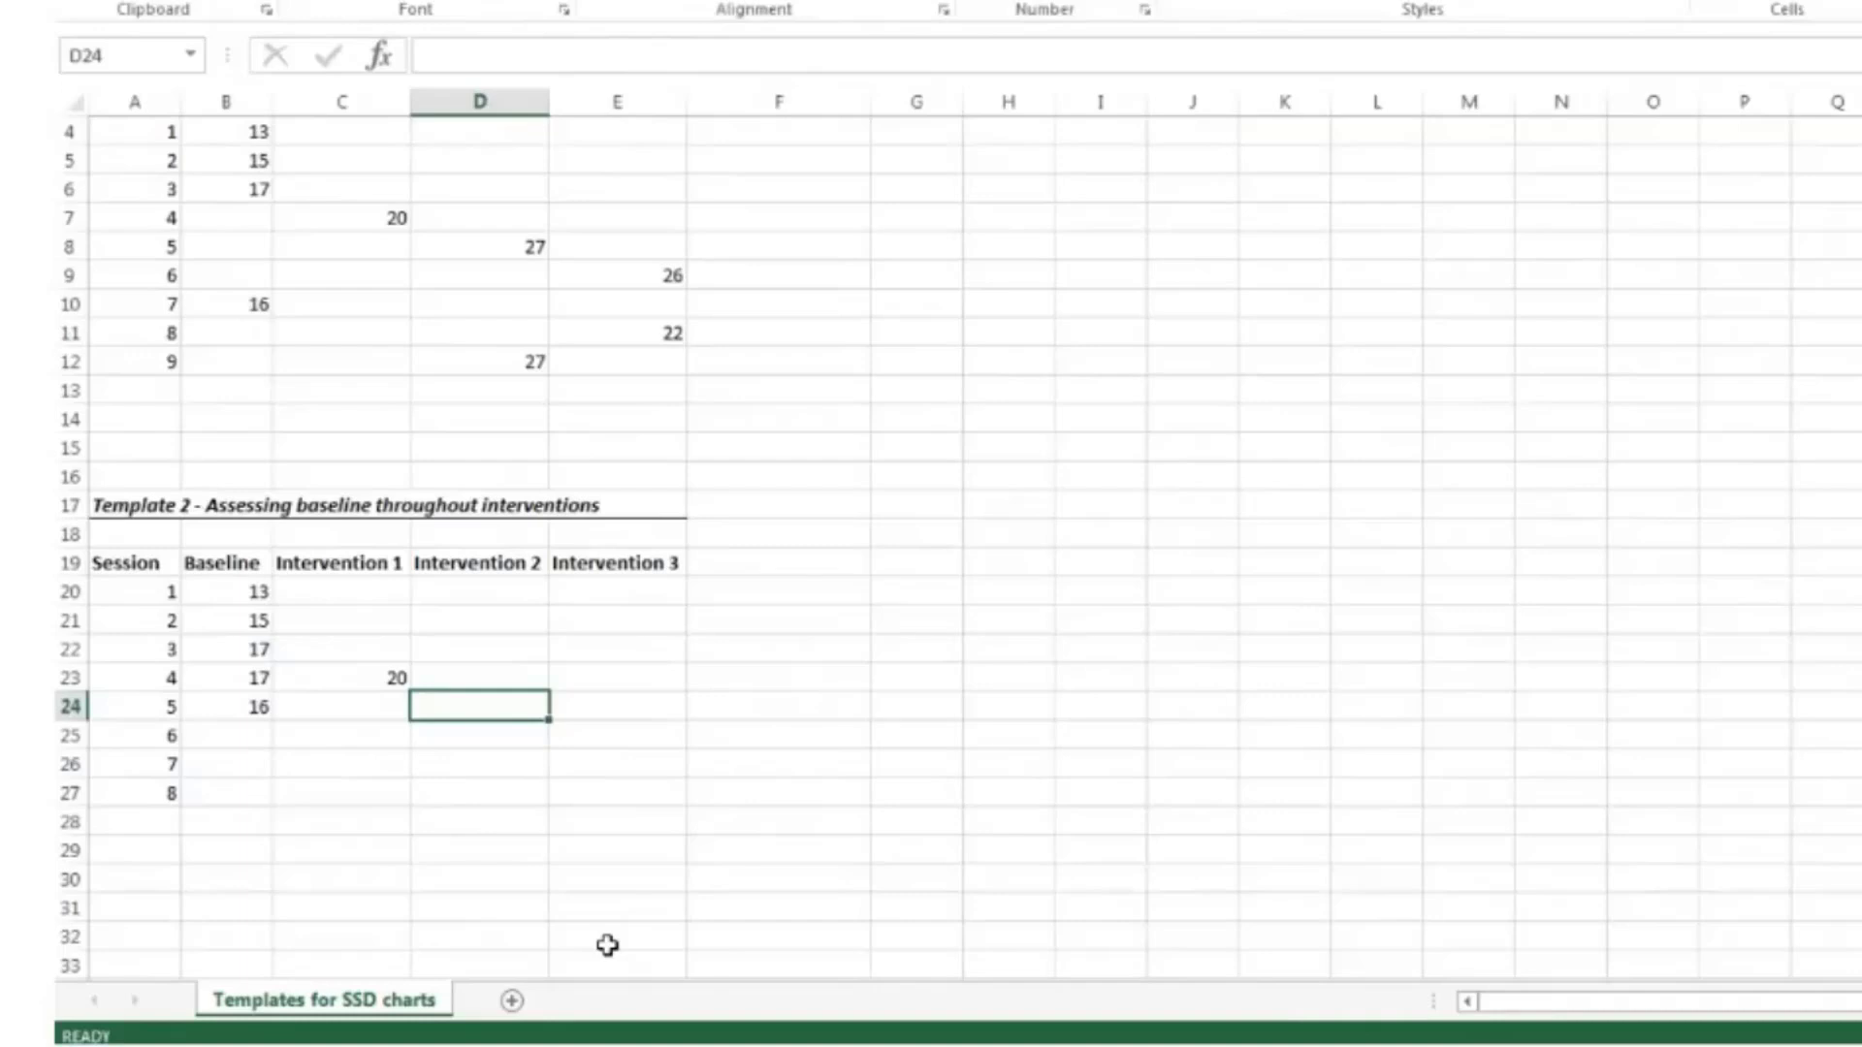
{"action": "type", "text": "27"}
{"action": "key", "text": "Return"}
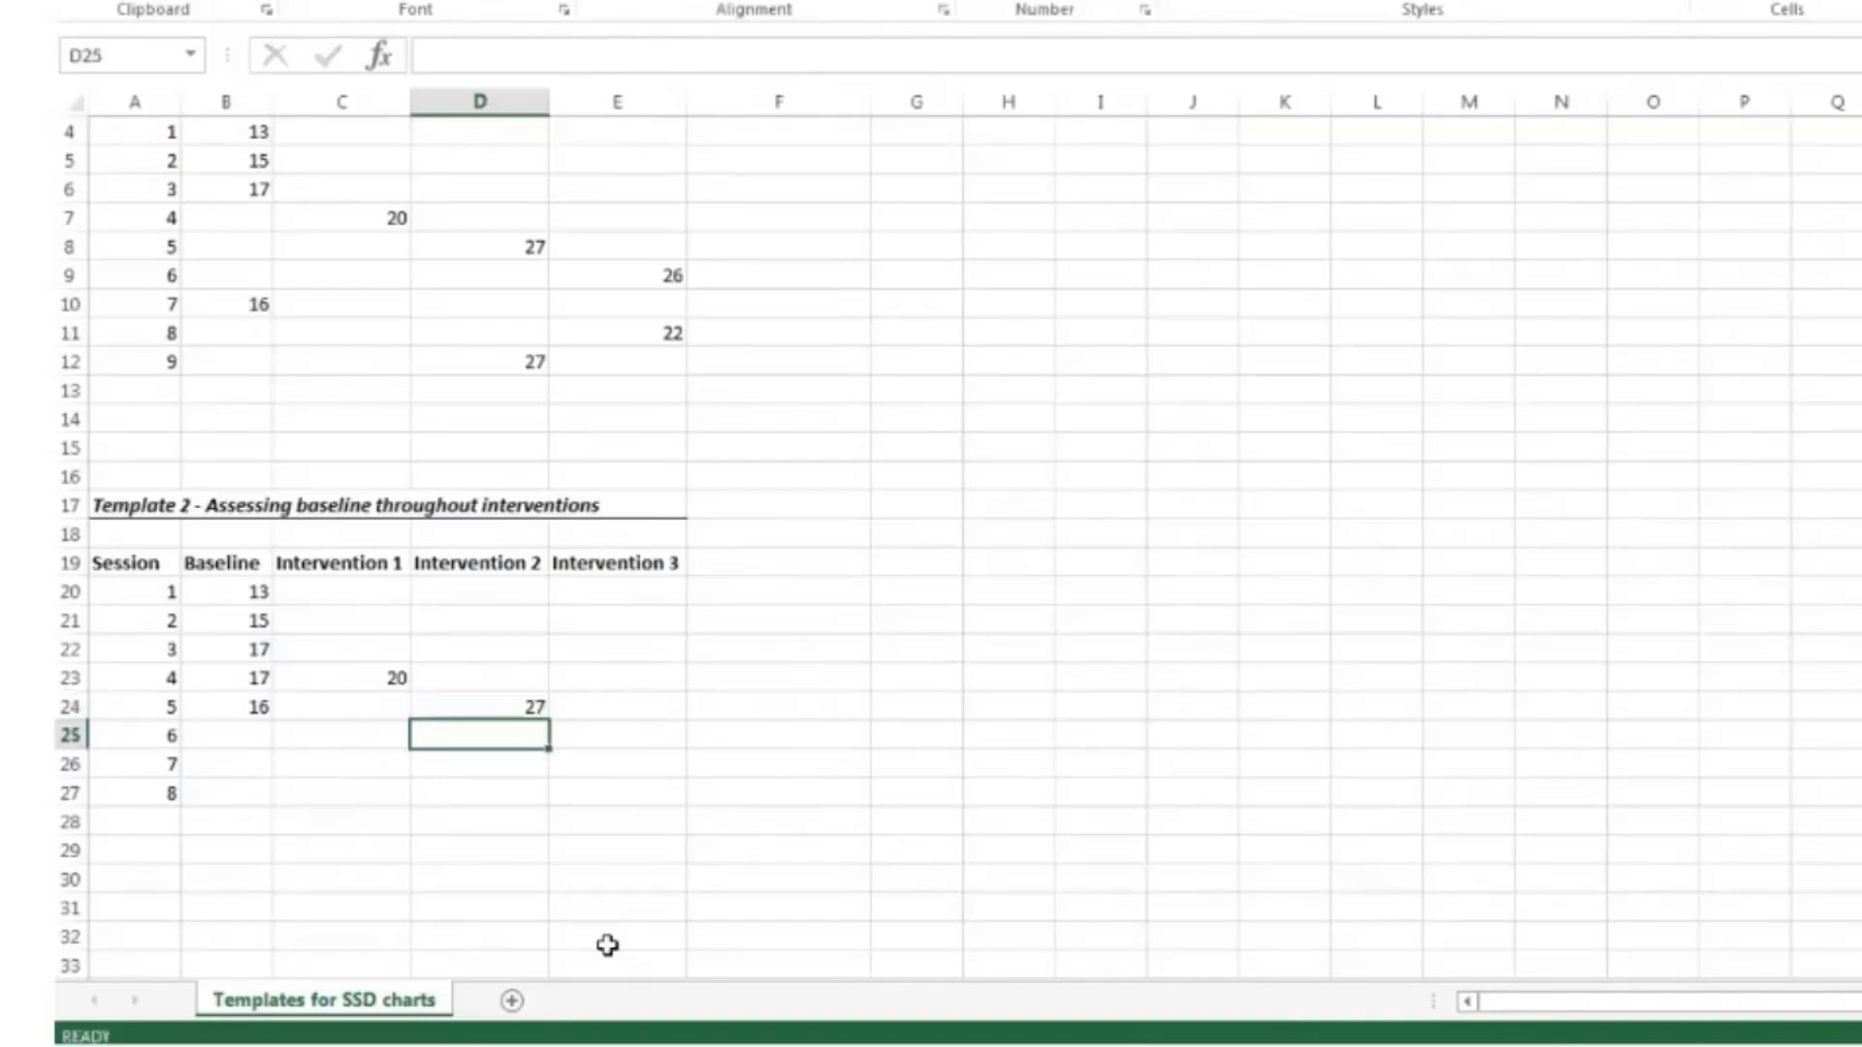
Enter a baseline of 15 and an Intervention 3 score of 26 for session 6 in Template 2
{"action": "key", "text": "Left"}
{"action": "key", "text": "Left"}
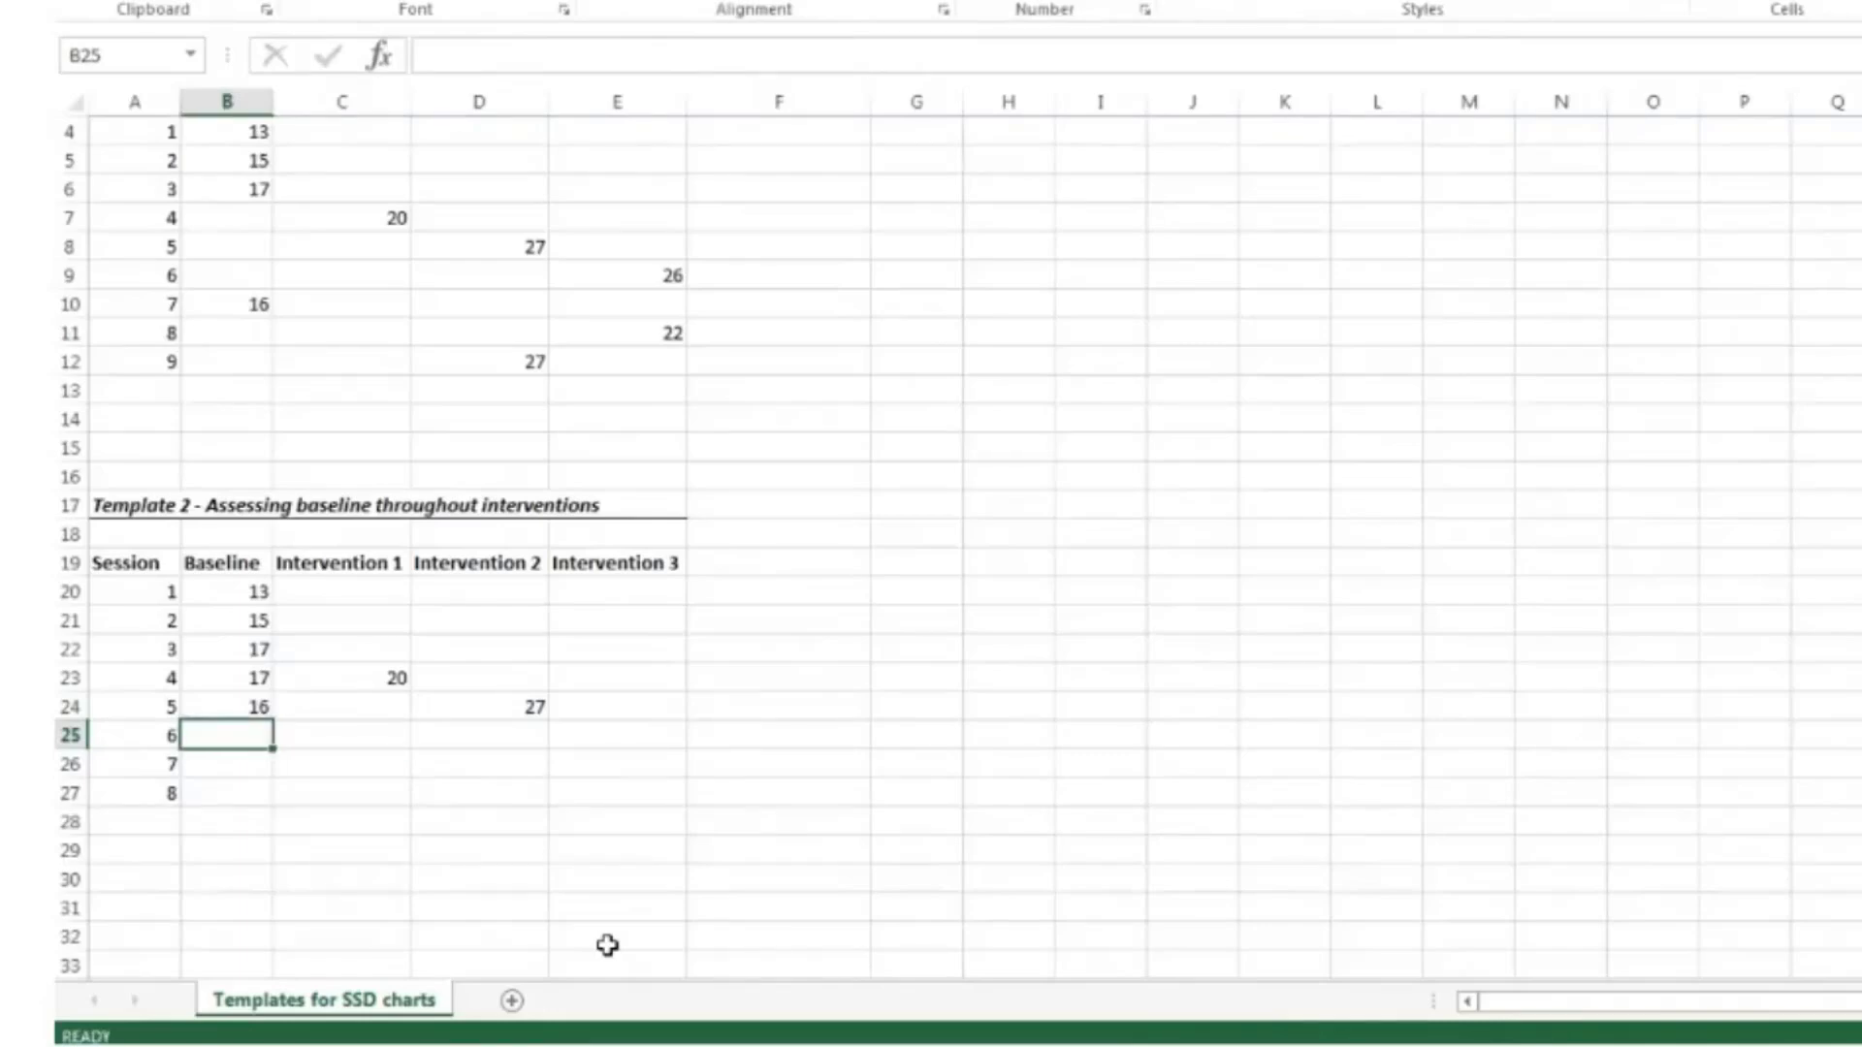
{"action": "type", "text": "15"}
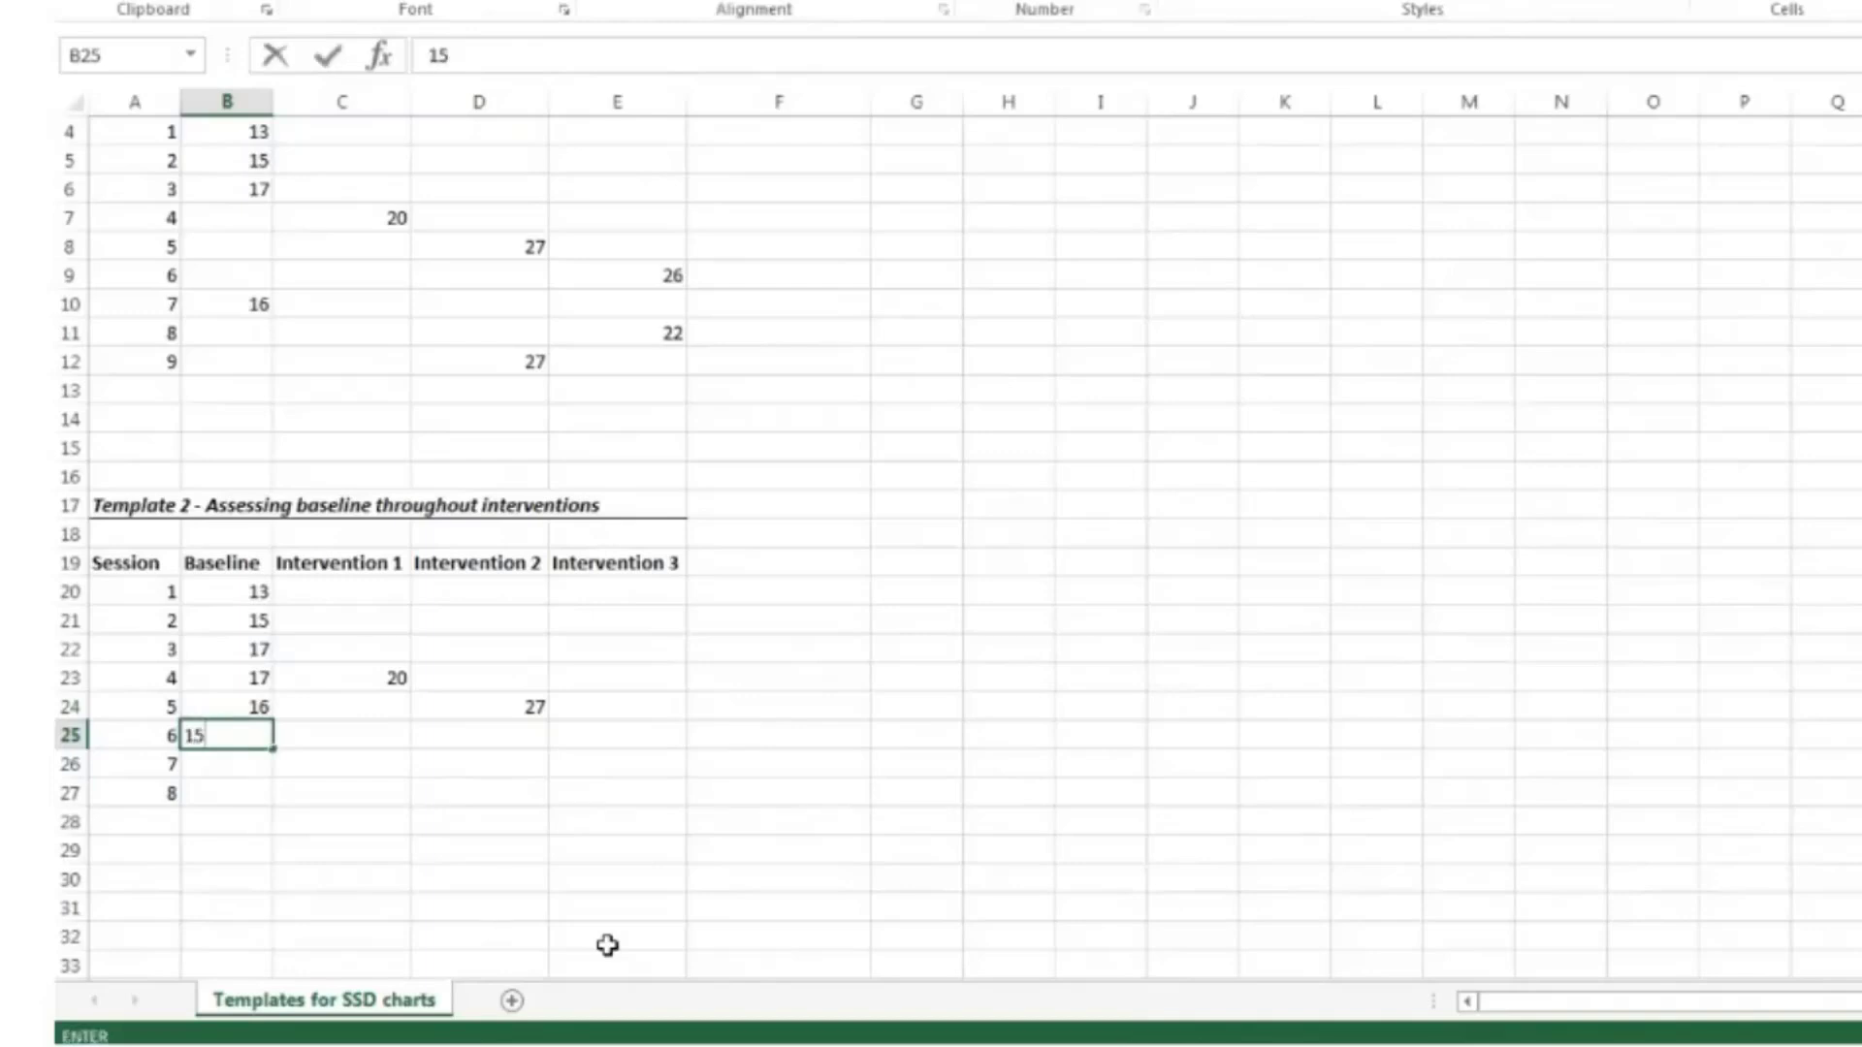
{"action": "key", "text": "Tab"}
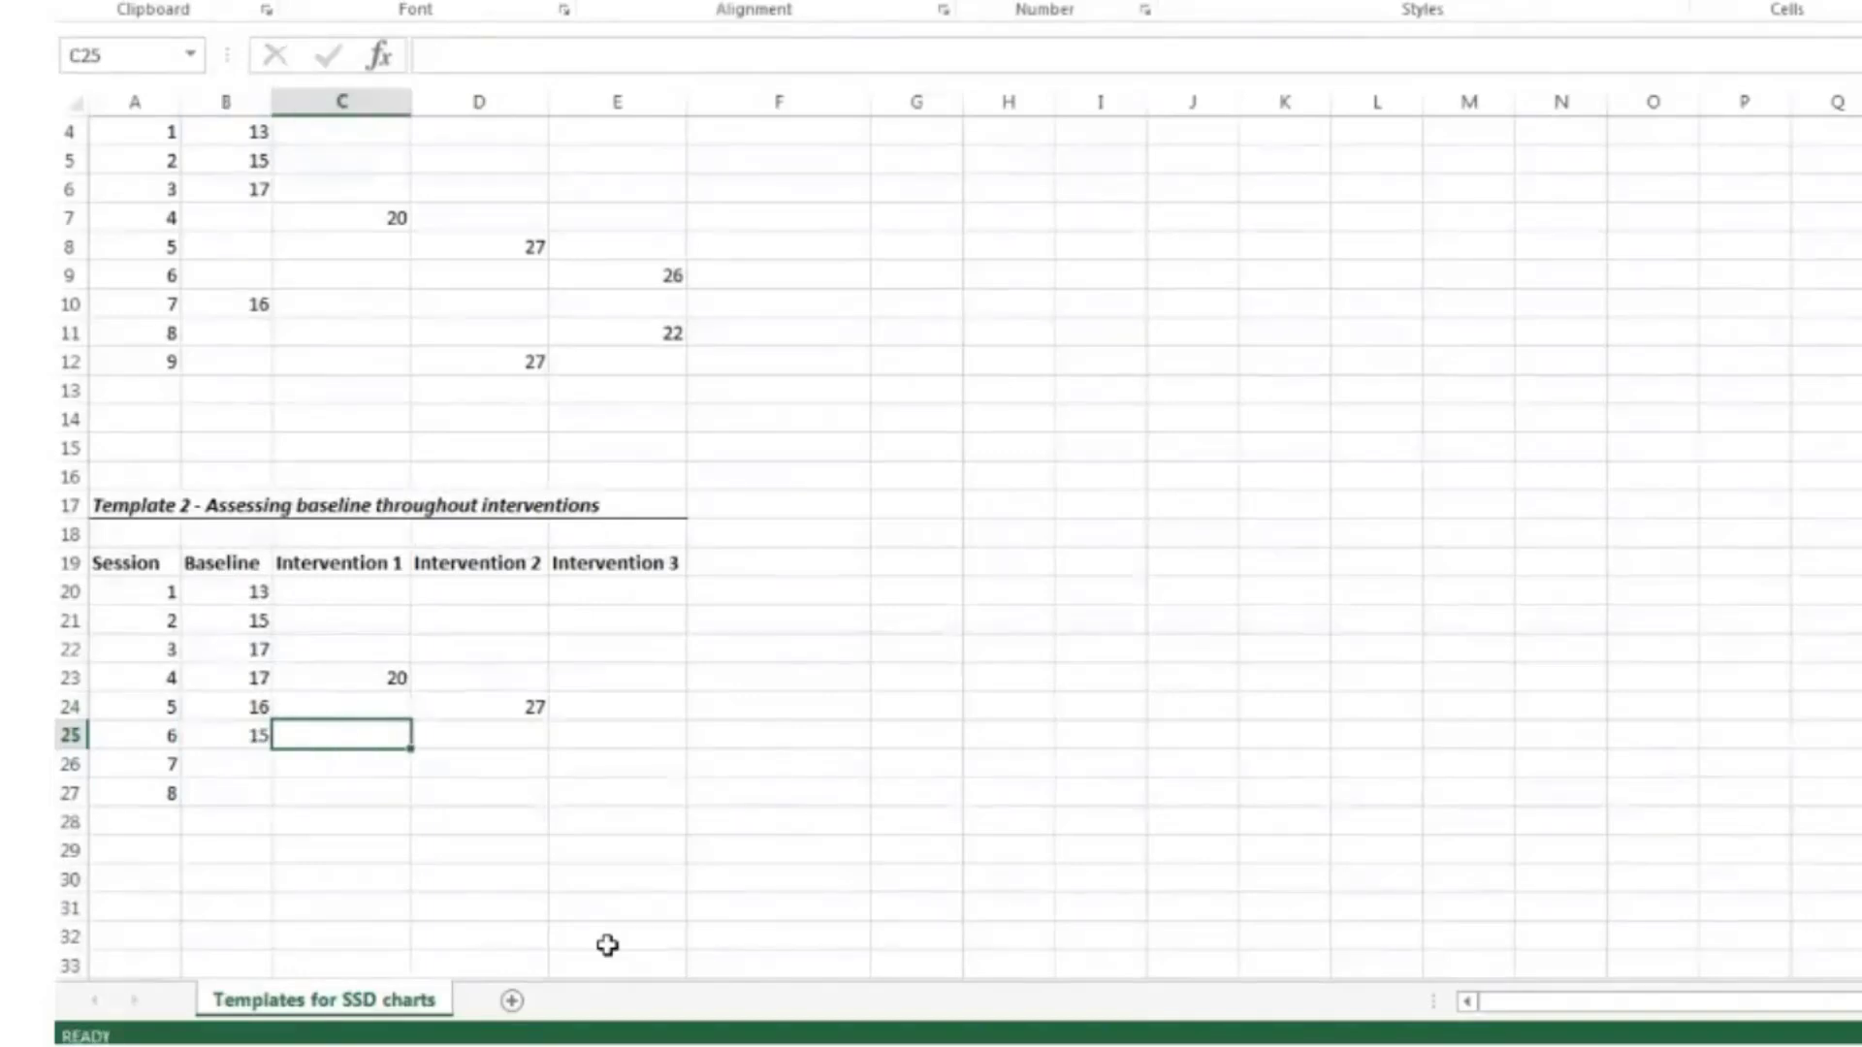
{"action": "key", "text": "Tab"}
{"action": "key", "text": "Tab"}
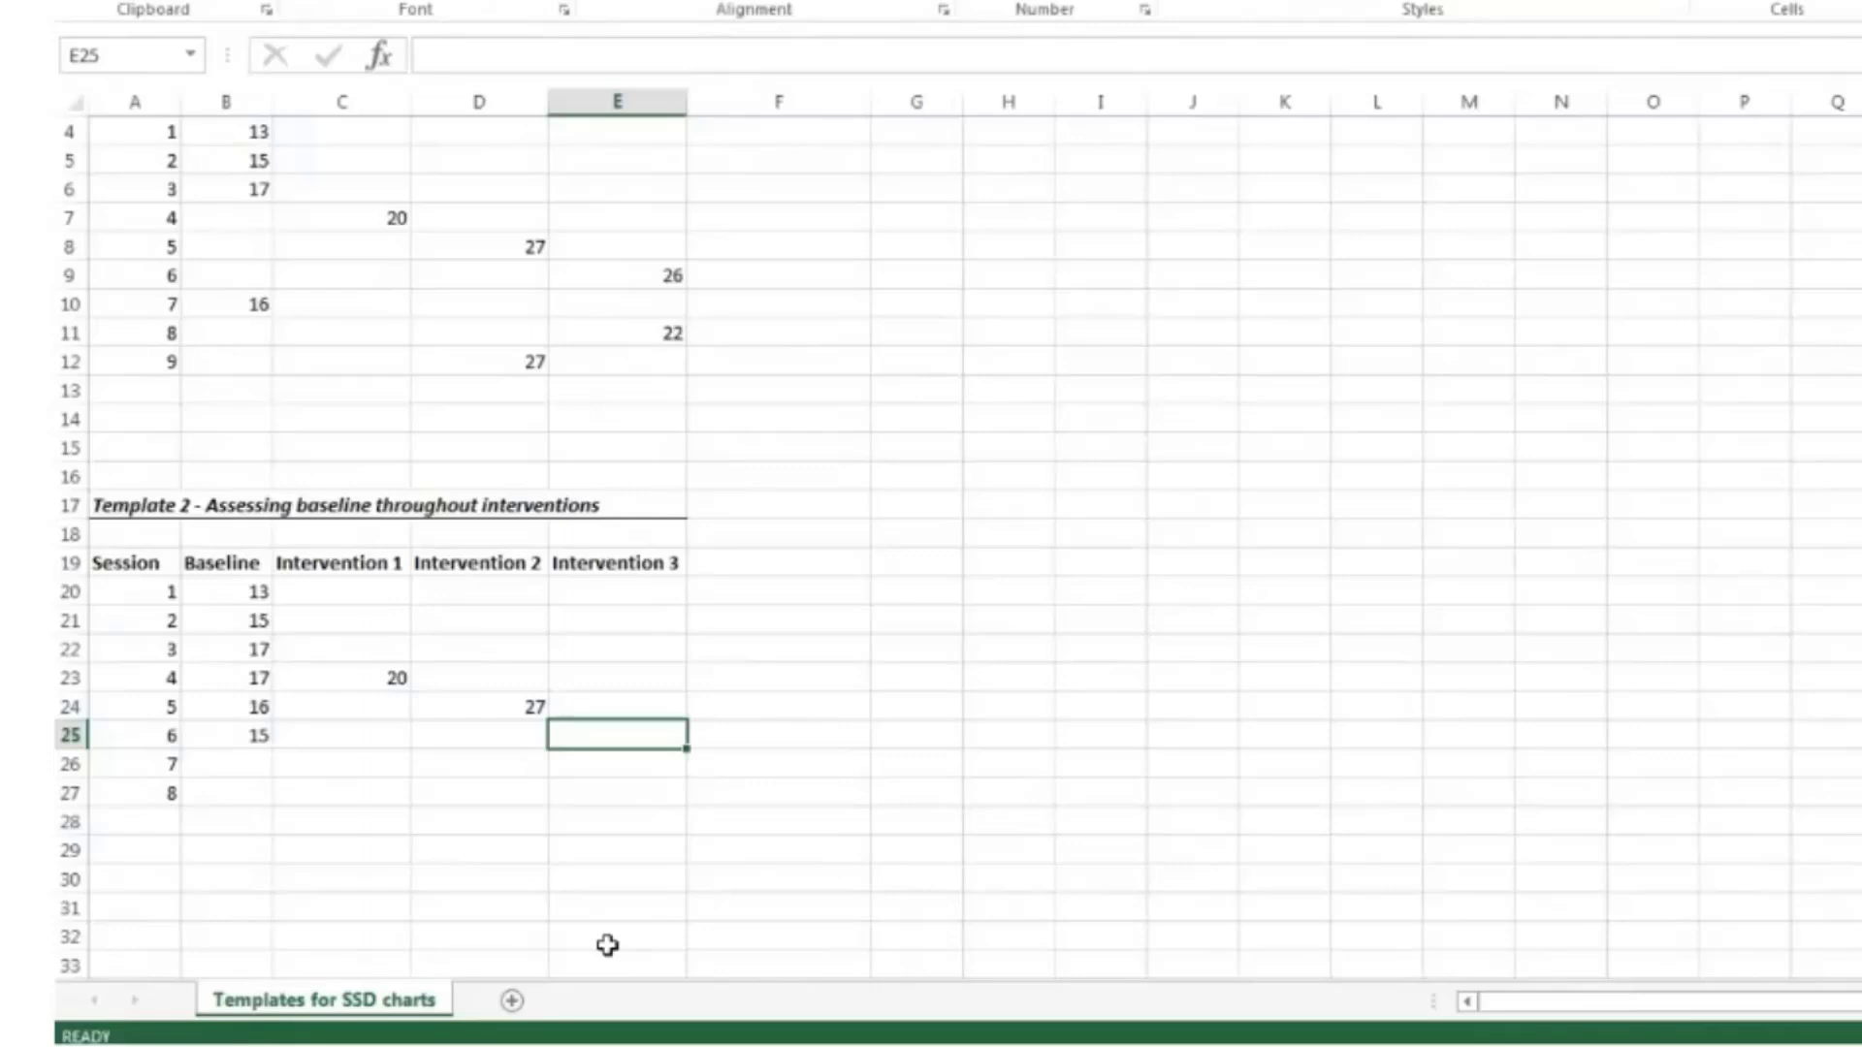
{"action": "type", "text": "26"}
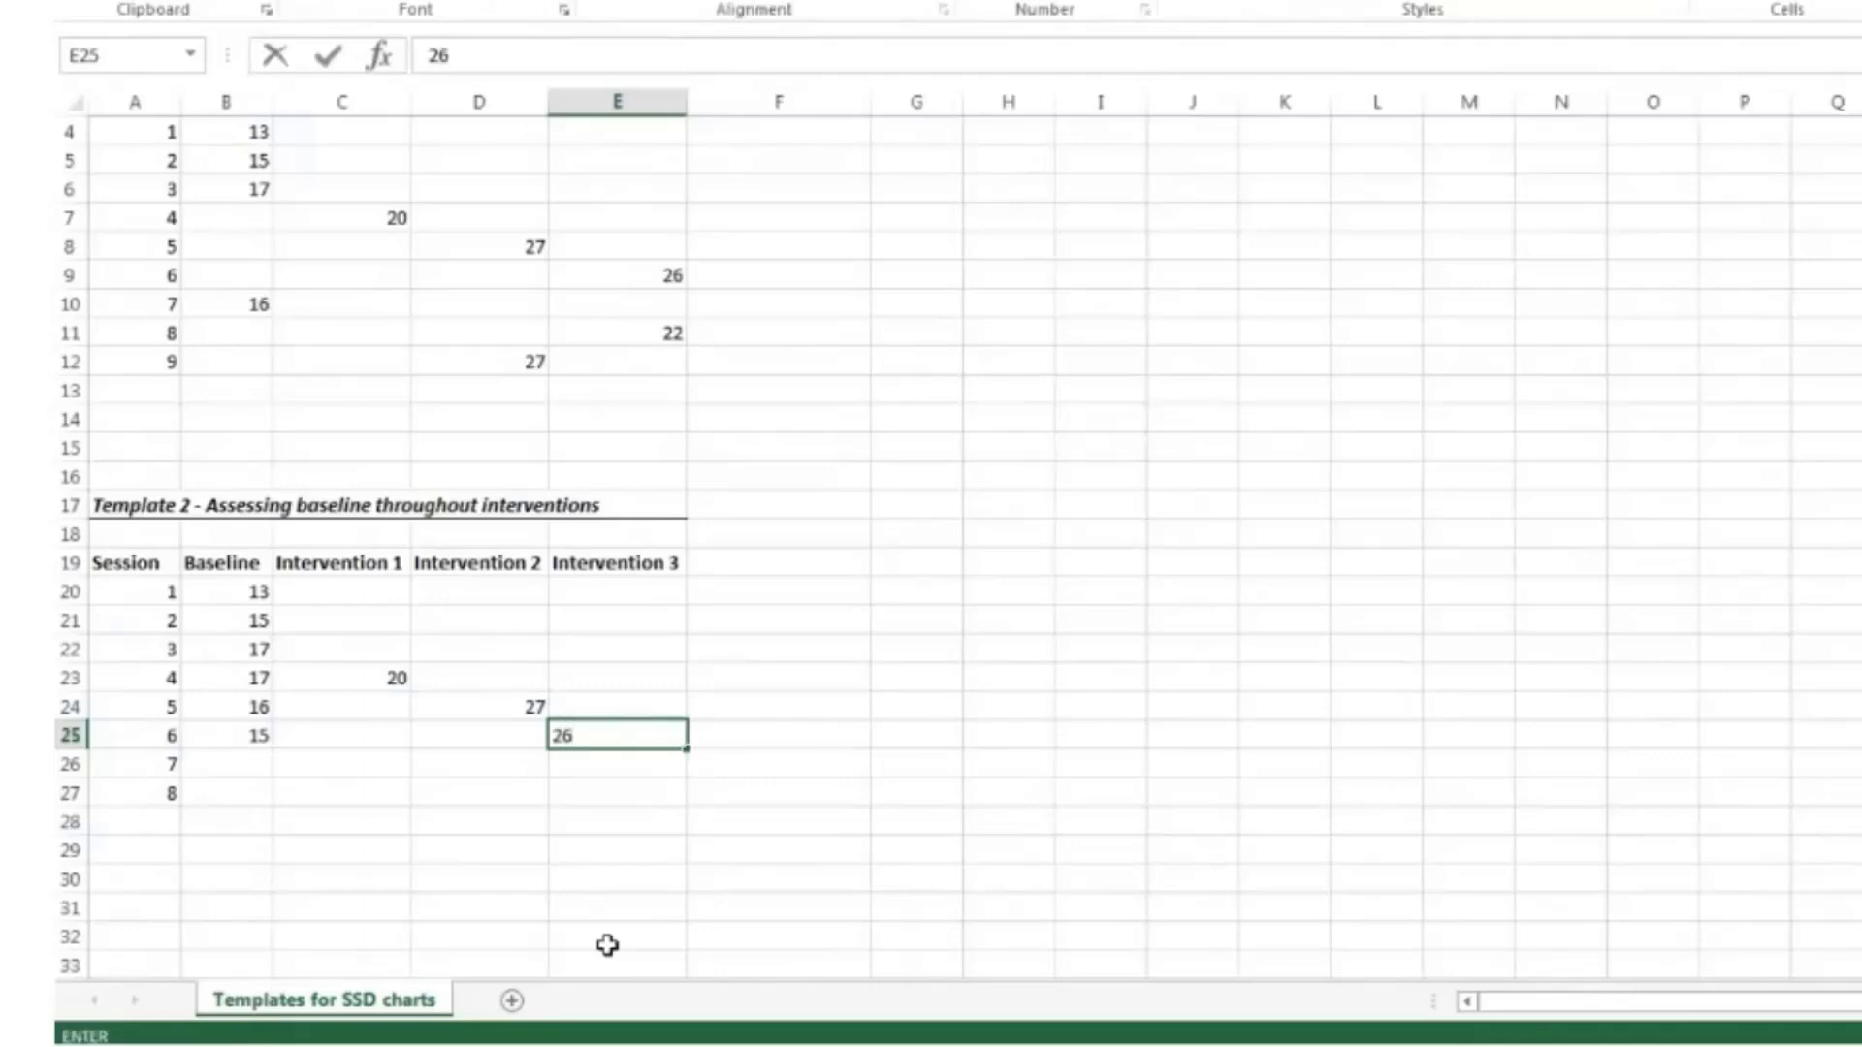
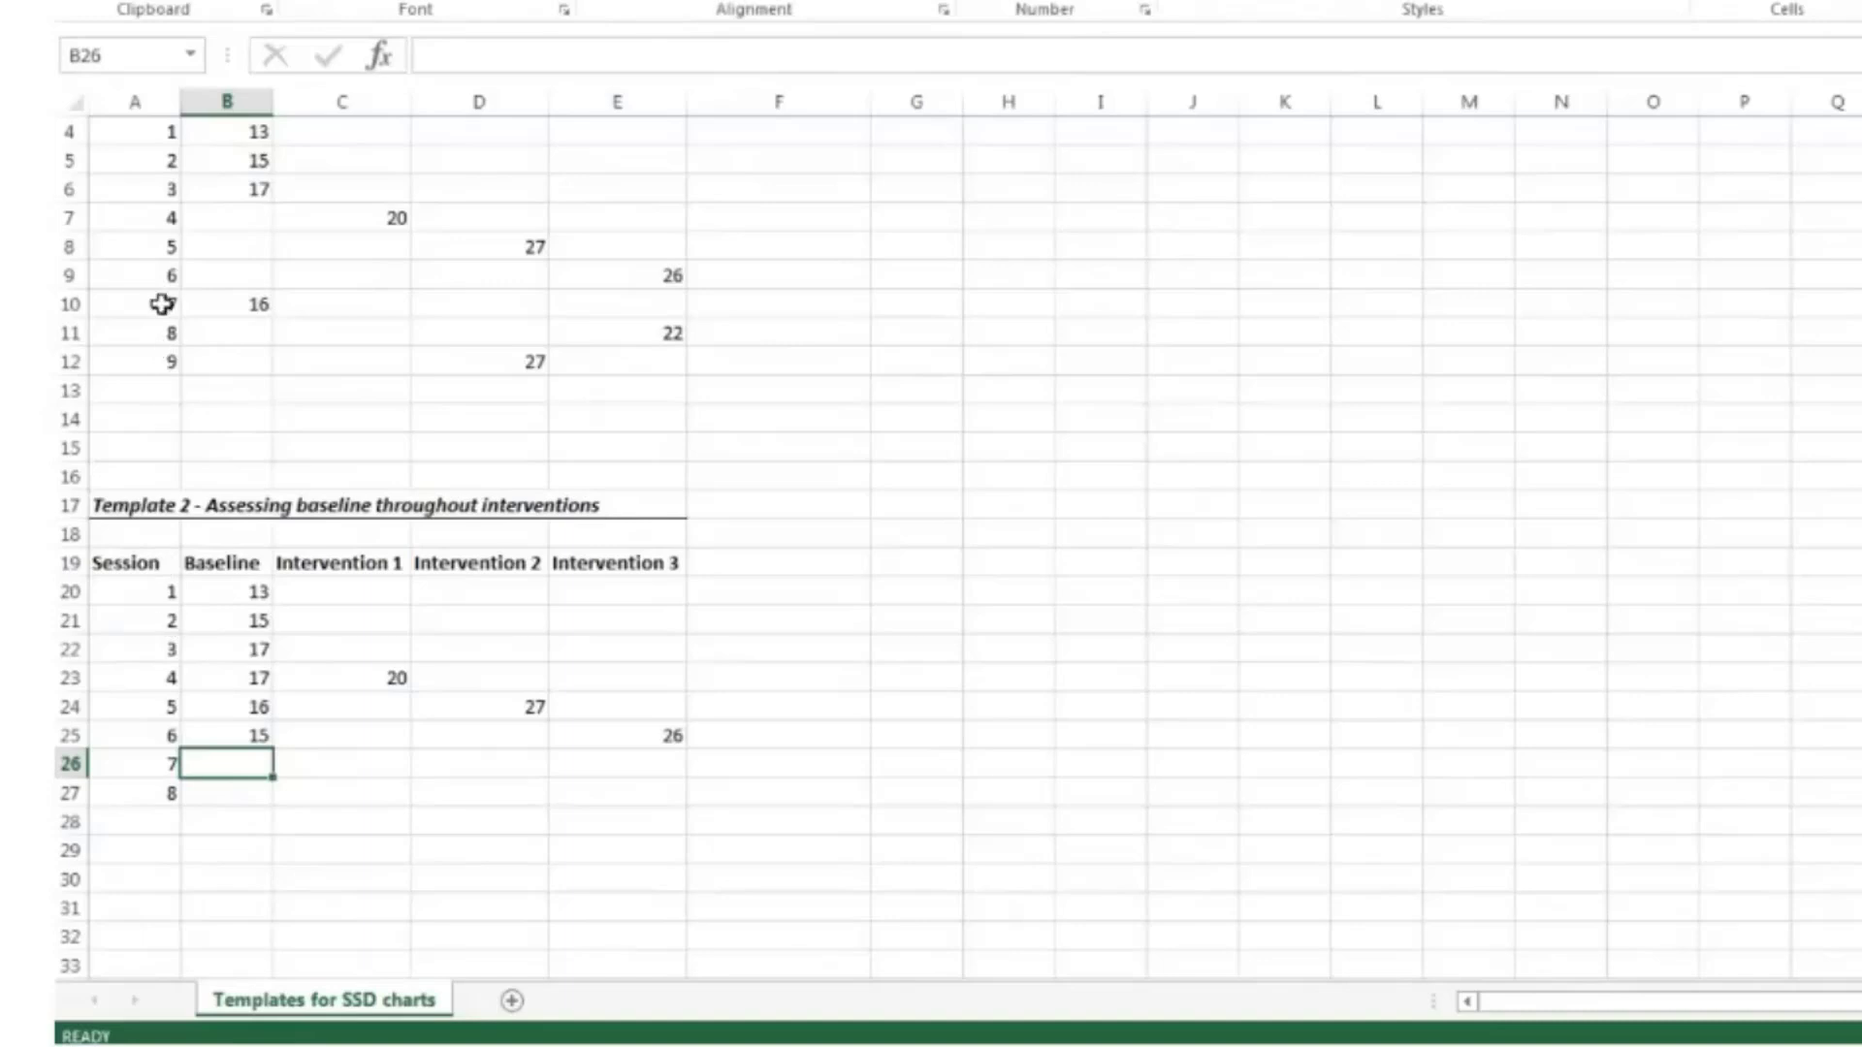
Compare the session lists of both templates and review Template 2's Intervention 2 and 3 scores for sessions 5 and 6
{"action": "left_click_drag", "start_coordinate": [166, 135], "coordinate": [167, 246]}
{"action": "left_click_drag", "start_coordinate": [159, 358], "coordinate": [149, 137]}
{"action": "left_click_drag", "start_coordinate": [145, 587], "coordinate": [145, 814]}
{"action": "left_click", "coordinate": [250, 774]}
{"action": "left_click", "coordinate": [522, 712]}
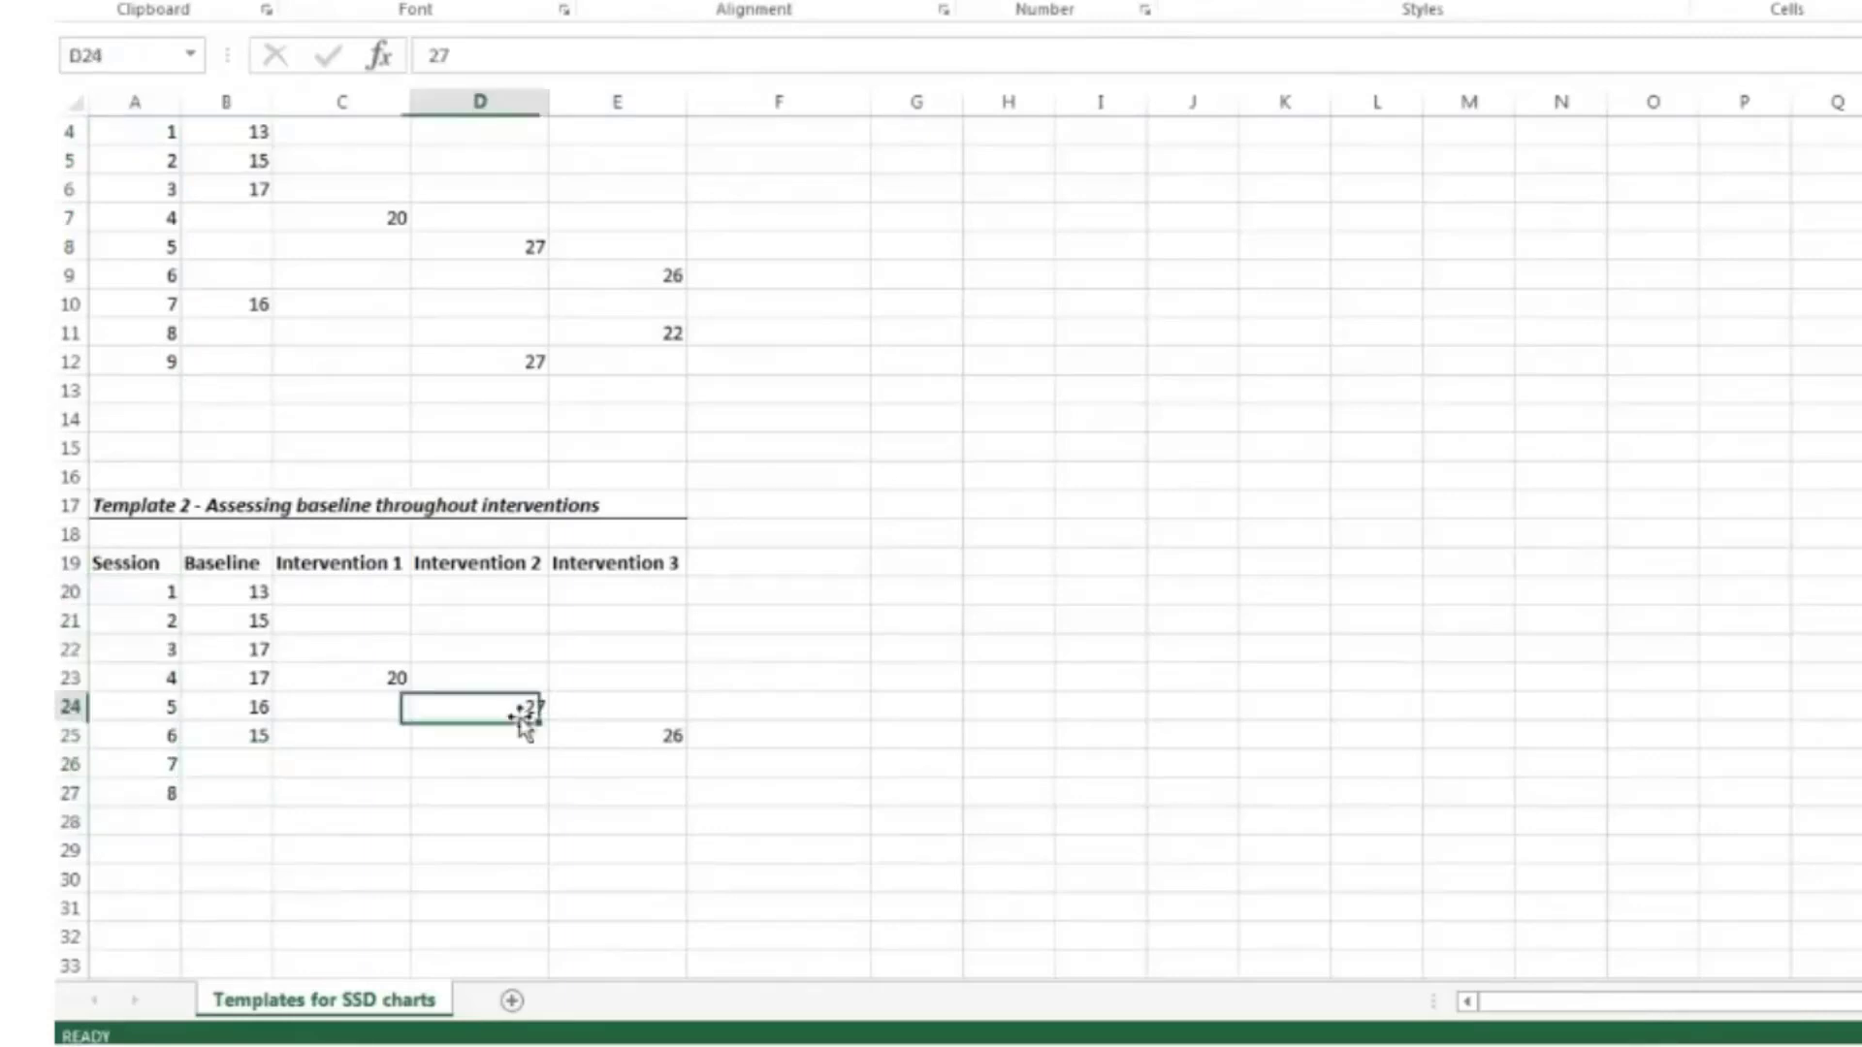
{"action": "left_click", "coordinate": [612, 740]}
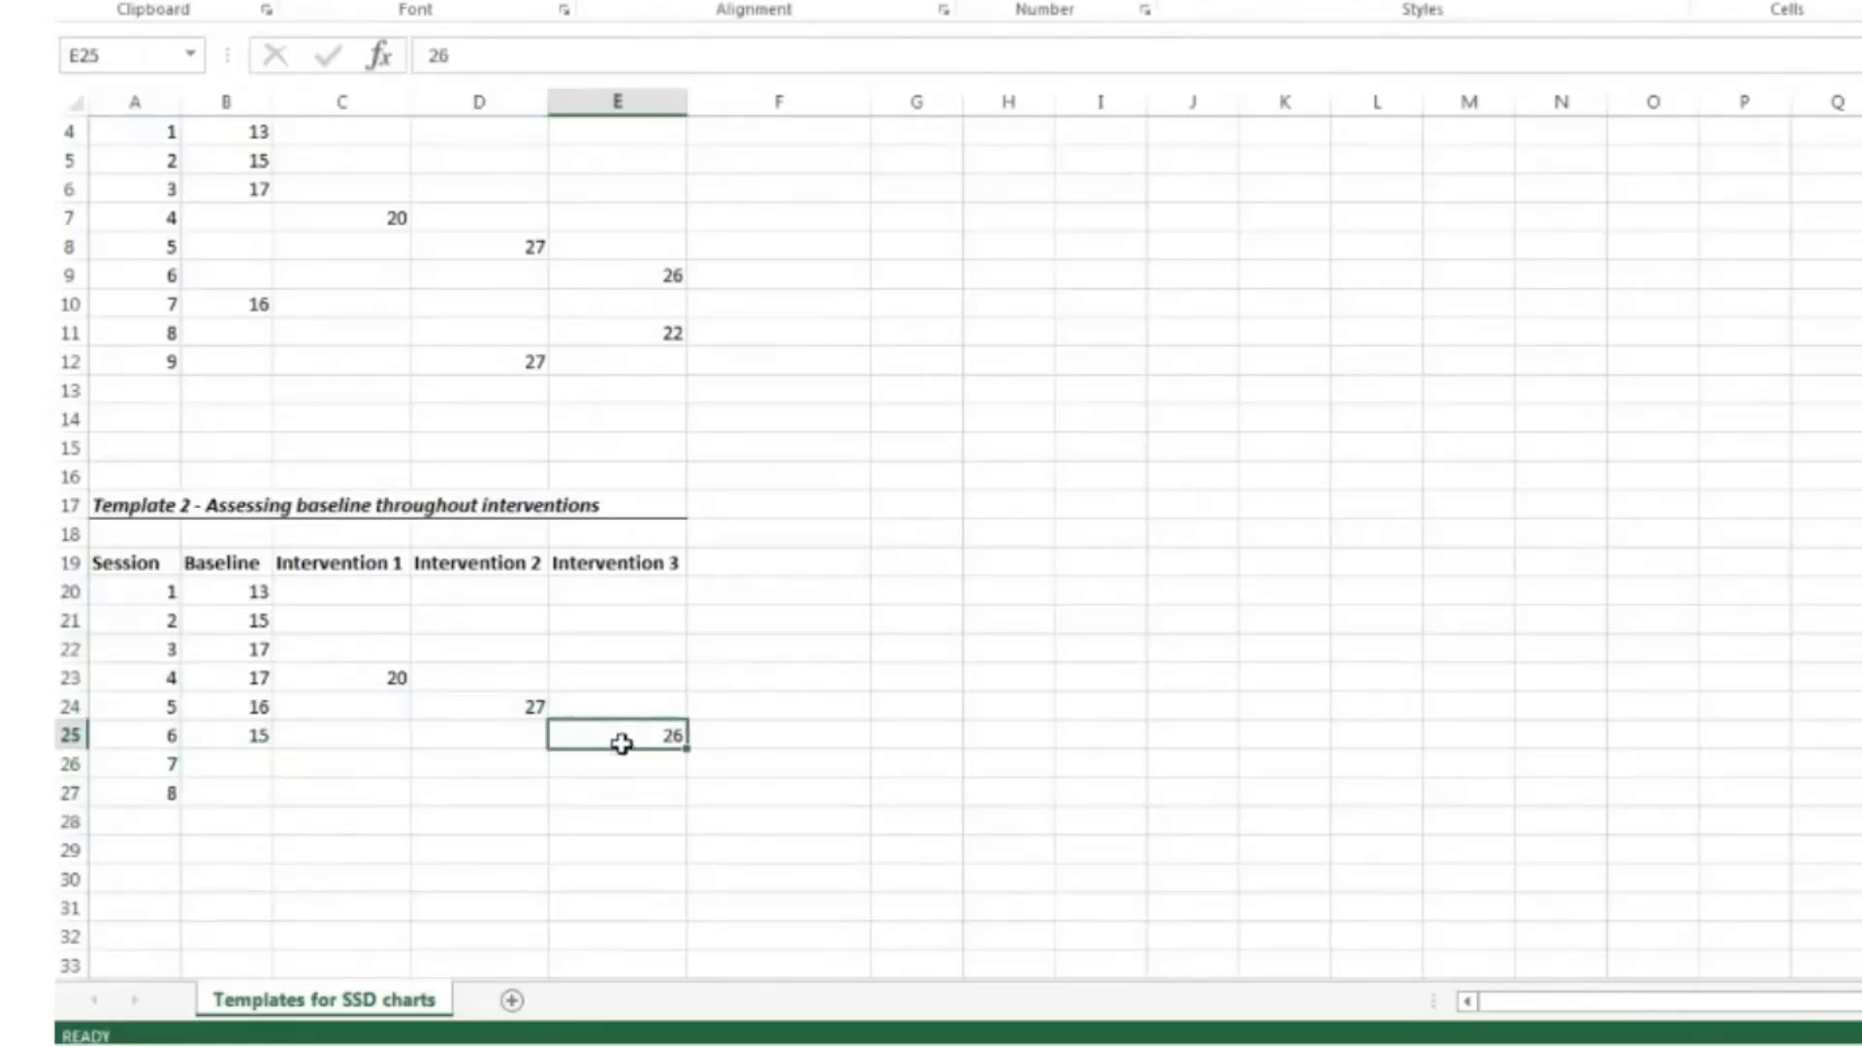
Enter a baseline of 17 and an Intervention 3 score of 22 for session 7 in Template 2
{"action": "left_click", "coordinate": [256, 763]}
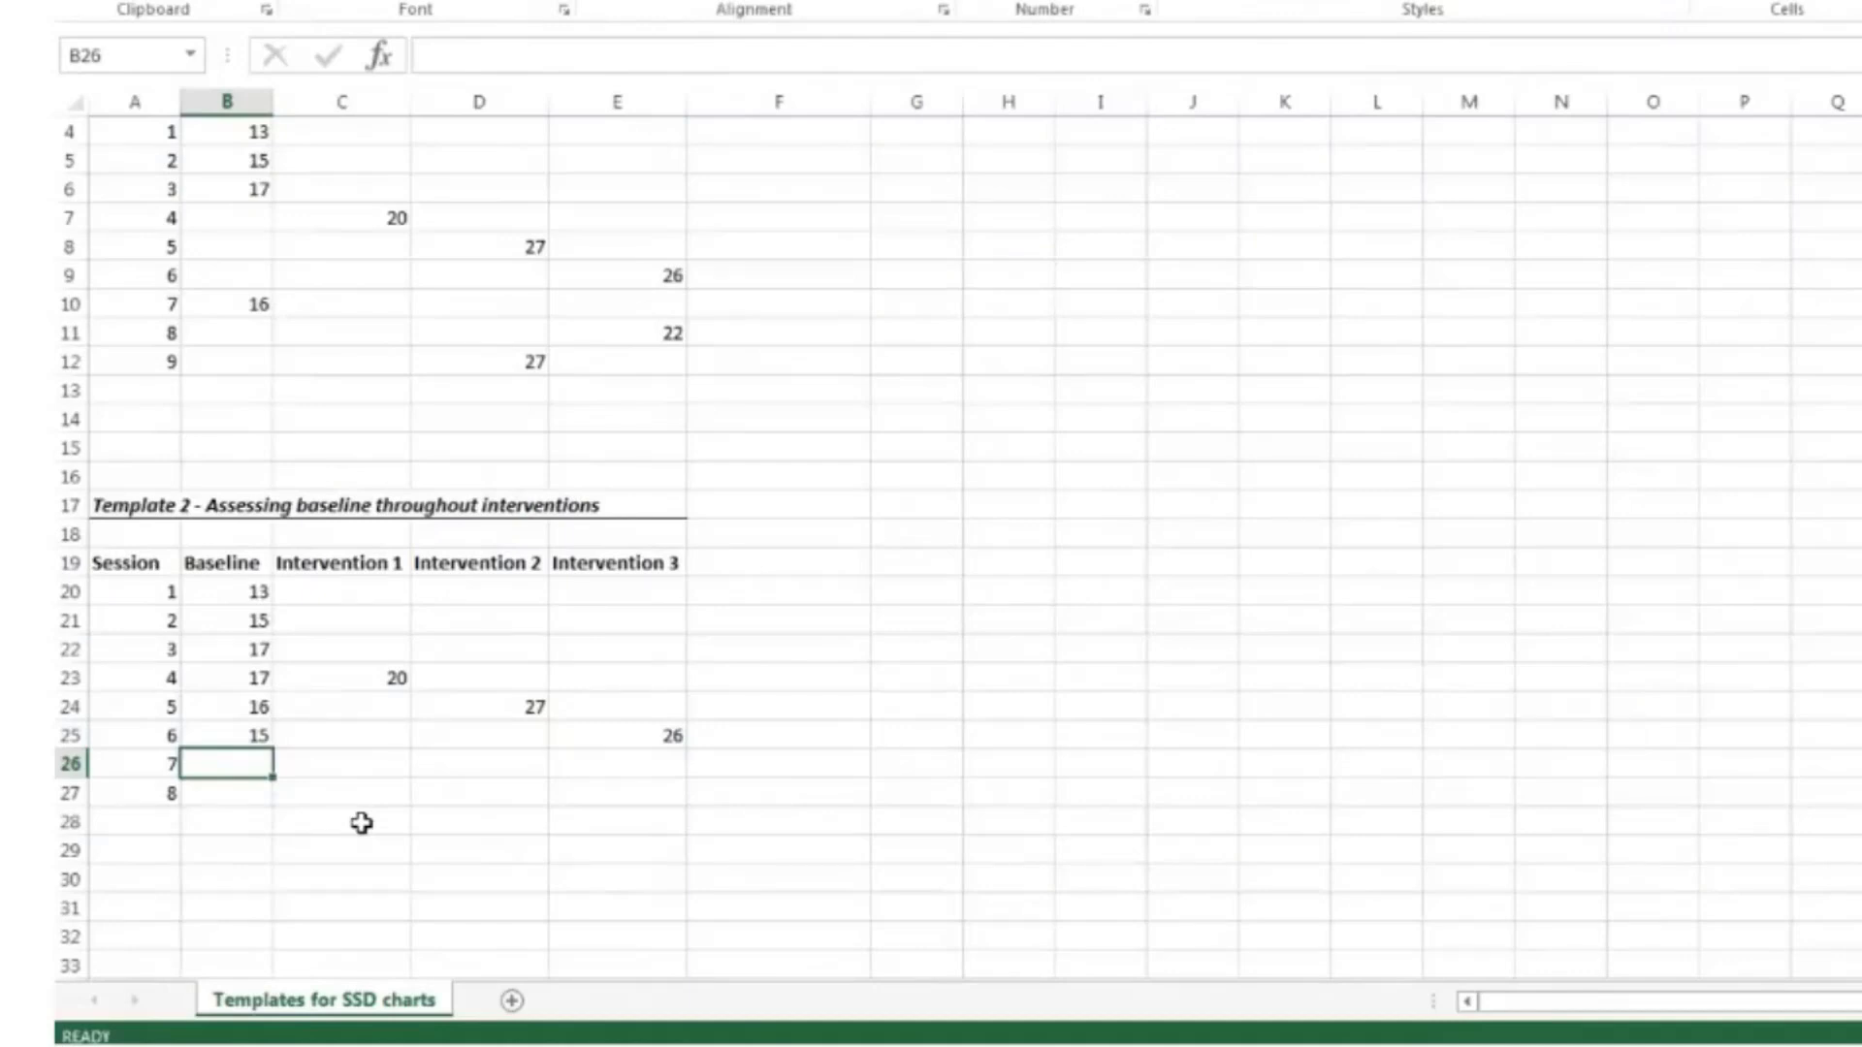
{"action": "type", "text": "17"}
{"action": "key", "text": "Tab"}
{"action": "key", "text": "Tab"}
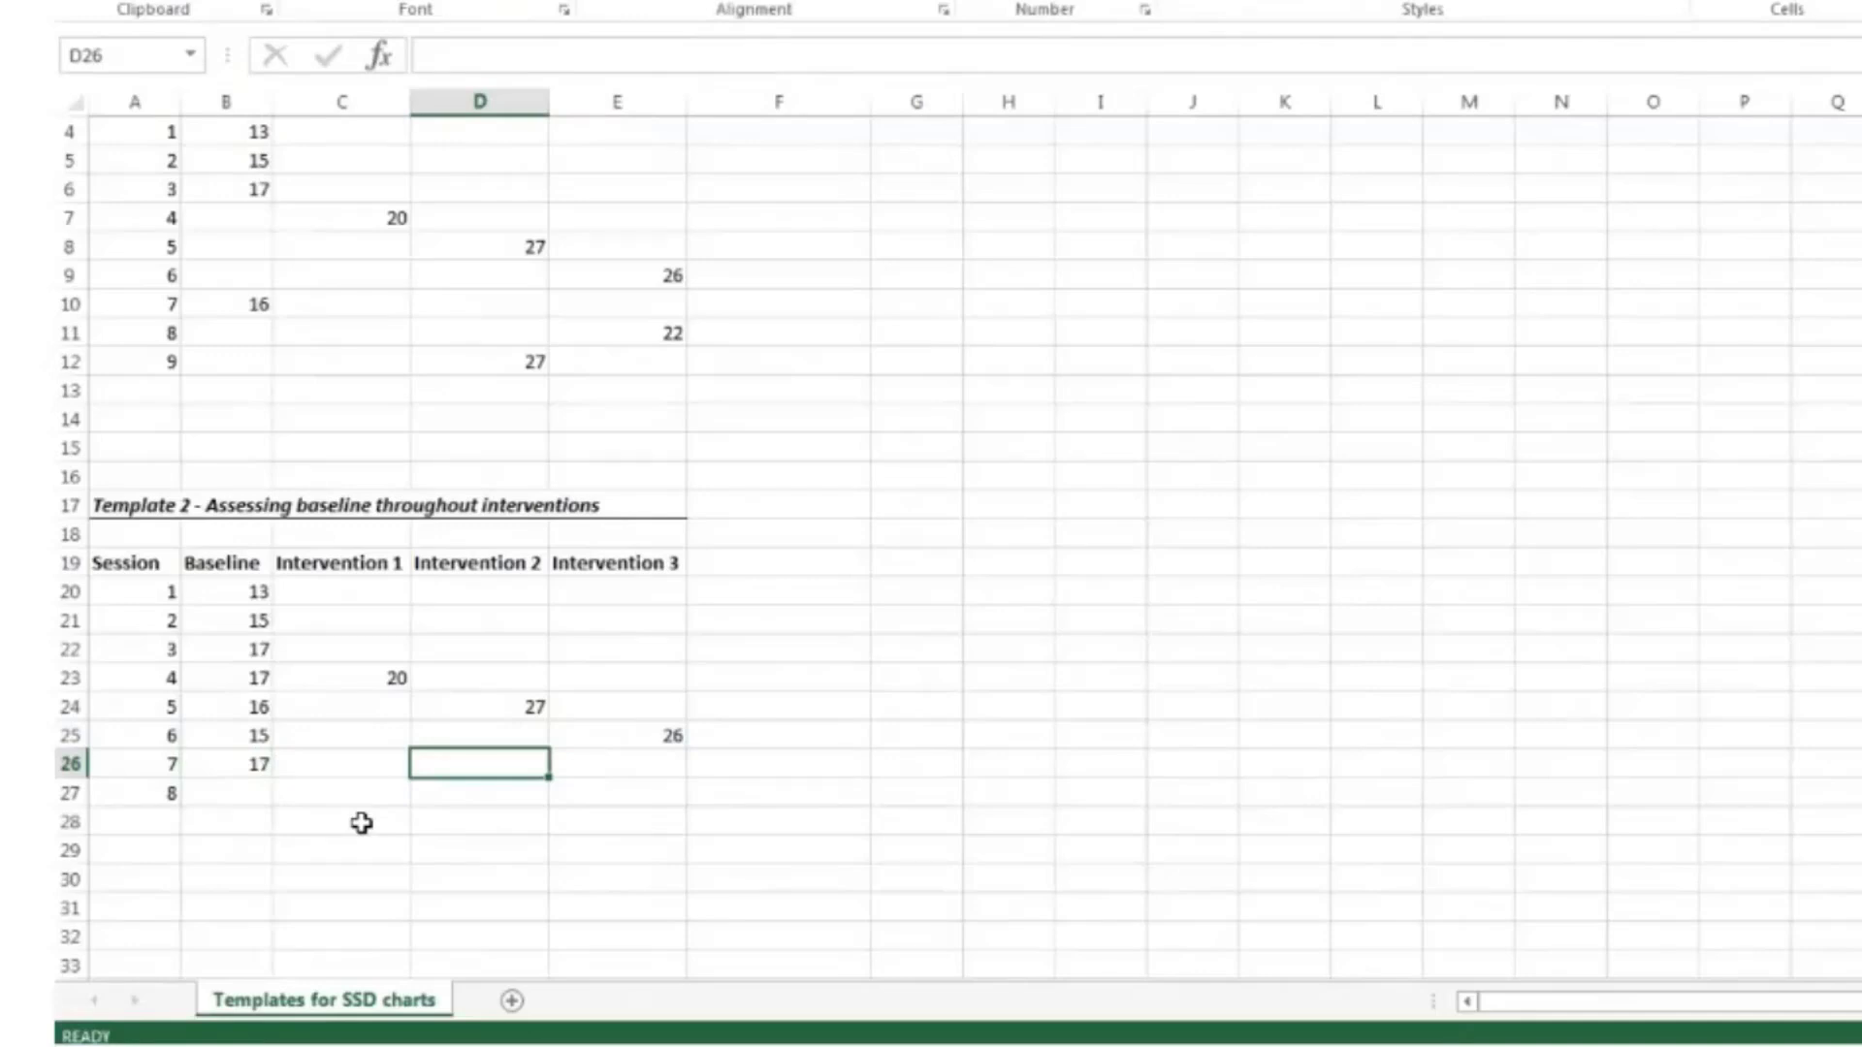
{"action": "key", "text": "Right"}
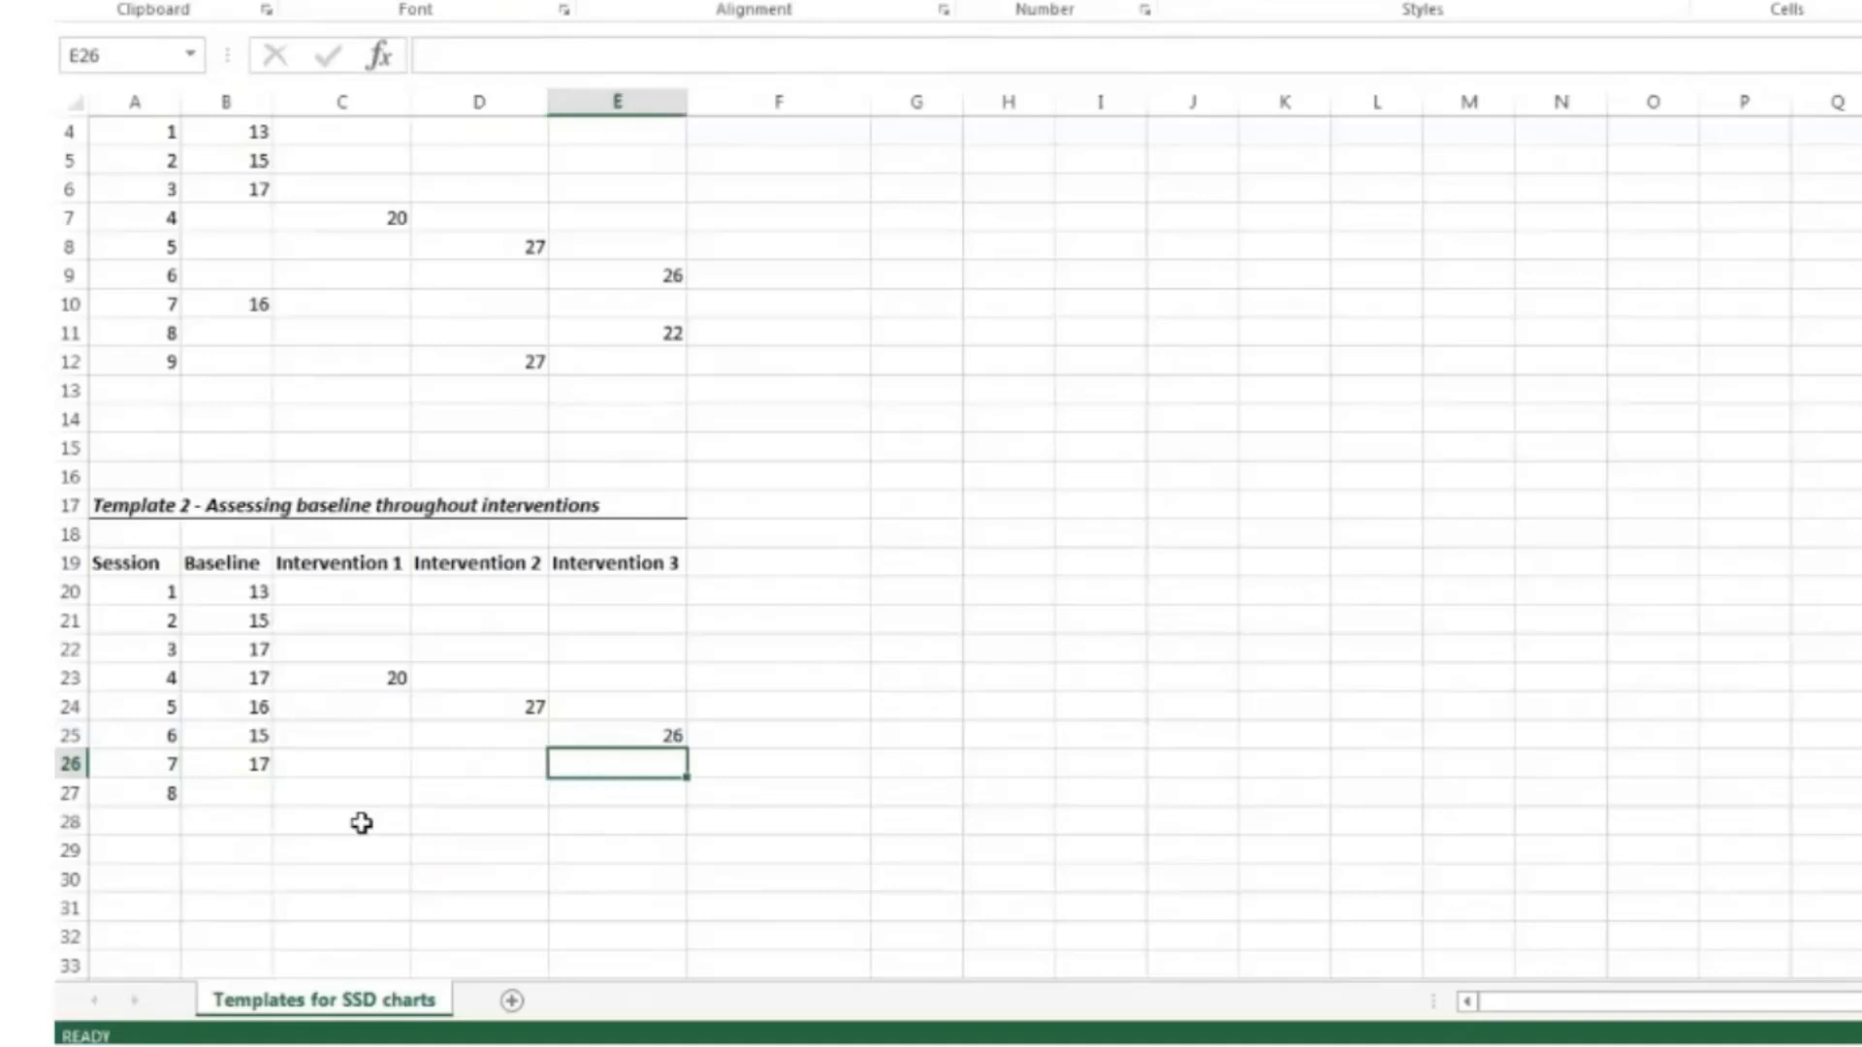
{"action": "type", "text": "22"}
{"action": "key", "text": "Return"}
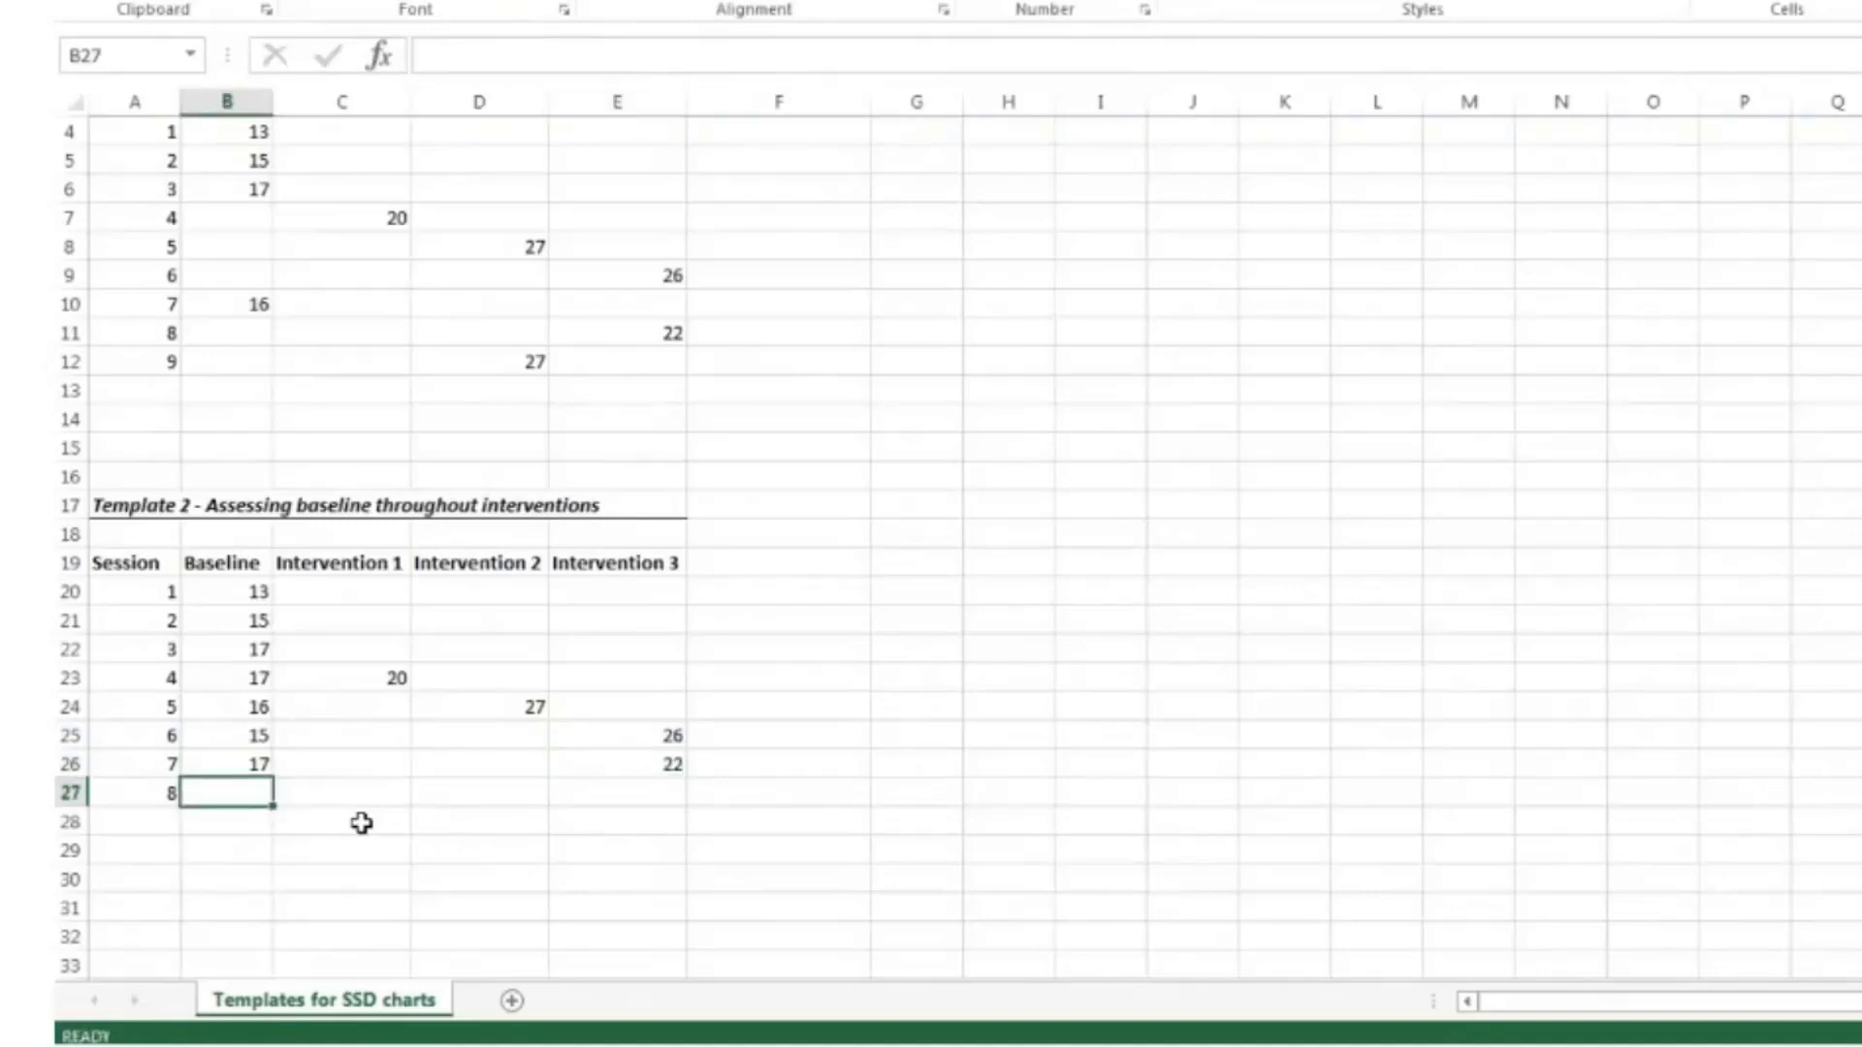
Enter a baseline of 15 and an Intervention 2 score of 27 for session 8 in Template 2
{"action": "type", "text": "15"}
{"action": "key", "text": "Right"}
{"action": "key", "text": "Right"}
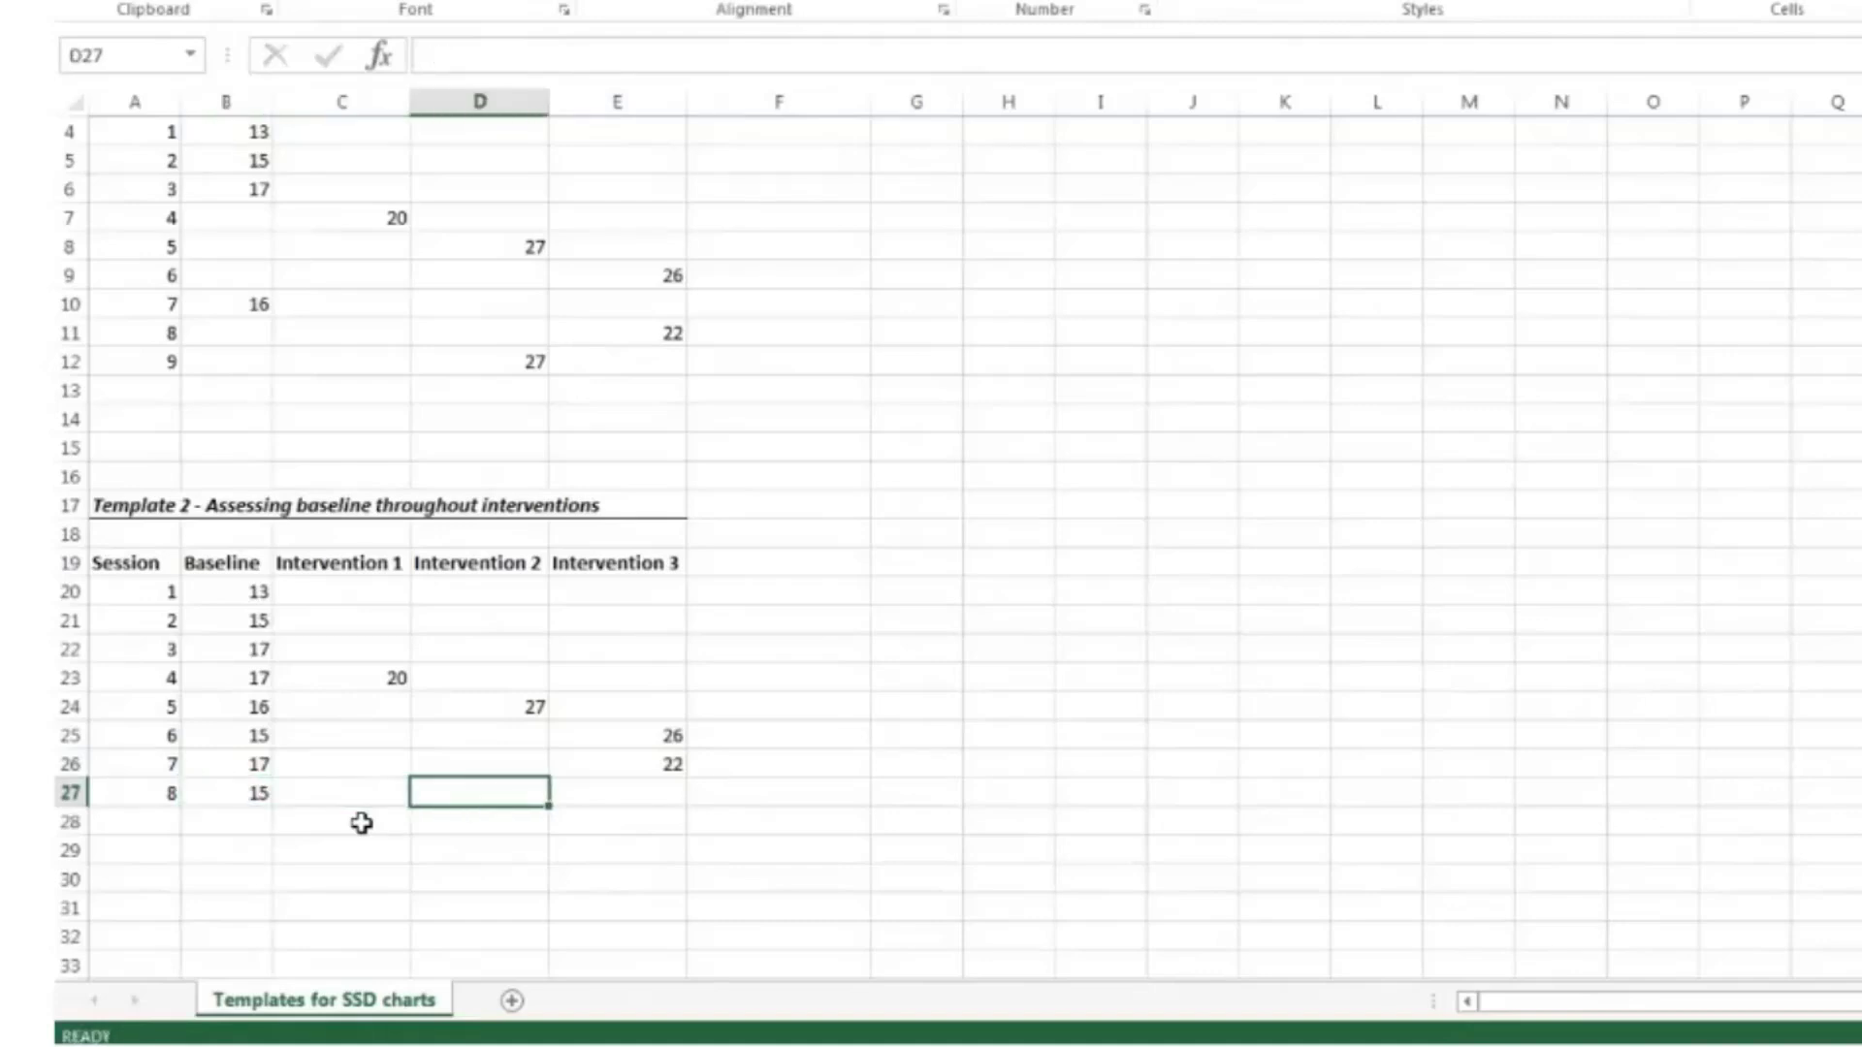
{"action": "type", "text": "27"}
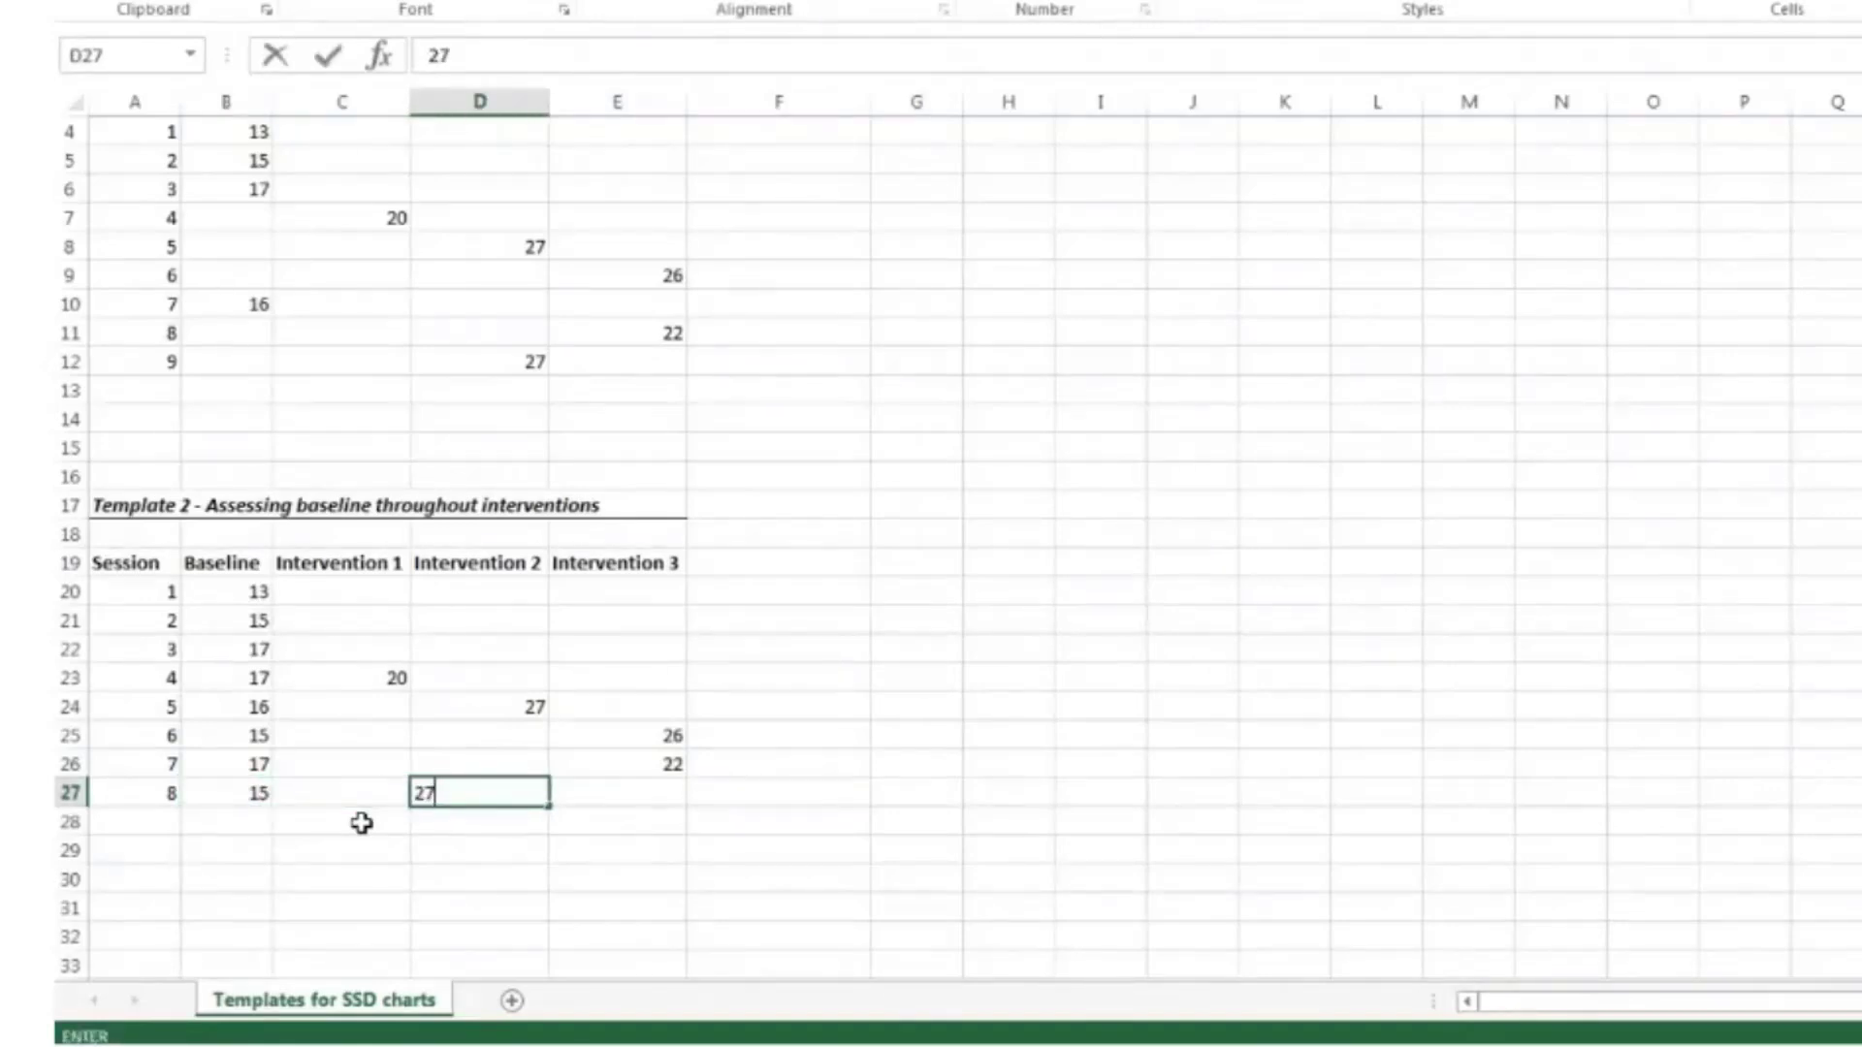
{"action": "key", "text": "Return"}
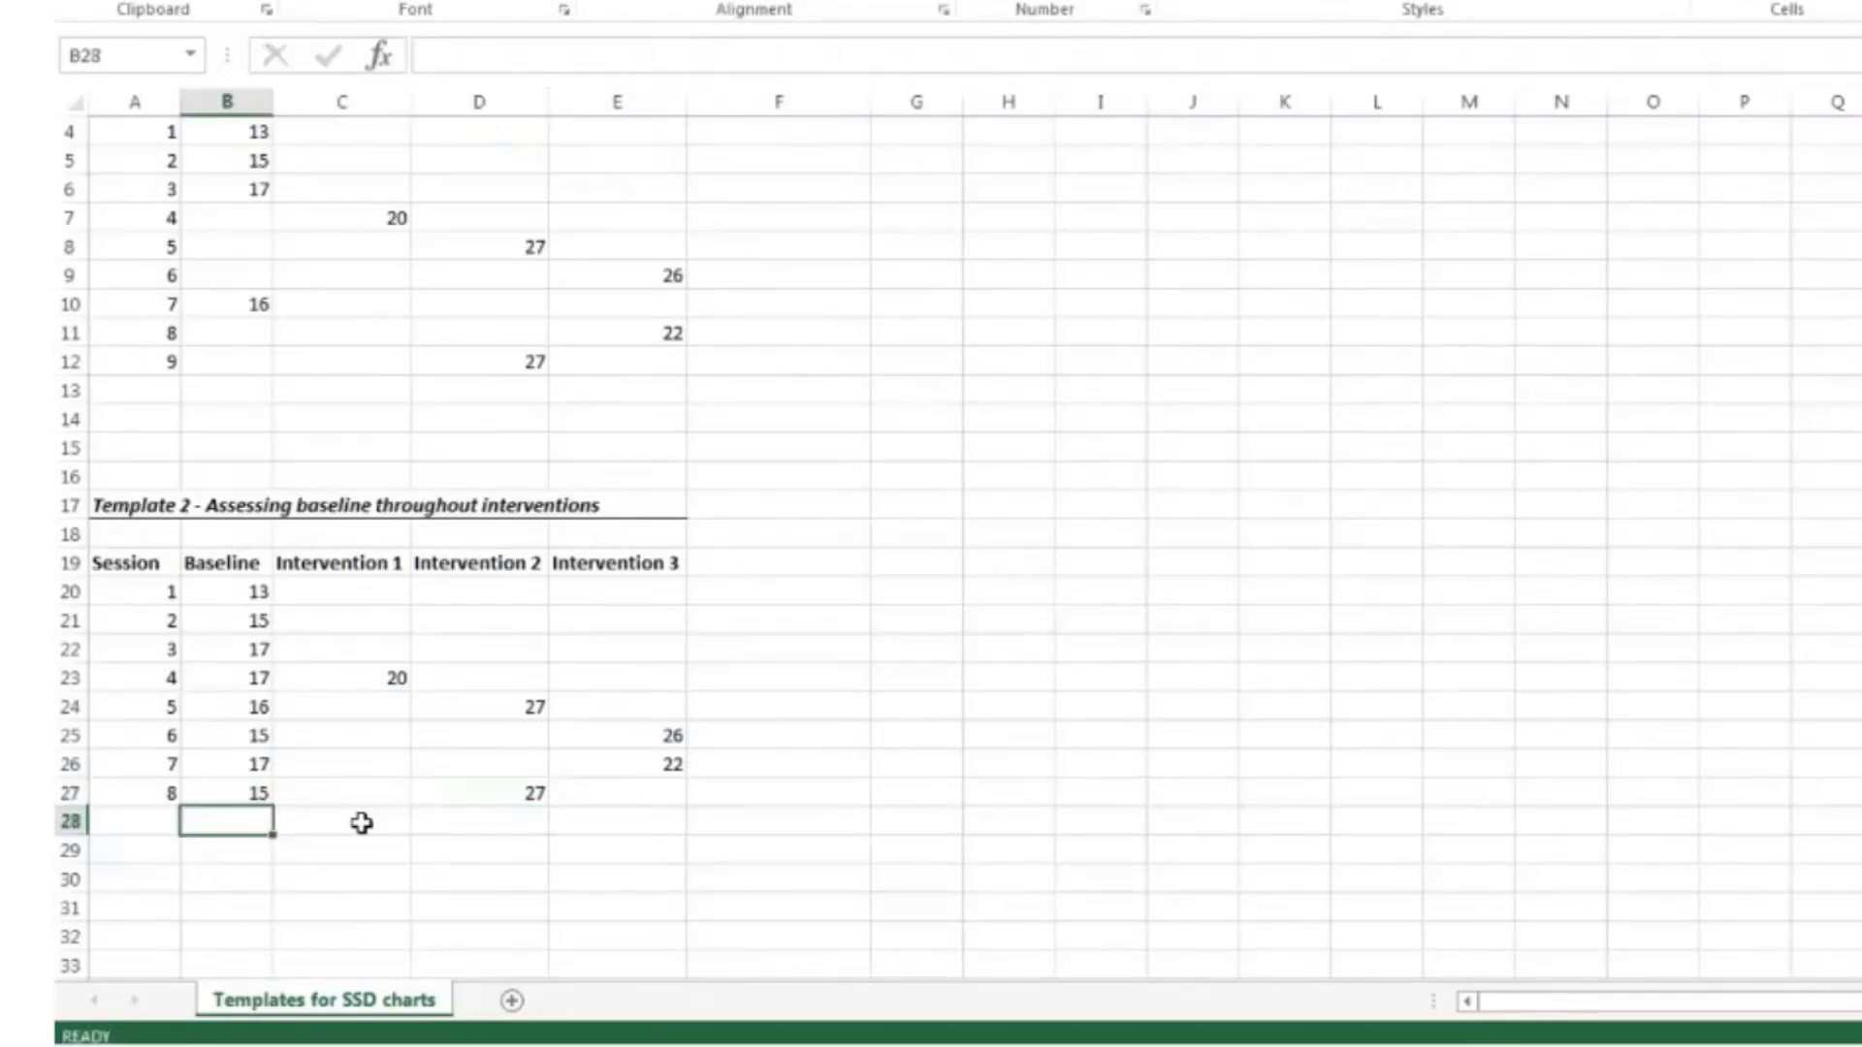
Compare Template 1's initial and reversal baseline scores with Template 2's baseline scores across sessions 1 to 8
{"action": "scroll", "coordinate": [362, 822], "scroll_direction": "up", "scroll_amount": 1}
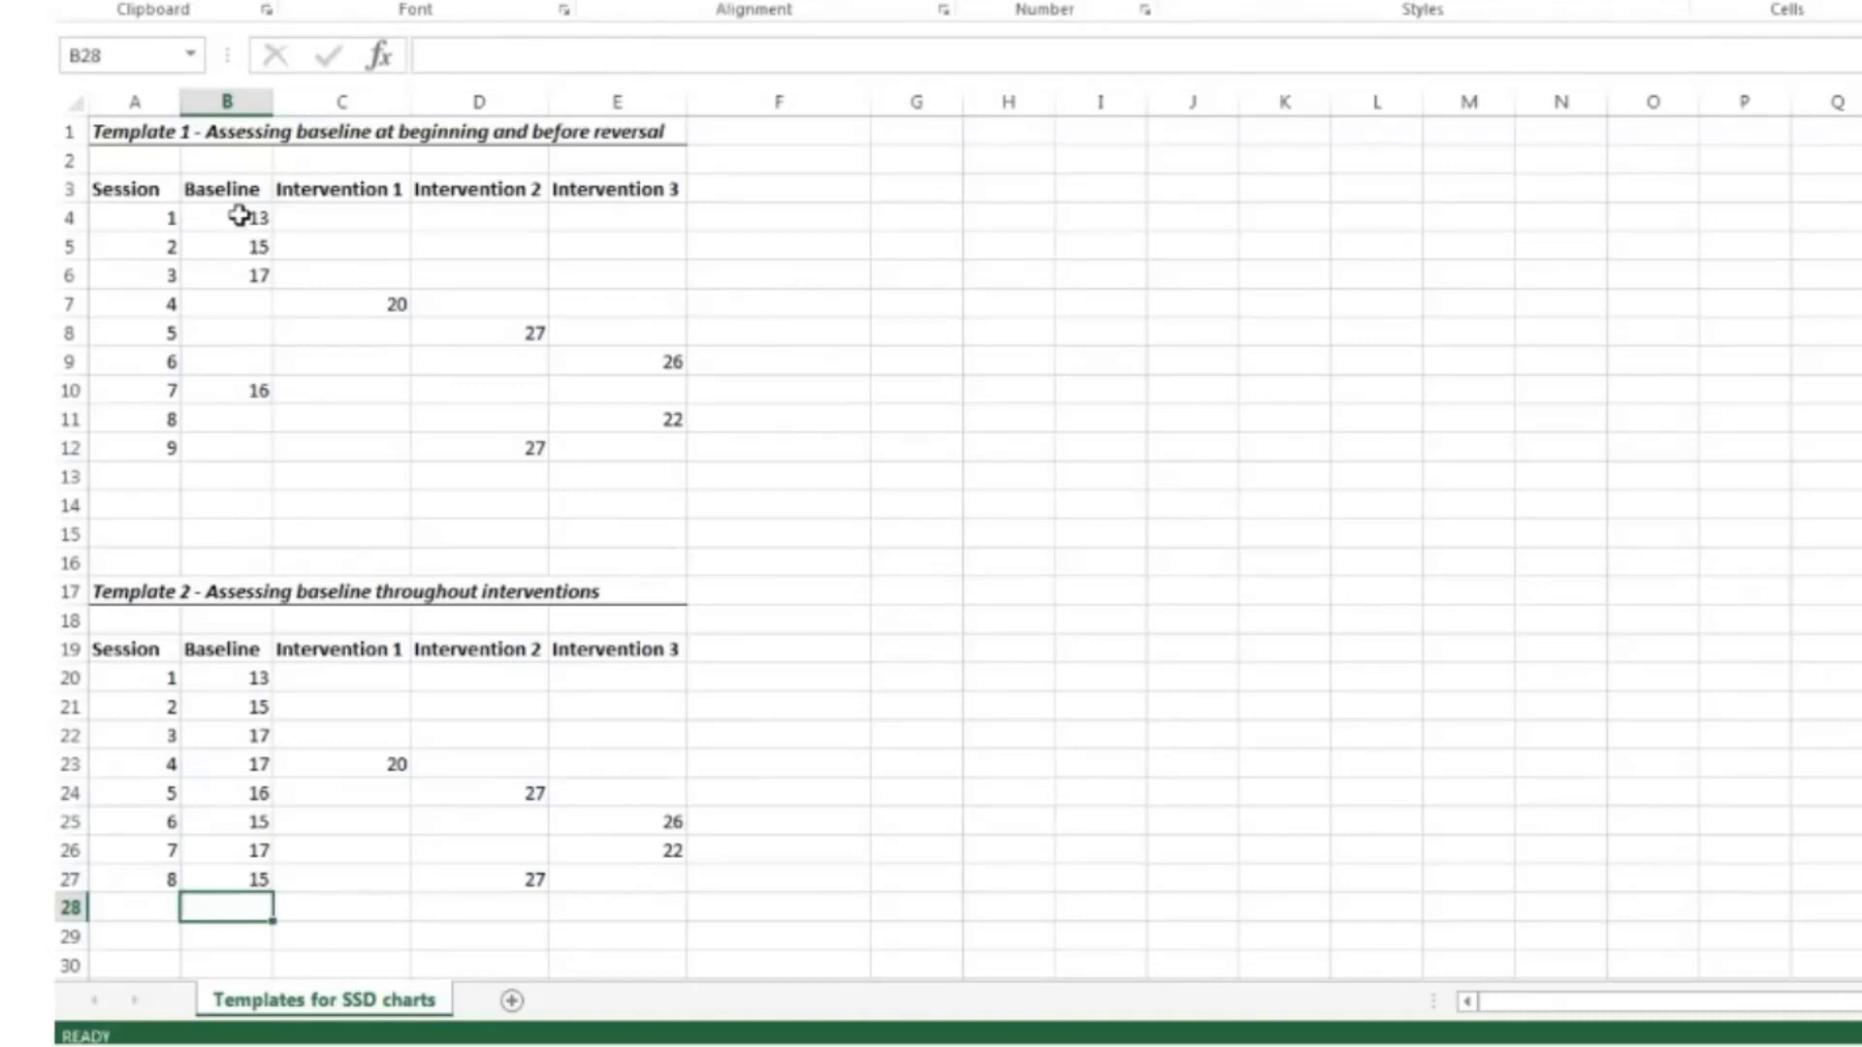
{"action": "left_click_drag", "start_coordinate": [239, 215], "coordinate": [240, 259]}
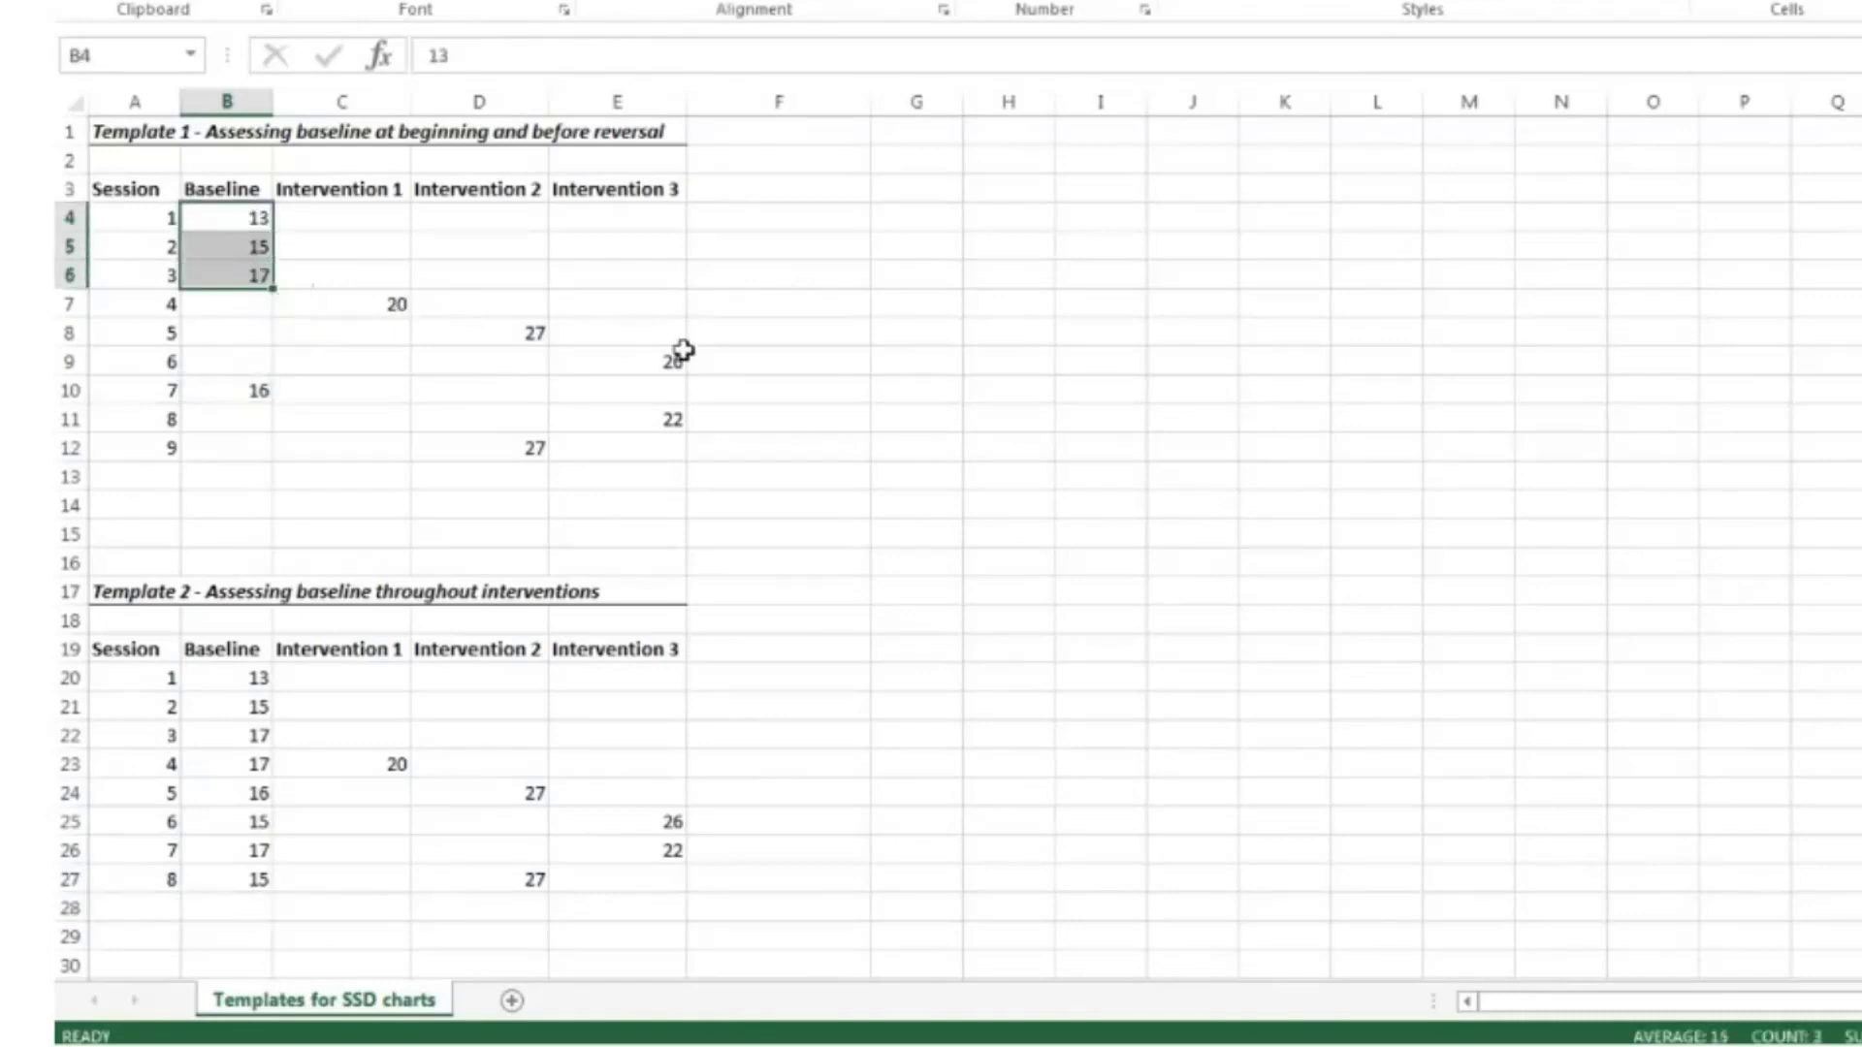
{"action": "left_click", "coordinate": [238, 391]}
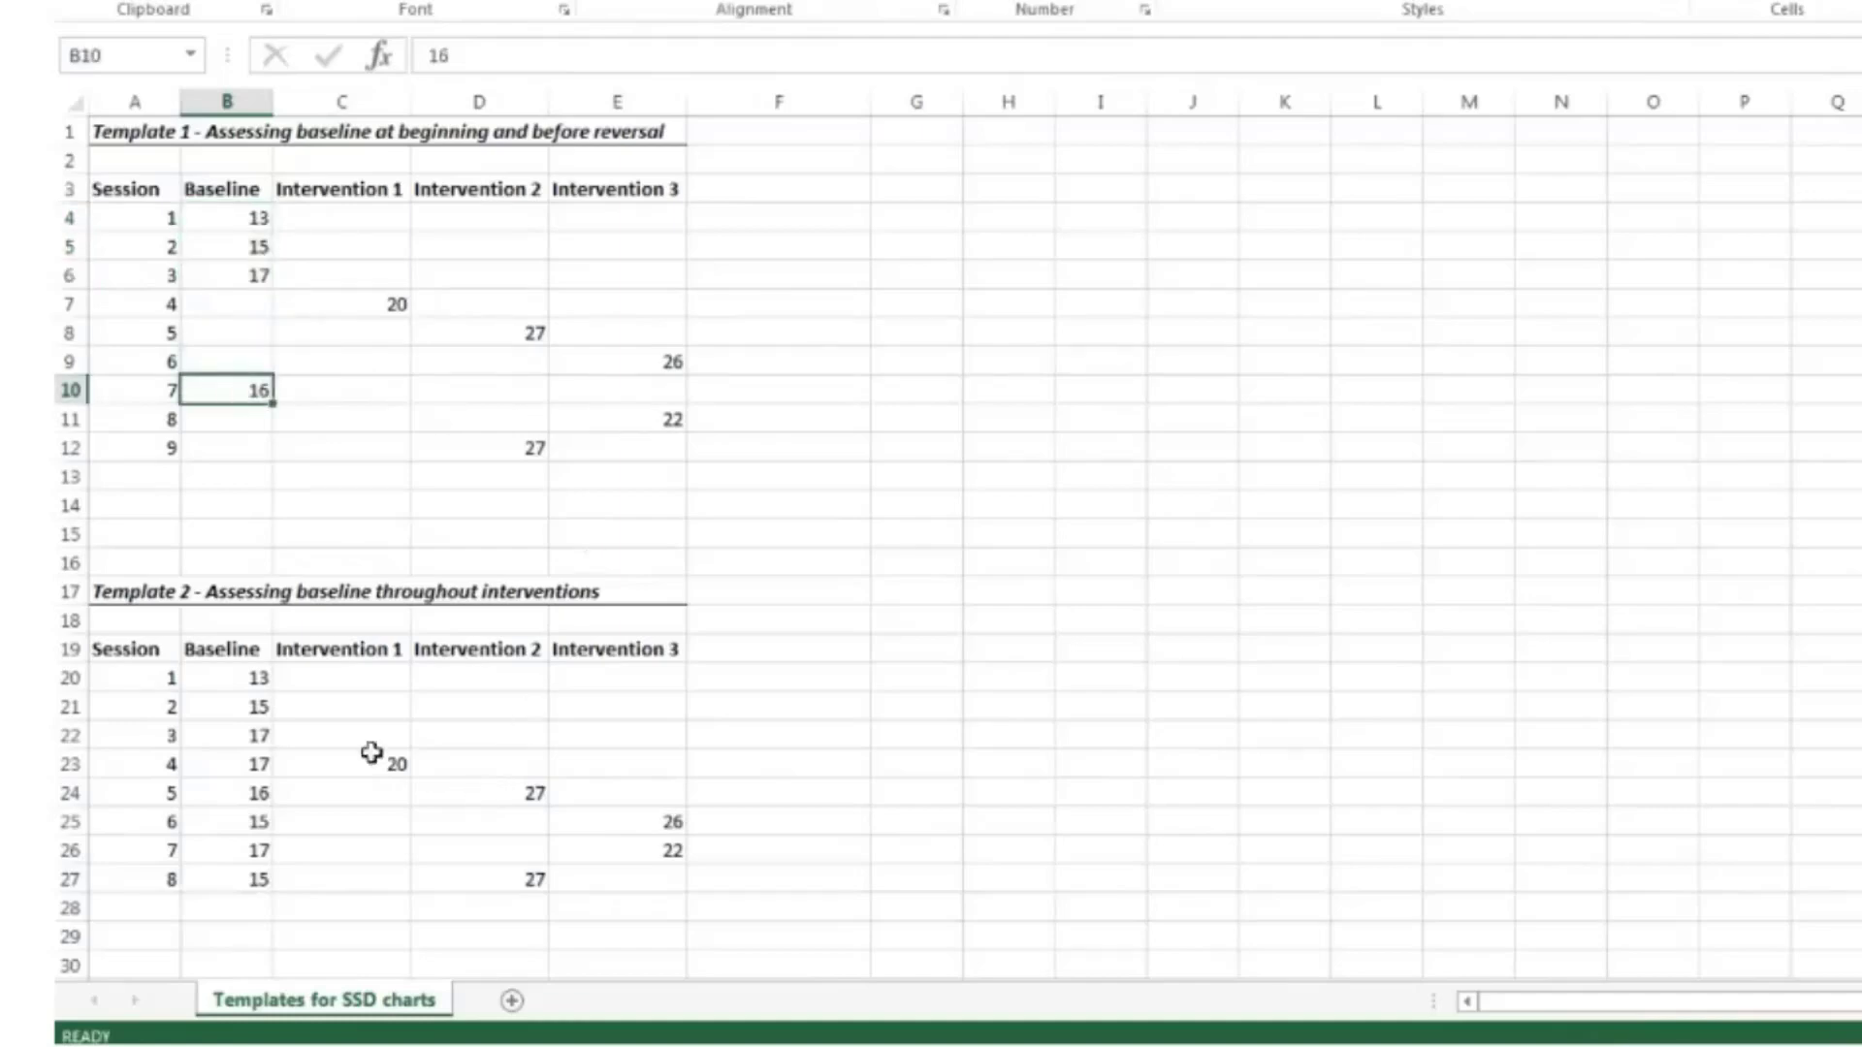
{"action": "left_click_drag", "start_coordinate": [240, 680], "coordinate": [240, 881]}
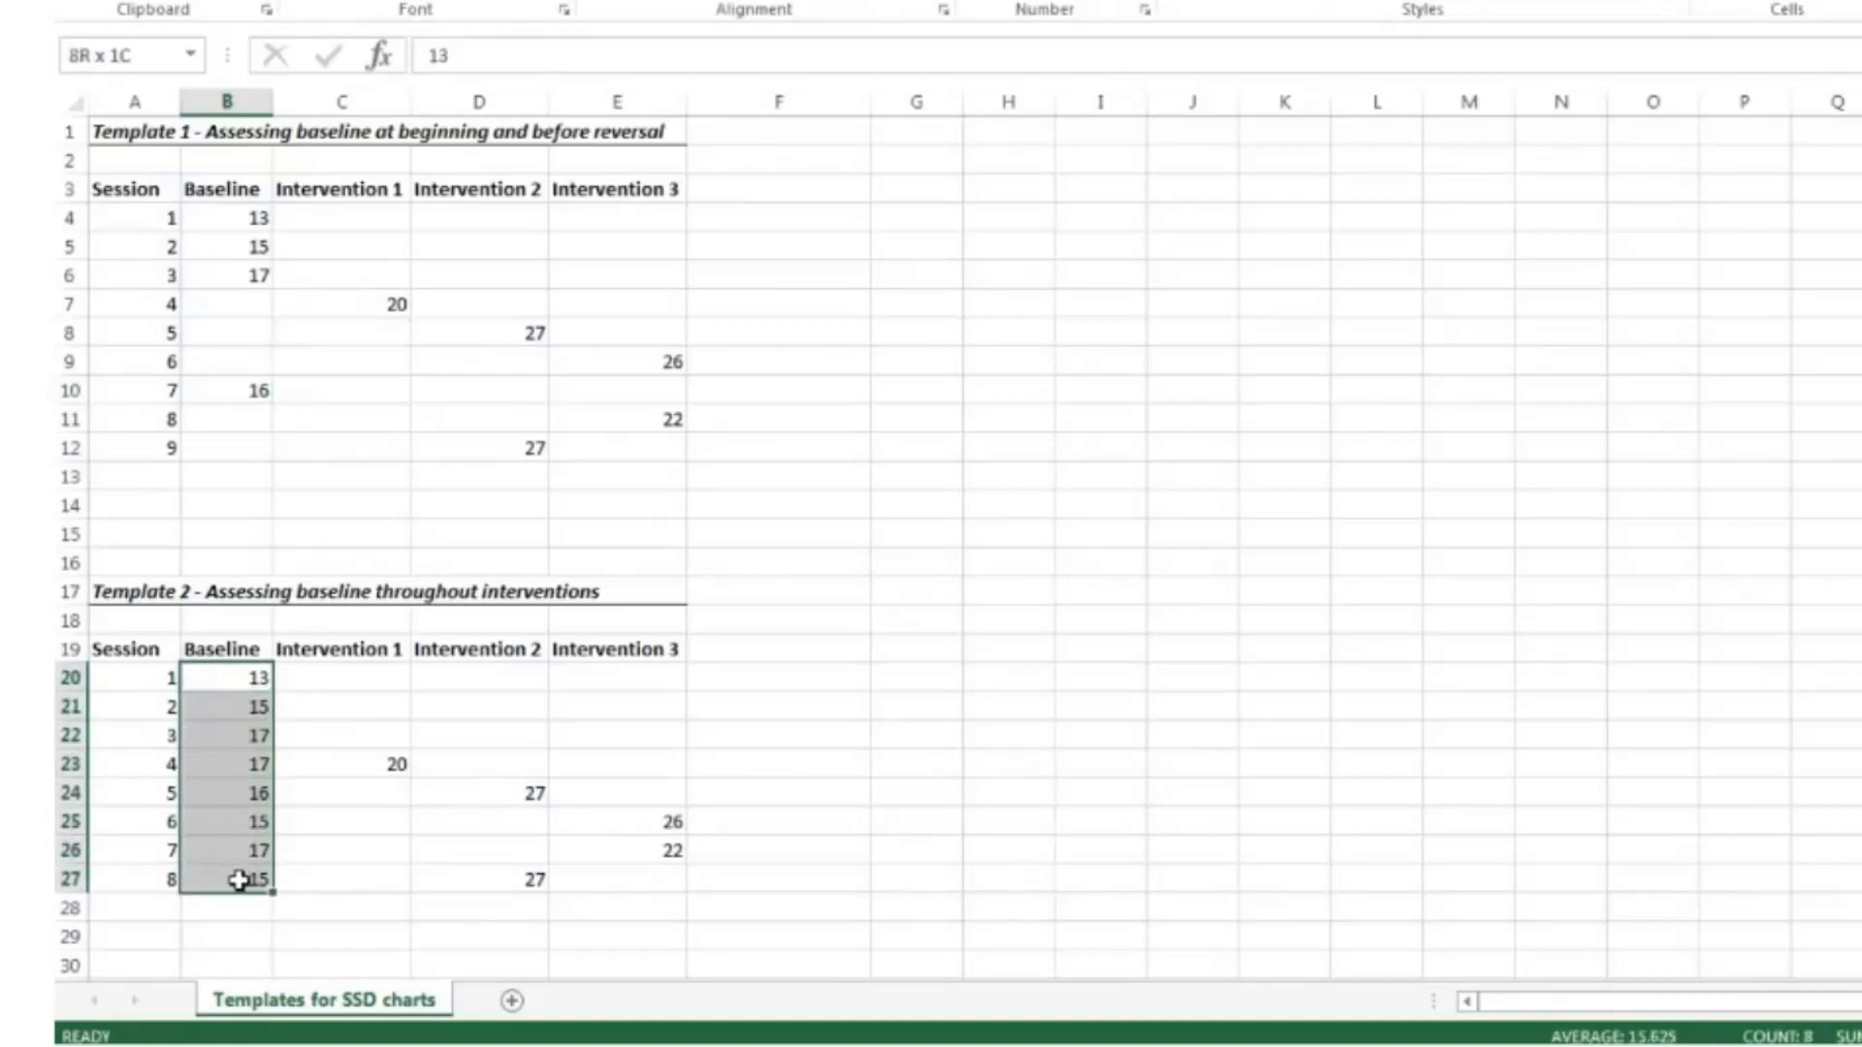
{"action": "left_click_drag", "start_coordinate": [239, 881], "coordinate": [240, 880]}
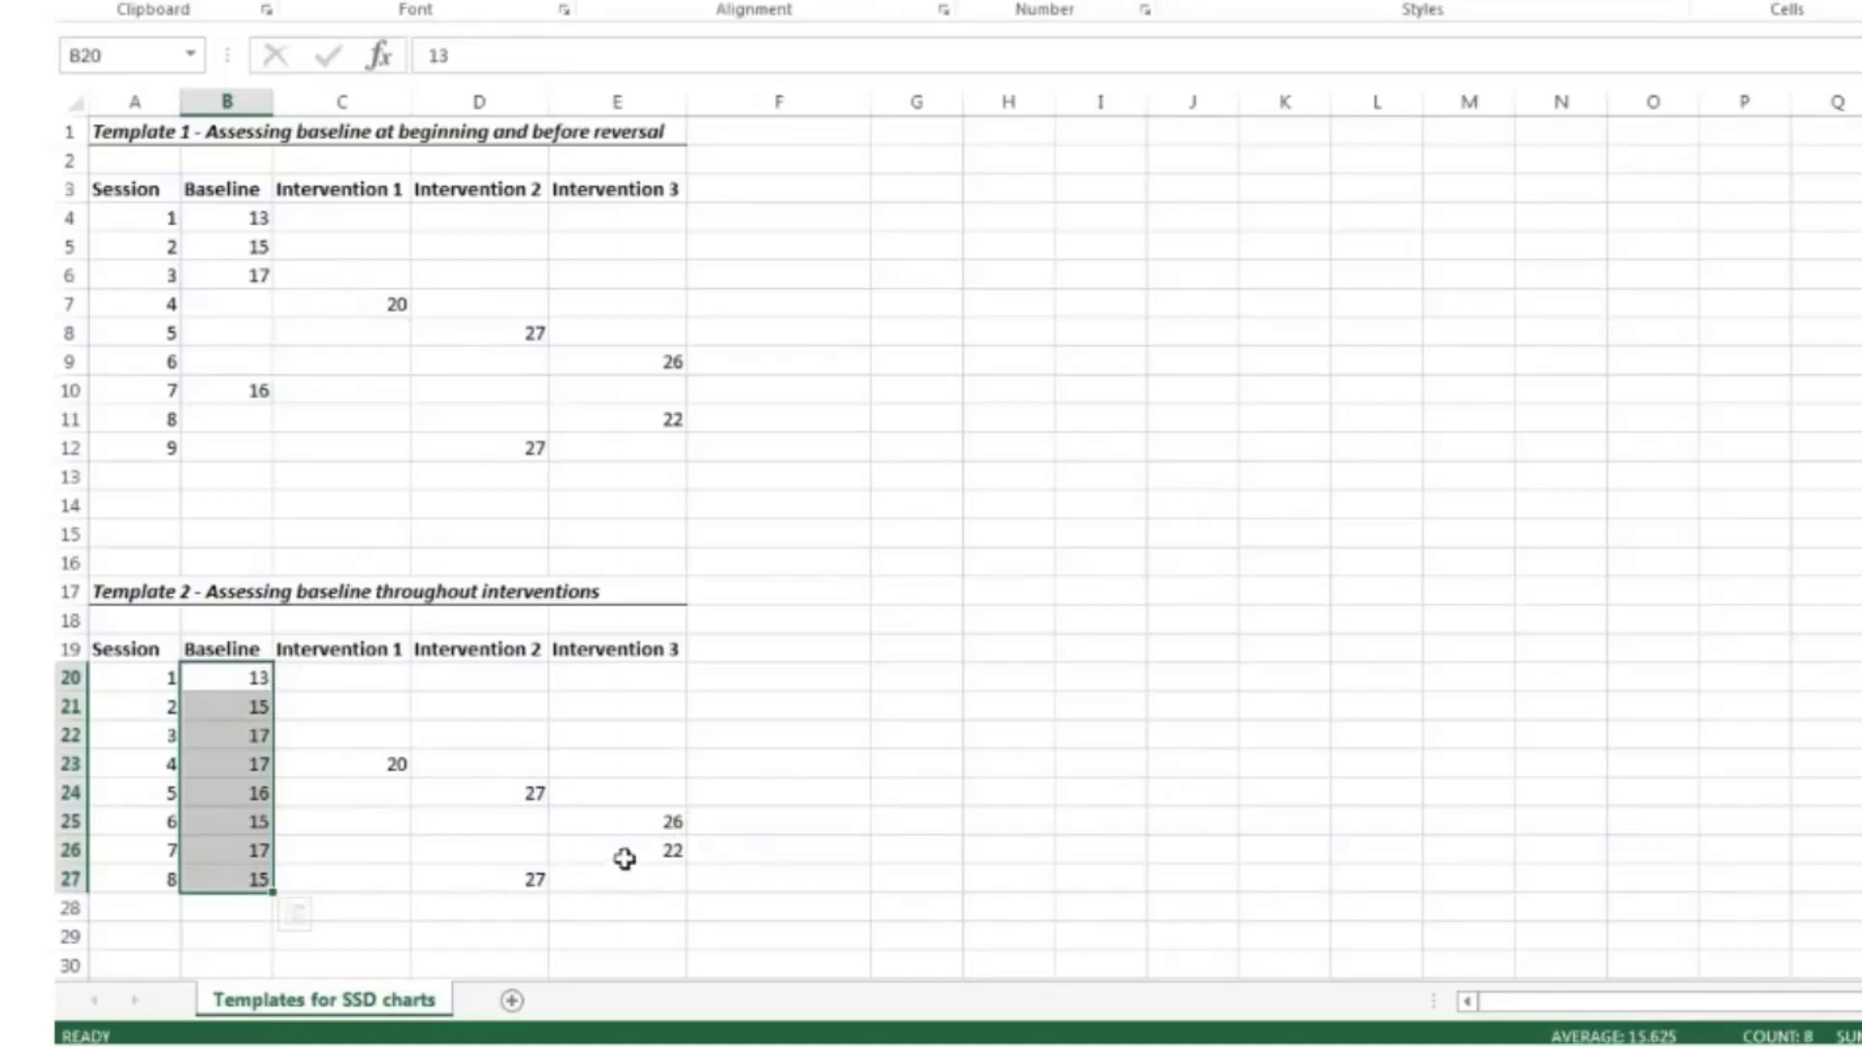
Insert a markers-only scatter chart from Template 1's session, baseline and intervention data in A3:E12
{"action": "left_click", "coordinate": [740, 733]}
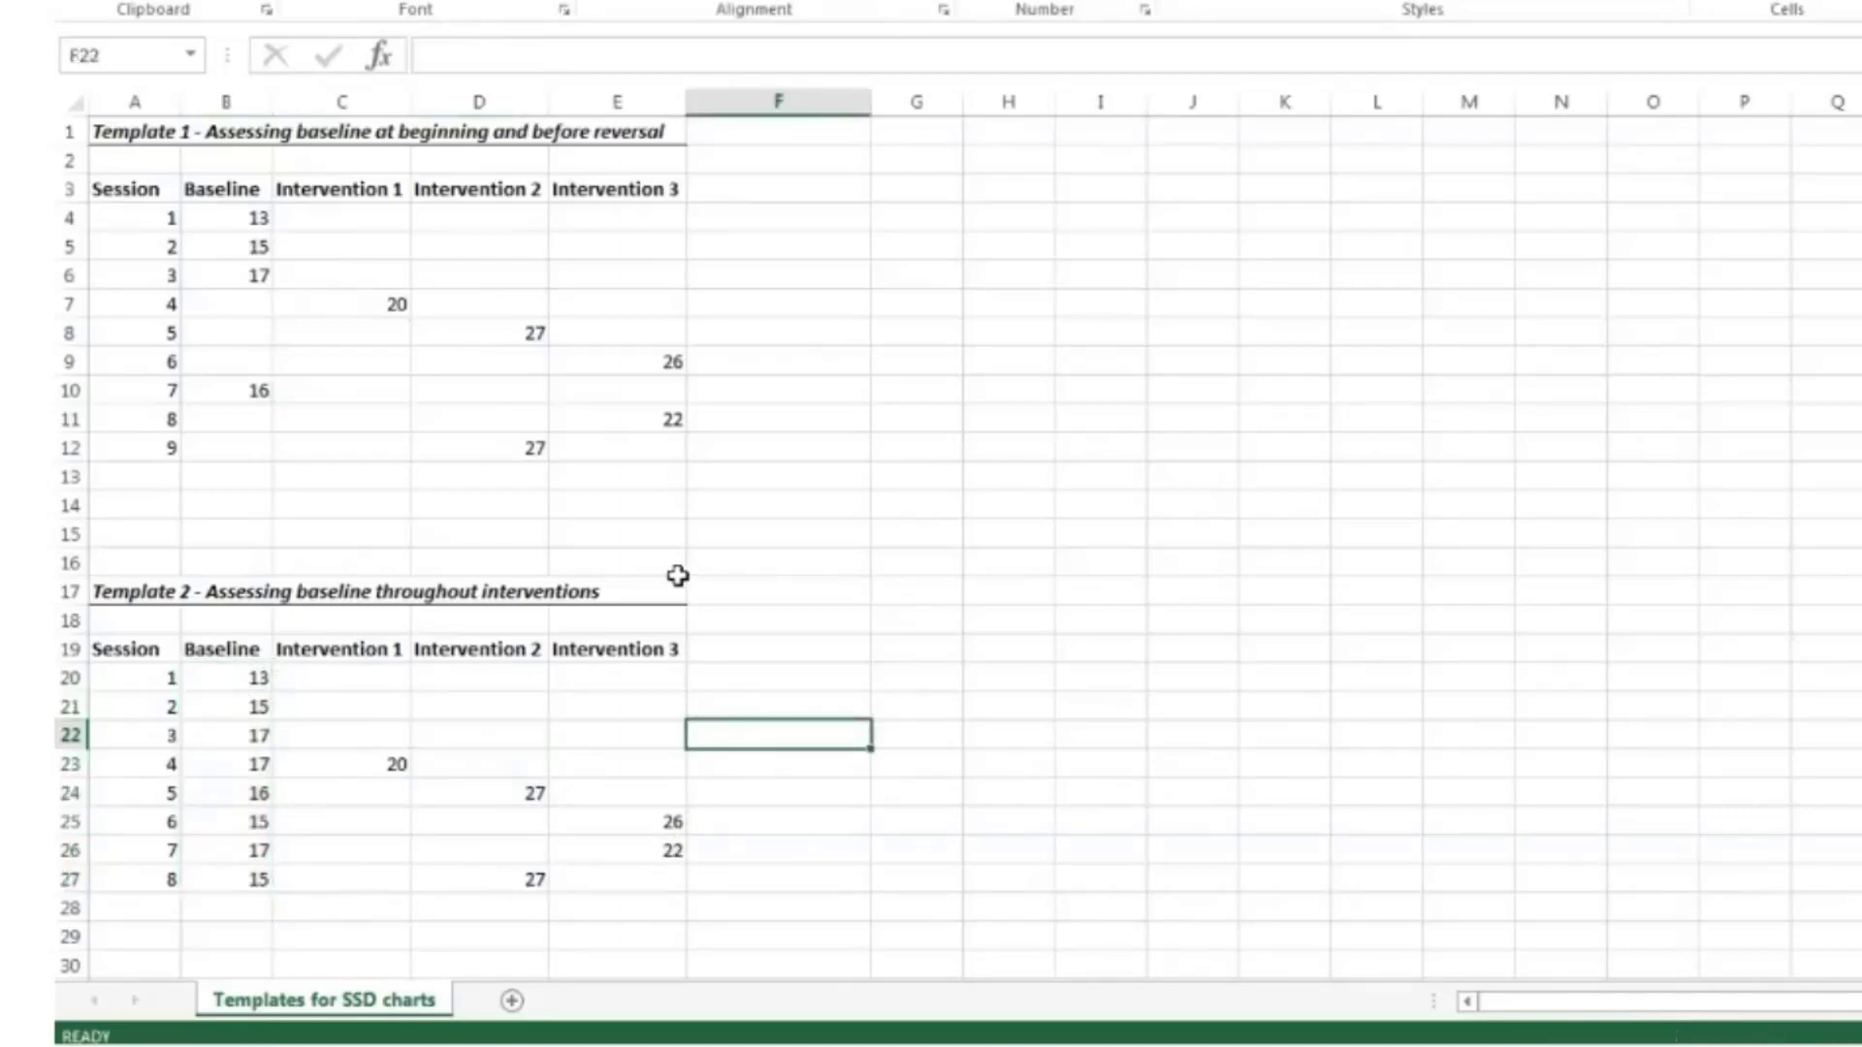
{"action": "left_click", "coordinate": [129, 186]}
{"action": "left_click_drag", "start_coordinate": [135, 189], "coordinate": [636, 432]}
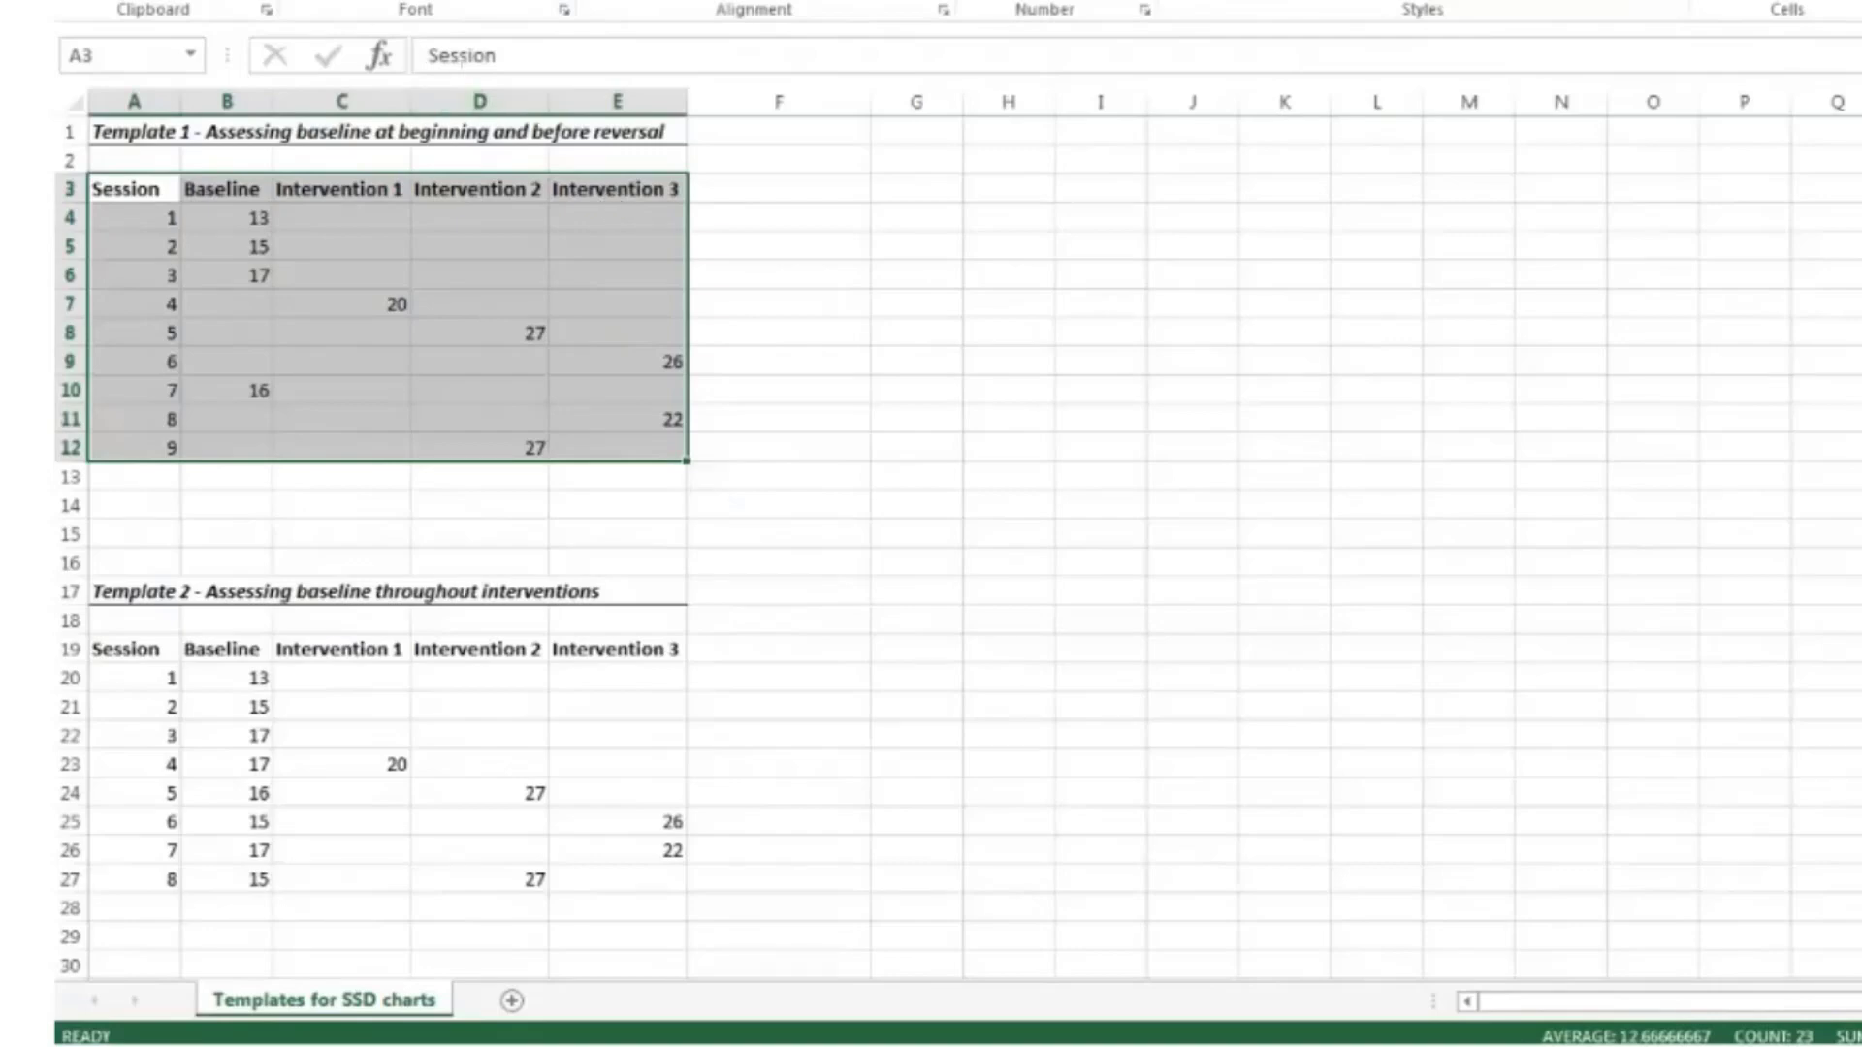
{"action": "key", "text": "alt+n"}
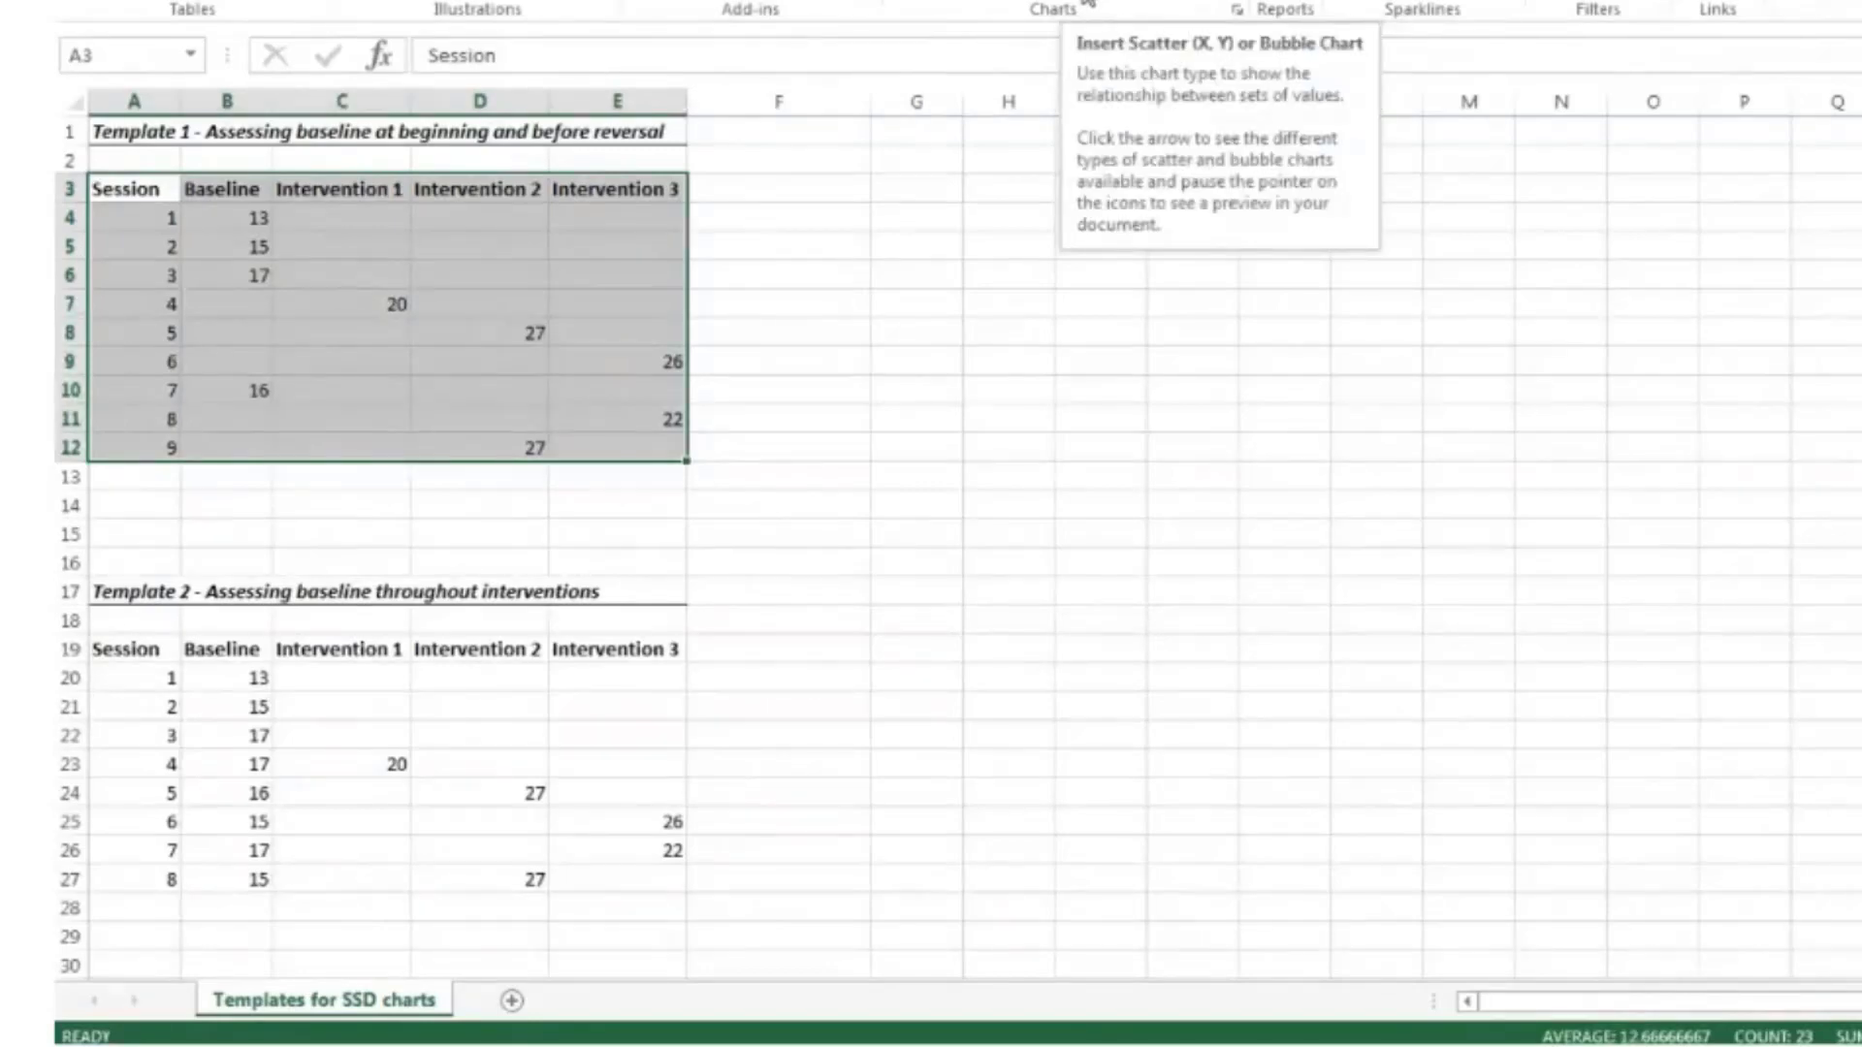
{"action": "left_click", "coordinate": [1087, 4]}
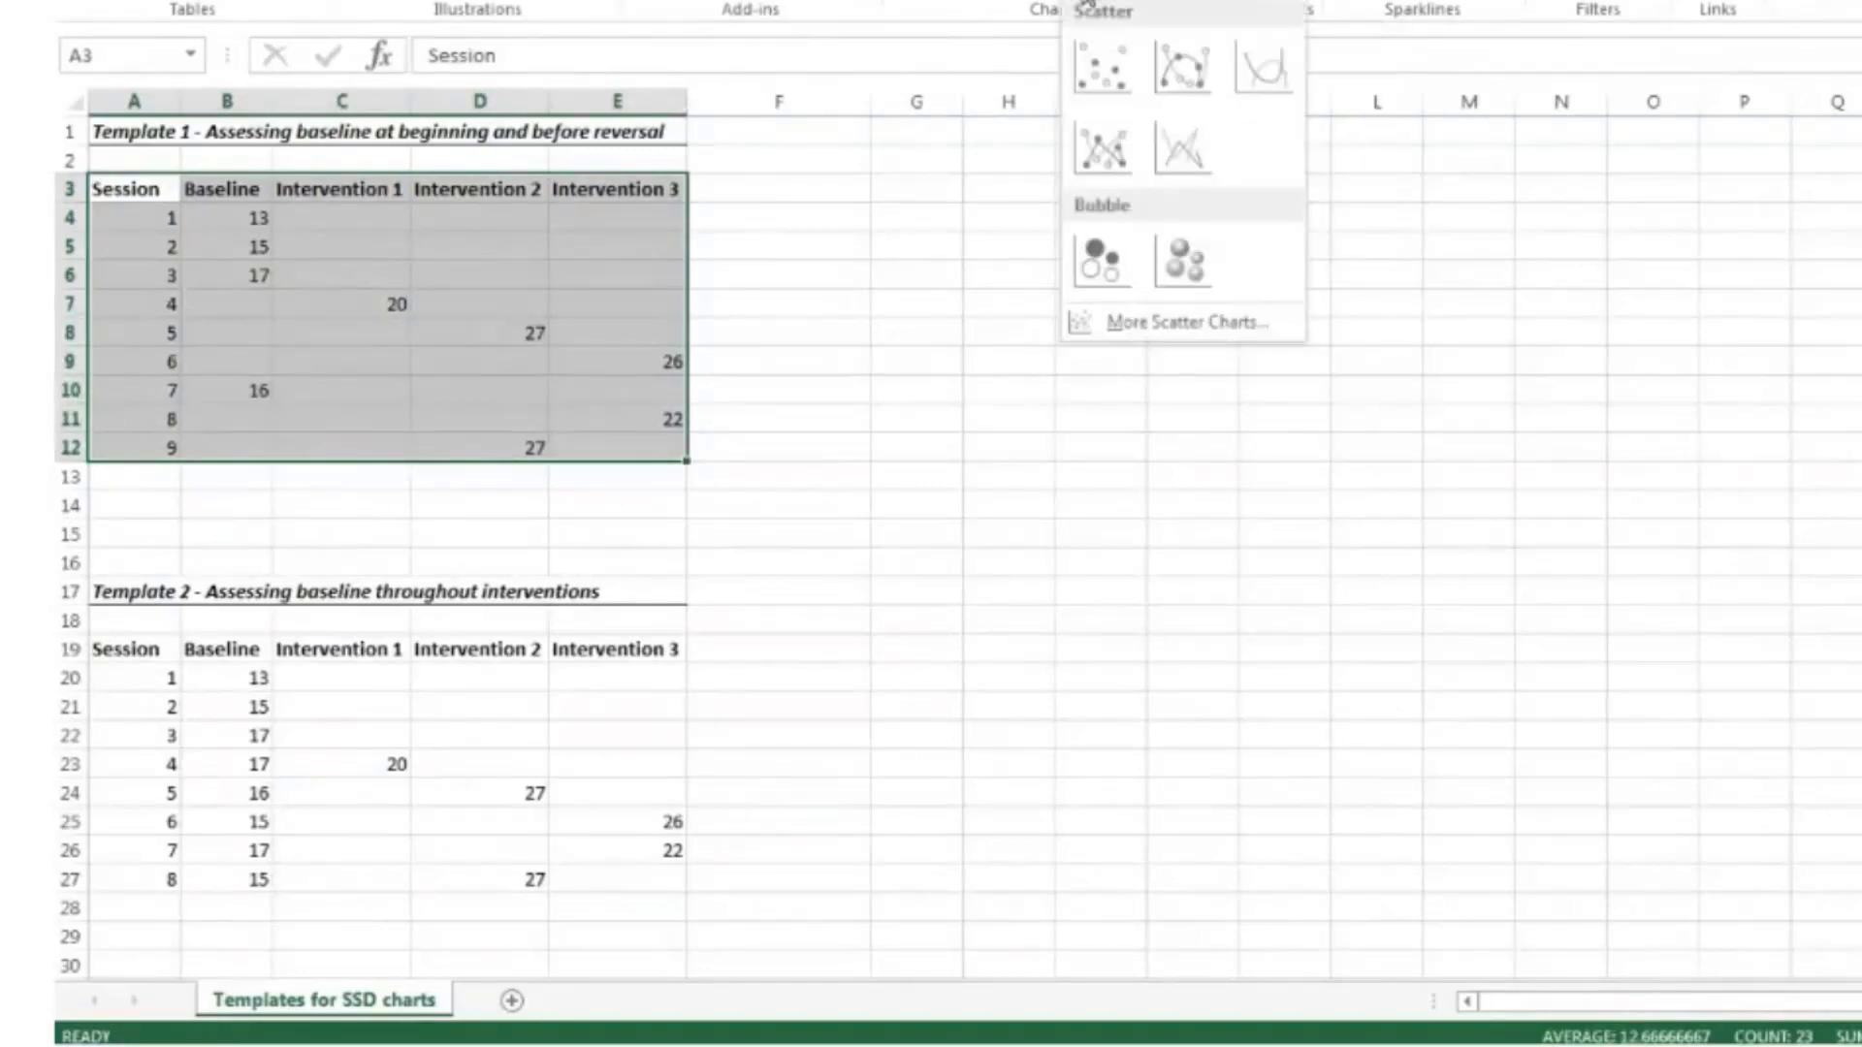
{"action": "left_click", "coordinate": [1102, 80]}
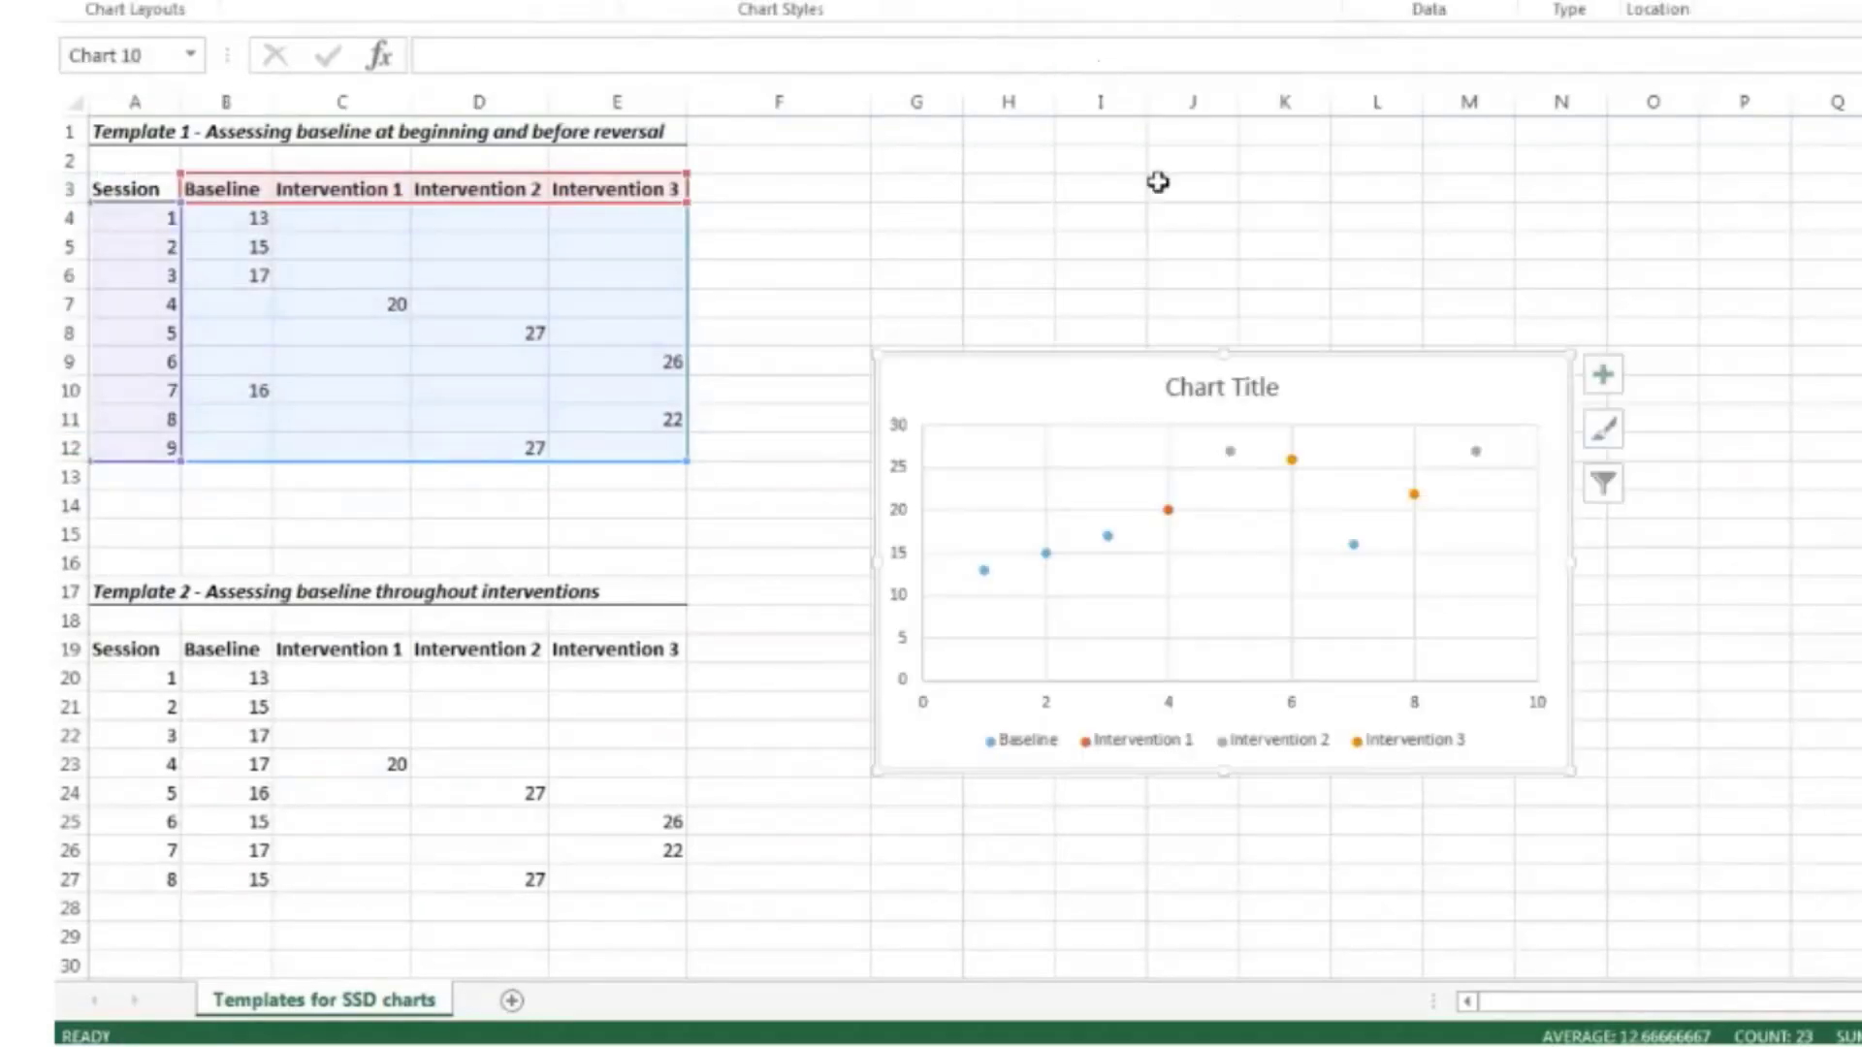
Position the new scatter chart beside the Template 1 table and check its baseline and intervention points
{"action": "left_click_drag", "start_coordinate": [1316, 356], "coordinate": [1350, 149]}
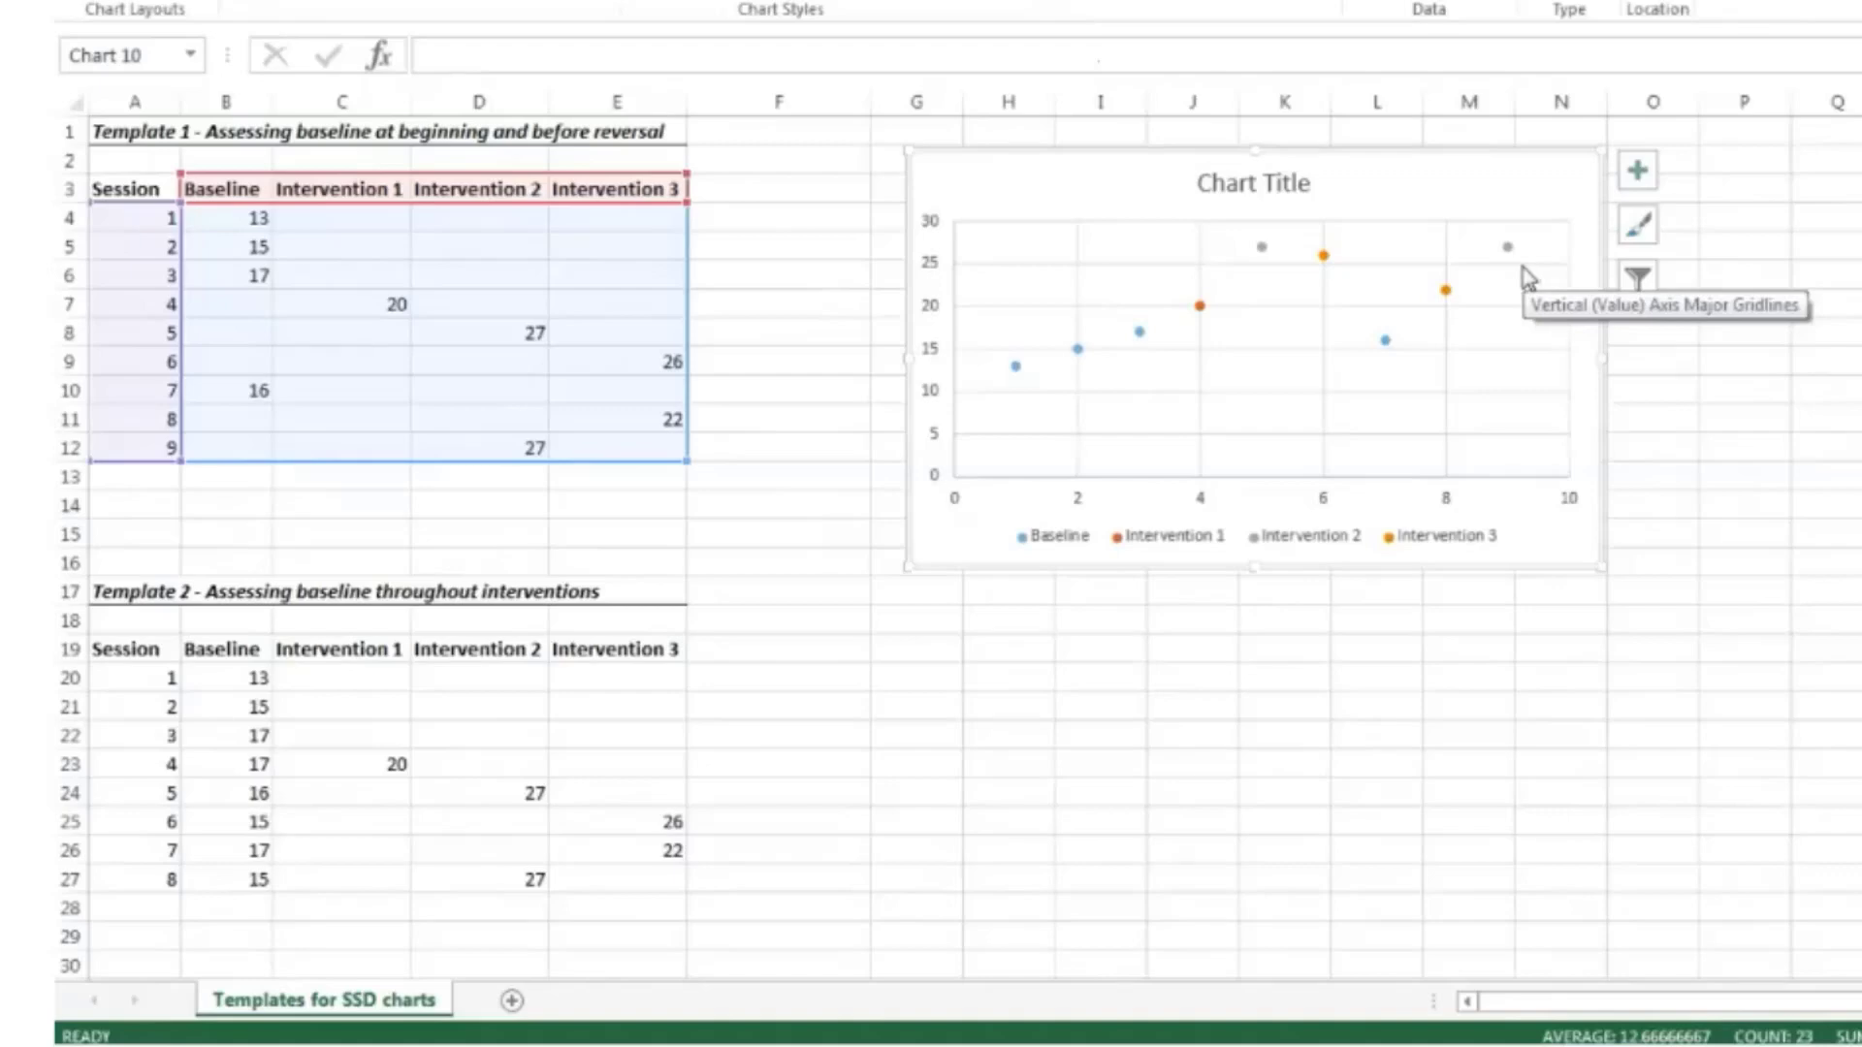
{"action": "left_click_drag", "start_coordinate": [1422, 160], "coordinate": [1417, 152]}
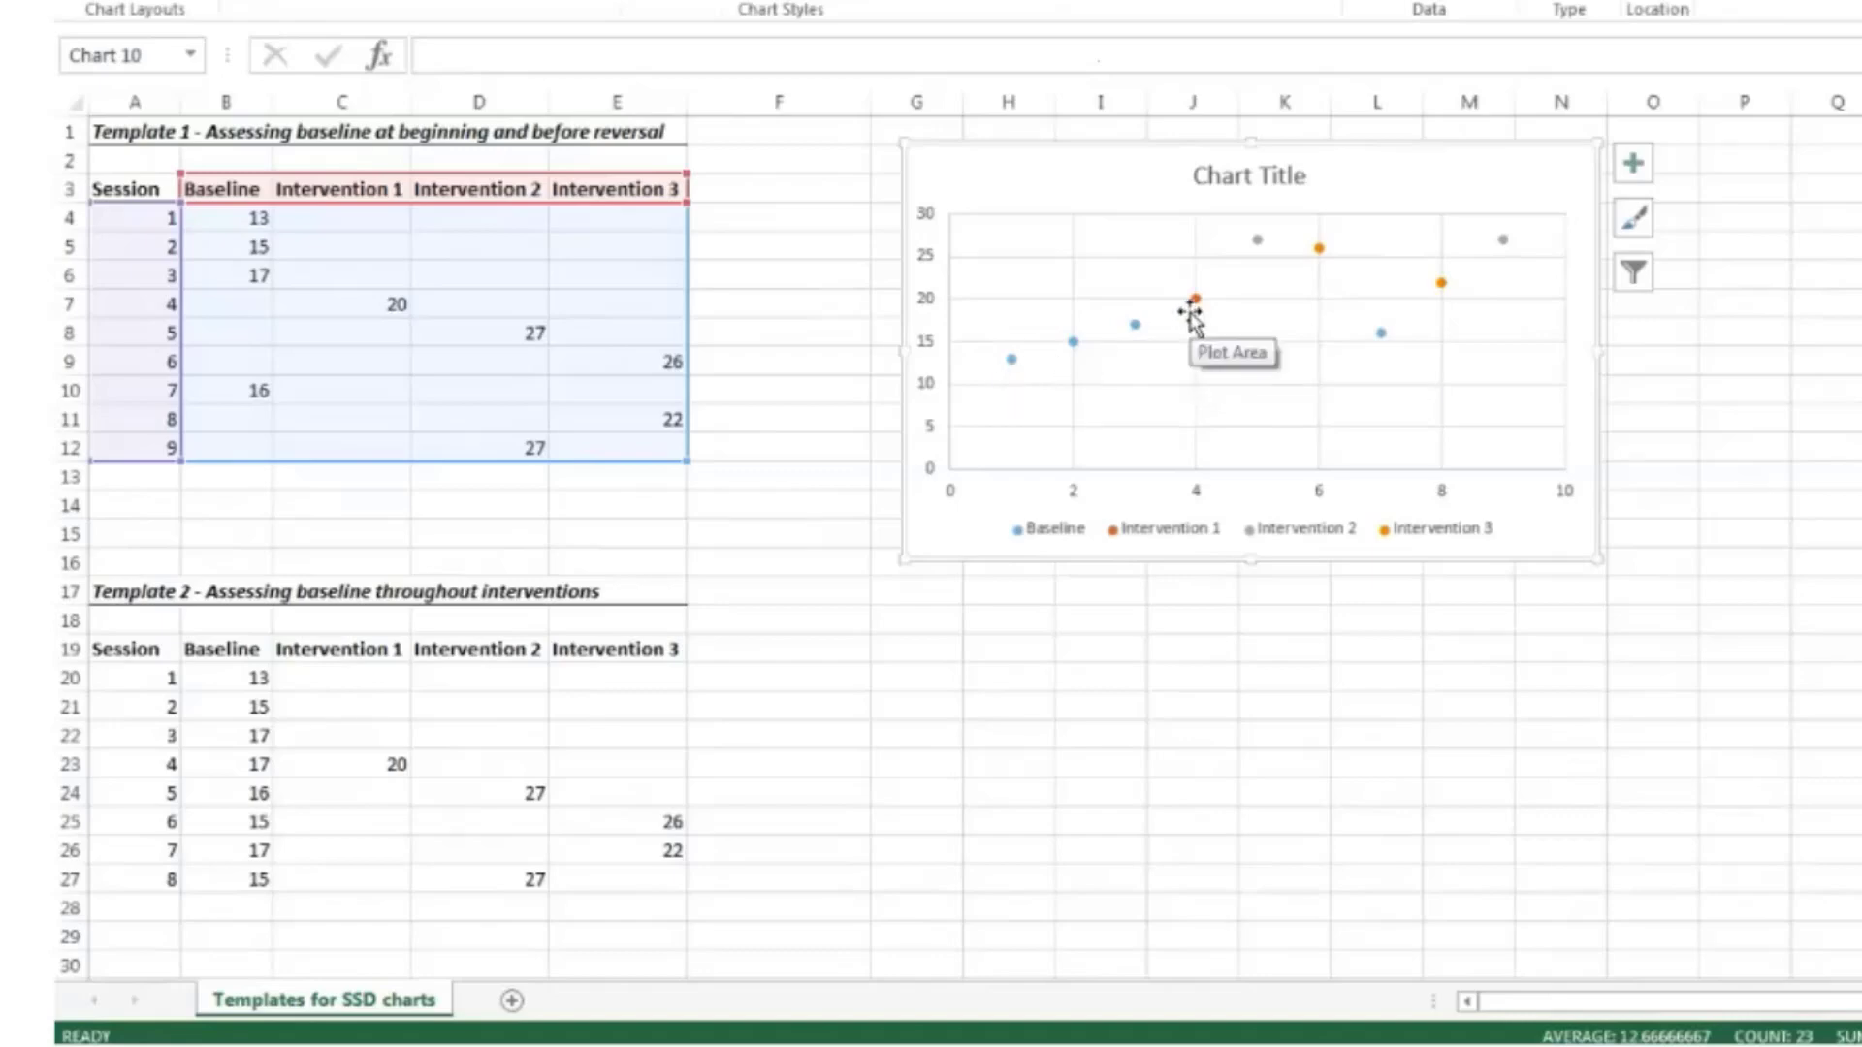
{"action": "mouse_move", "coordinate": [1278, 248]}
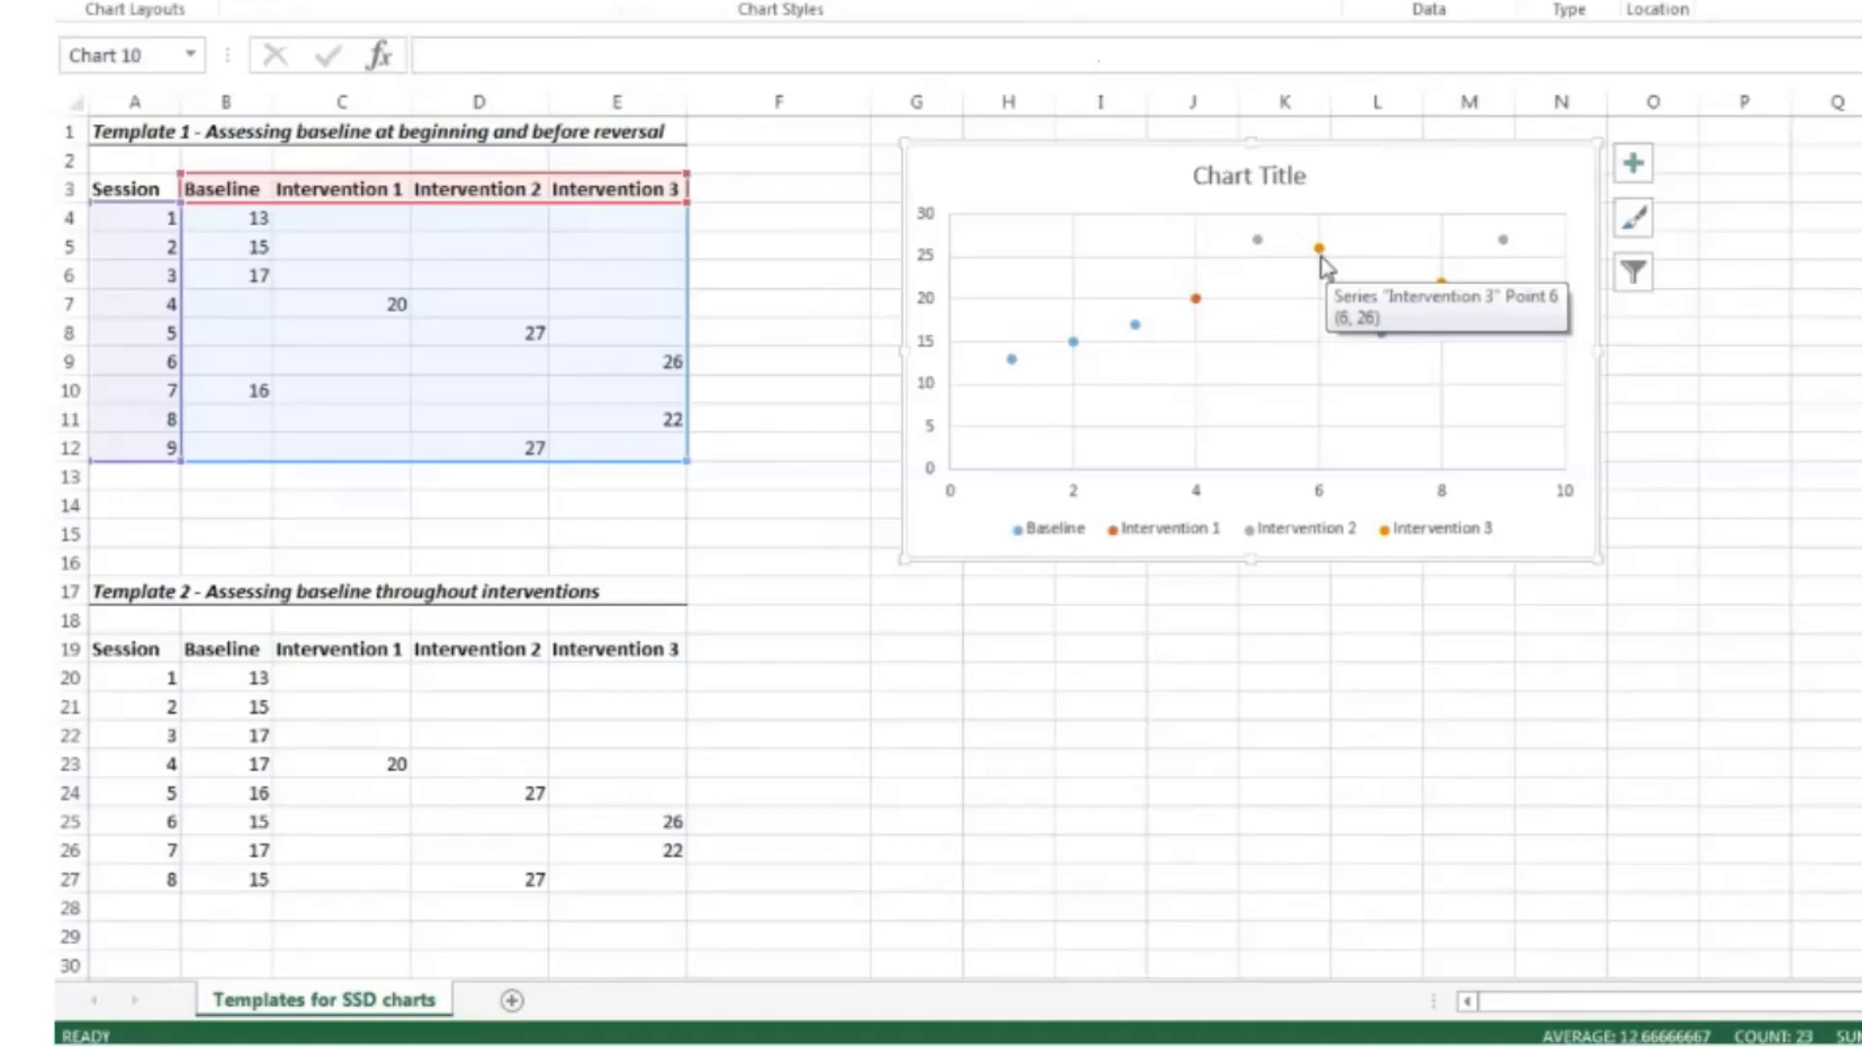
{"action": "mouse_move", "coordinate": [1381, 339]}
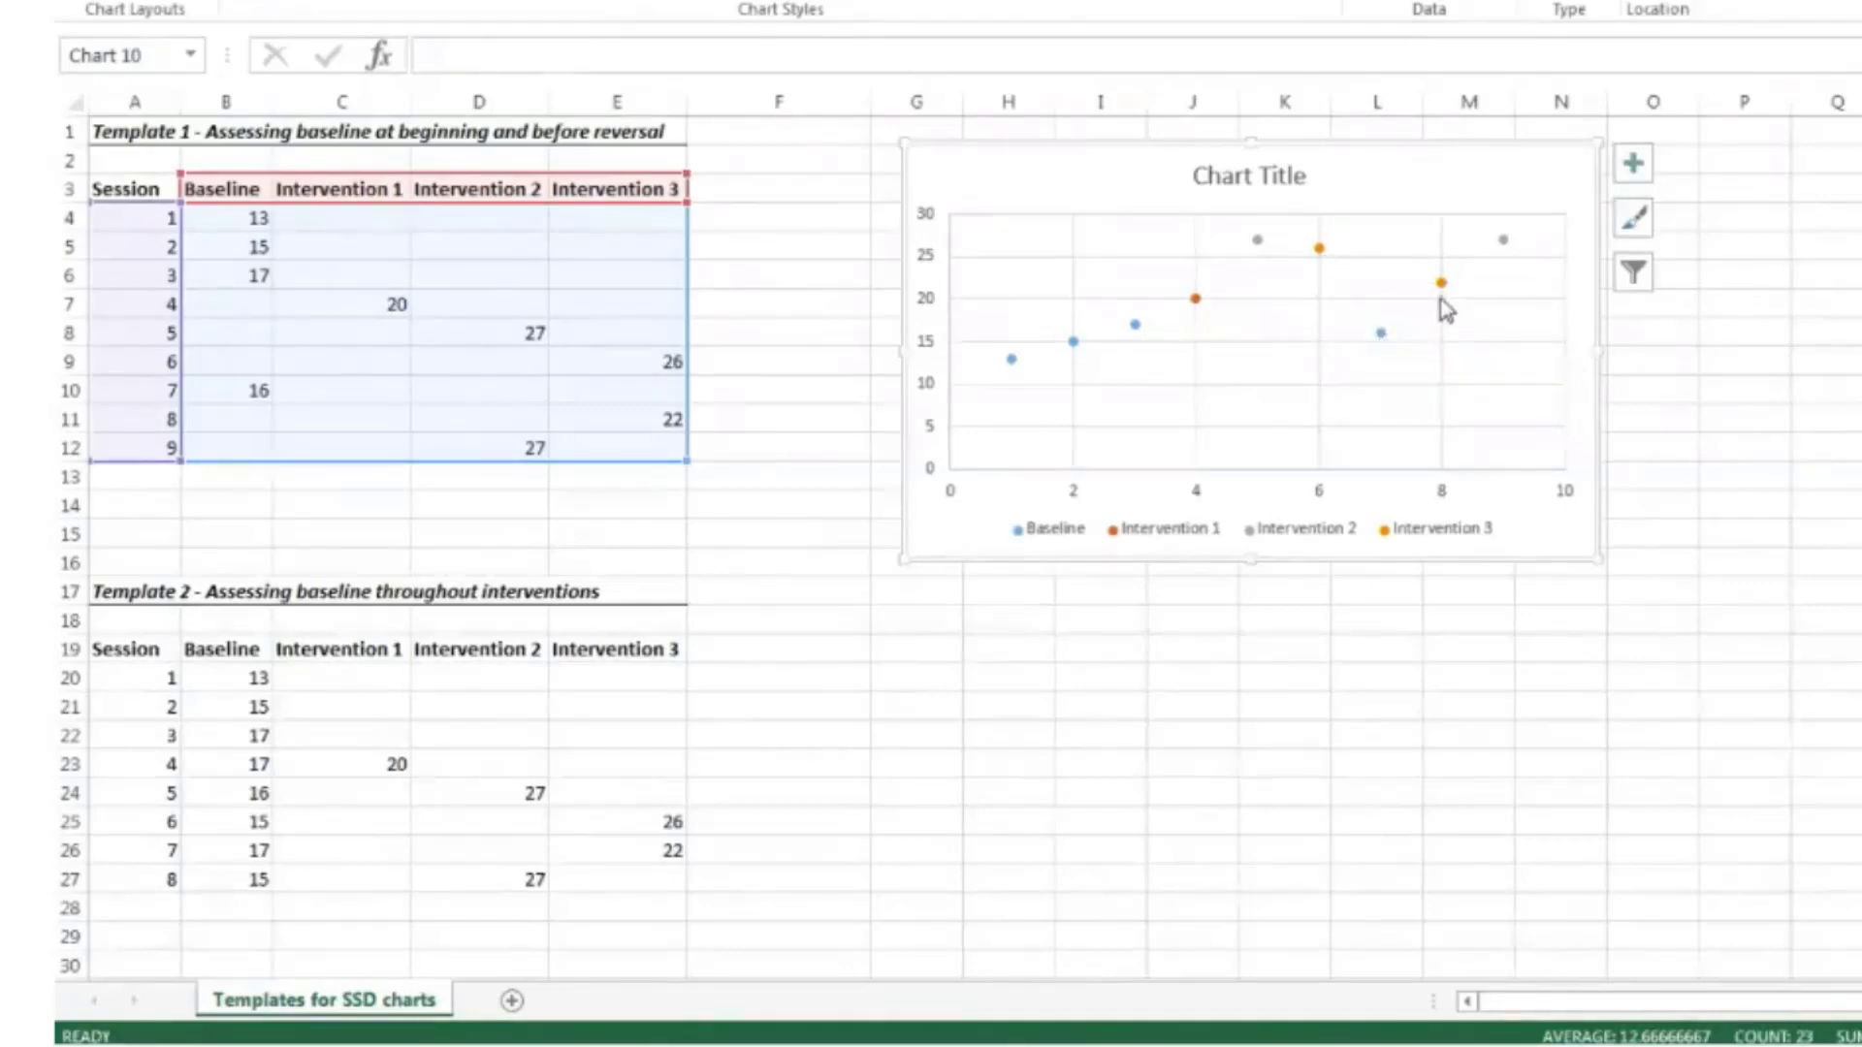
{"action": "mouse_move", "coordinate": [1443, 288]}
{"action": "left_click_drag", "start_coordinate": [1408, 155], "coordinate": [1409, 146]}
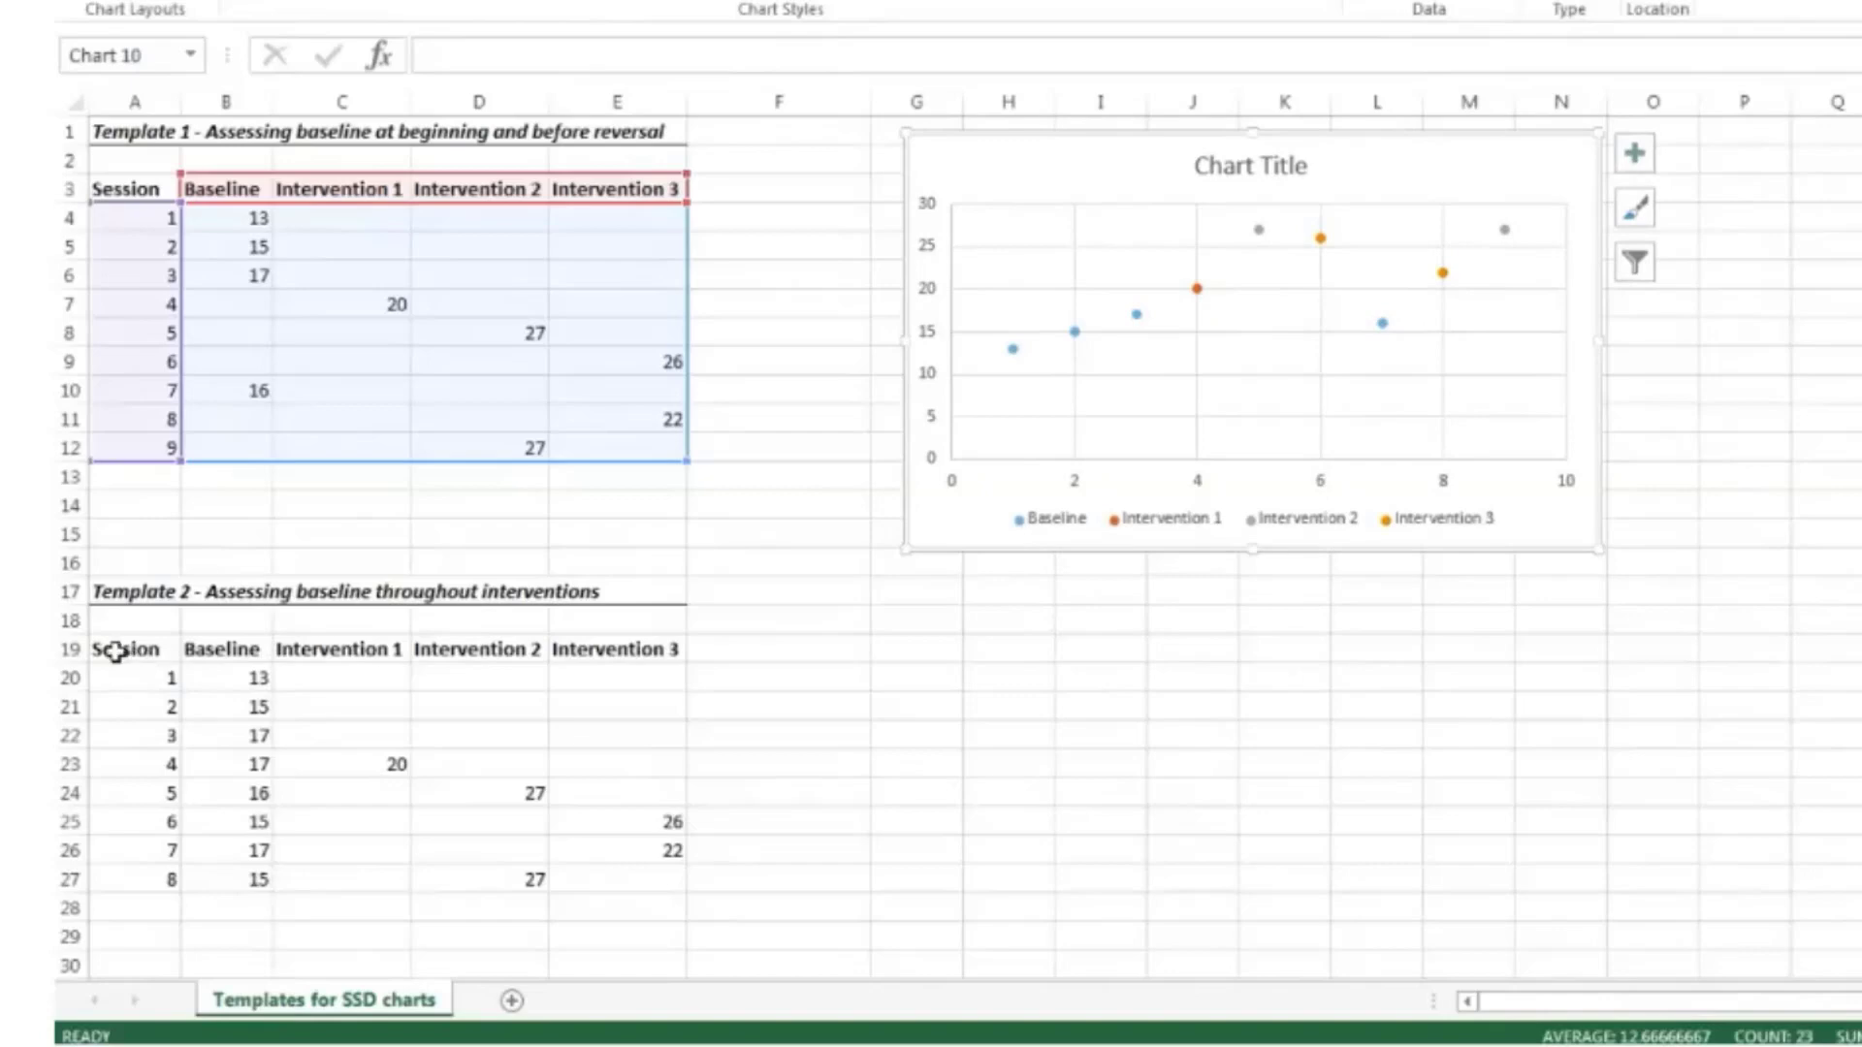
Insert a markers-only scatter chart from Template 2's session, baseline and intervention data in A19:E27
{"action": "left_click_drag", "start_coordinate": [114, 651], "coordinate": [665, 871]}
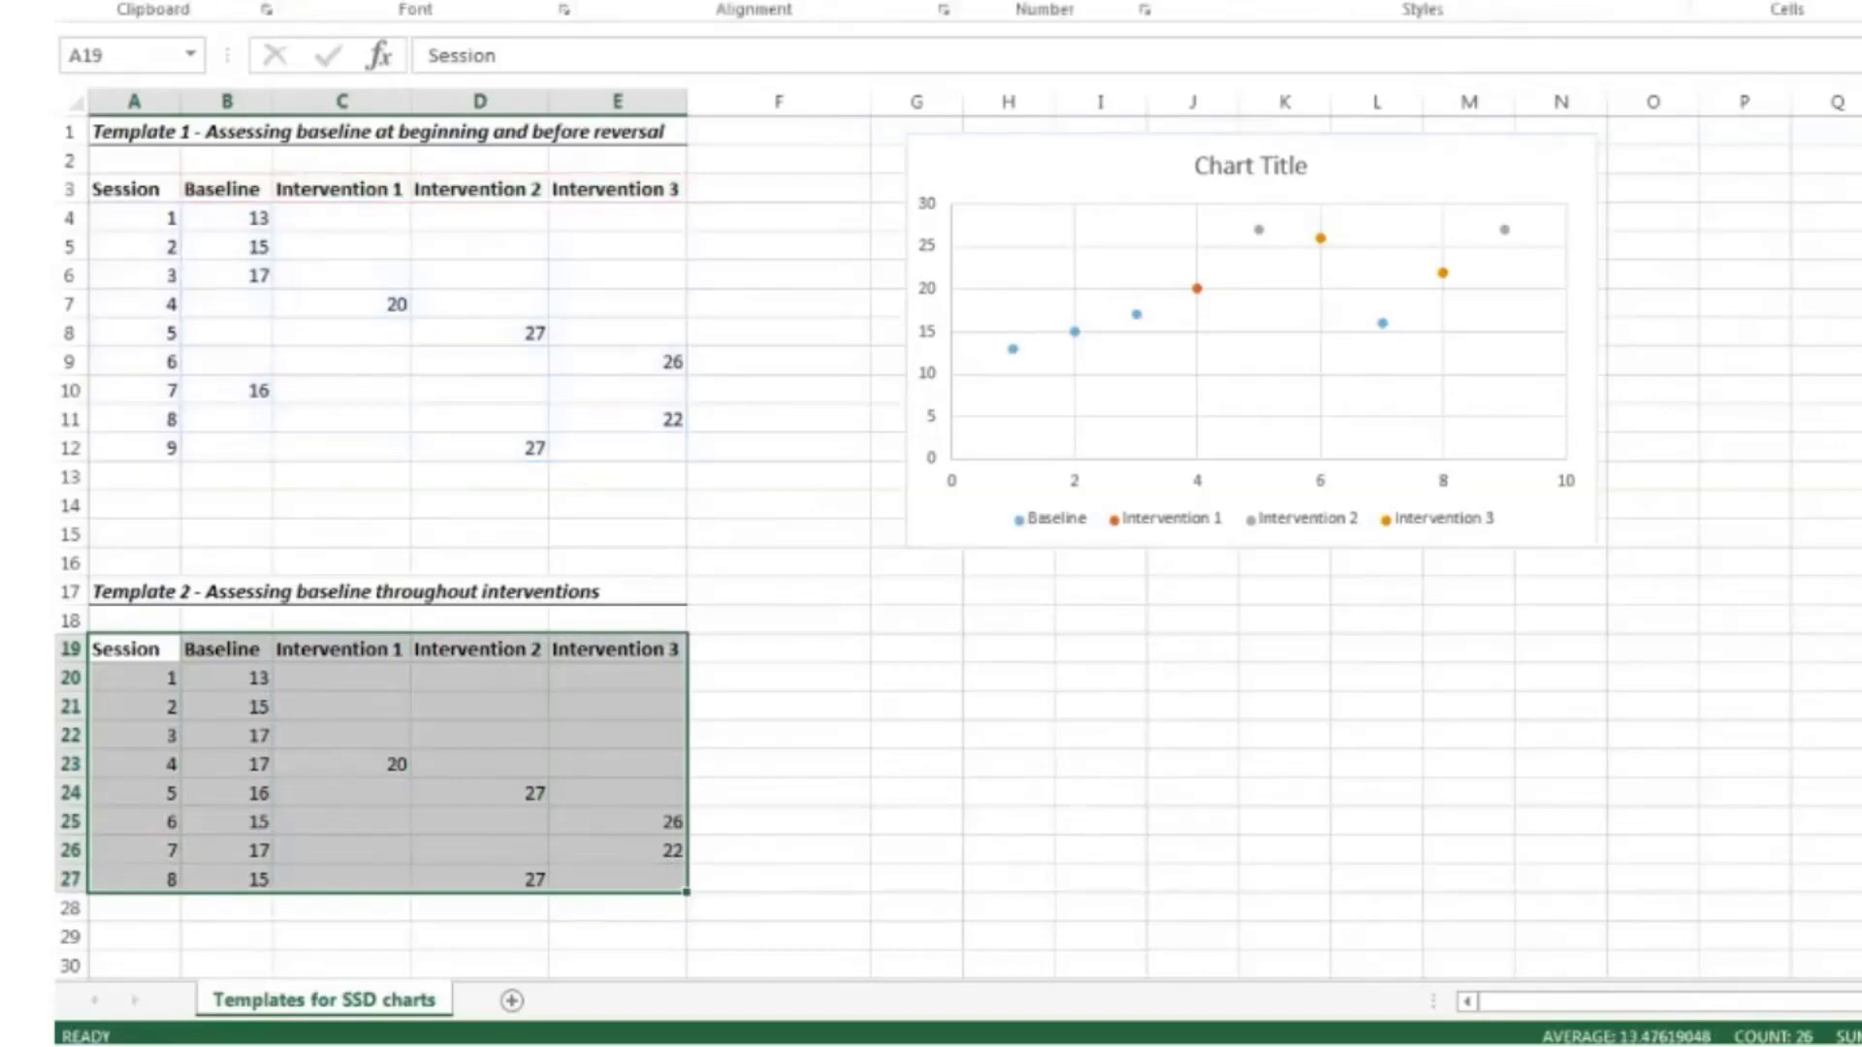
{"action": "key", "text": "alt+n"}
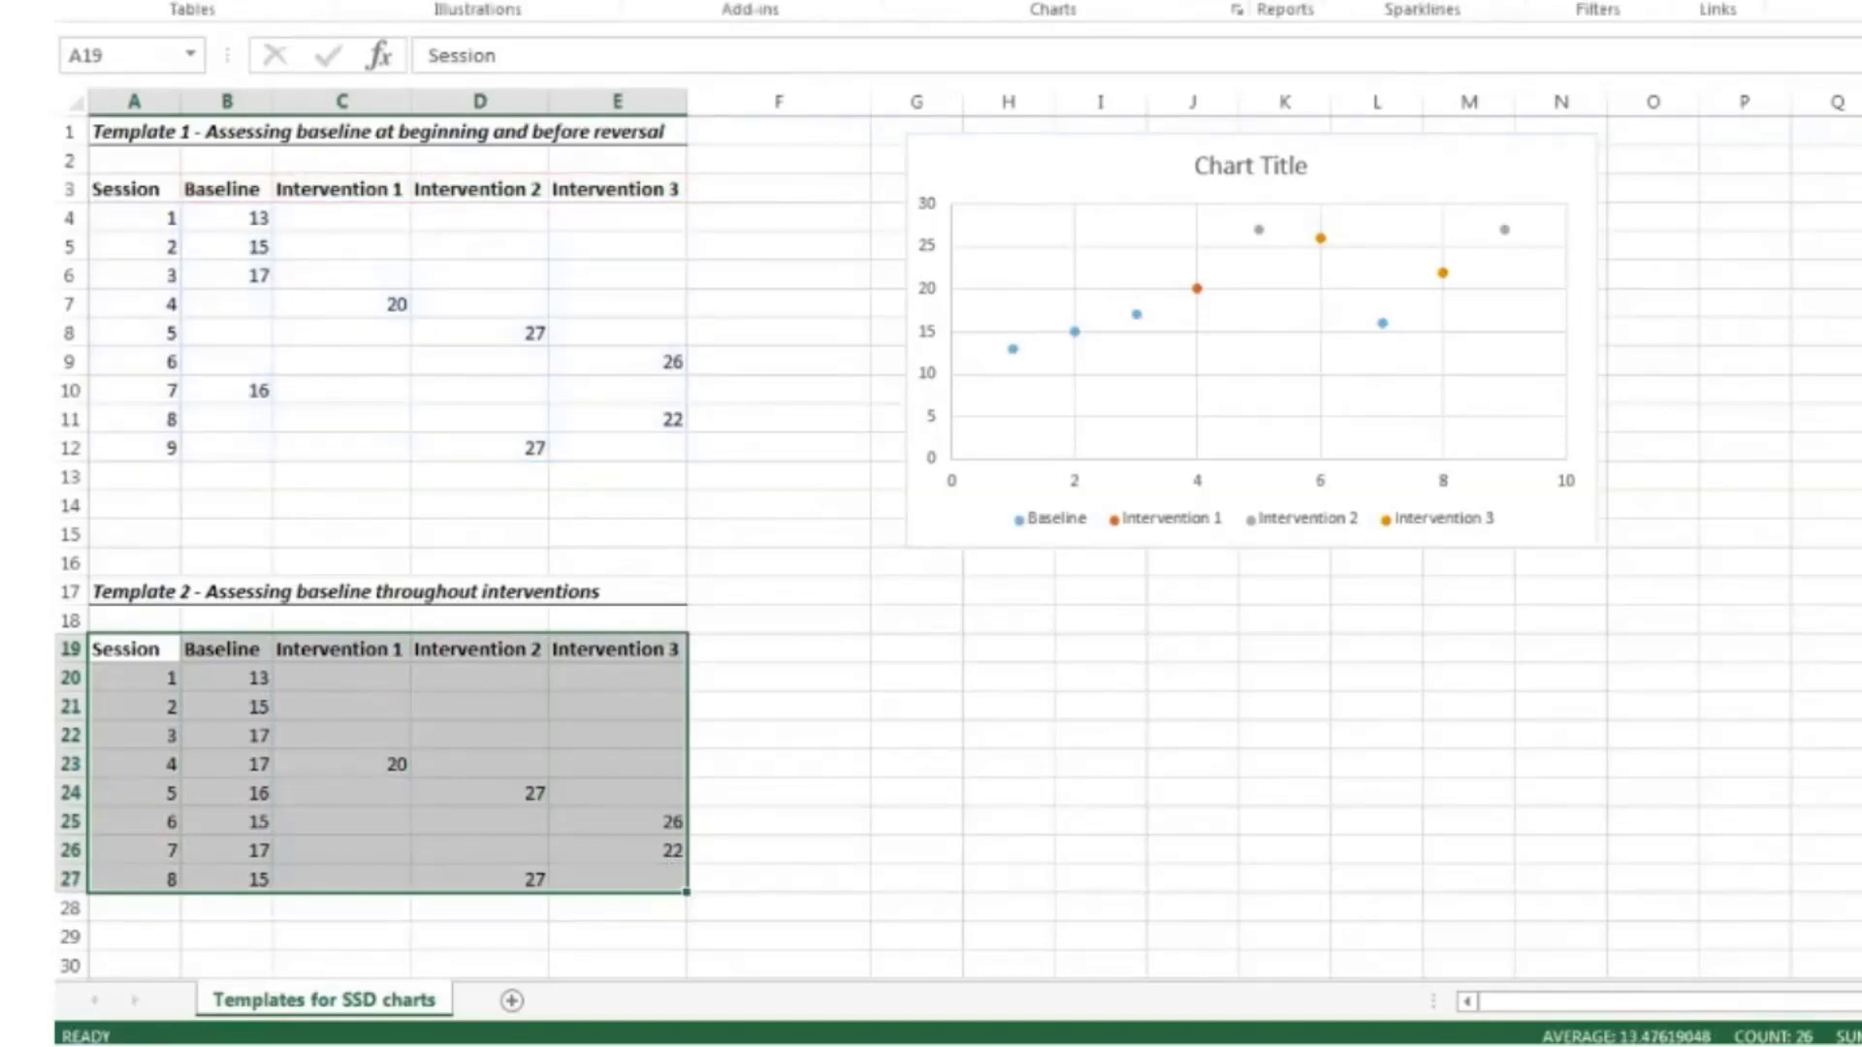
{"action": "key", "text": "d"}
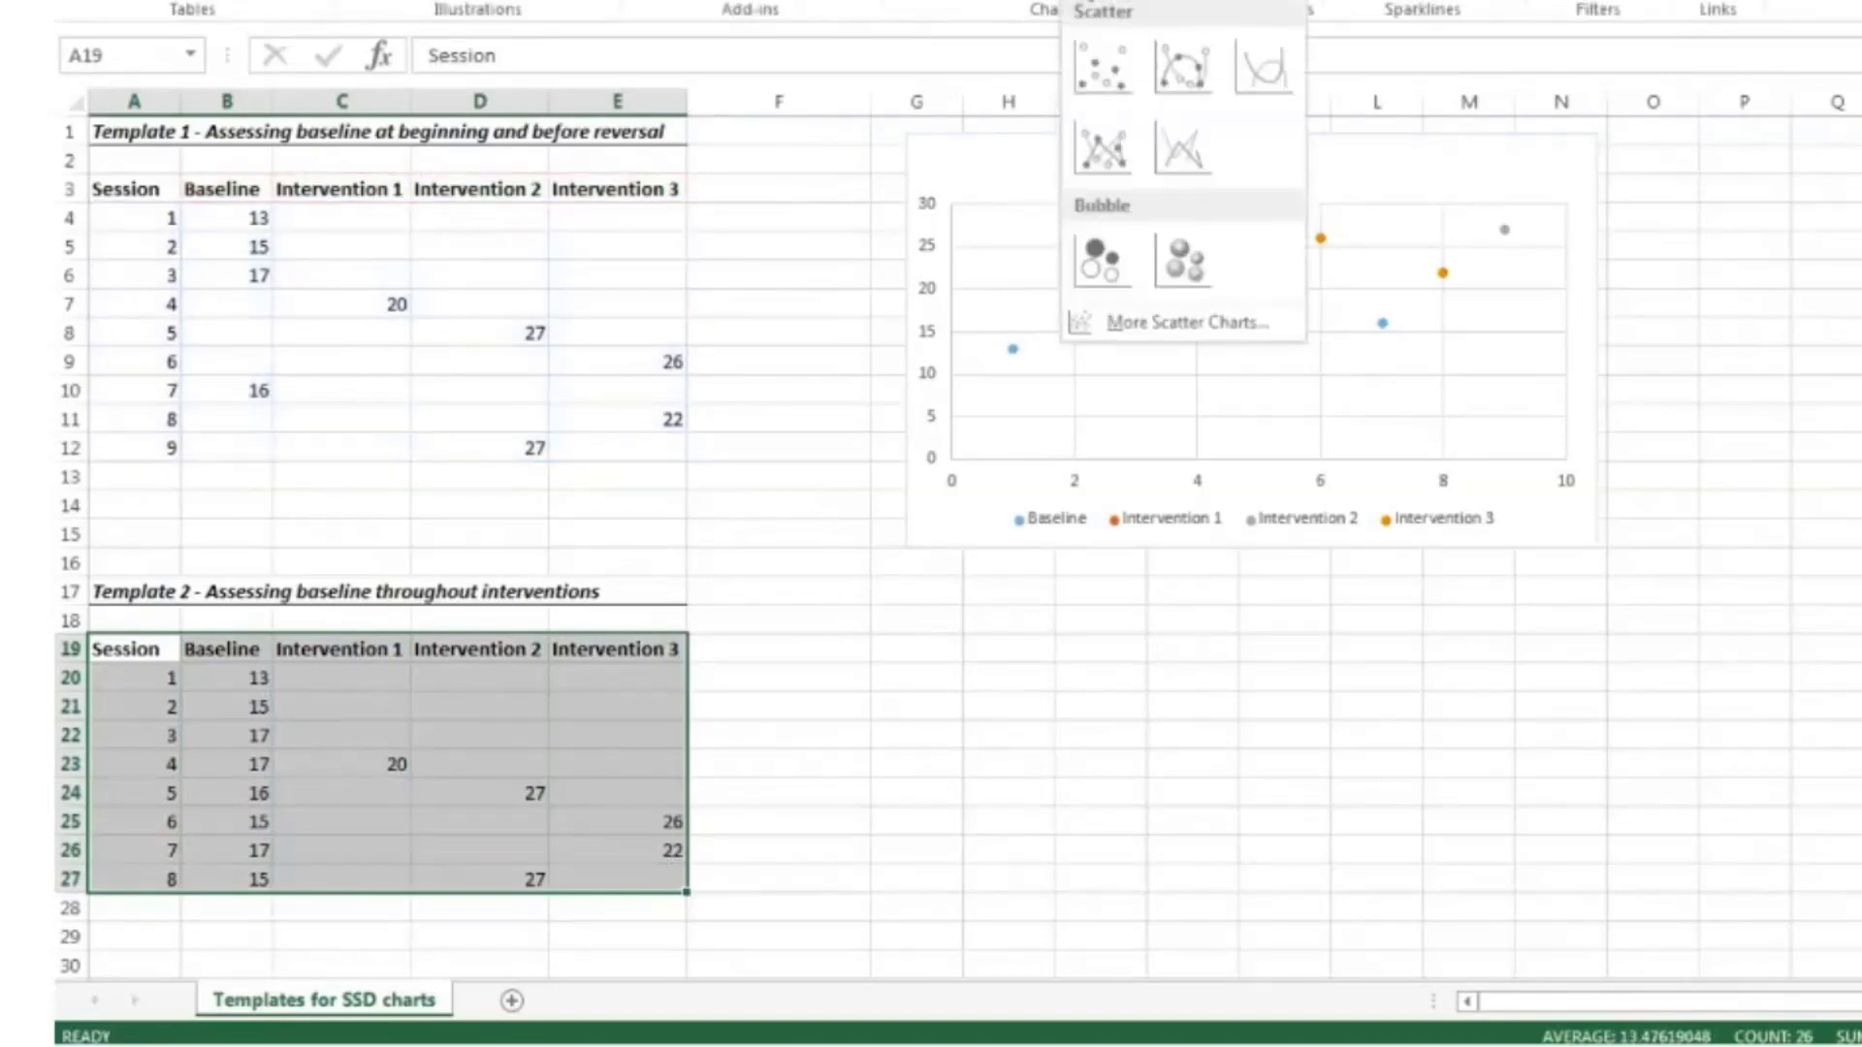
{"action": "left_click", "coordinate": [1101, 56]}
Position the Template 2 scatter chart beside its table, directly below and aligned with the Template 1 chart
{"action": "left_click_drag", "start_coordinate": [1305, 362], "coordinate": [1325, 570]}
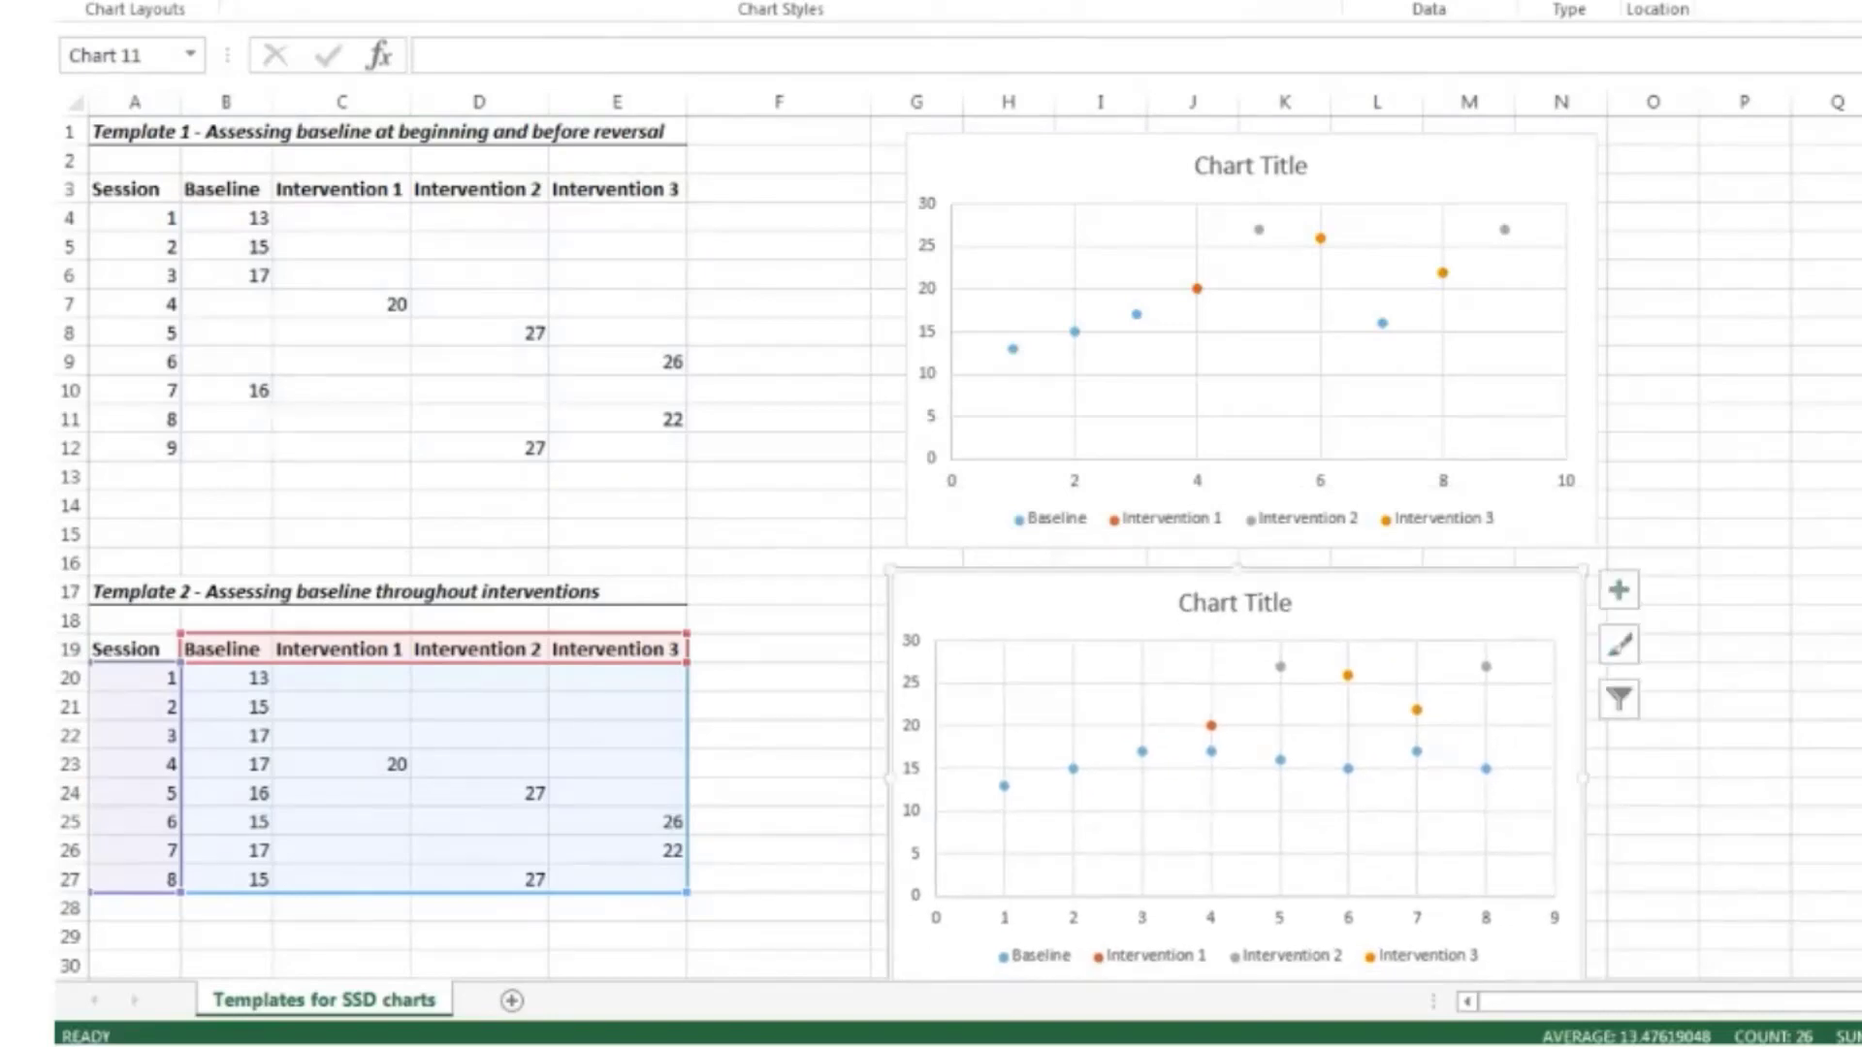
{"action": "scroll", "coordinate": [930, 533], "scroll_direction": "down", "scroll_amount": 1}
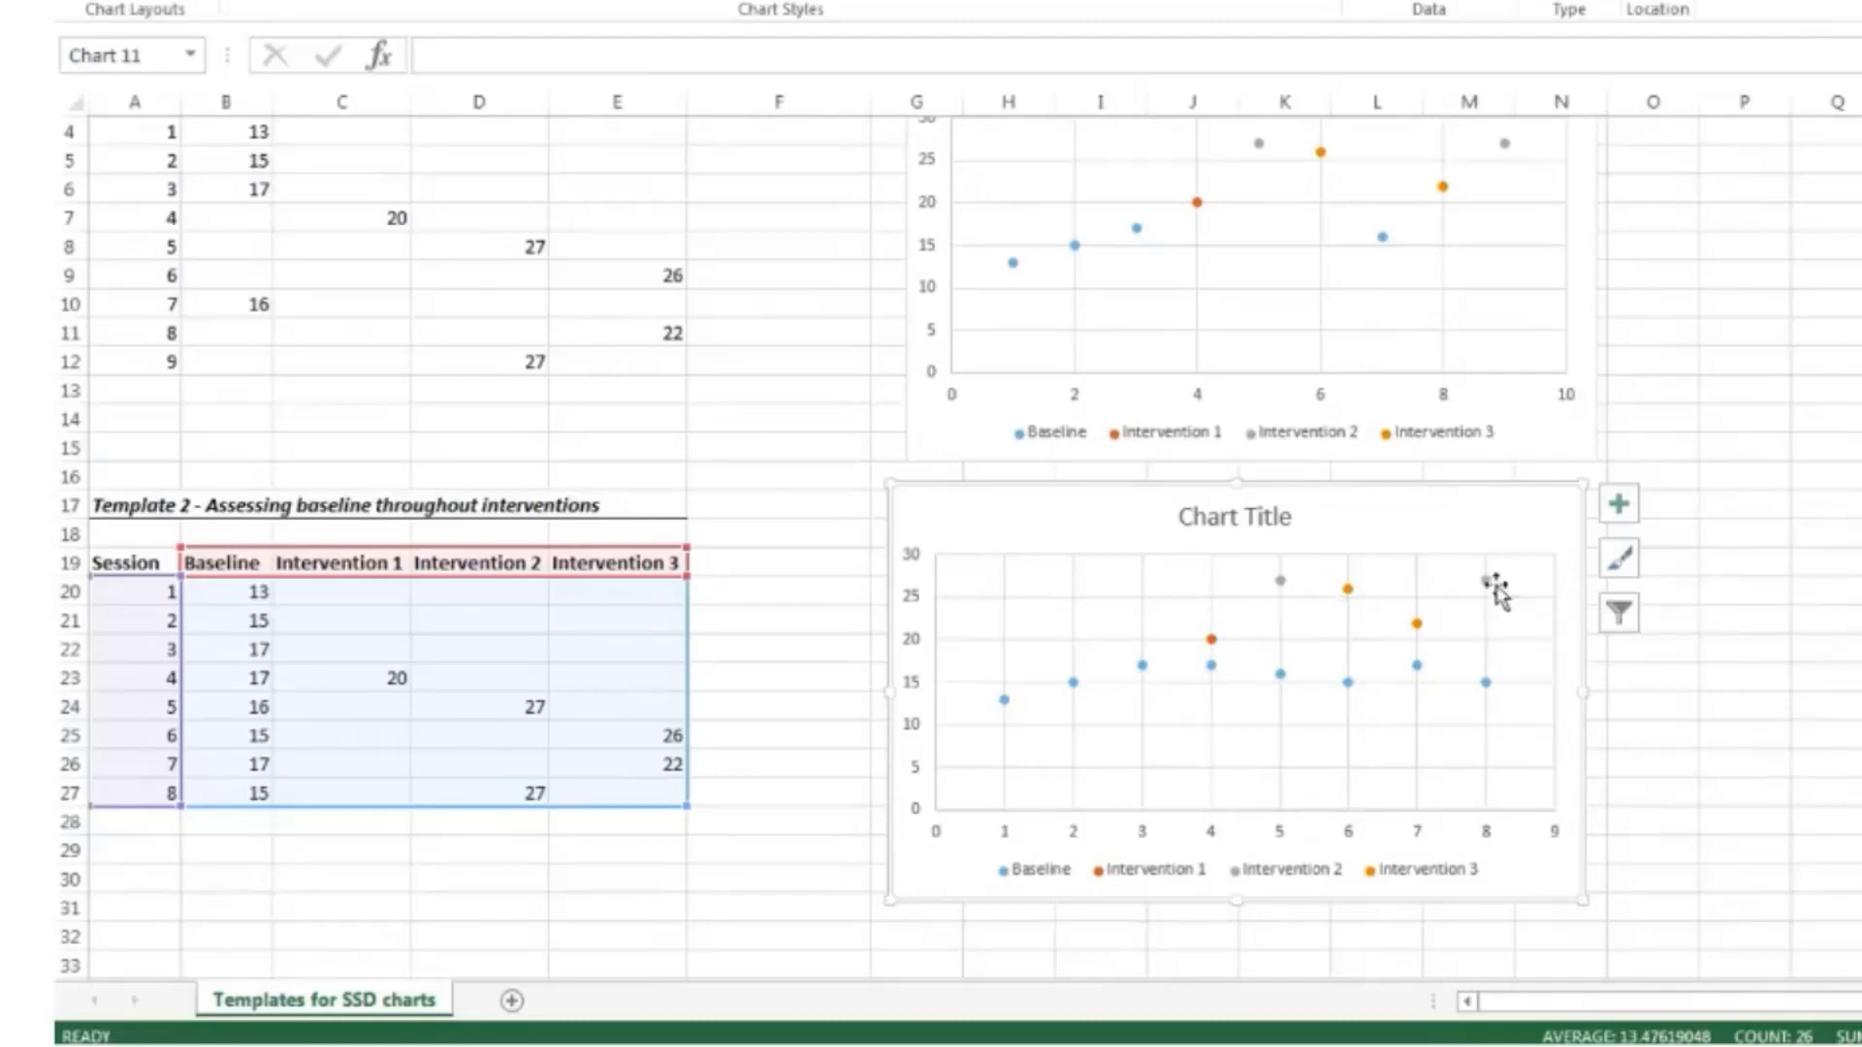
{"action": "left_click_drag", "start_coordinate": [1503, 498], "coordinate": [1520, 510]}
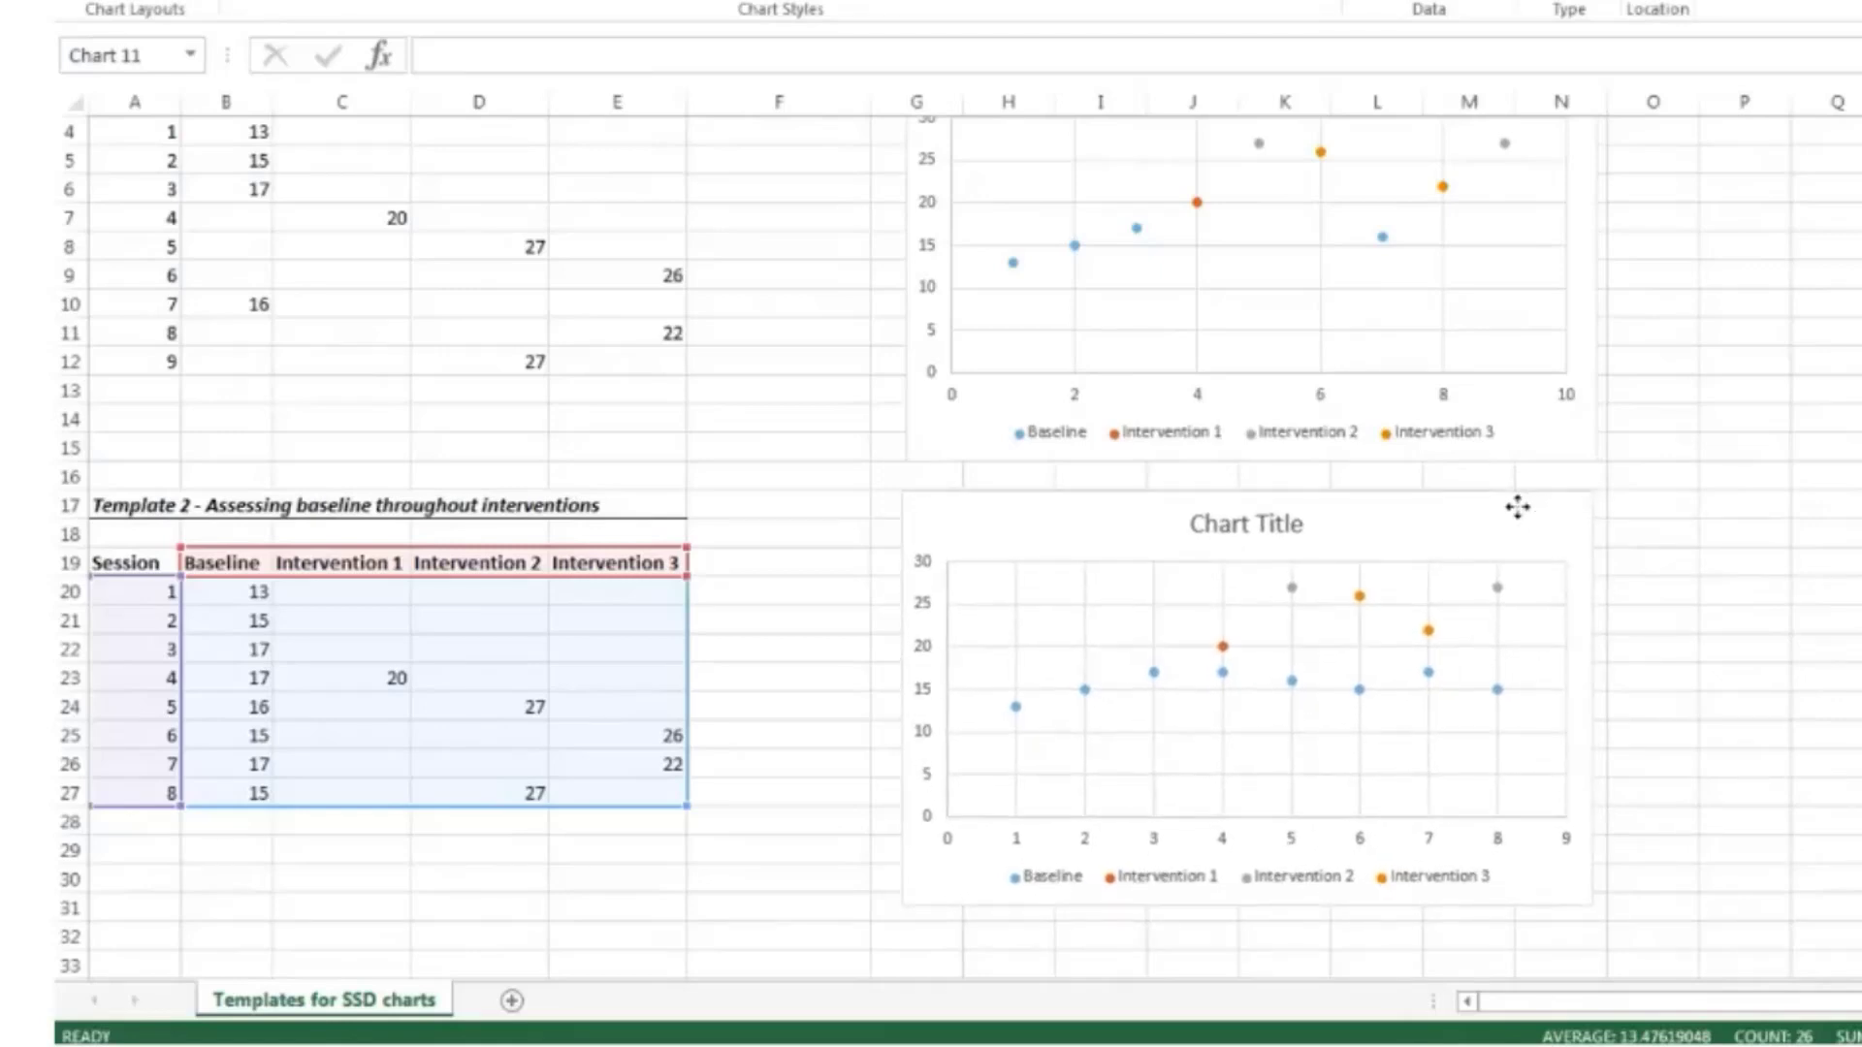
{"action": "left_click_drag", "start_coordinate": [1513, 513], "coordinate": [1522, 511]}
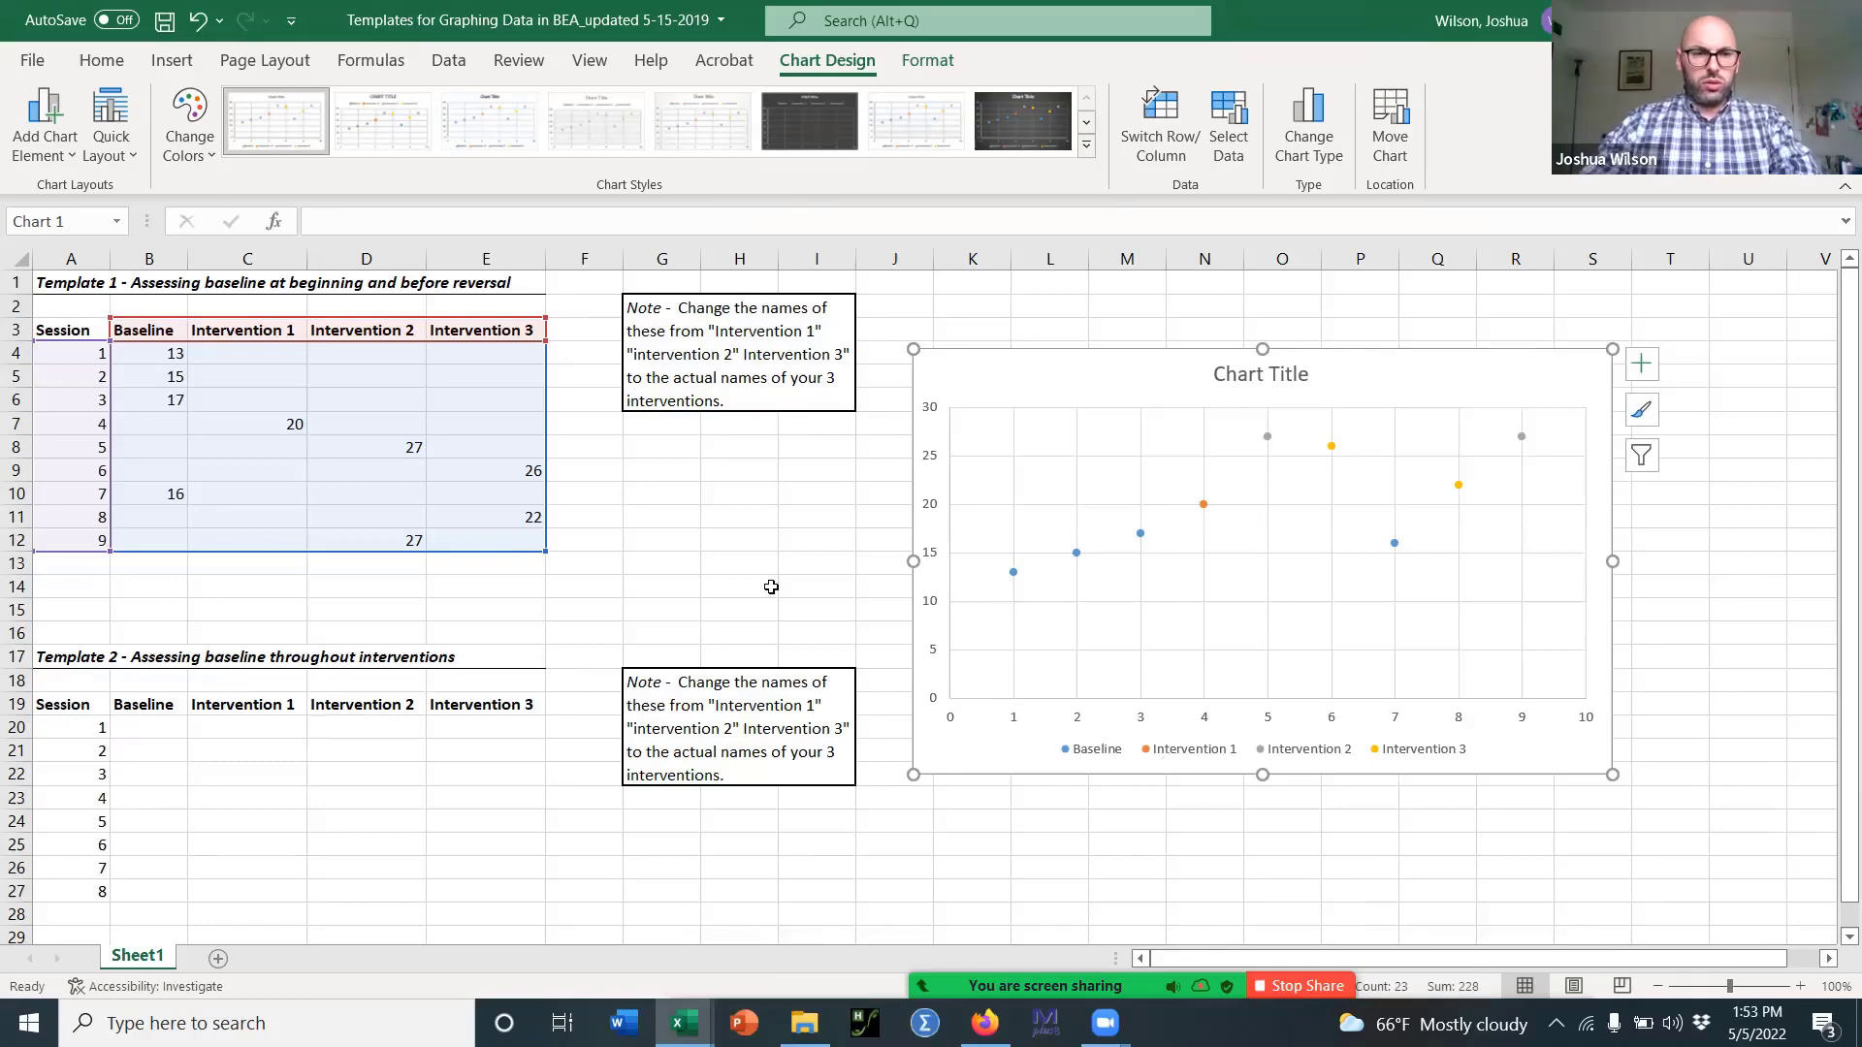
Rename Template 1's three intervention headers in C3:E3 as Motivation, CCC and LPP
{"action": "left_click", "coordinate": [231, 331]}
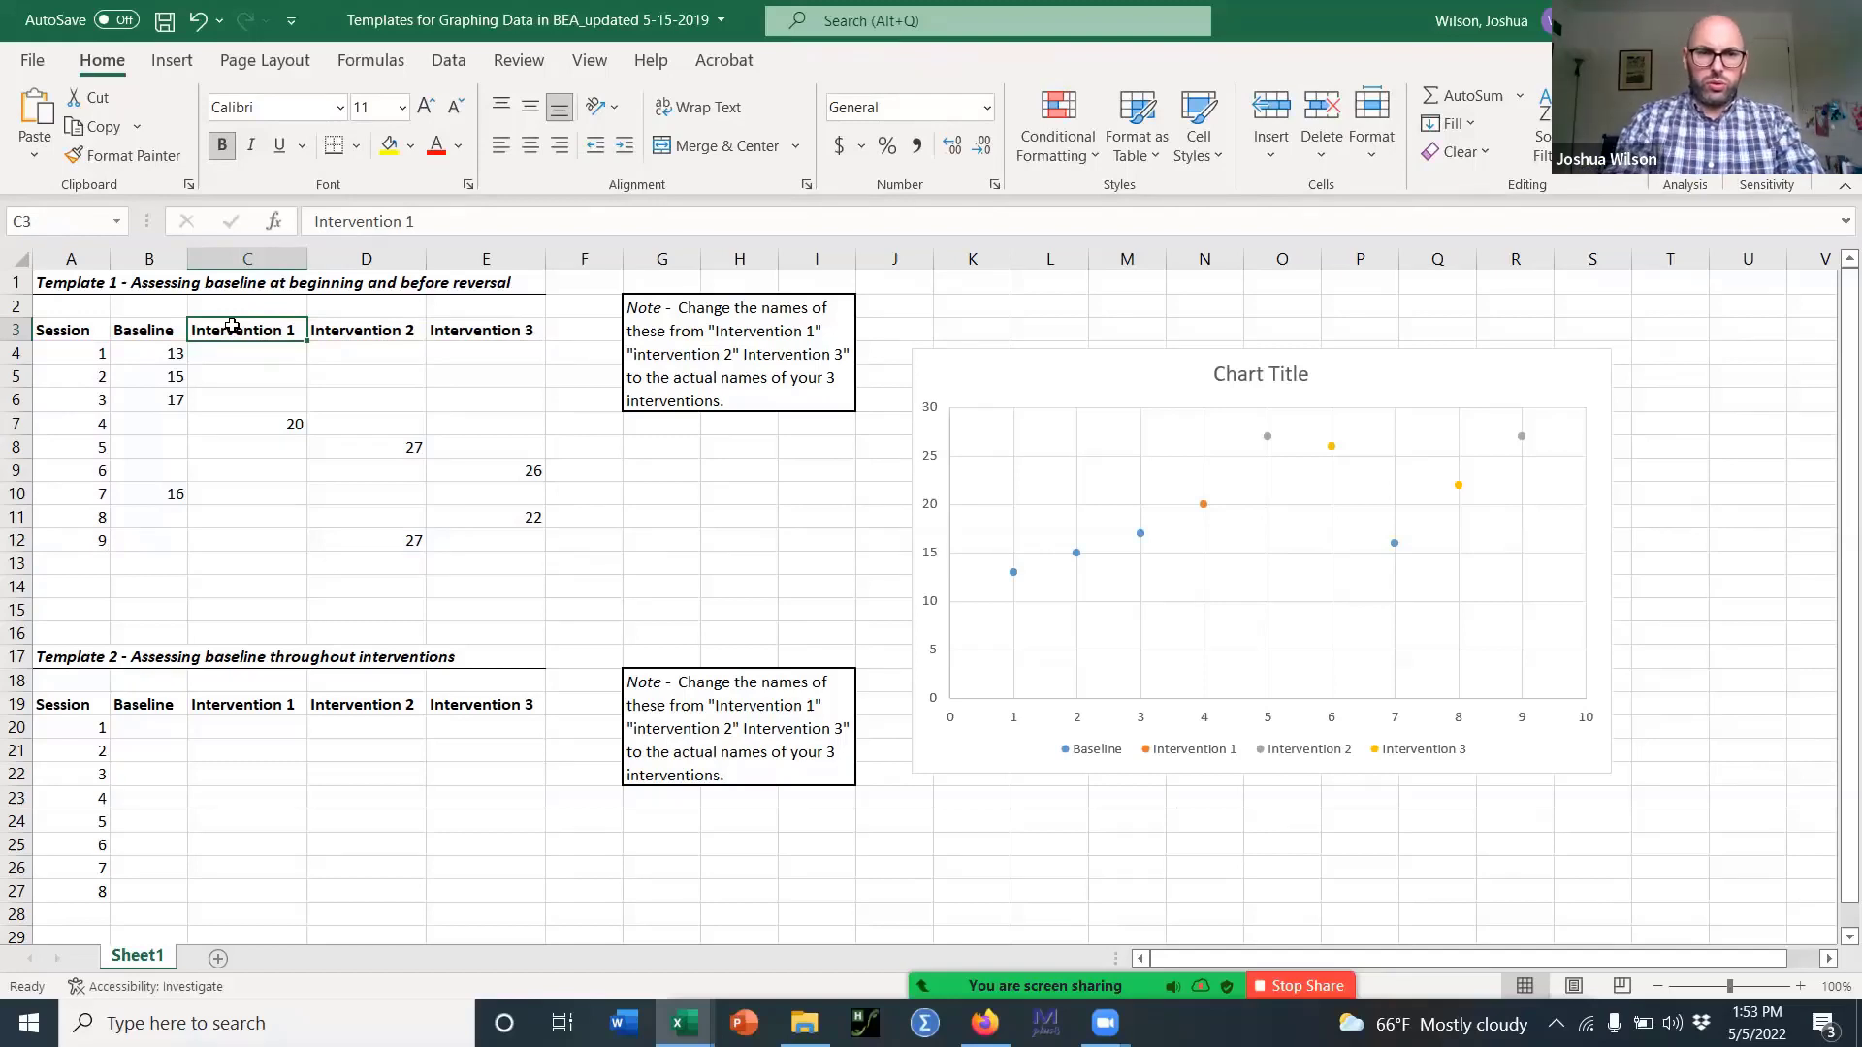
{"action": "type", "text": "Motivation"}
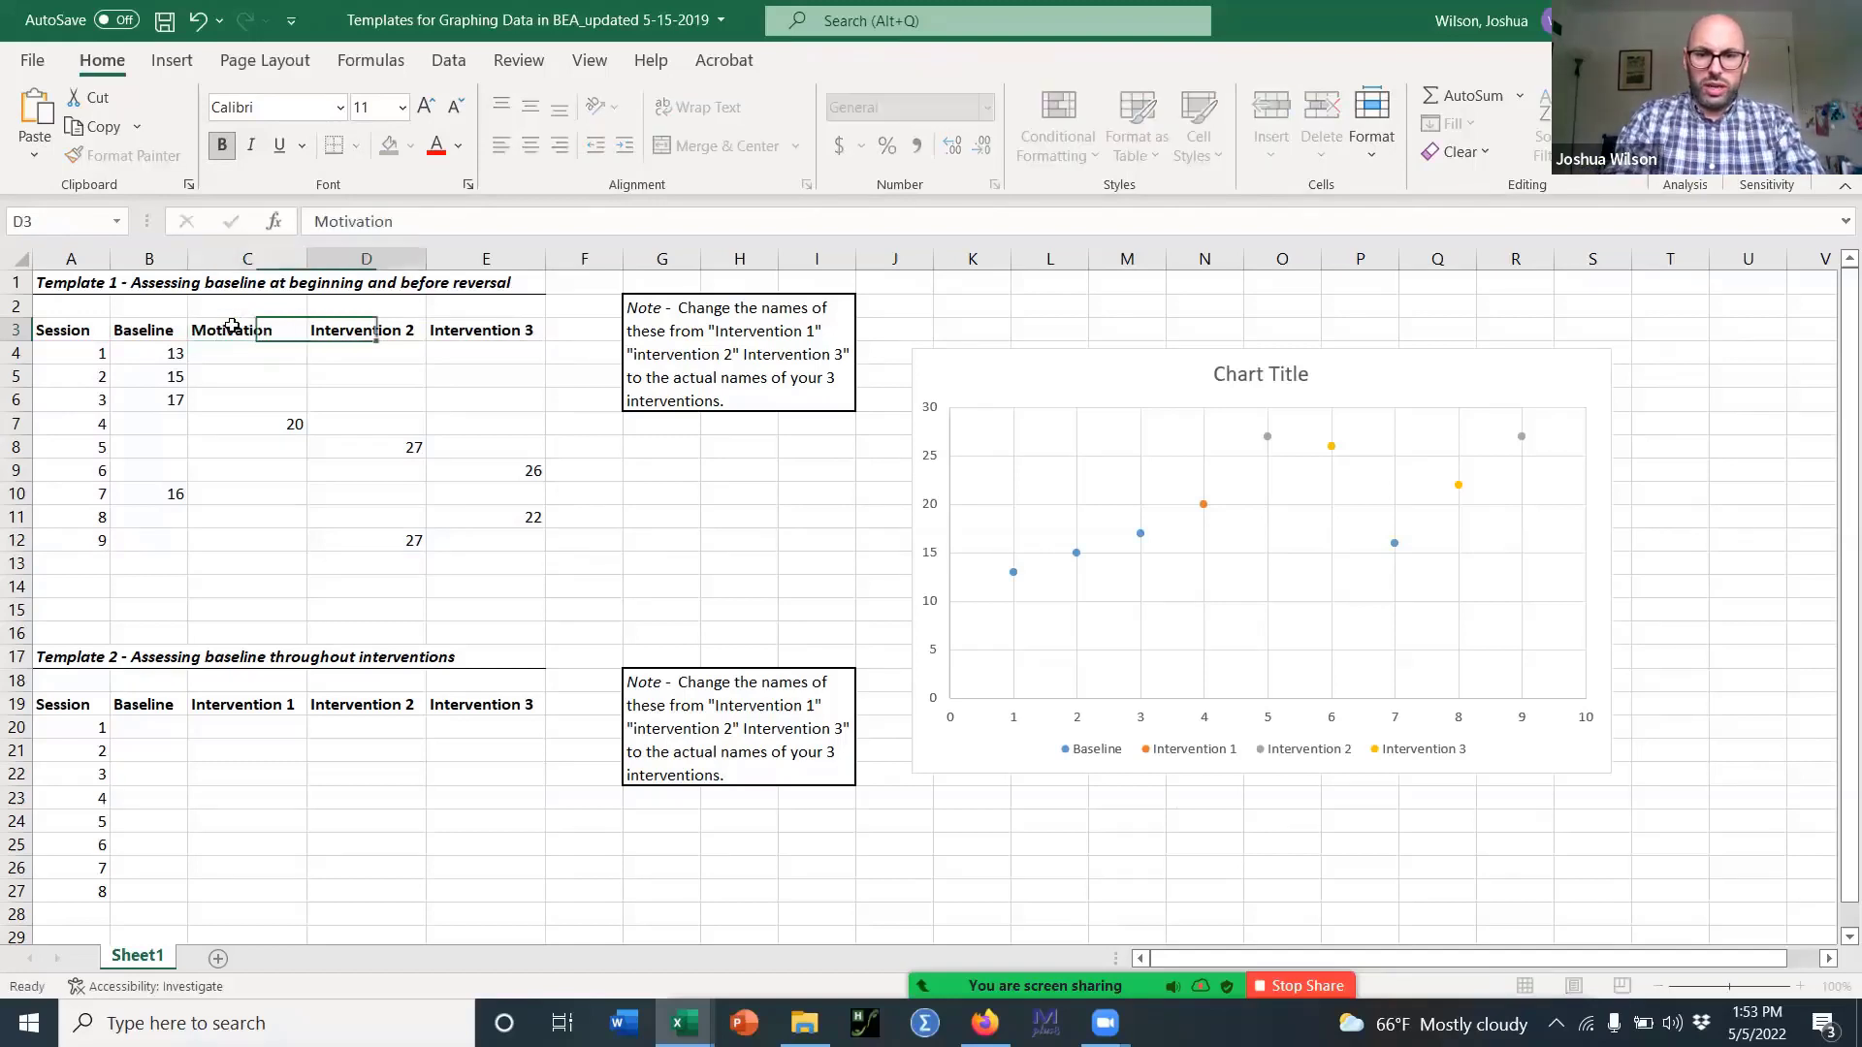
{"action": "key", "text": "Tab"}
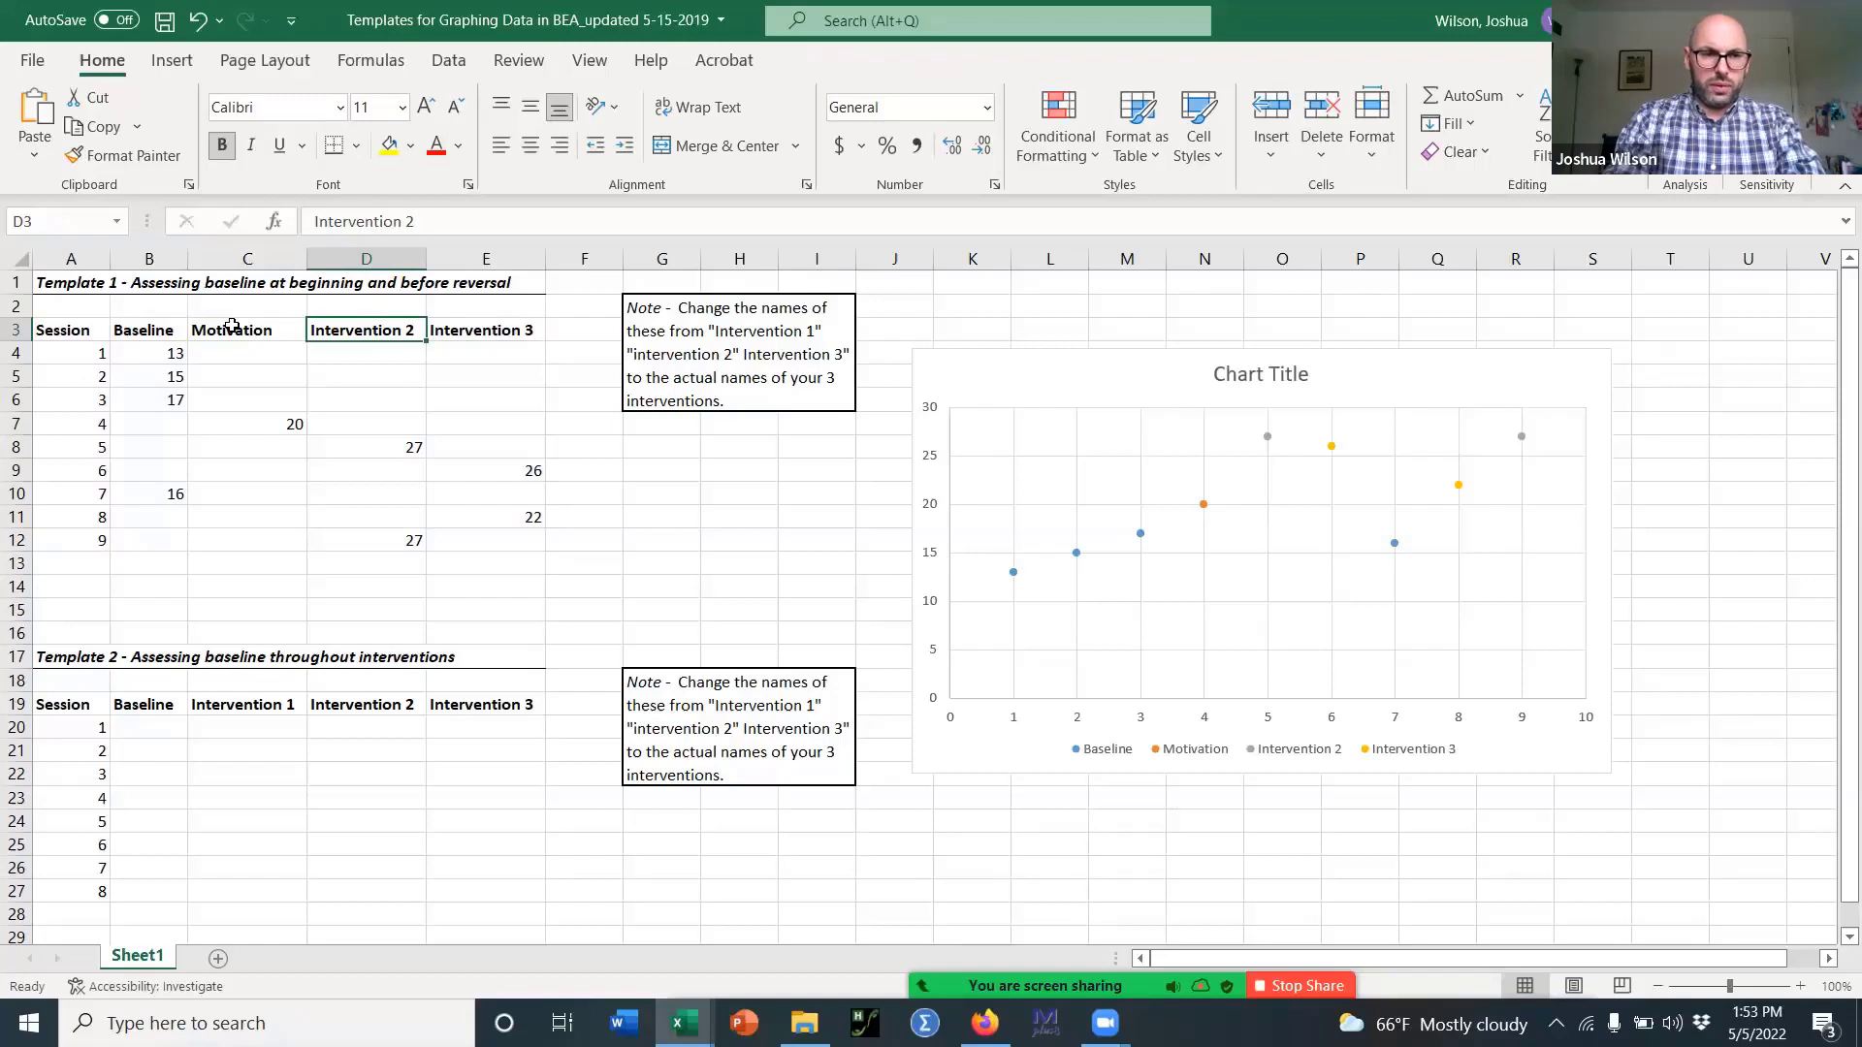
{"action": "type", "text": "CCC"}
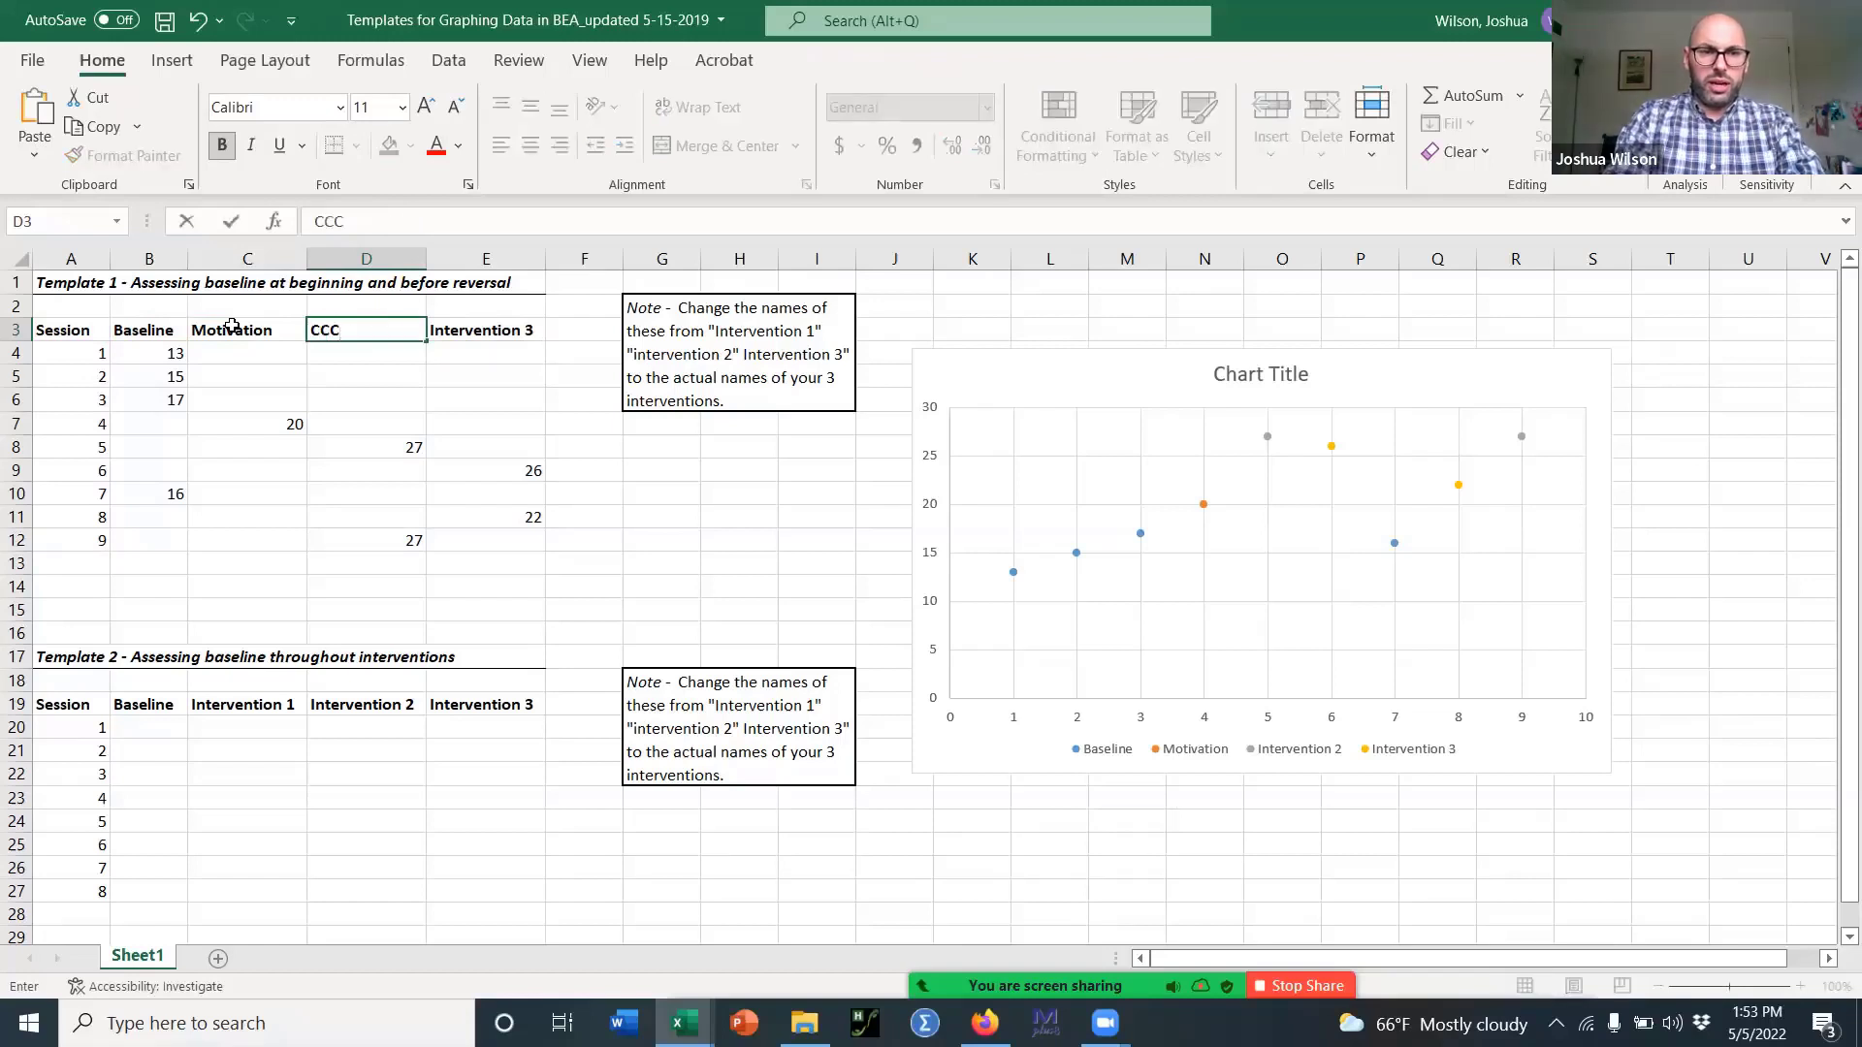
{"action": "key", "text": "Tab"}
{"action": "type", "text": "LPP"}
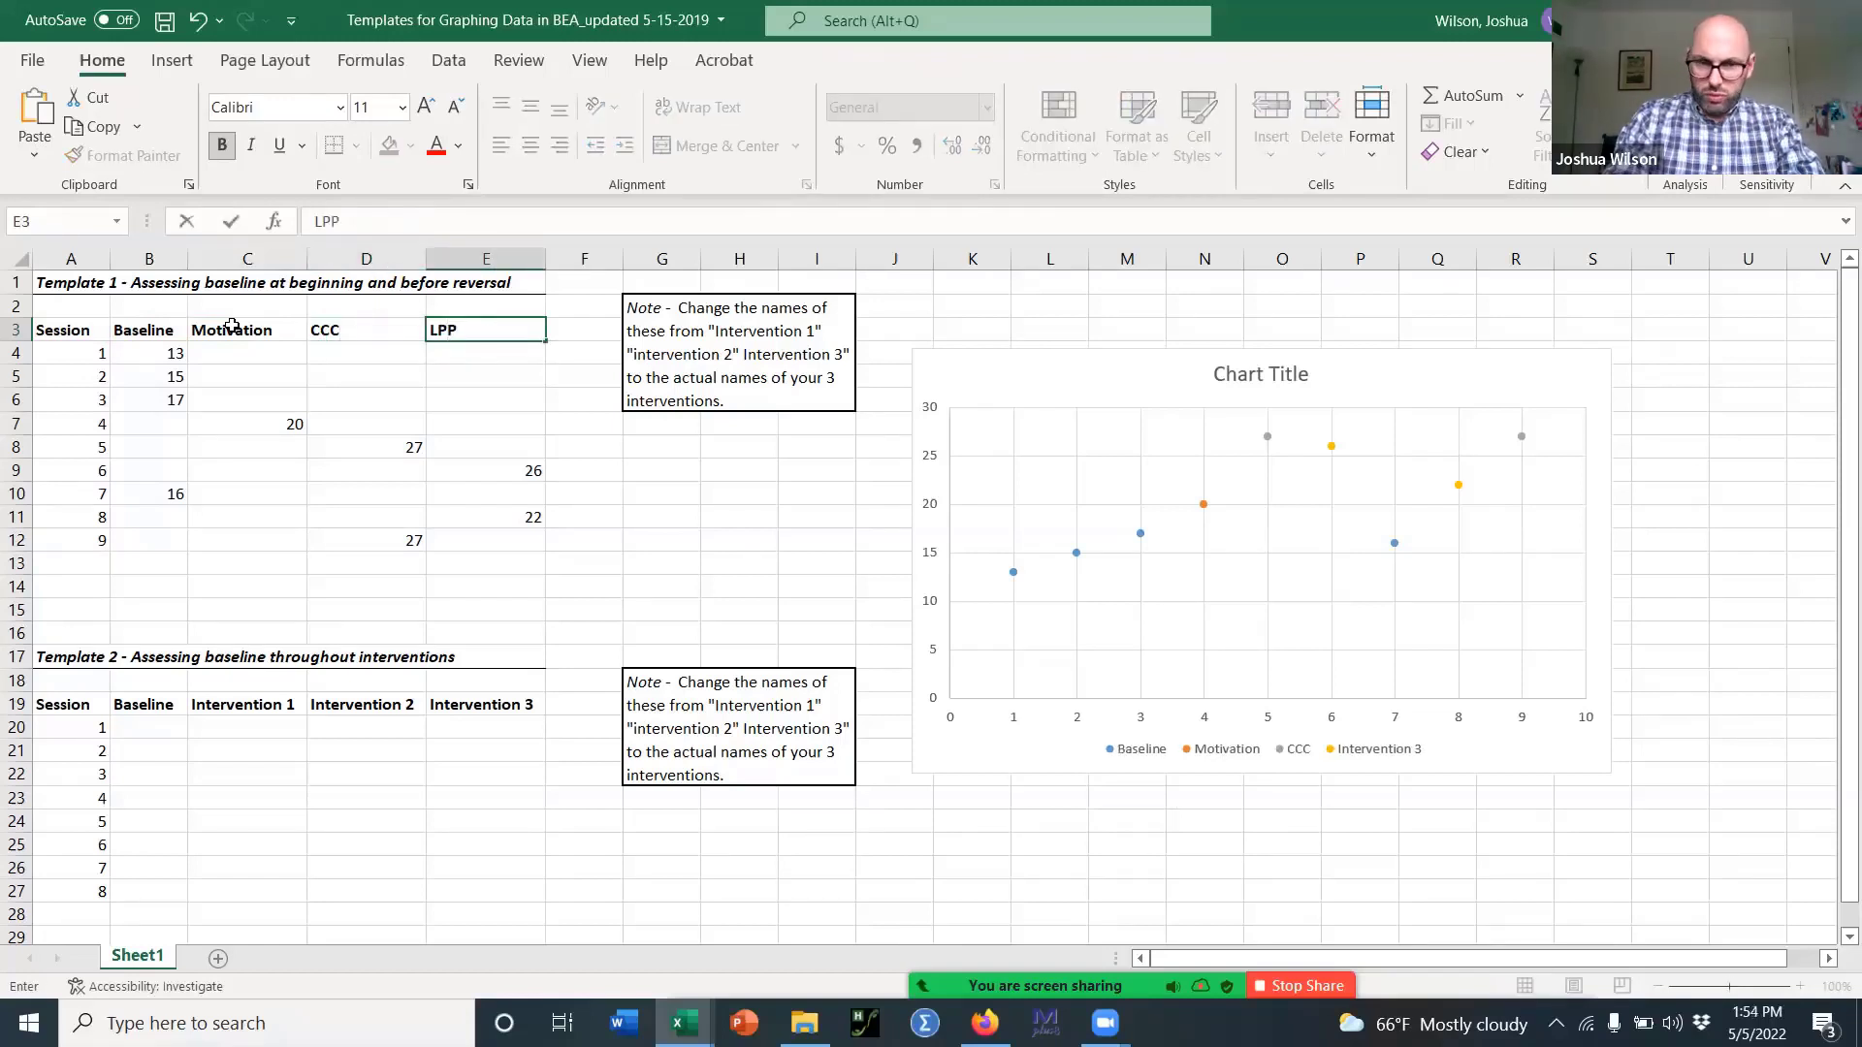
{"action": "key", "text": "Return"}
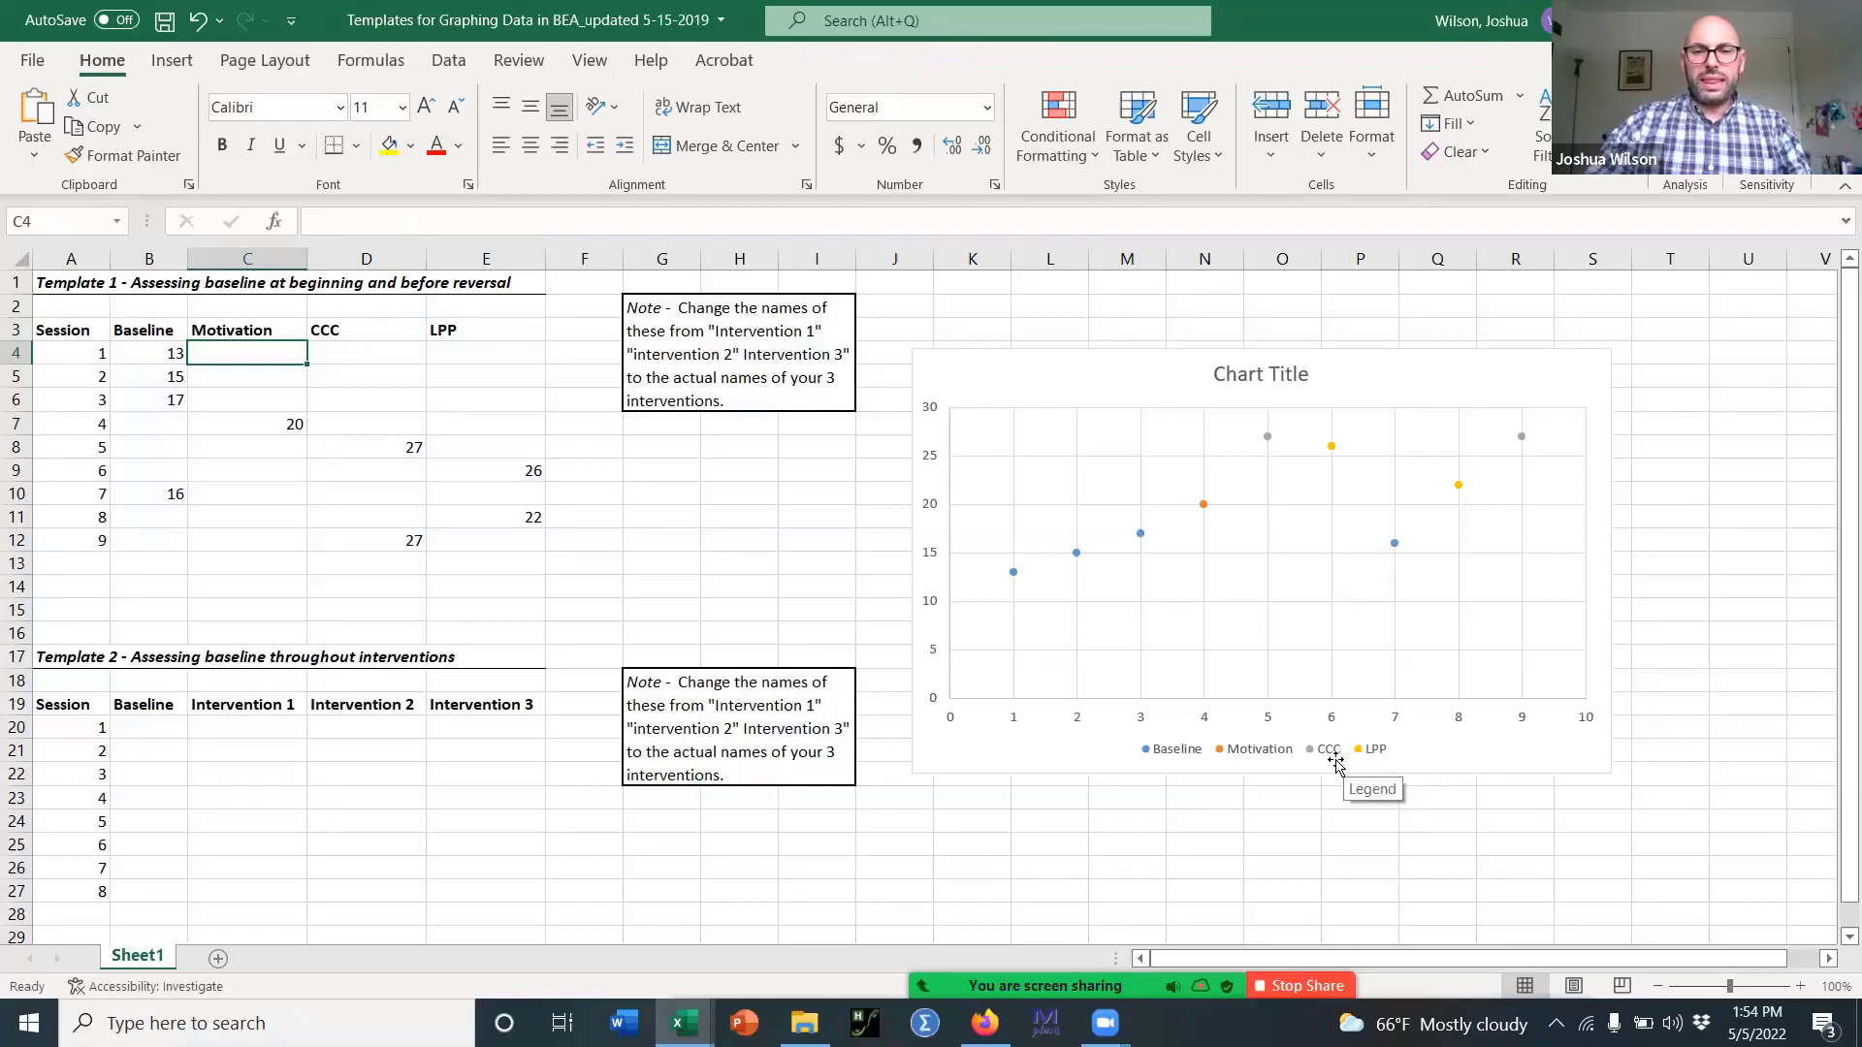
Format the Baseline series in the Template 1 chart with larger X-shaped markers
{"action": "left_click", "coordinate": [1013, 573]}
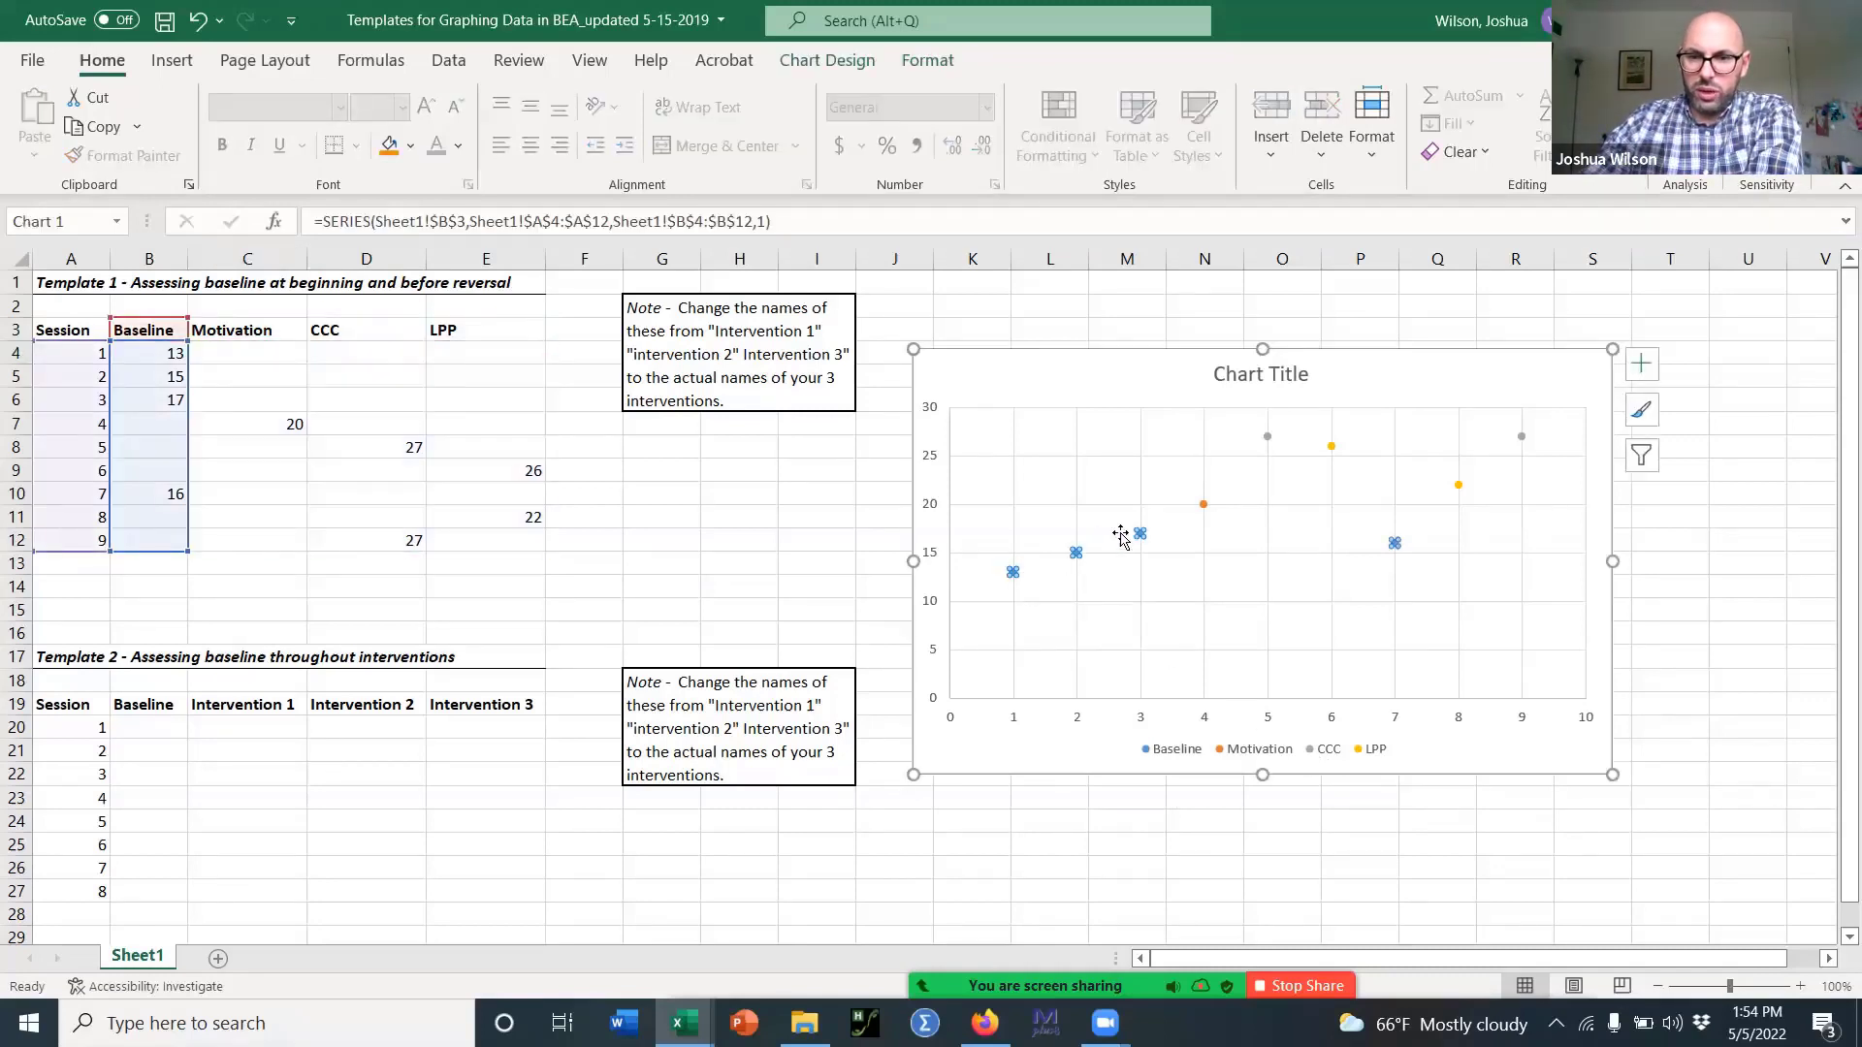
{"action": "right_click", "coordinate": [1013, 579]}
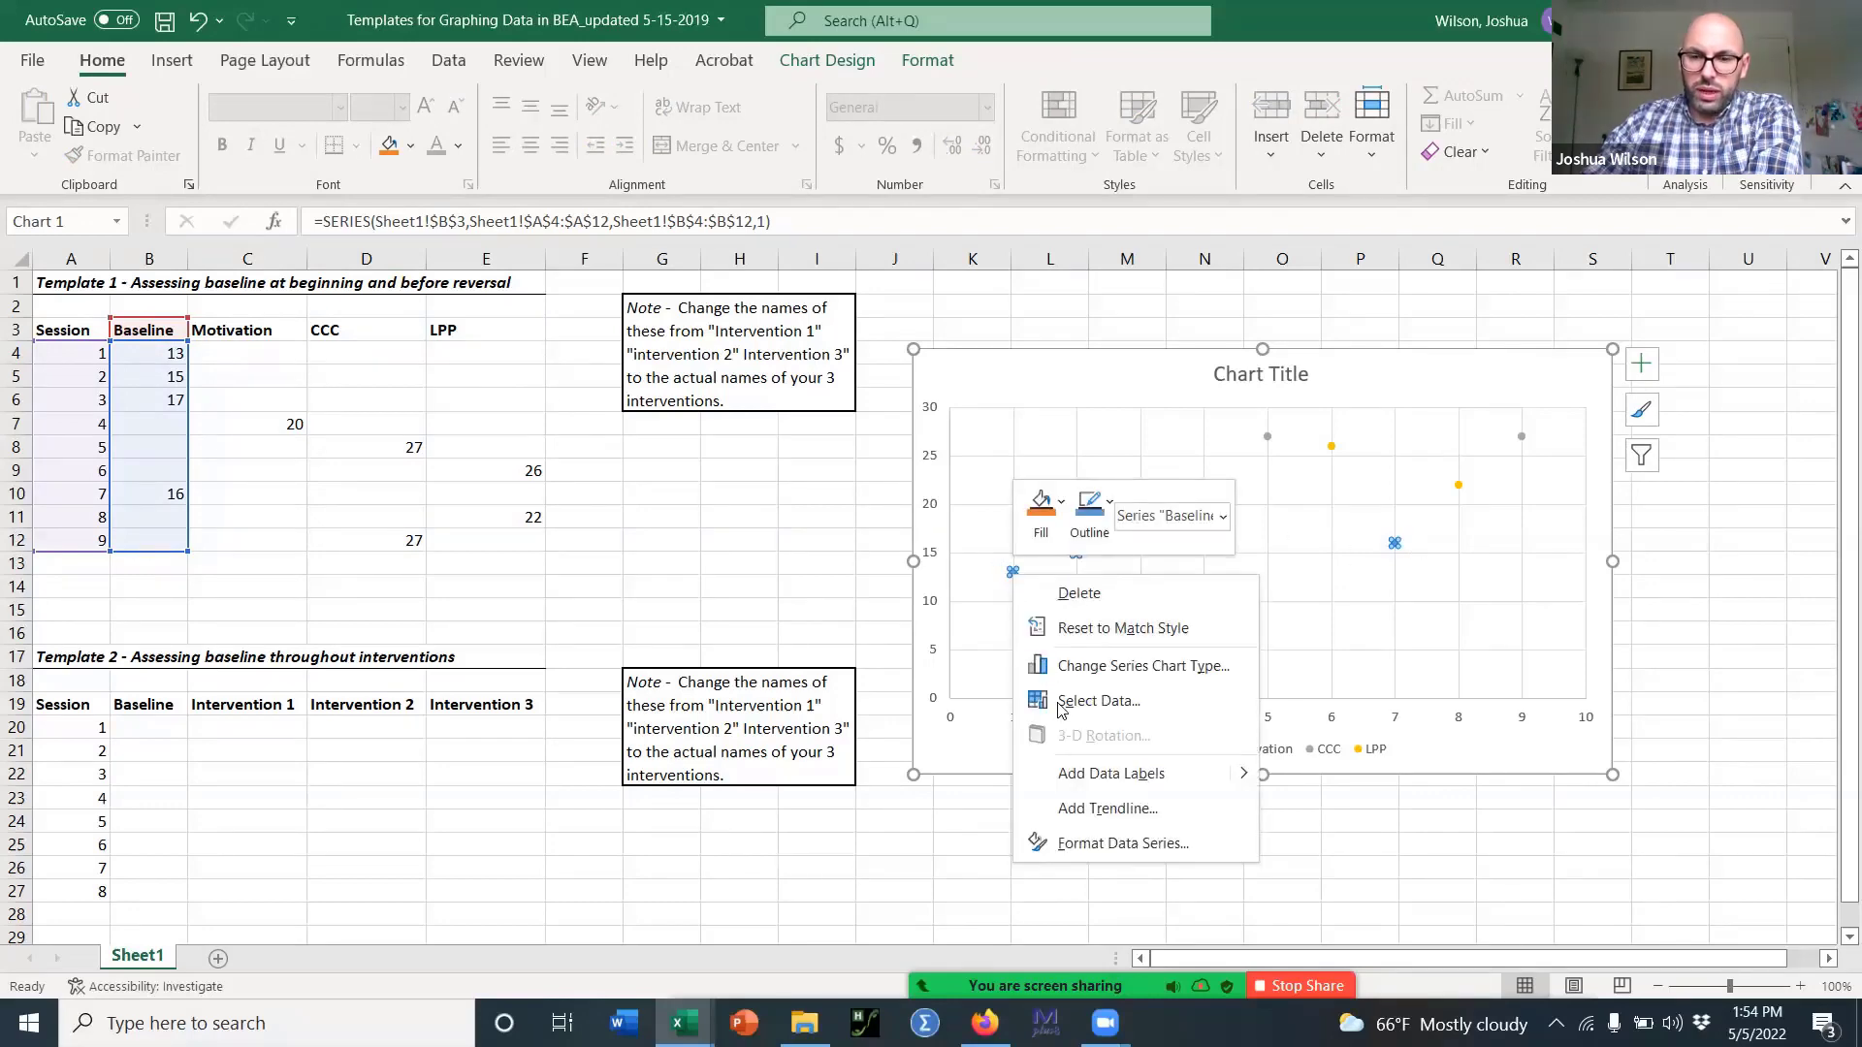
{"action": "left_click", "coordinate": [1113, 844]}
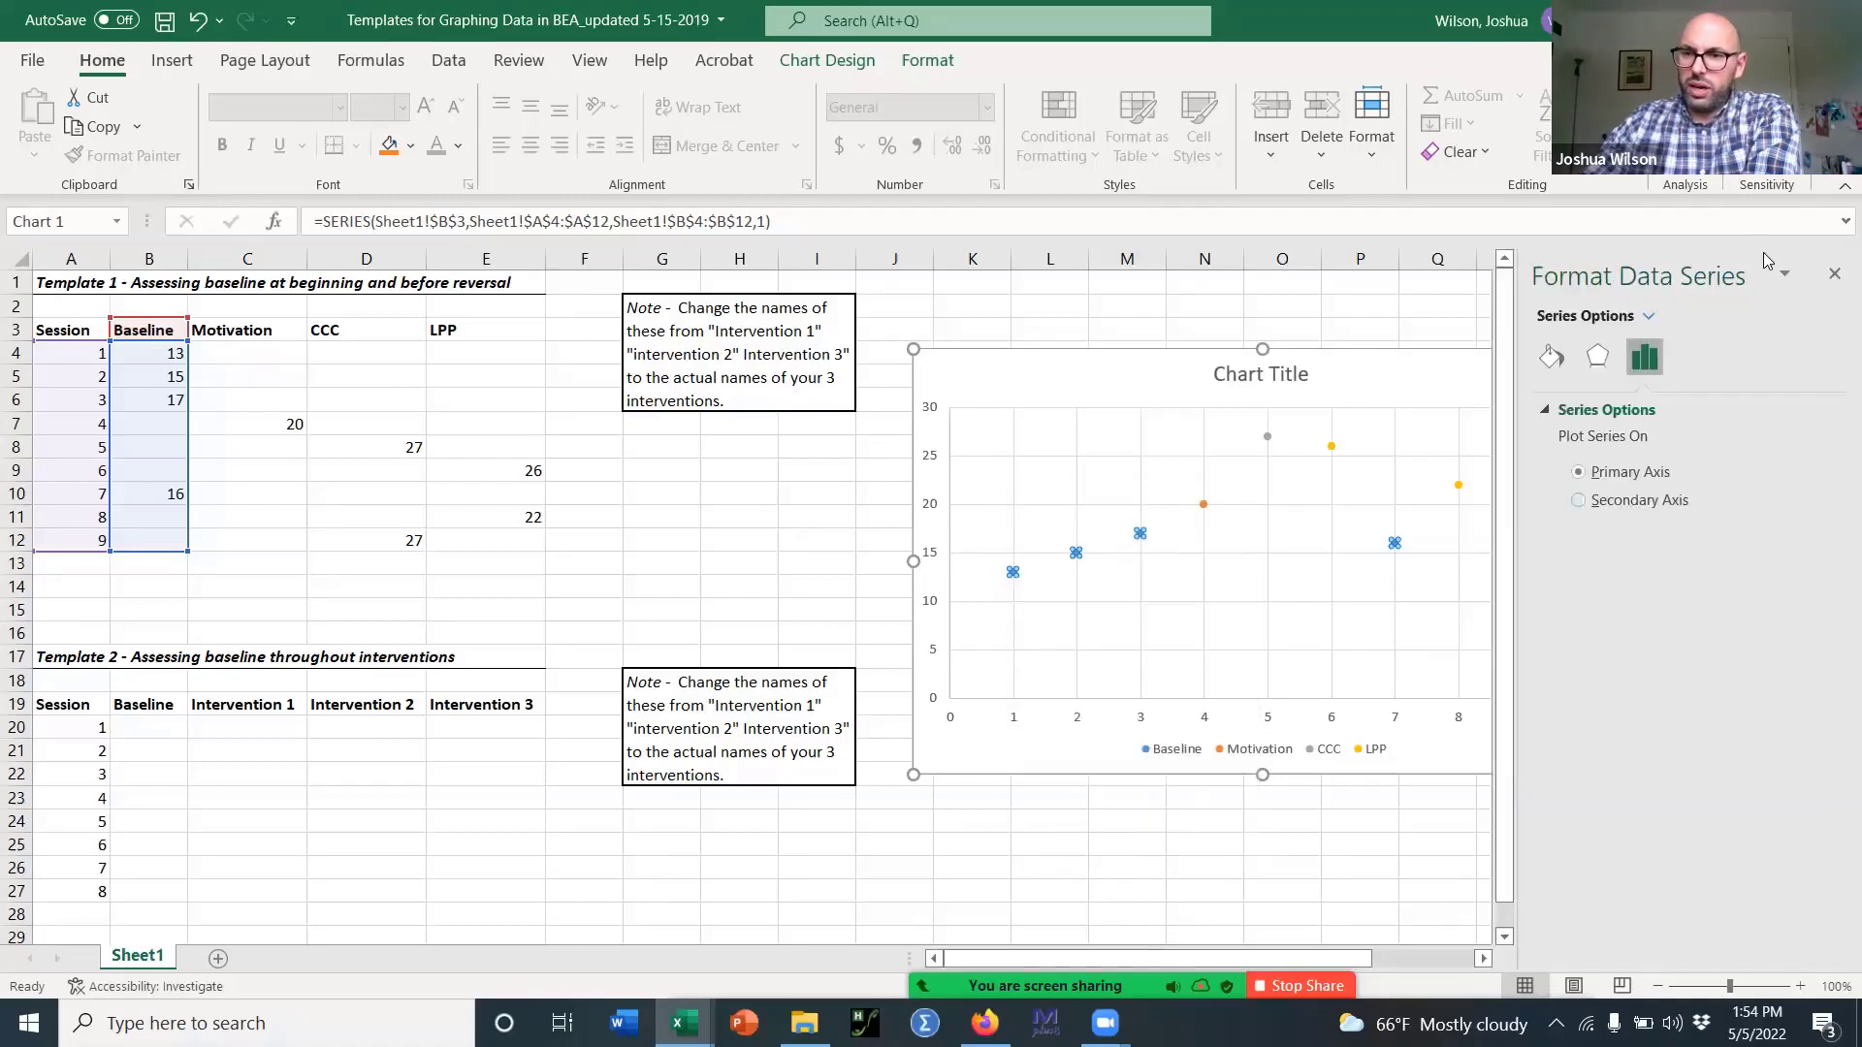
{"action": "left_click_drag", "start_coordinate": [1354, 970], "coordinate": [1401, 970]}
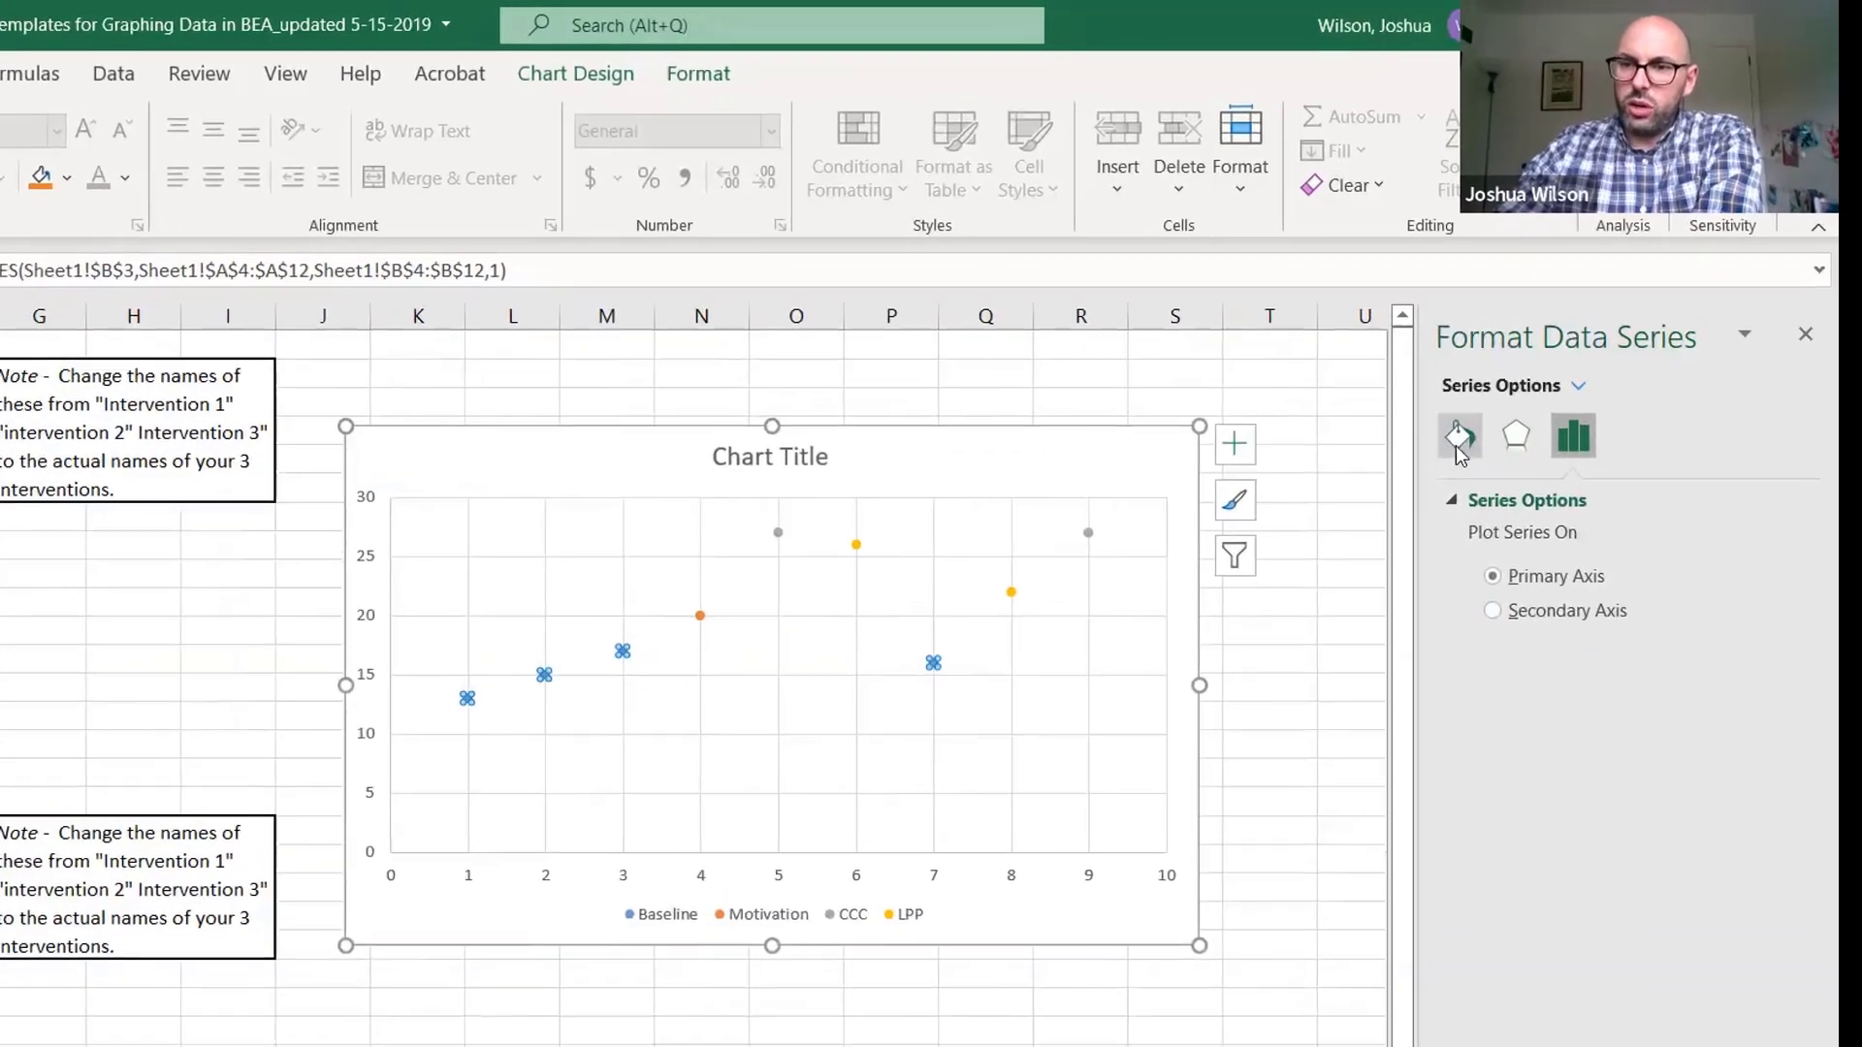
{"action": "left_click", "coordinate": [1445, 438]}
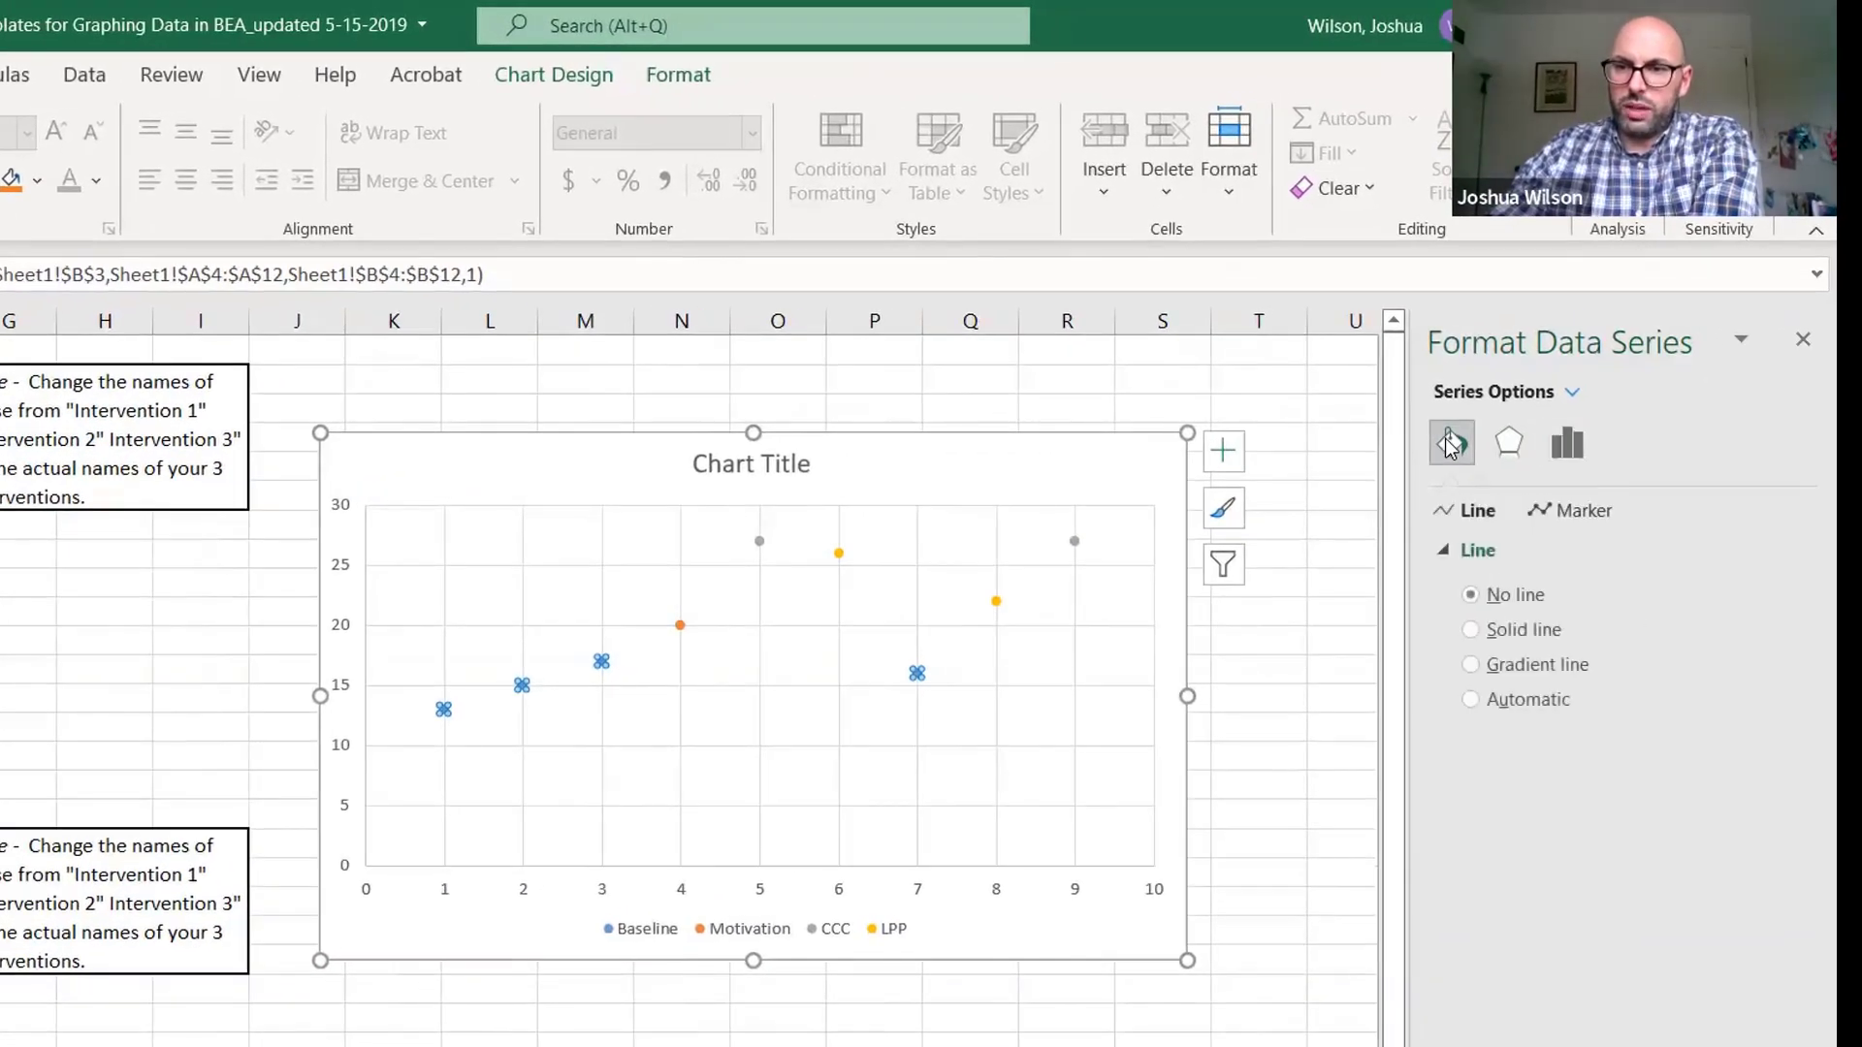
{"action": "left_click", "coordinate": [1563, 512]}
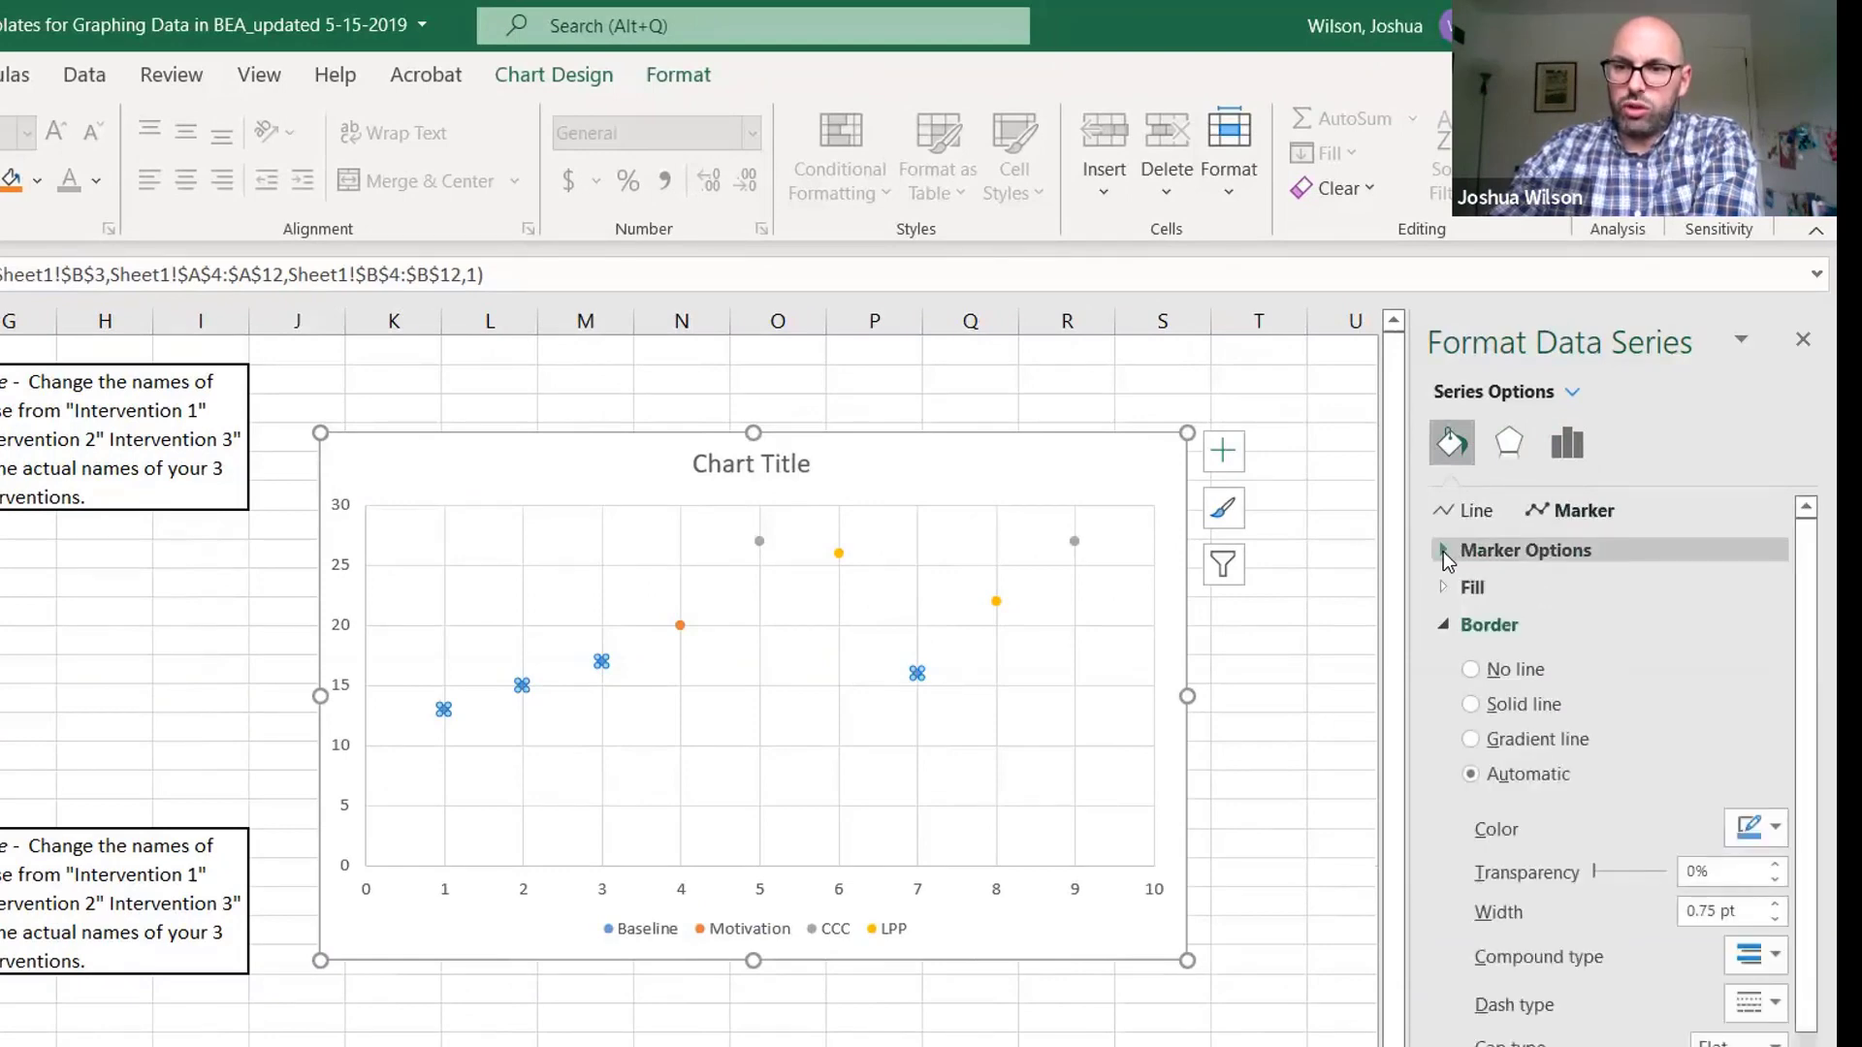
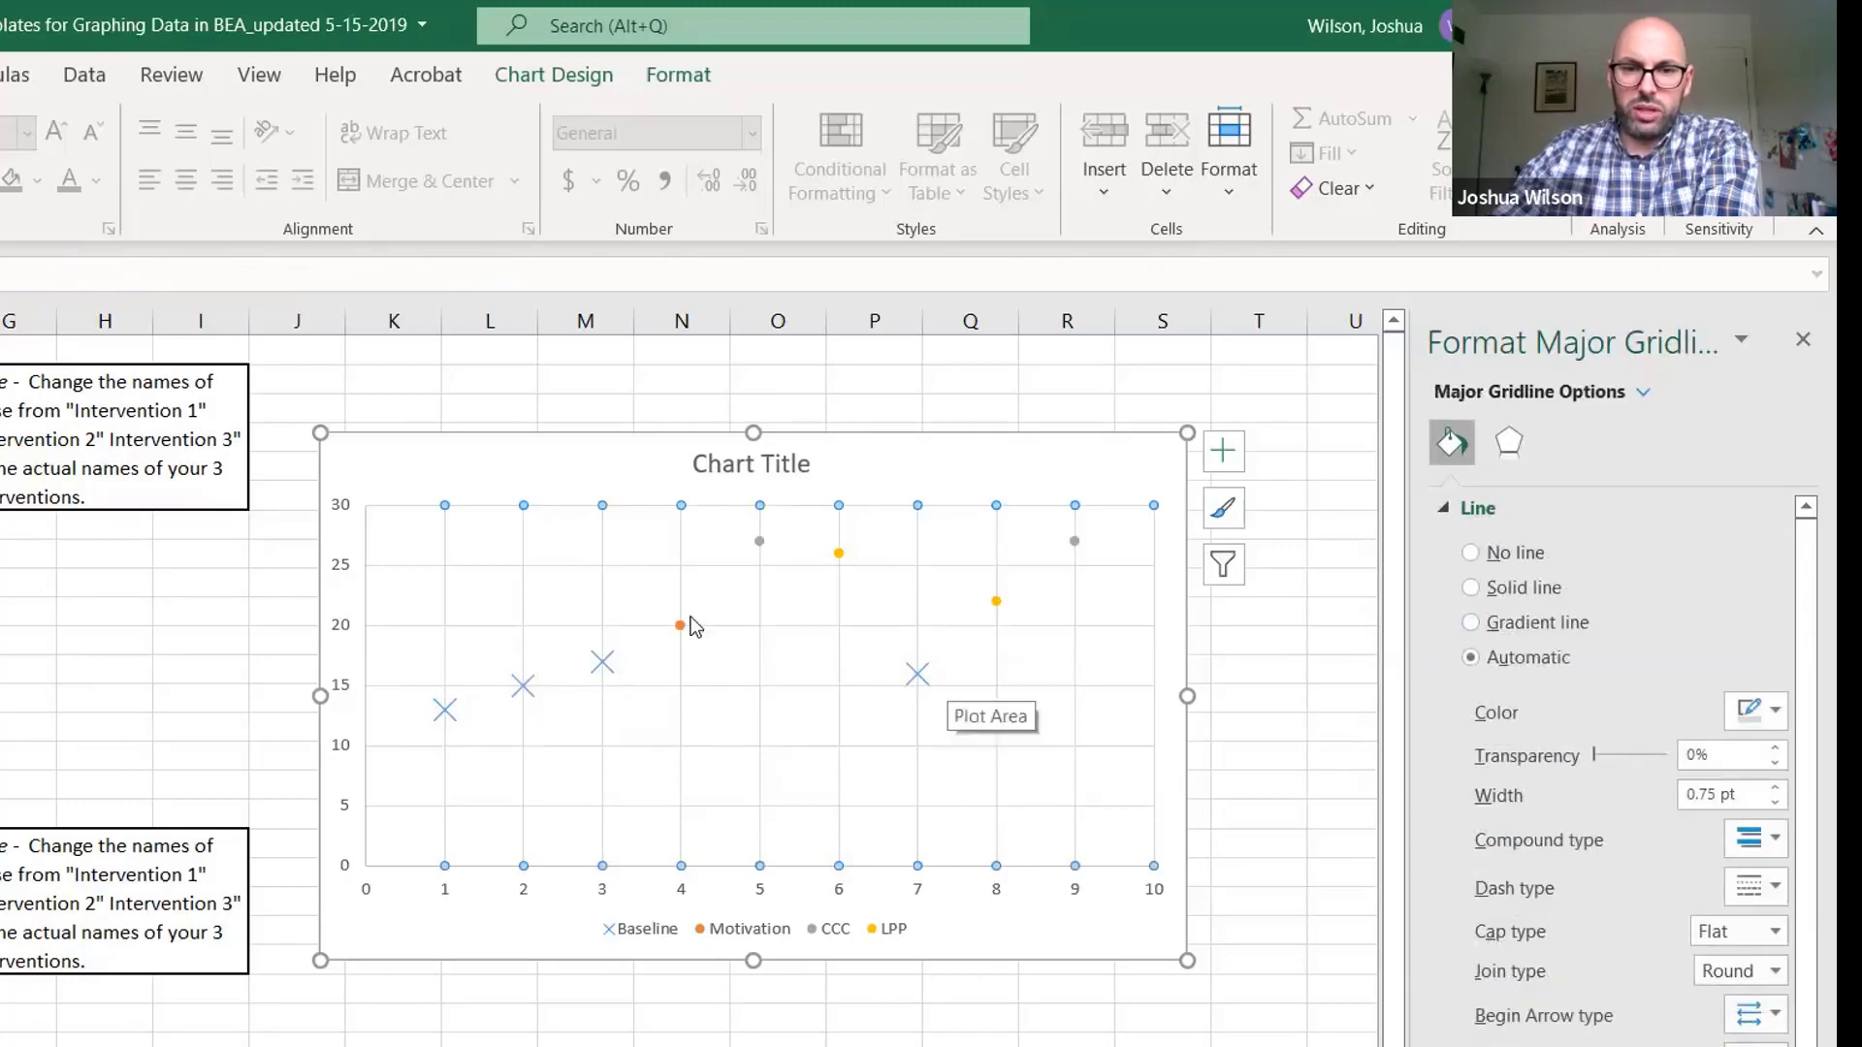
Format the Motivation series in the Template 1 chart with built-in square markers at size 11
{"action": "left_click", "coordinate": [674, 632]}
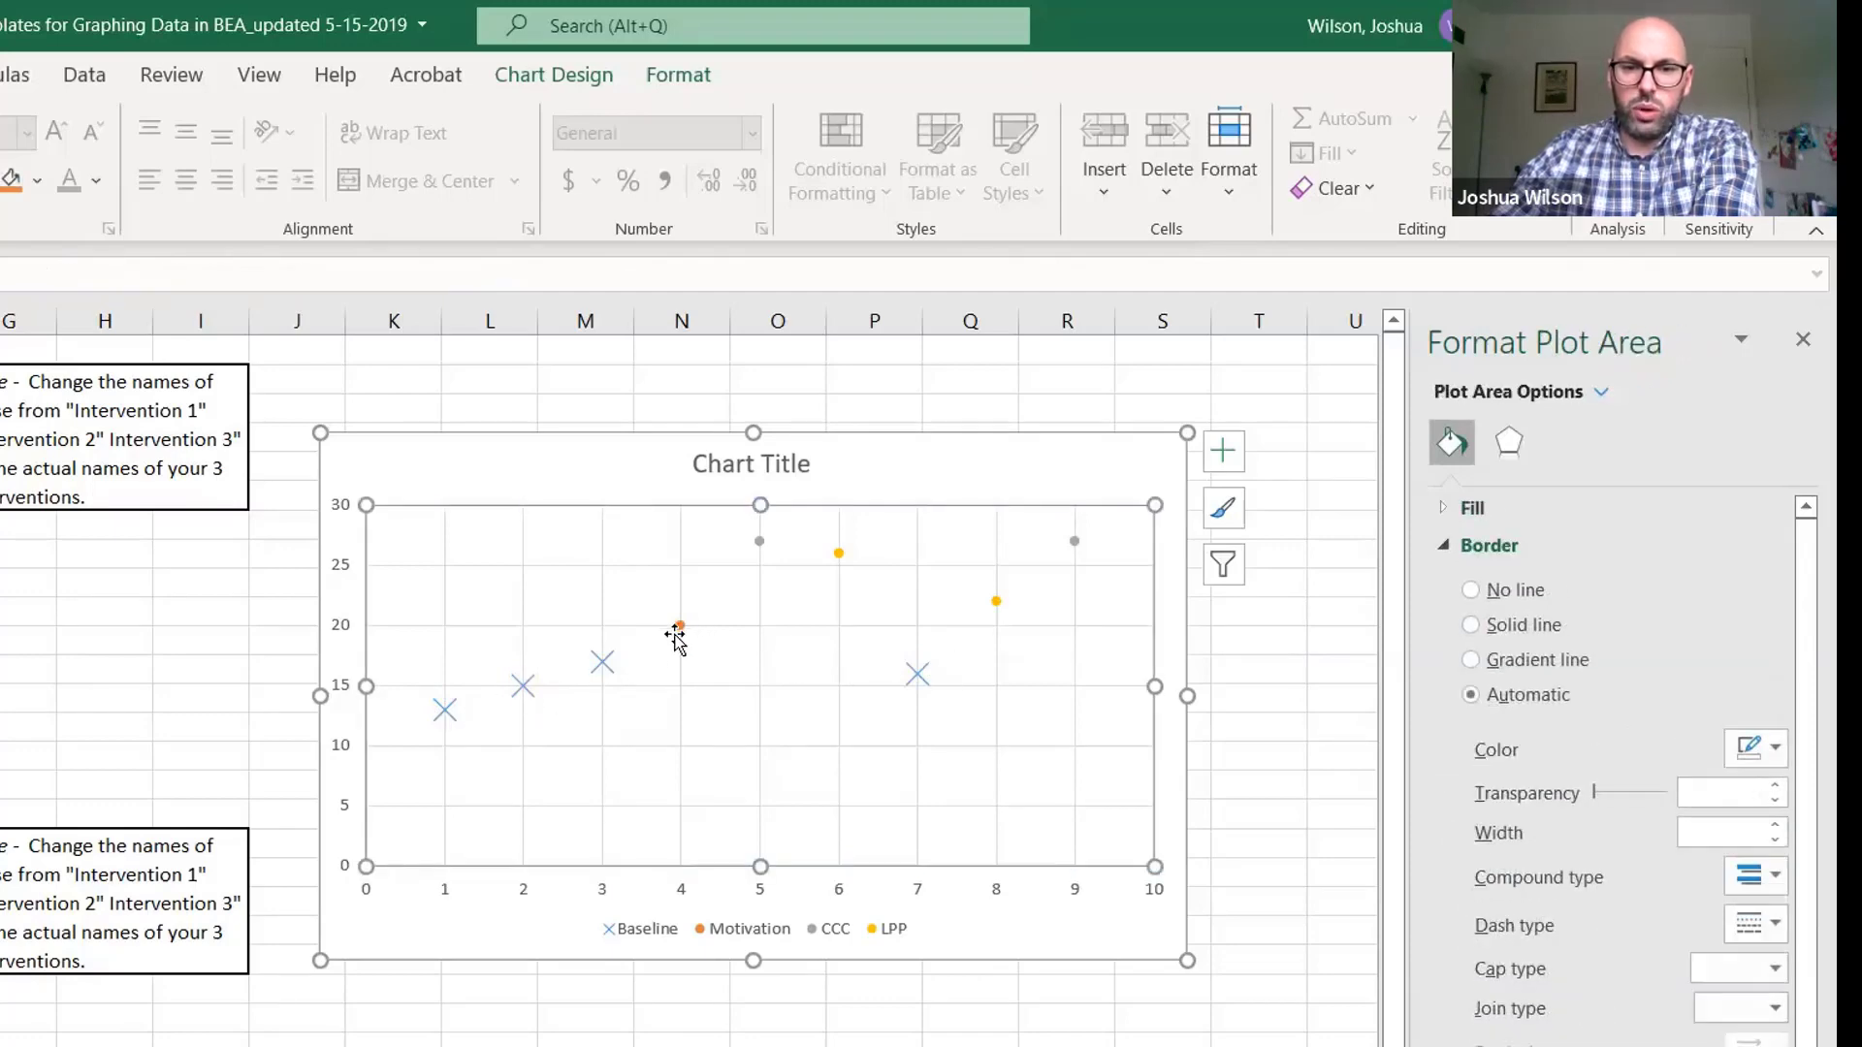
{"action": "left_click", "coordinate": [680, 626]}
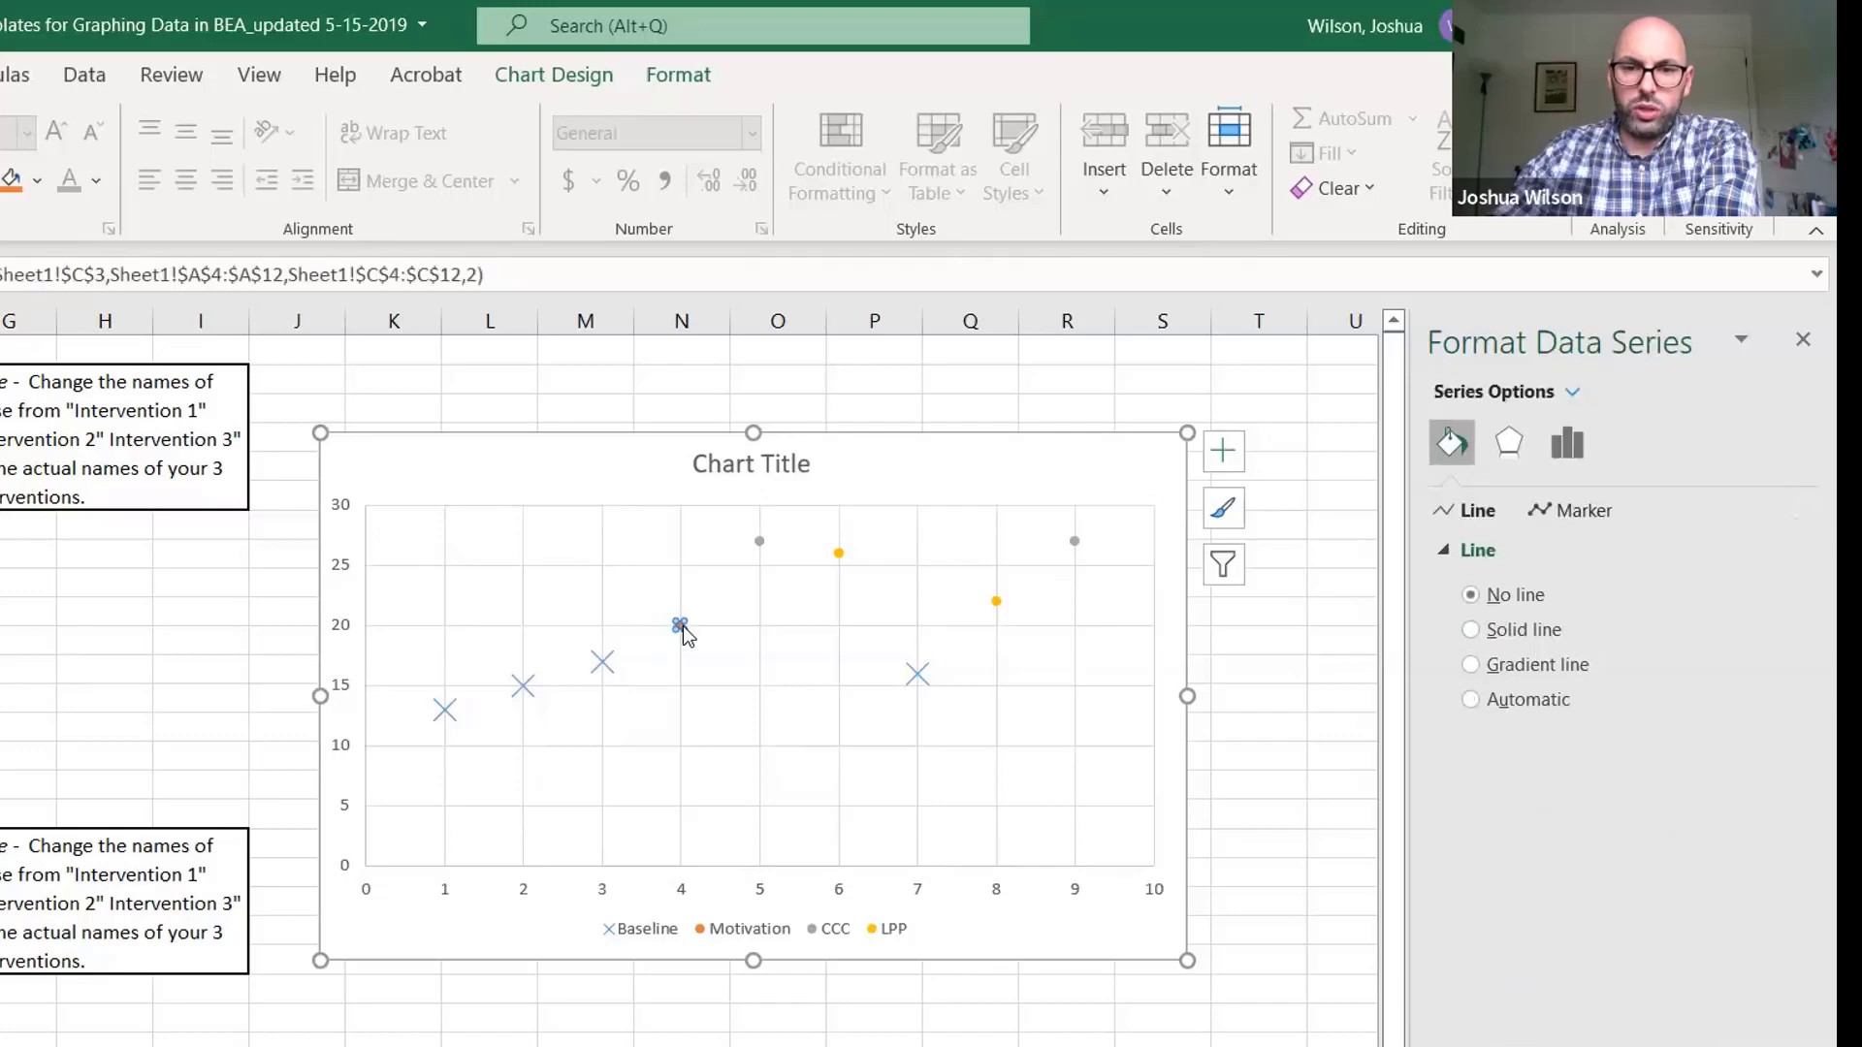
{"action": "right_click", "coordinate": [681, 631]}
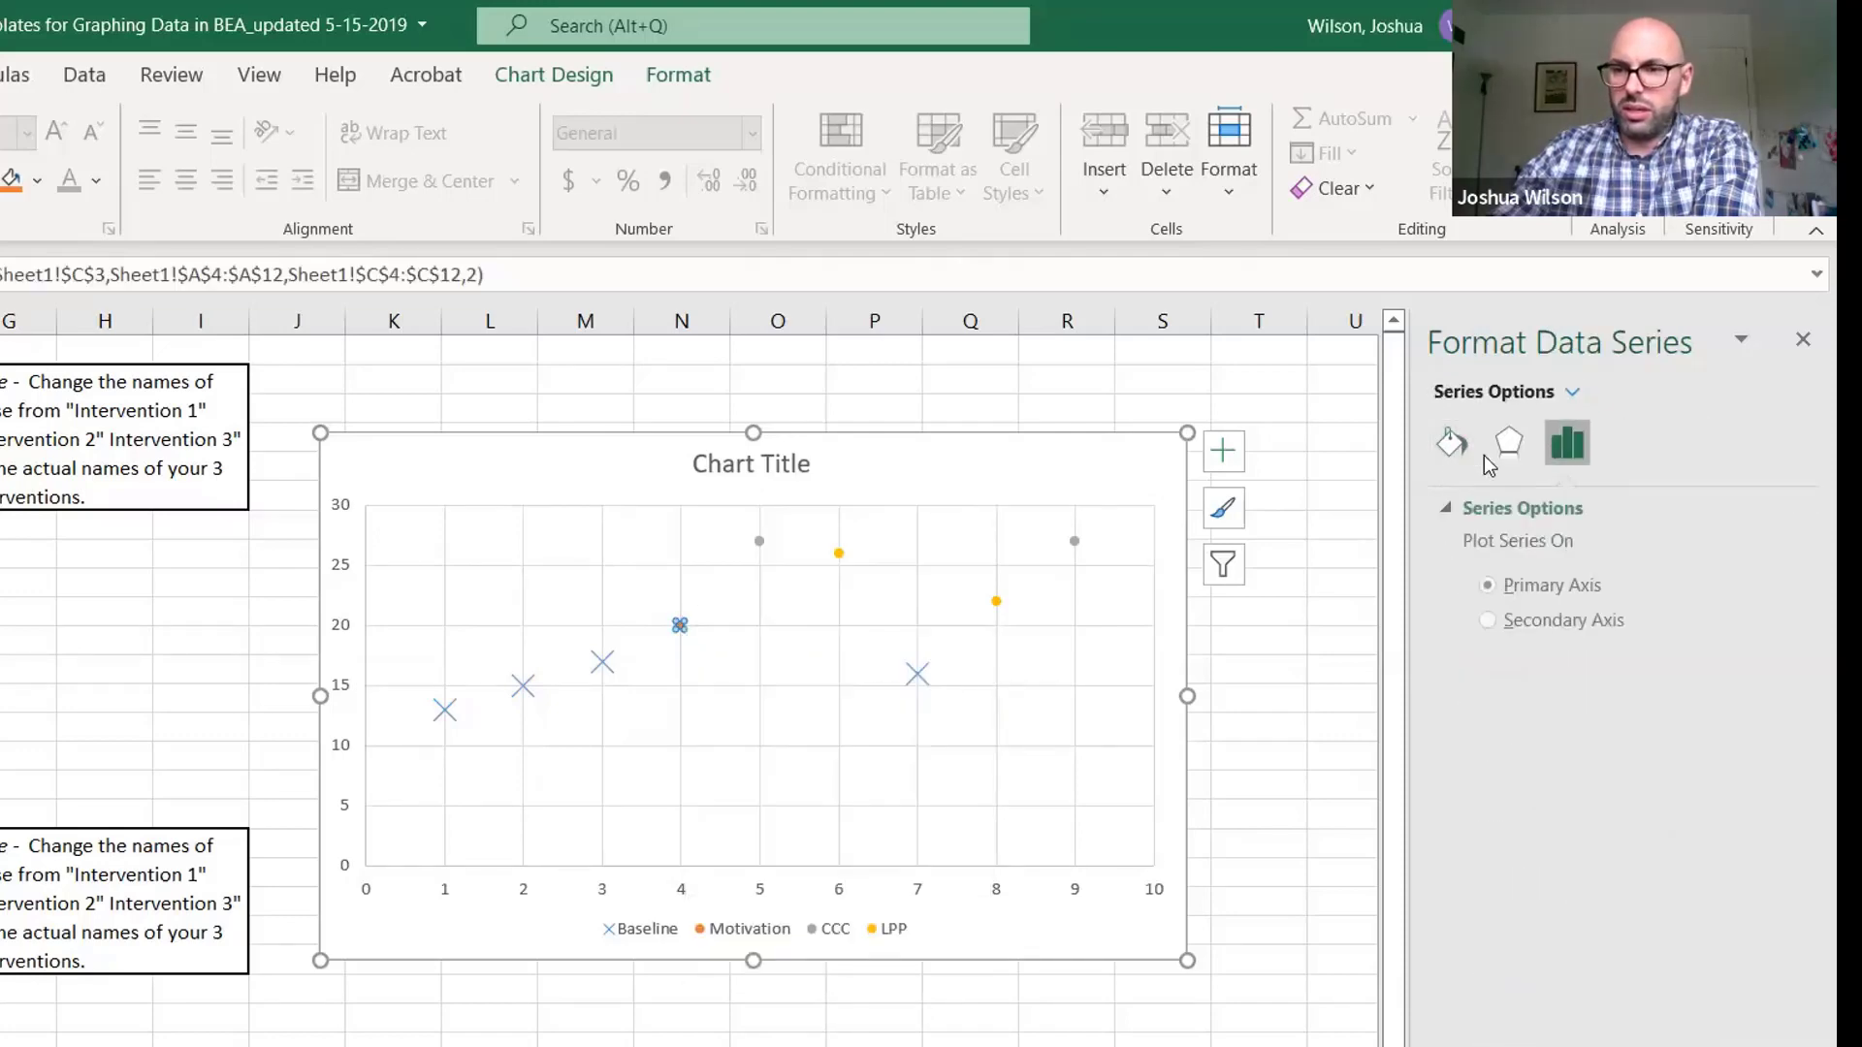
{"action": "left_click", "coordinate": [1444, 445]}
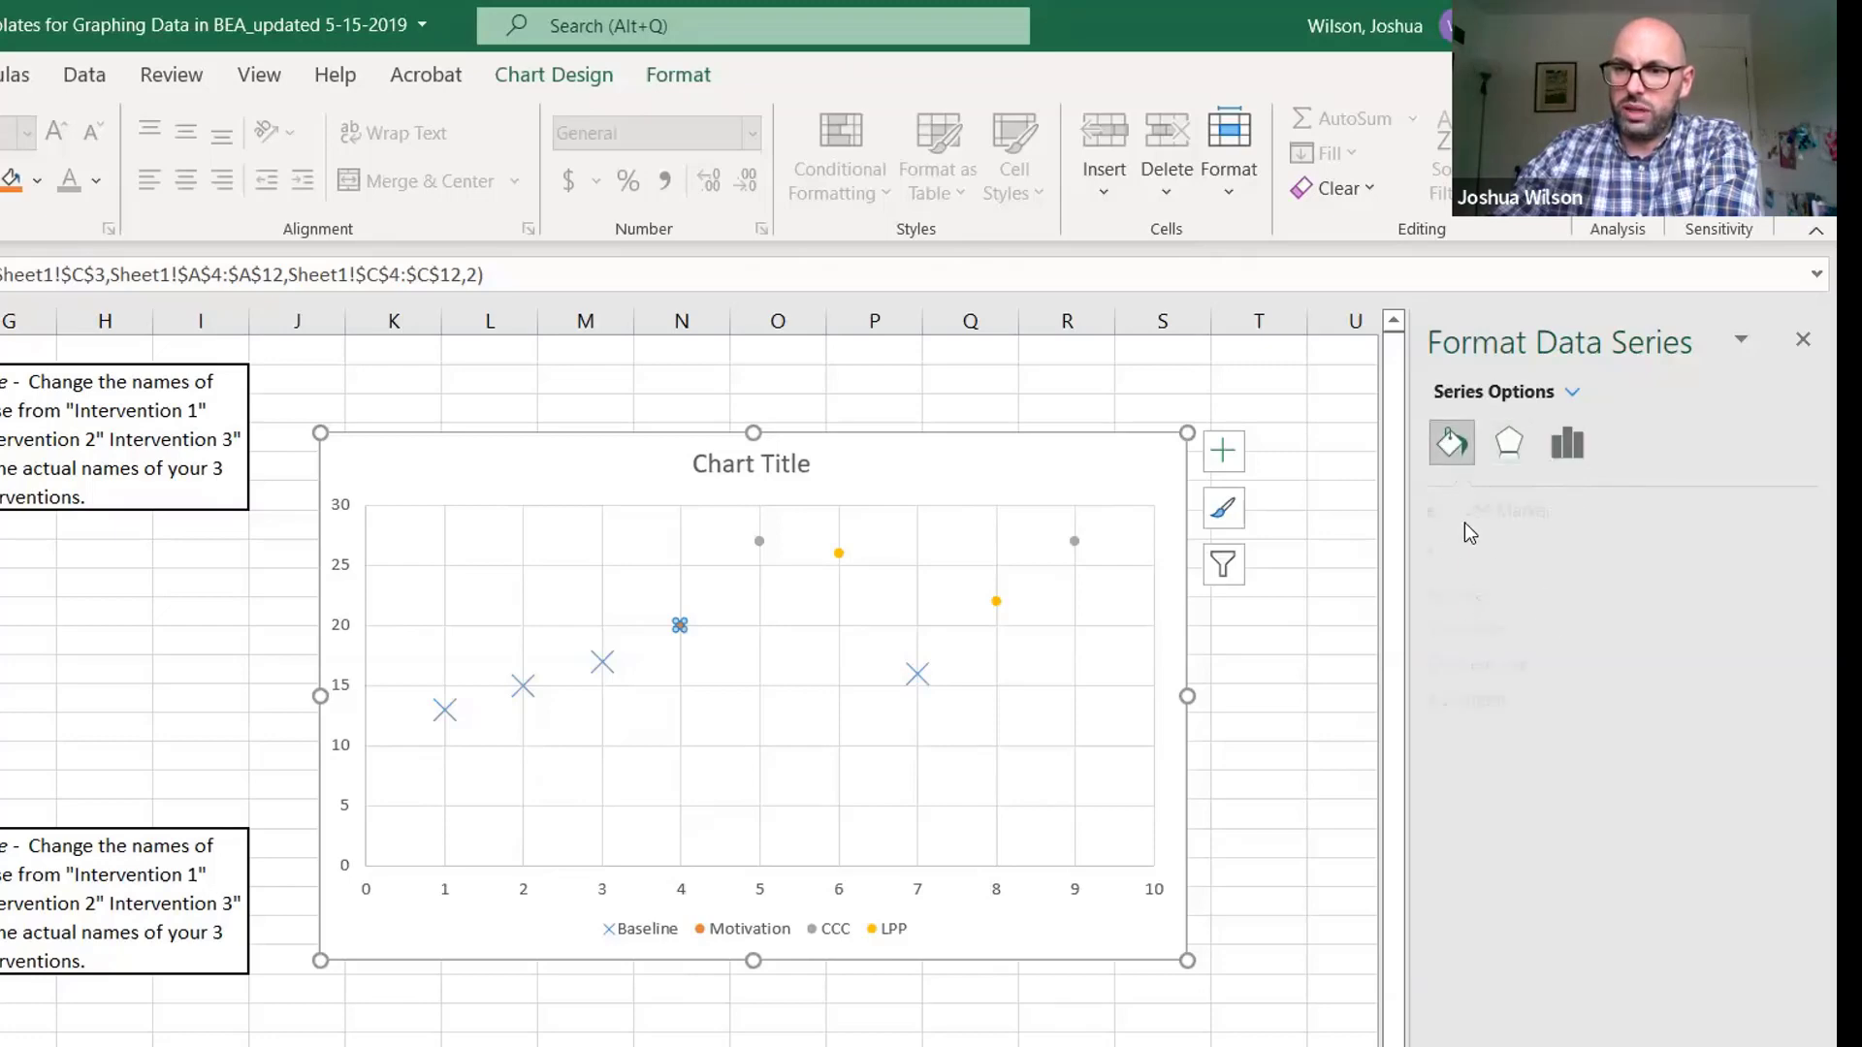
{"action": "left_click", "coordinate": [1554, 508]}
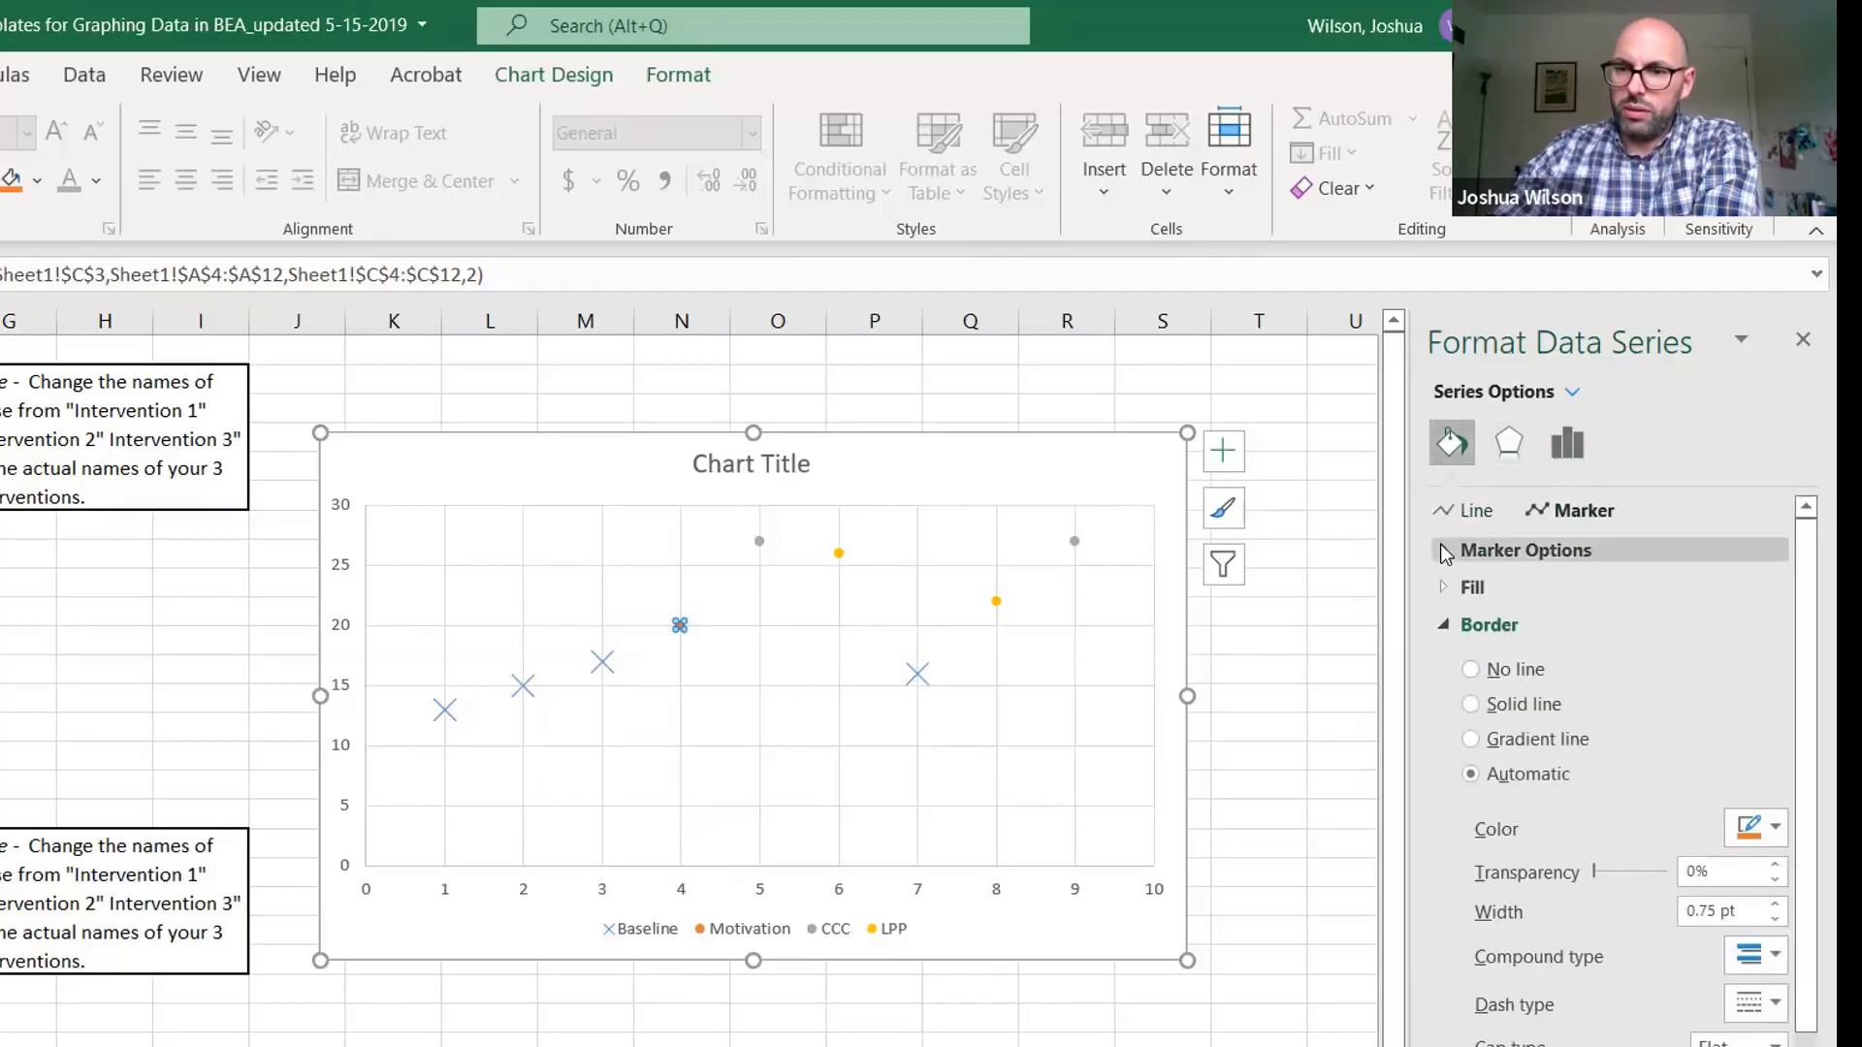
{"action": "left_click", "coordinate": [1440, 546]}
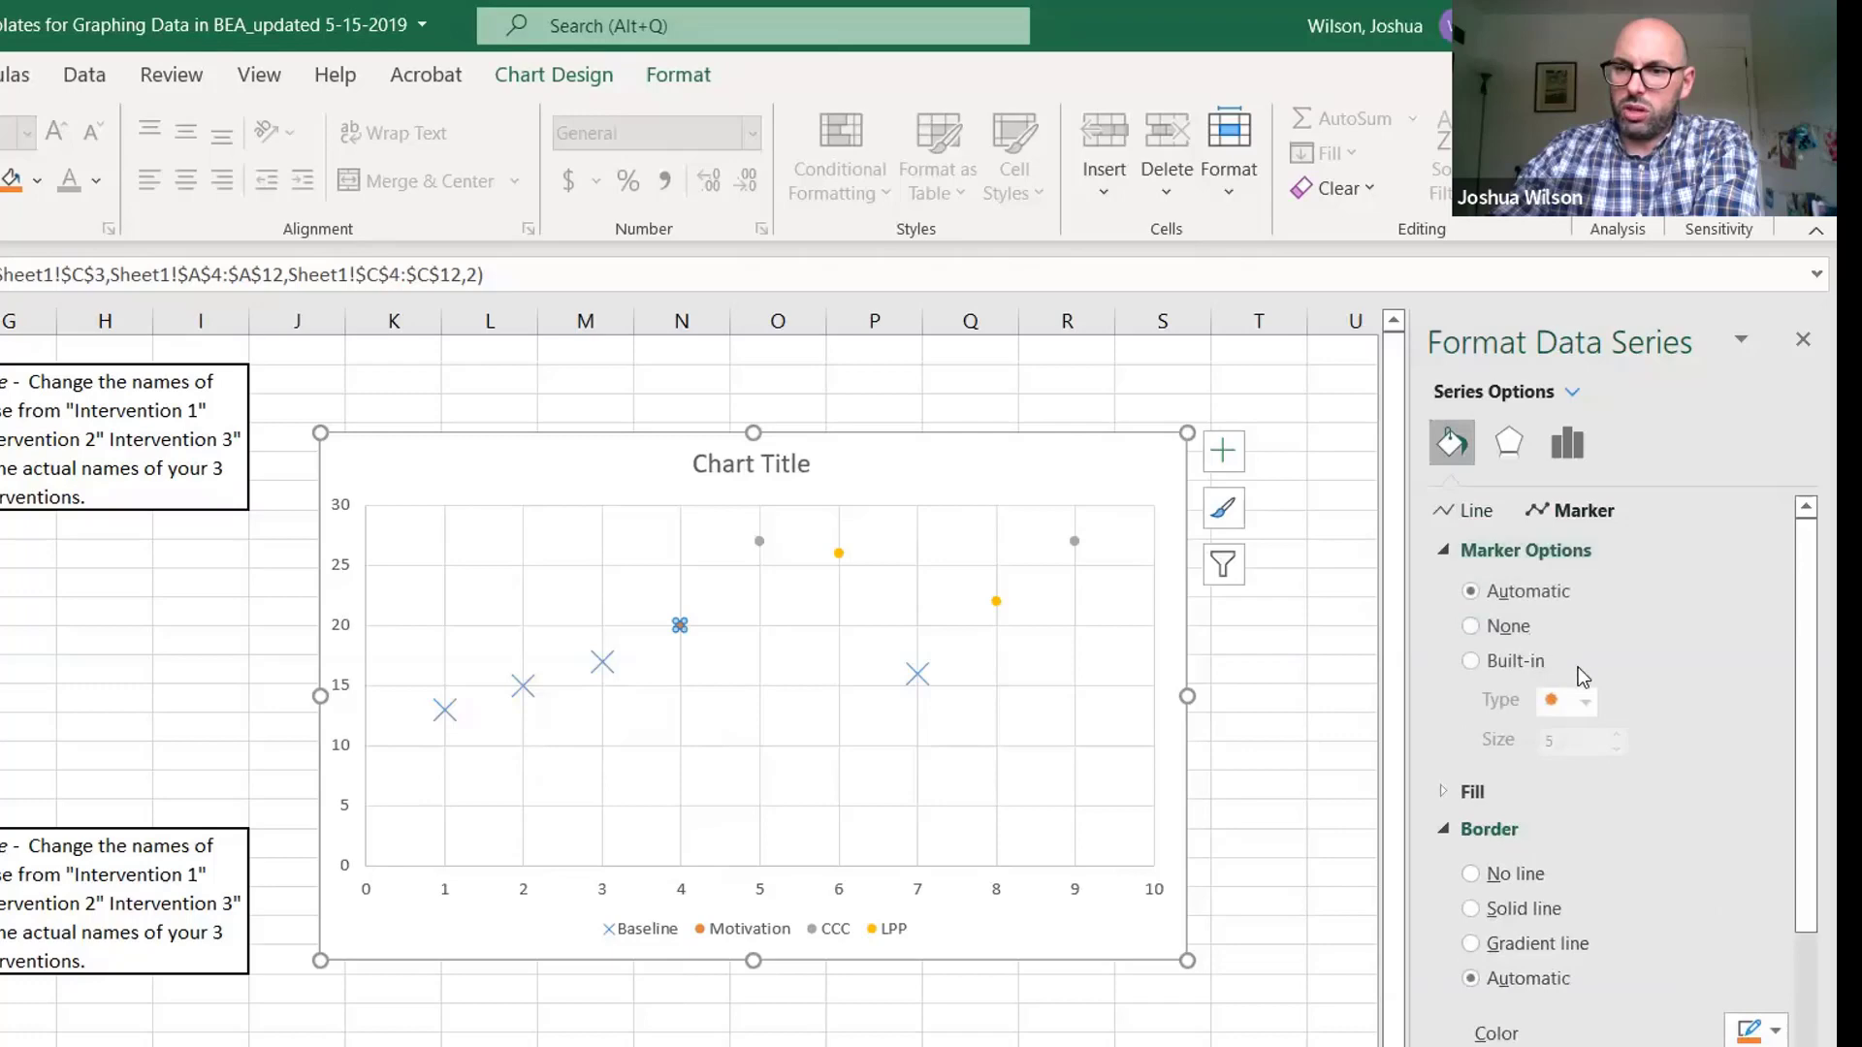
{"action": "left_click", "coordinate": [1511, 661]}
{"action": "left_click", "coordinate": [1585, 702]}
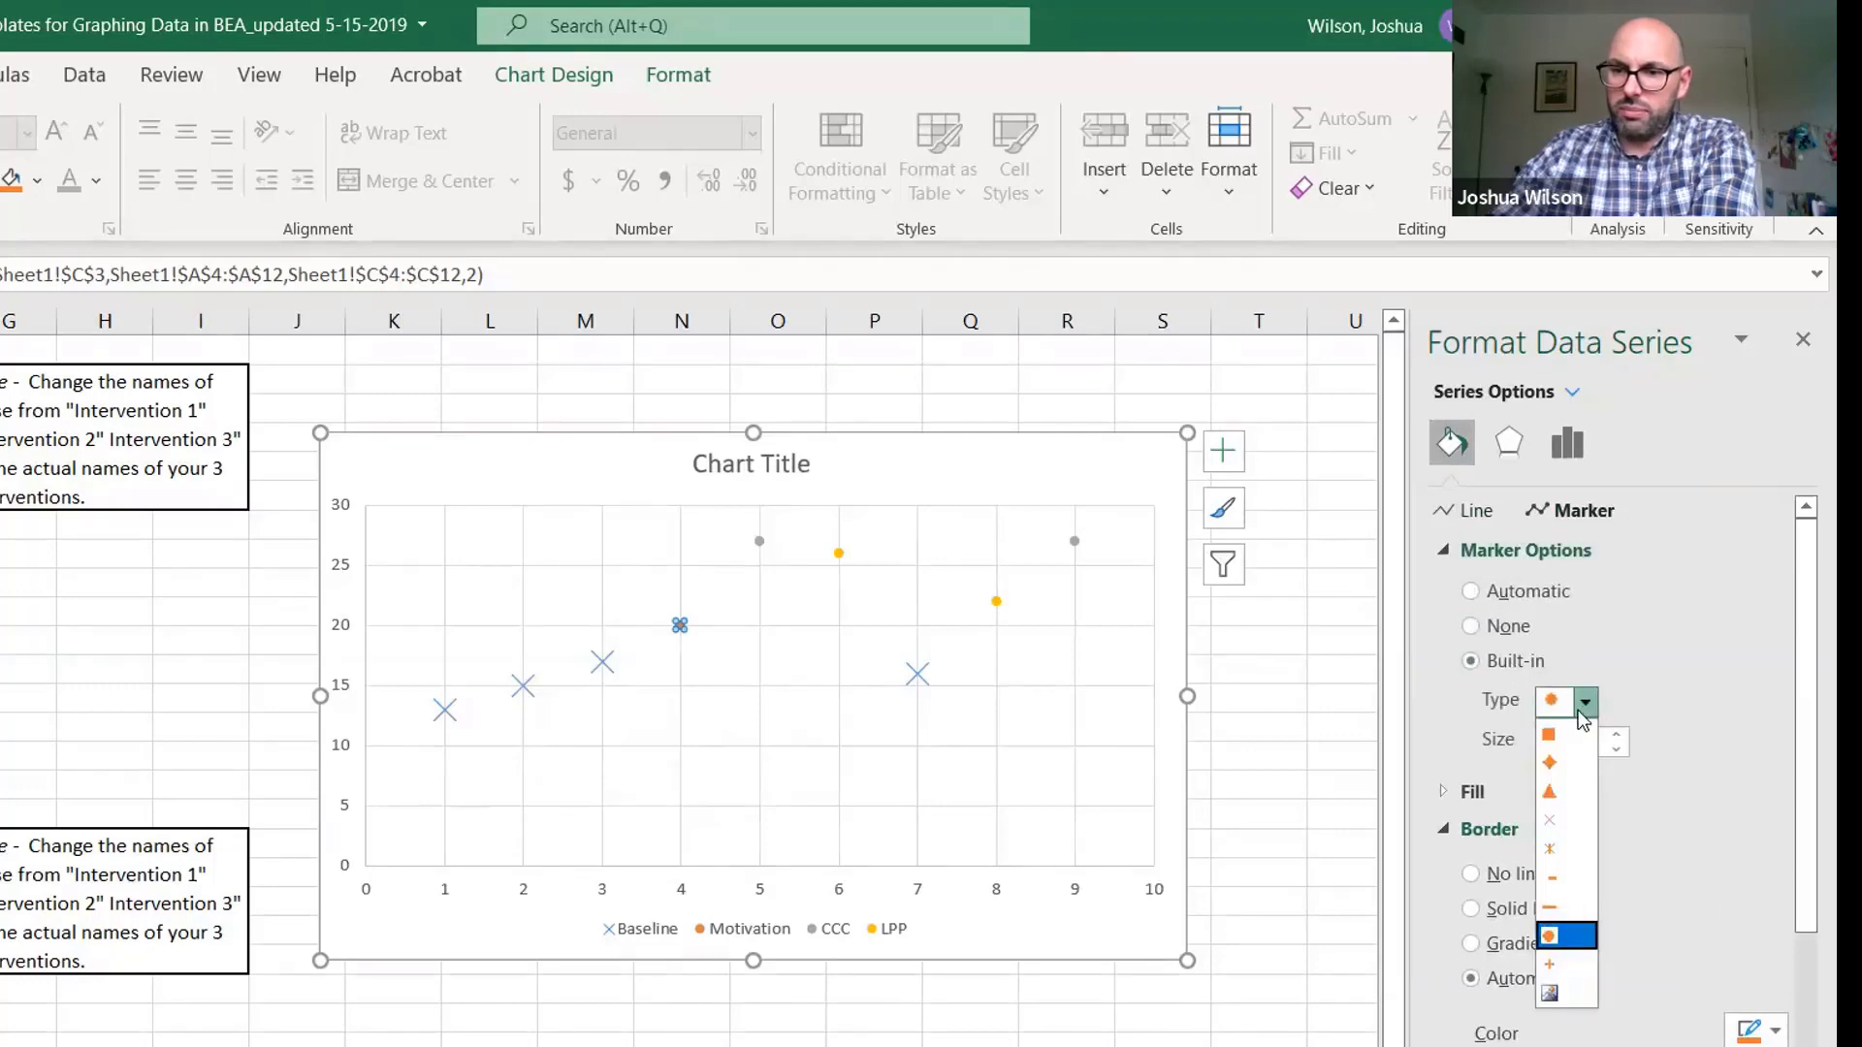
{"action": "left_click", "coordinate": [1575, 734]}
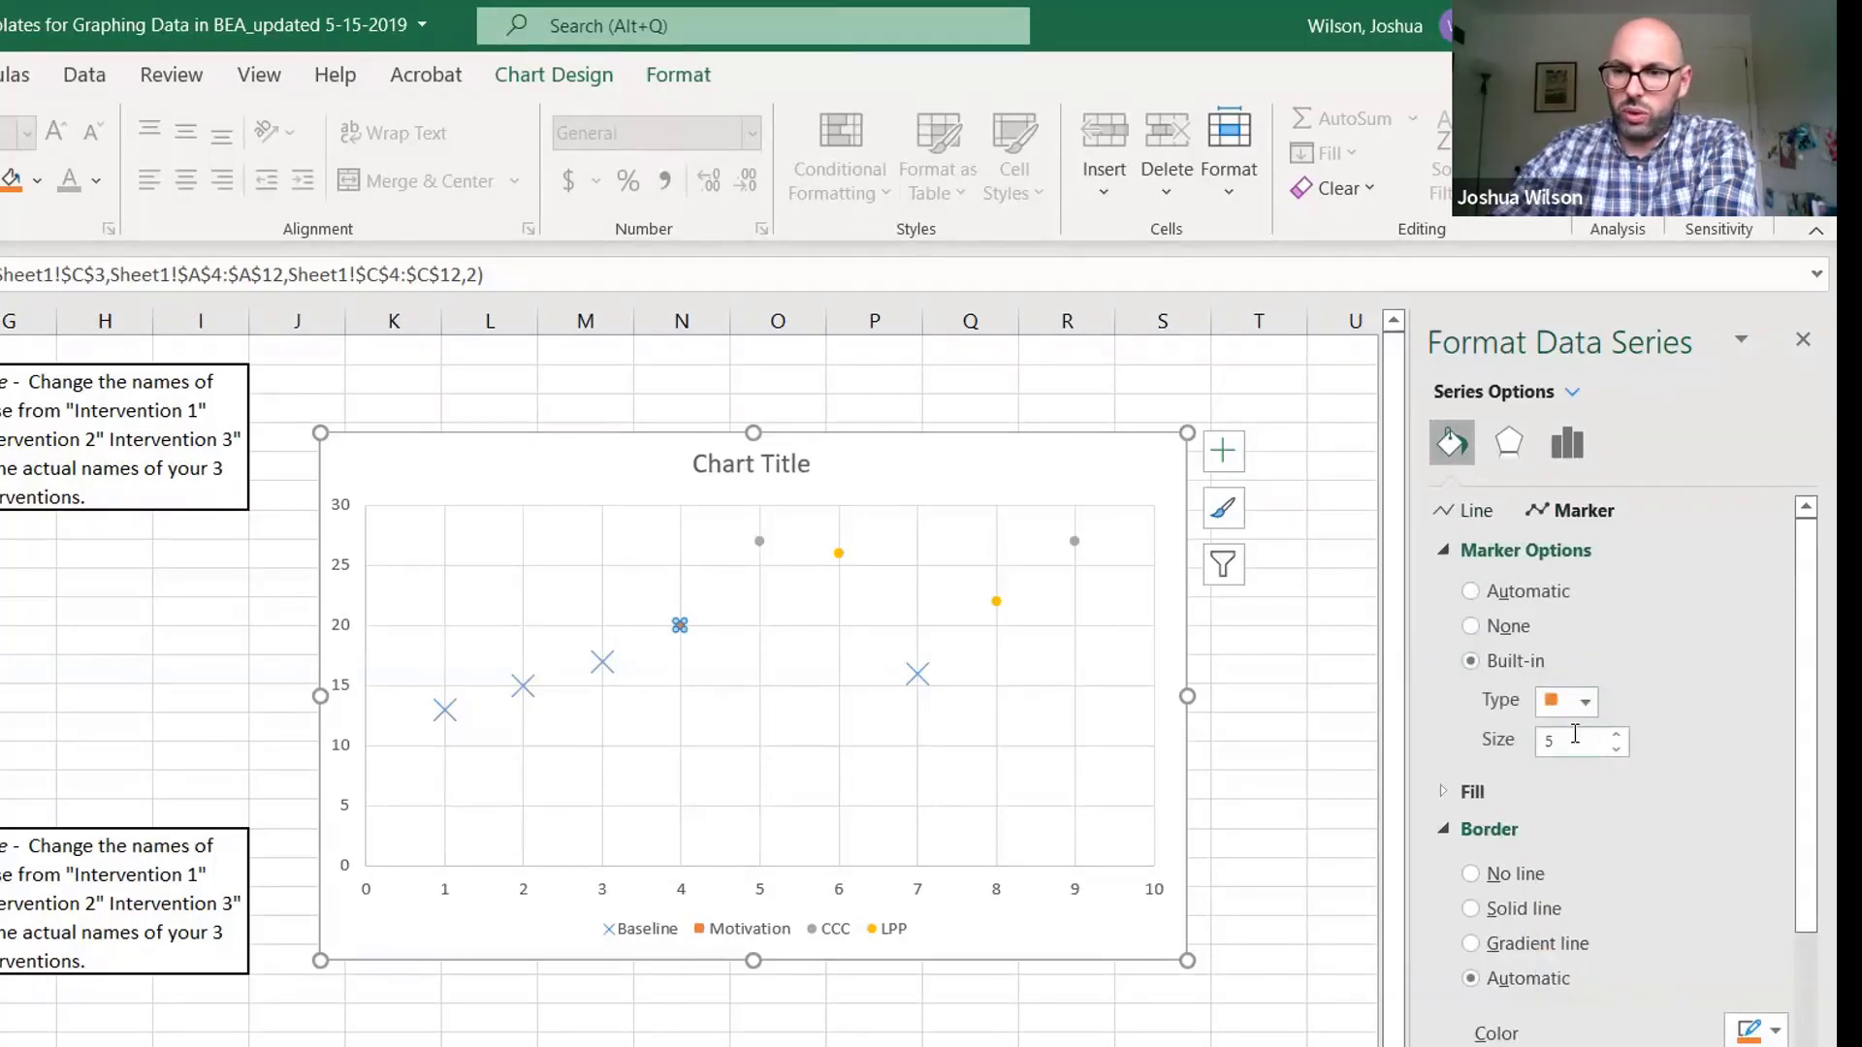
{"action": "left_click", "coordinate": [1616, 749]}
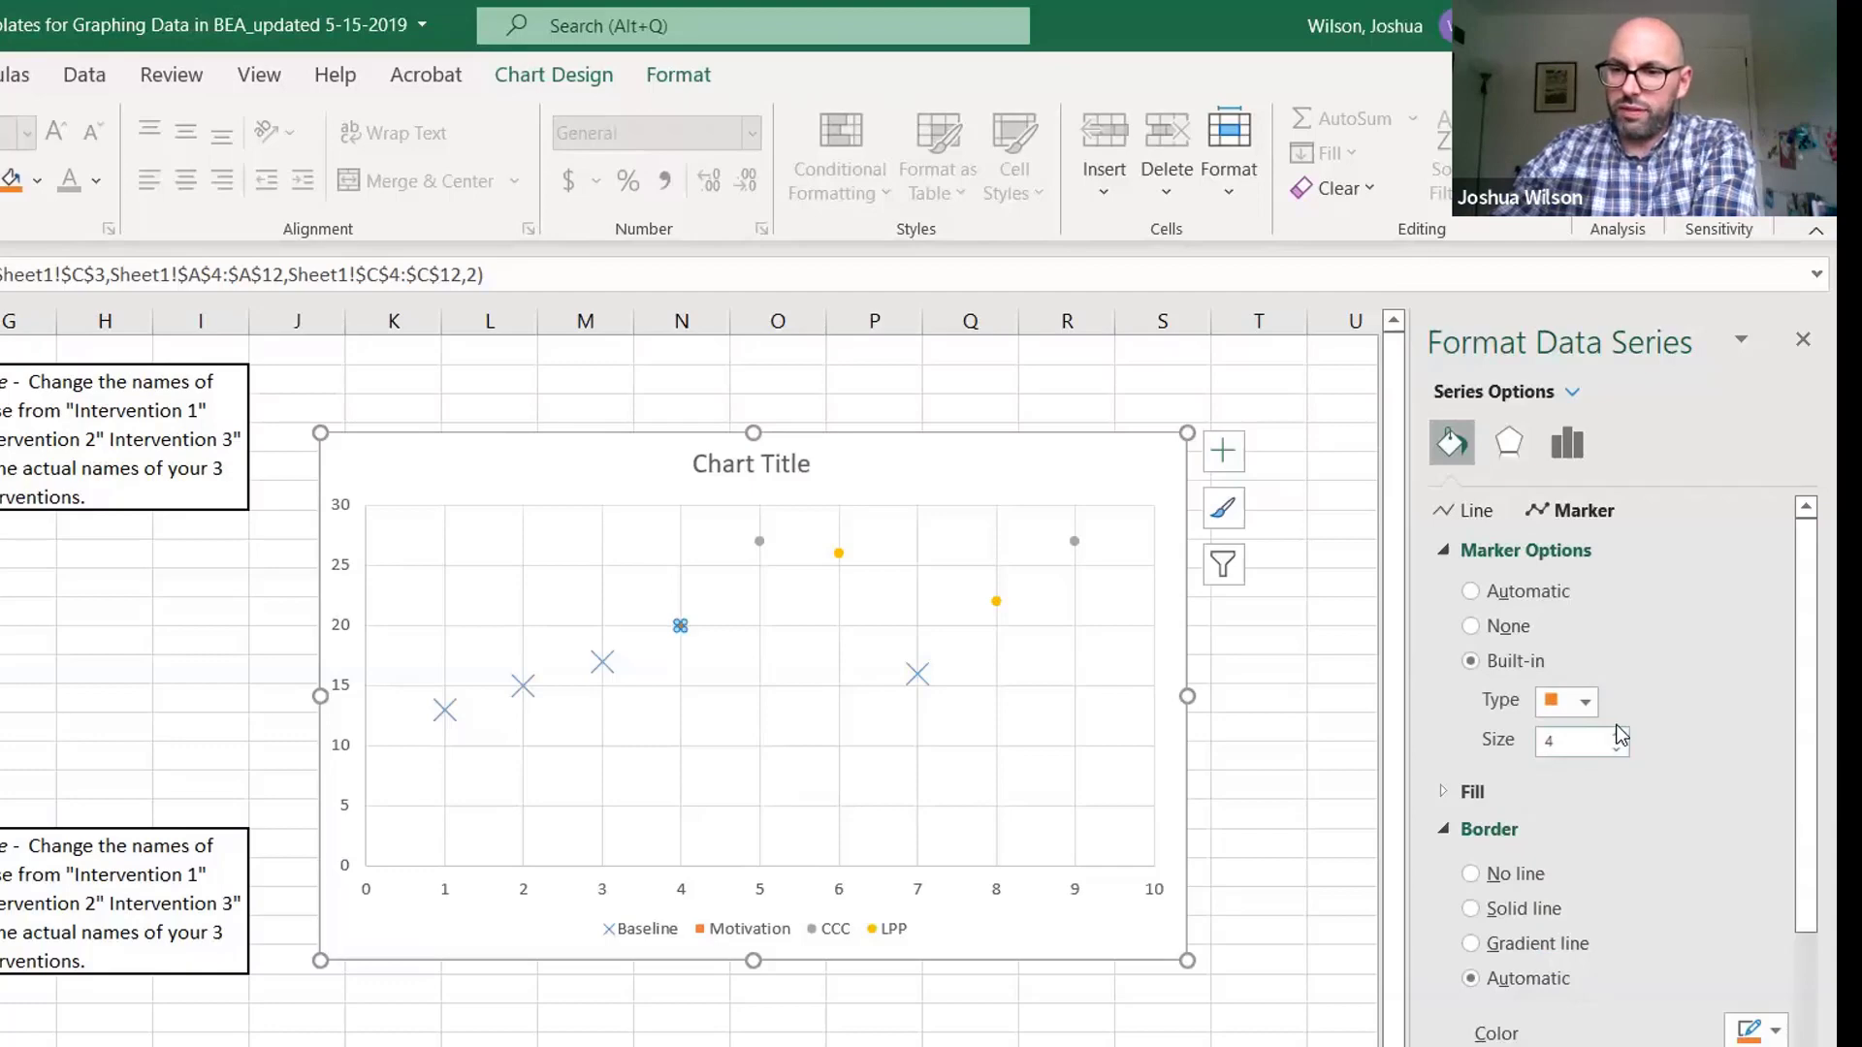
{"action": "left_click", "coordinate": [1617, 734]}
{"action": "left_click", "coordinate": [1617, 734]}
{"action": "left_click", "coordinate": [1617, 734]}
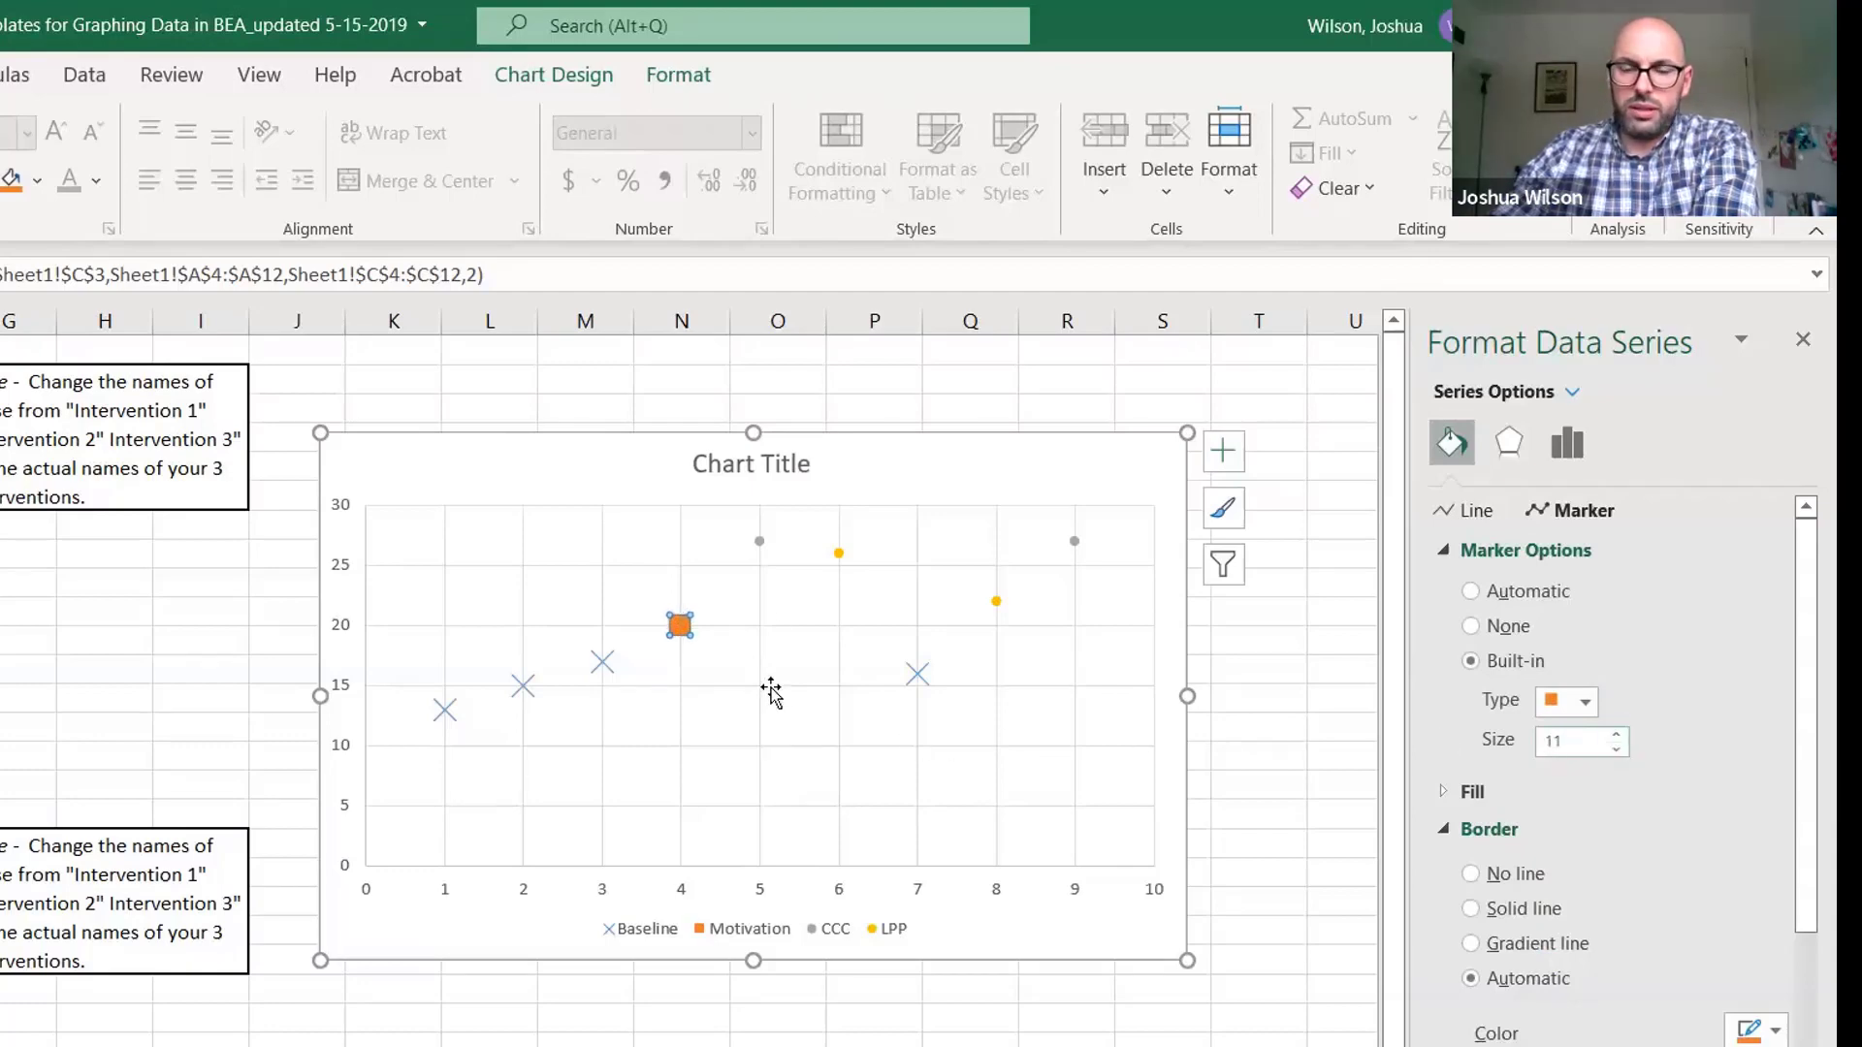
Format the CCC series in the Template 1 chart with built-in triangle markers at size 11
{"action": "left_click", "coordinate": [759, 541]}
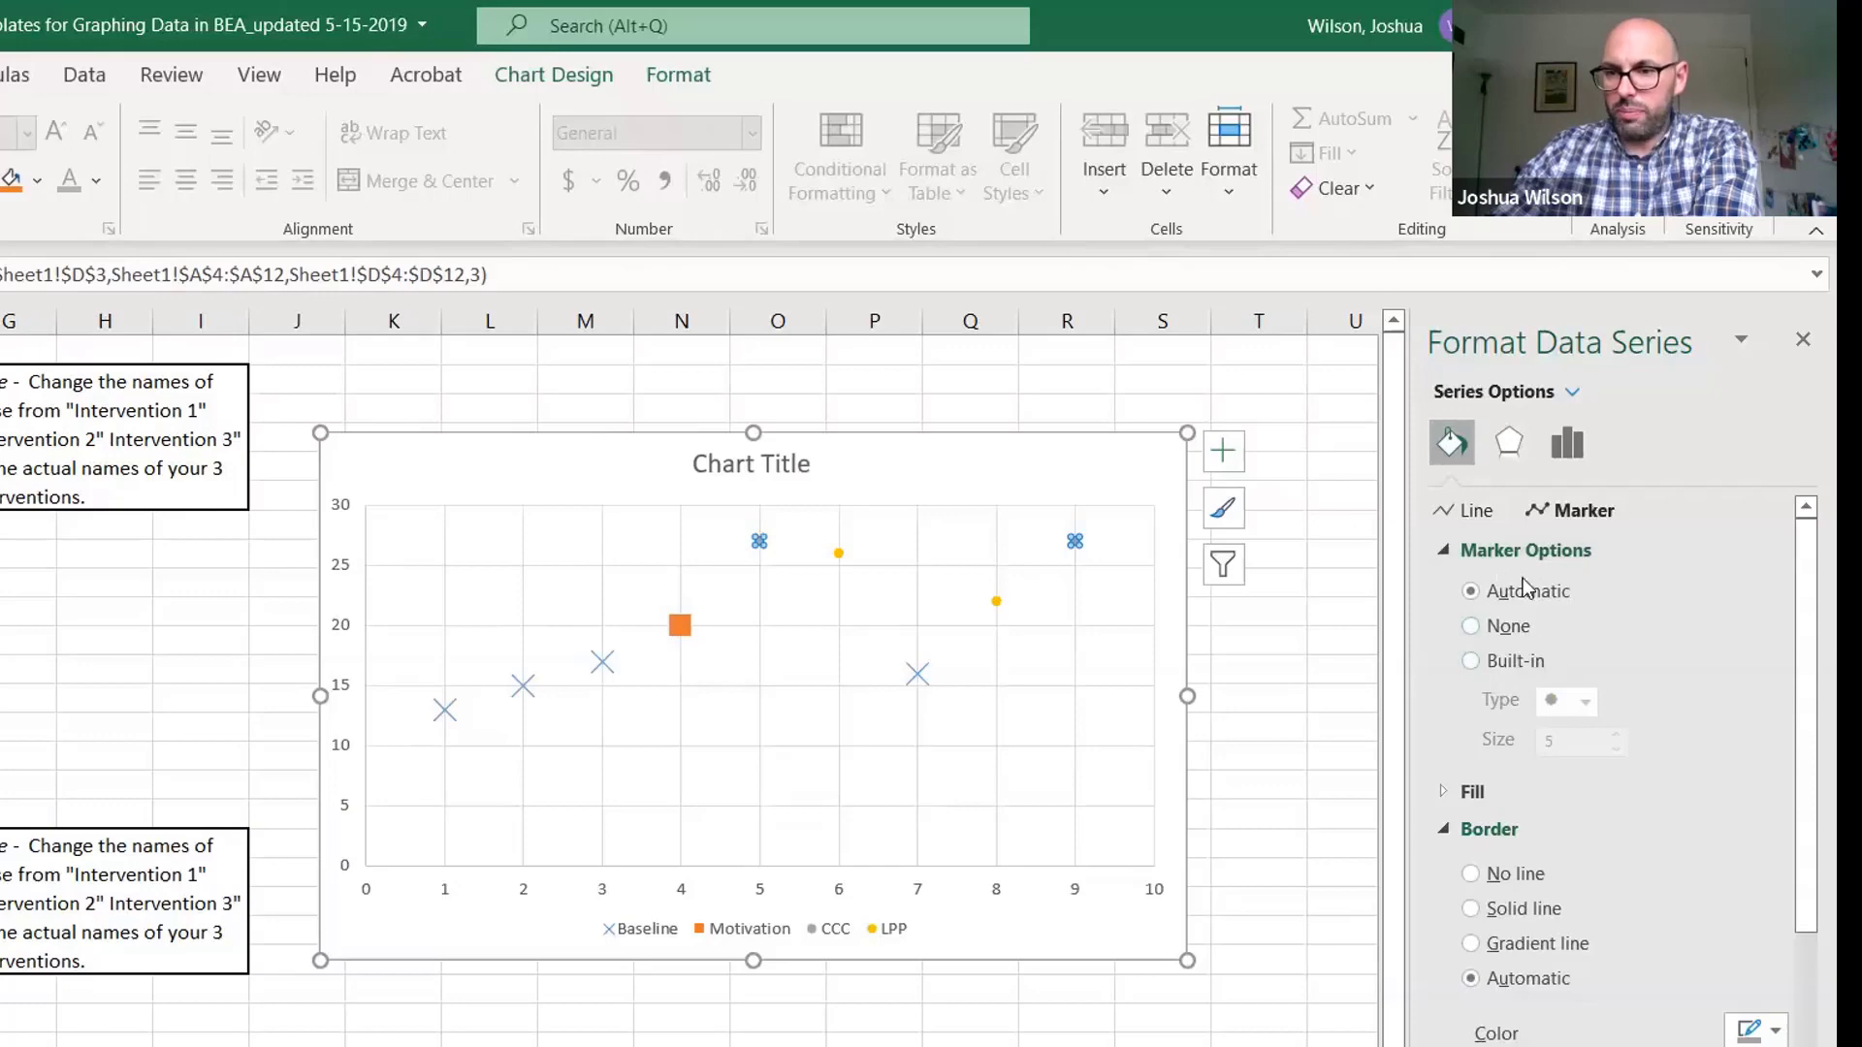
{"action": "left_click", "coordinate": [1513, 667]}
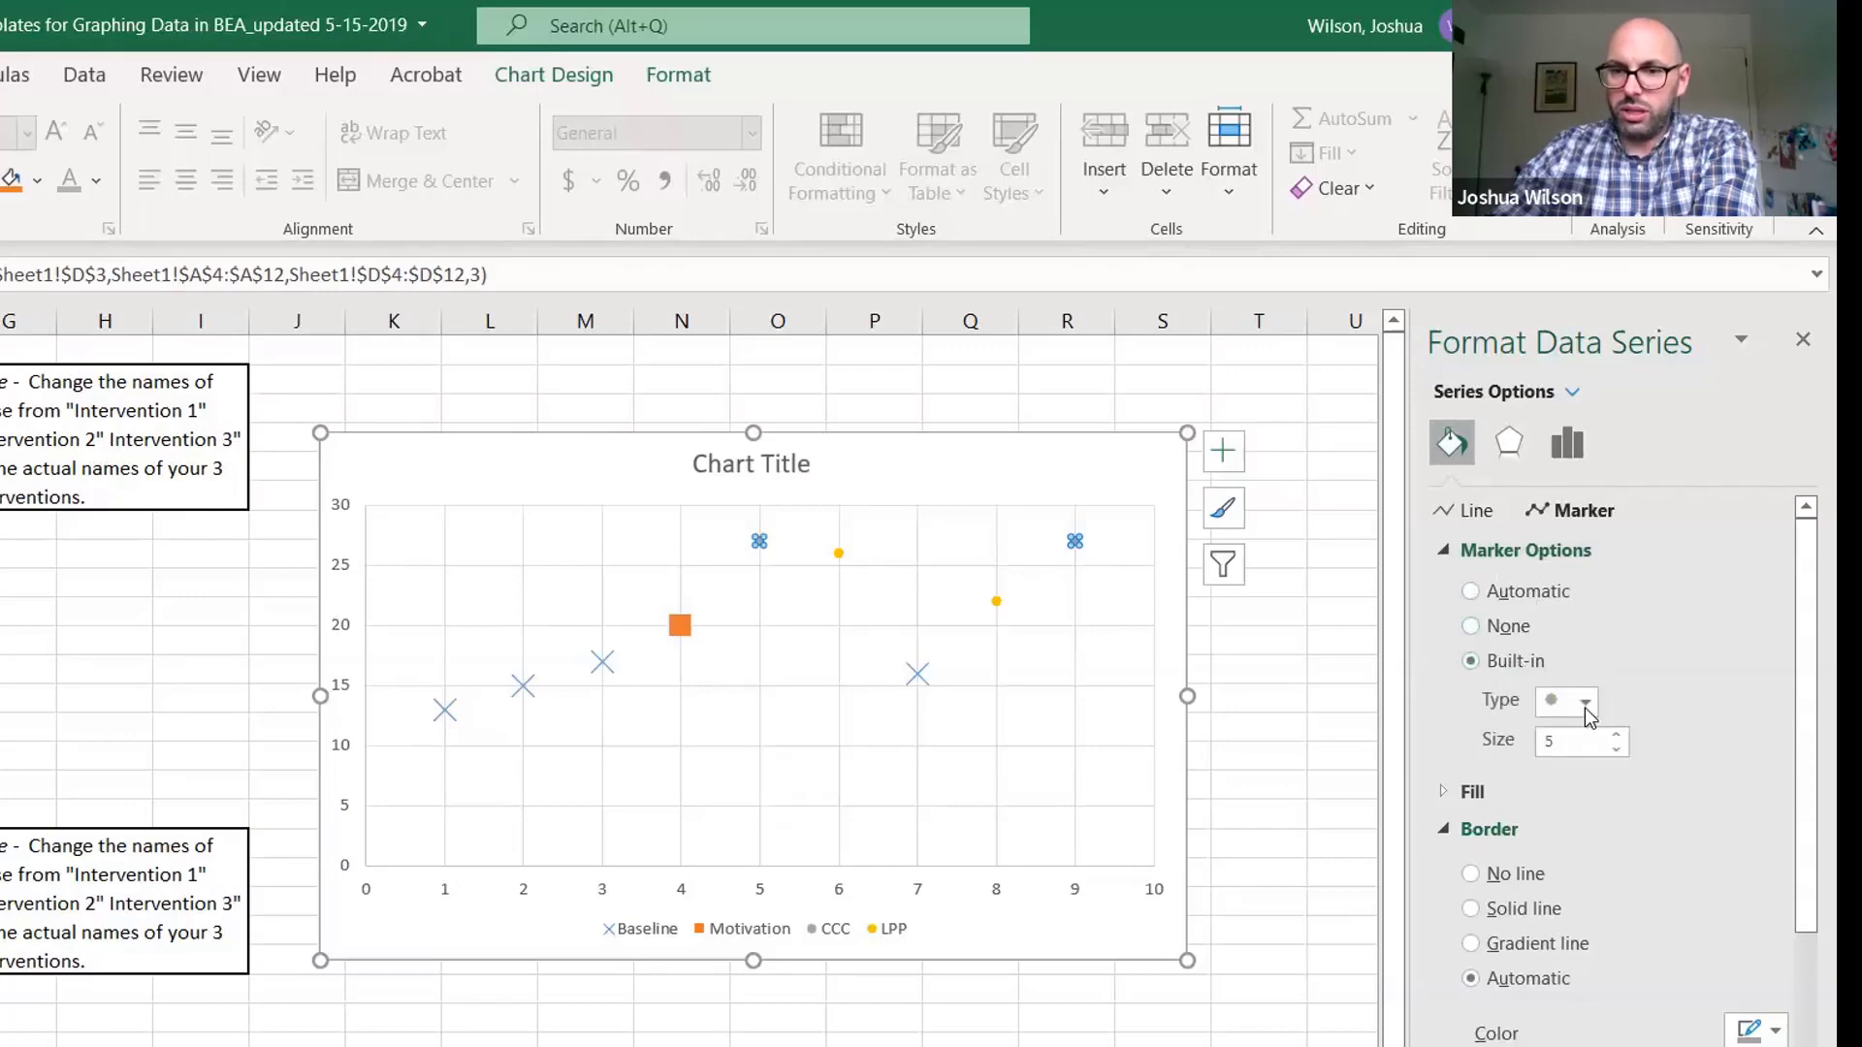
{"action": "left_click", "coordinate": [1586, 702]}
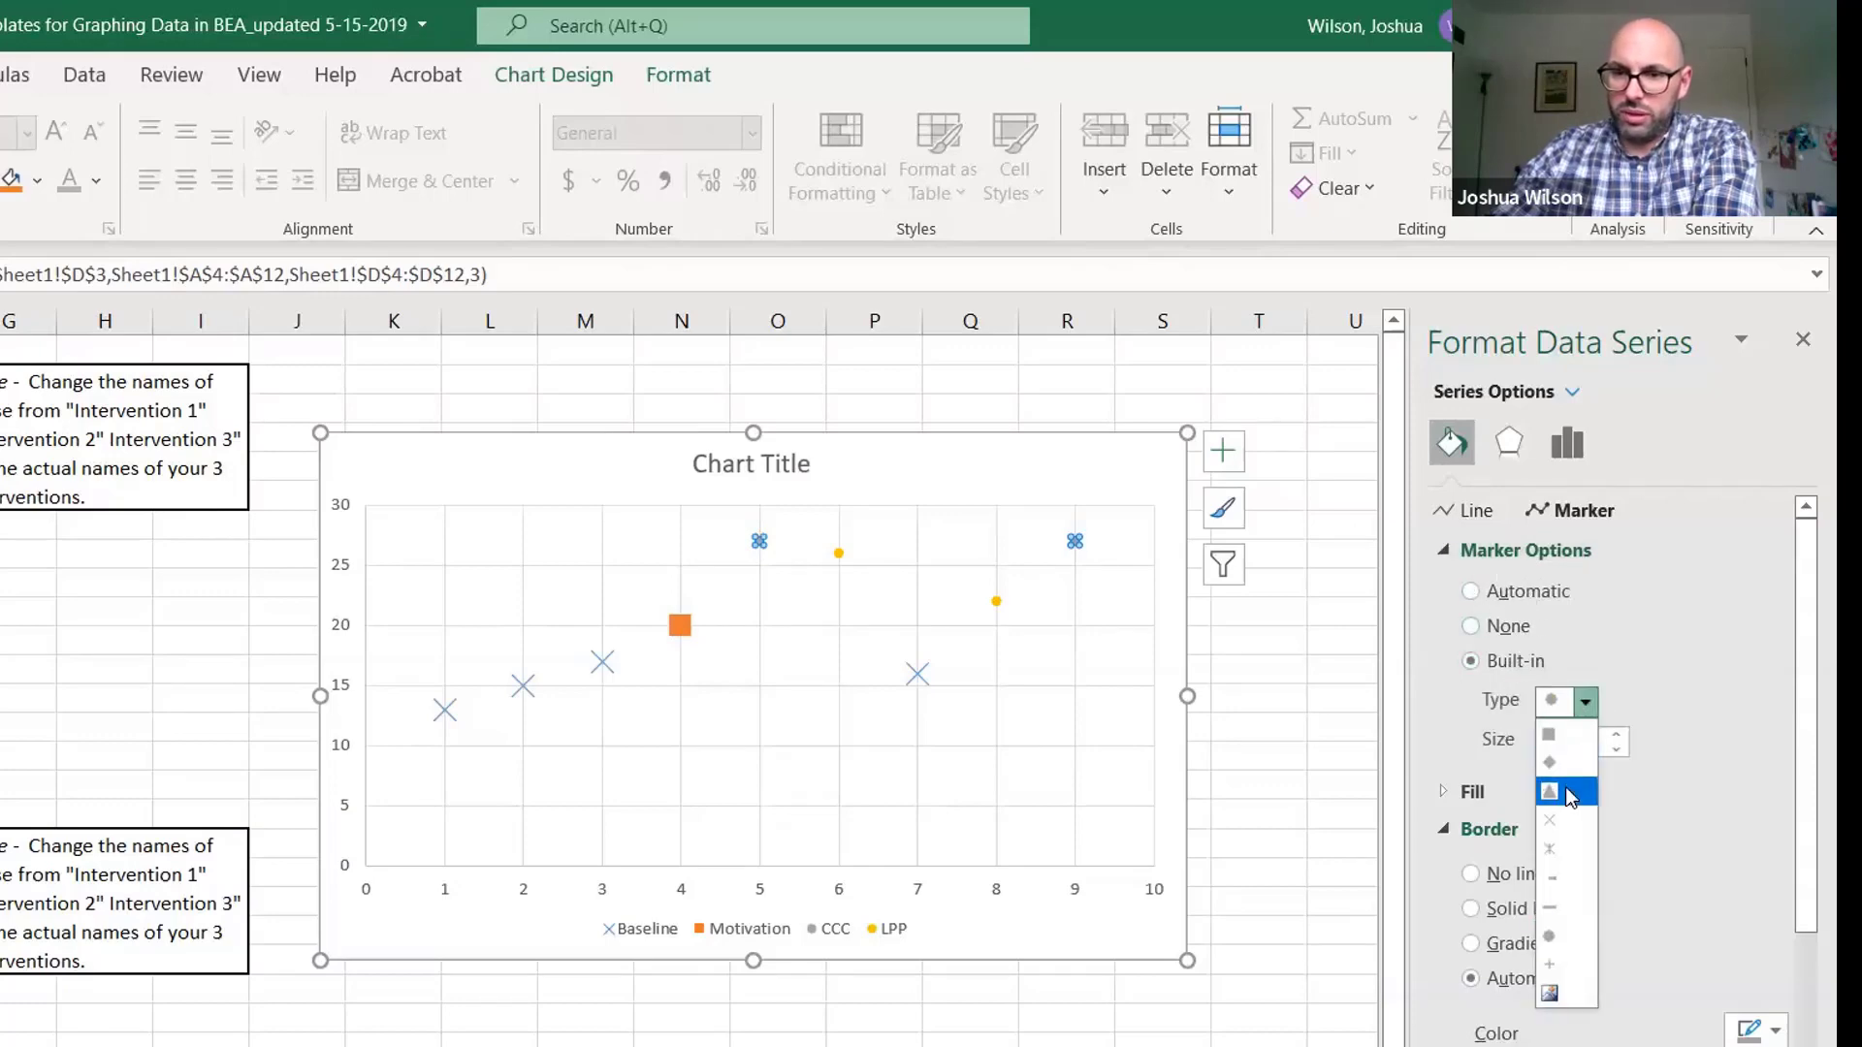
{"action": "left_click", "coordinate": [1566, 785]}
{"action": "left_click", "coordinate": [1616, 734]}
{"action": "left_click", "coordinate": [1615, 734]}
{"action": "left_click", "coordinate": [1616, 734]}
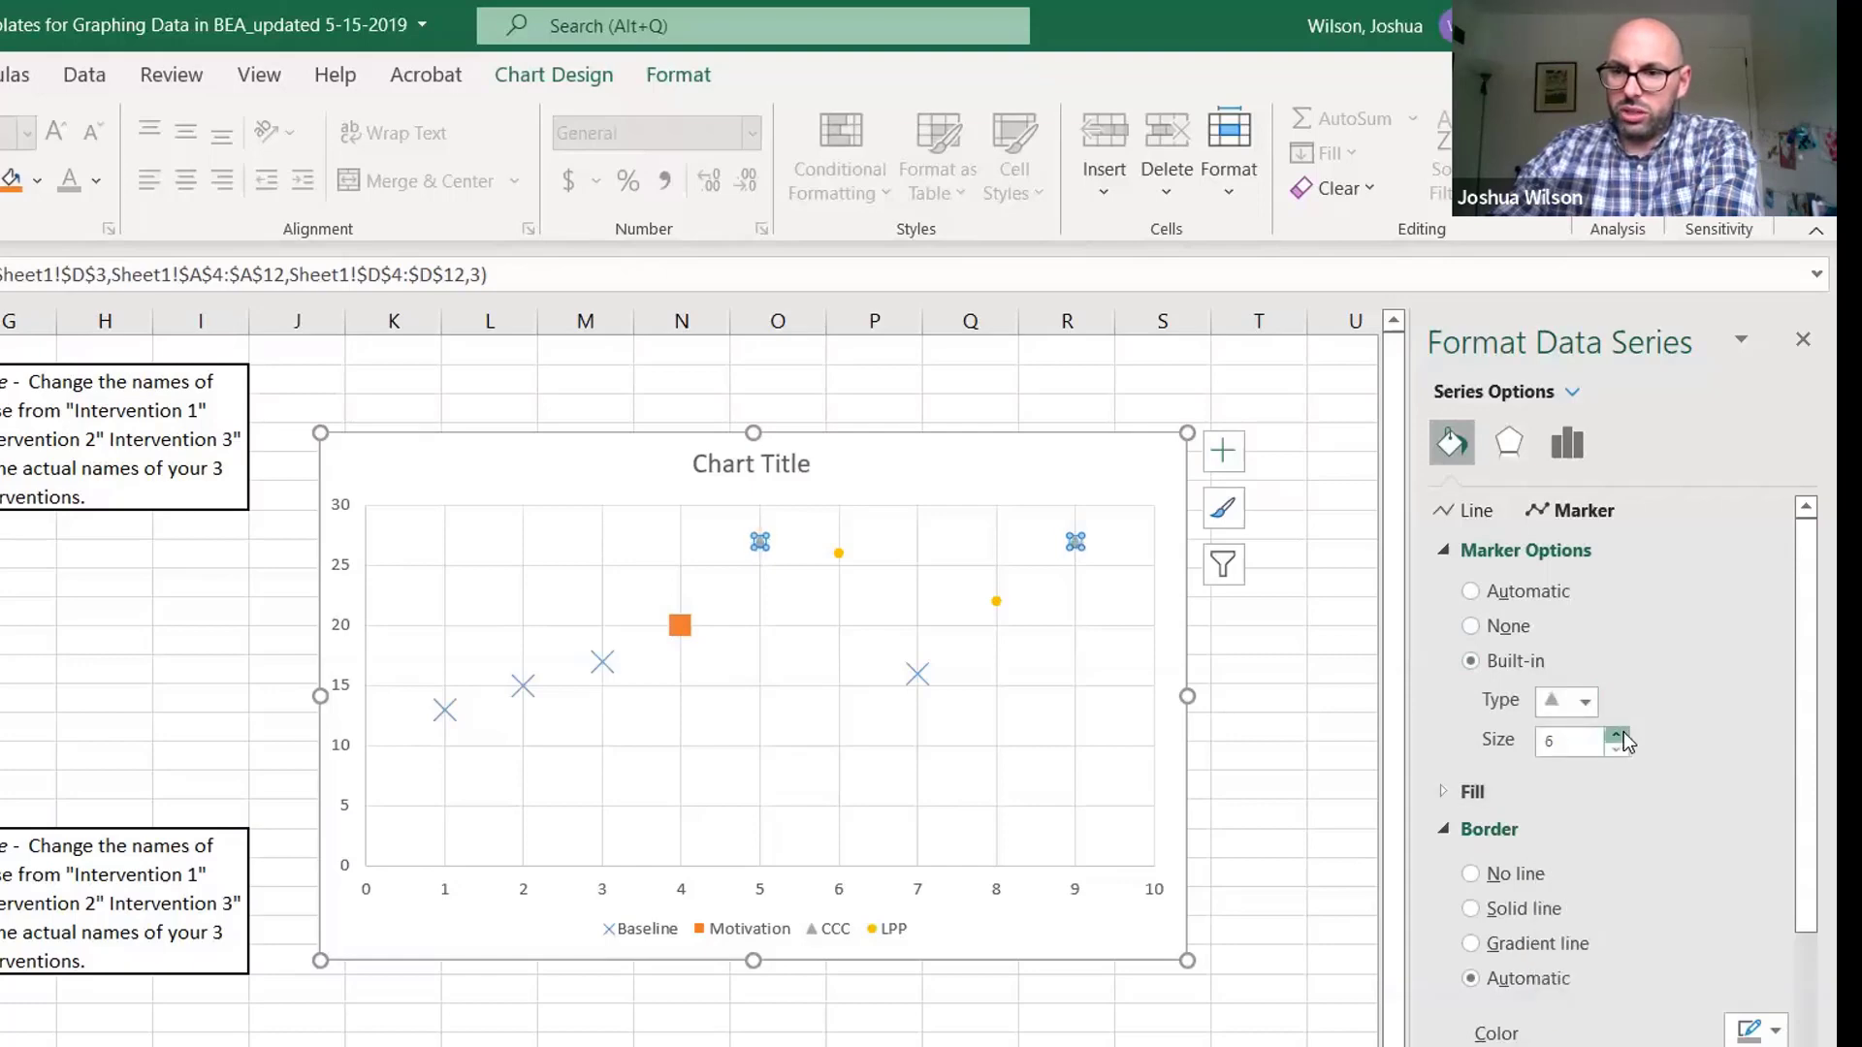
{"action": "left_click", "coordinate": [1616, 734]}
{"action": "left_click", "coordinate": [1615, 734]}
{"action": "left_click", "coordinate": [1616, 734]}
{"action": "left_click", "coordinate": [1621, 791]}
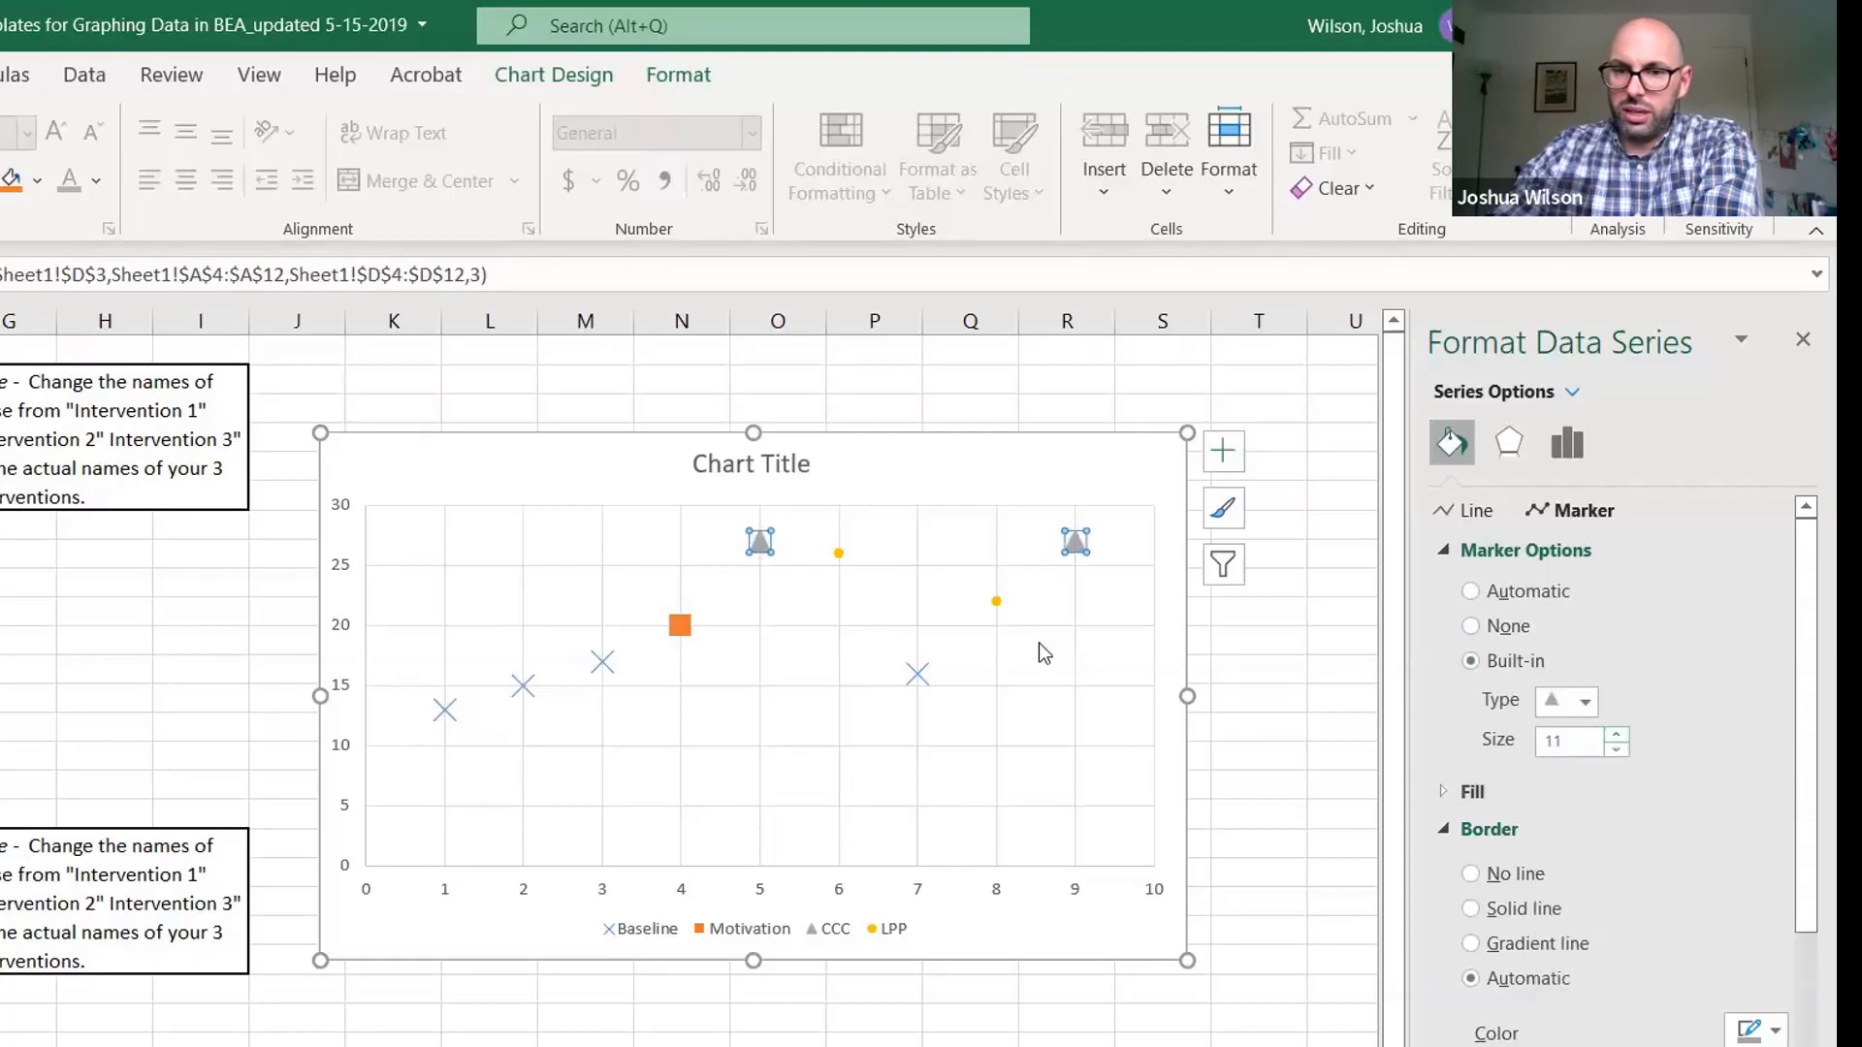
Format the LPP series in the Template 1 chart with built-in diamond markers at size 11
{"action": "left_click", "coordinate": [839, 556]}
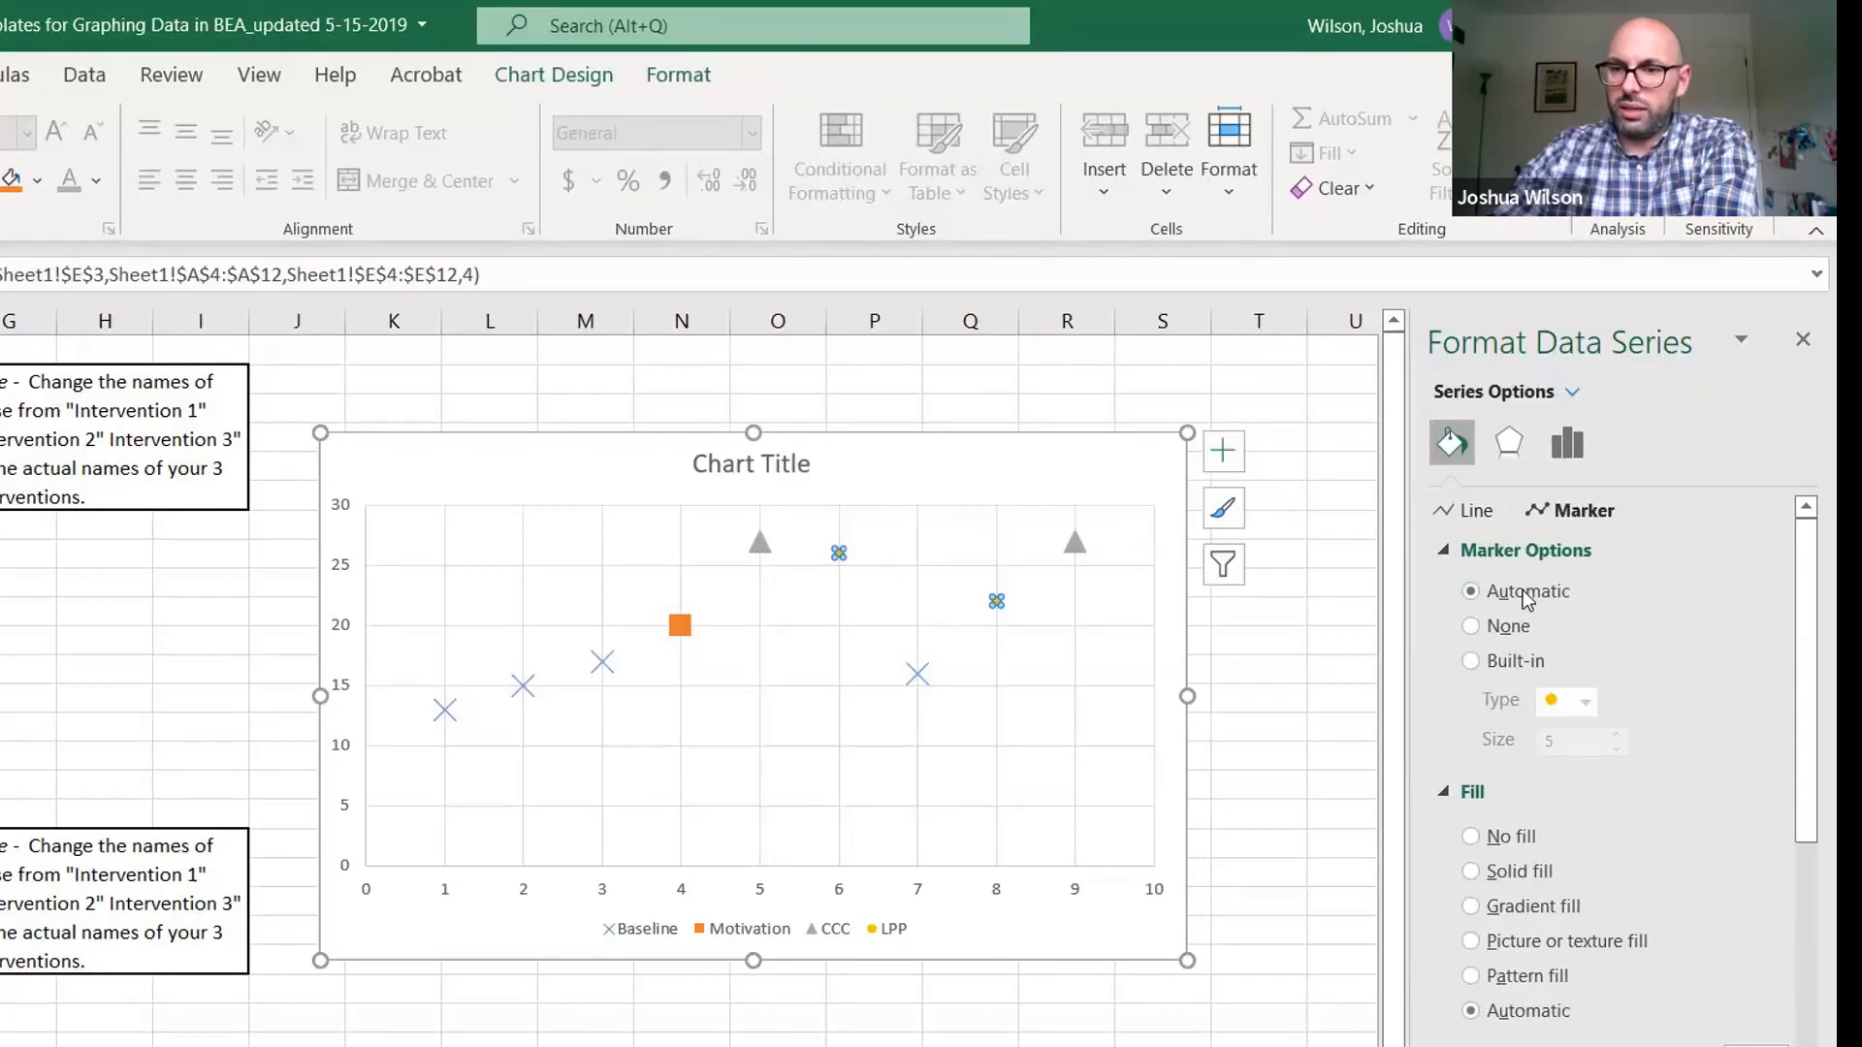
{"action": "left_click", "coordinate": [1506, 665]}
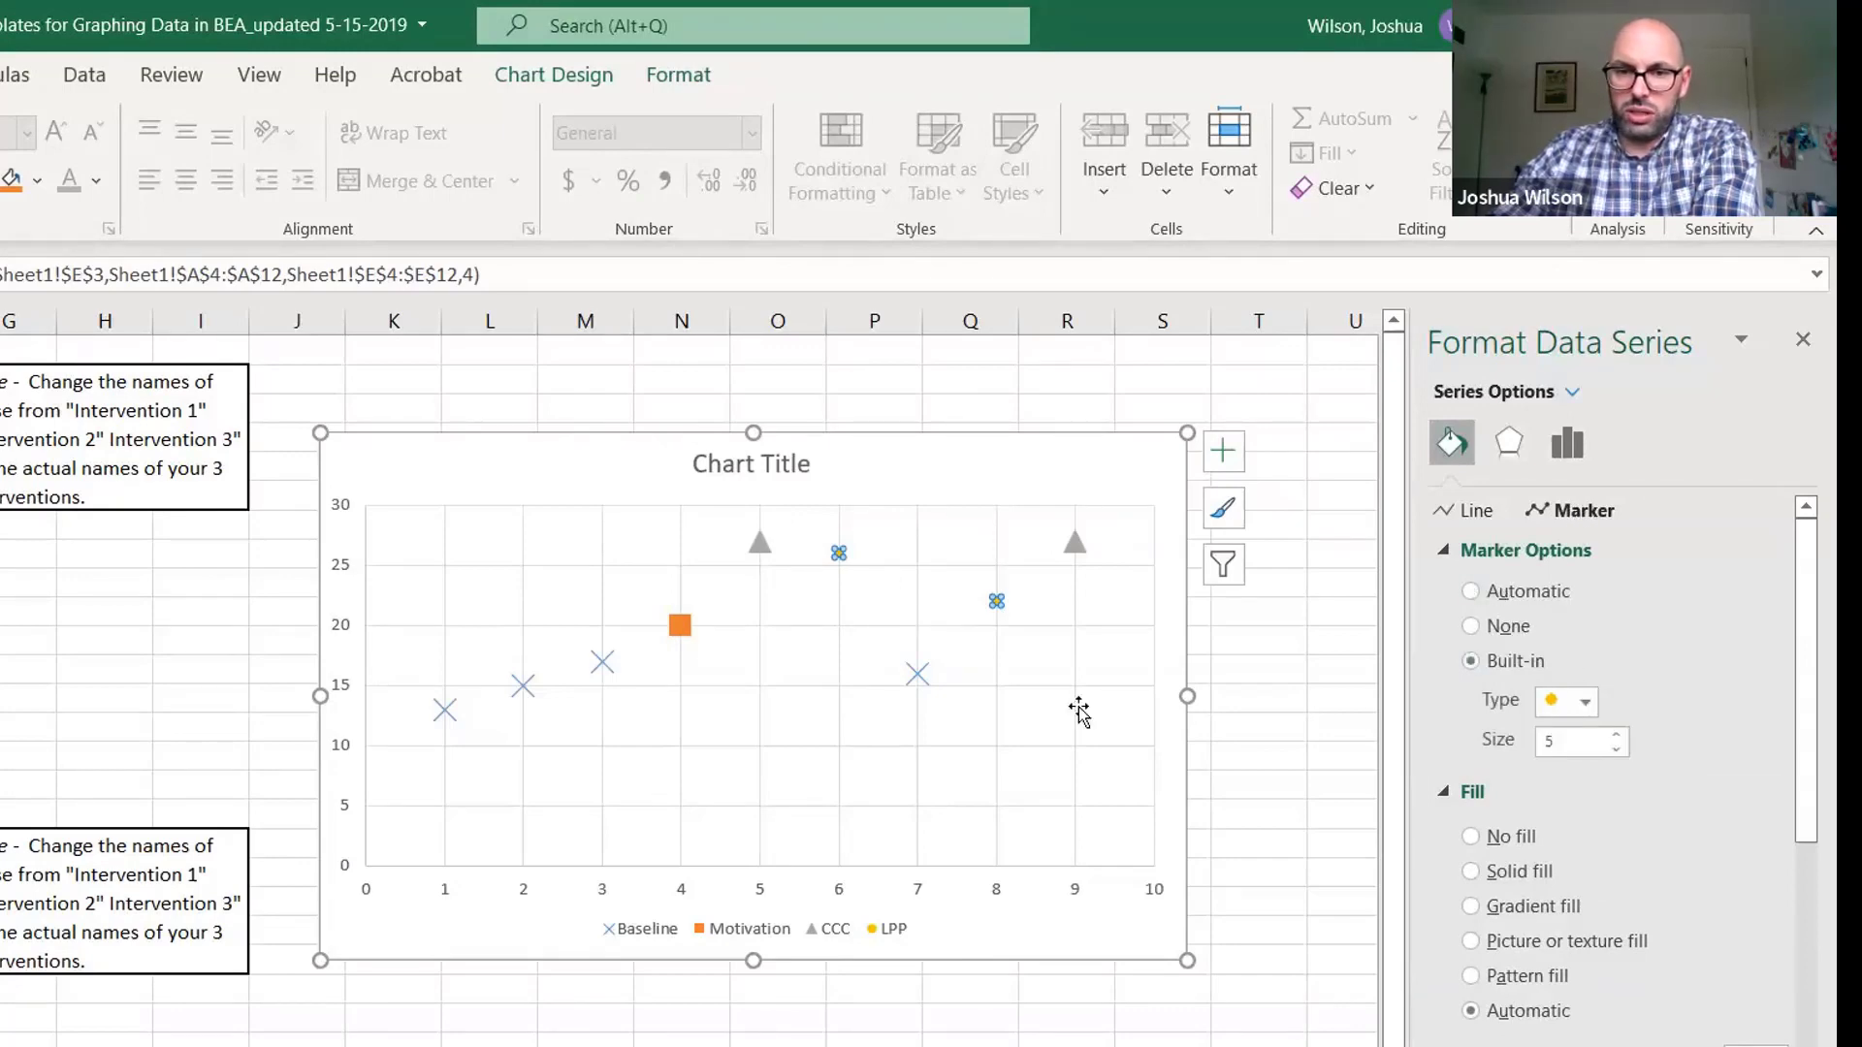
{"action": "left_click", "coordinate": [1586, 704]}
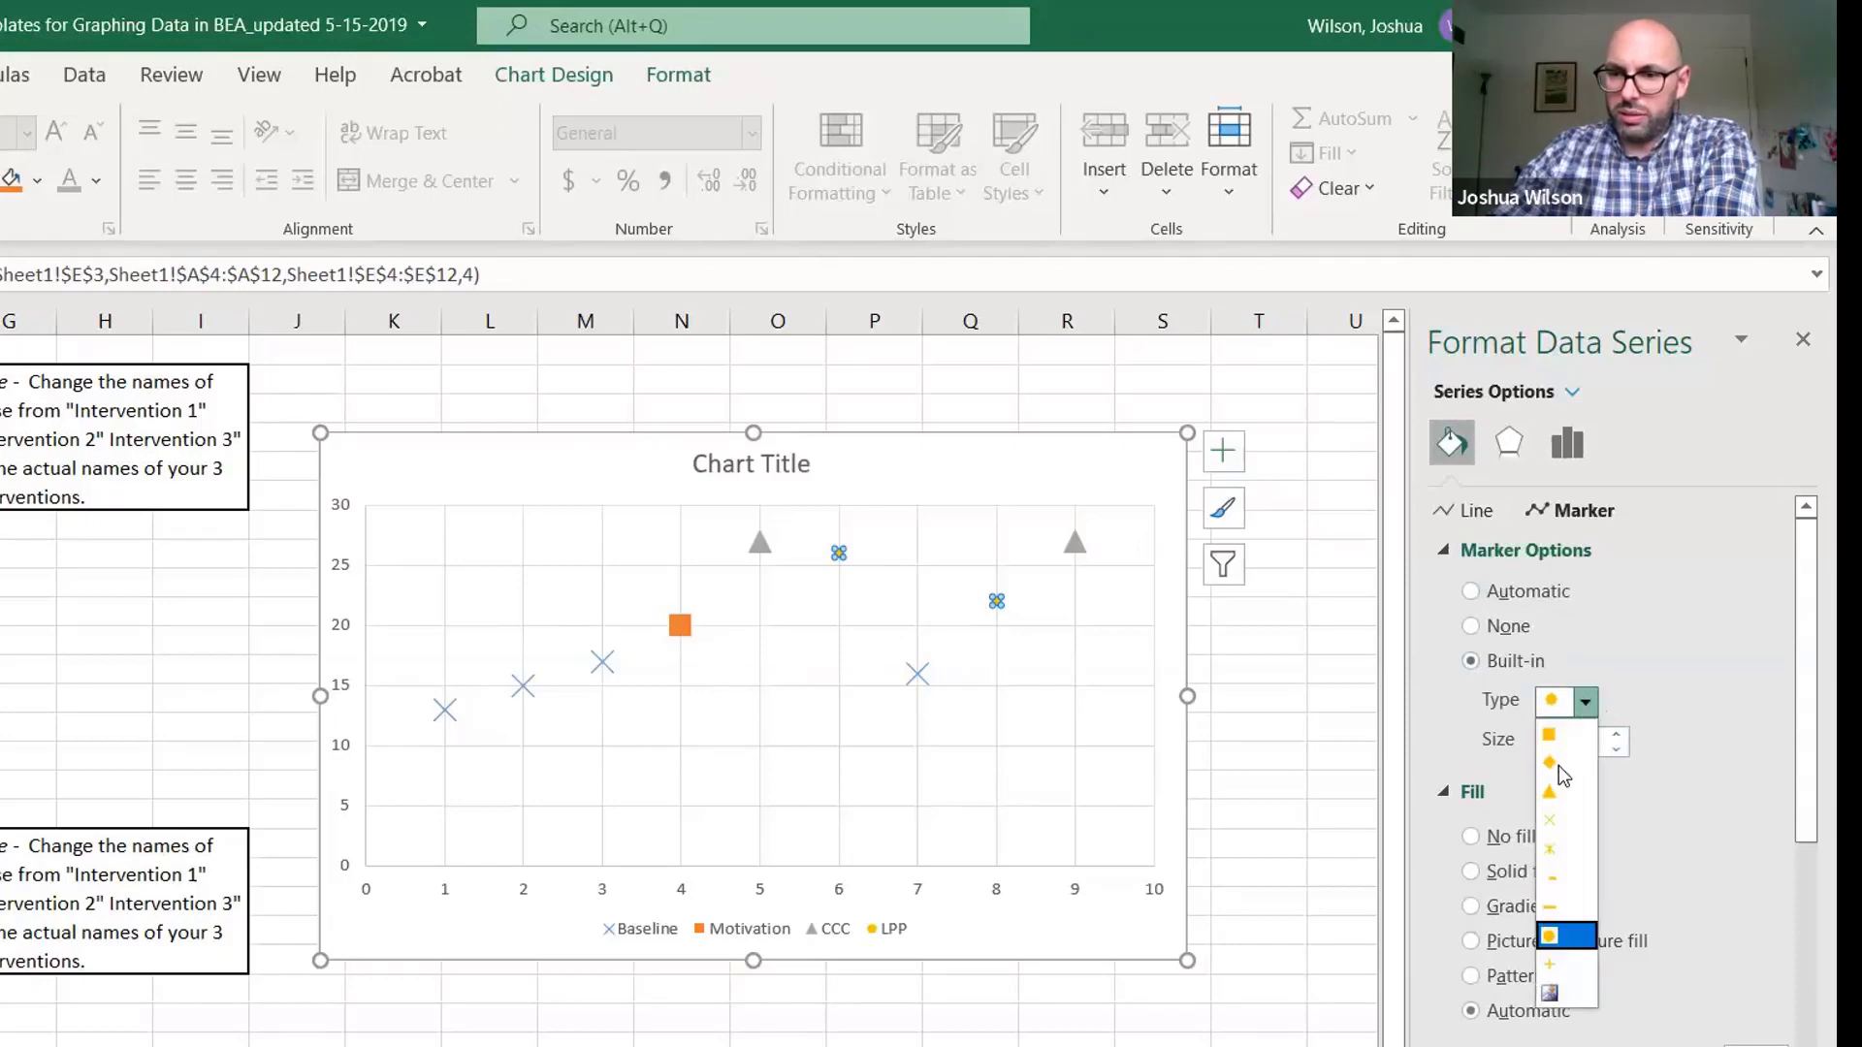
{"action": "left_click", "coordinate": [1559, 766]}
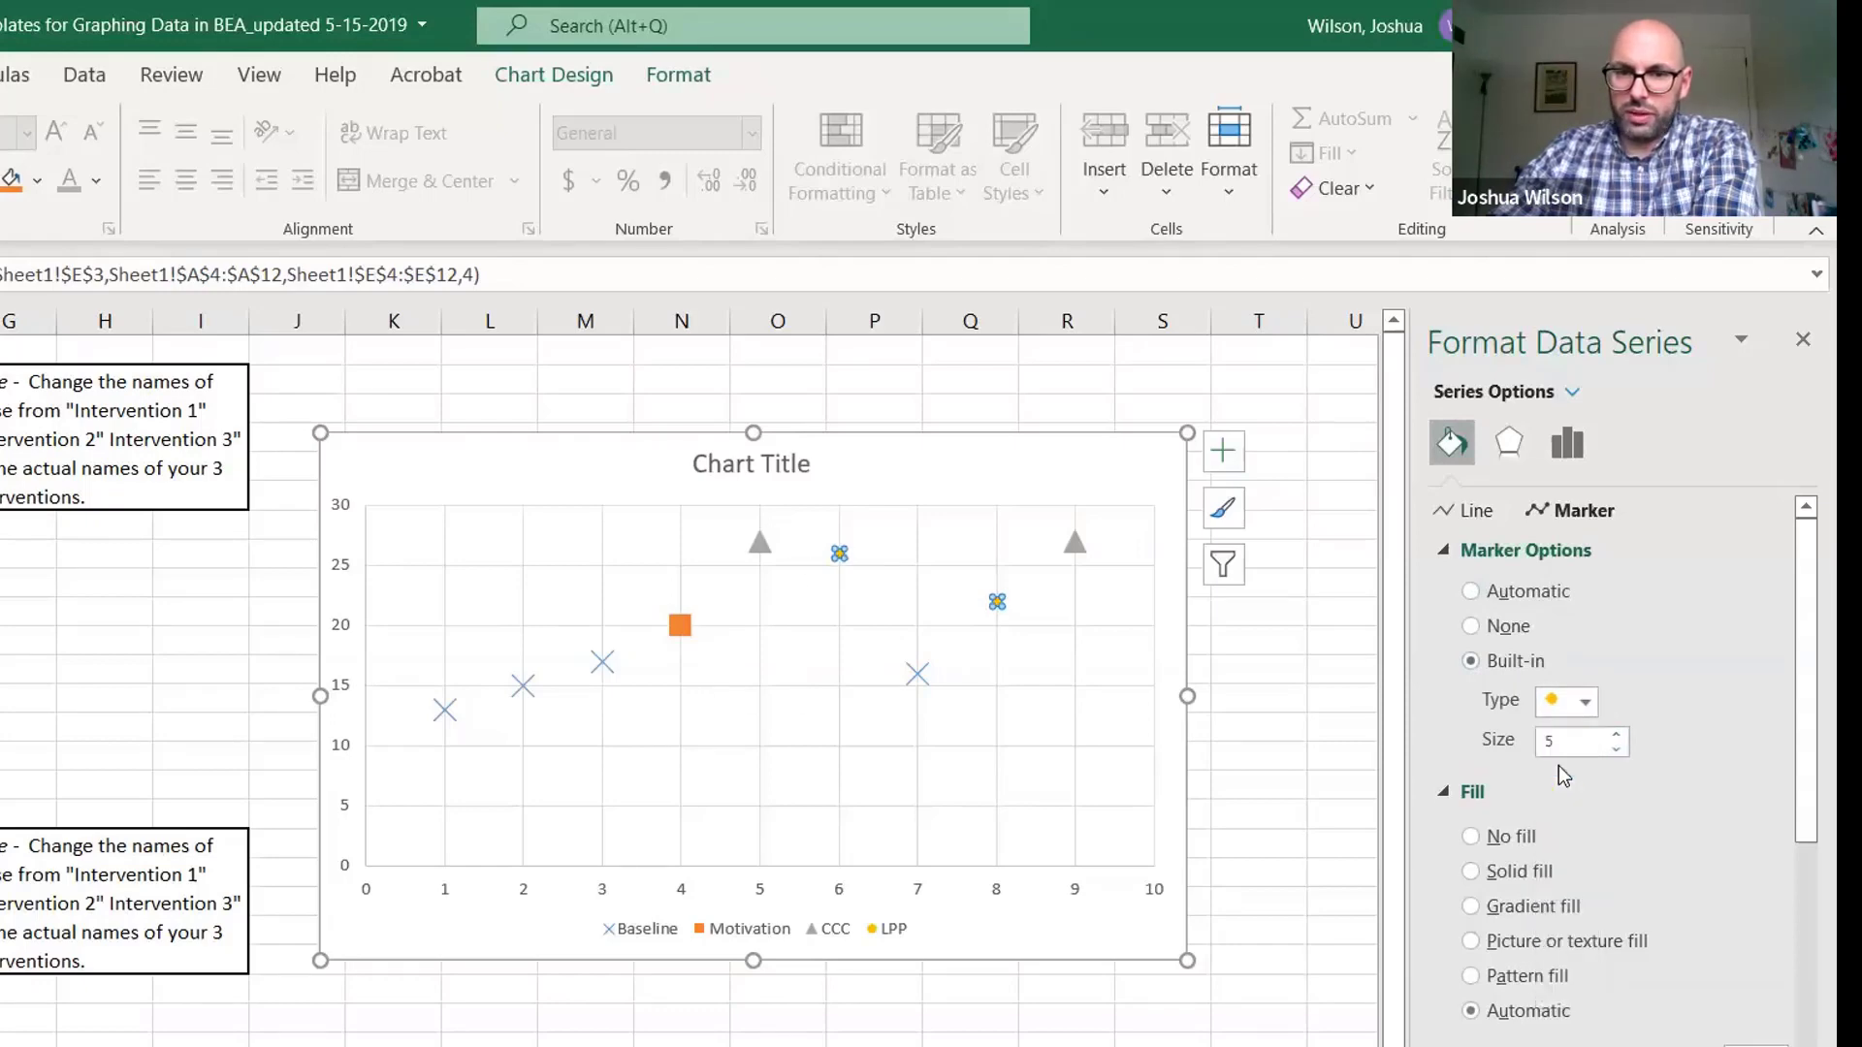
{"action": "left_click", "coordinate": [1614, 735]}
{"action": "left_click", "coordinate": [1614, 735]}
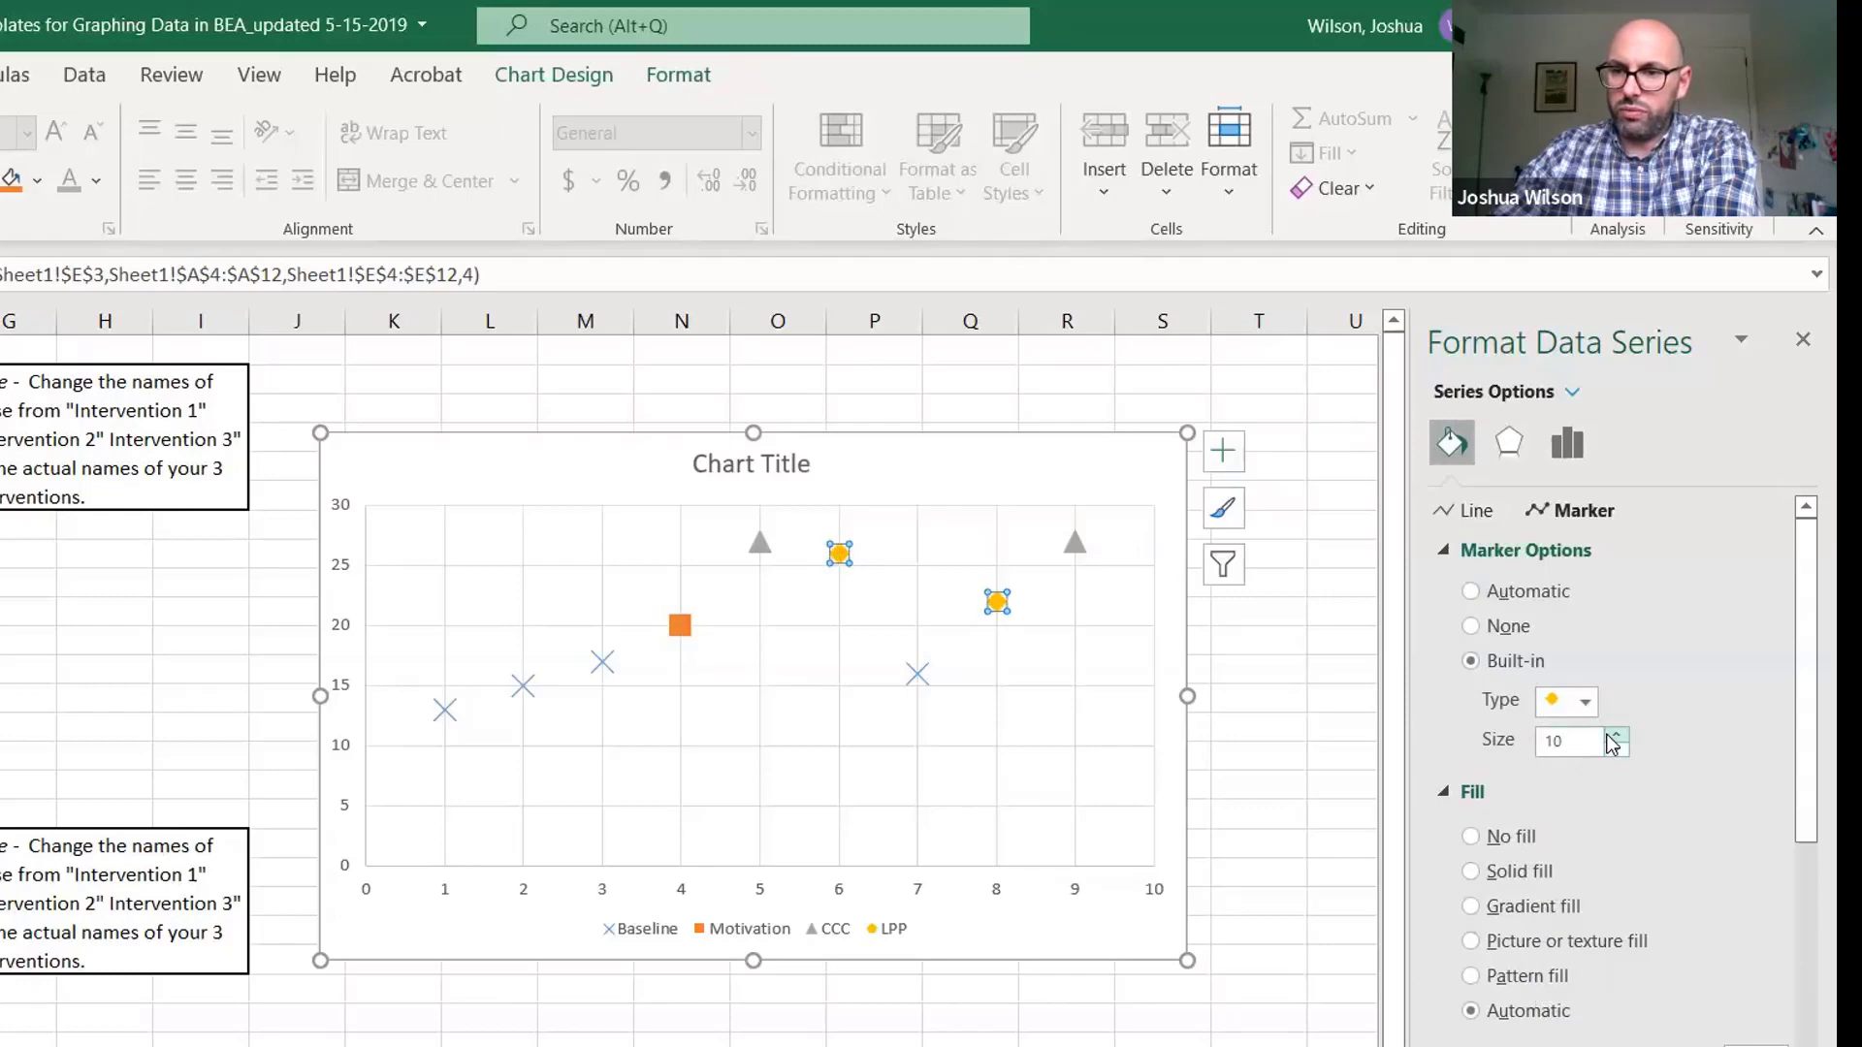
{"action": "left_click", "coordinate": [1614, 735]}
{"action": "left_click", "coordinate": [1641, 790]}
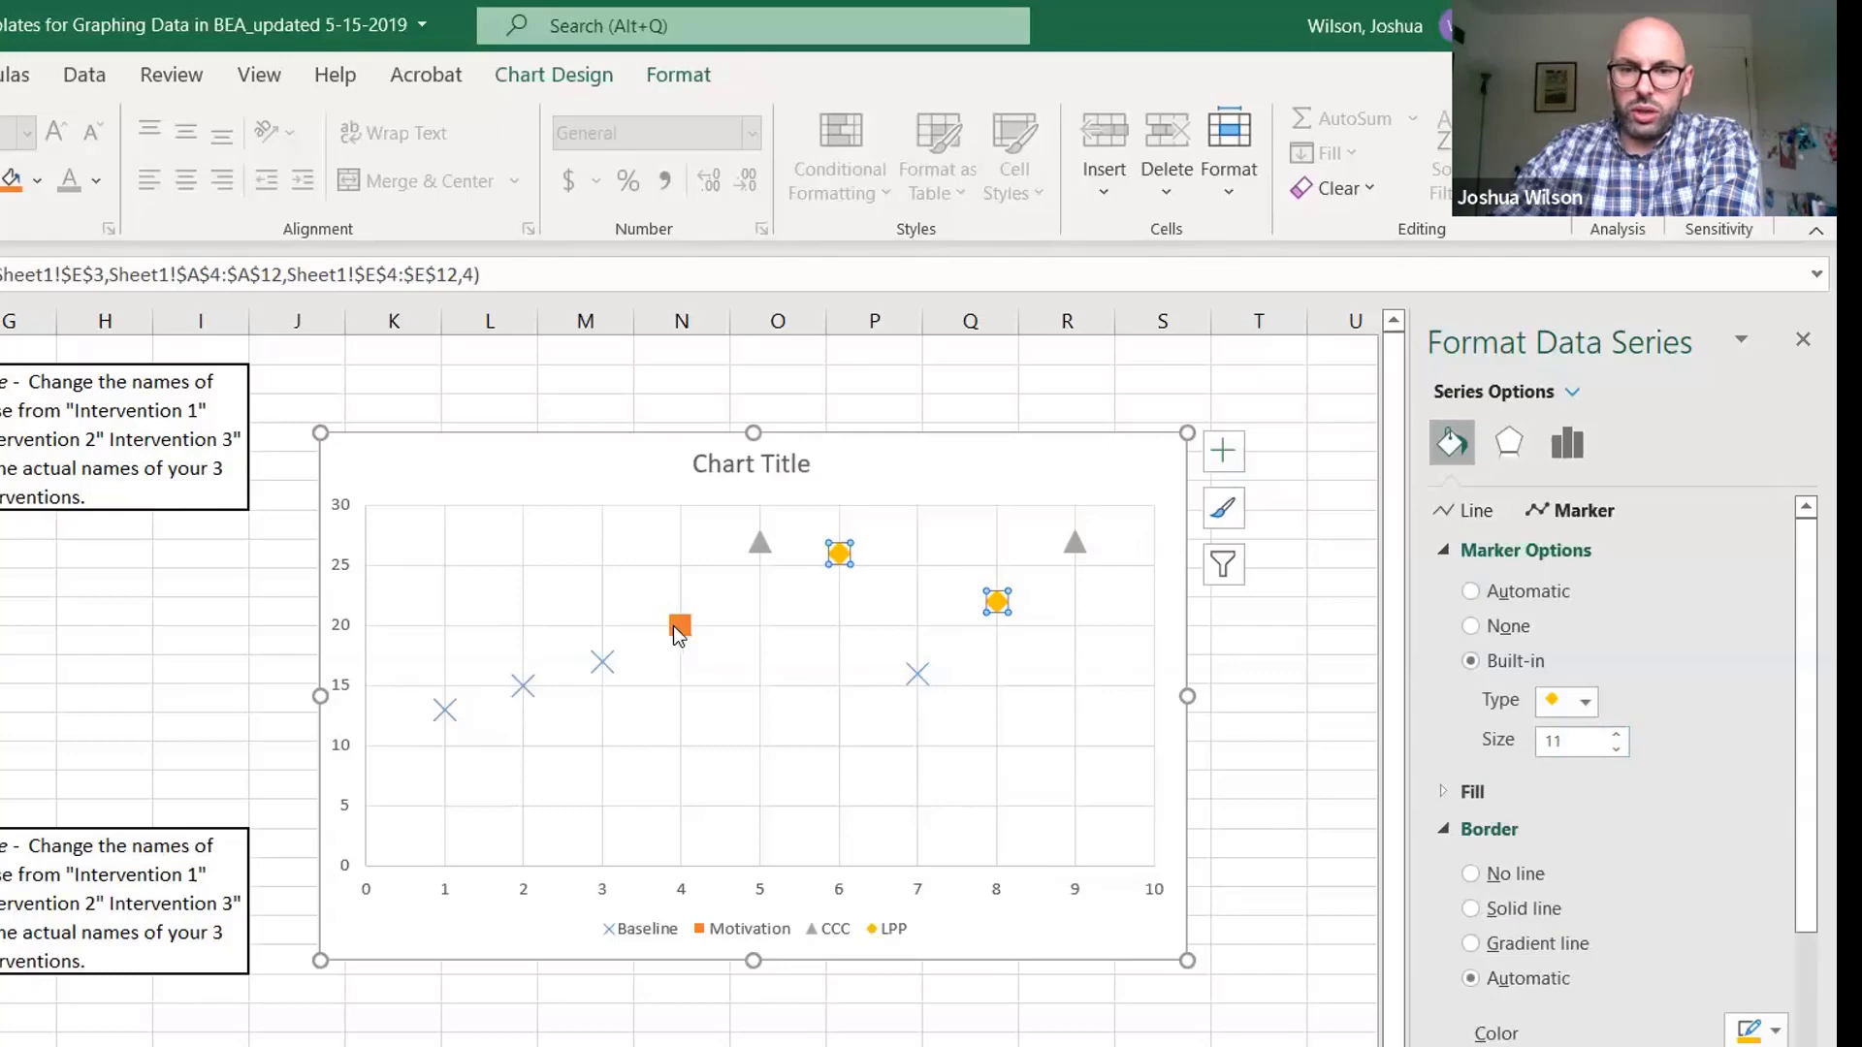
Give the CCC series' triangle markers a solid dark orange border
{"action": "left_click", "coordinate": [761, 548]}
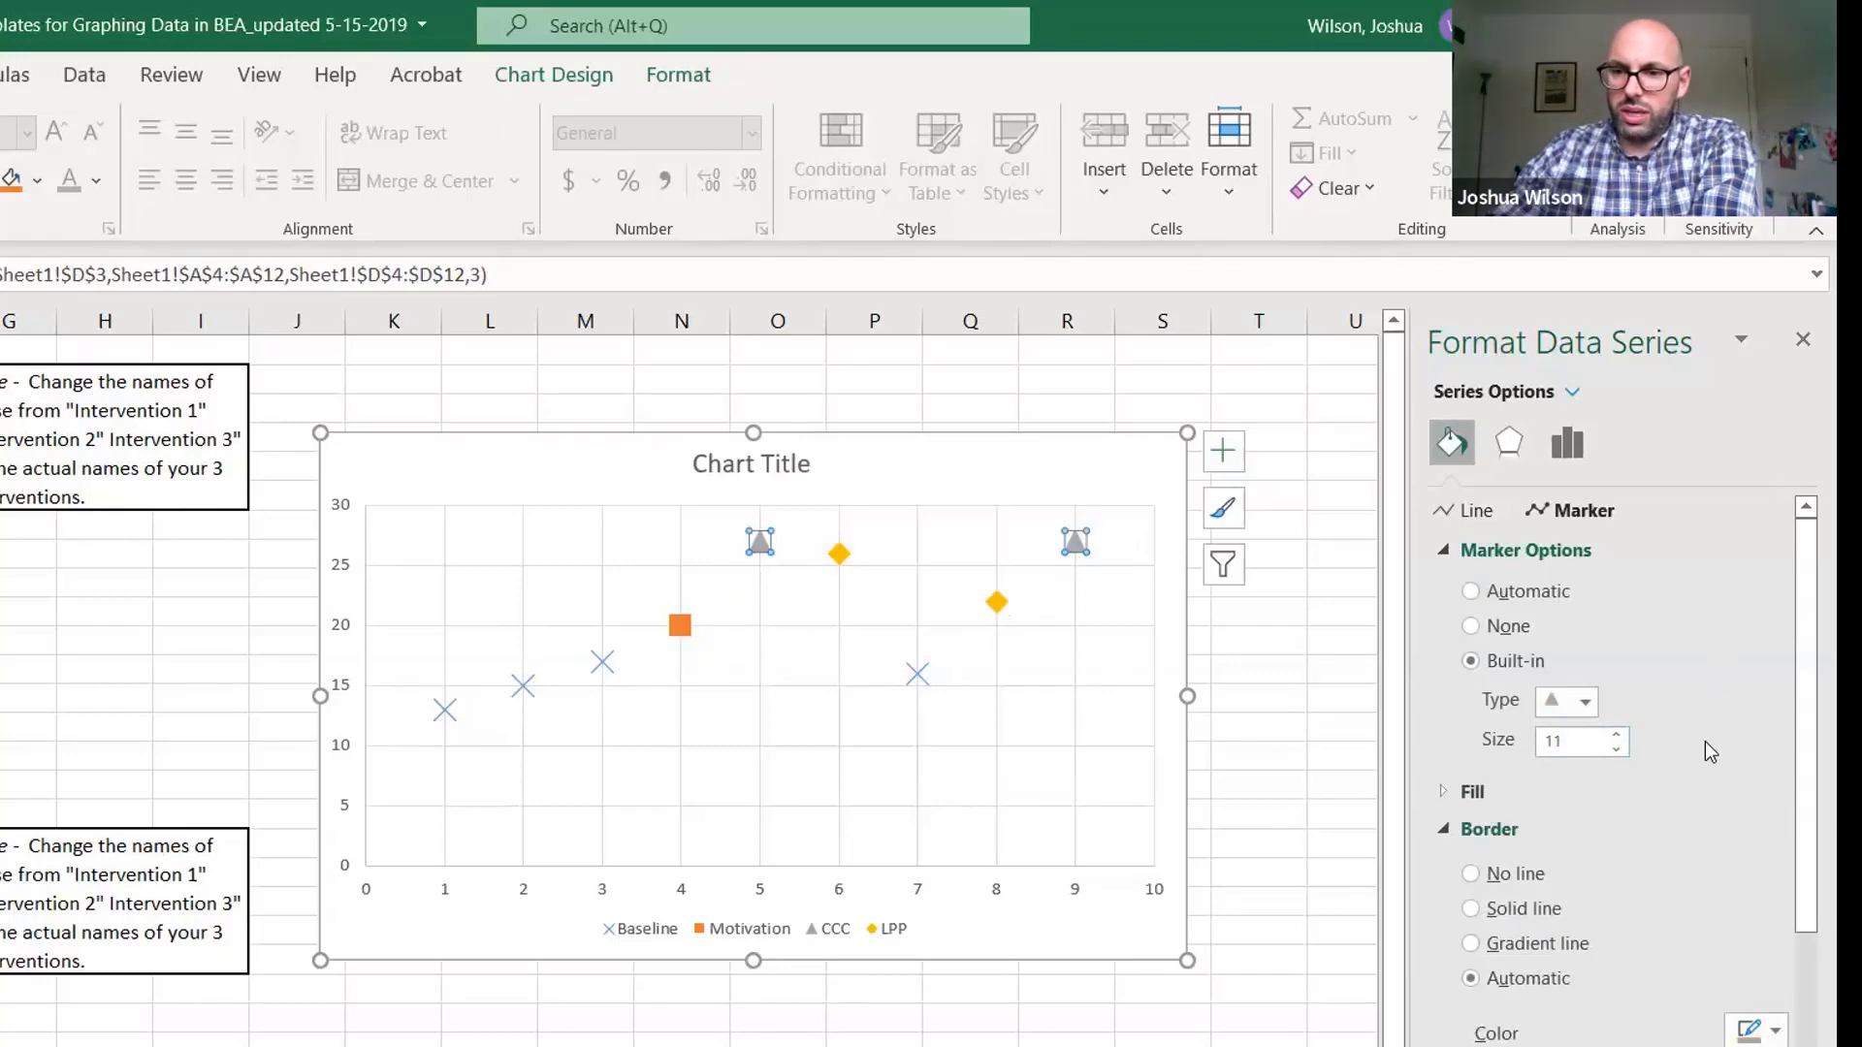
{"action": "scroll", "coordinate": [1704, 741], "scroll_direction": "down", "scroll_amount": 5}
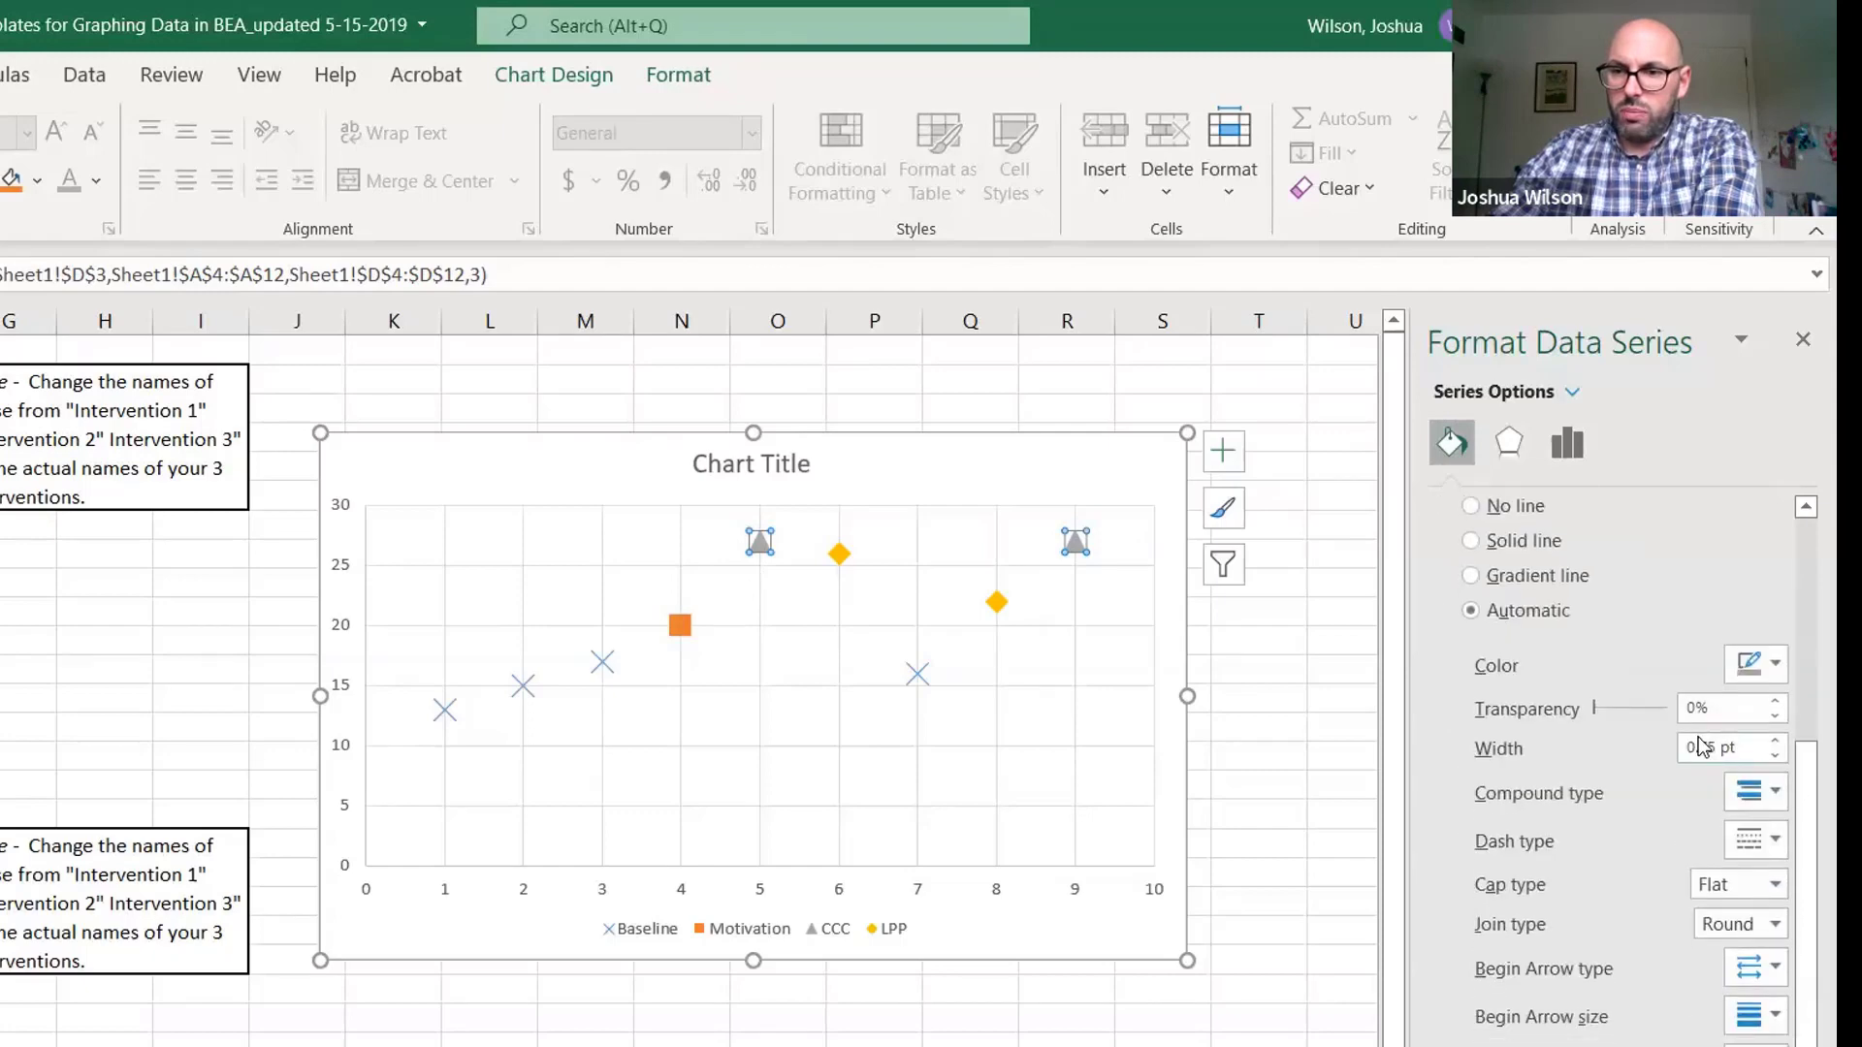
{"action": "scroll", "coordinate": [1697, 746], "scroll_direction": "up", "scroll_amount": 2}
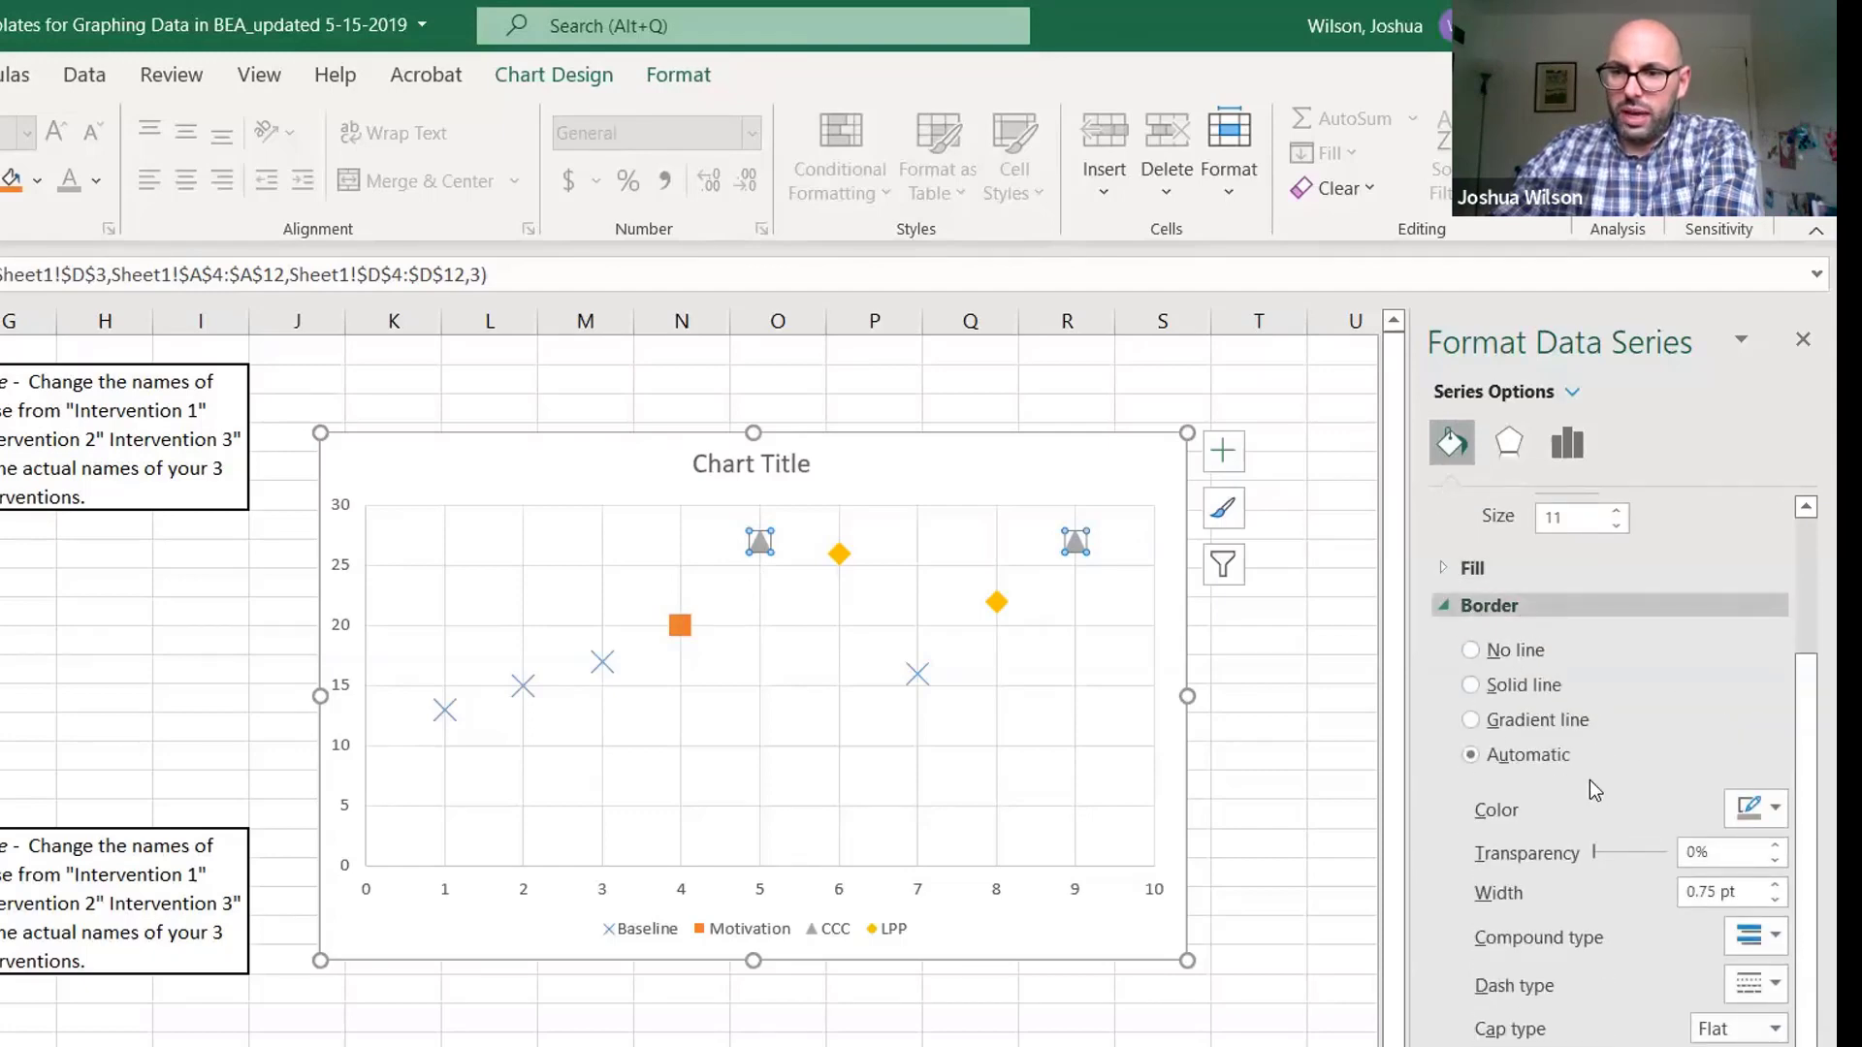
{"action": "left_click", "coordinate": [1751, 813]}
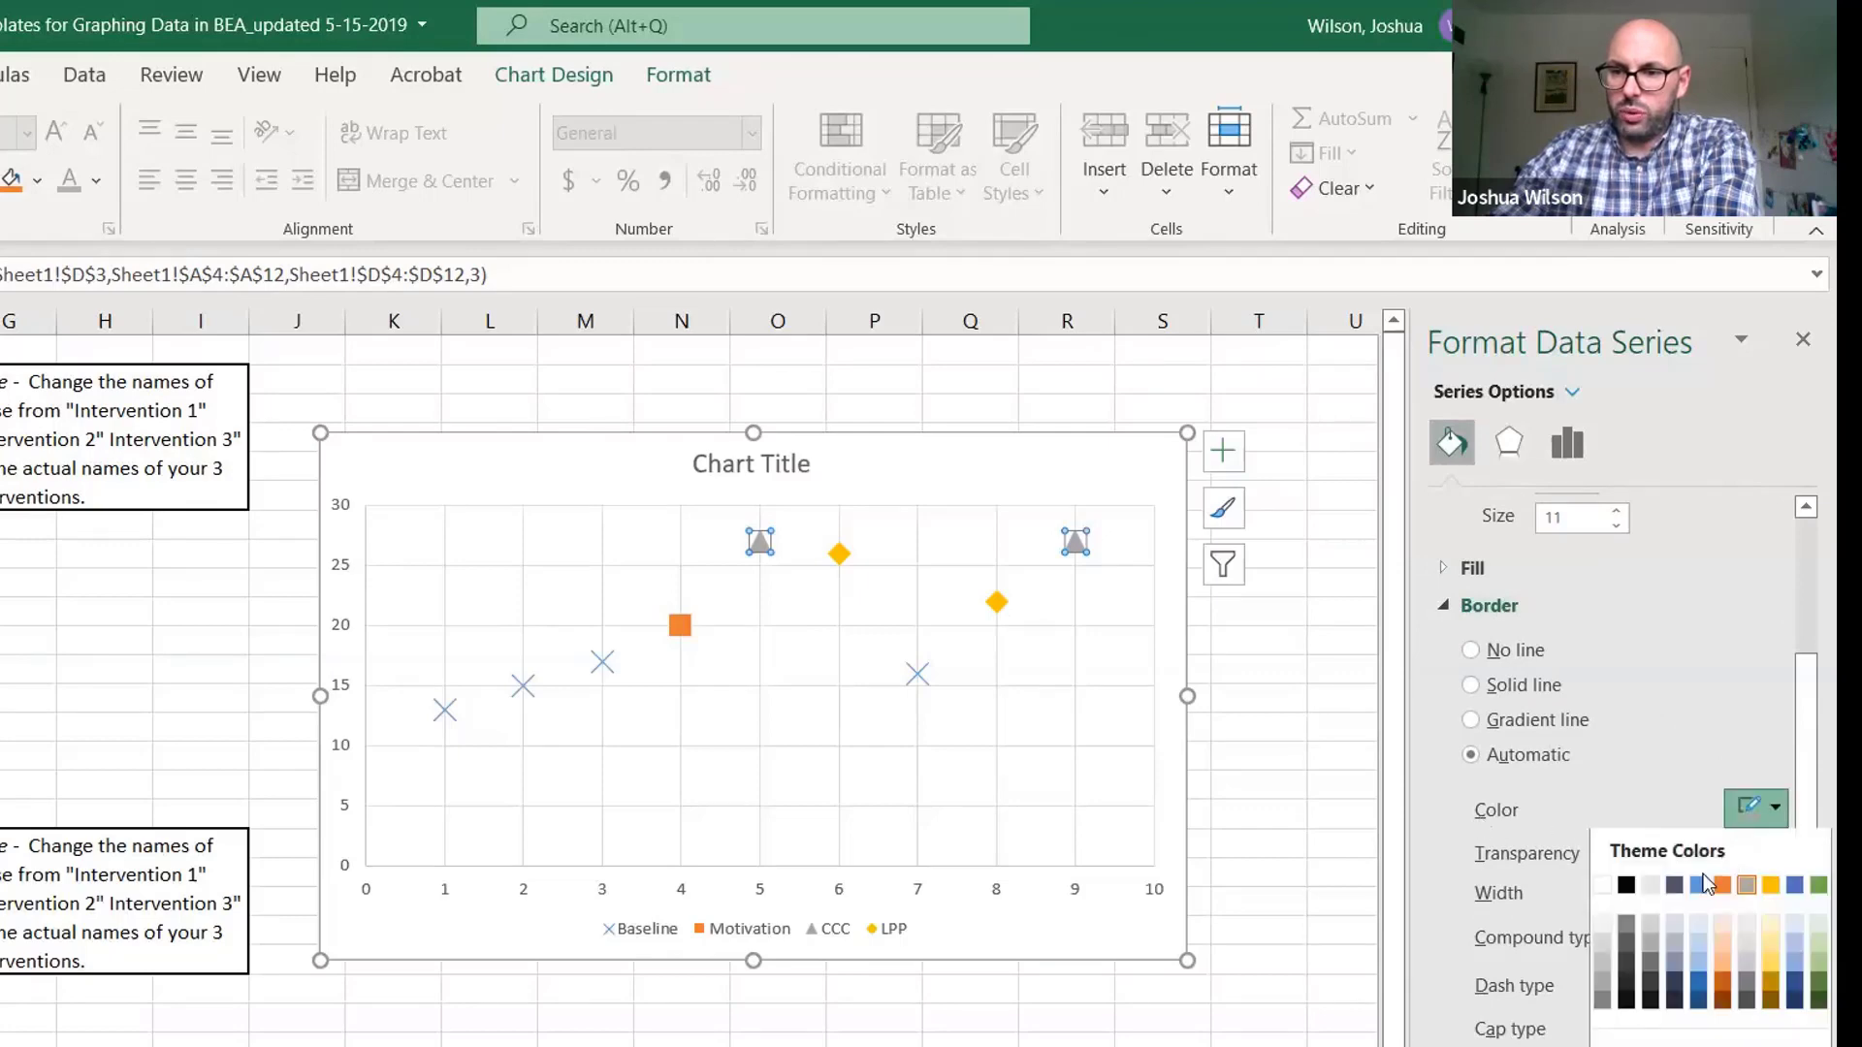
{"action": "left_click", "coordinate": [1724, 985]}
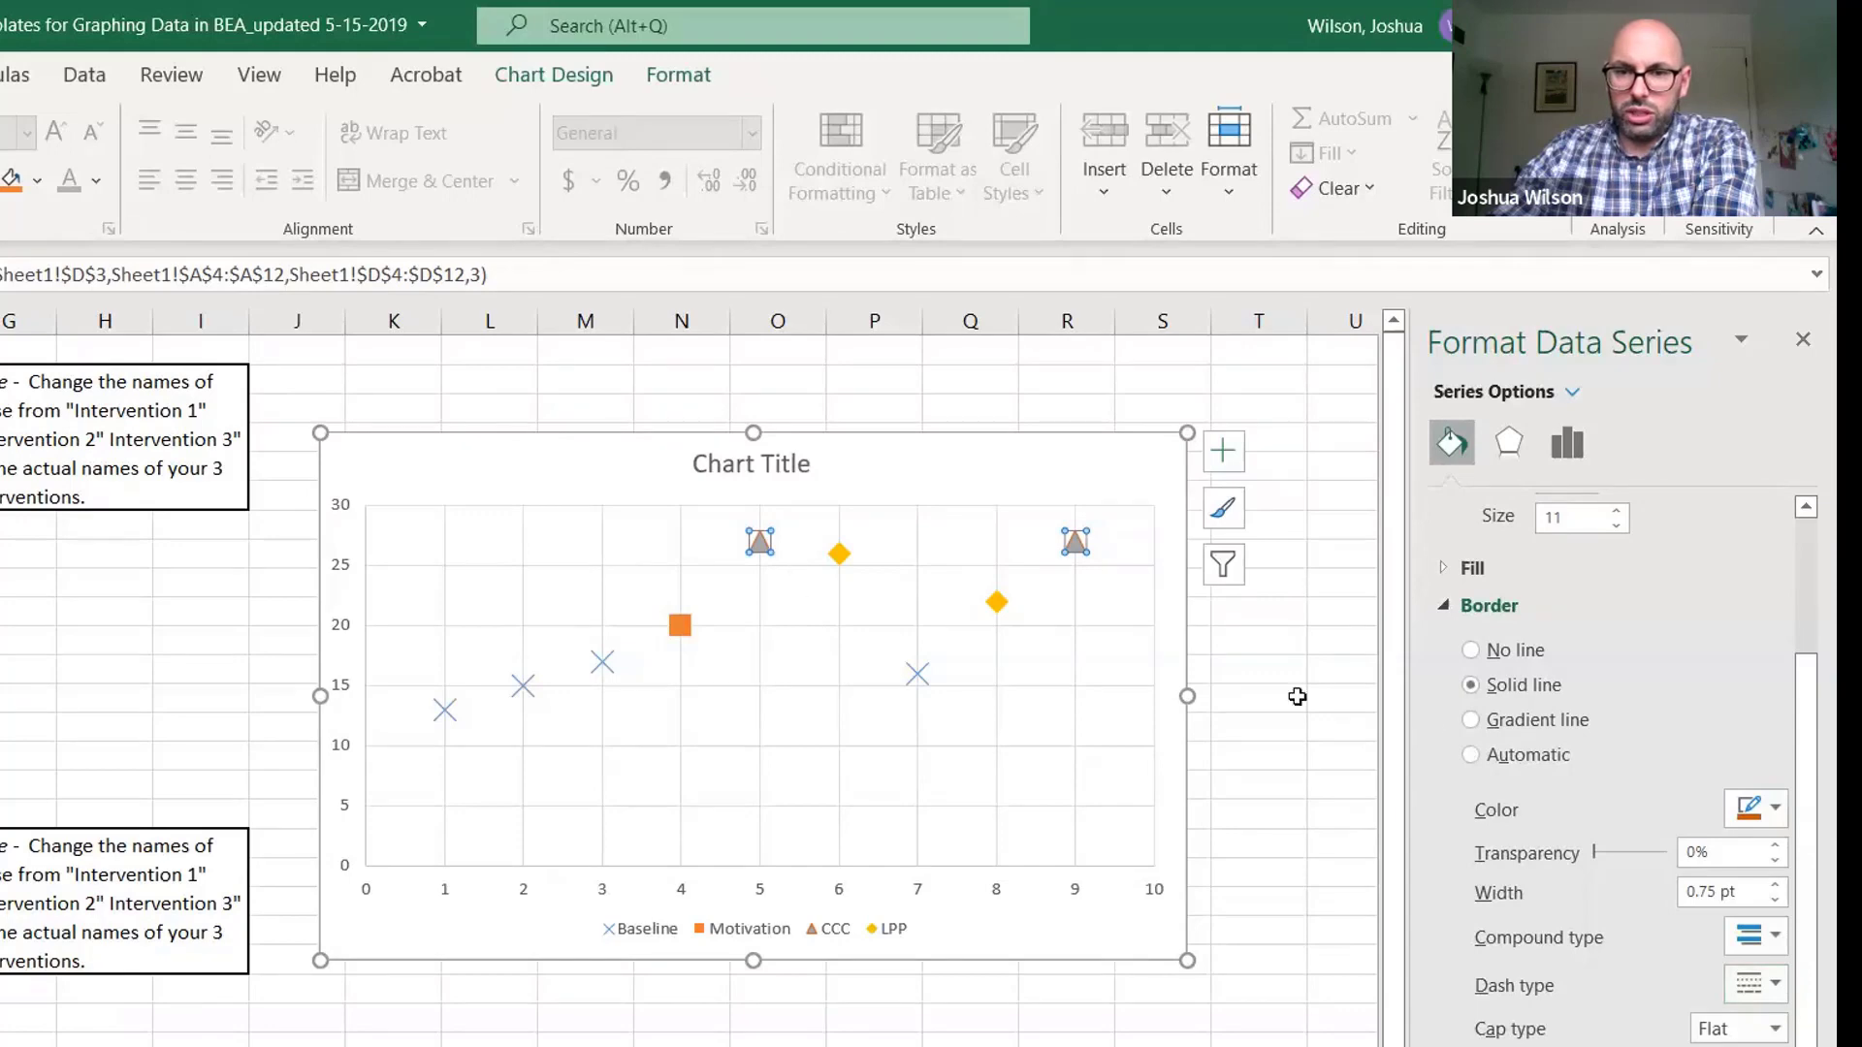
Fill the CCC series' triangle markers with the darkest orange-brown theme color
{"action": "left_click", "coordinate": [1440, 567]}
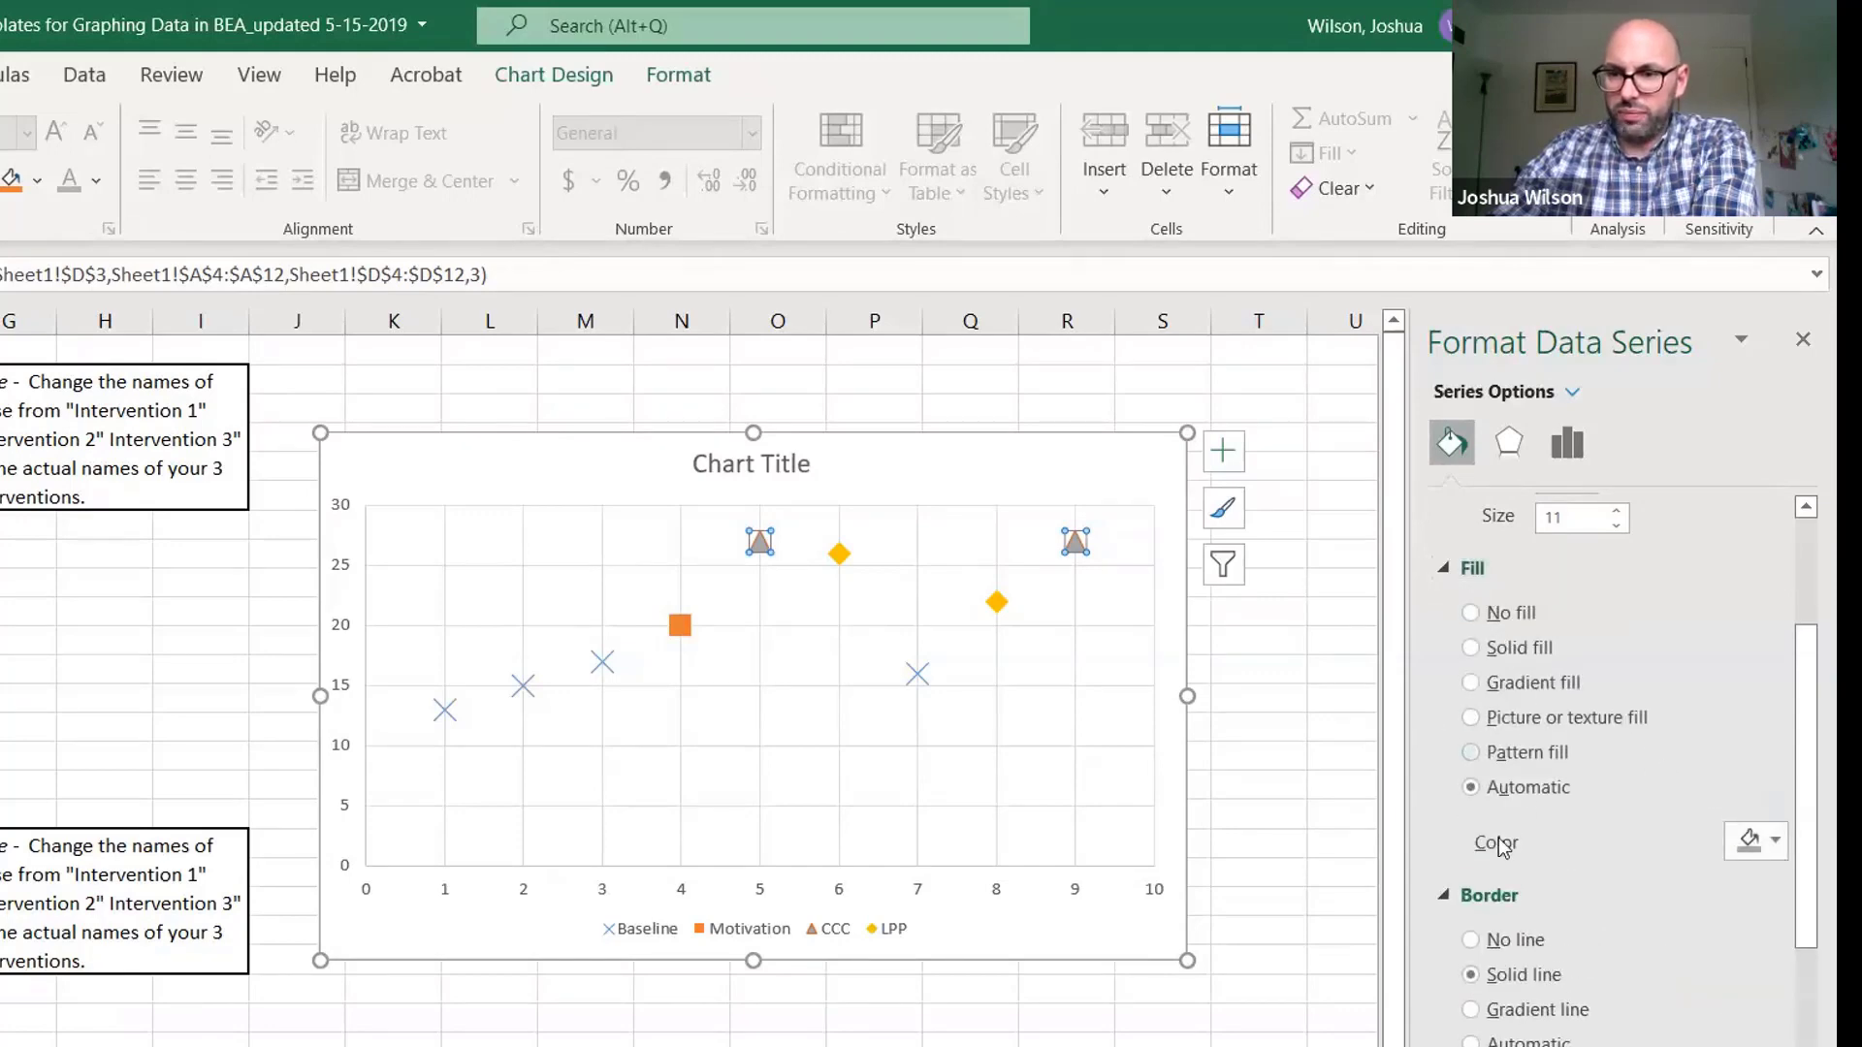
{"action": "left_click", "coordinate": [1776, 842]}
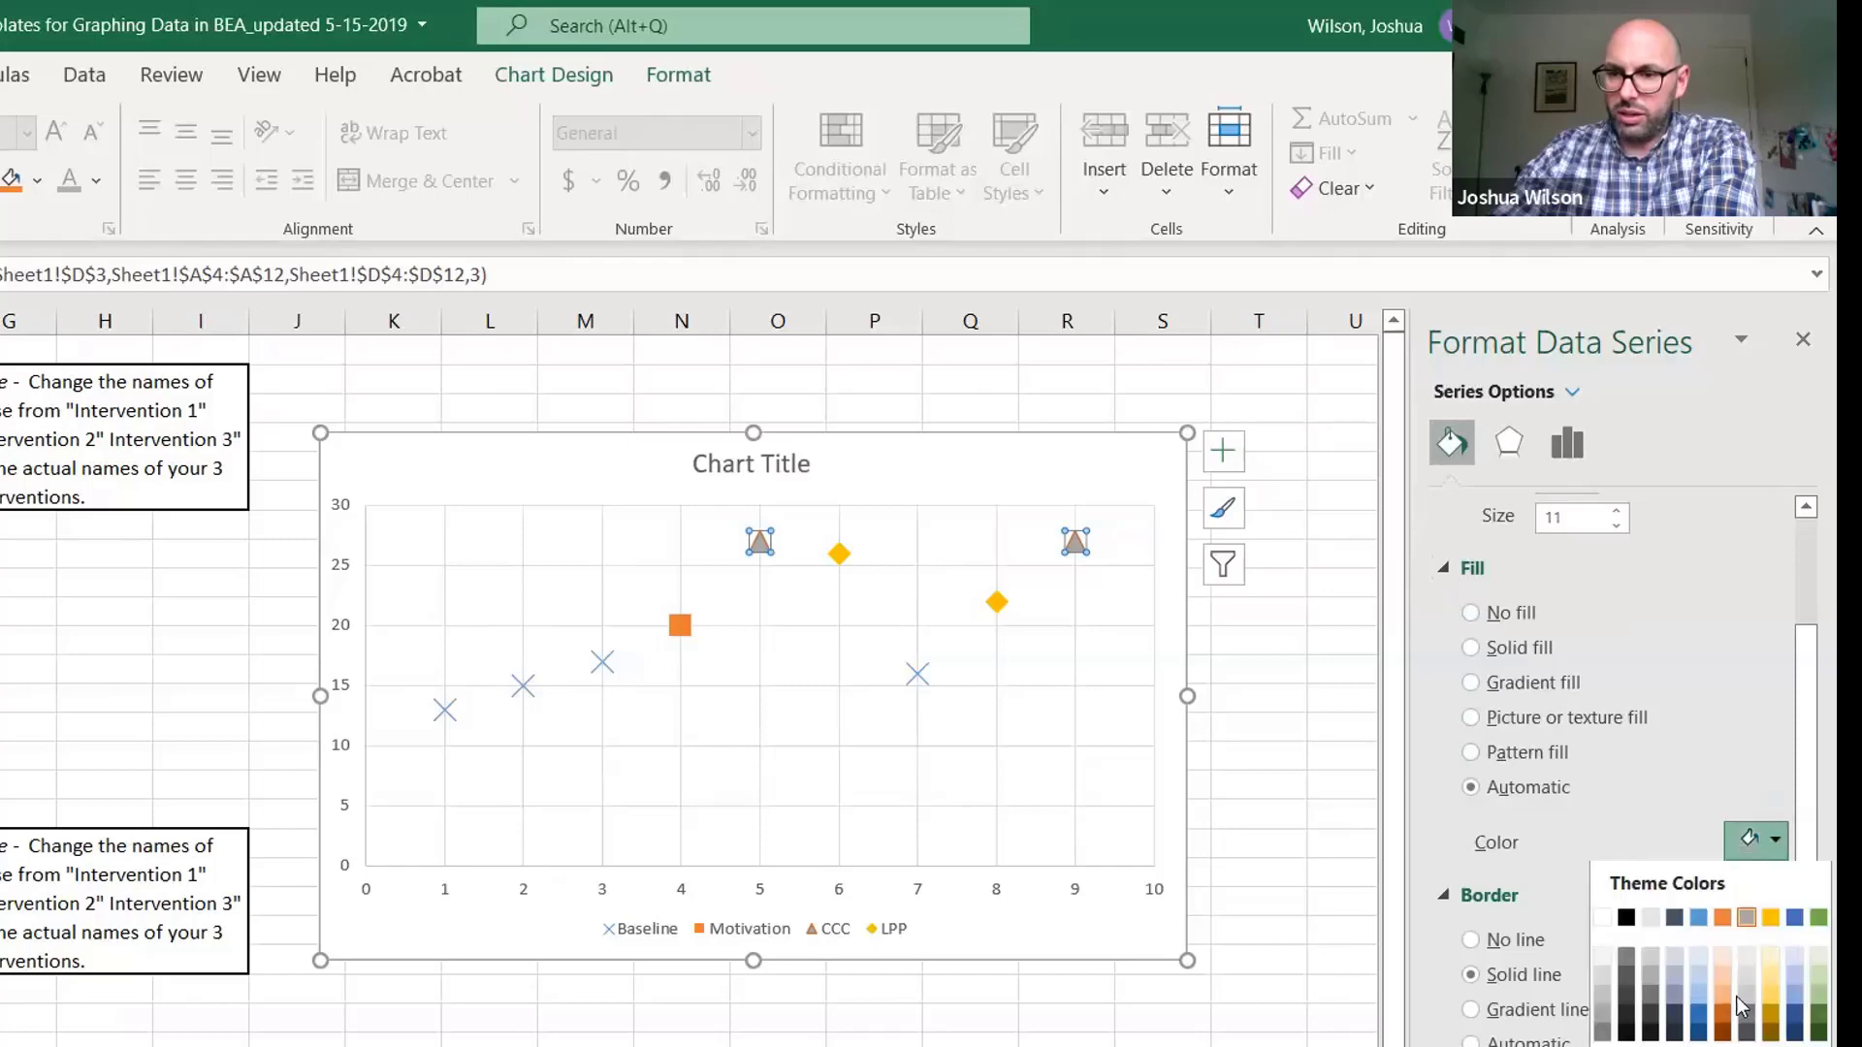
{"action": "left_click", "coordinate": [1722, 1035]}
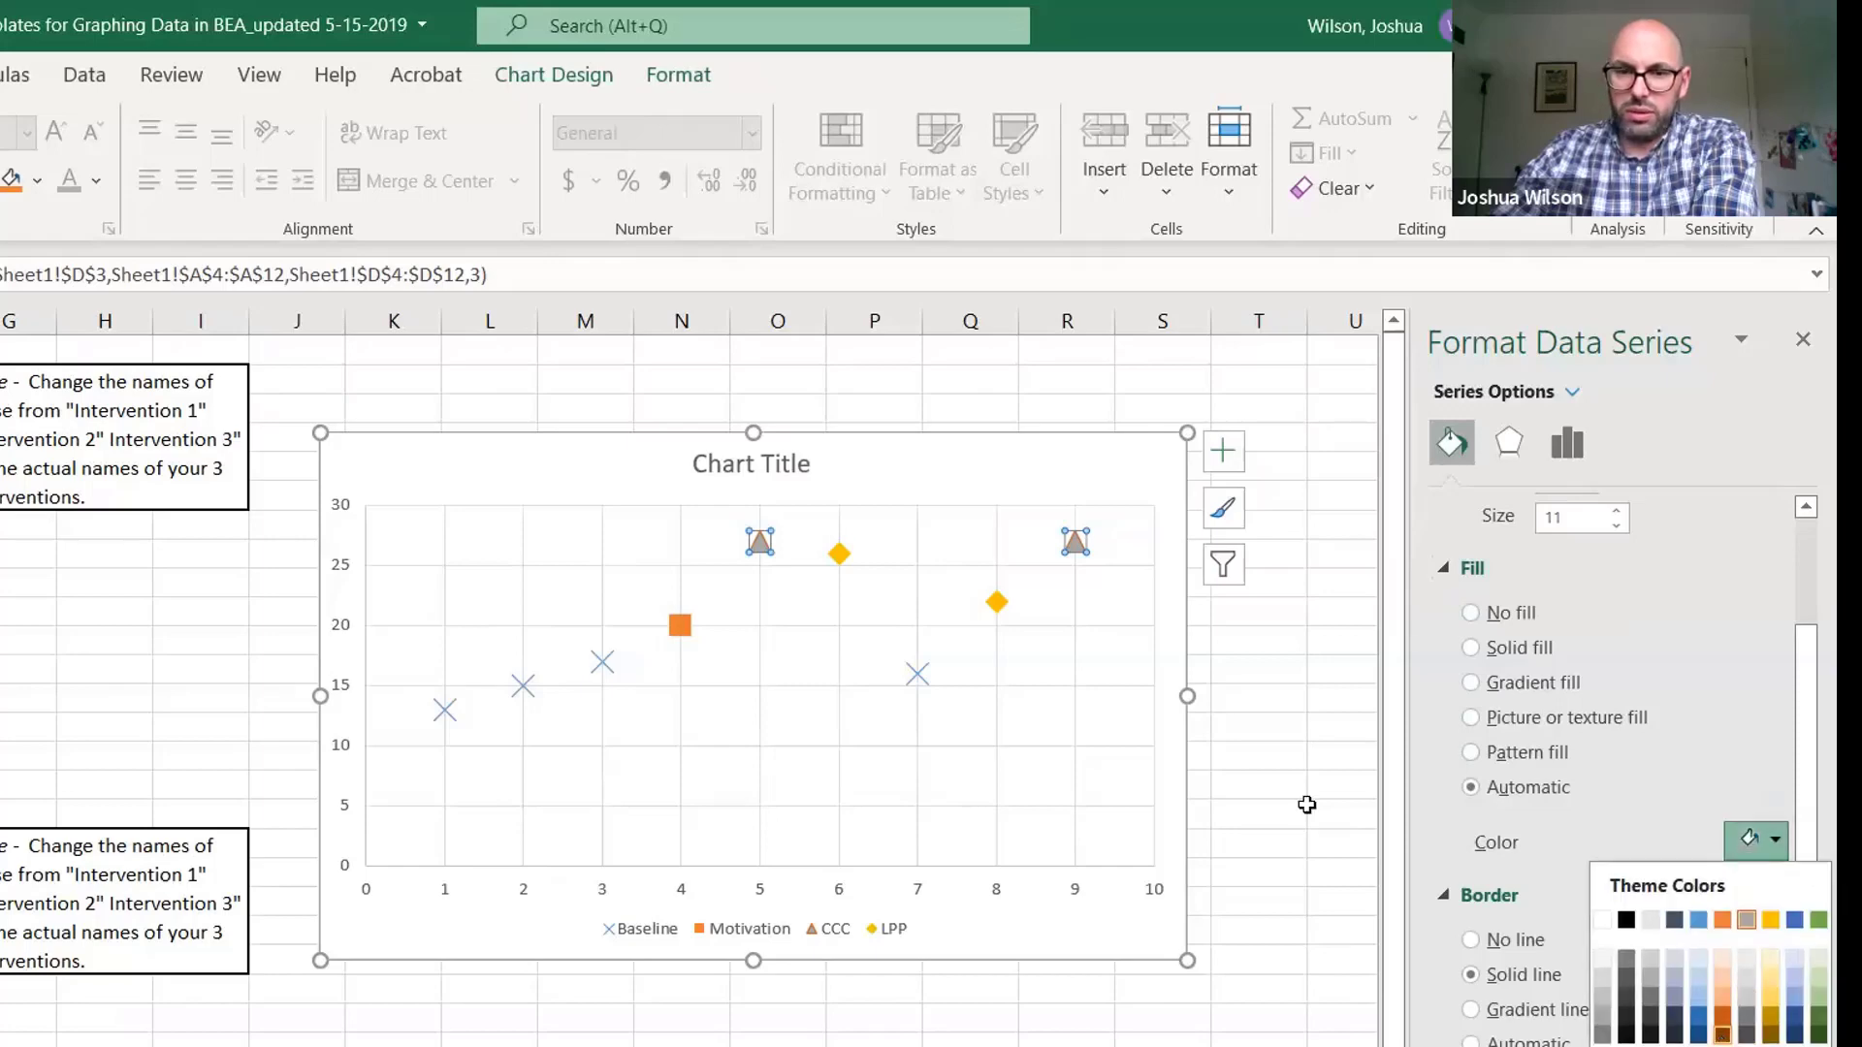
{"action": "left_click", "coordinate": [709, 648]}
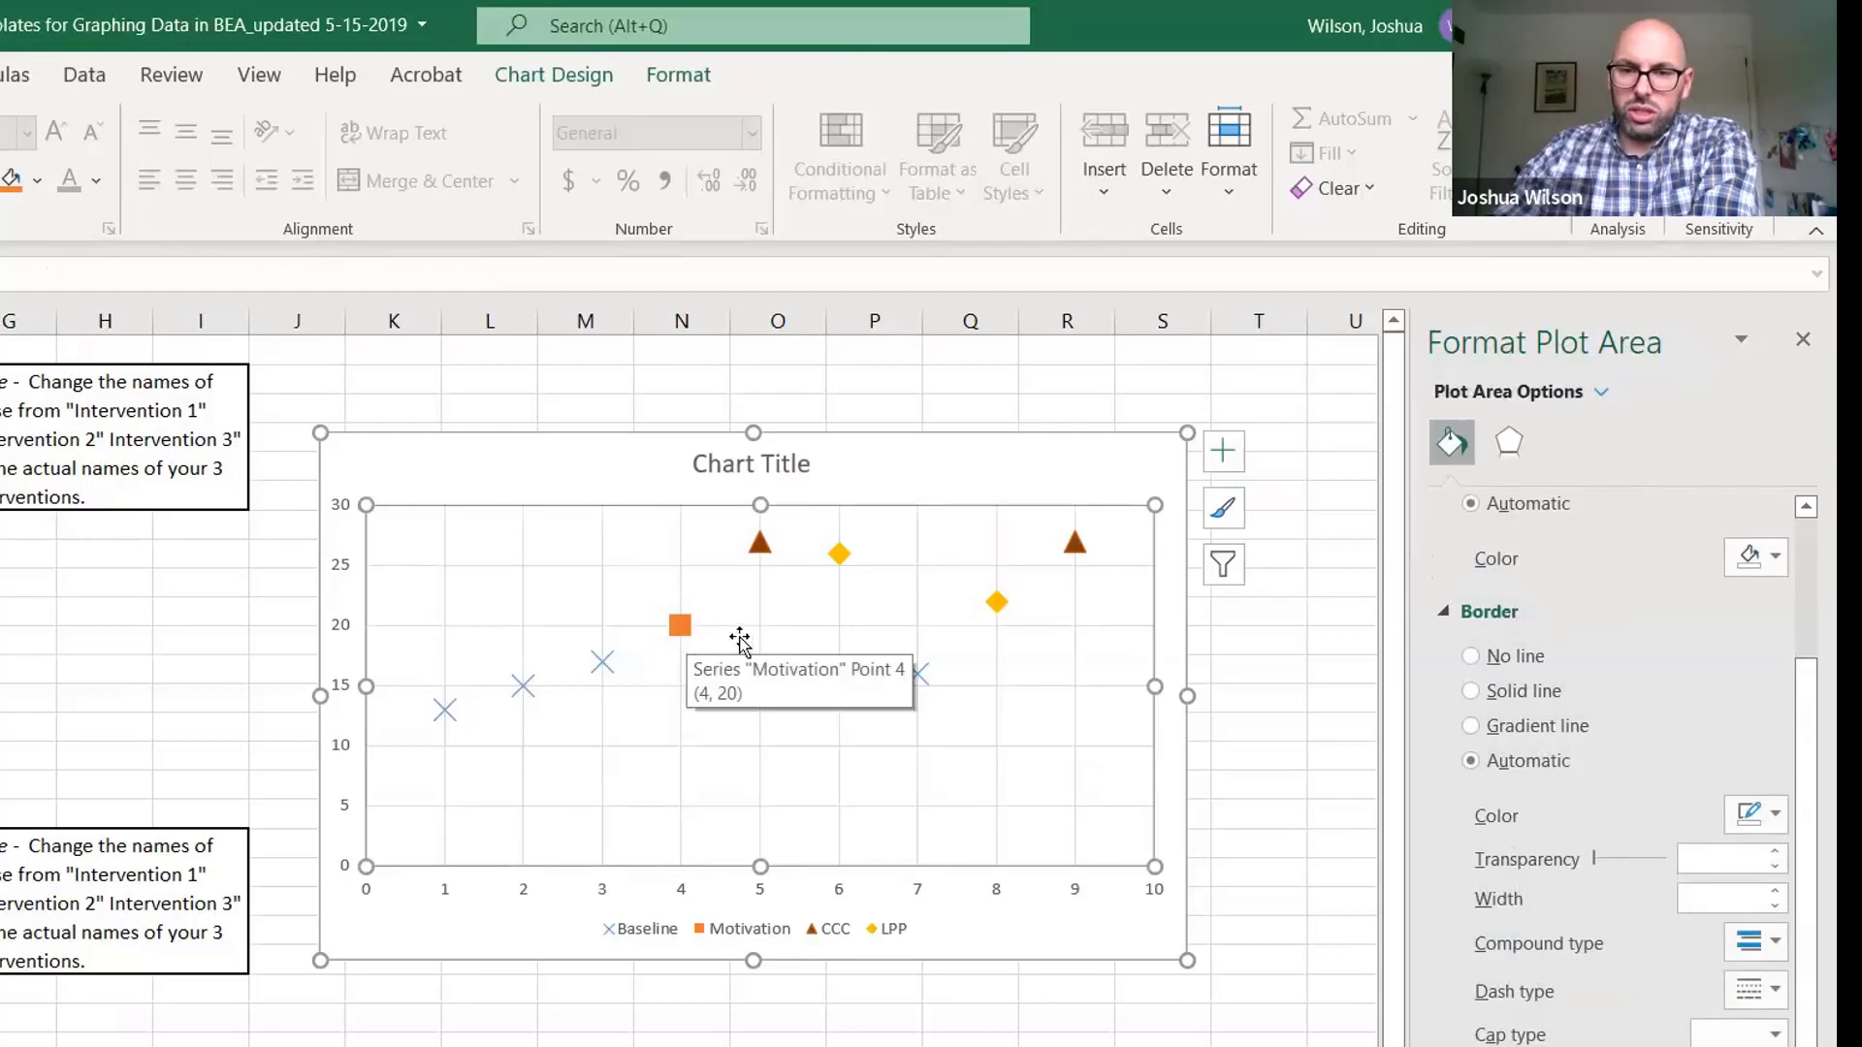
Give the Motivation series' square markers a light blue standard-color border and a matching light blue fill
{"action": "left_click", "coordinate": [680, 626]}
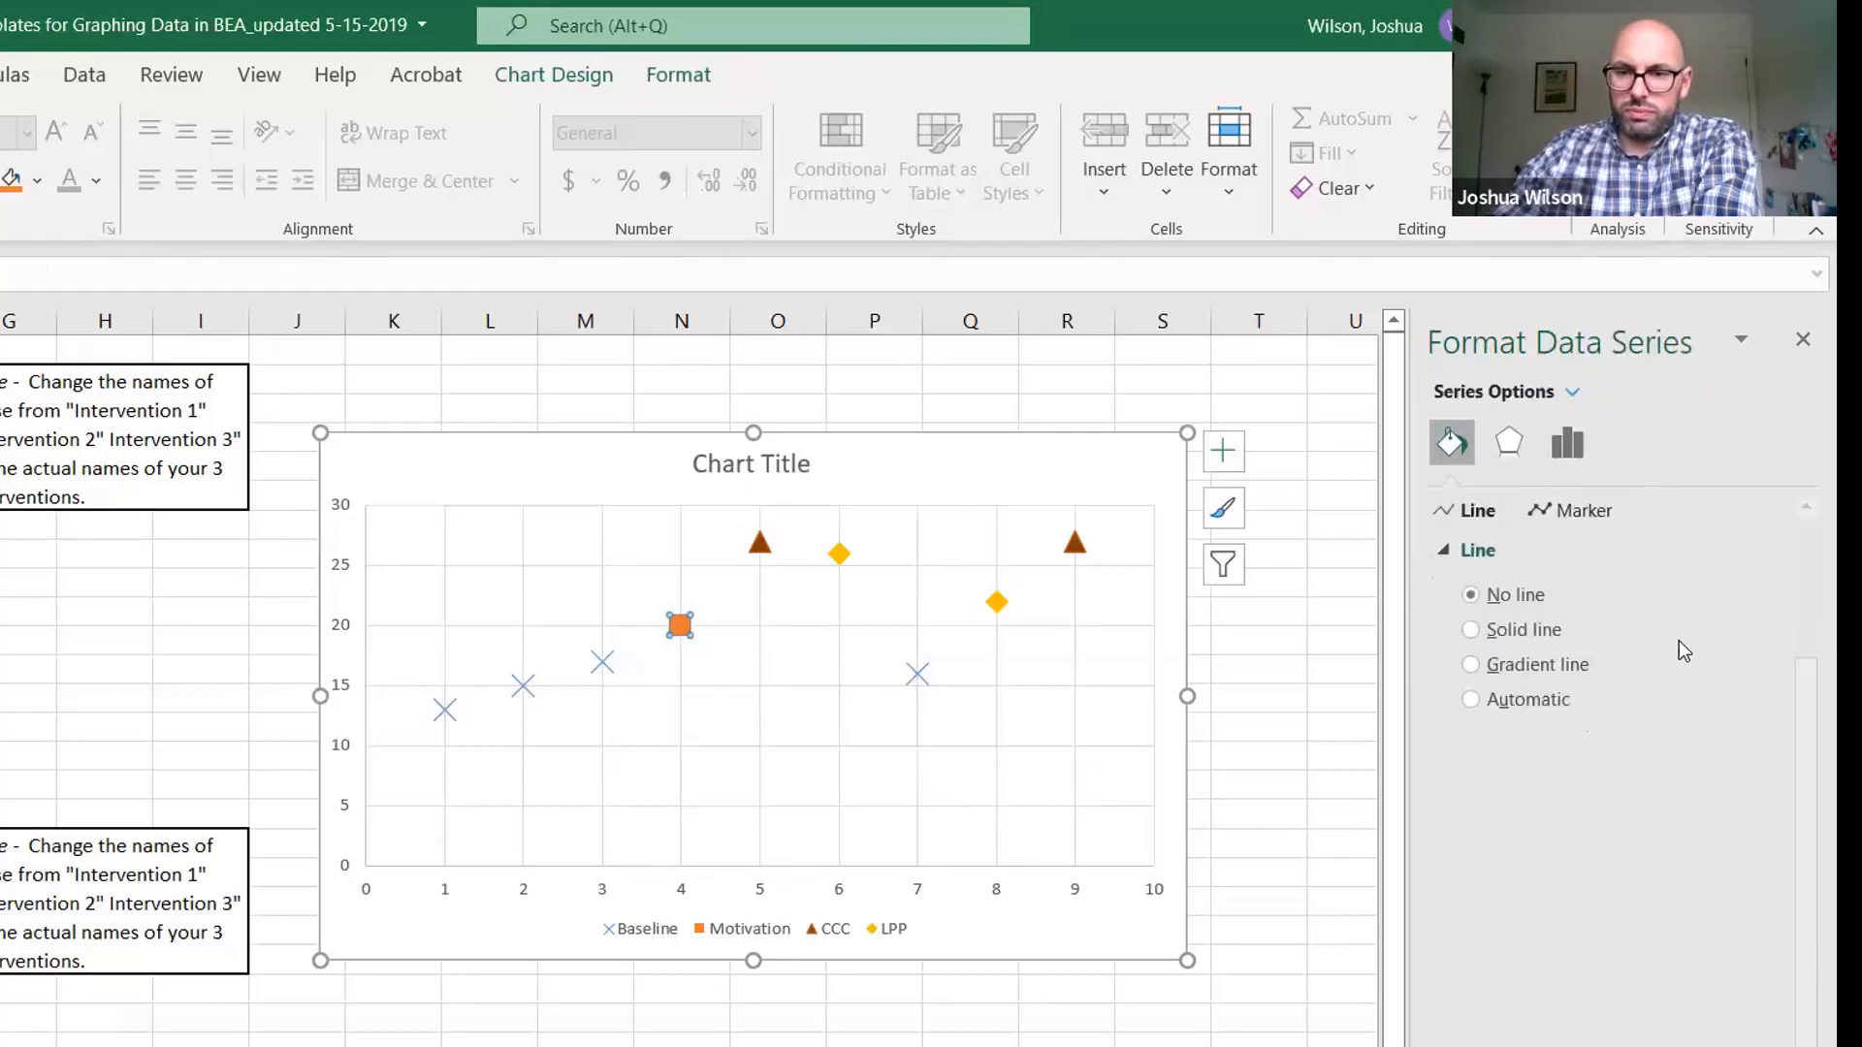
{"action": "left_click", "coordinate": [1582, 513]}
{"action": "scroll", "coordinate": [1590, 846], "scroll_direction": "down", "scroll_amount": 3}
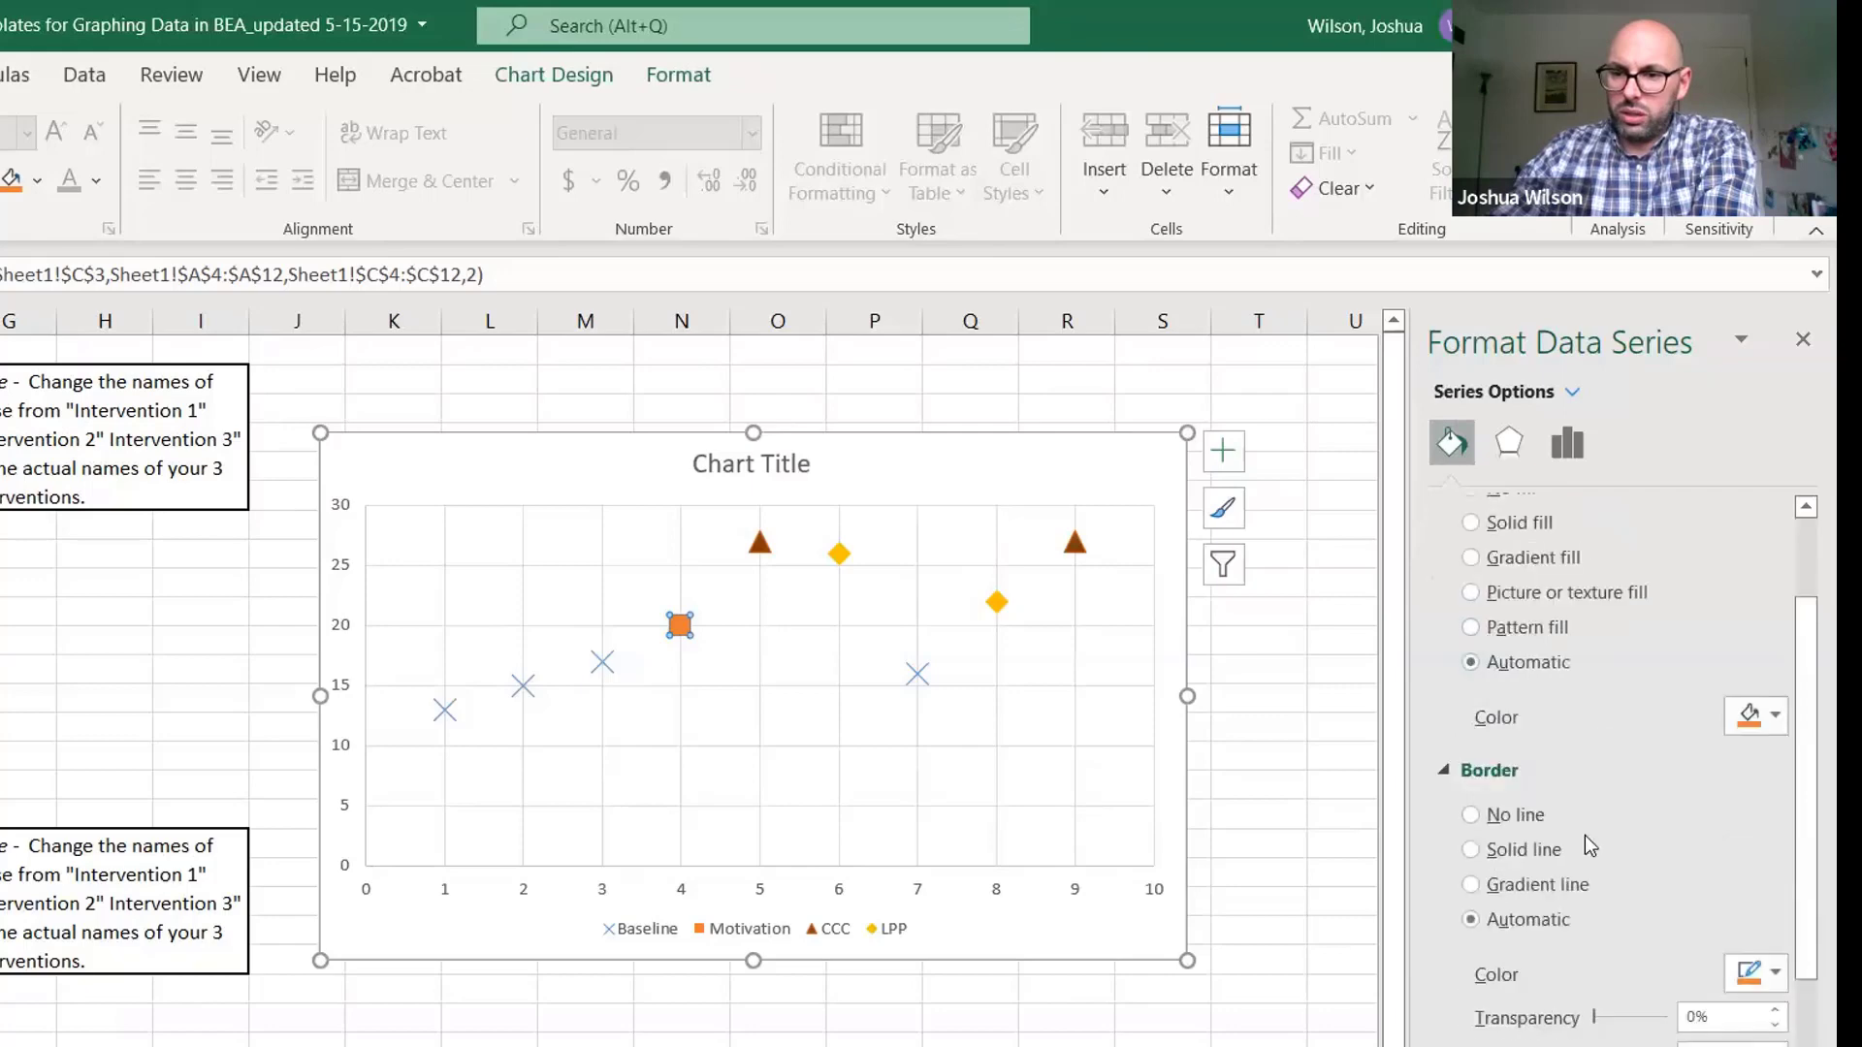
{"action": "scroll", "coordinate": [1591, 867], "scroll_direction": "down", "scroll_amount": 2}
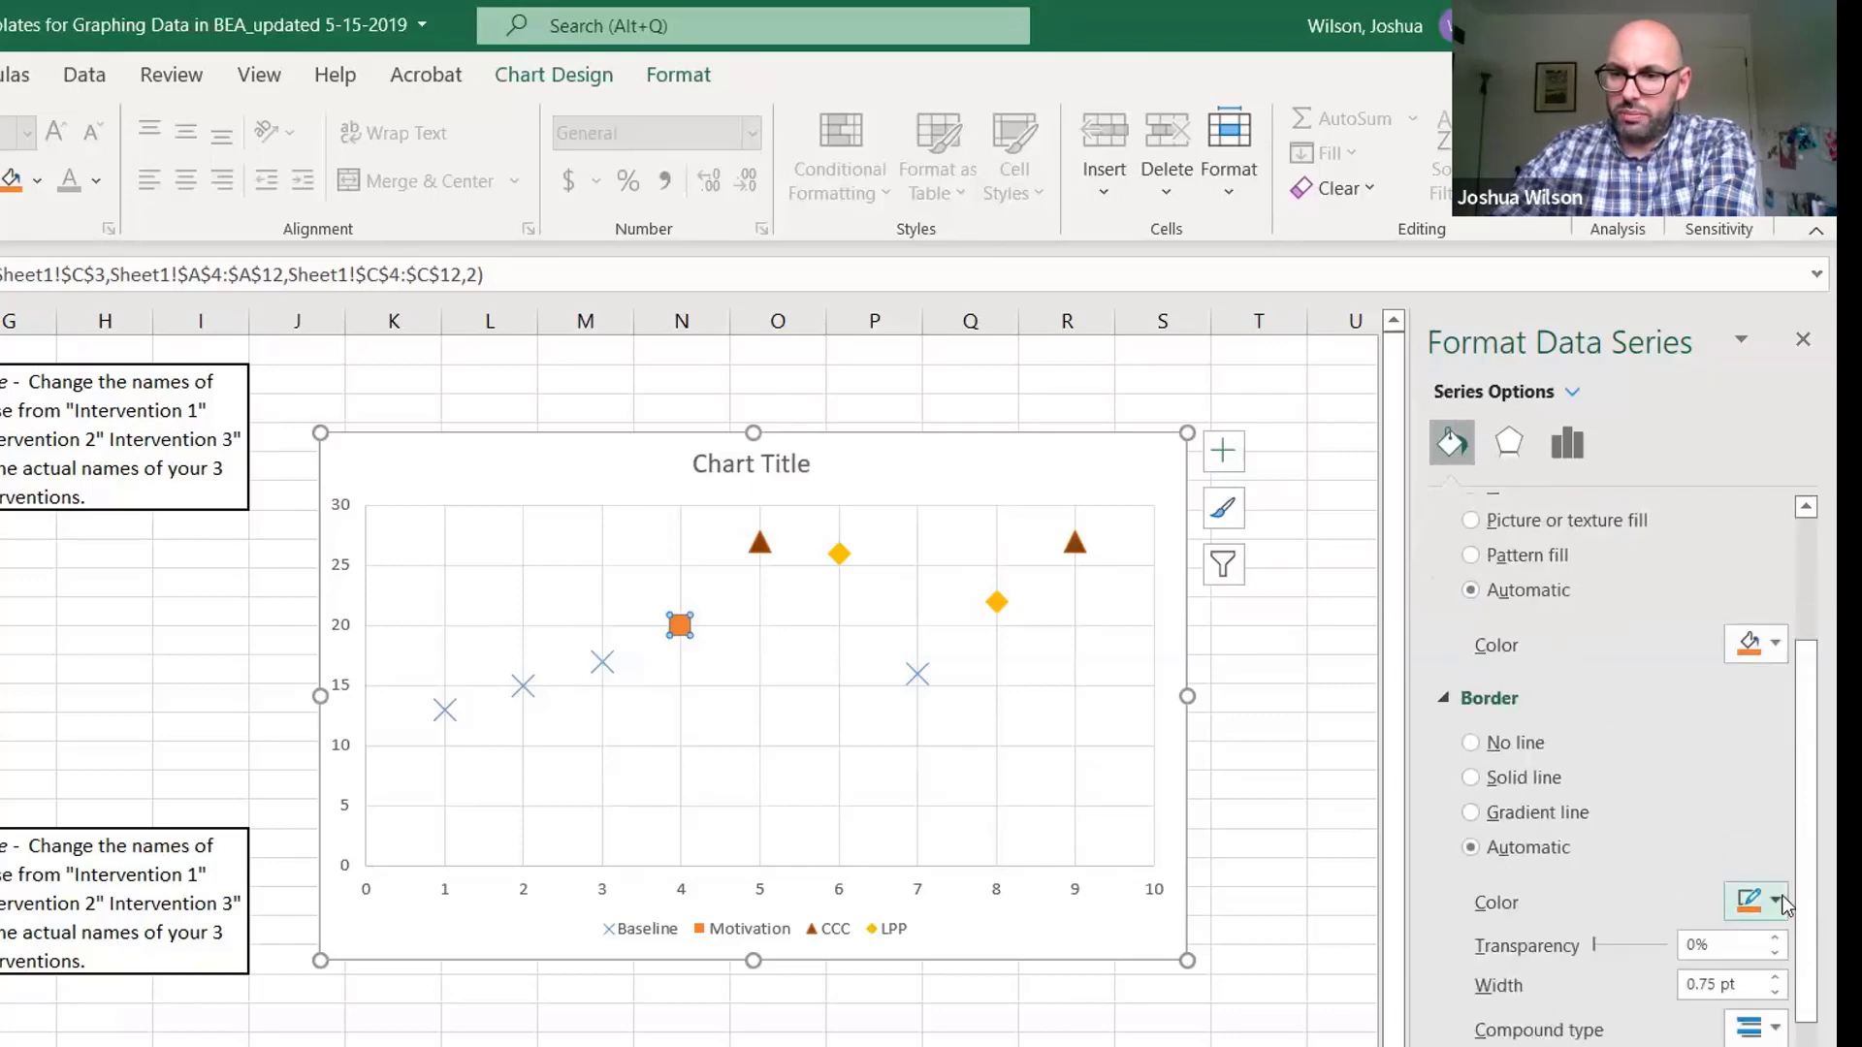
{"action": "left_click", "coordinate": [1775, 907]}
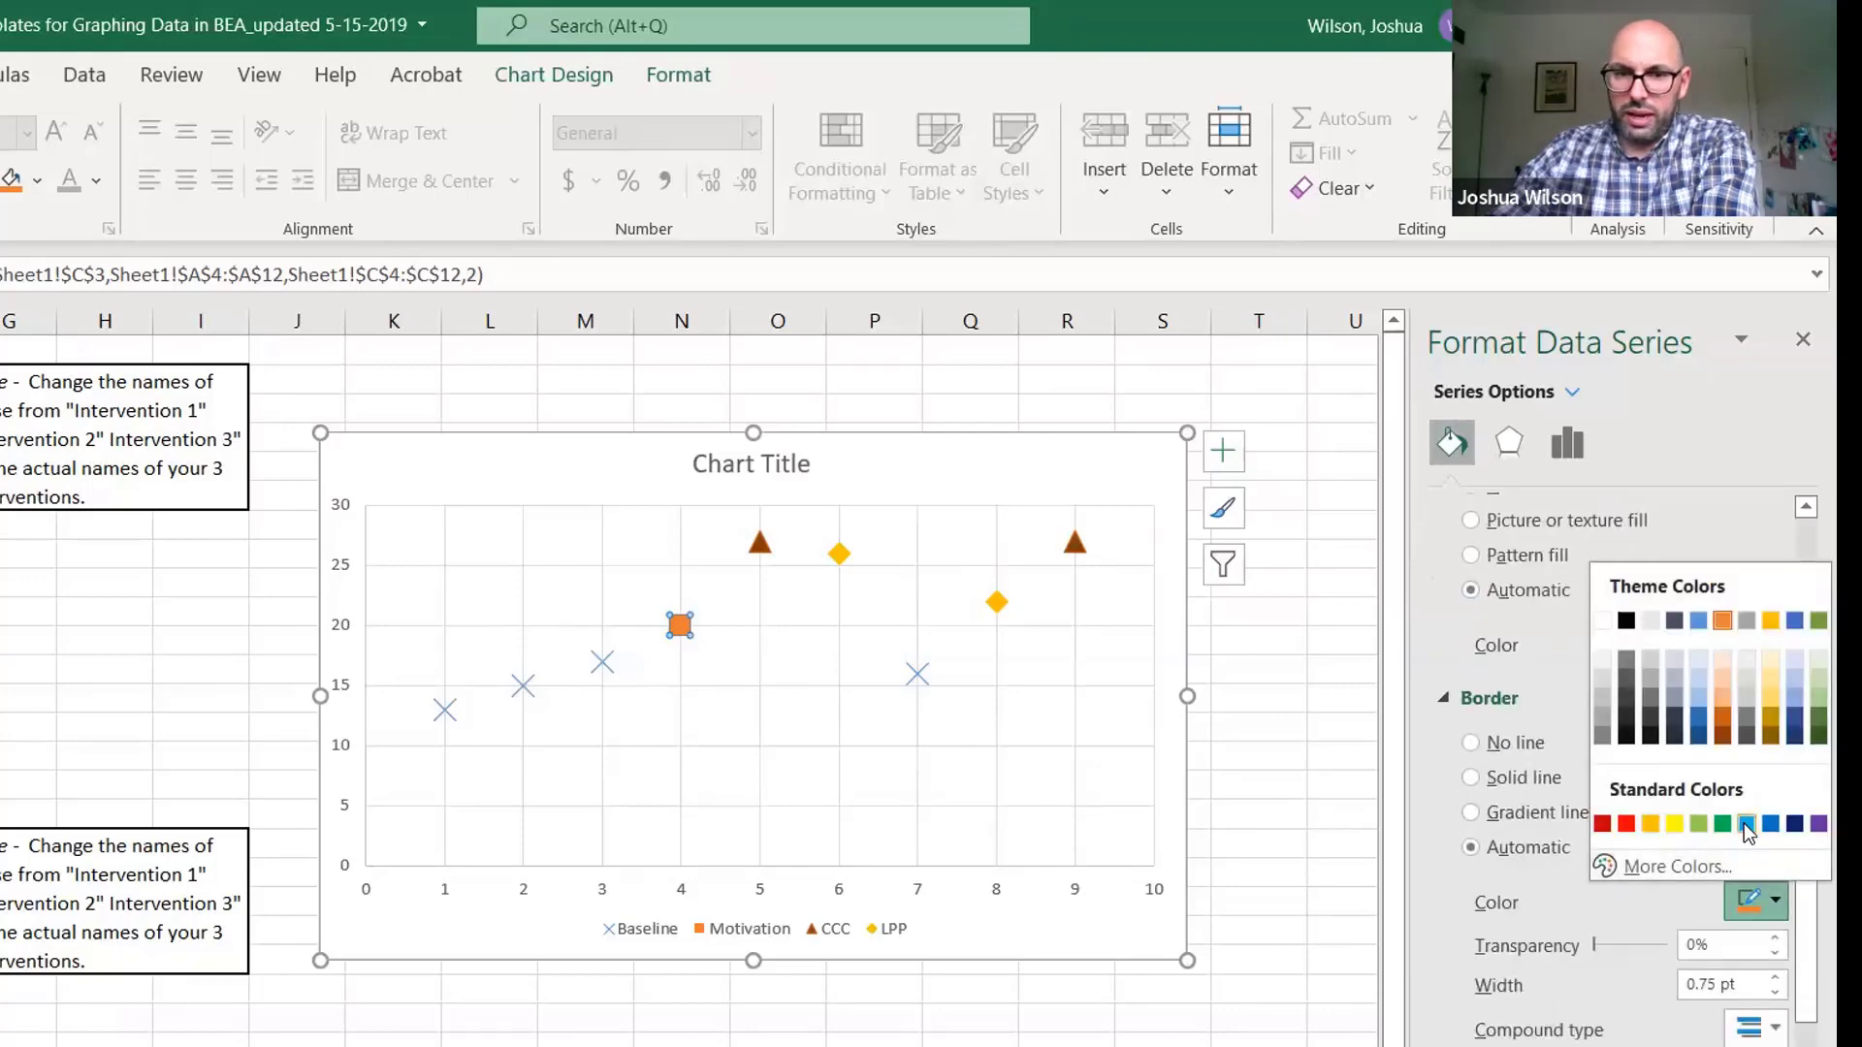
{"action": "left_click", "coordinate": [1746, 825]}
{"action": "left_click", "coordinate": [1760, 643]}
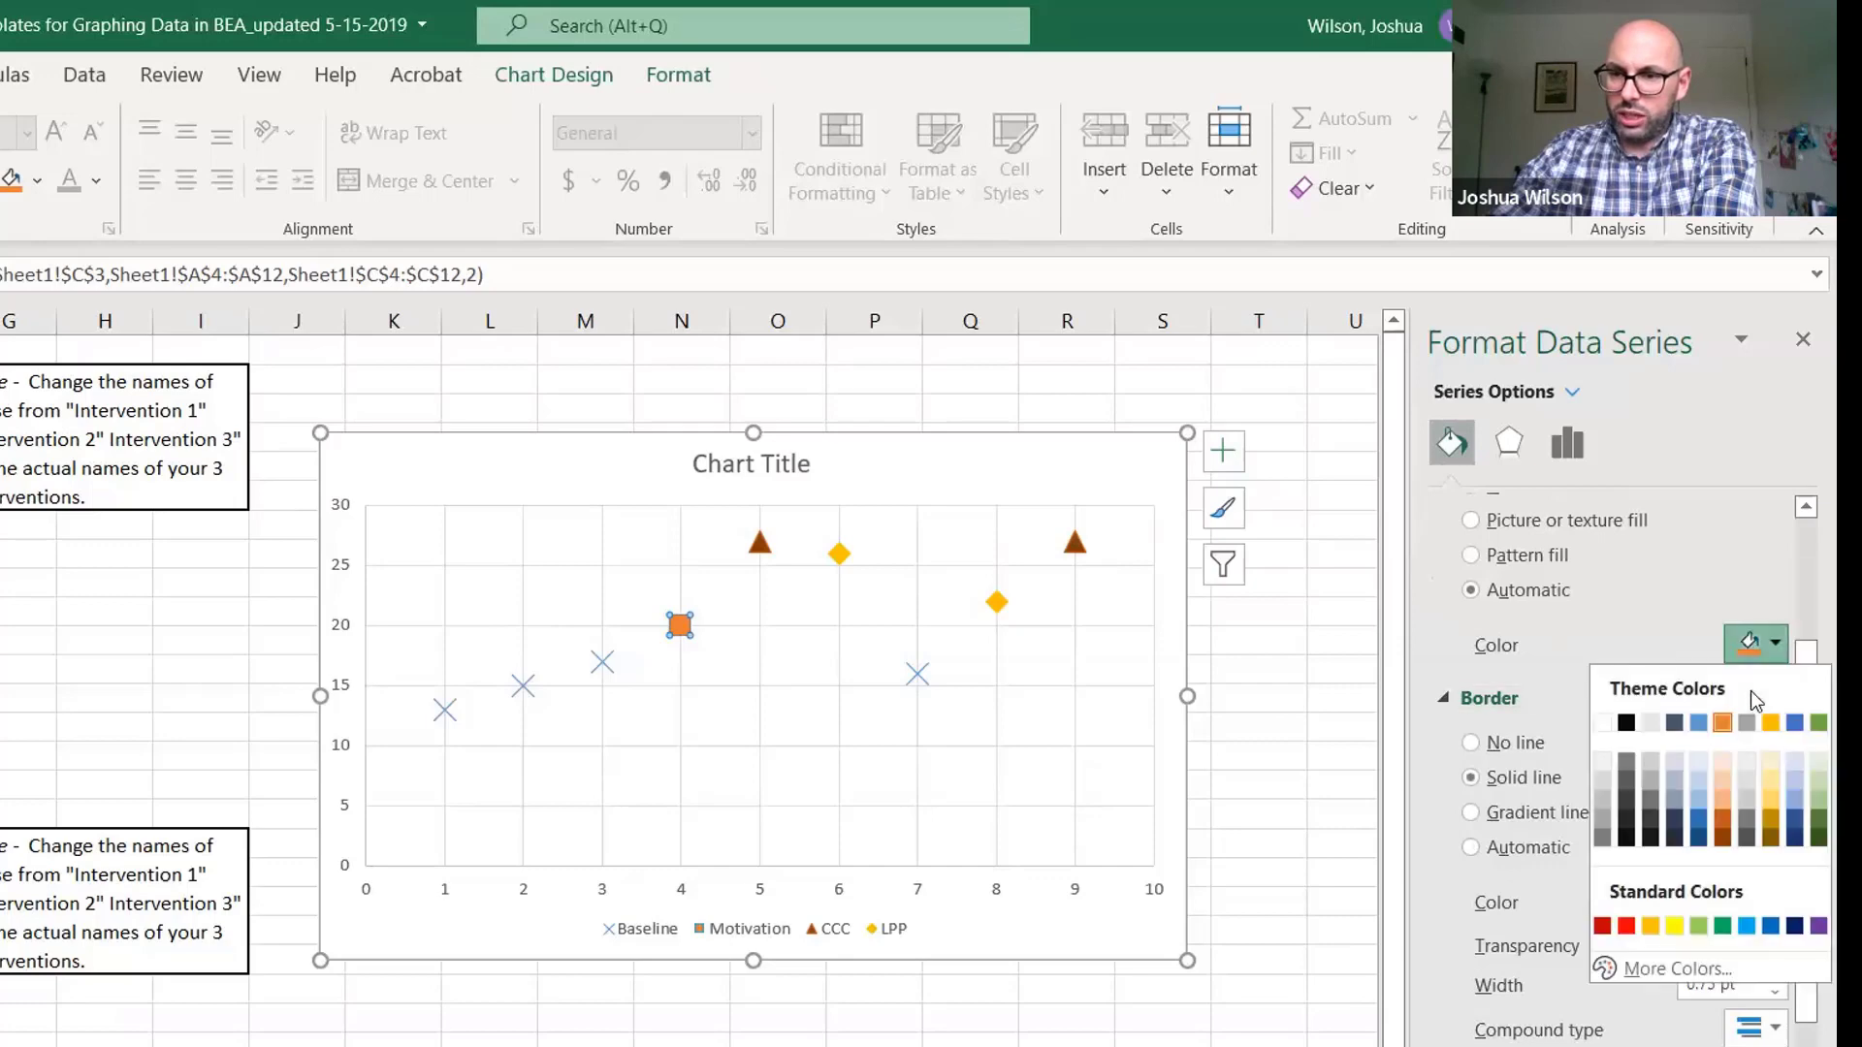
{"action": "left_click", "coordinate": [1746, 926]}
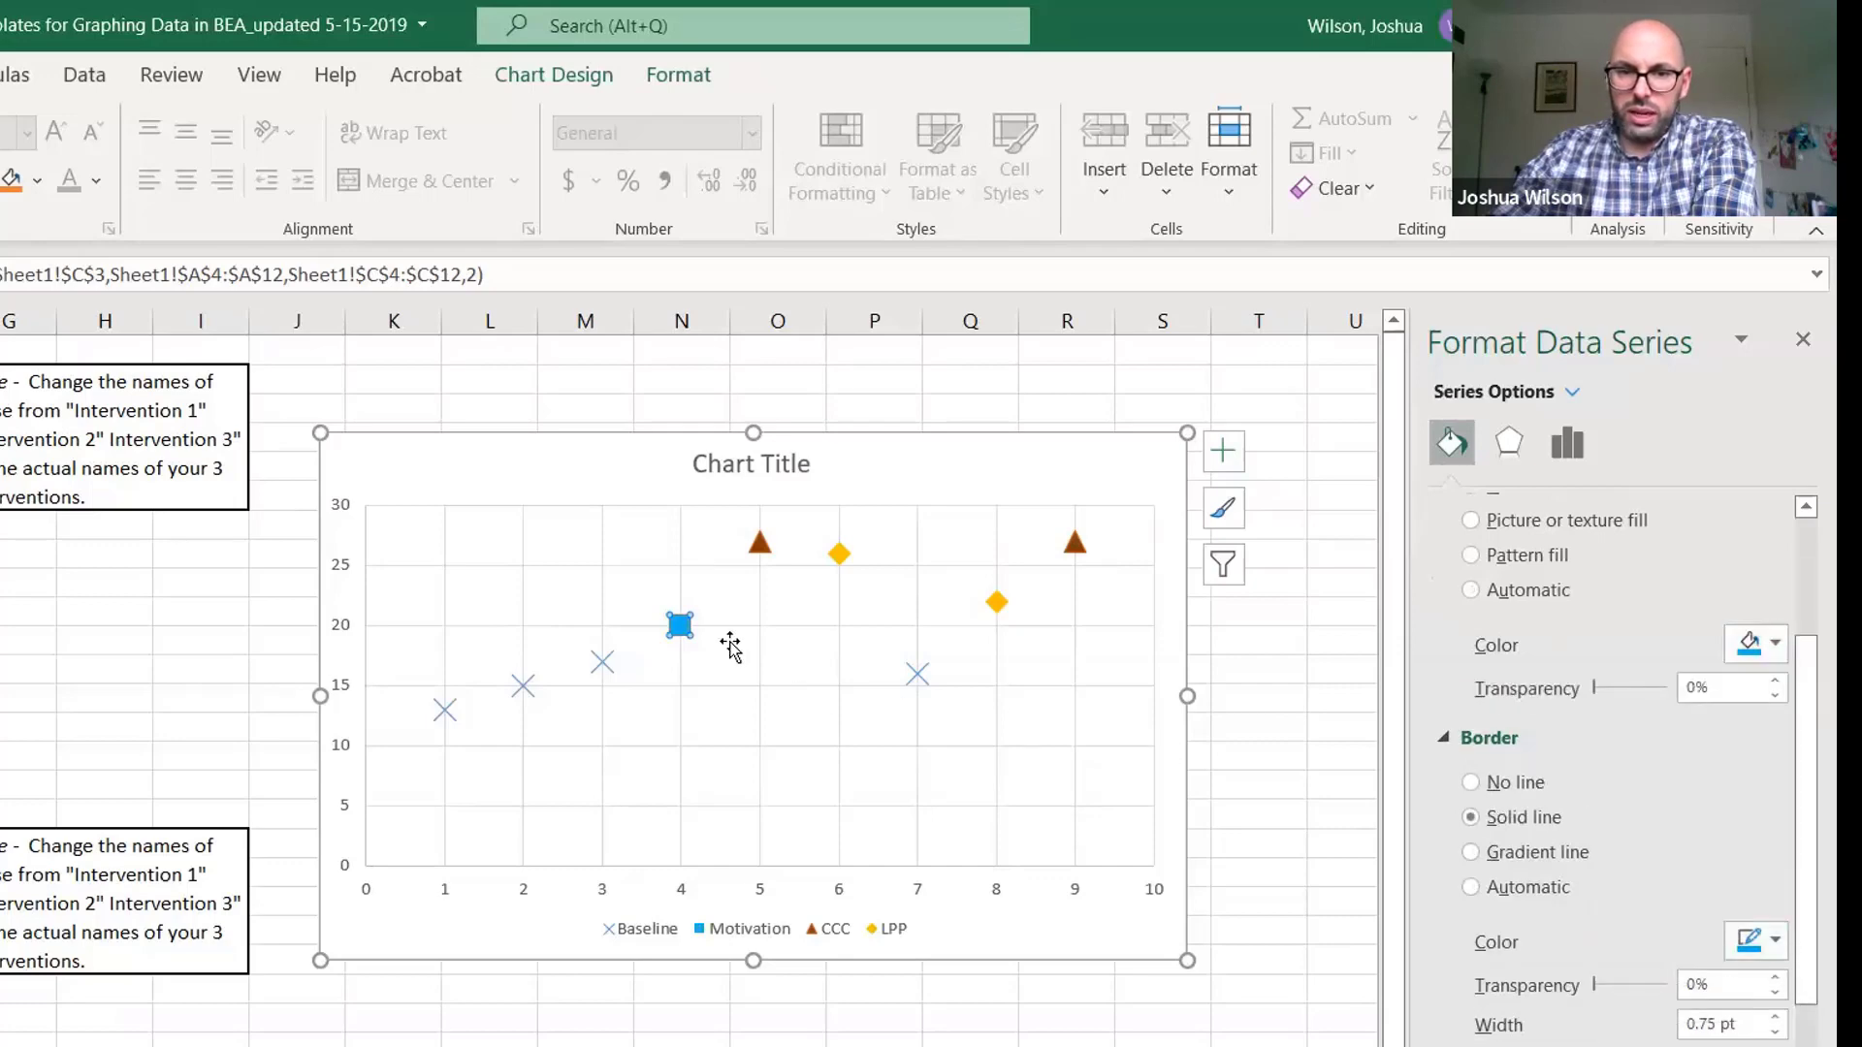
{"action": "left_click", "coordinate": [687, 642]}
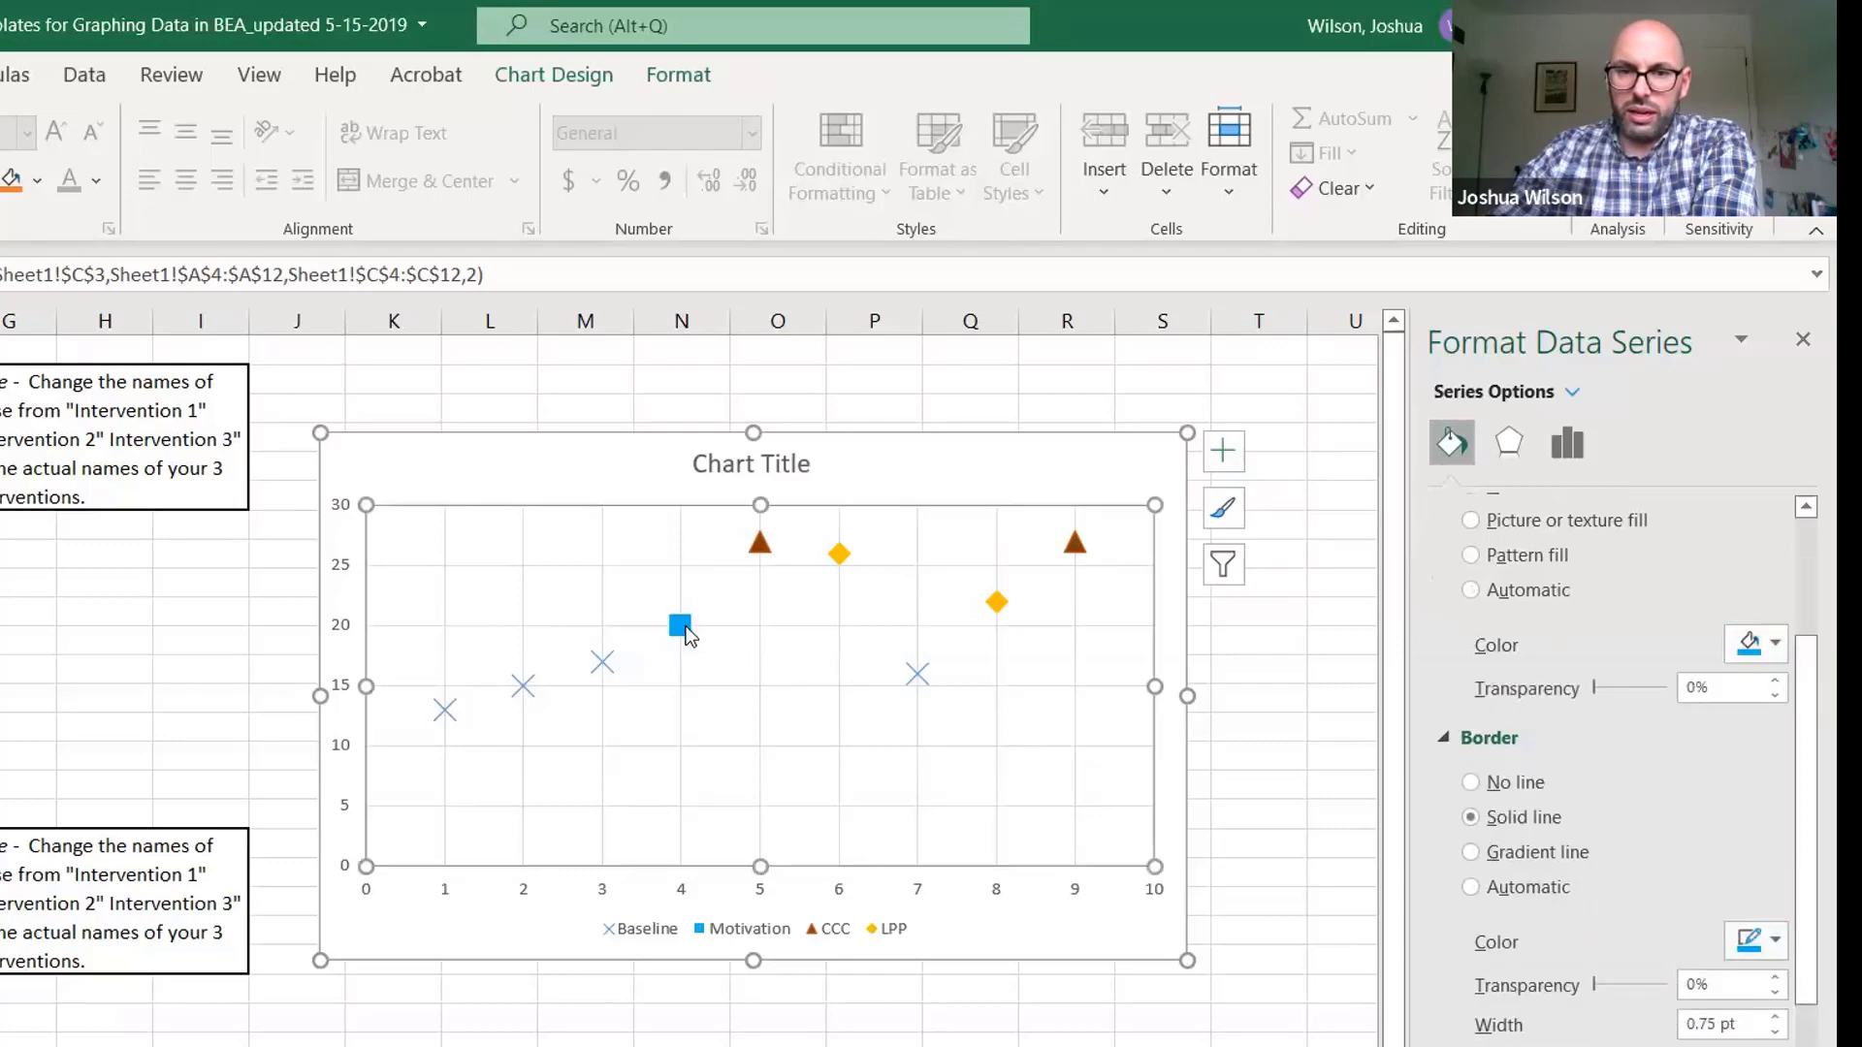
Set the border color of the Baseline series' X markers to black
{"action": "left_click", "coordinate": [445, 711]}
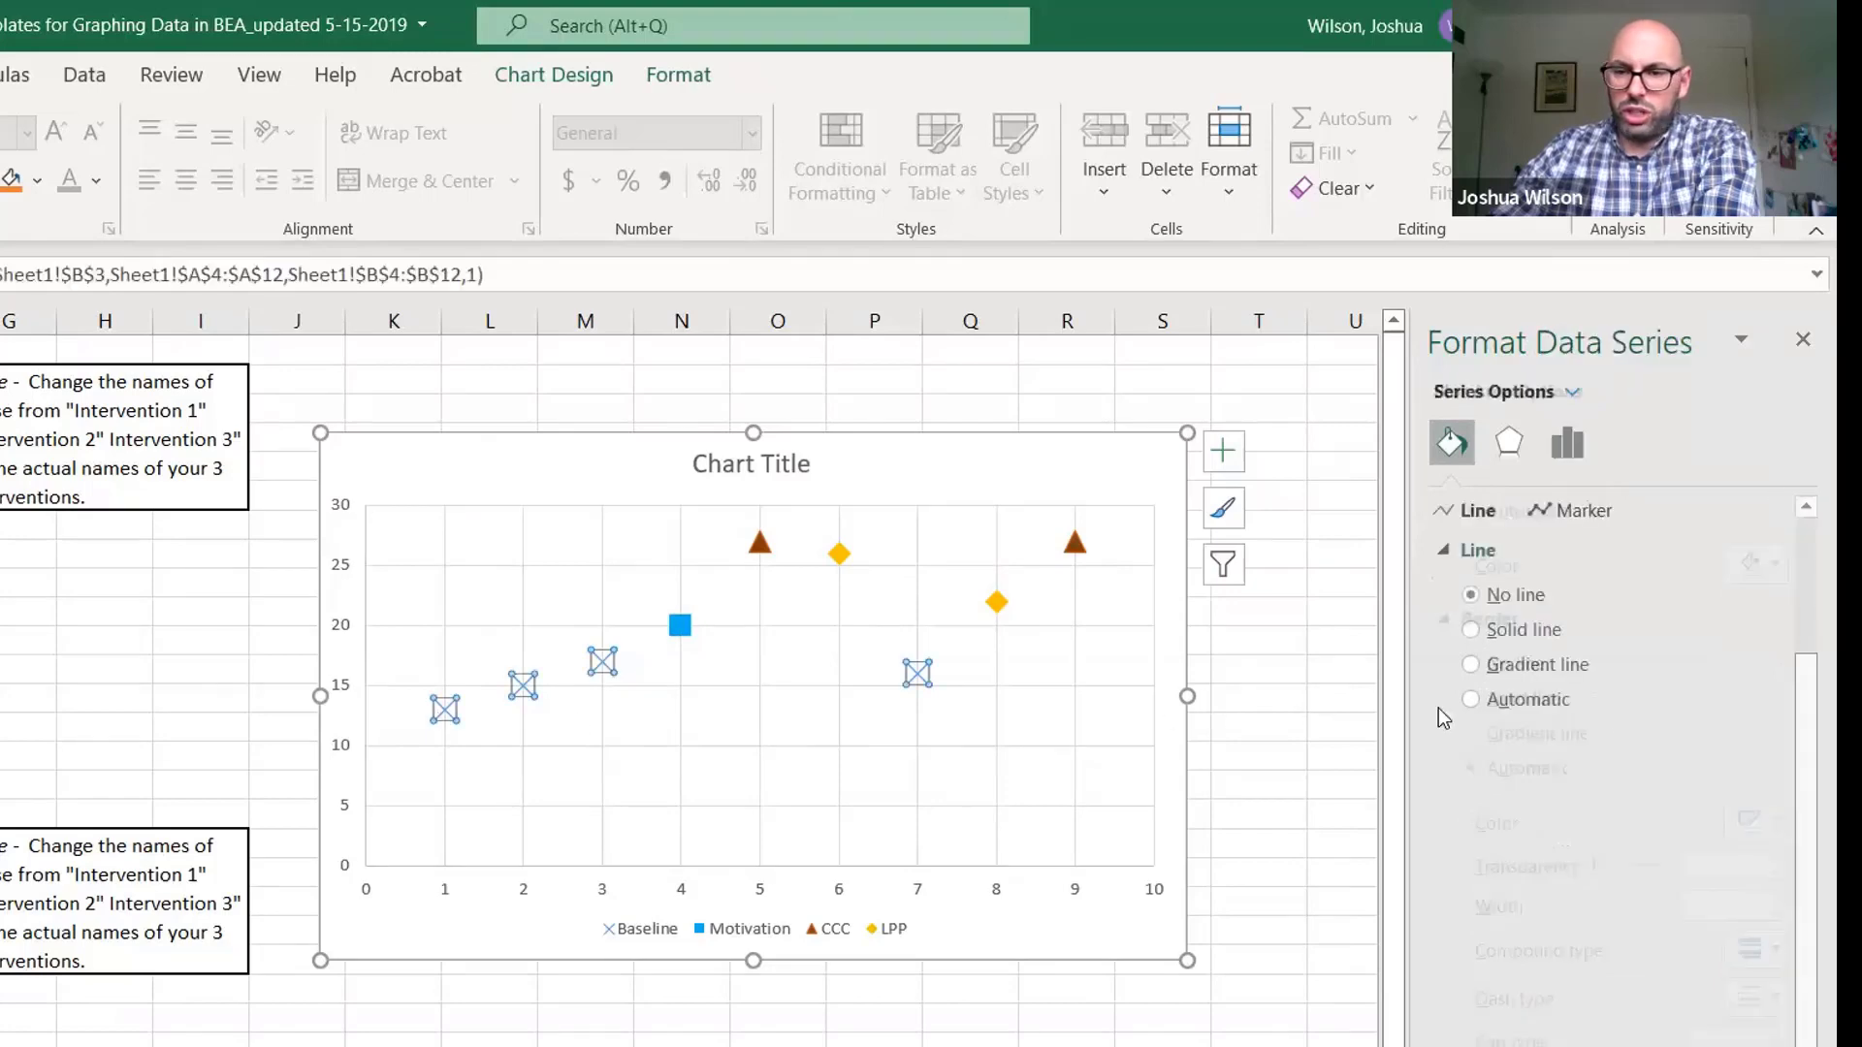
{"action": "left_click", "coordinate": [1543, 511]}
{"action": "scroll", "coordinate": [1548, 722], "scroll_direction": "down", "scroll_amount": 1}
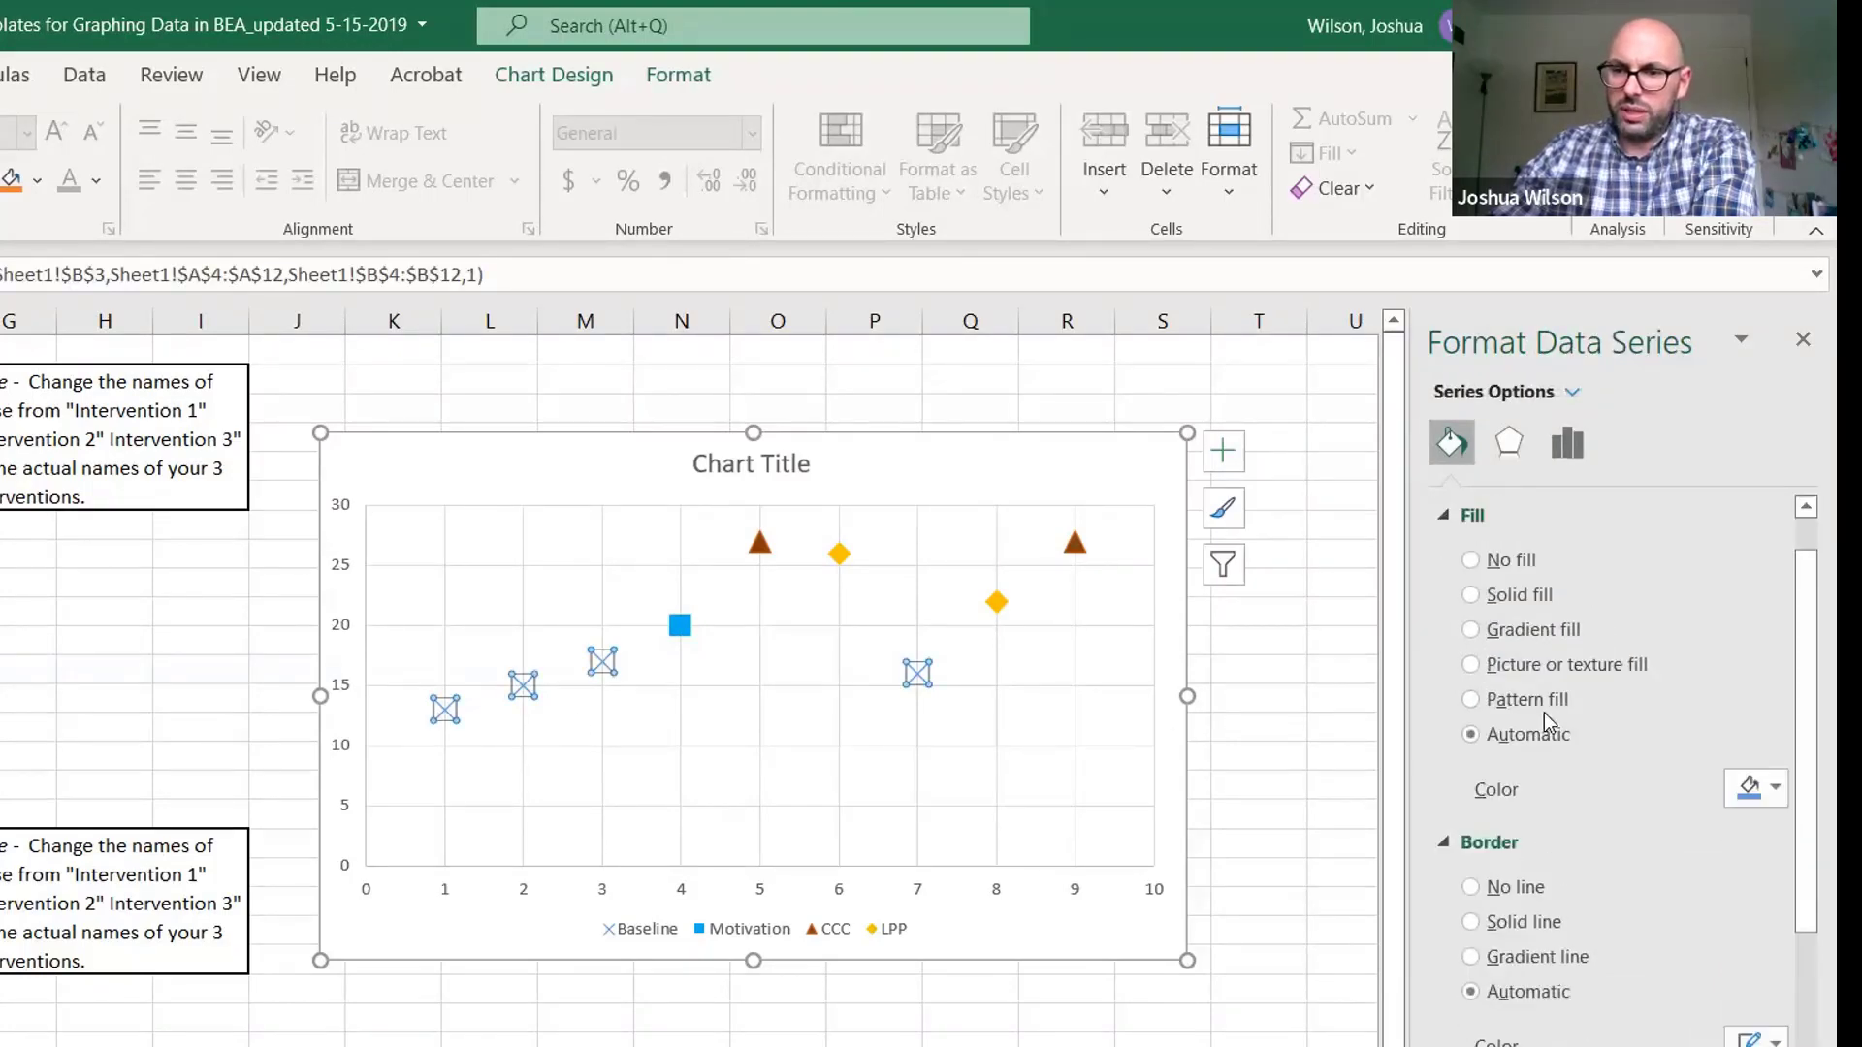
{"action": "scroll", "coordinate": [1549, 723], "scroll_direction": "down", "scroll_amount": 1}
{"action": "scroll", "coordinate": [1532, 766], "scroll_direction": "up", "scroll_amount": 1}
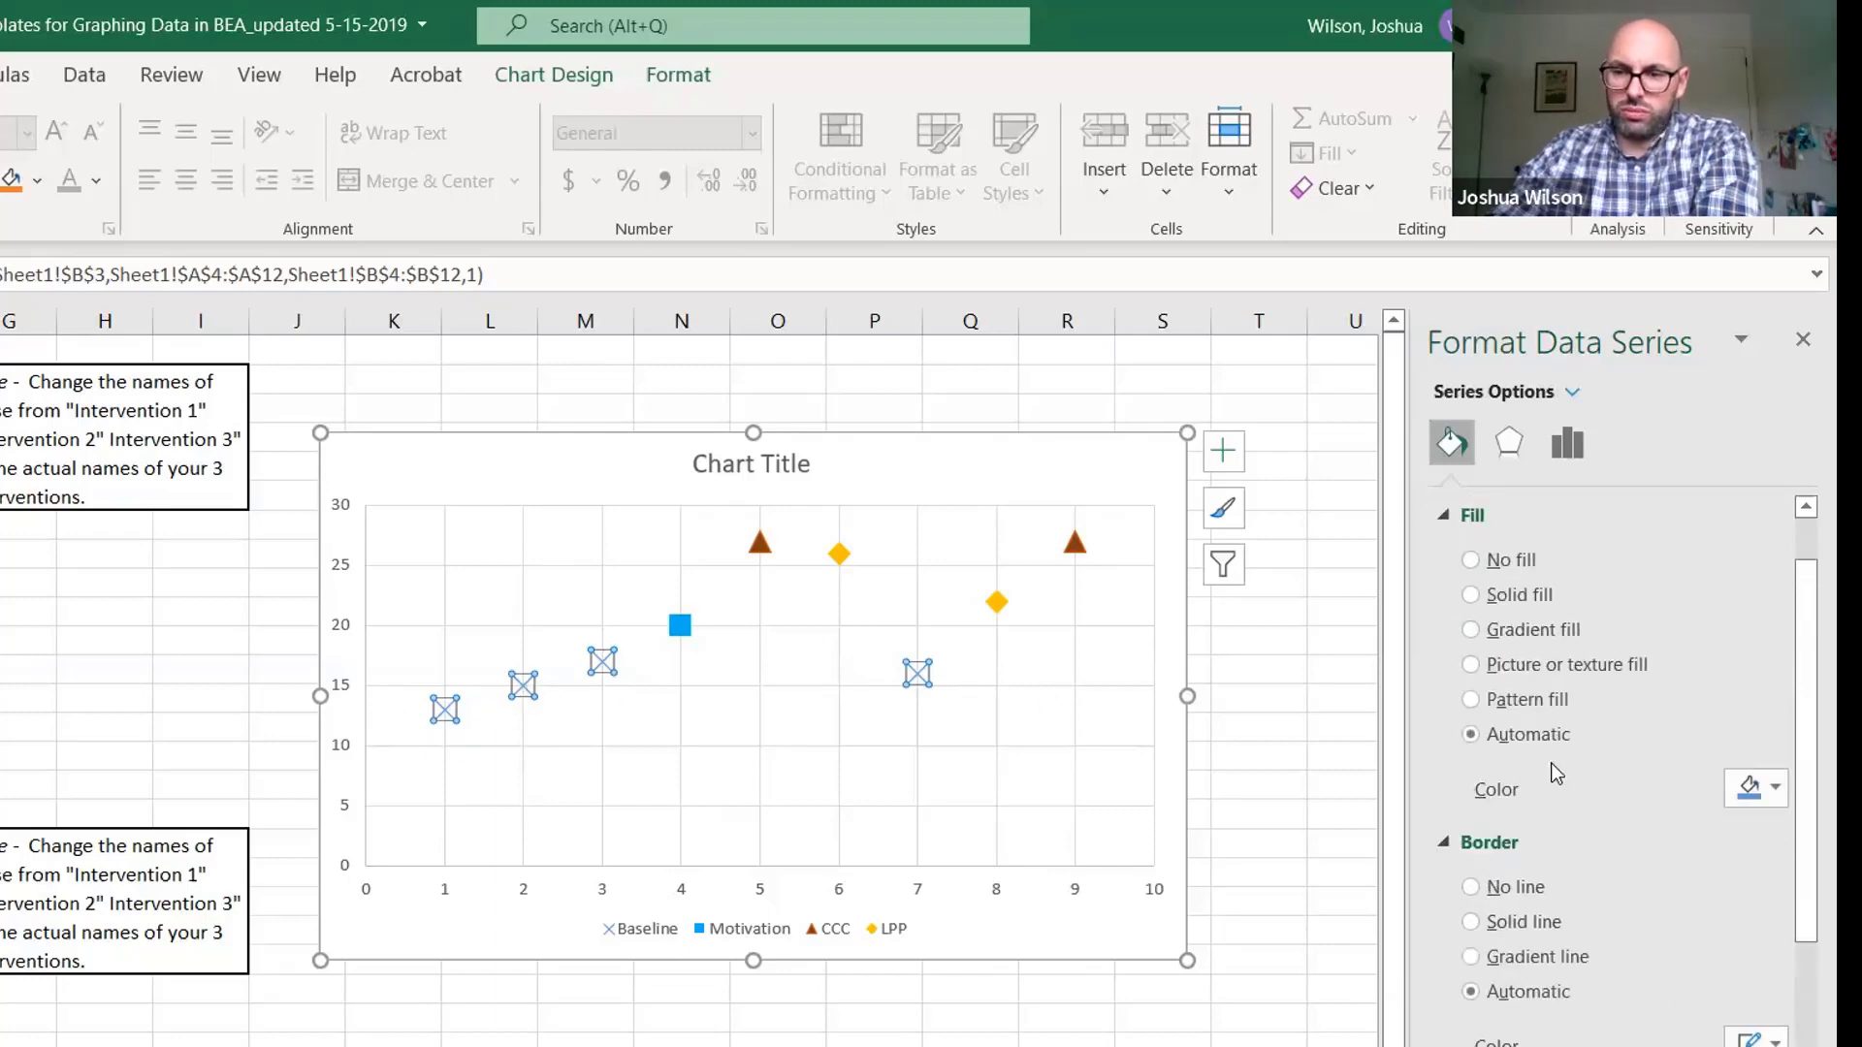
{"action": "scroll", "coordinate": [1576, 773], "scroll_direction": "down", "scroll_amount": 2}
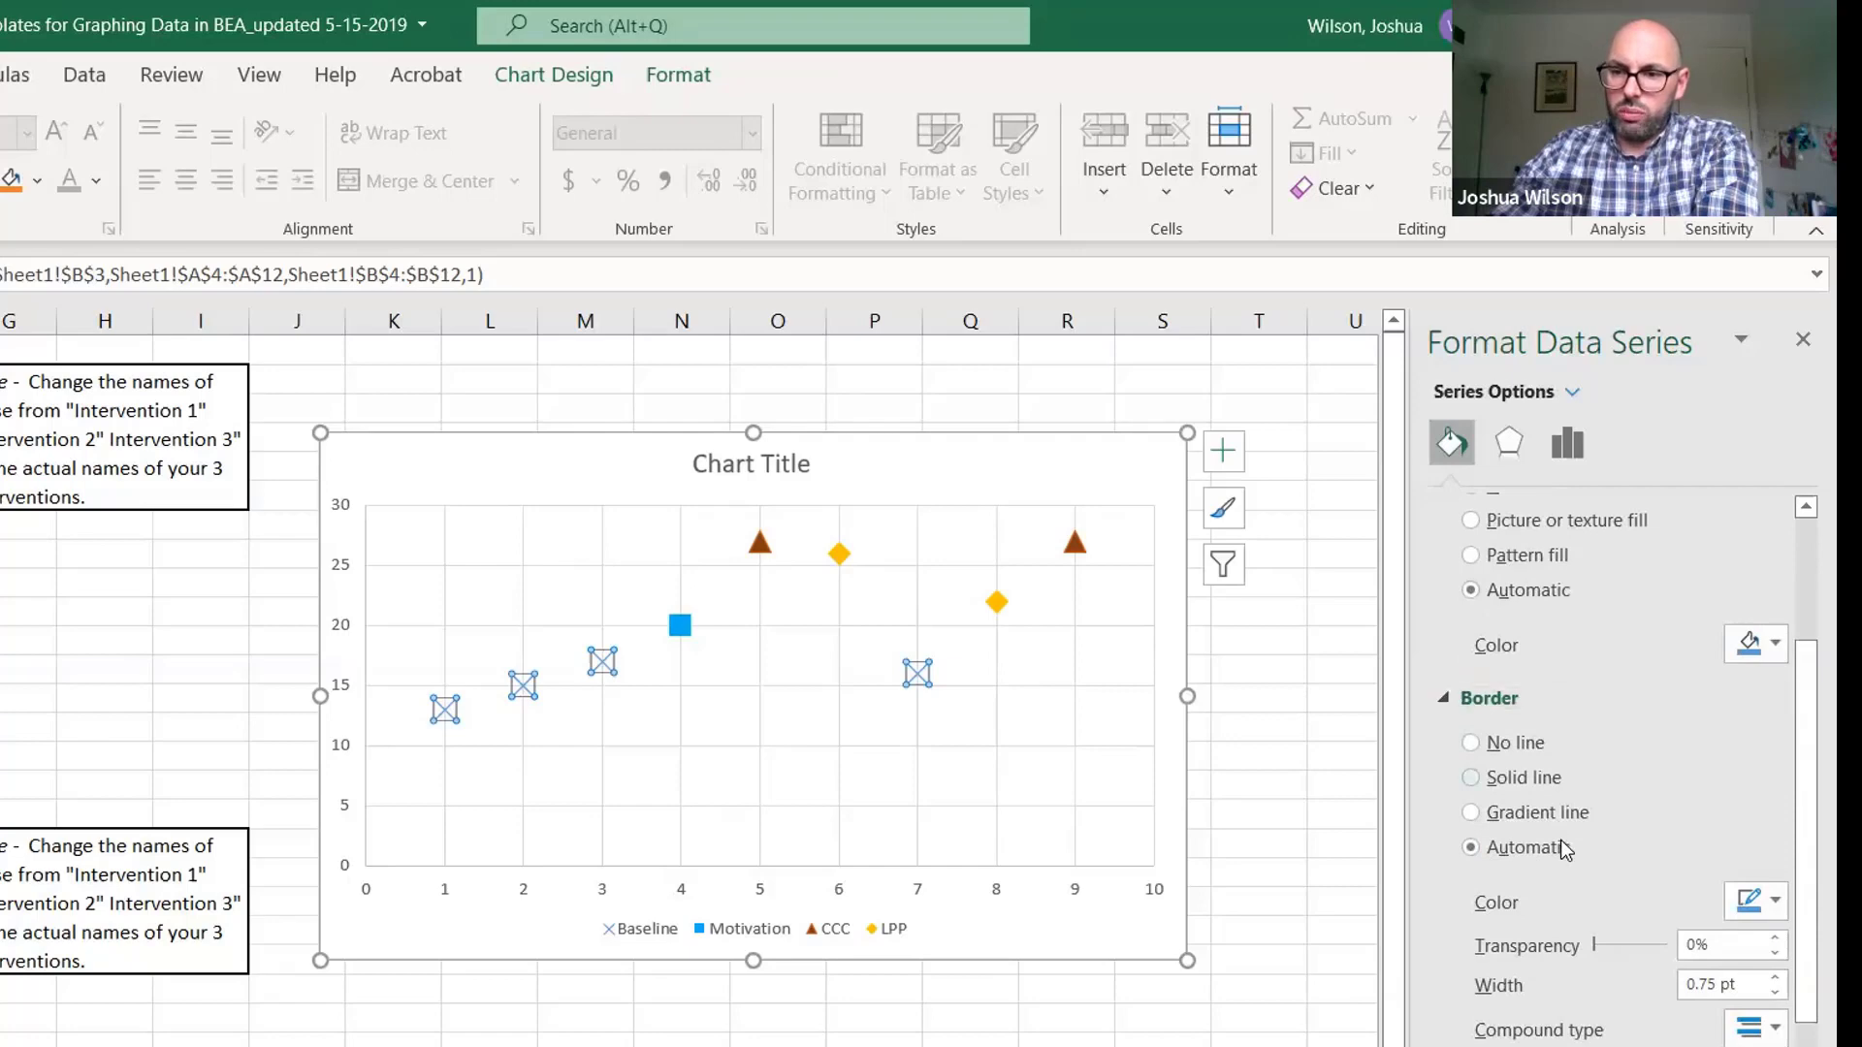
{"action": "left_click", "coordinate": [1757, 899]}
{"action": "left_click", "coordinate": [1629, 620]}
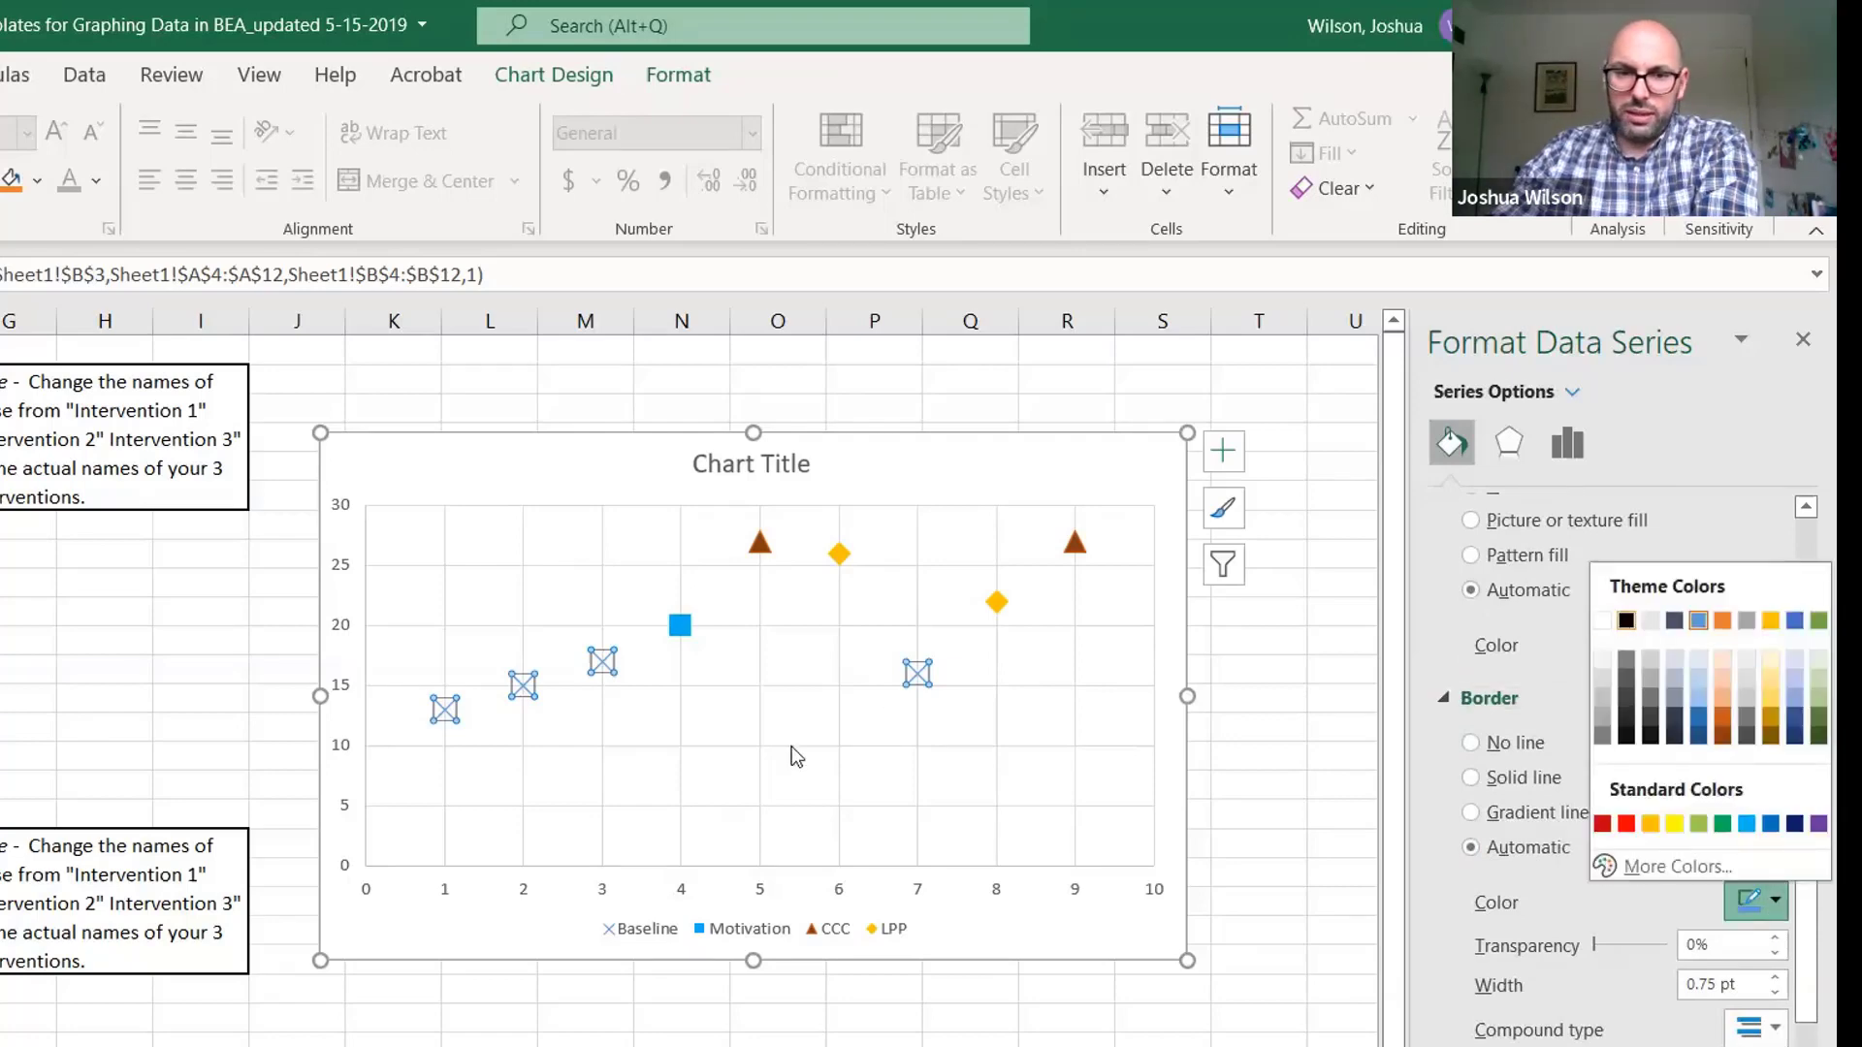
{"action": "left_click", "coordinate": [549, 690]}
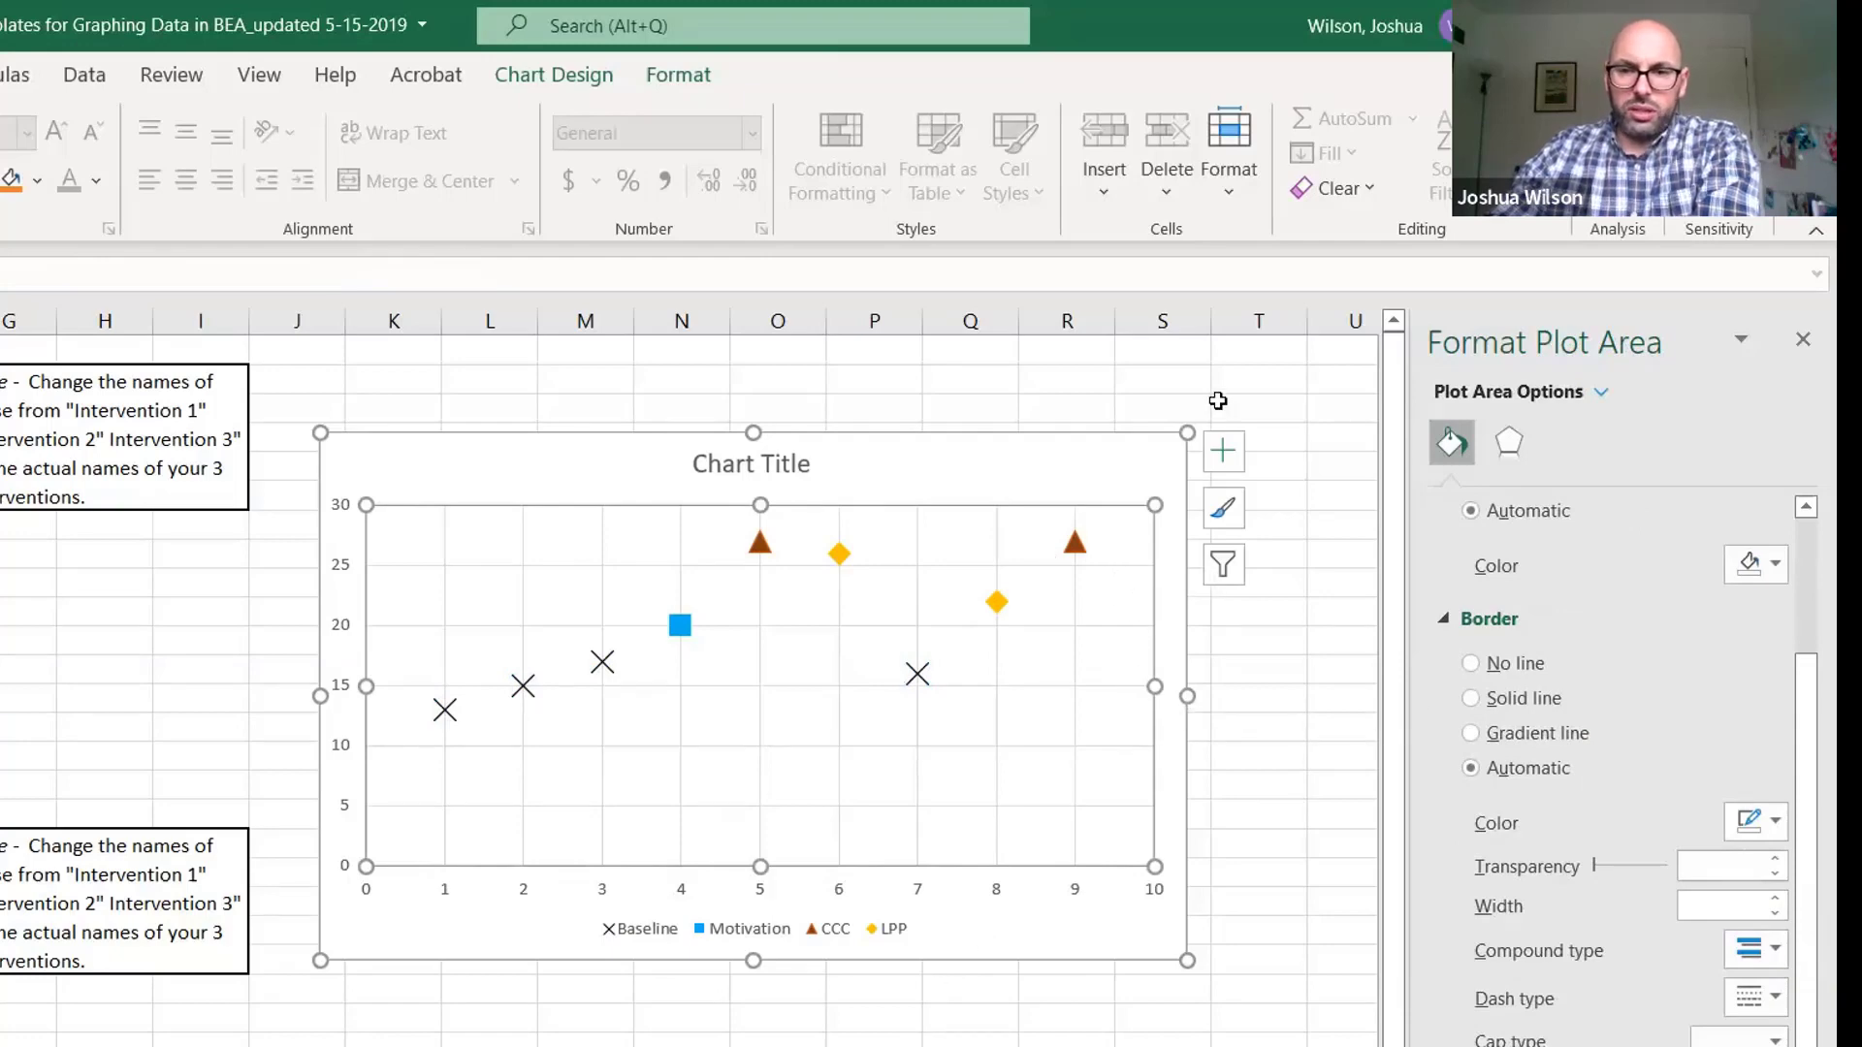
Close the formatting pane and add axis titles to the chart
{"action": "left_click", "coordinate": [1800, 344]}
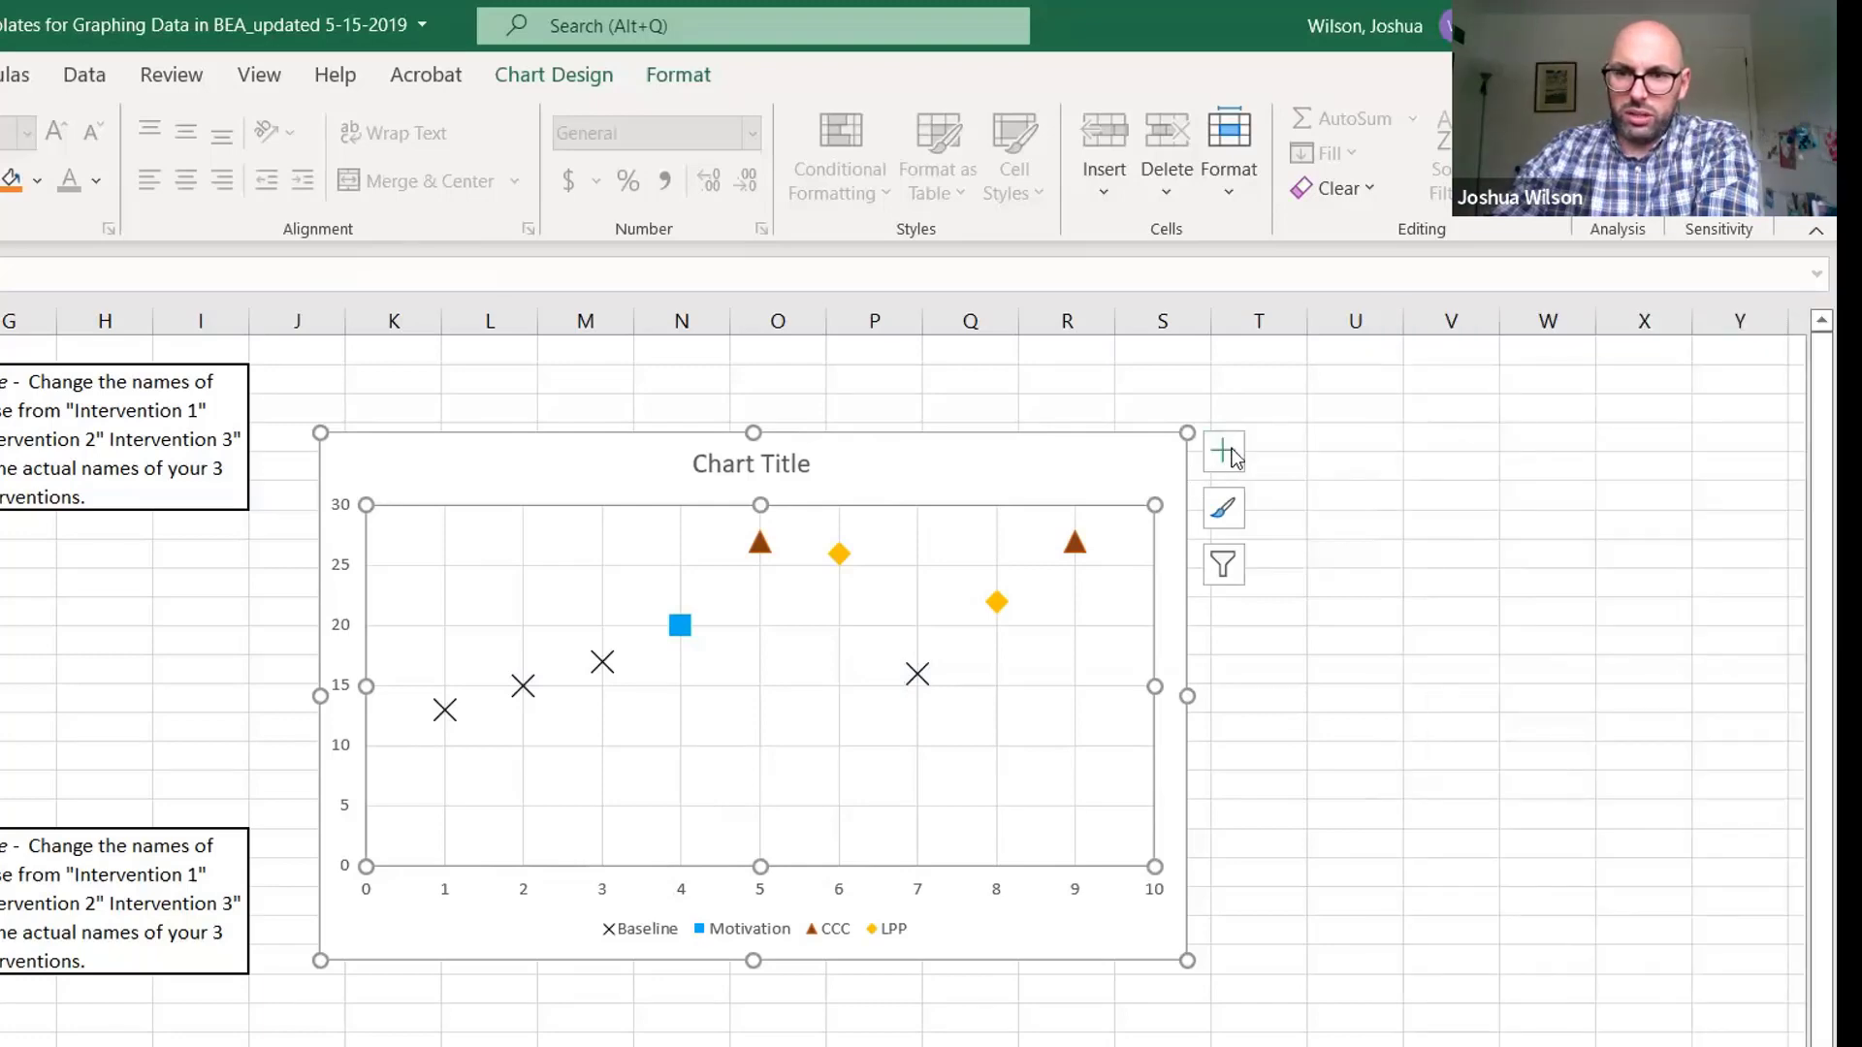
{"action": "left_click", "coordinate": [1233, 453]}
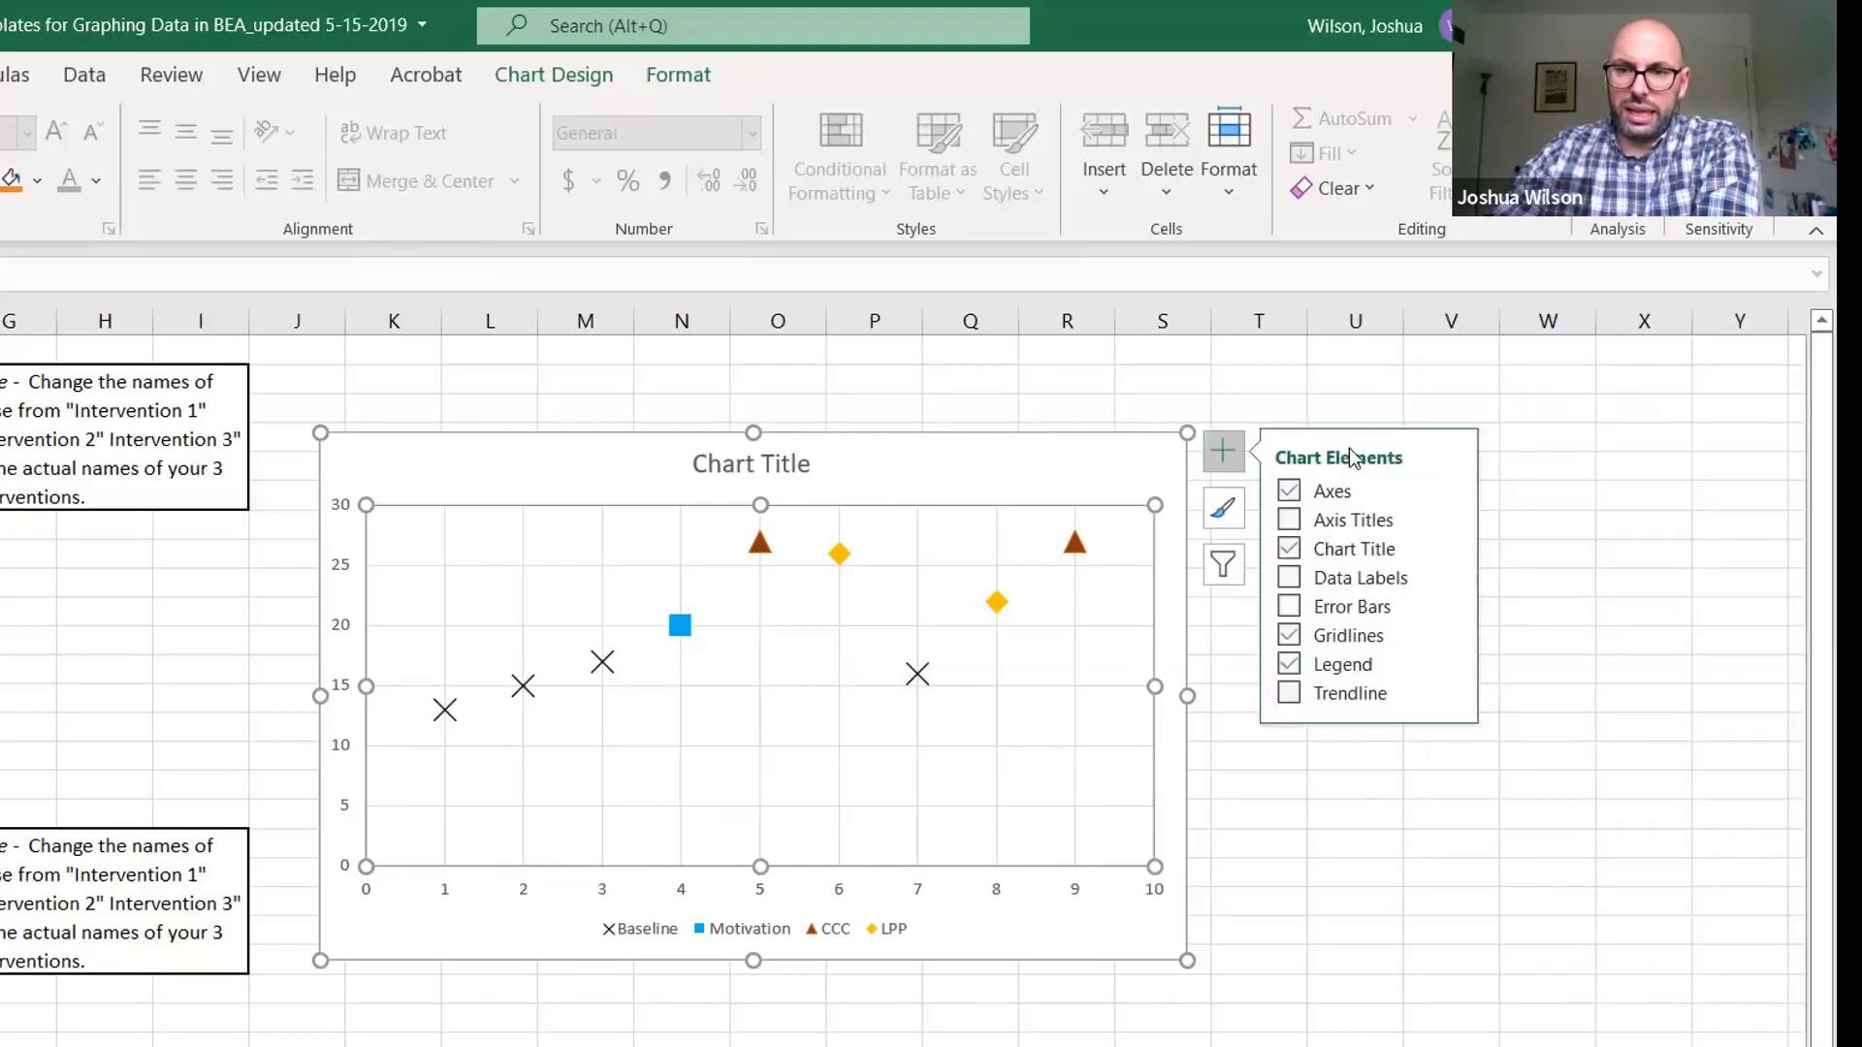
{"action": "left_click", "coordinate": [1355, 521]}
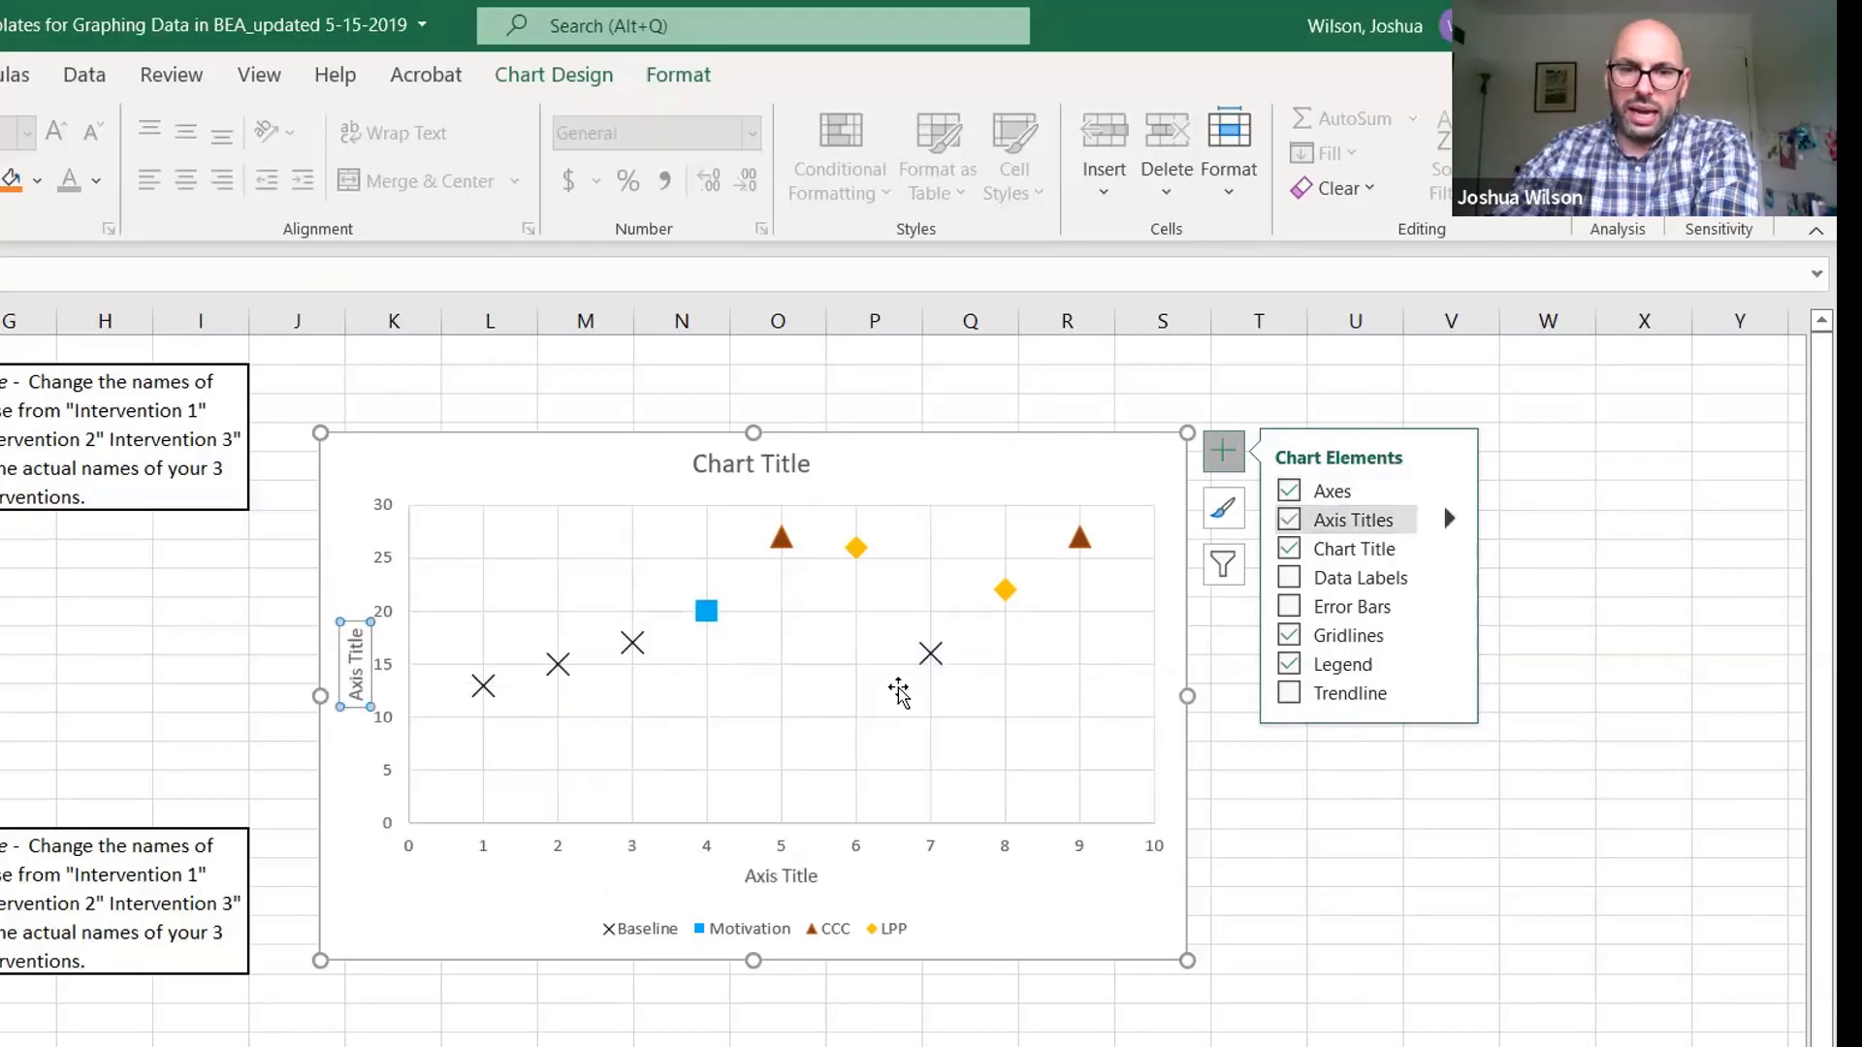
Label the vertical axis "Words Read Correctly" and the horizontal axis "Session"
{"action": "left_click", "coordinate": [354, 677]}
{"action": "left_click_drag", "start_coordinate": [357, 630], "coordinate": [359, 706]}
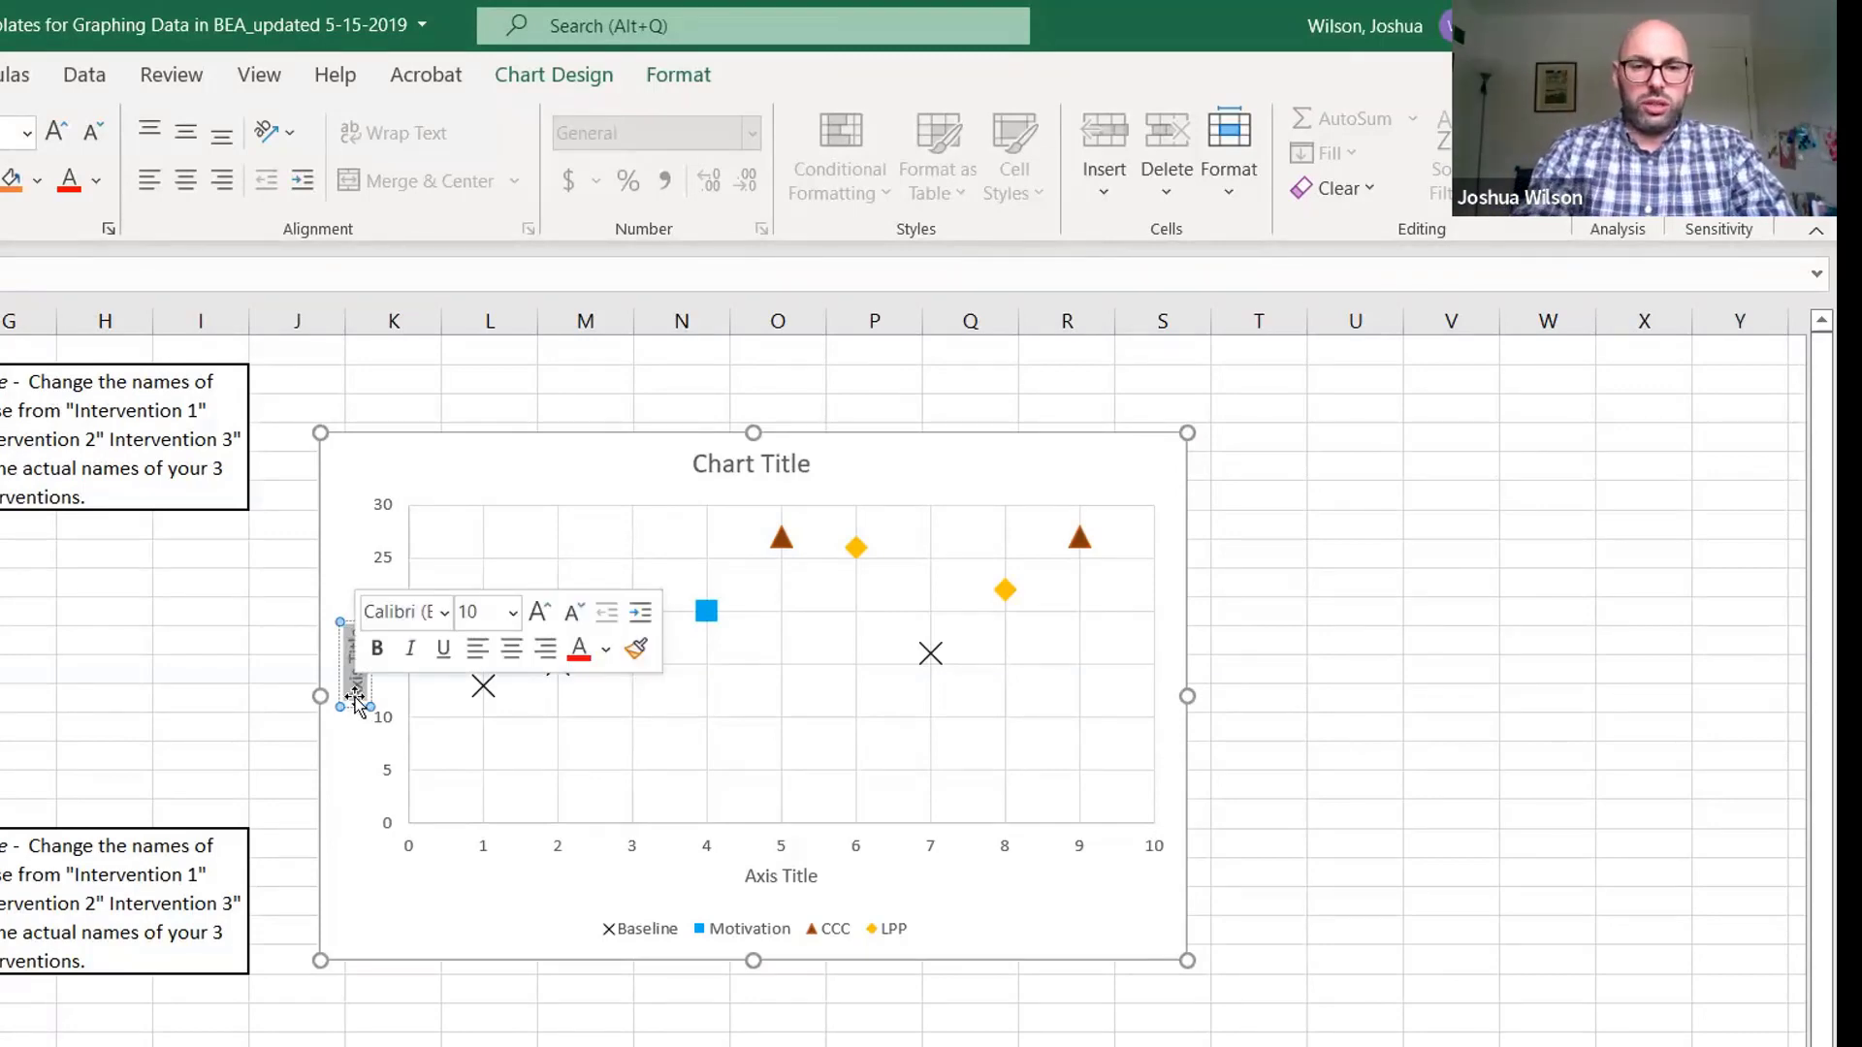
{"action": "type", "text": "Words"}
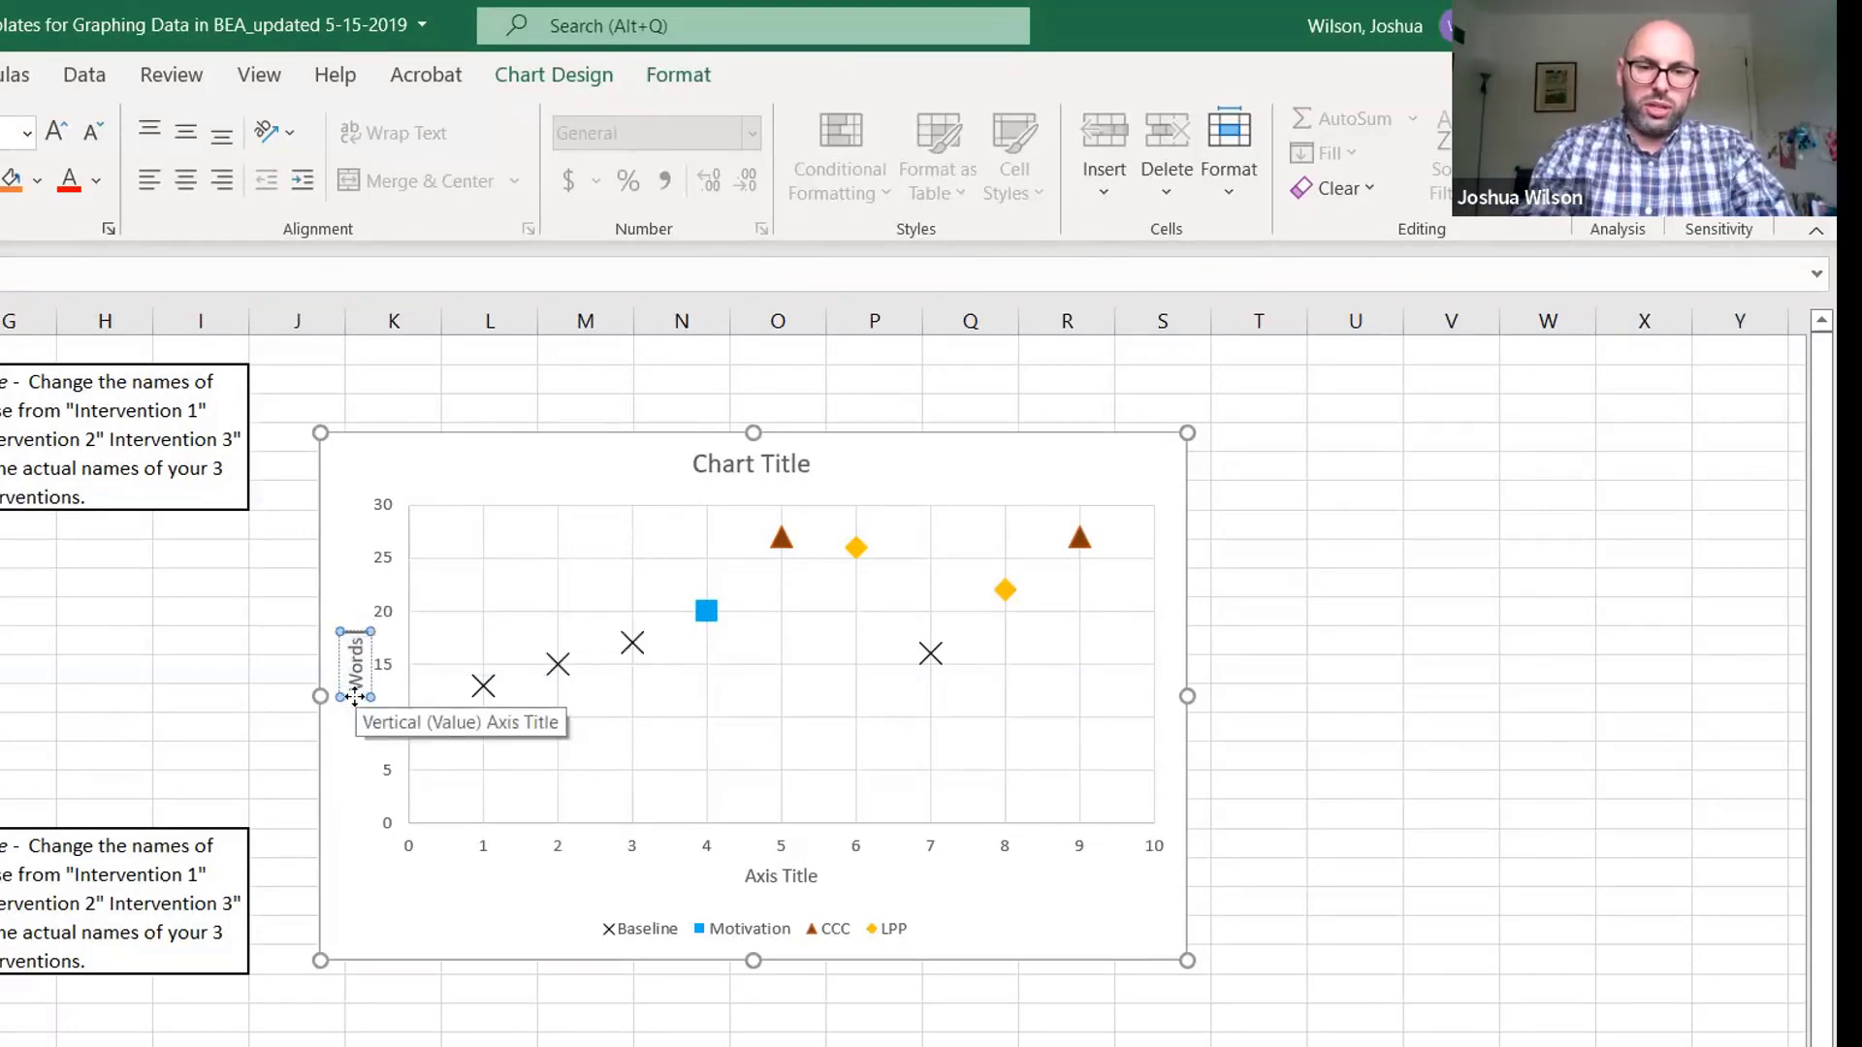
{"action": "type", "text": " Read"}
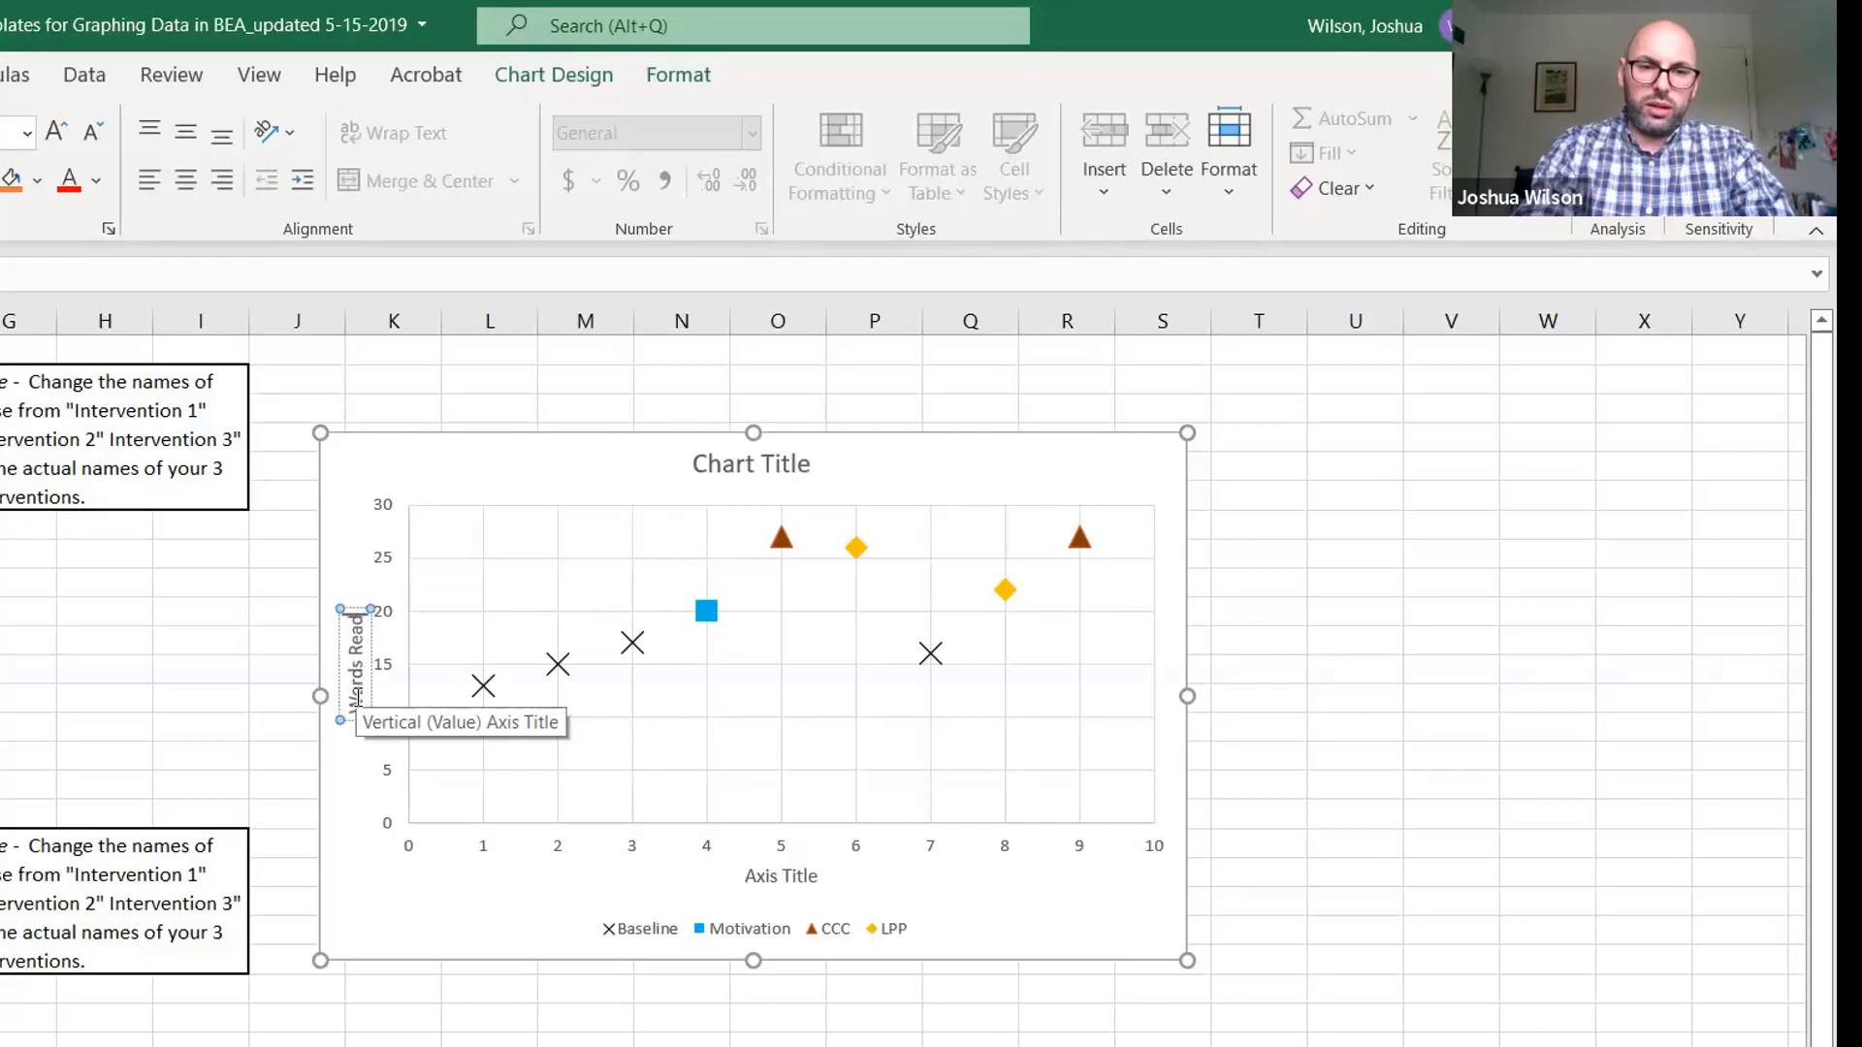
{"action": "type", "text": " Correctly"}
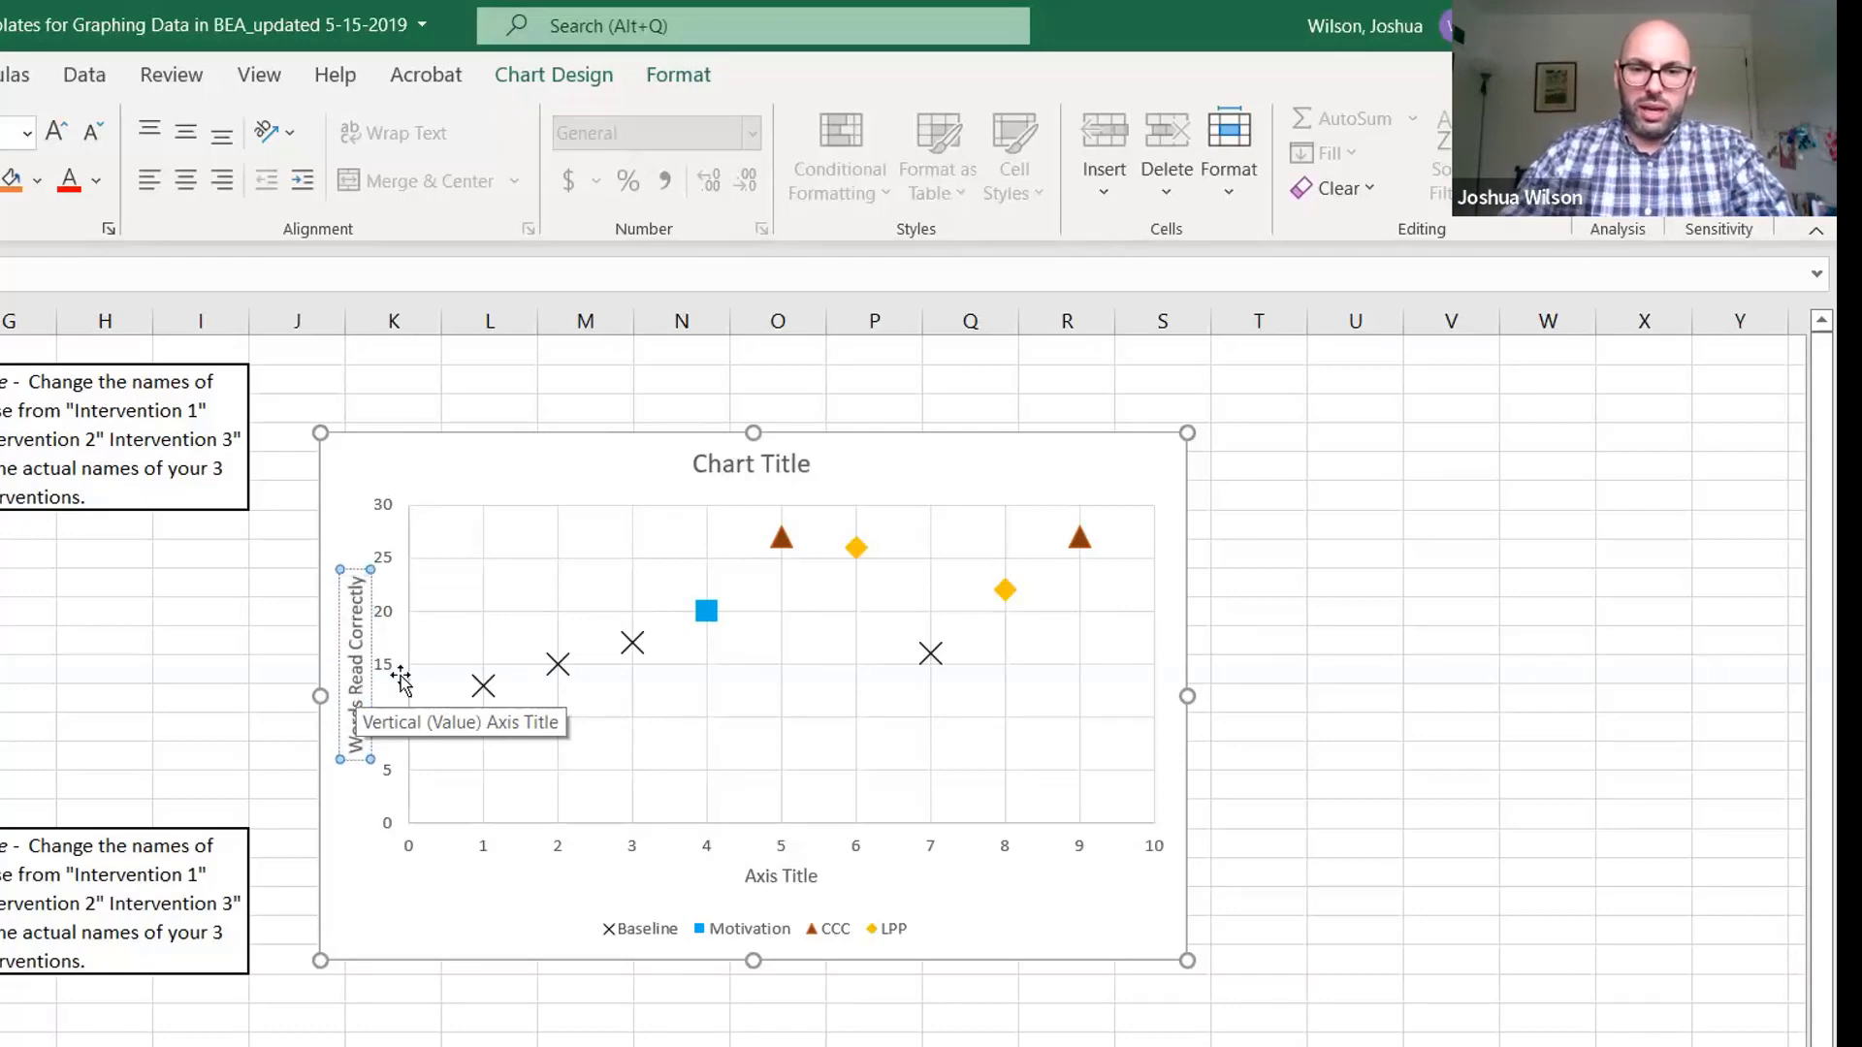
{"action": "left_click", "coordinate": [752, 873]}
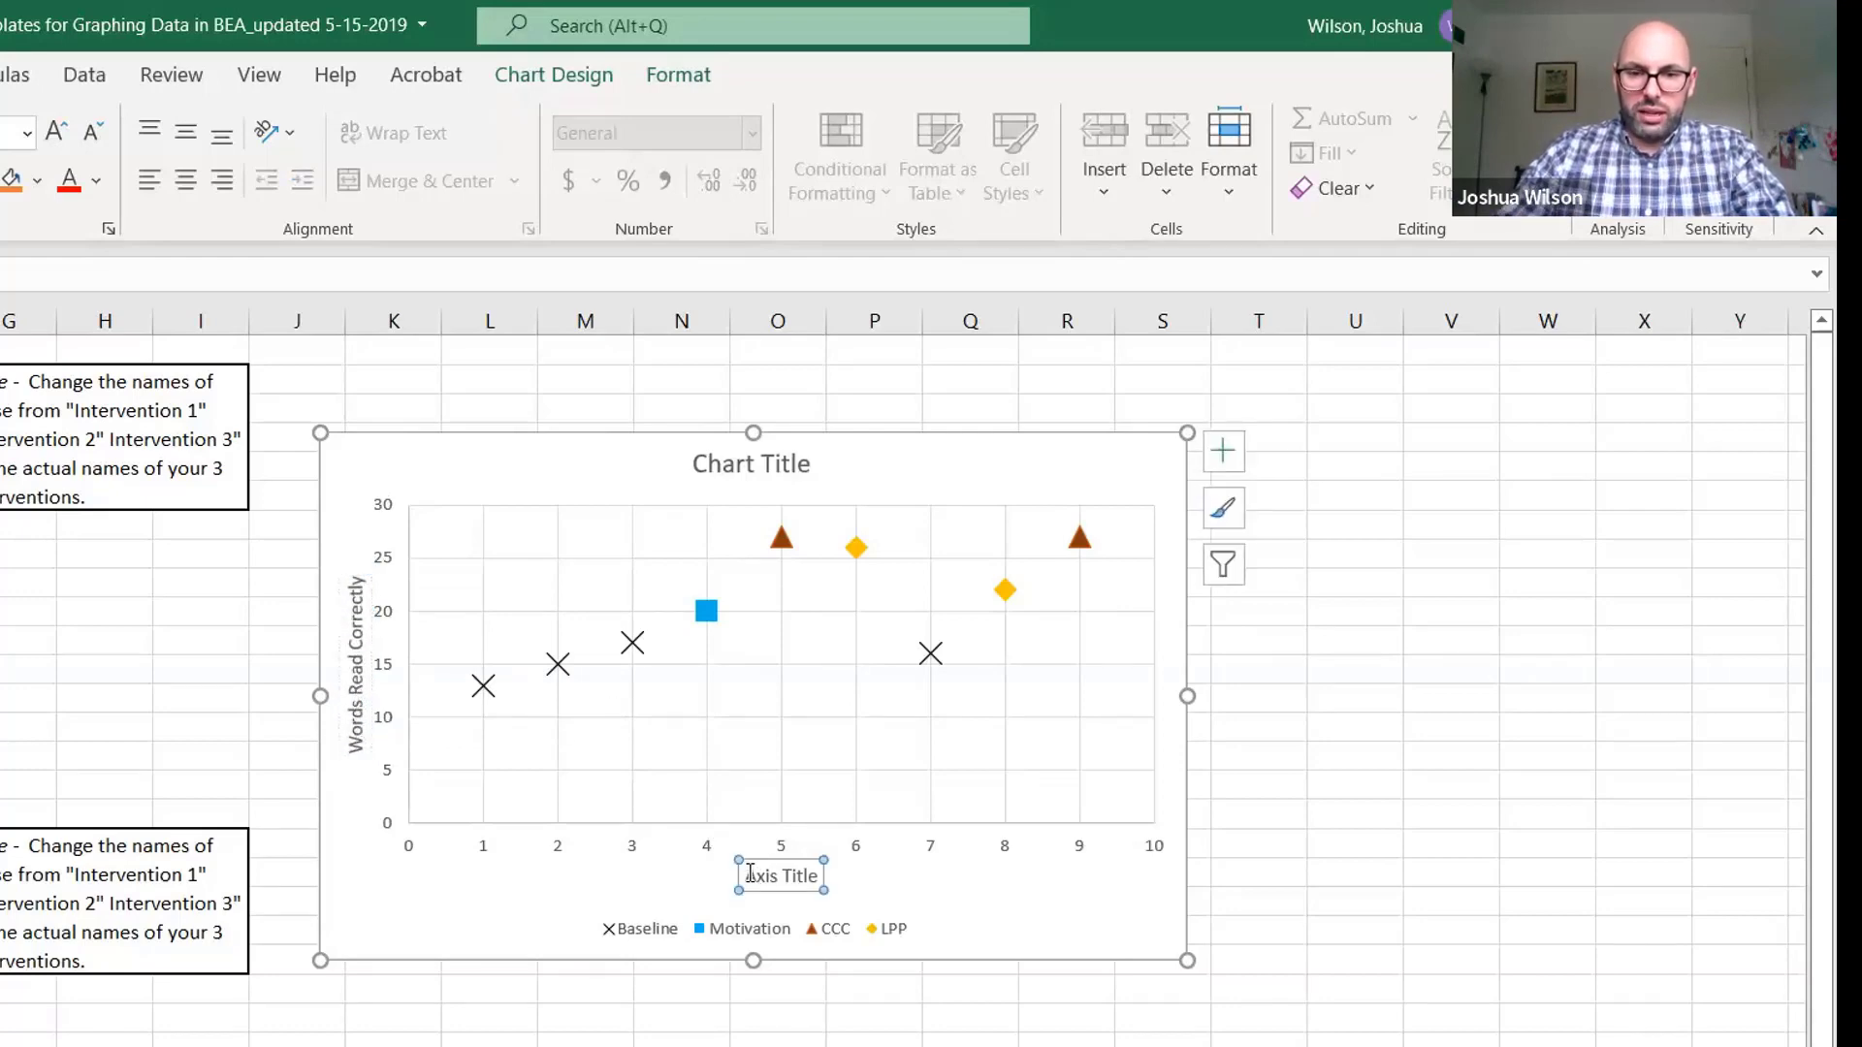
{"action": "triple_click", "coordinate": [818, 882]}
{"action": "type", "text": "Sess"}
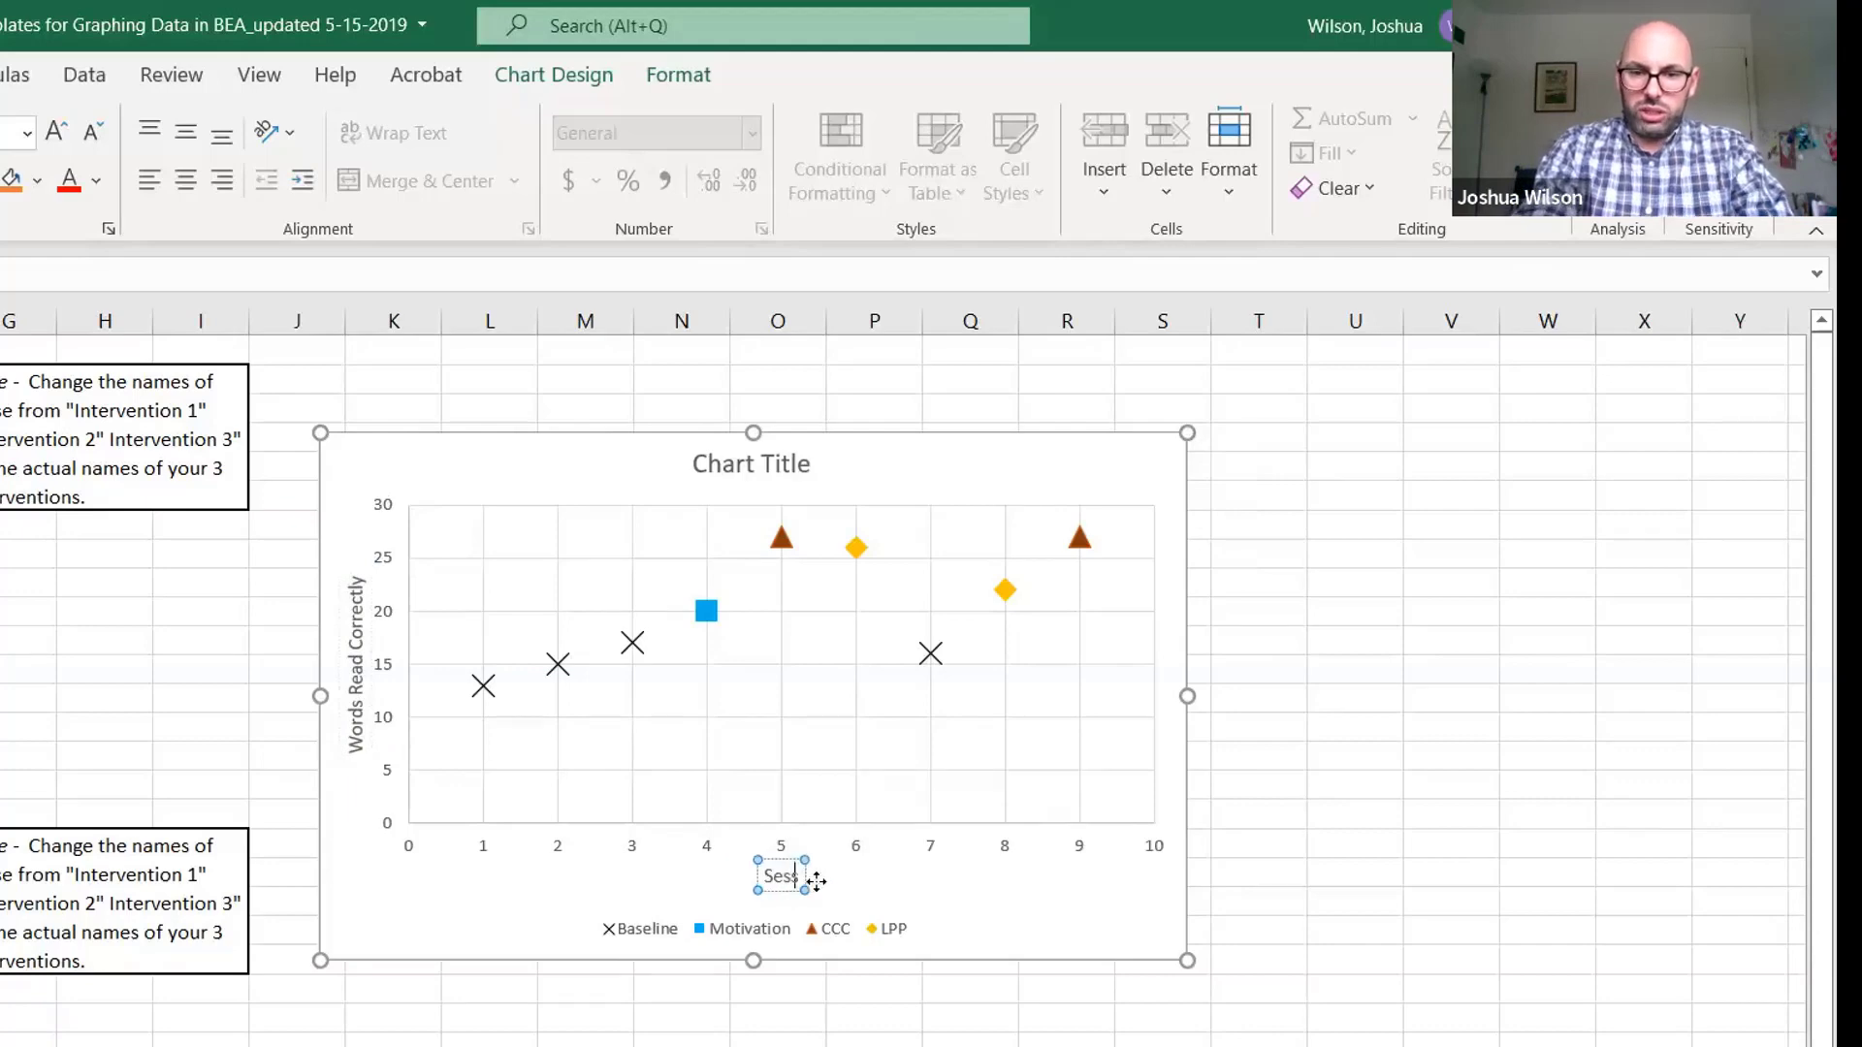
{"action": "type", "text": "ion"}
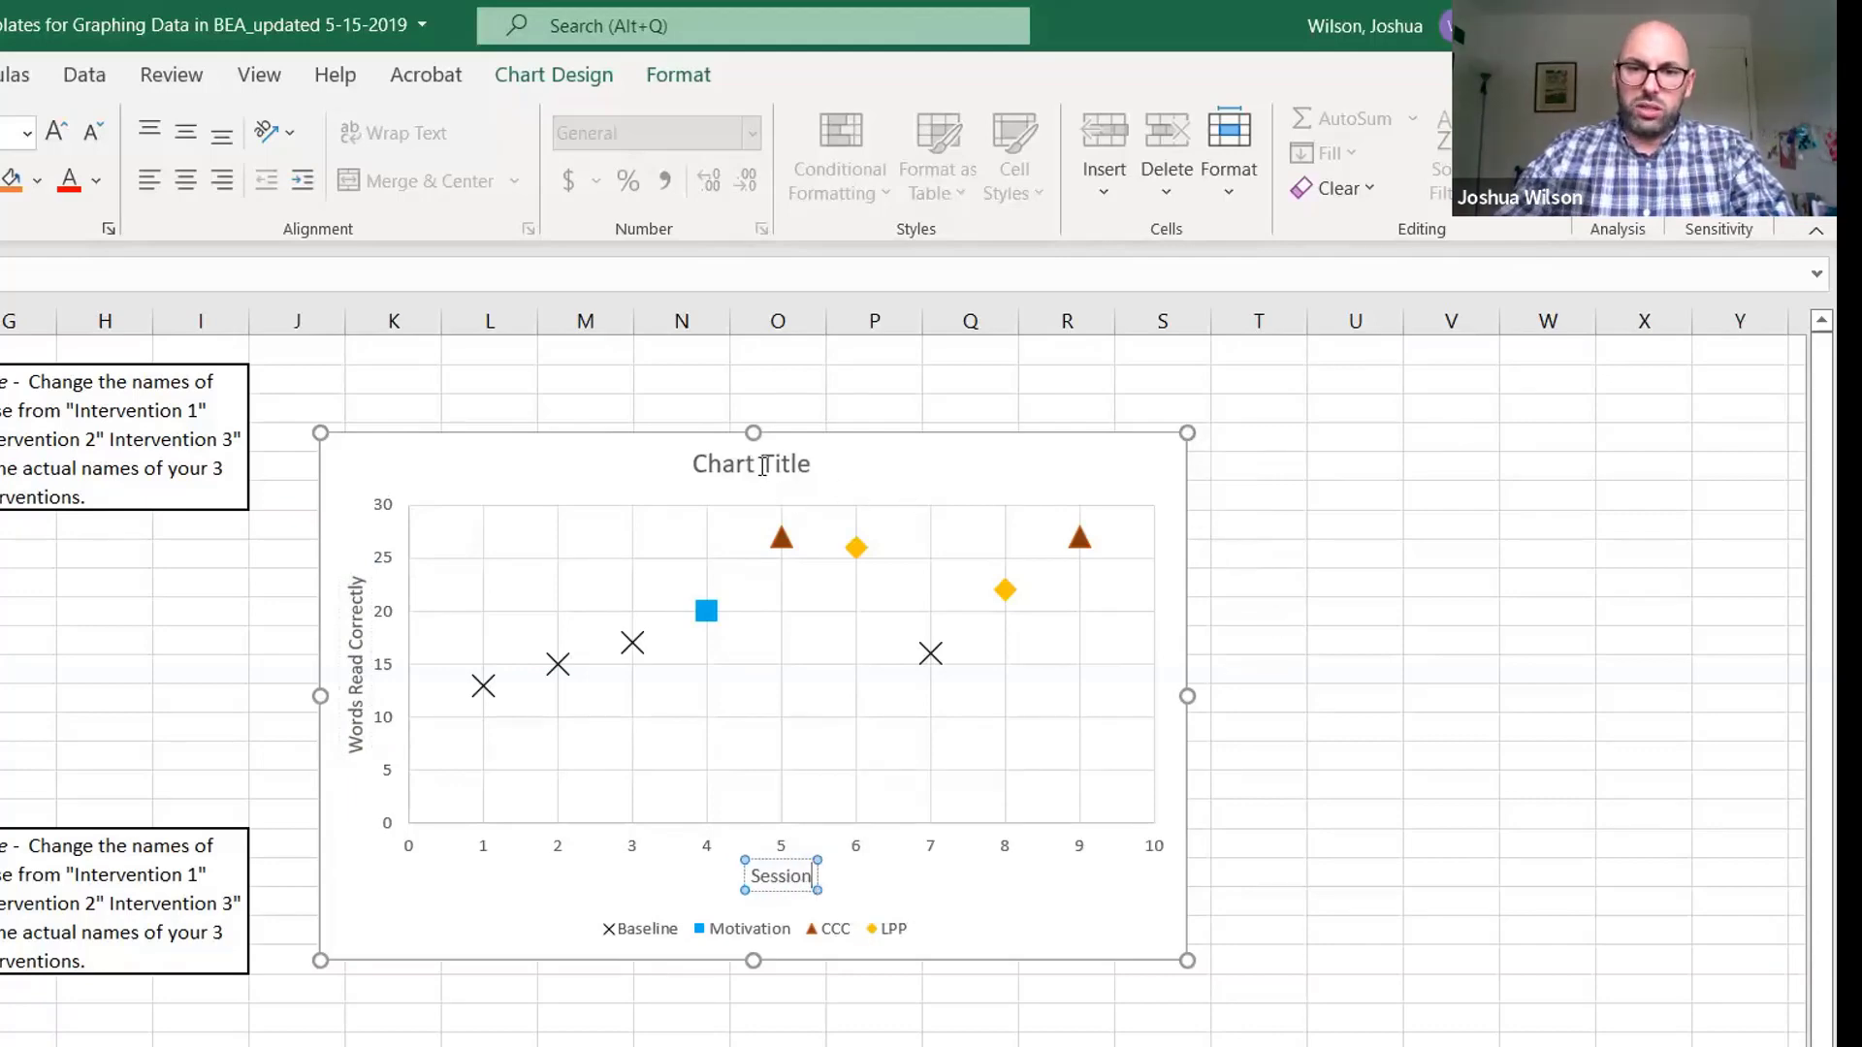
Title the chart with the student's initials in possessive form, followed by "BEA for Oral Reading Fluency"
{"action": "left_click", "coordinate": [700, 458]}
{"action": "triple_click", "coordinate": [742, 462]}
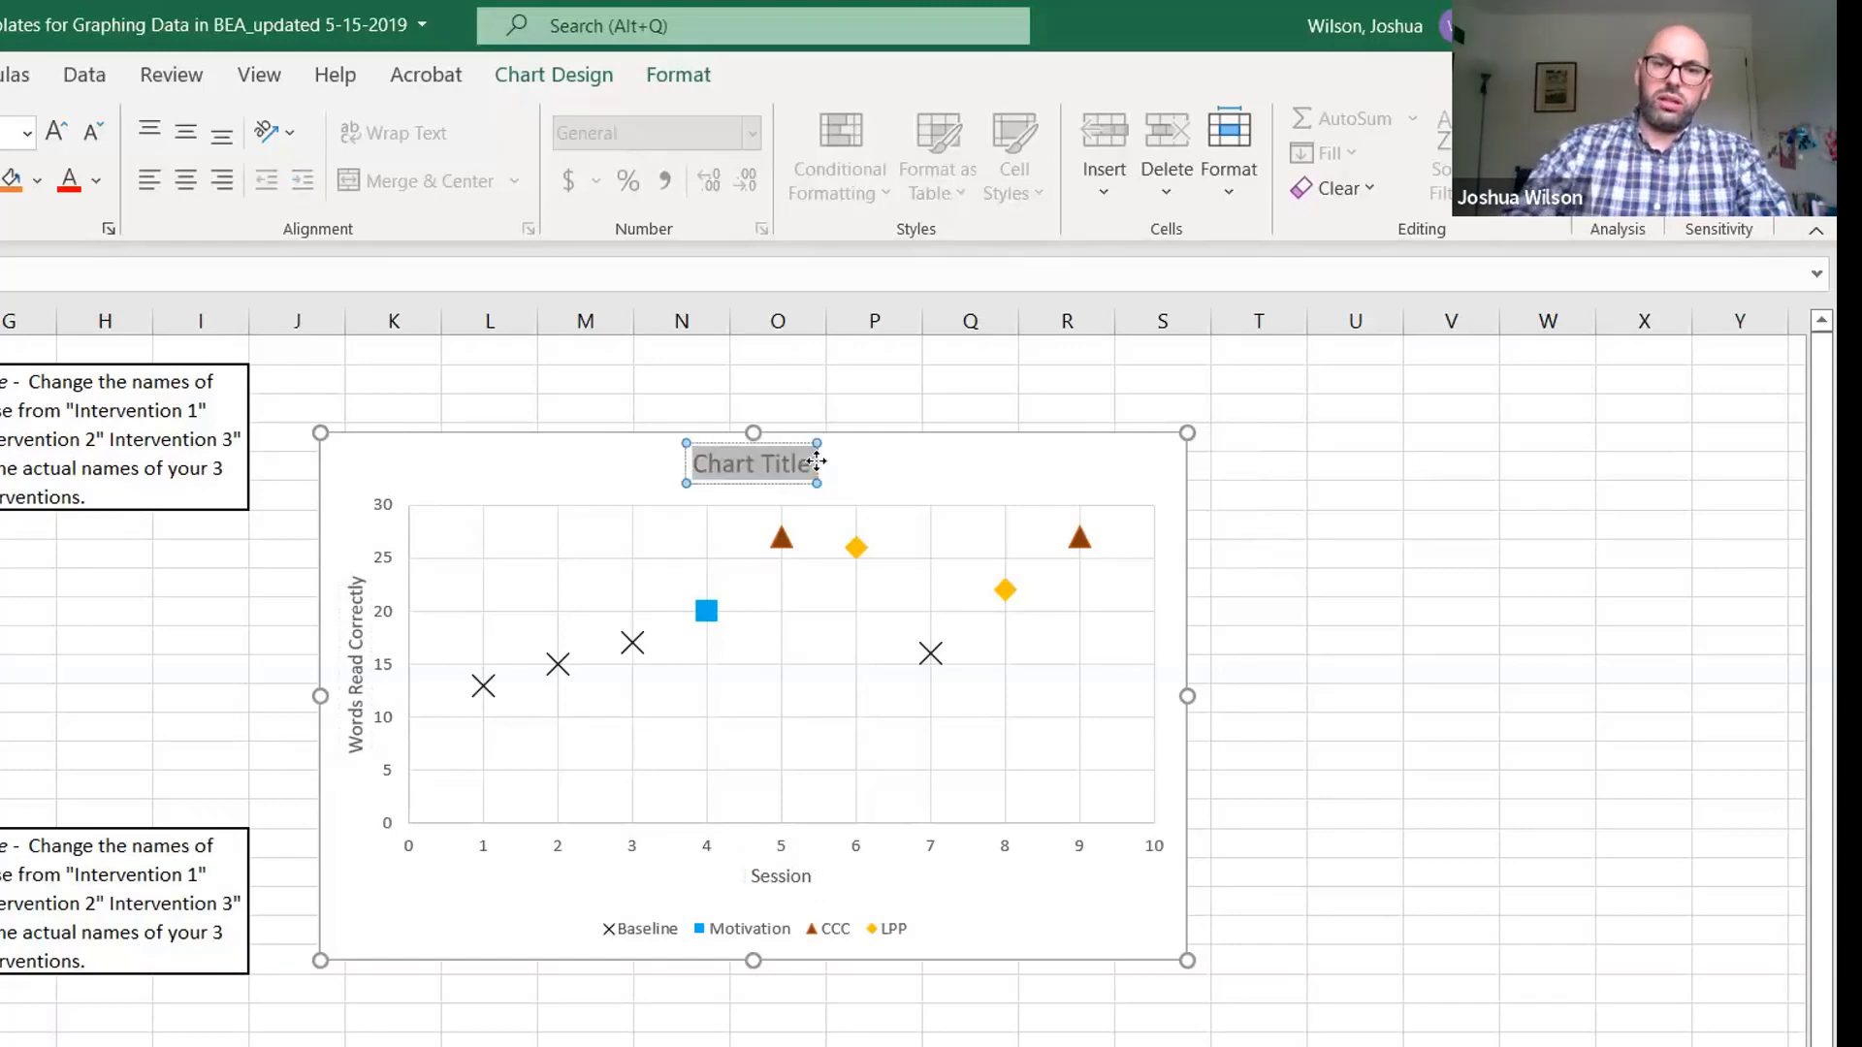
{"action": "type", "text": "BEA"}
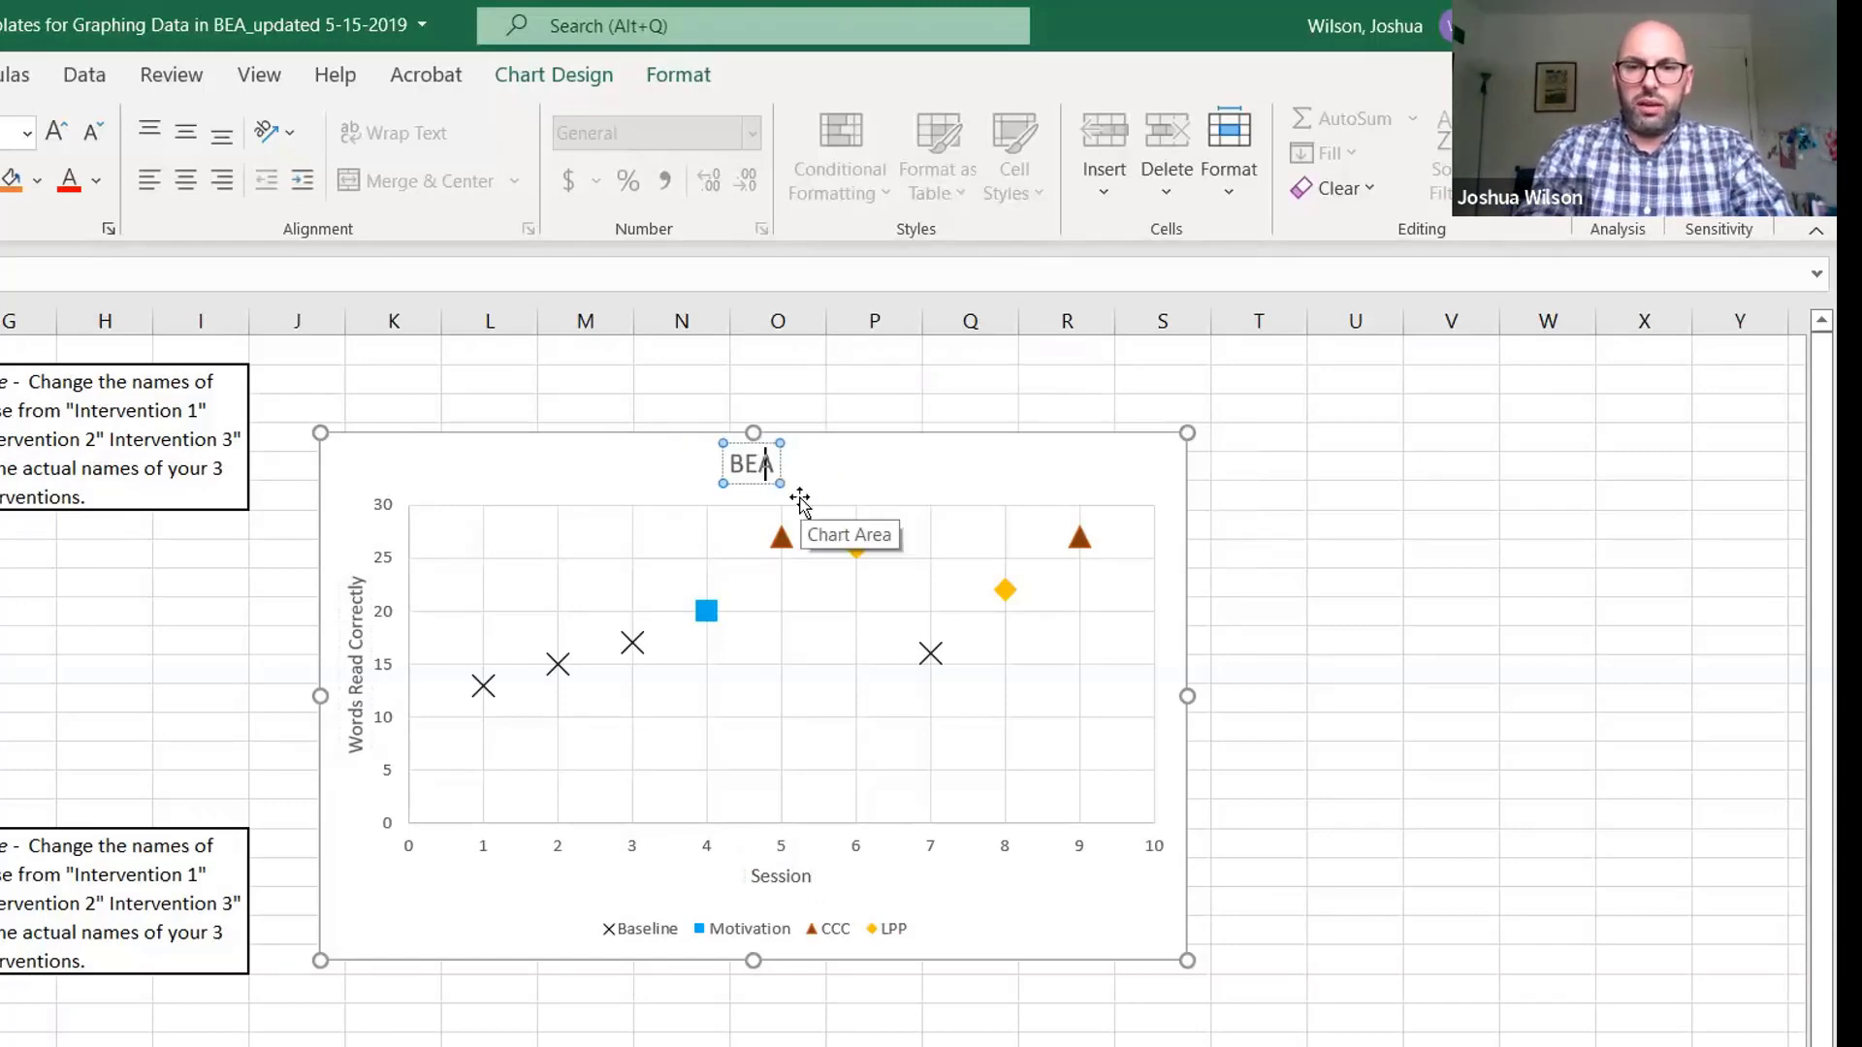
{"action": "type", "text": " for Oral Rea"}
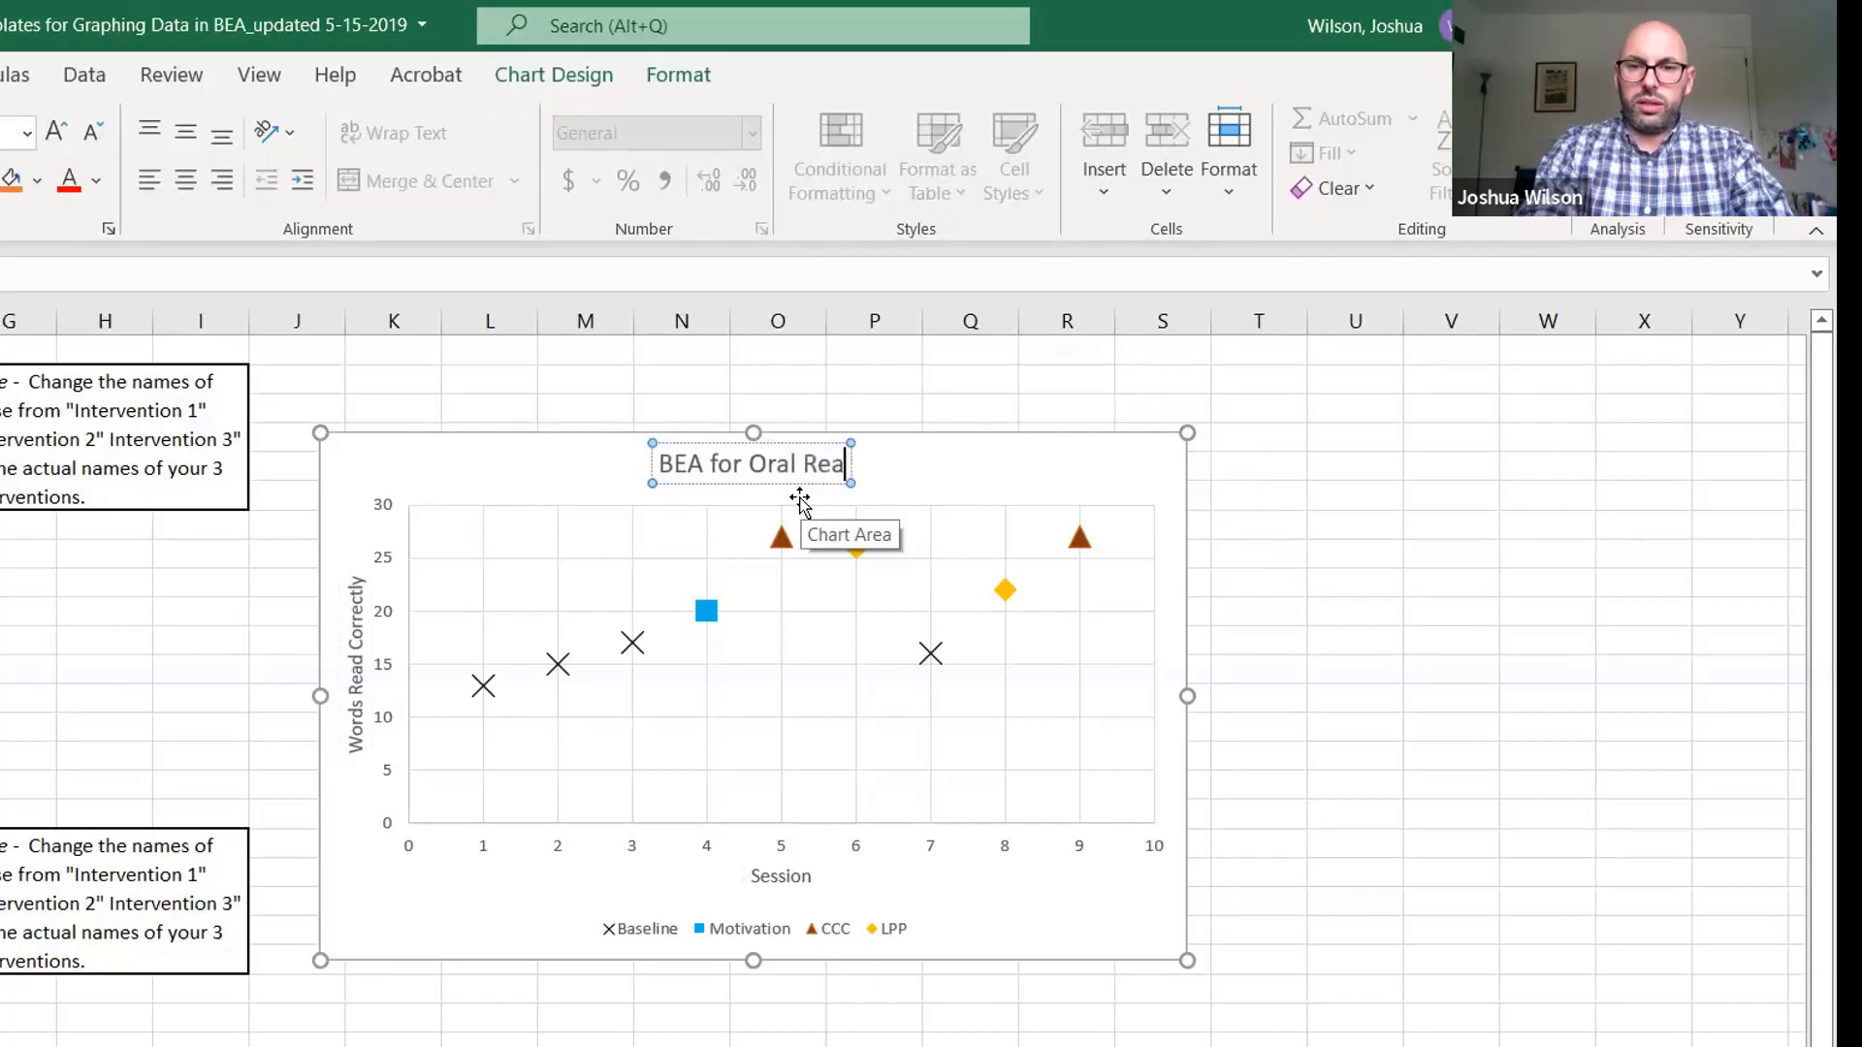
{"action": "type", "text": "ding Fluency"}
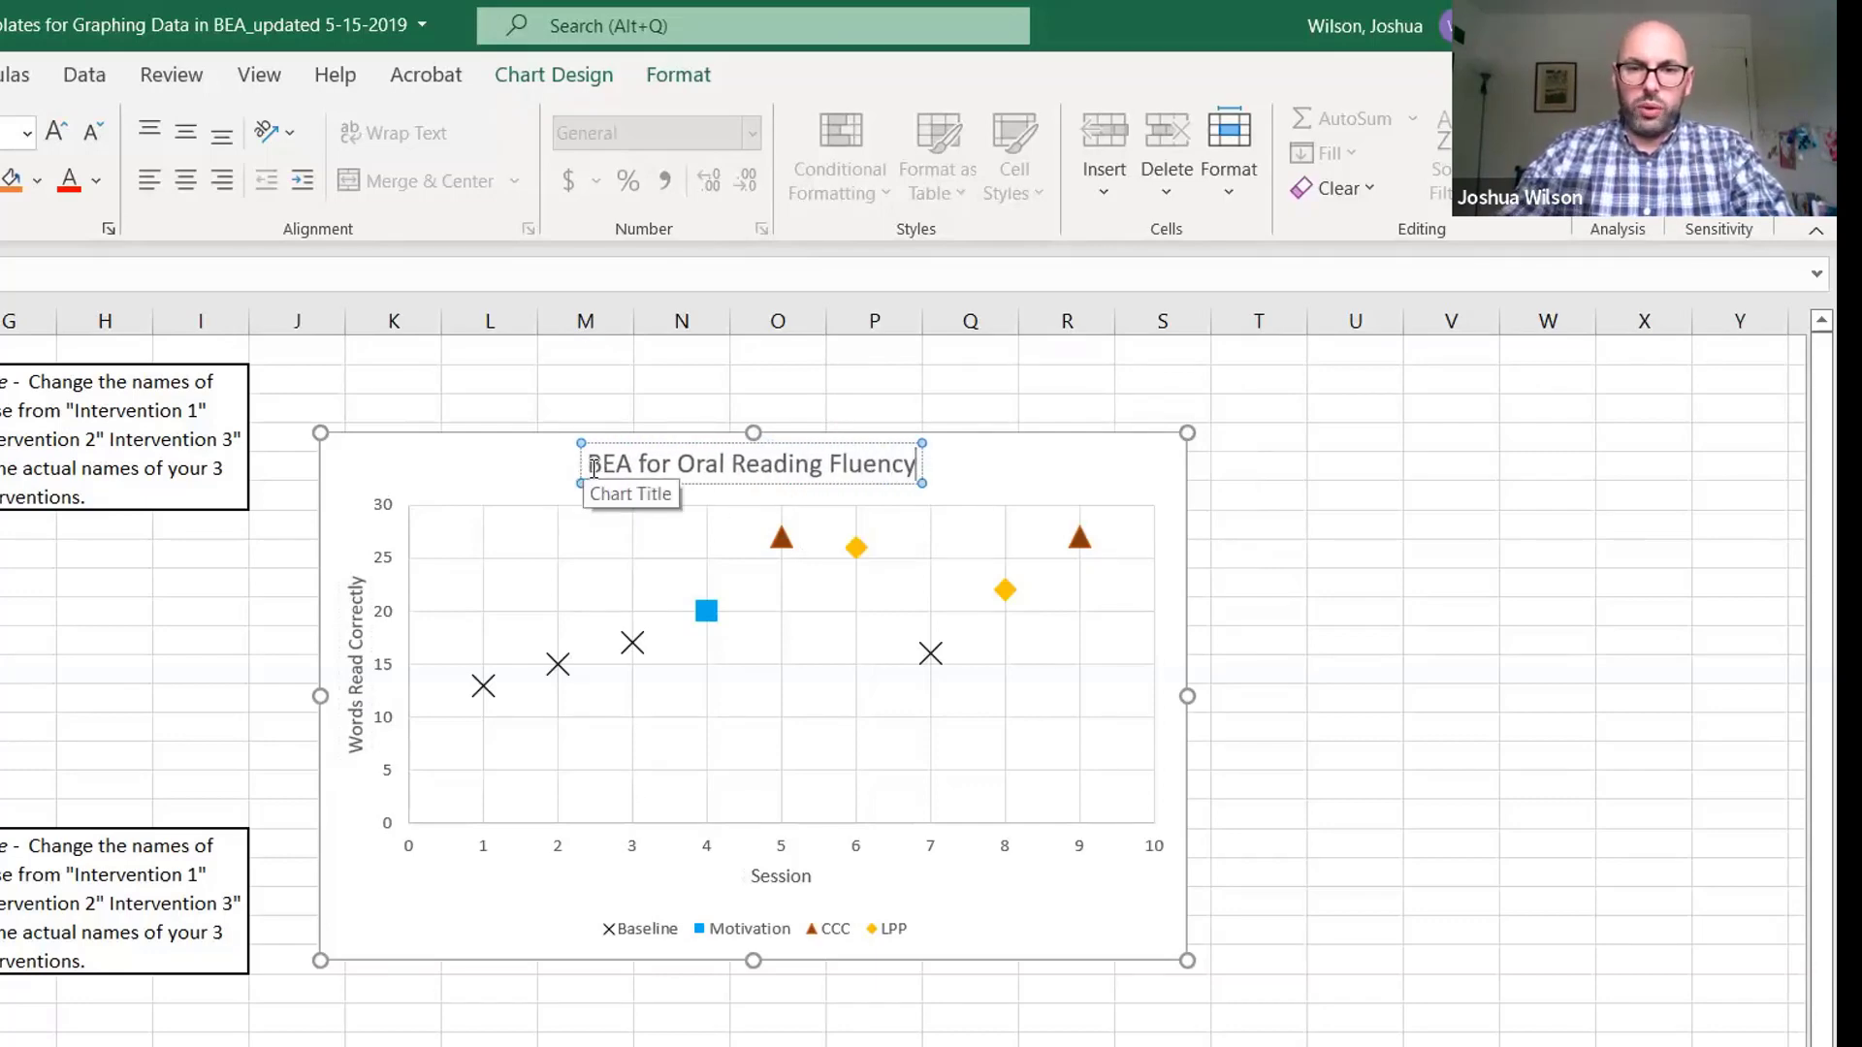
{"action": "type", "text": "JR's"}
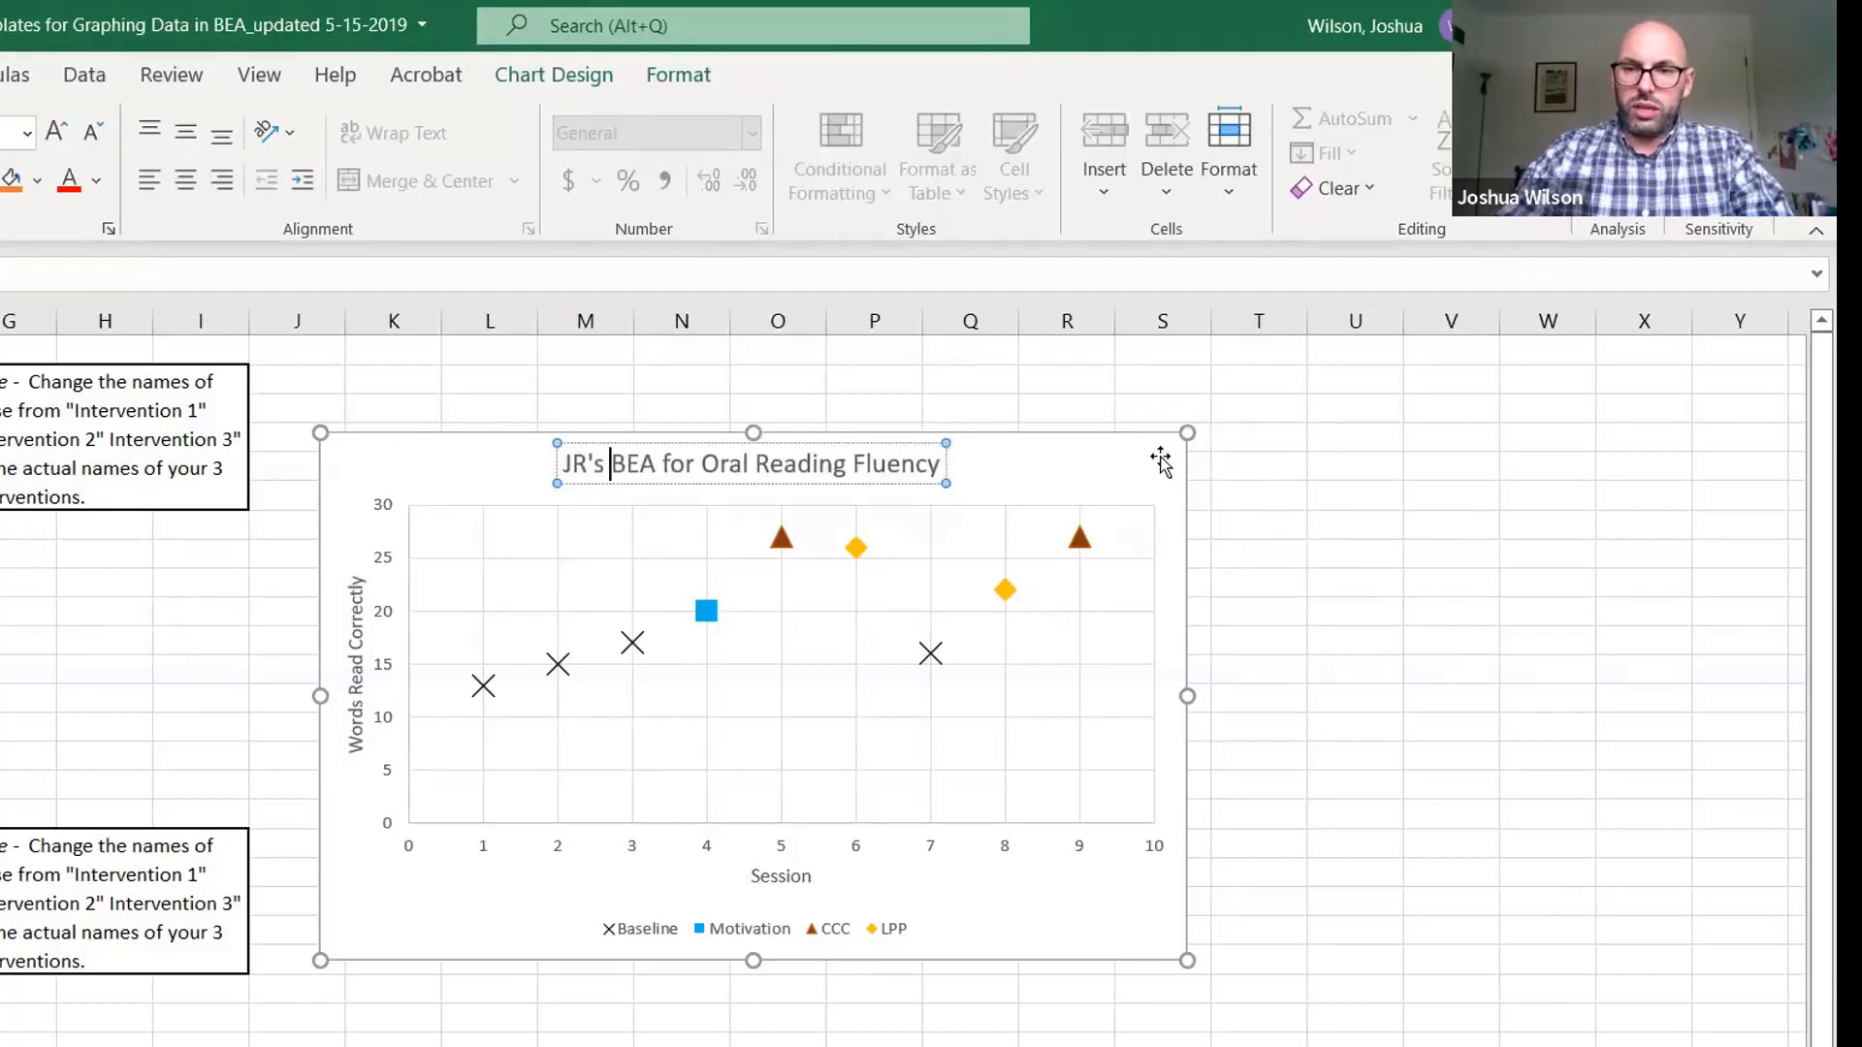
{"action": "left_click", "coordinate": [1088, 442]}
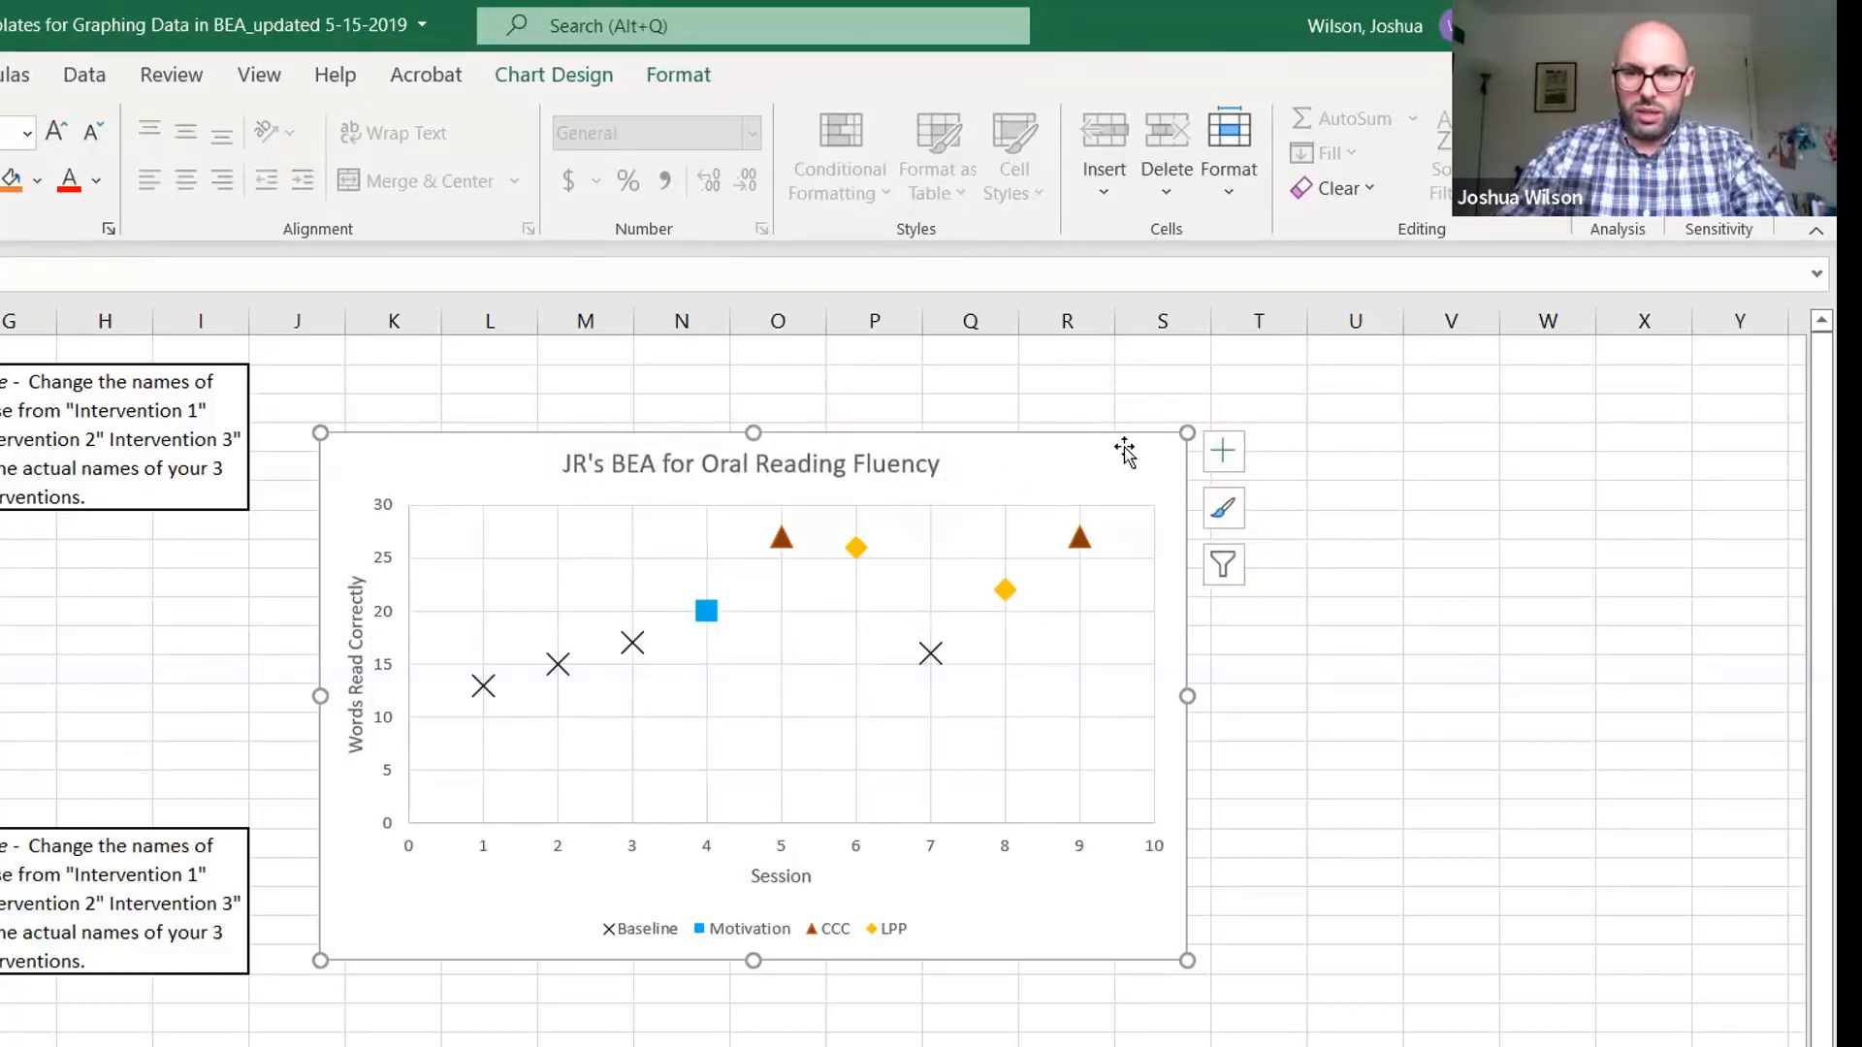
Try moving the legend from below the chart into the plot area, and undo the move
{"action": "left_click", "coordinate": [1220, 458]}
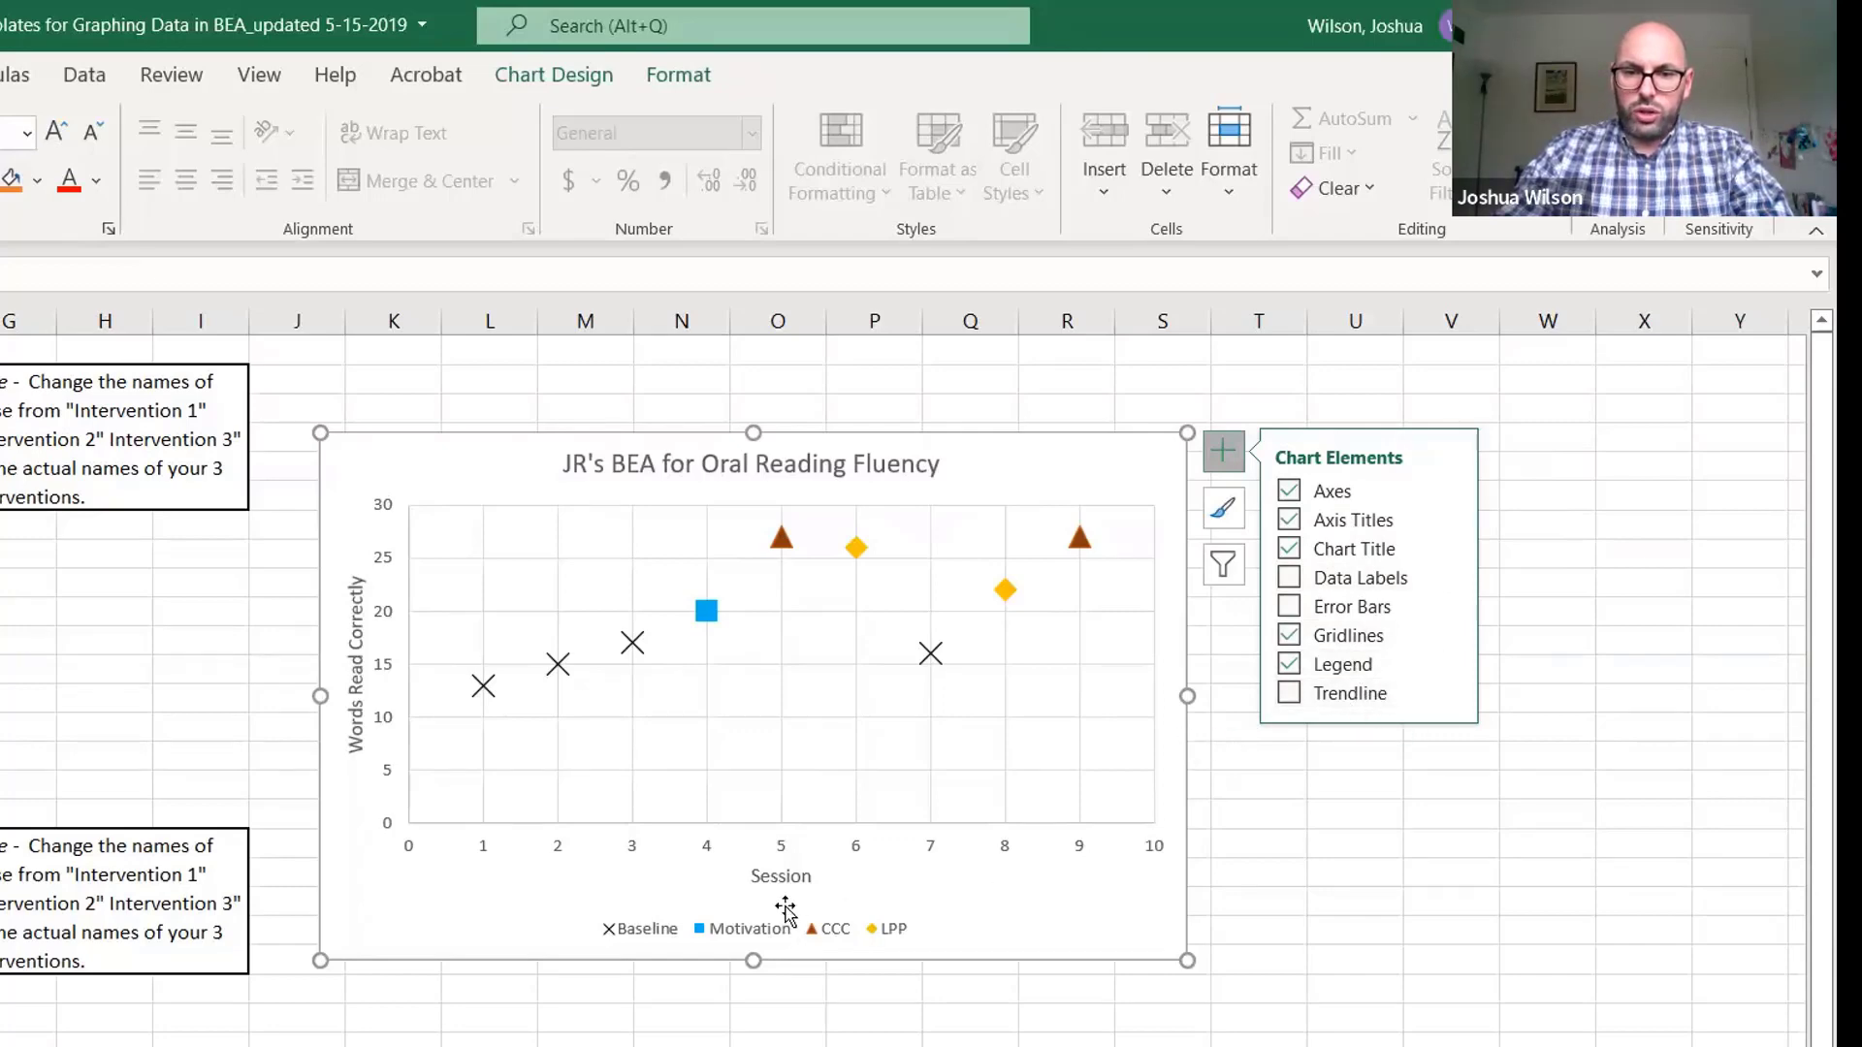
{"action": "left_click", "coordinate": [836, 926]}
{"action": "left_click_drag", "start_coordinate": [1015, 776], "coordinate": [1153, 658]}
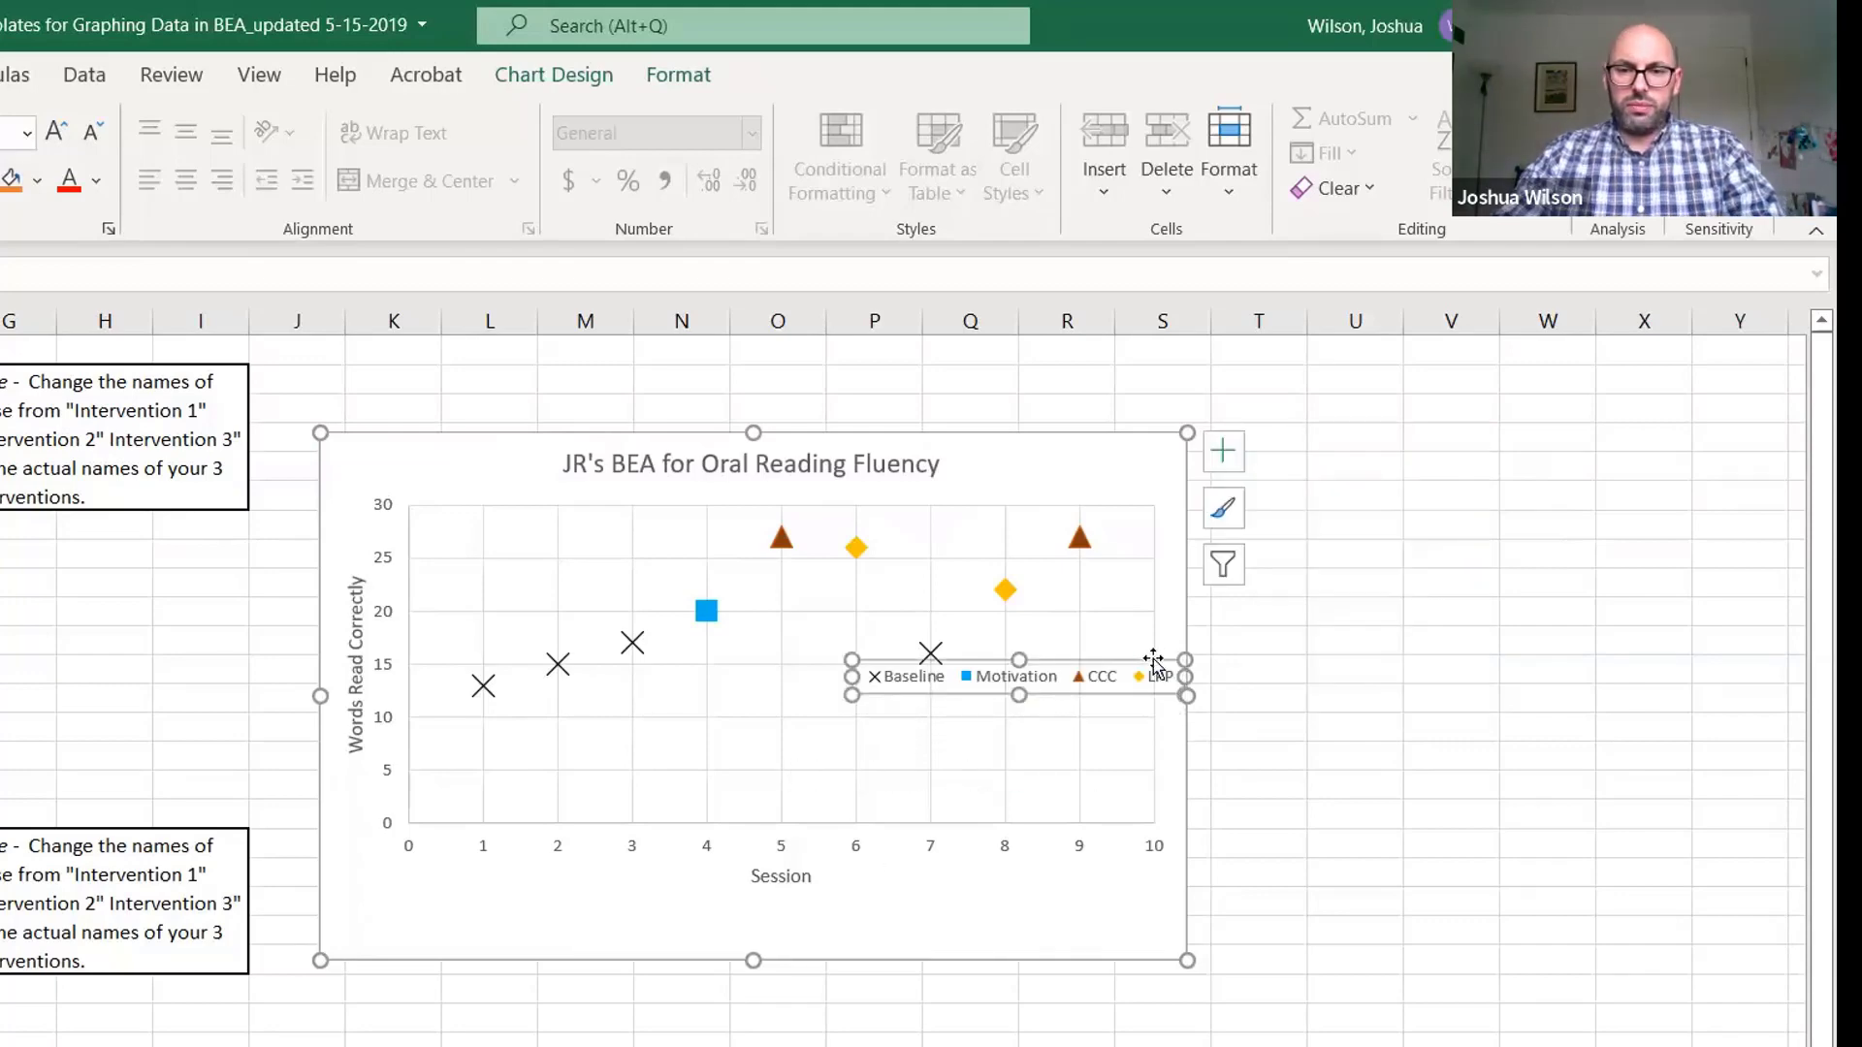
{"action": "key", "text": "ctrl+z"}
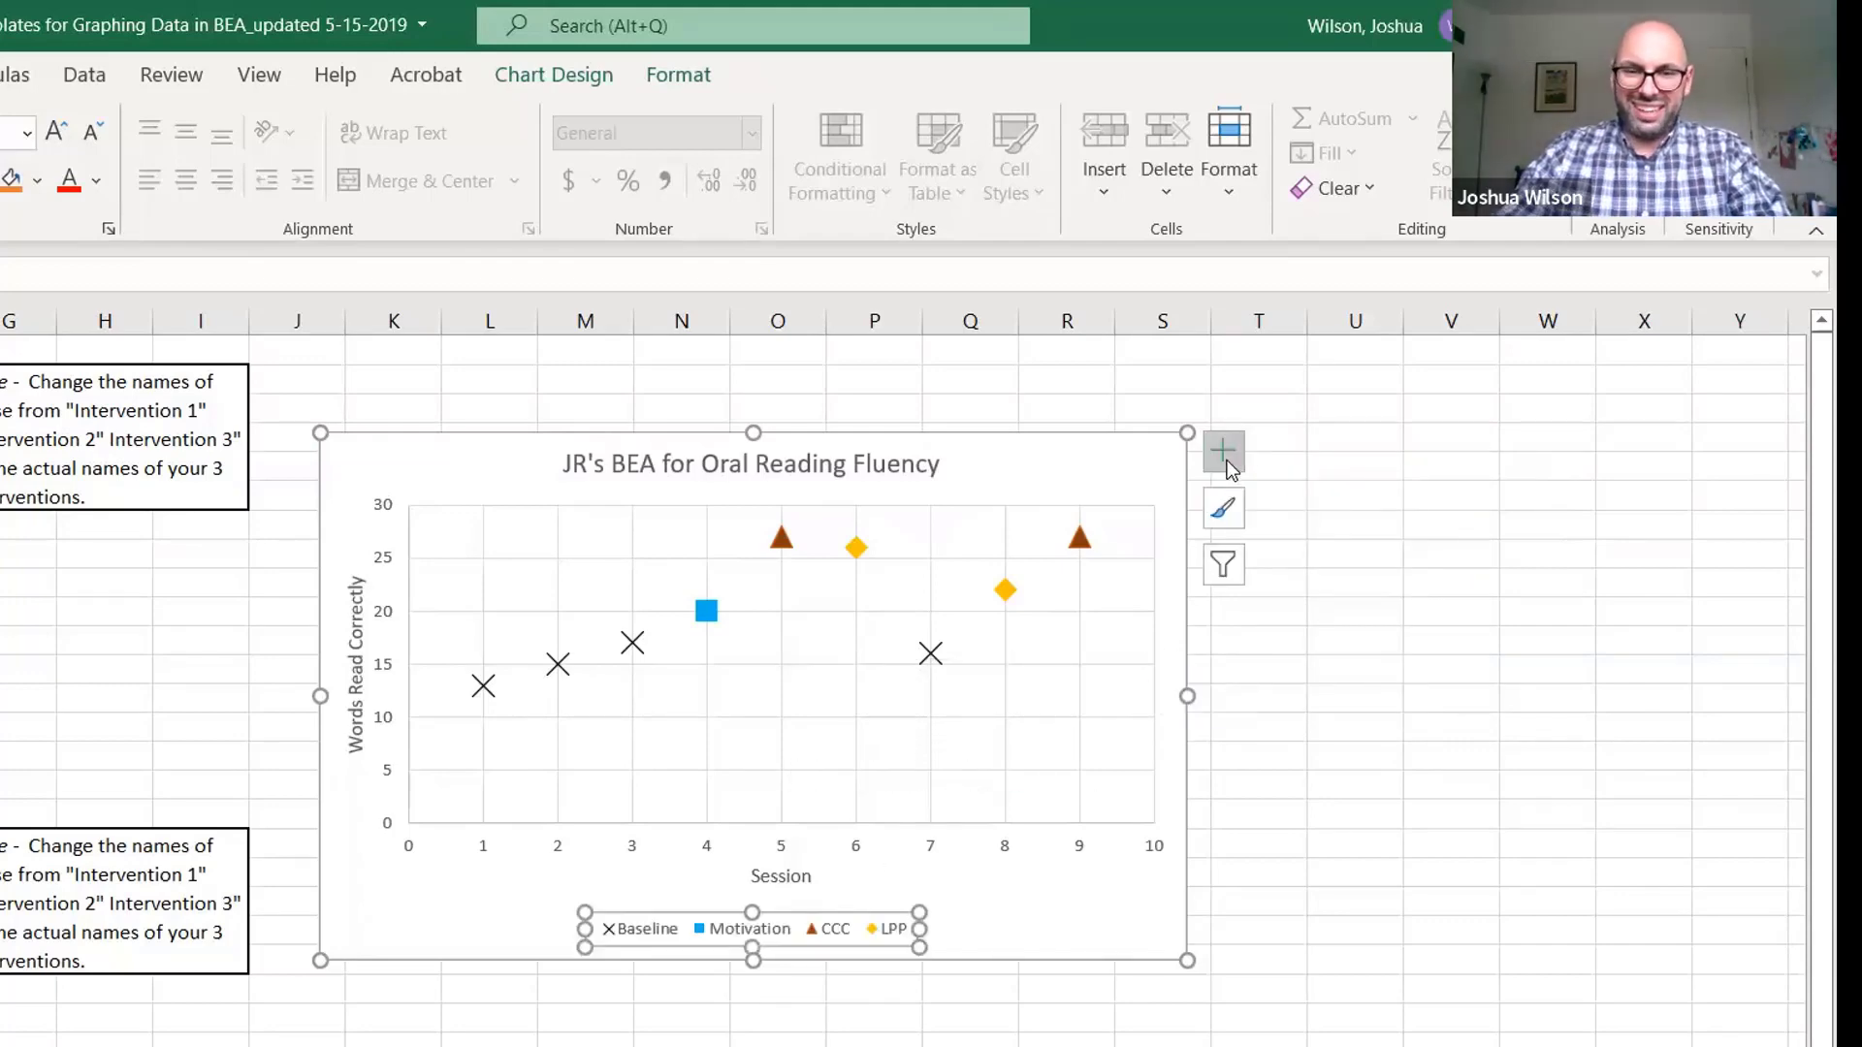
Draw a vertical phase line between sessions 3 and 4, spanning the full height of the plot area
{"action": "left_click", "coordinate": [1282, 662]}
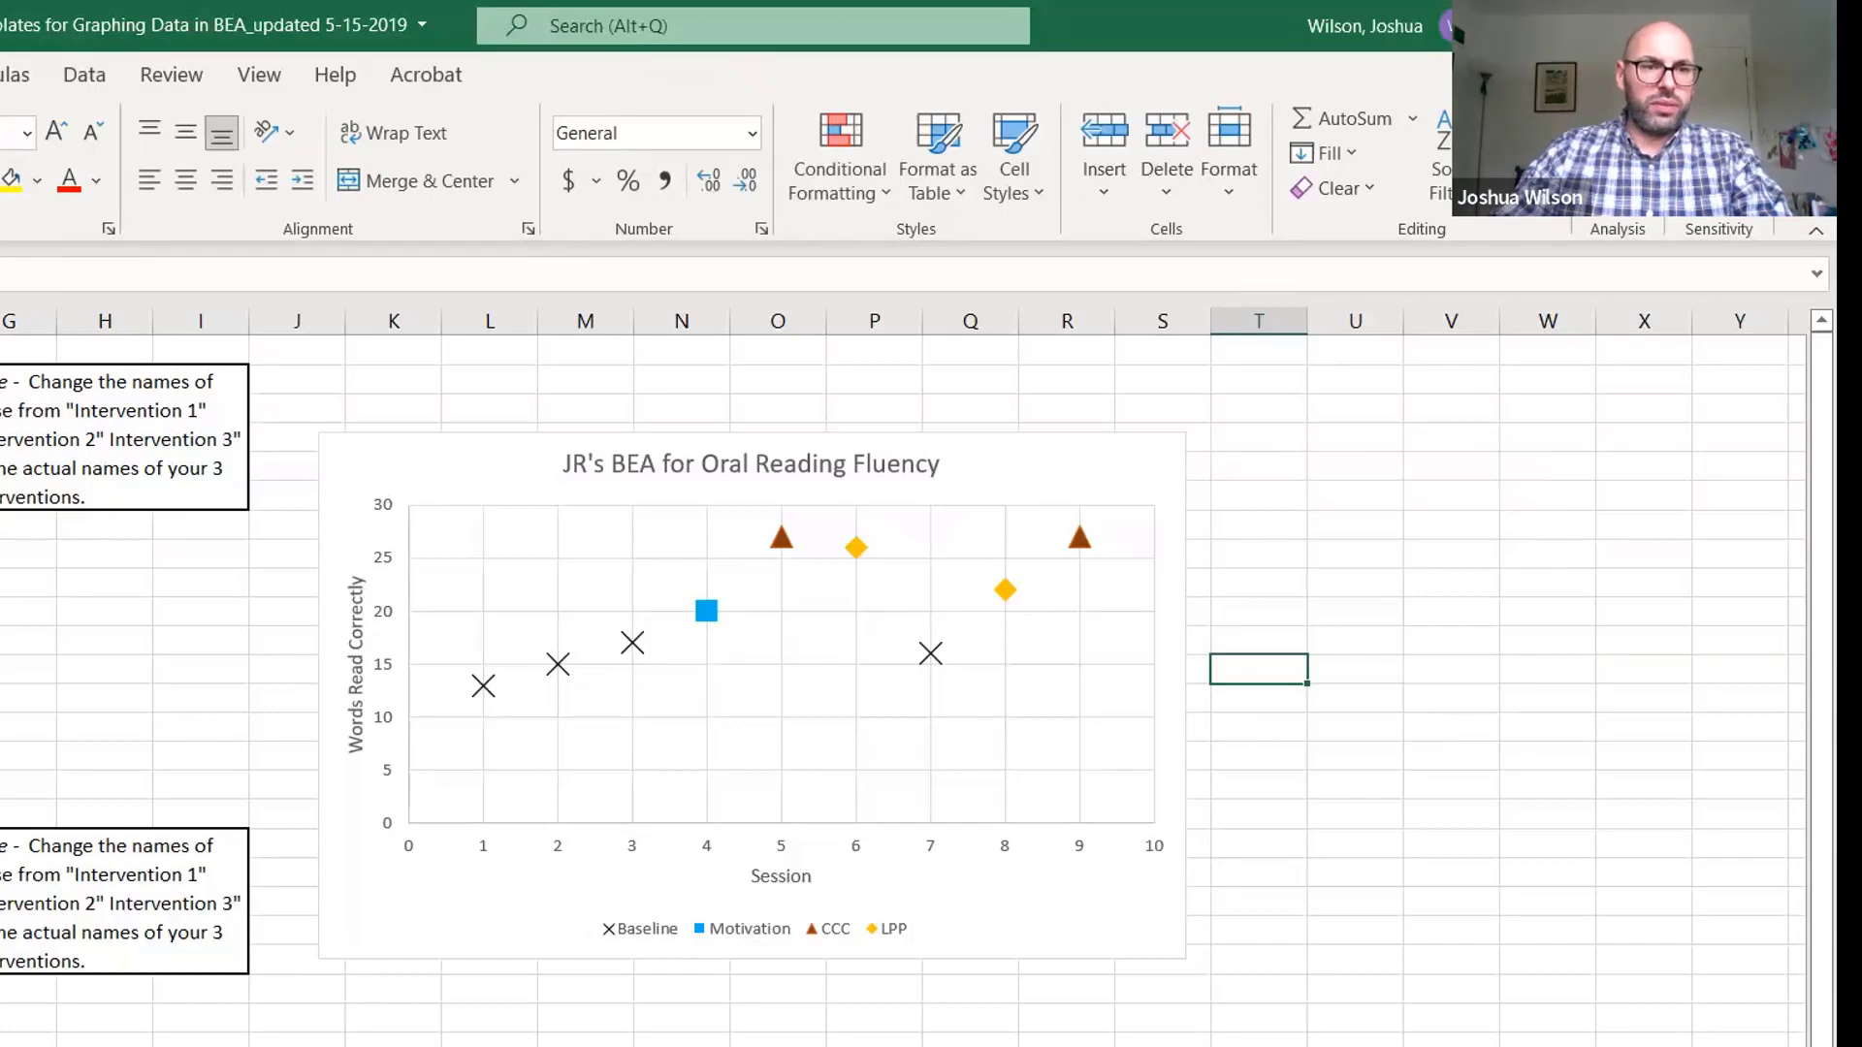
{"action": "key", "text": "alt+n"}
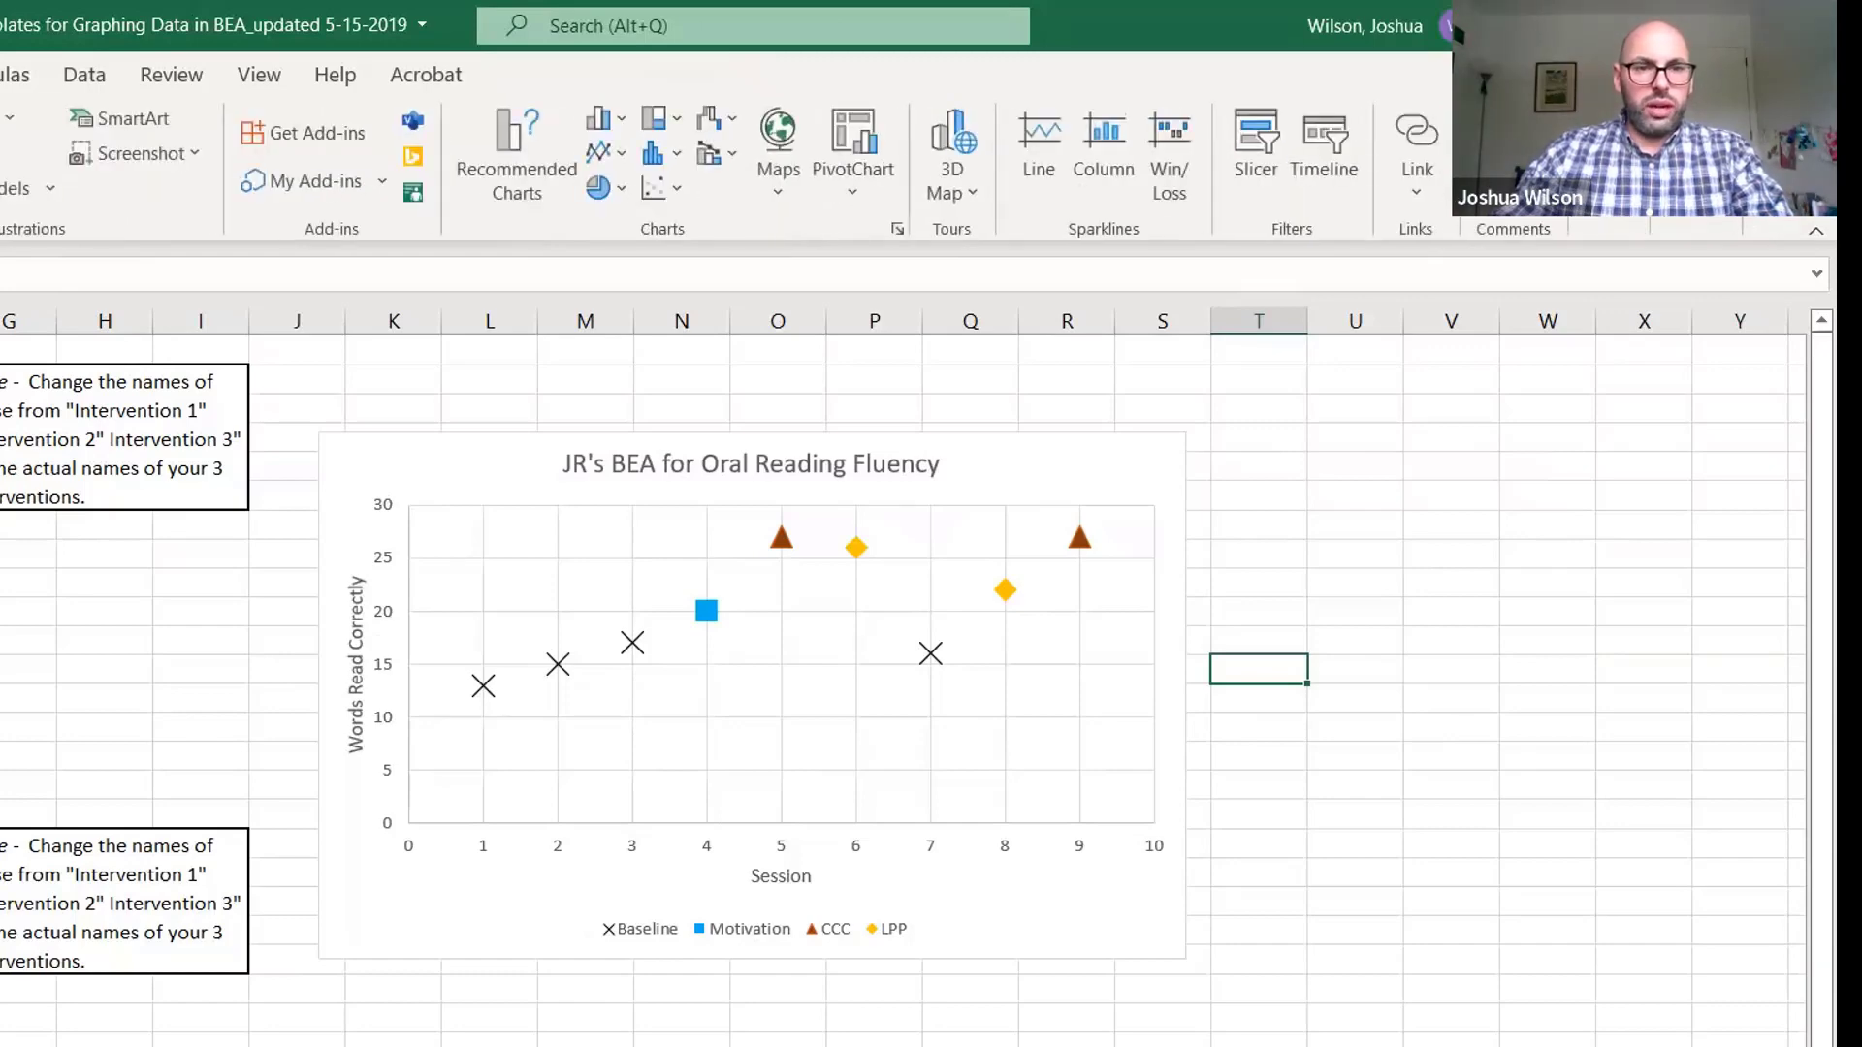
{"action": "left_click", "coordinate": [12, 117]}
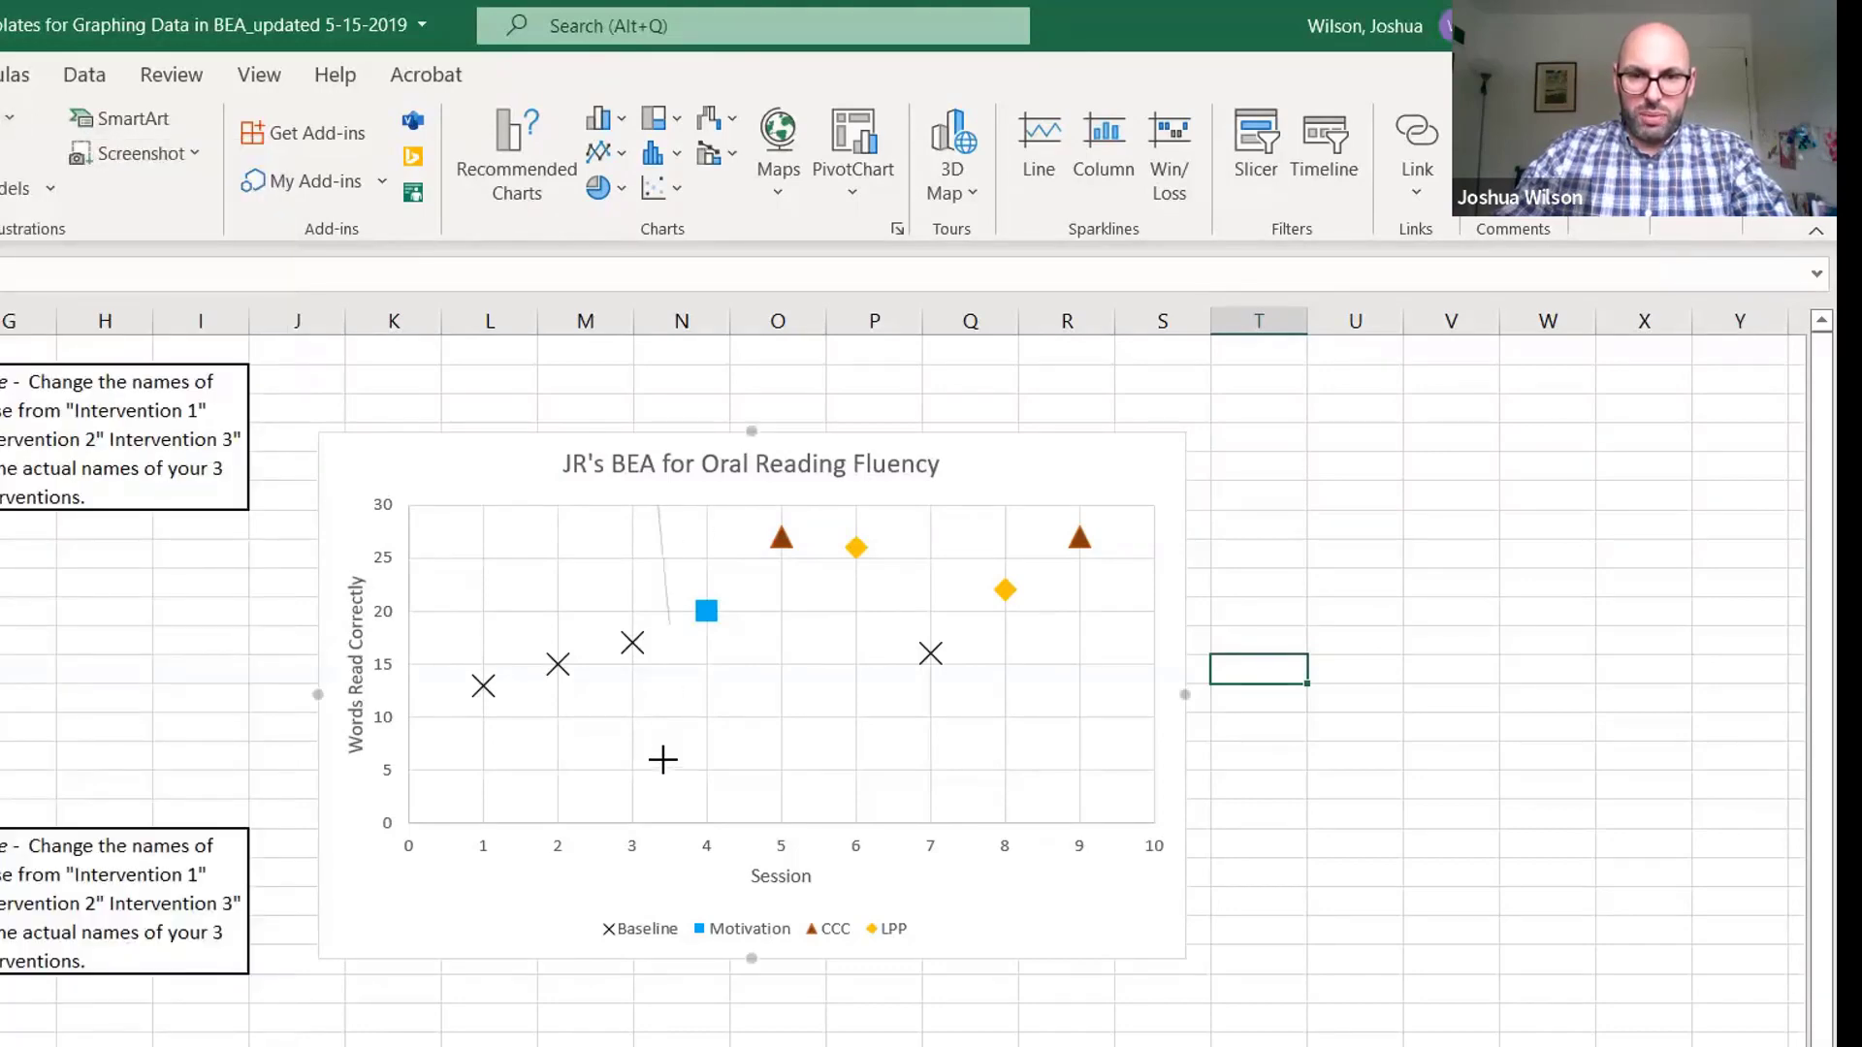
{"action": "left_click_drag", "start_coordinate": [658, 505], "coordinate": [659, 826]}
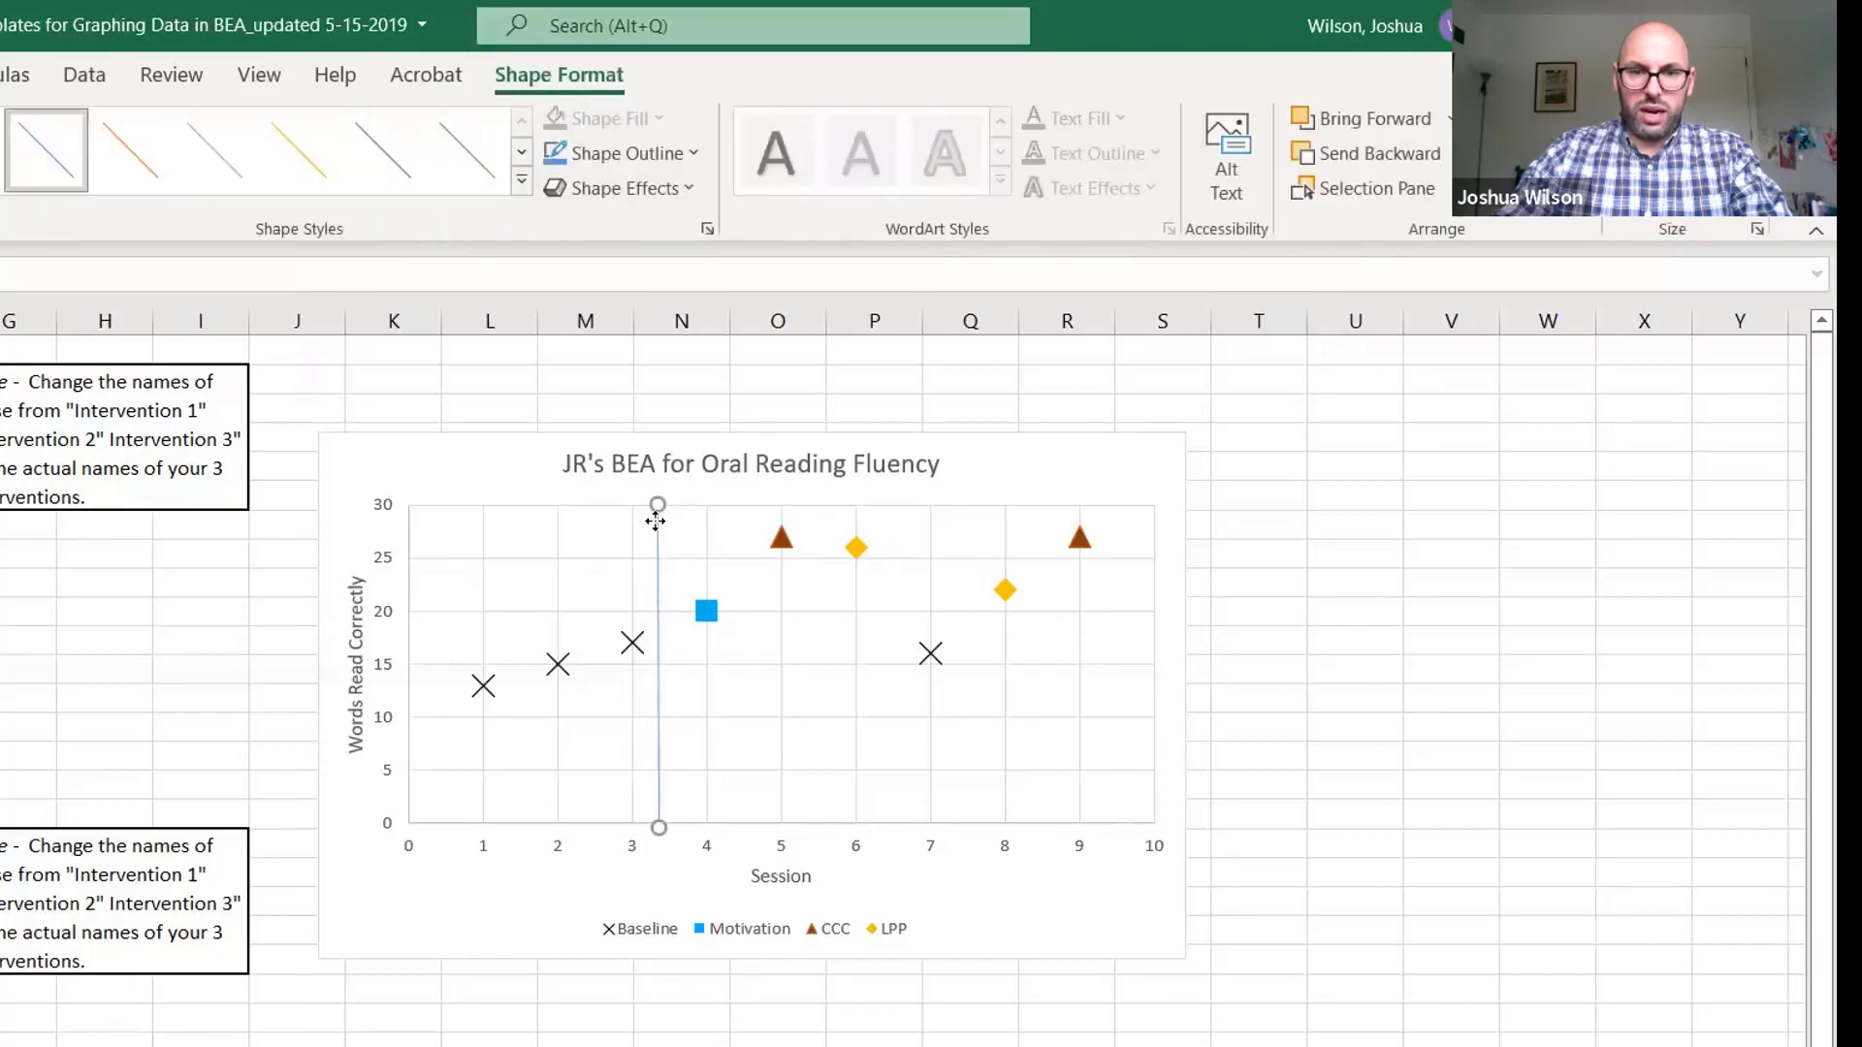
Format the phase line with a black 2¼ pt outline and adjust its upper end to straighten it
{"action": "right_click", "coordinate": [656, 526]}
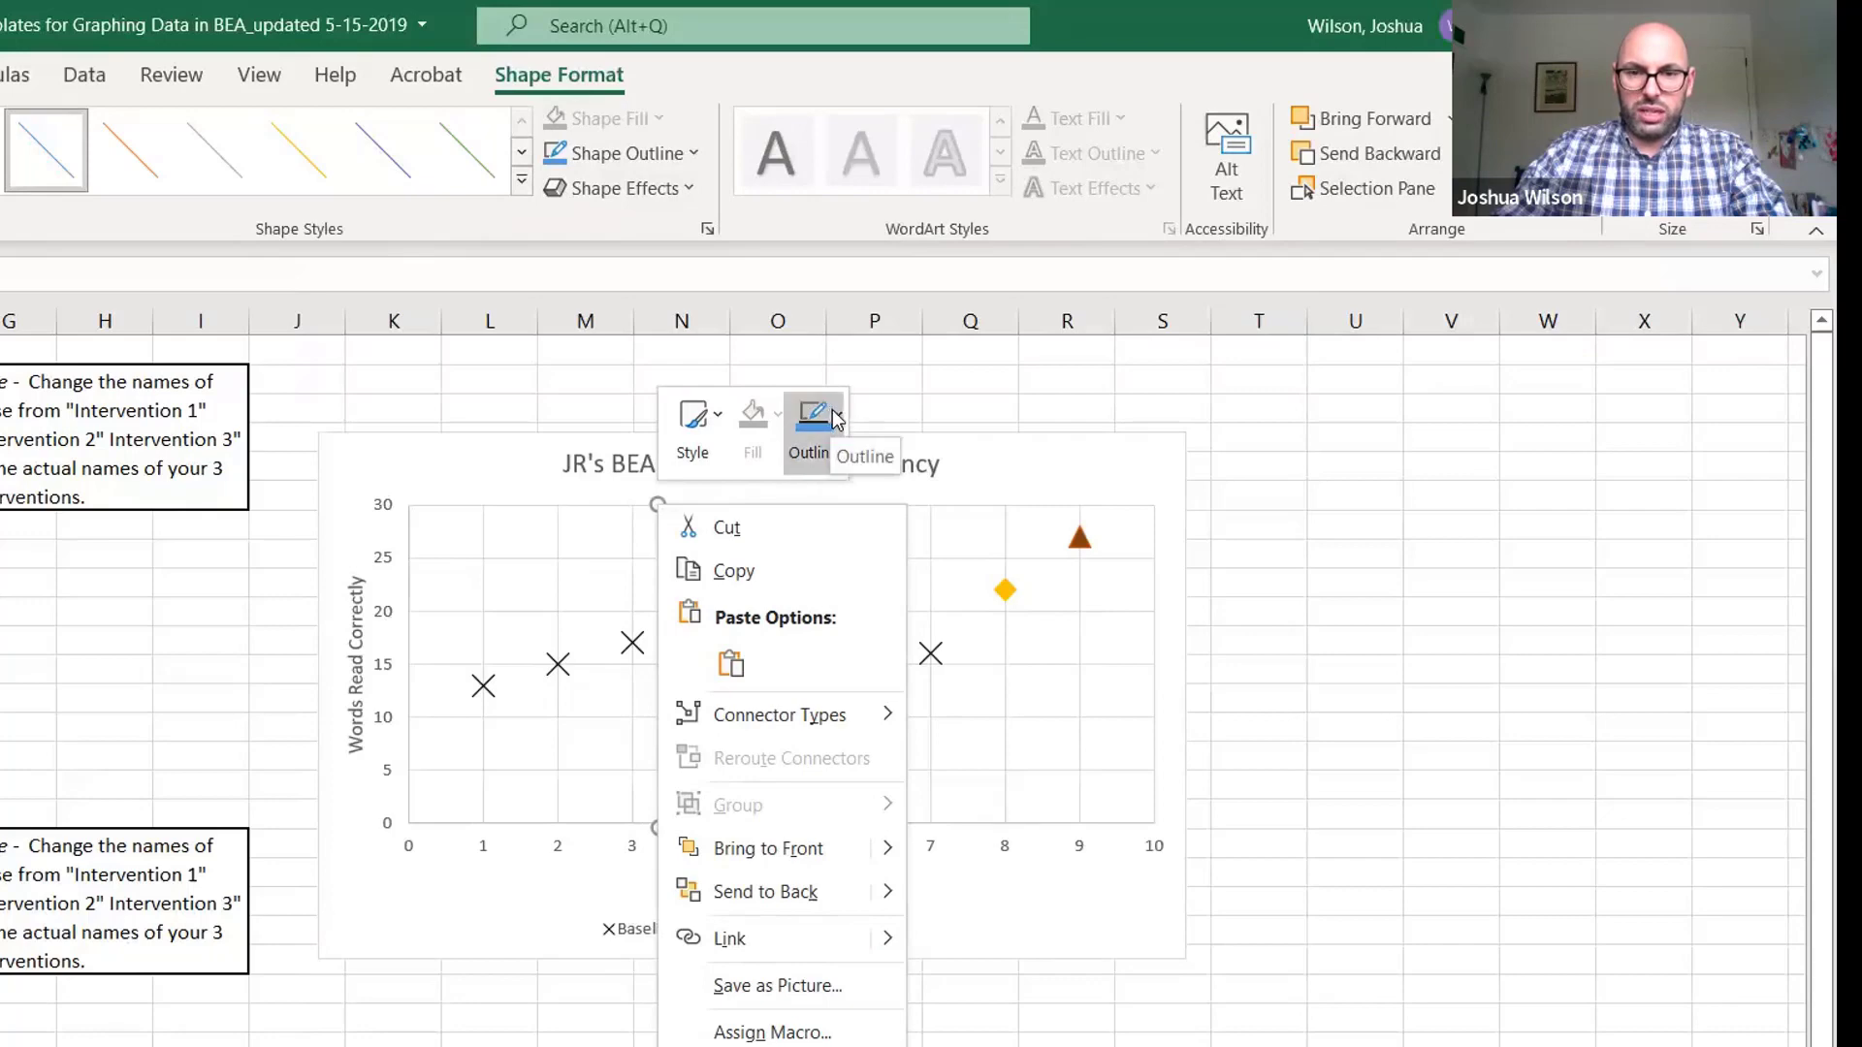
{"action": "left_click", "coordinate": [814, 432]}
{"action": "left_click", "coordinate": [816, 499]}
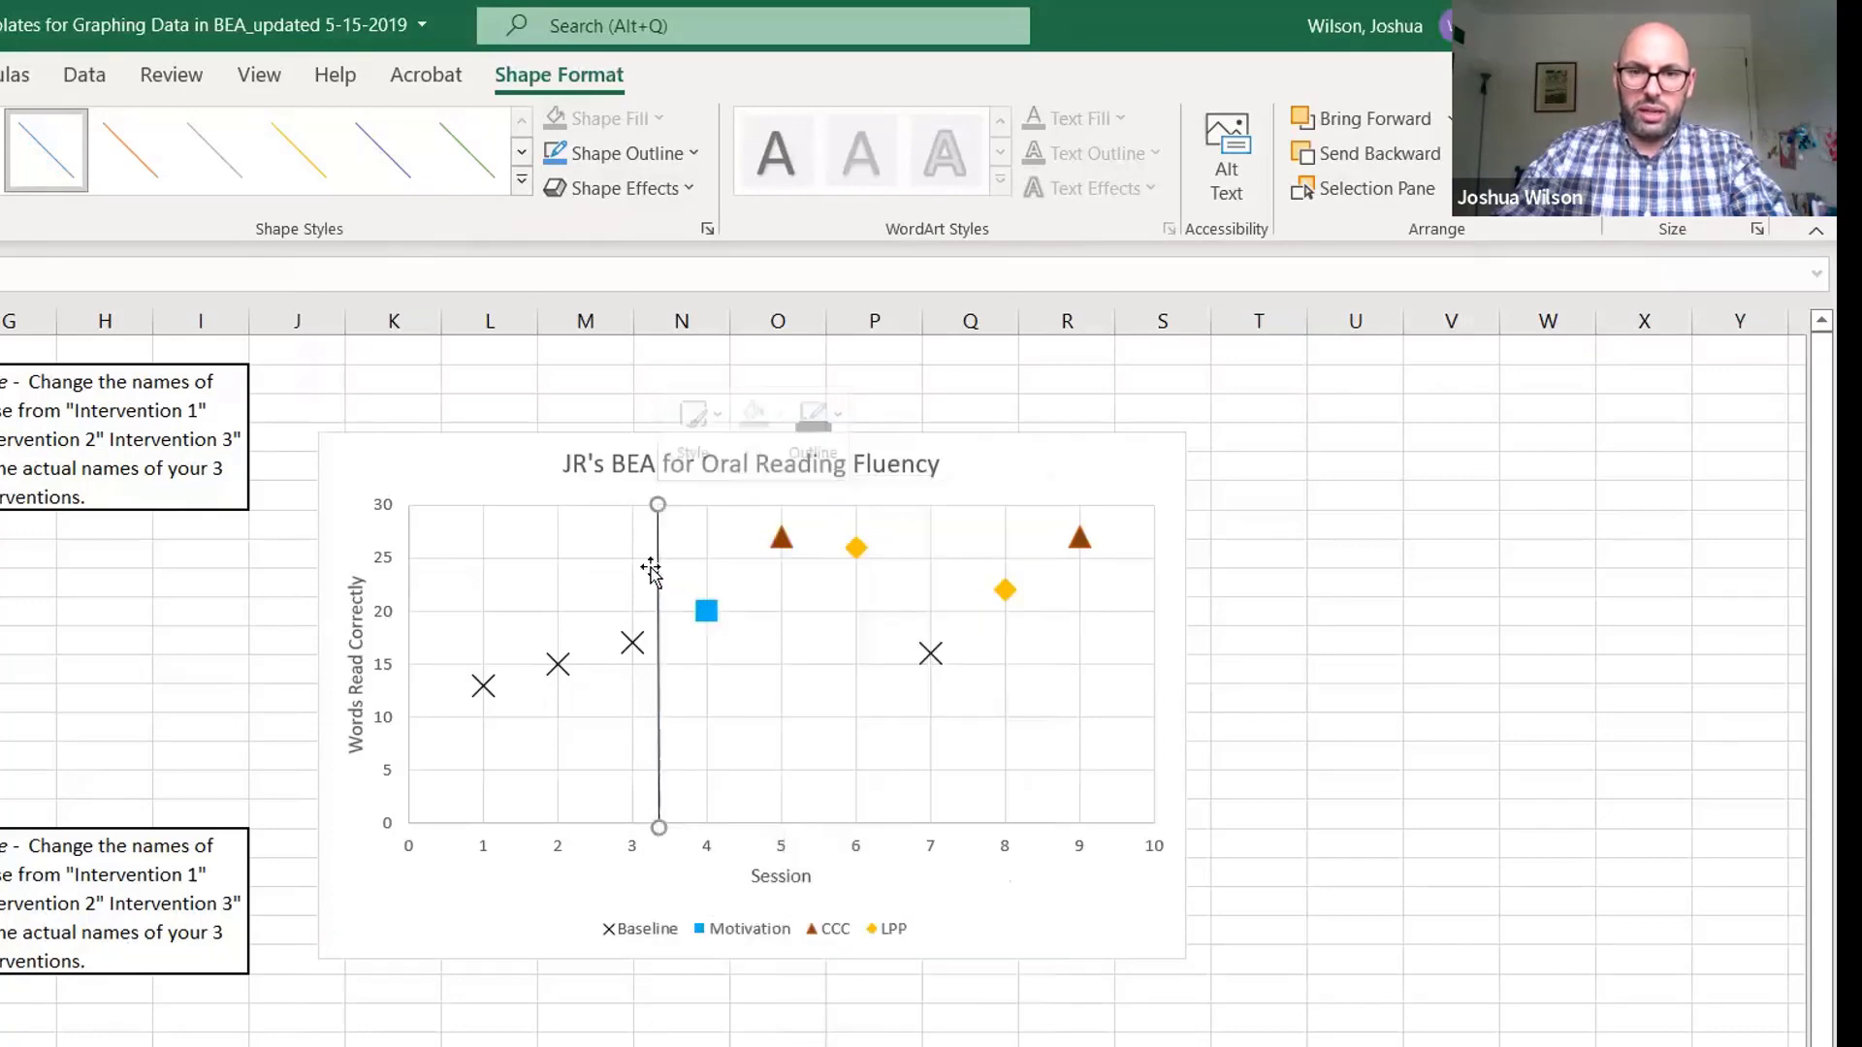
{"action": "right_click", "coordinate": [659, 582]}
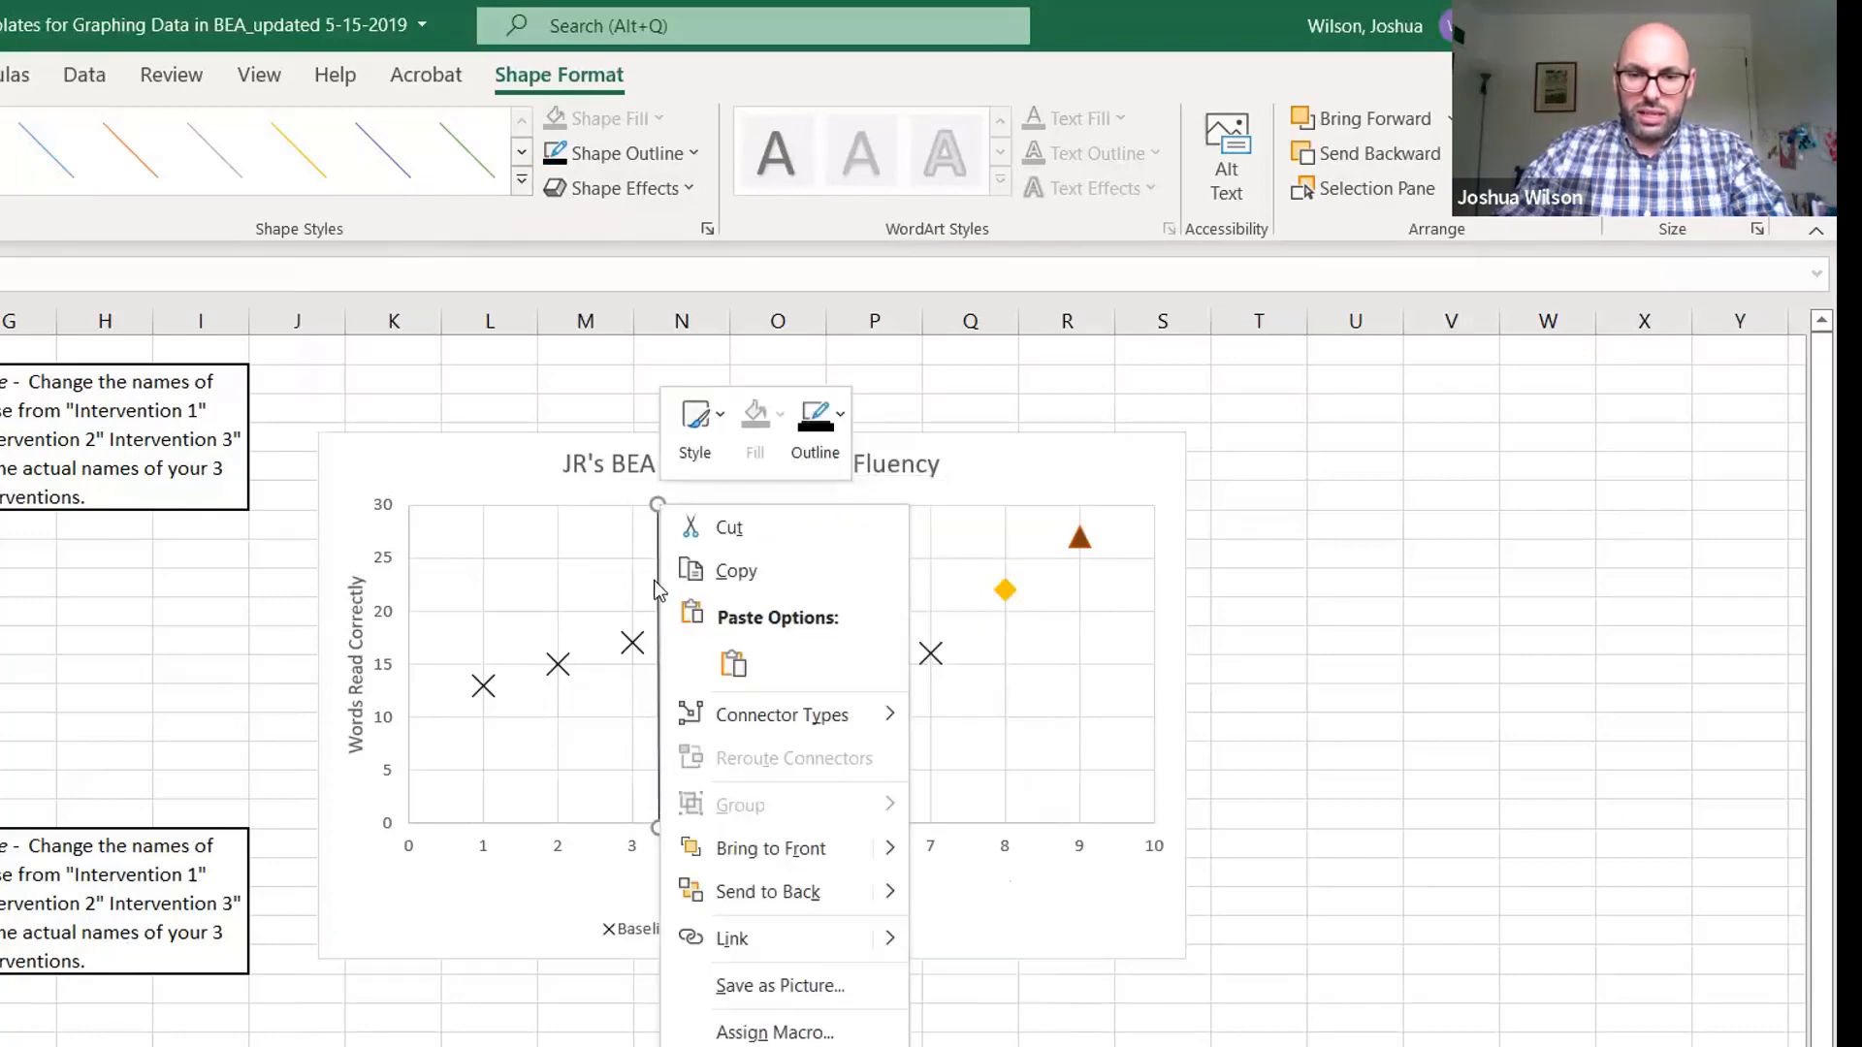
{"action": "left_click", "coordinate": [681, 173]}
{"action": "left_click", "coordinate": [685, 157]}
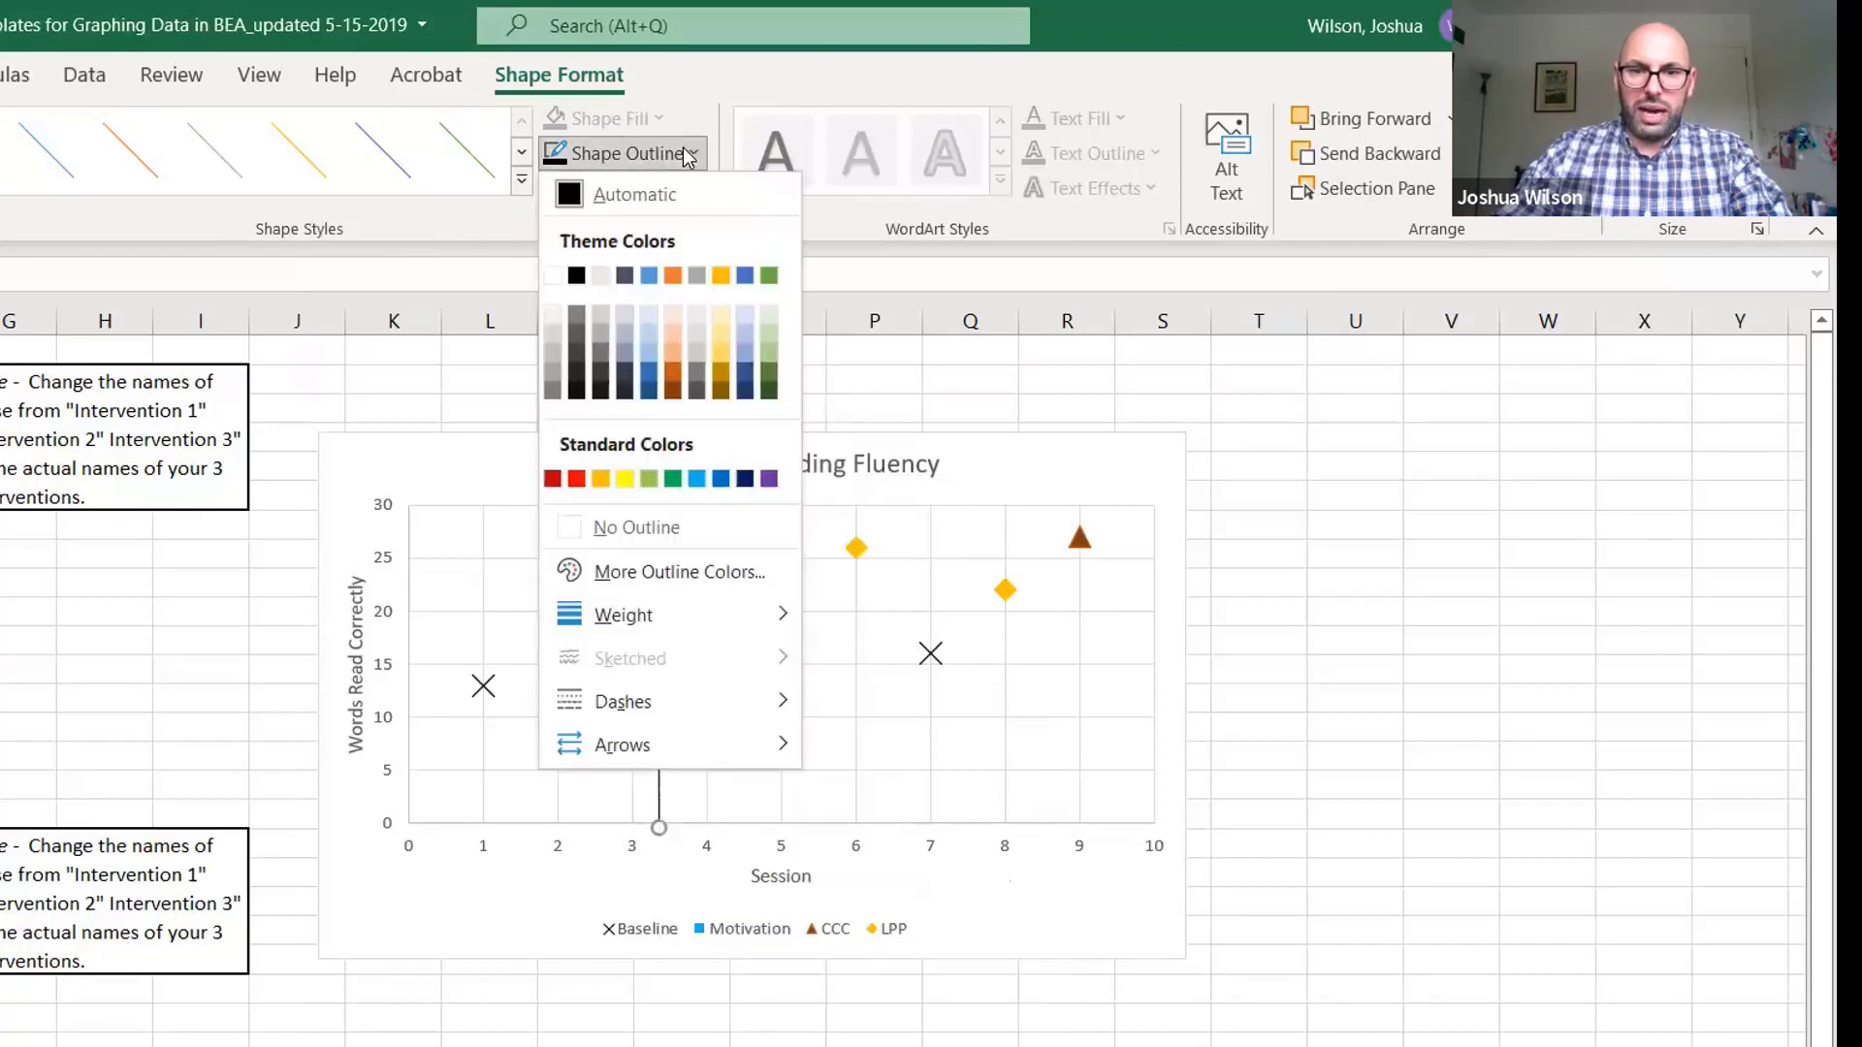
{"action": "mouse_move", "coordinate": [755, 616]}
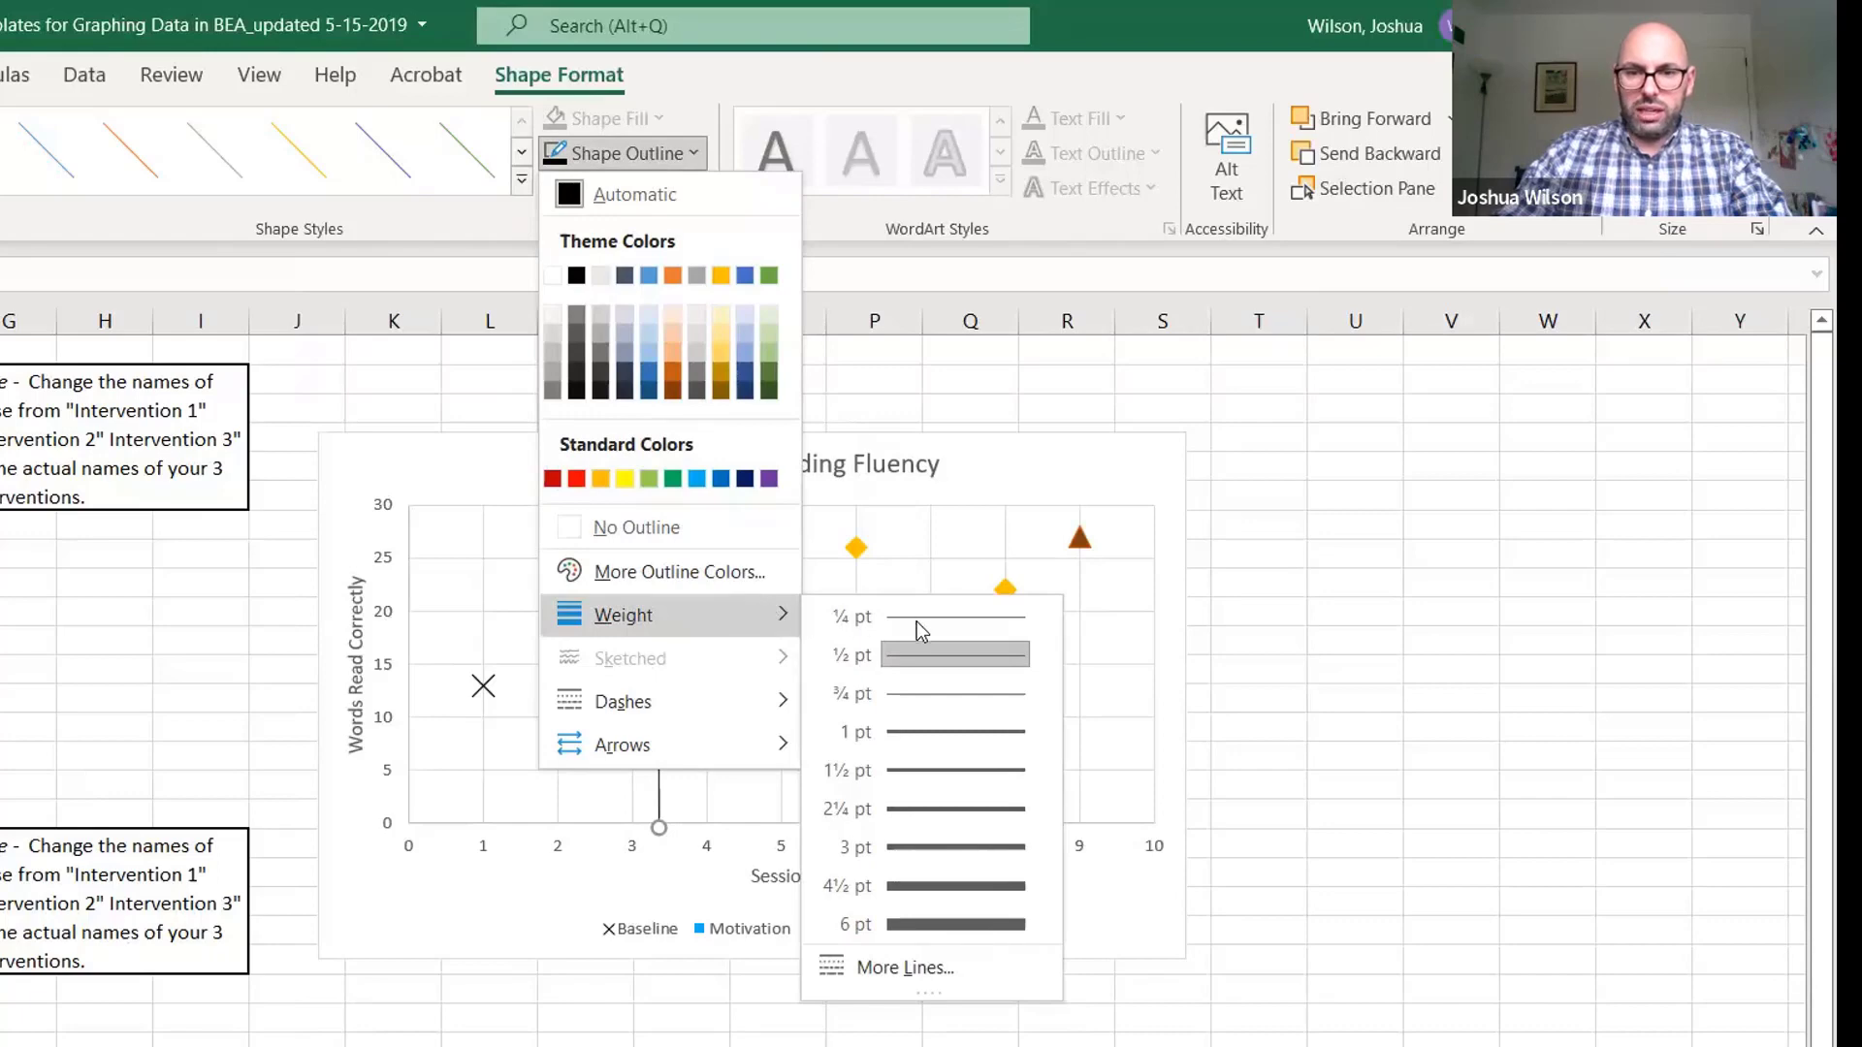
{"action": "left_click", "coordinate": [946, 806]}
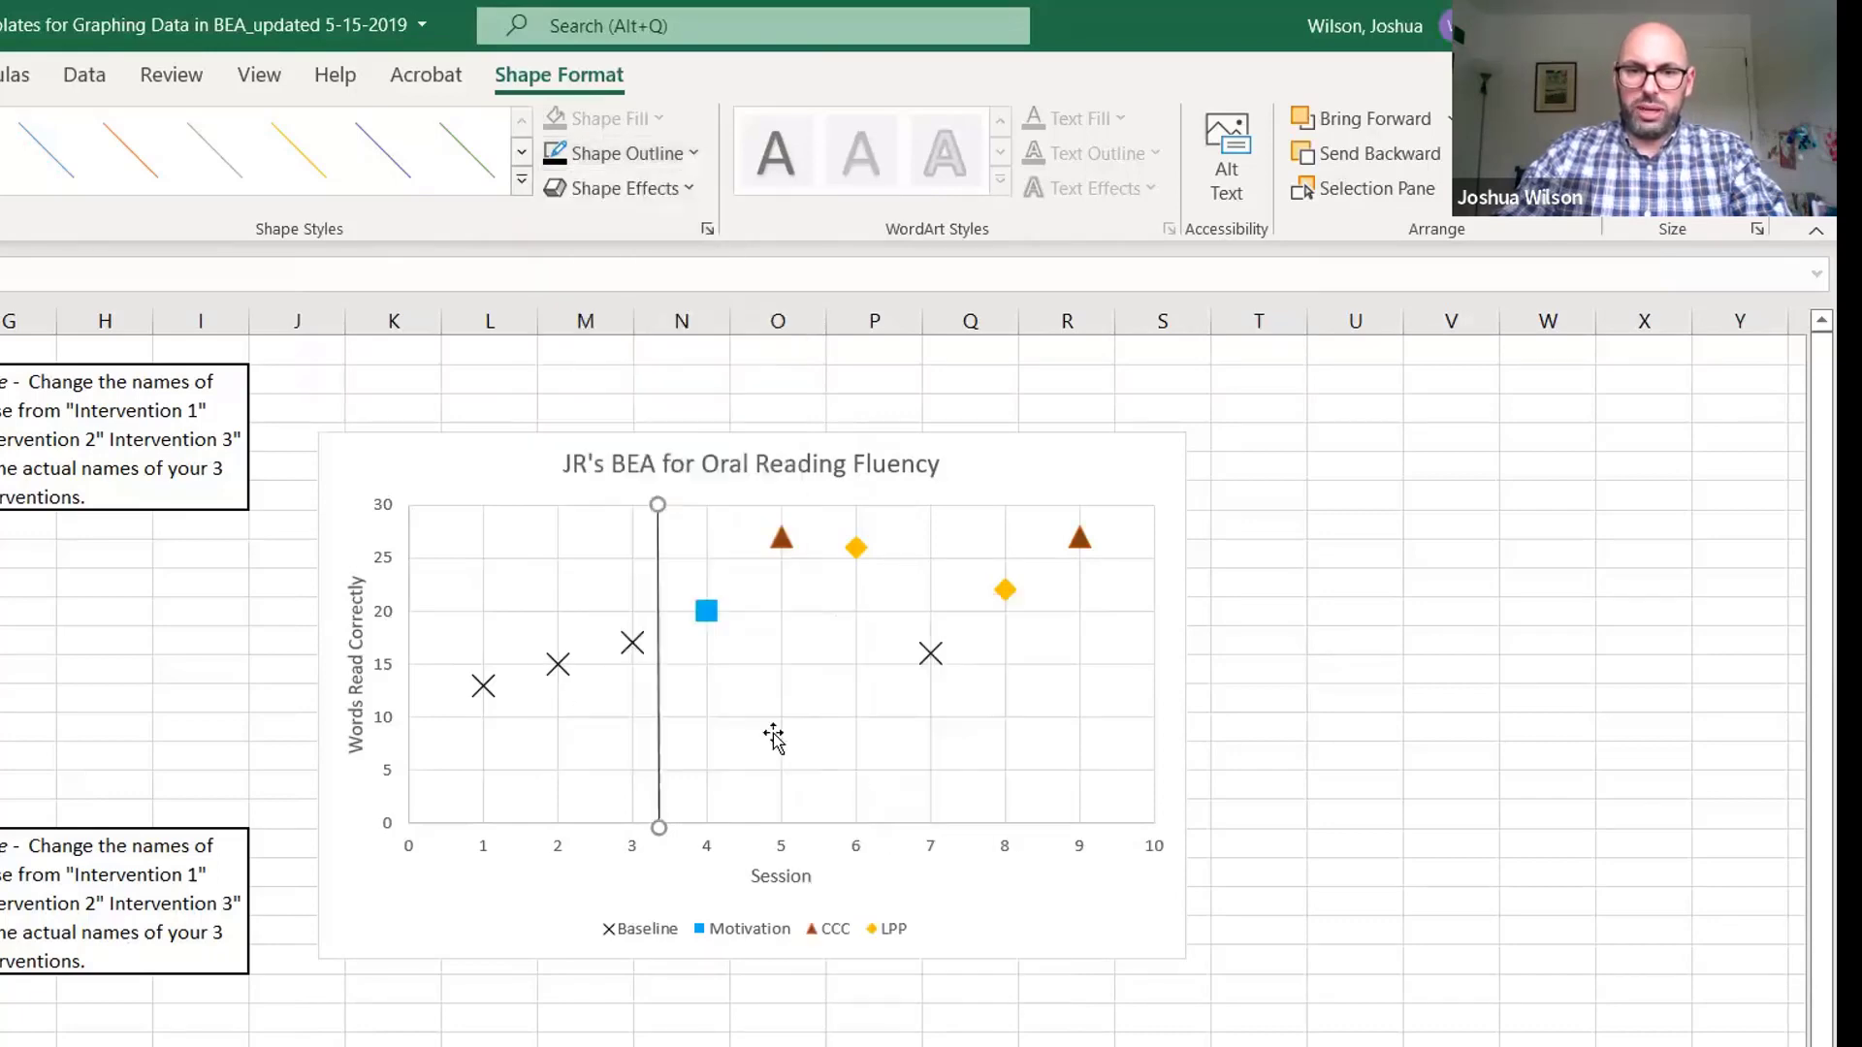
{"action": "left_click", "coordinate": [660, 504]}
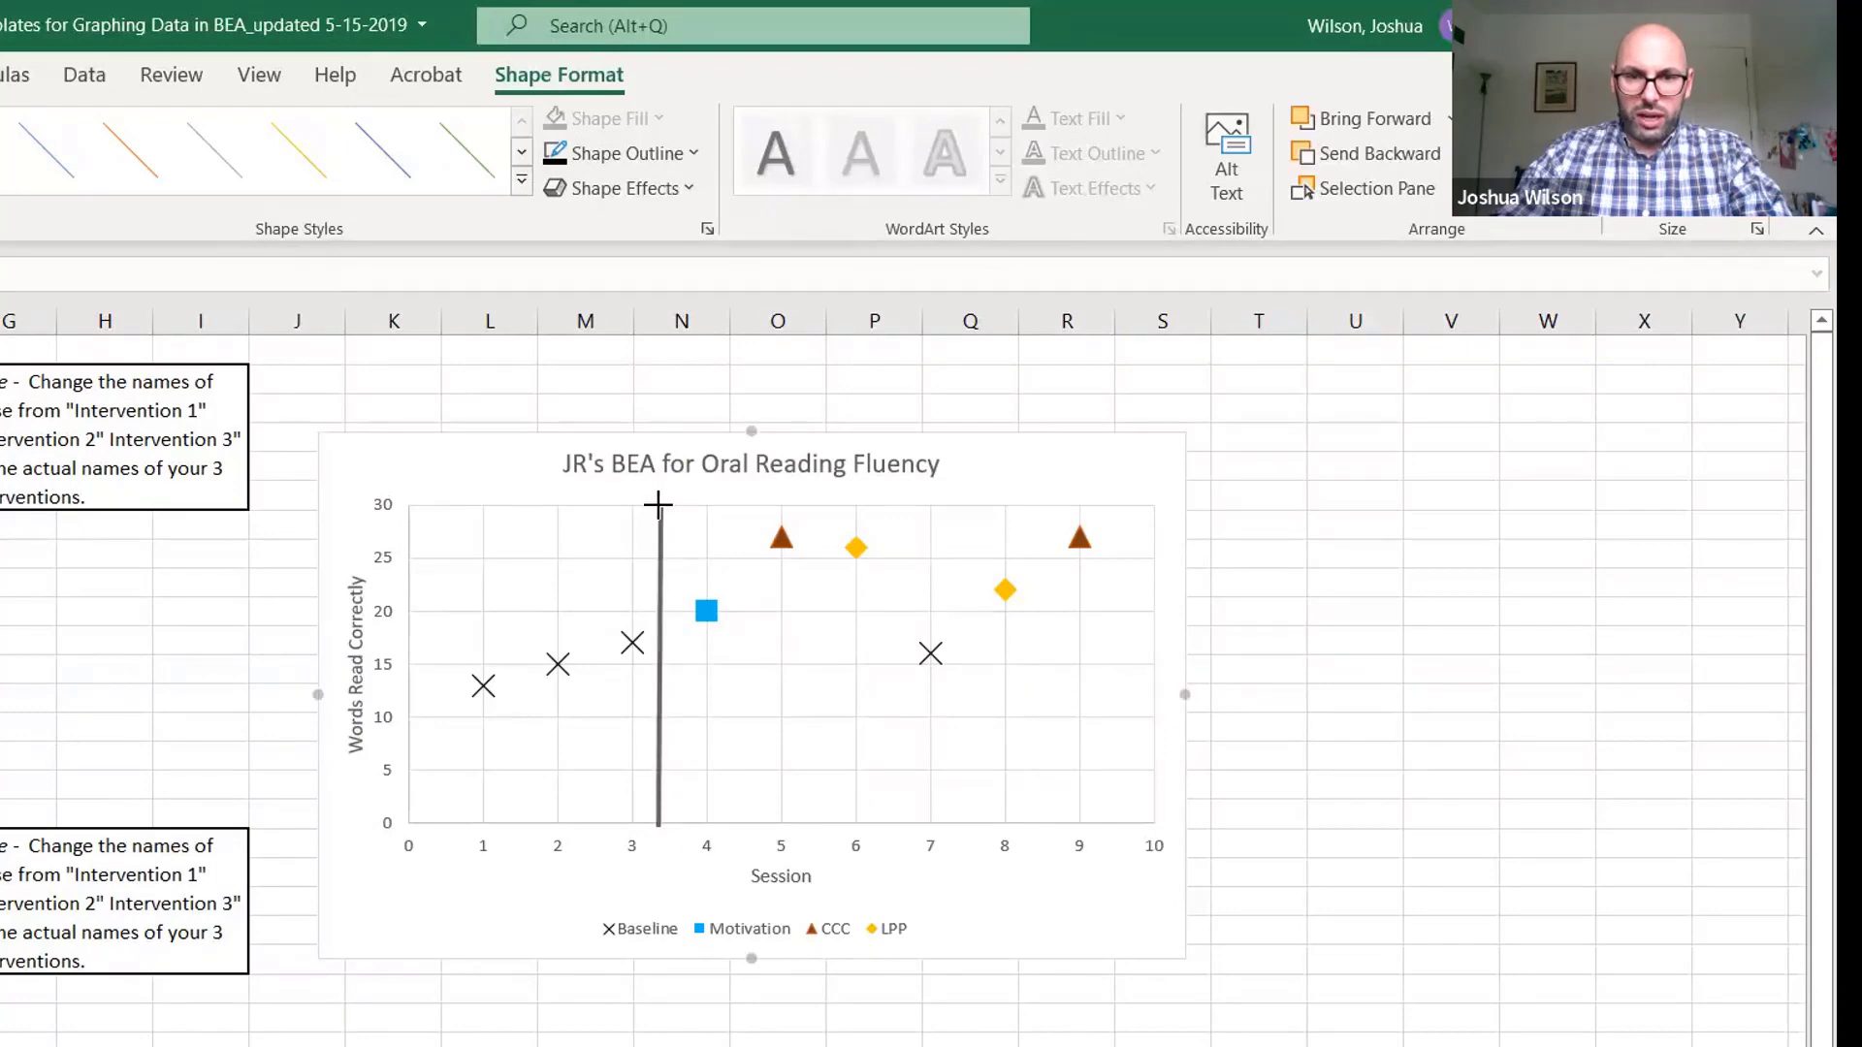
{"action": "left_click", "coordinate": [659, 591]}
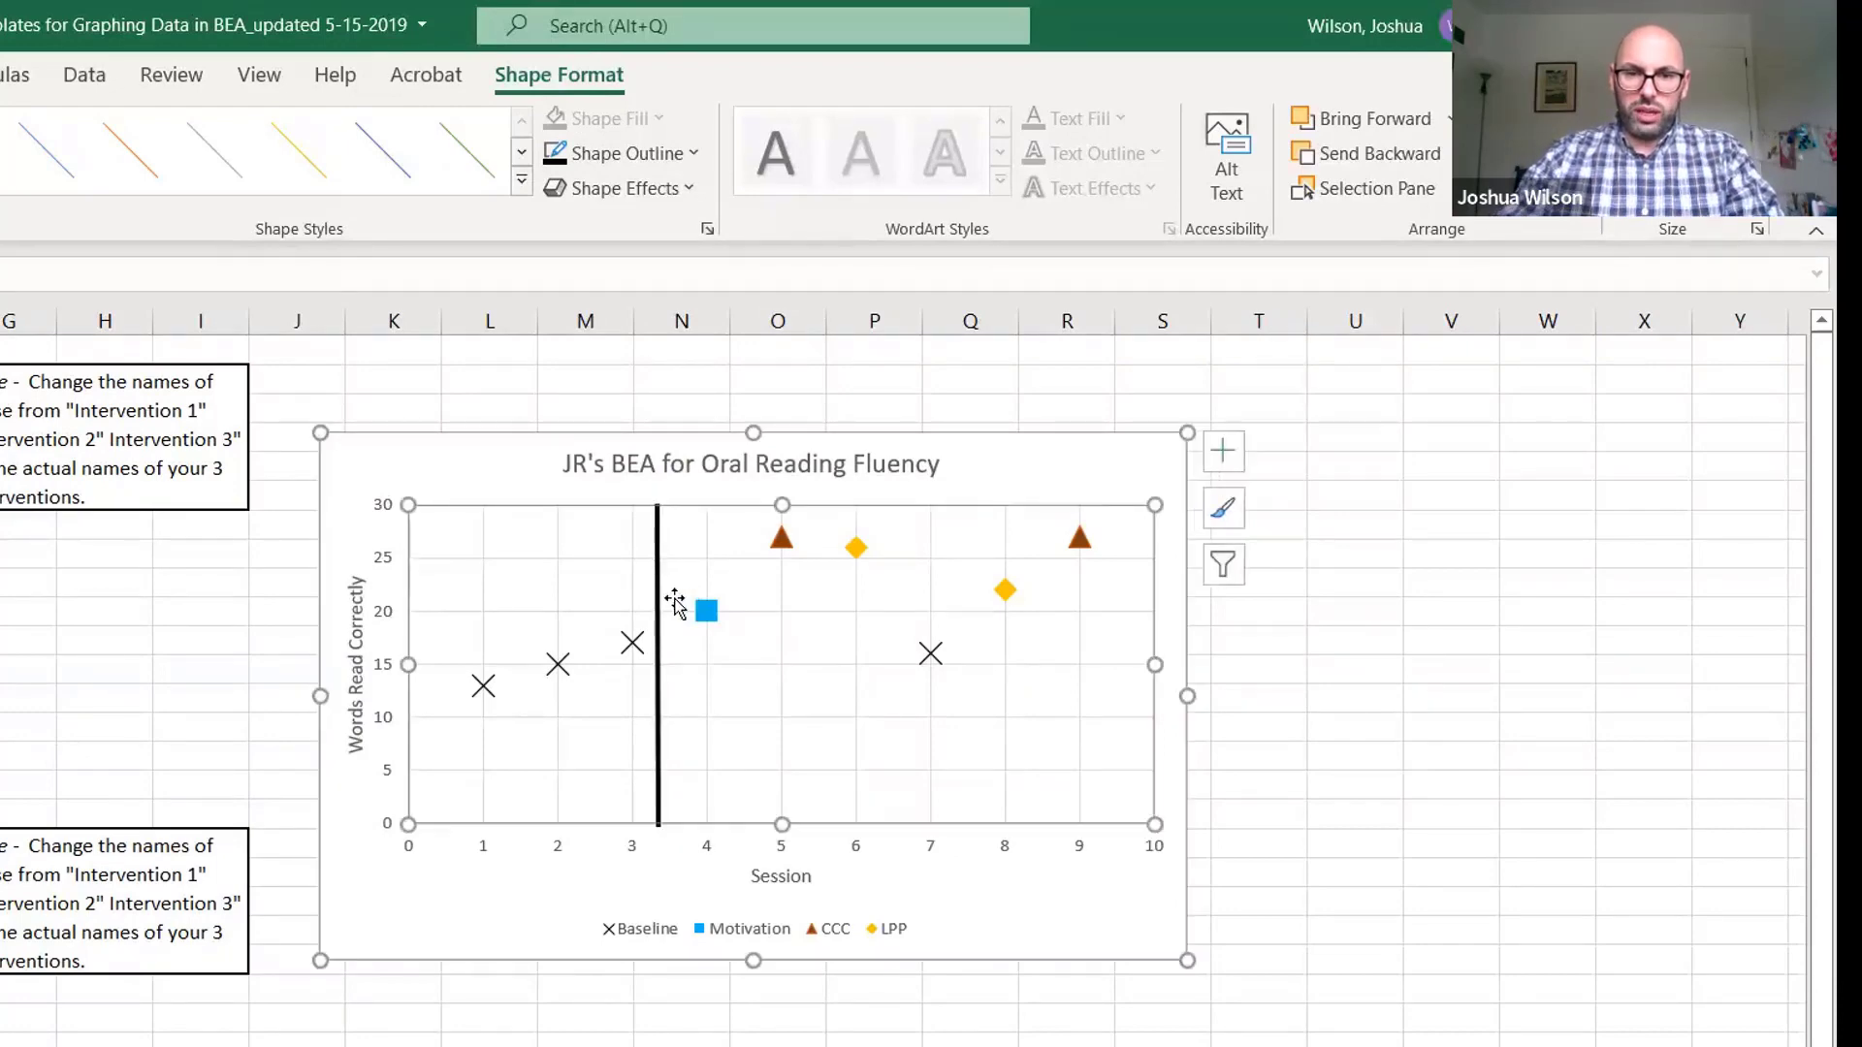
Place copies of the phase line between sessions 6 and 7 and between sessions 7 and 8
{"action": "left_click_drag", "start_coordinate": [656, 606], "coordinate": [898, 571]}
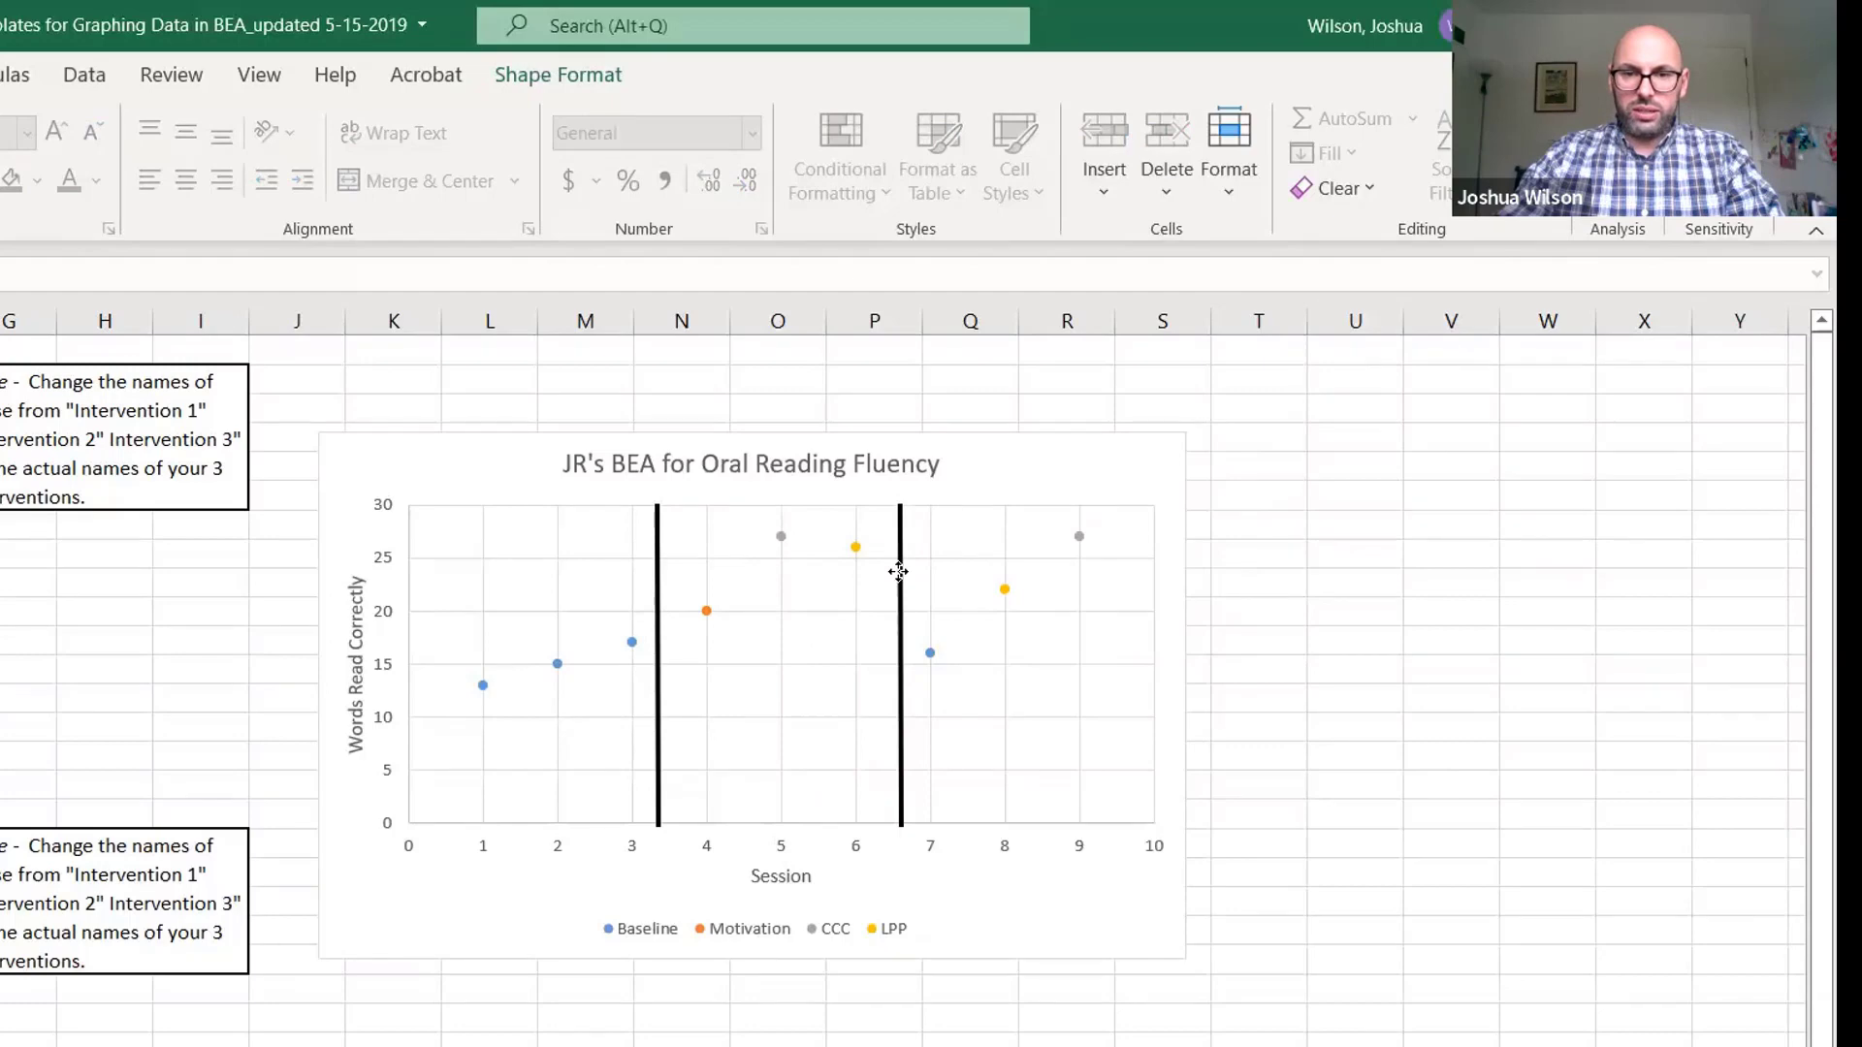
{"action": "left_click", "coordinate": [888, 747]}
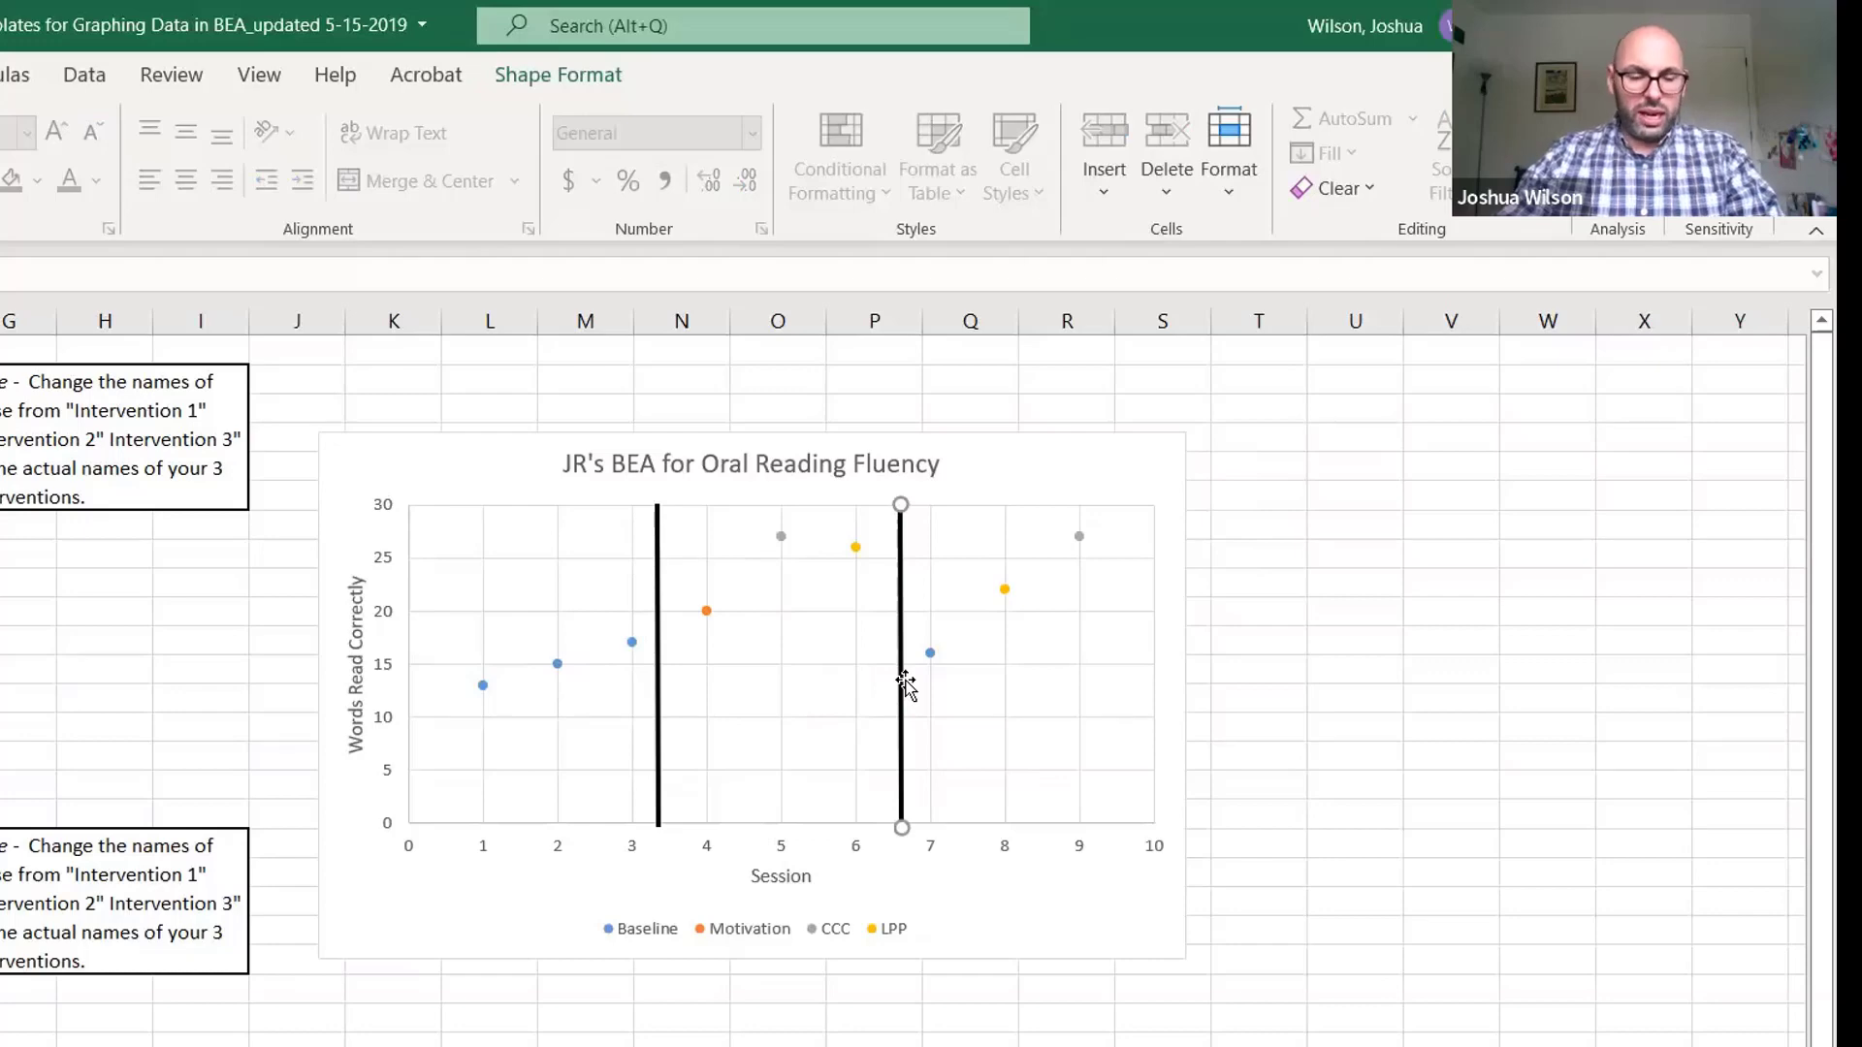
{"action": "left_click_drag", "start_coordinate": [906, 681], "coordinate": [970, 574]}
{"action": "key", "text": "Right"}
{"action": "key", "text": "Right"}
{"action": "key", "text": "Right"}
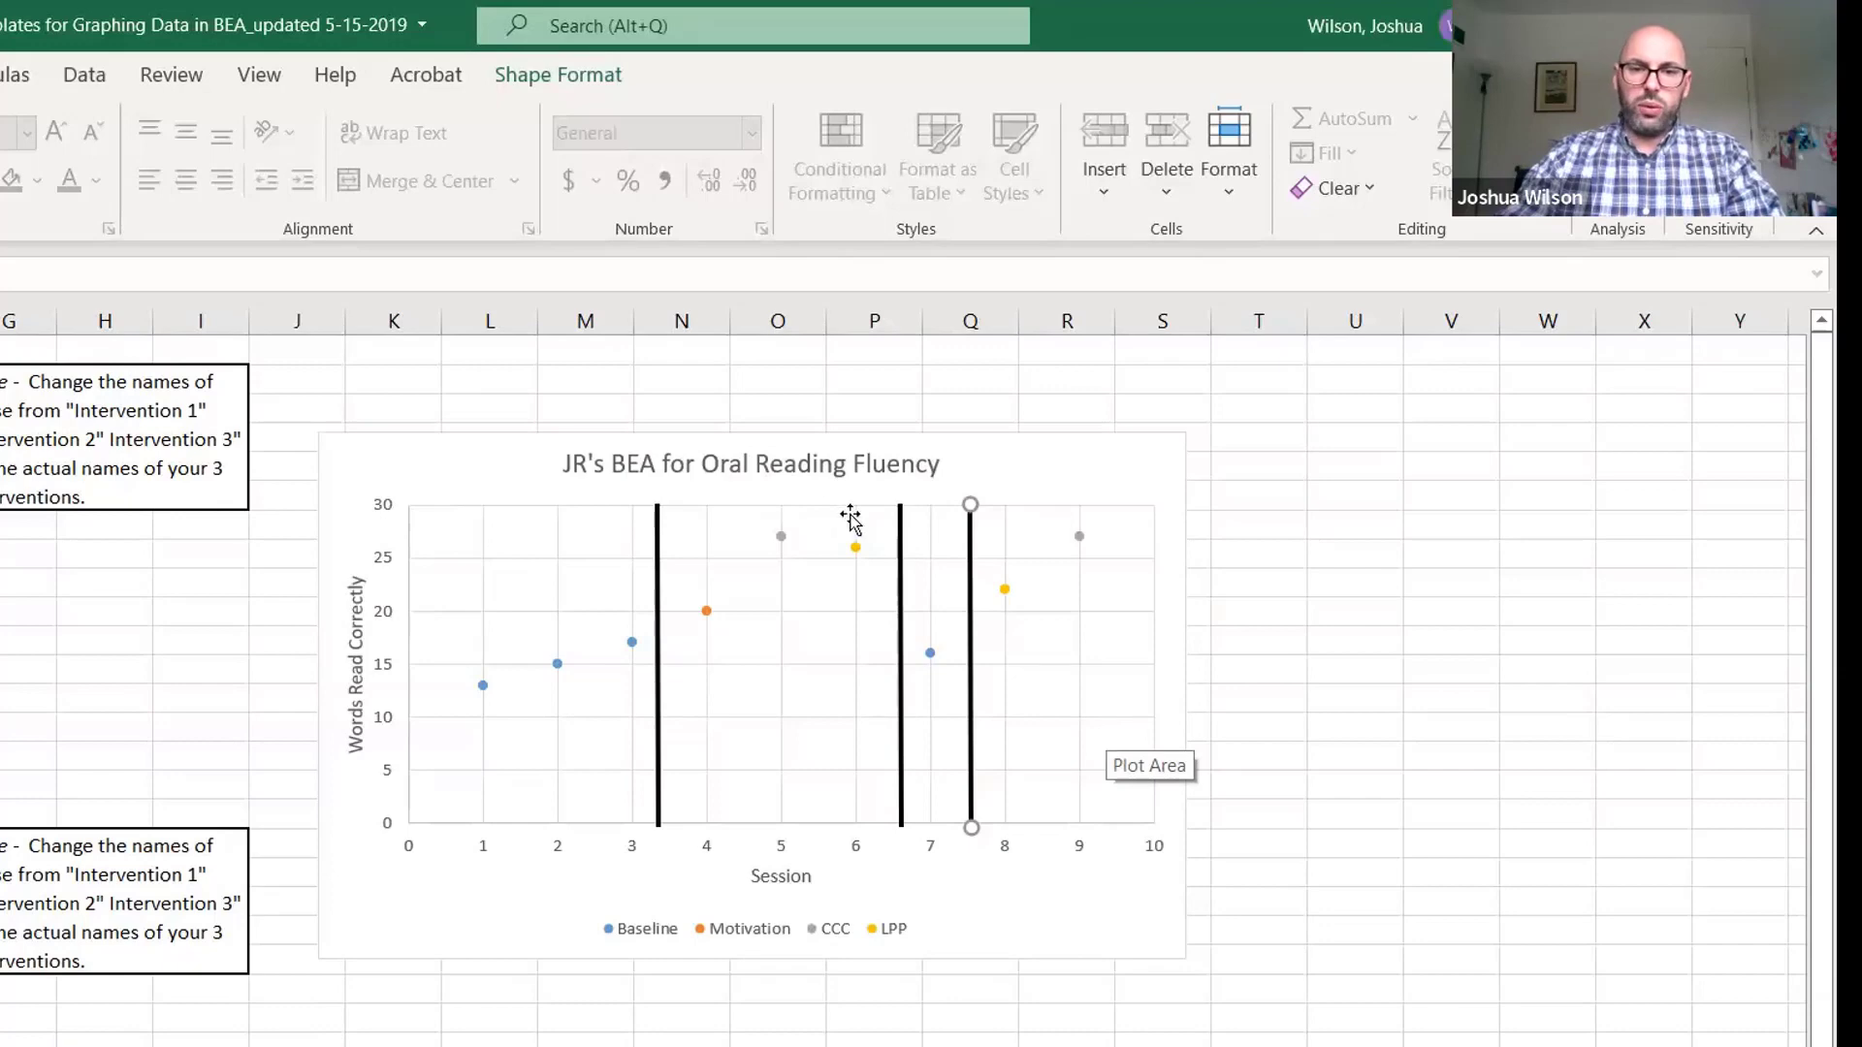
Change the chart title's font to Times New Roman and enlarge its text slightly
{"action": "left_click", "coordinate": [570, 468]}
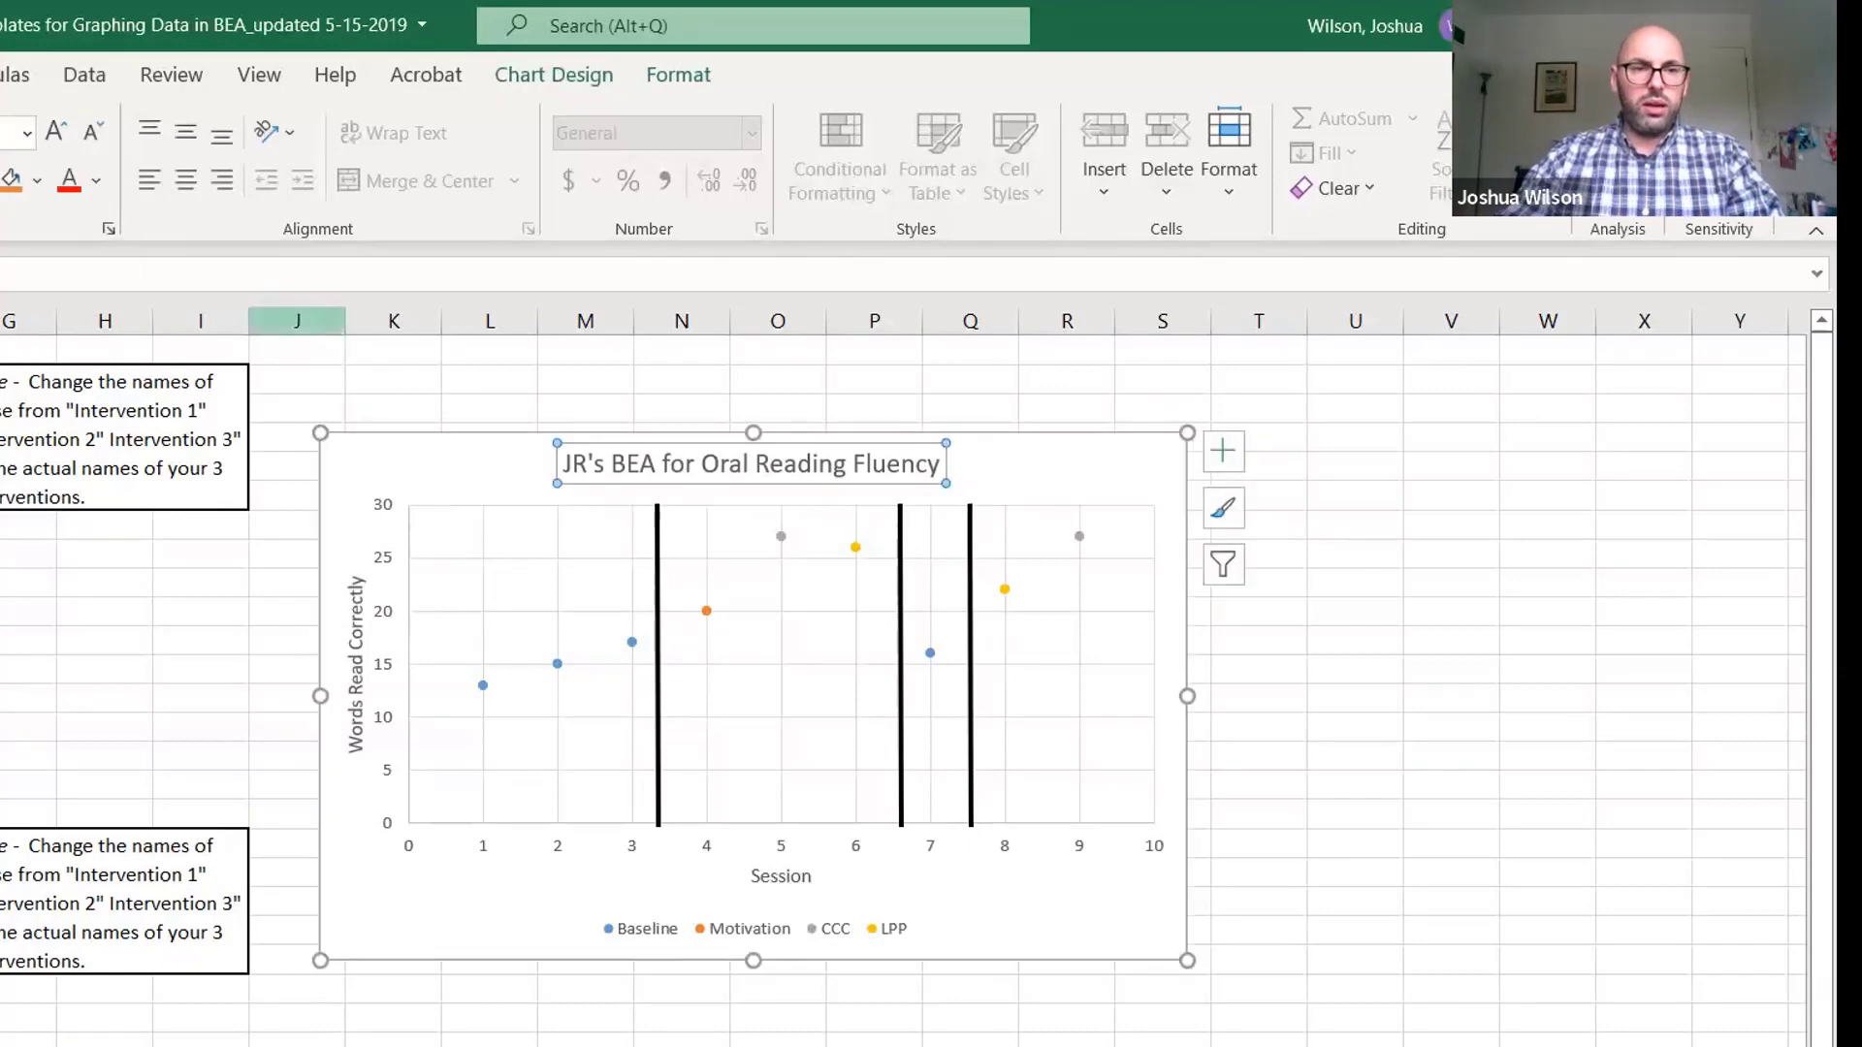
{"action": "left_click", "coordinate": [27, 132]}
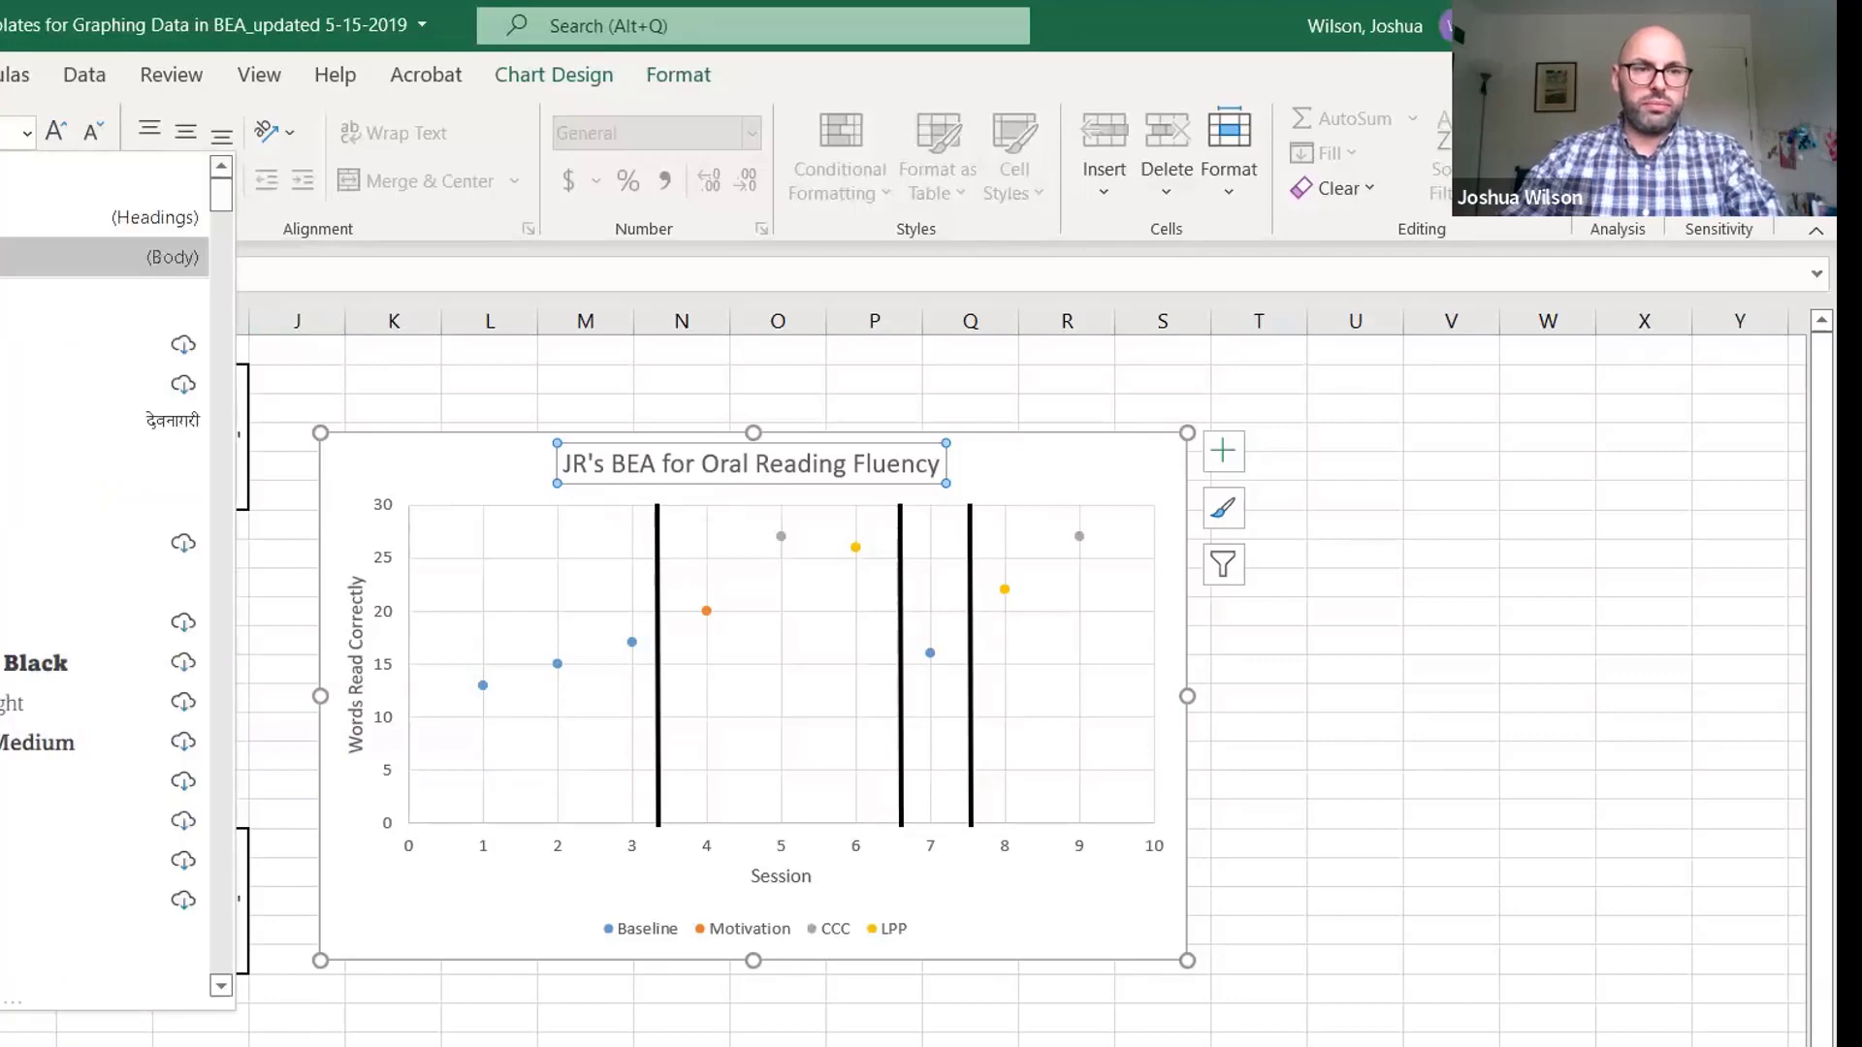
{"action": "key", "text": "Down"}
{"action": "key", "text": "Down"}
{"action": "key", "text": "Down"}
{"action": "key", "text": "Down"}
{"action": "key", "text": "Down"}
{"action": "key", "text": "Down"}
{"action": "key", "text": "Down"}
{"action": "key", "text": "Down"}
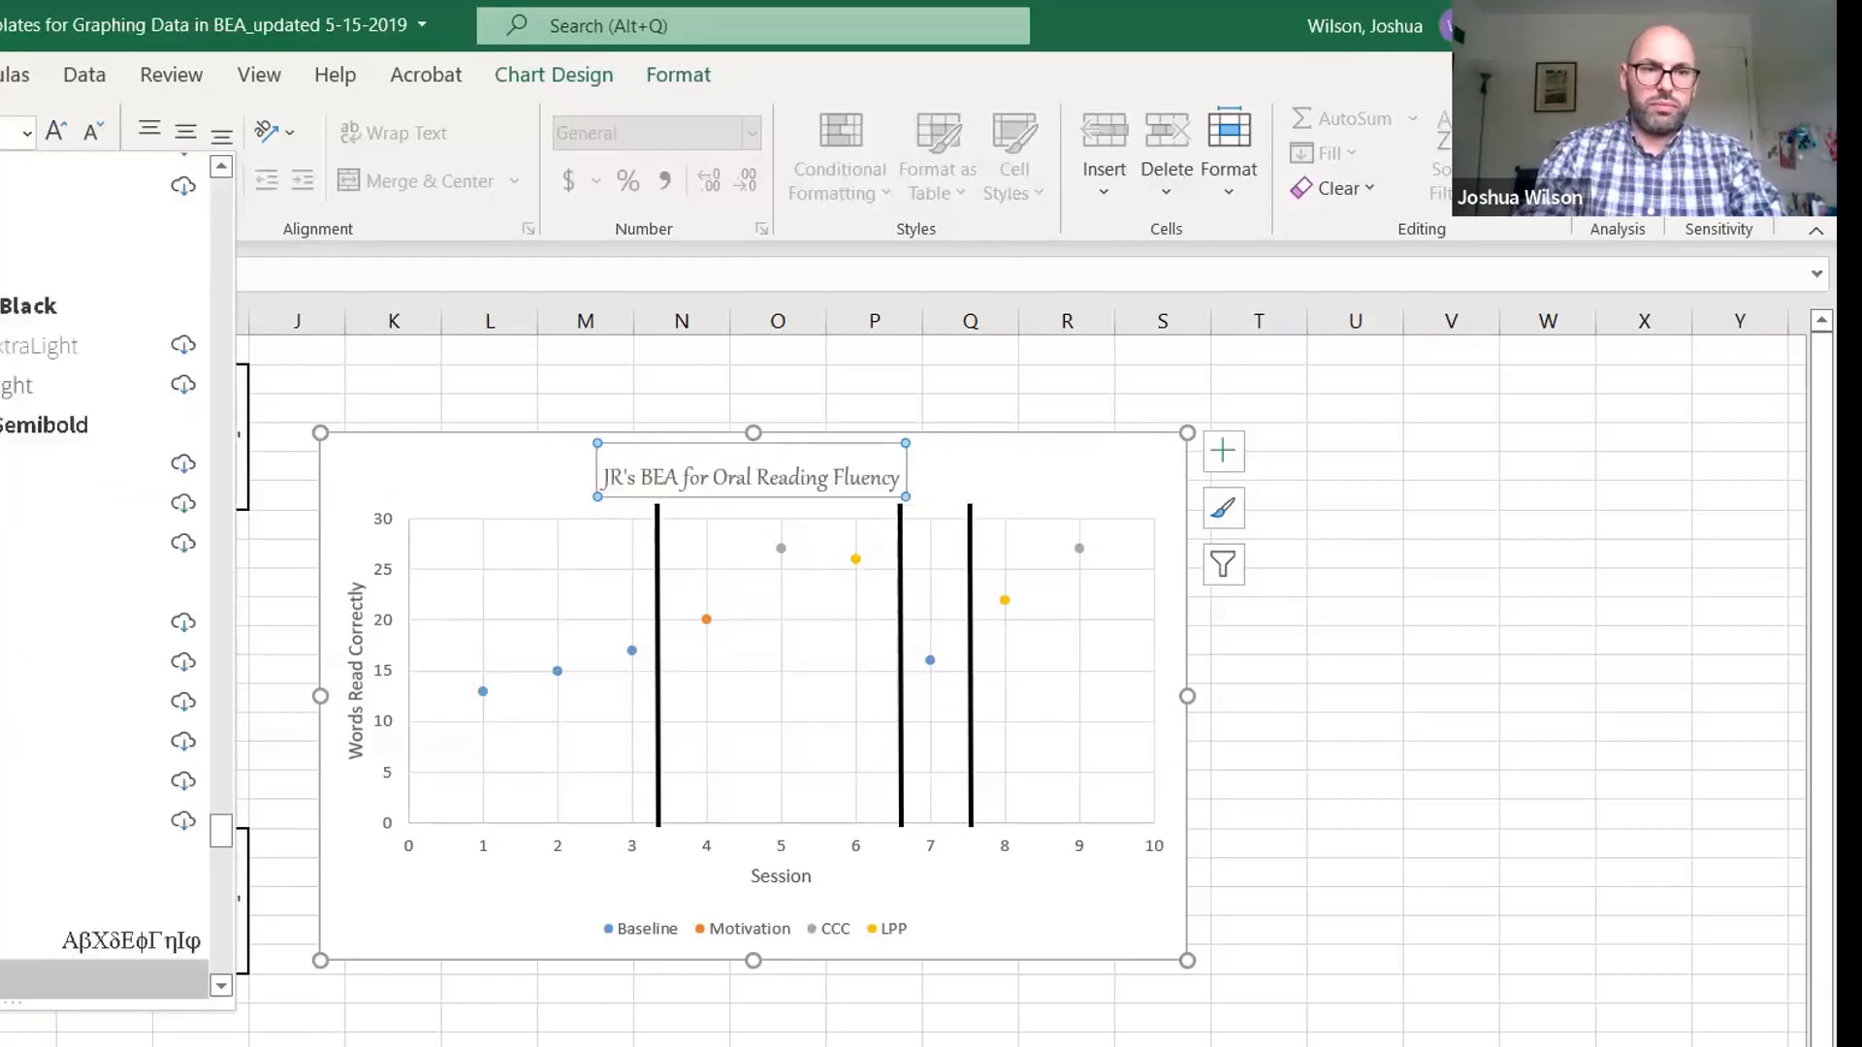
{"action": "key", "text": "Down"}
{"action": "key", "text": "Return"}
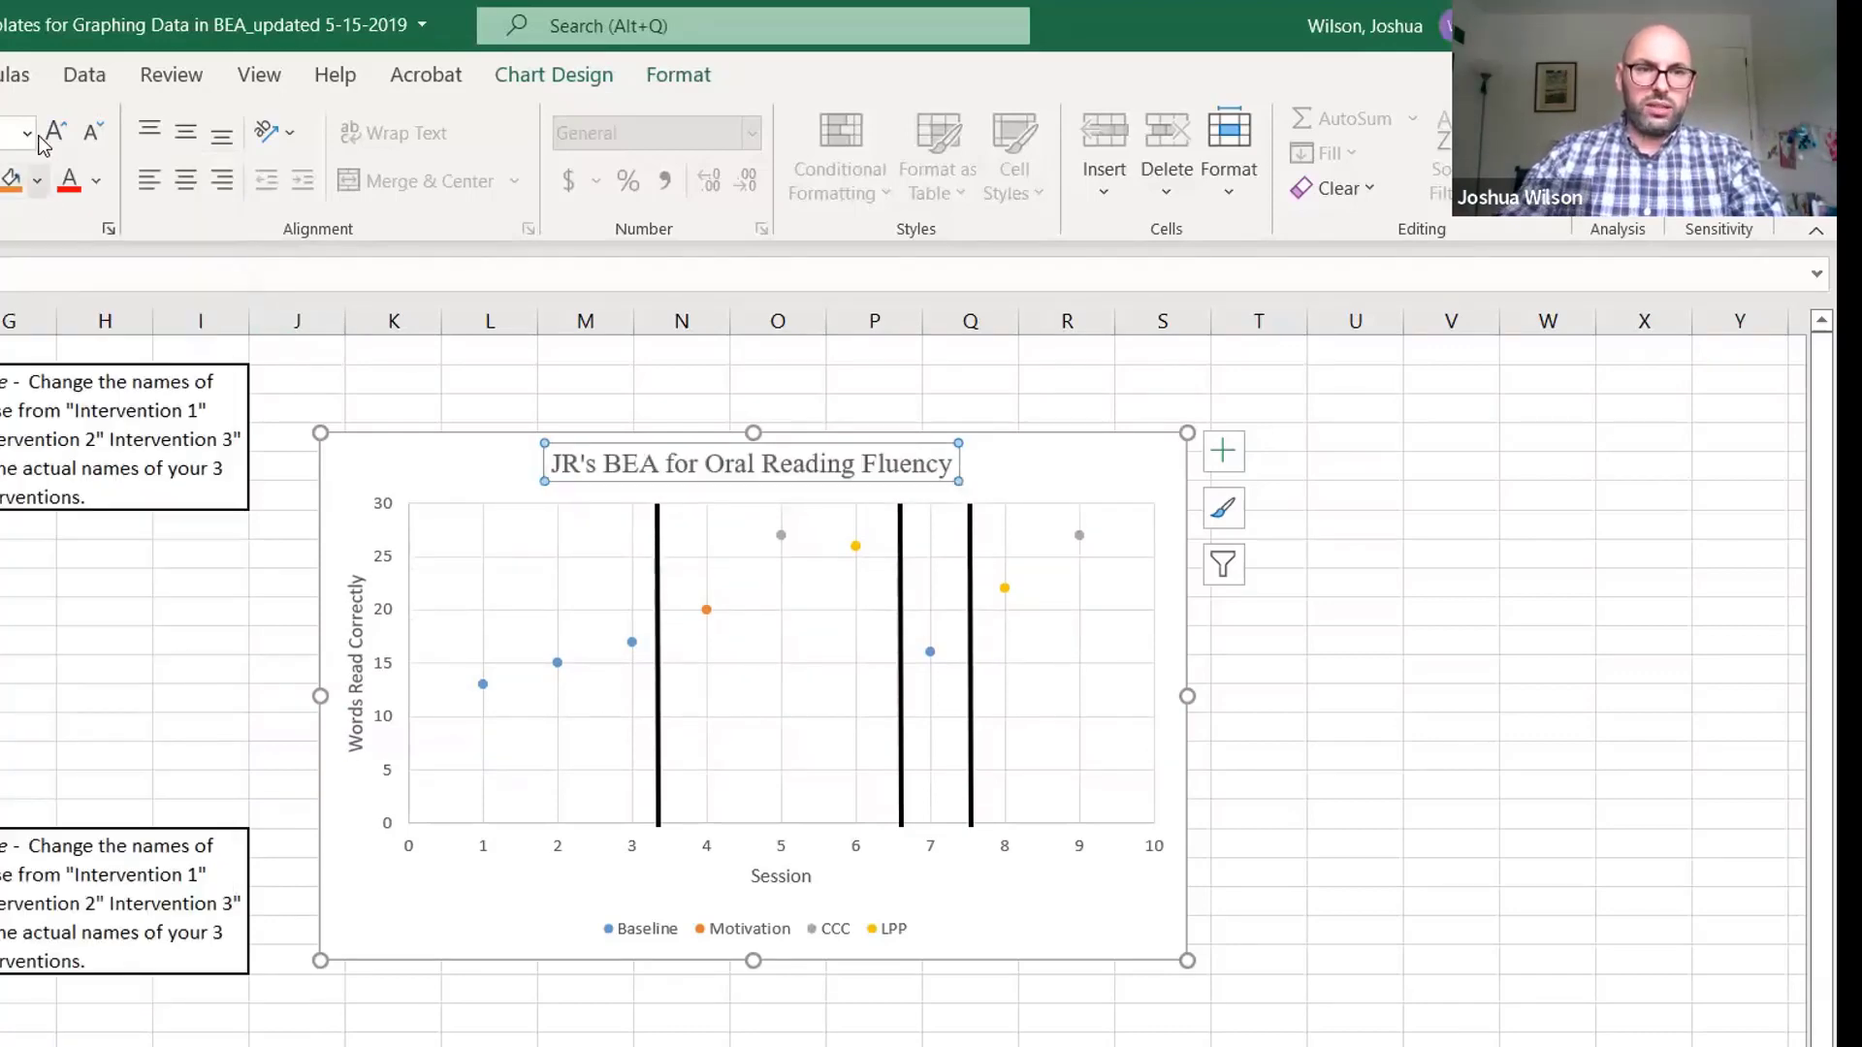
Change the font of the vertical axis title "Words Read Correctly" to Times New Roman
{"action": "left_click", "coordinate": [357, 638]}
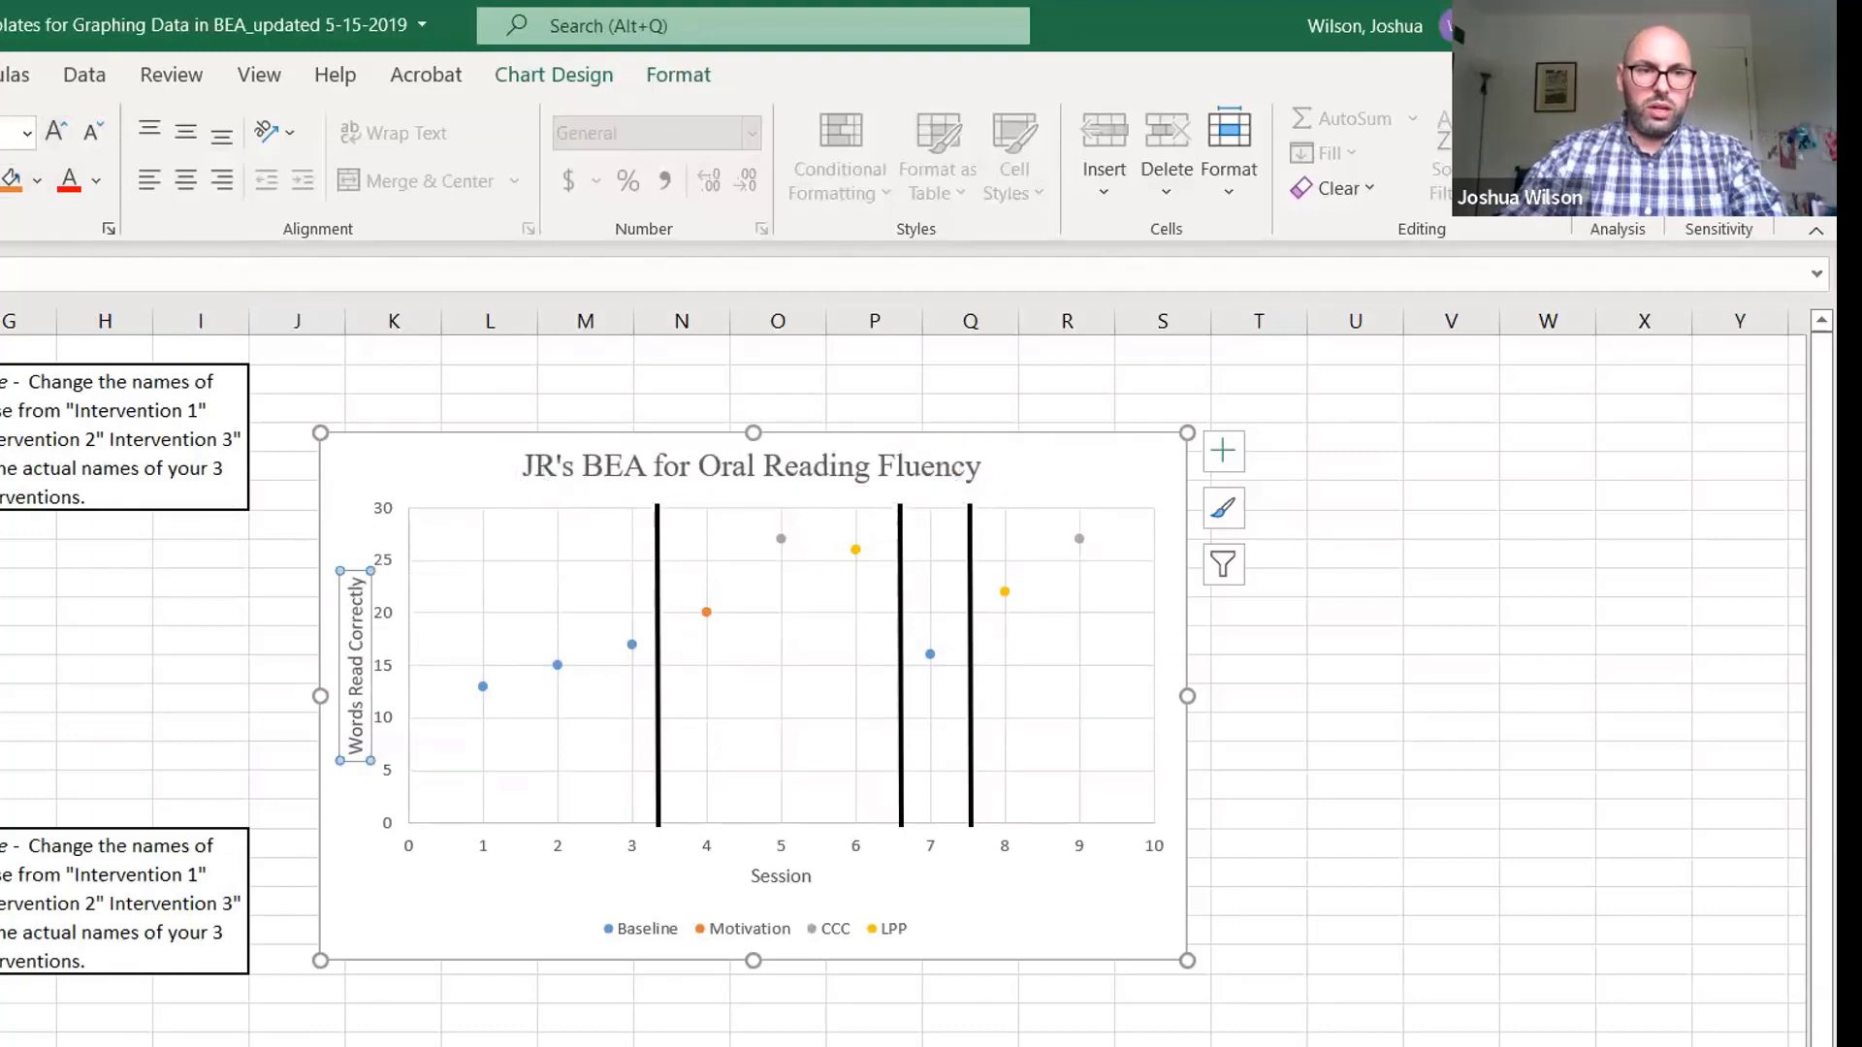
{"action": "key", "text": "alt+Down"}
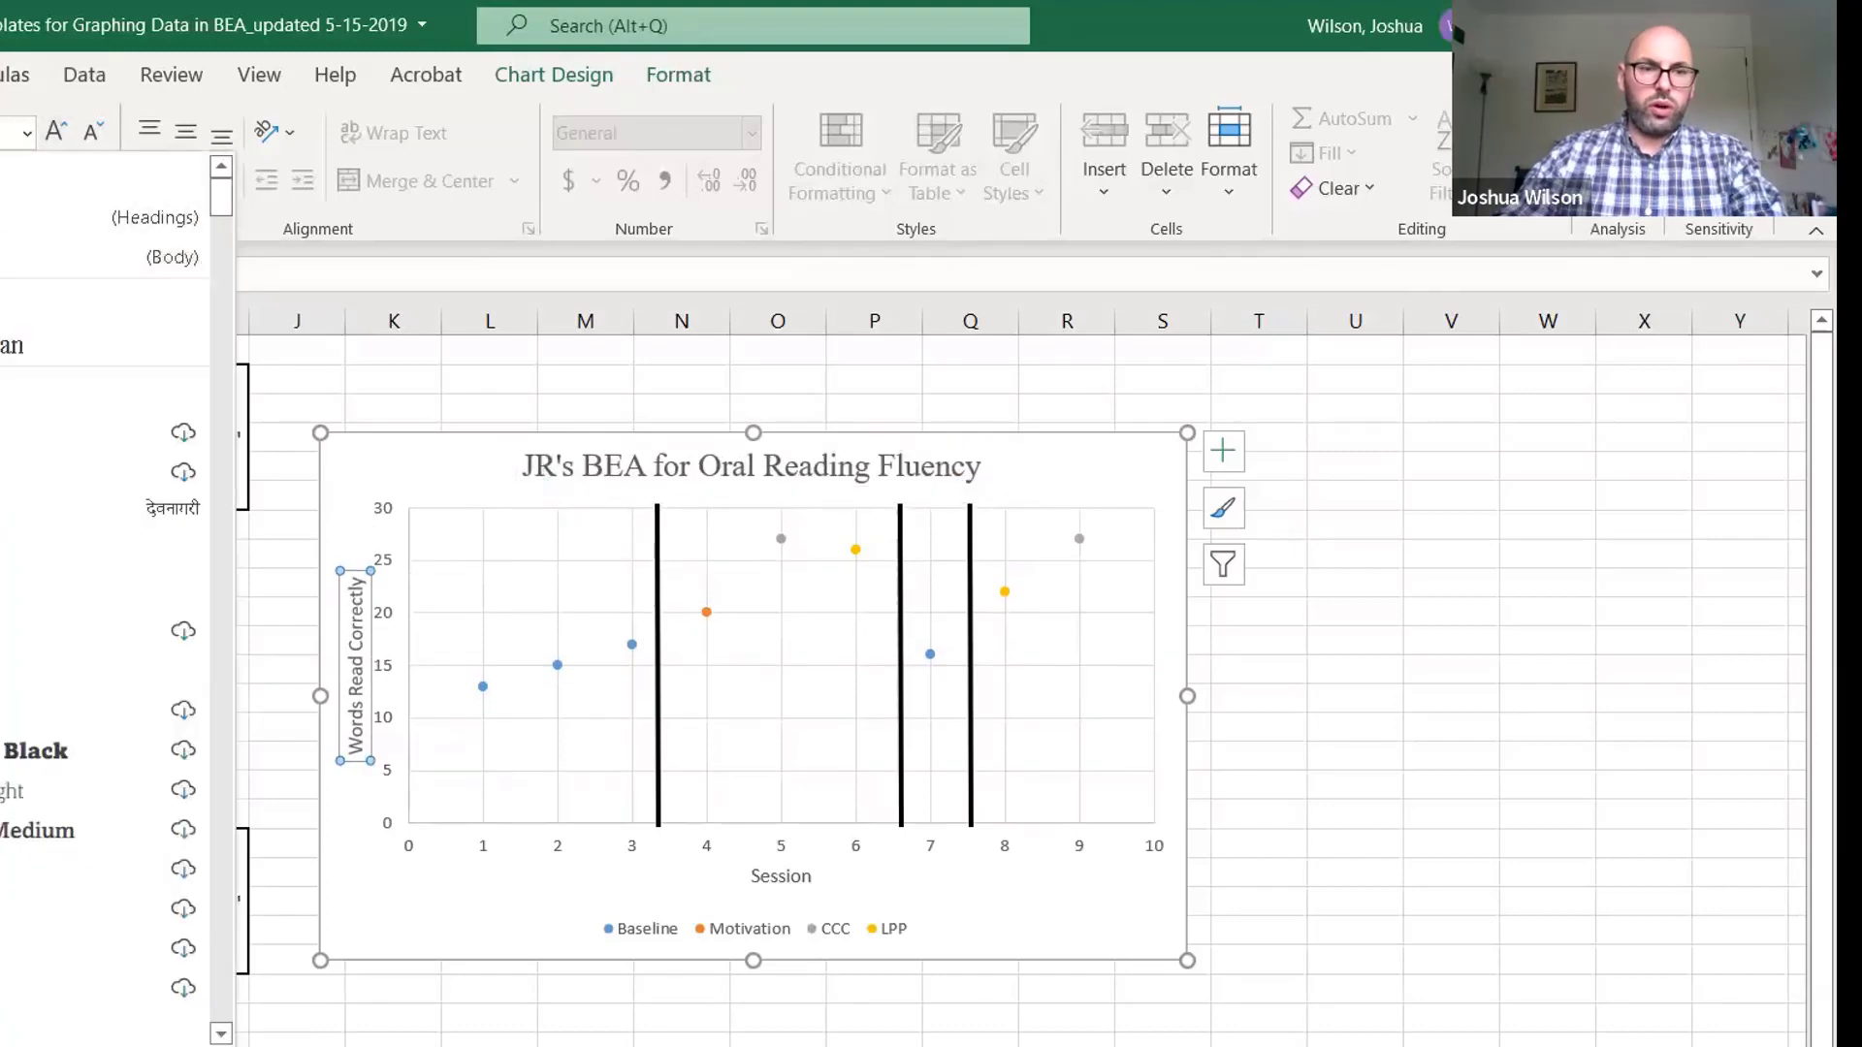
{"action": "key", "text": "Down"}
{"action": "key", "text": "Down"}
{"action": "key", "text": "Return"}
Change the number labels on both the vertical and horizontal axes to Times New Roman
{"action": "left_click", "coordinate": [385, 506]}
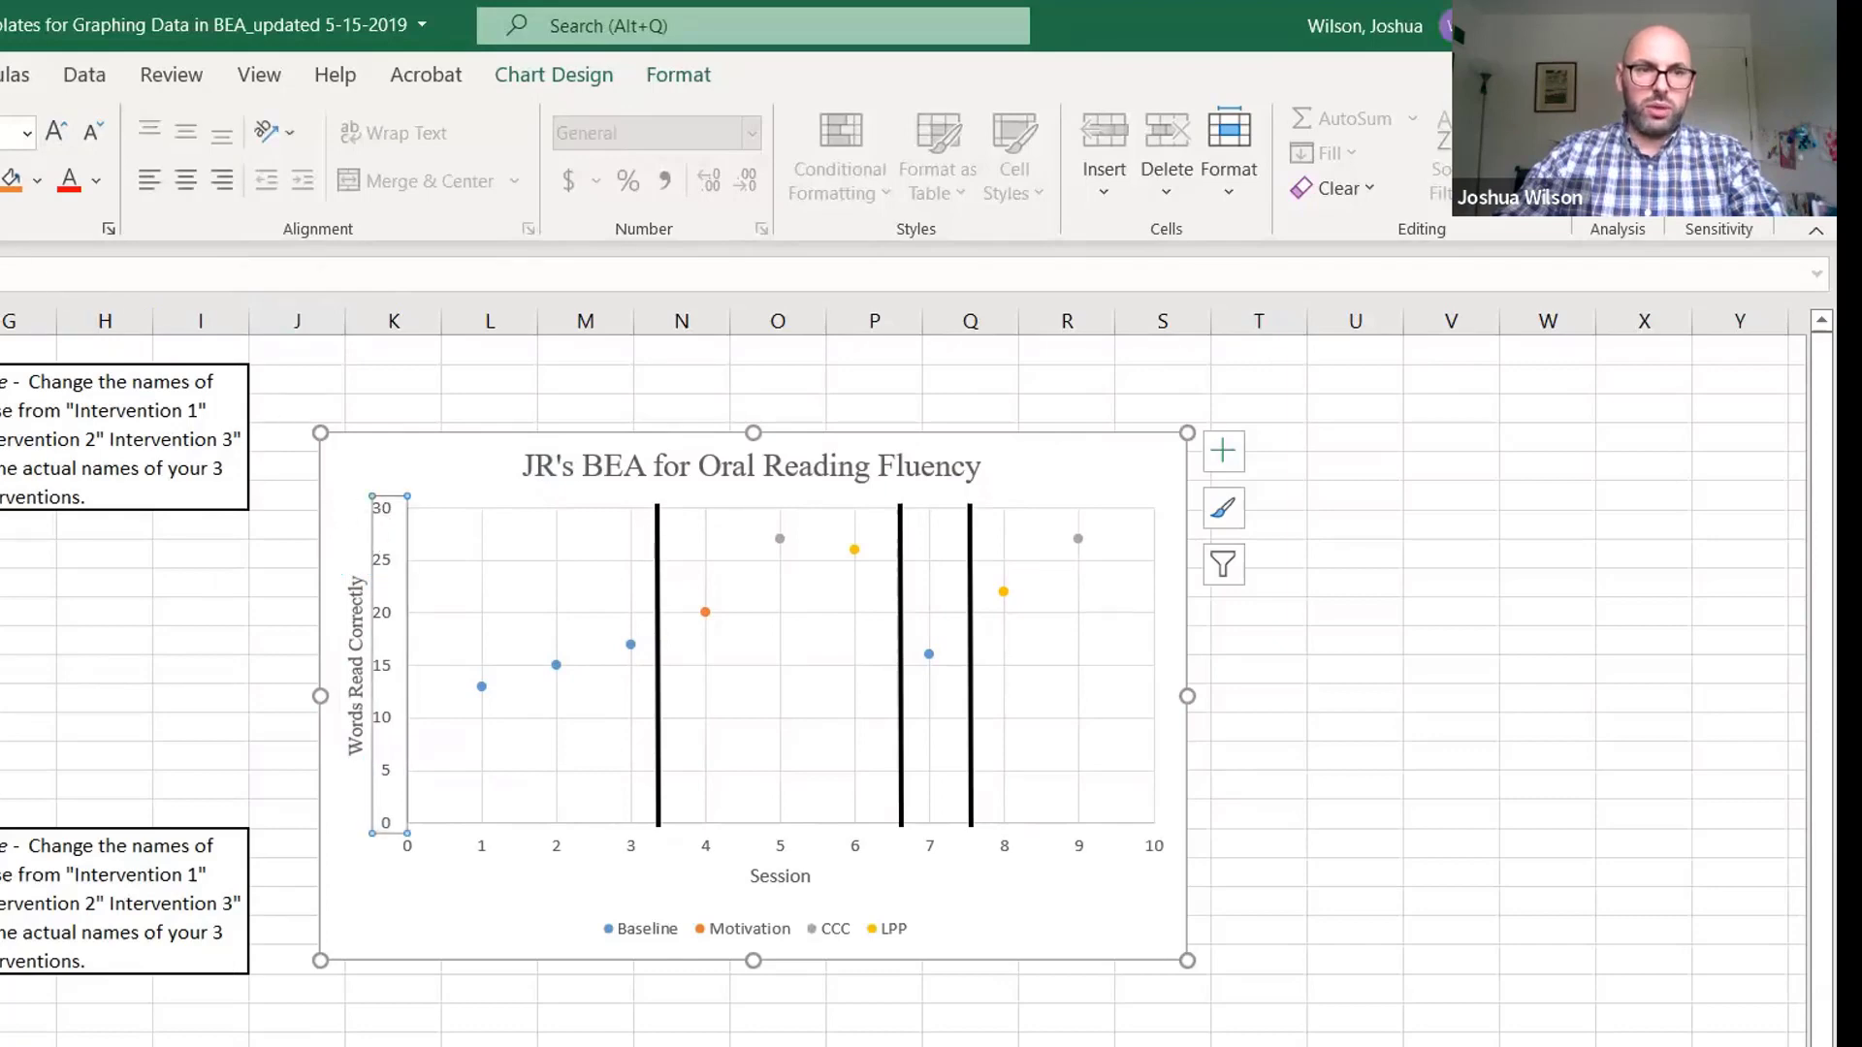
{"action": "key", "text": "alt+Down"}
{"action": "key", "text": "Return"}
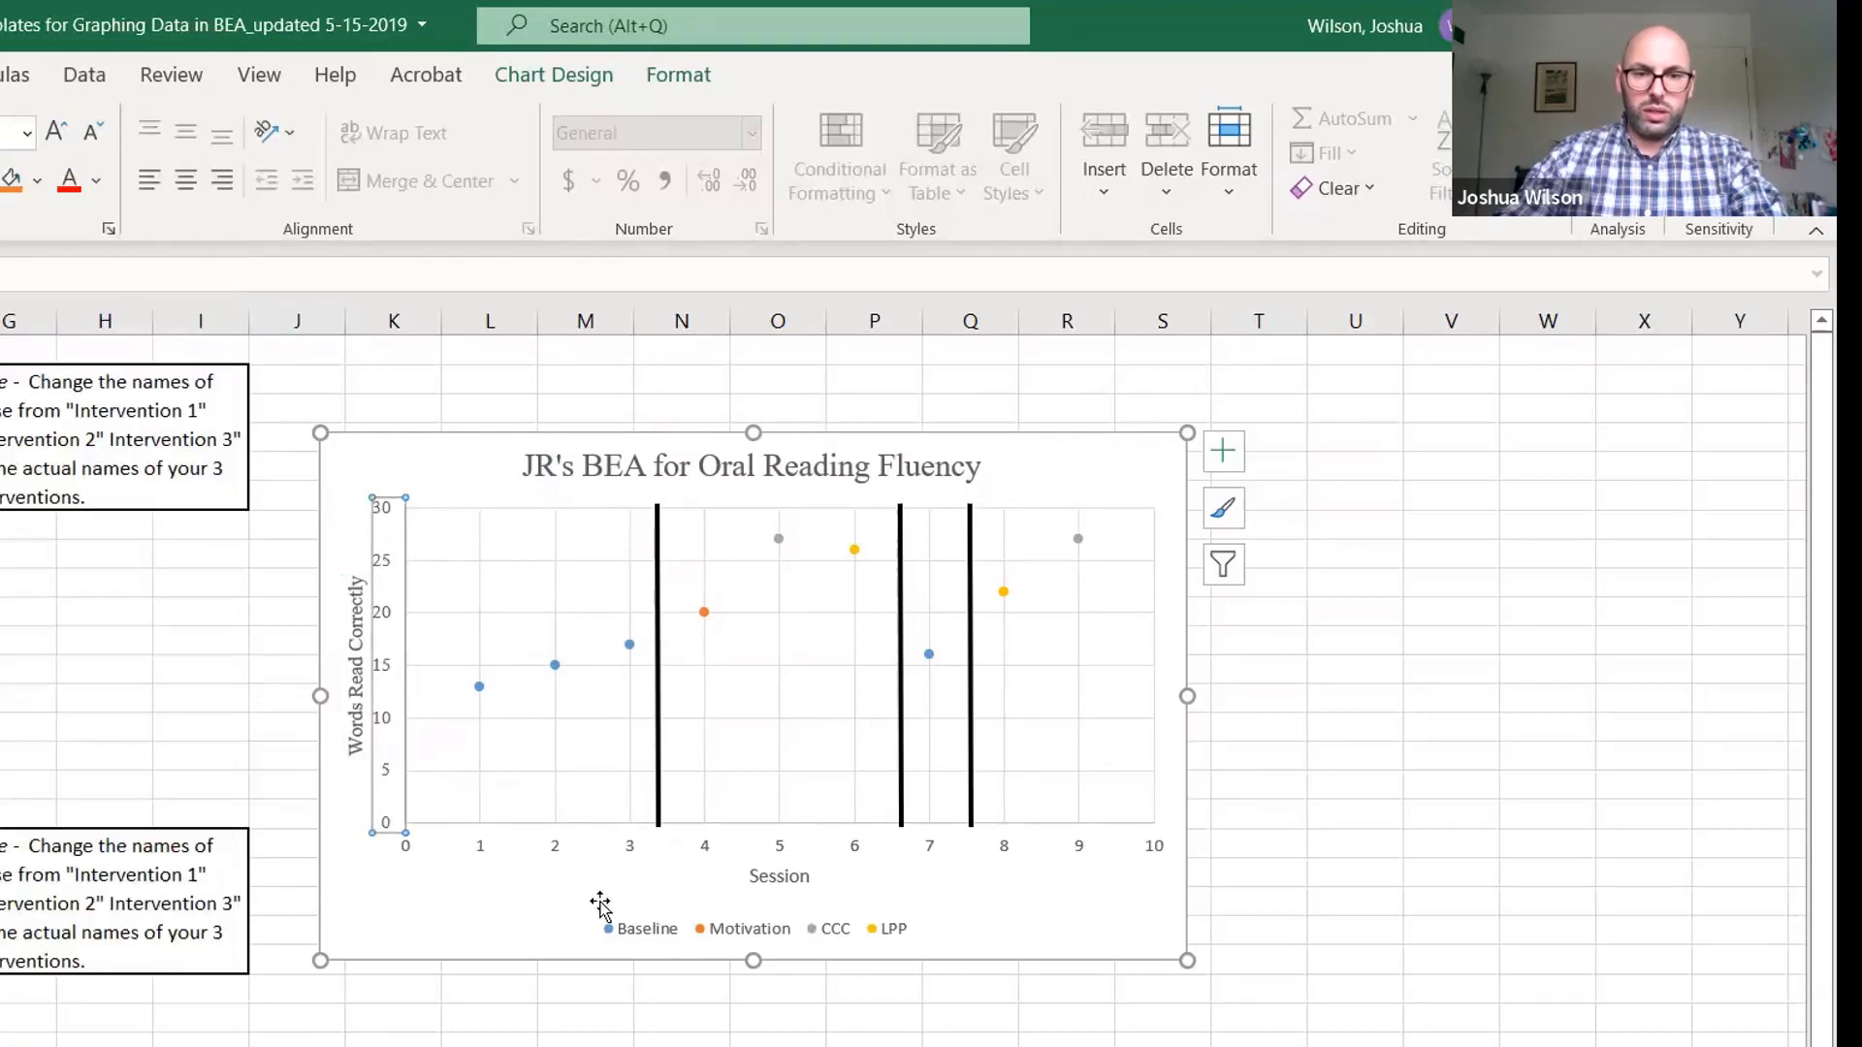
{"action": "left_click", "coordinate": [509, 853]}
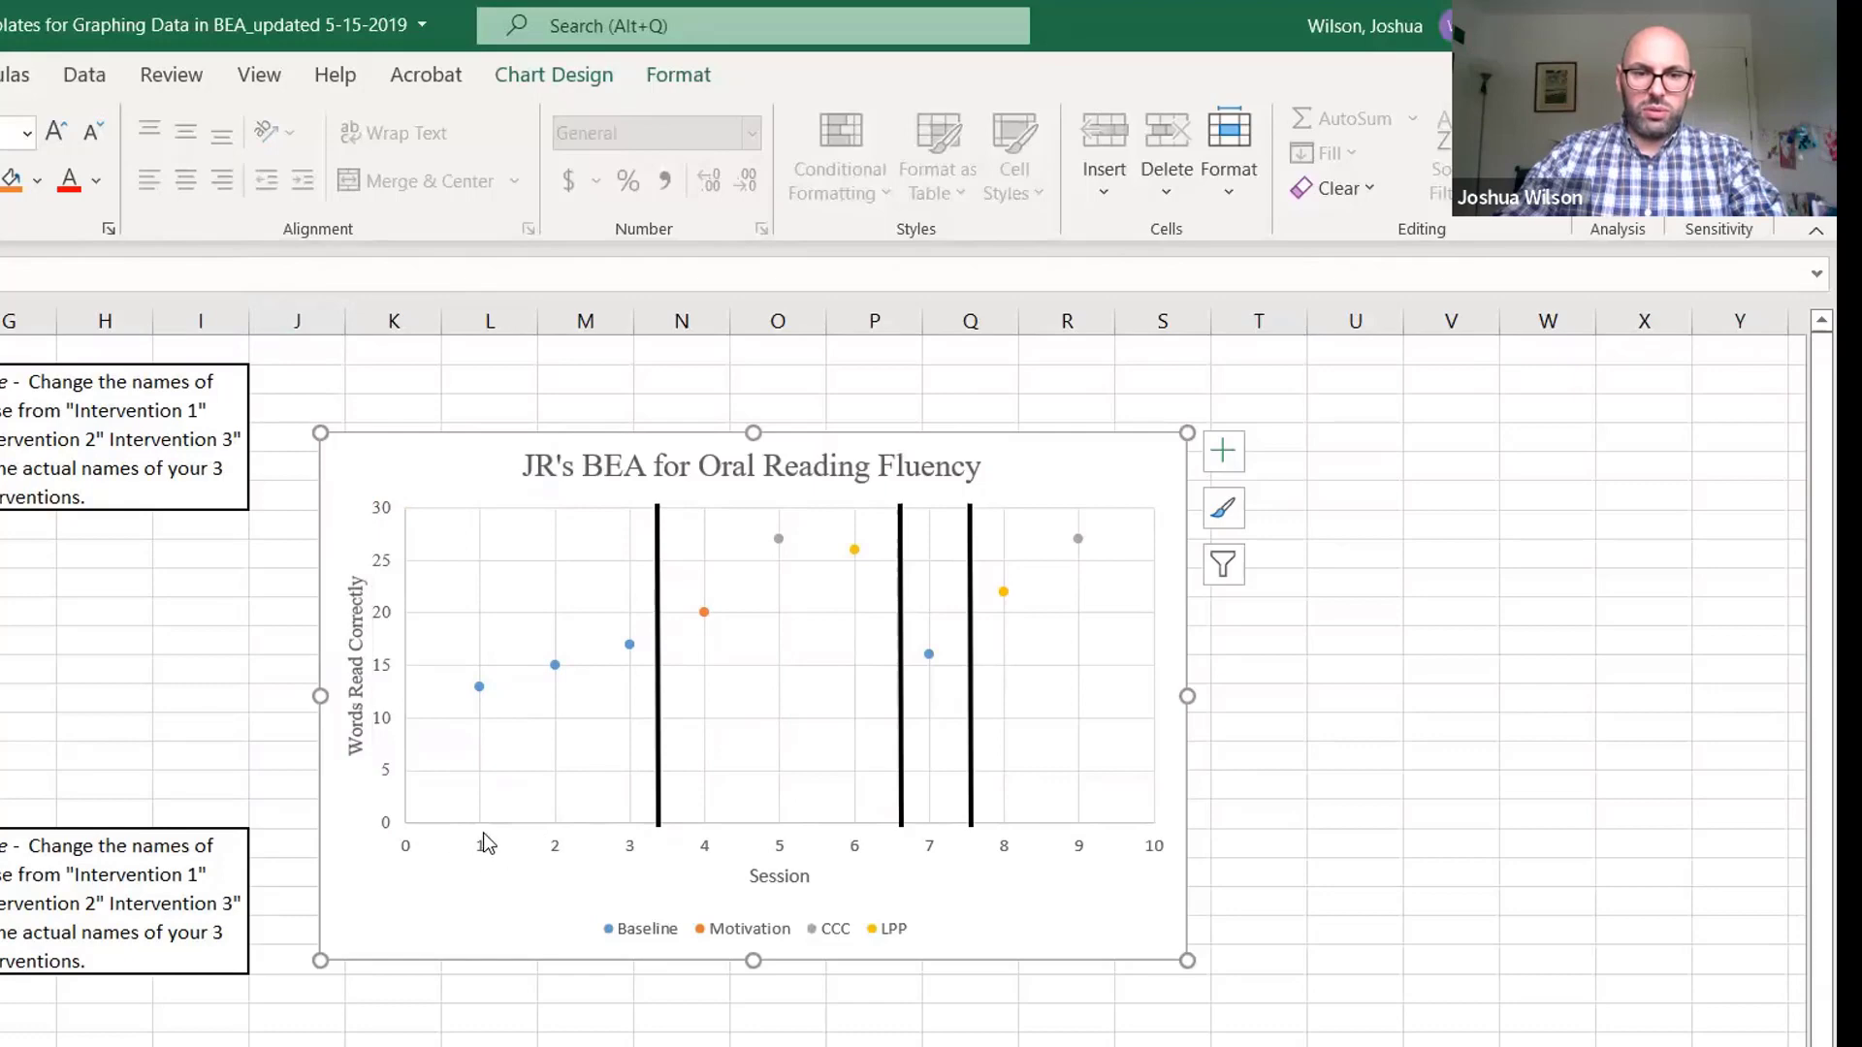
{"action": "left_click", "coordinate": [487, 844]}
{"action": "key", "text": "alt+Down"}
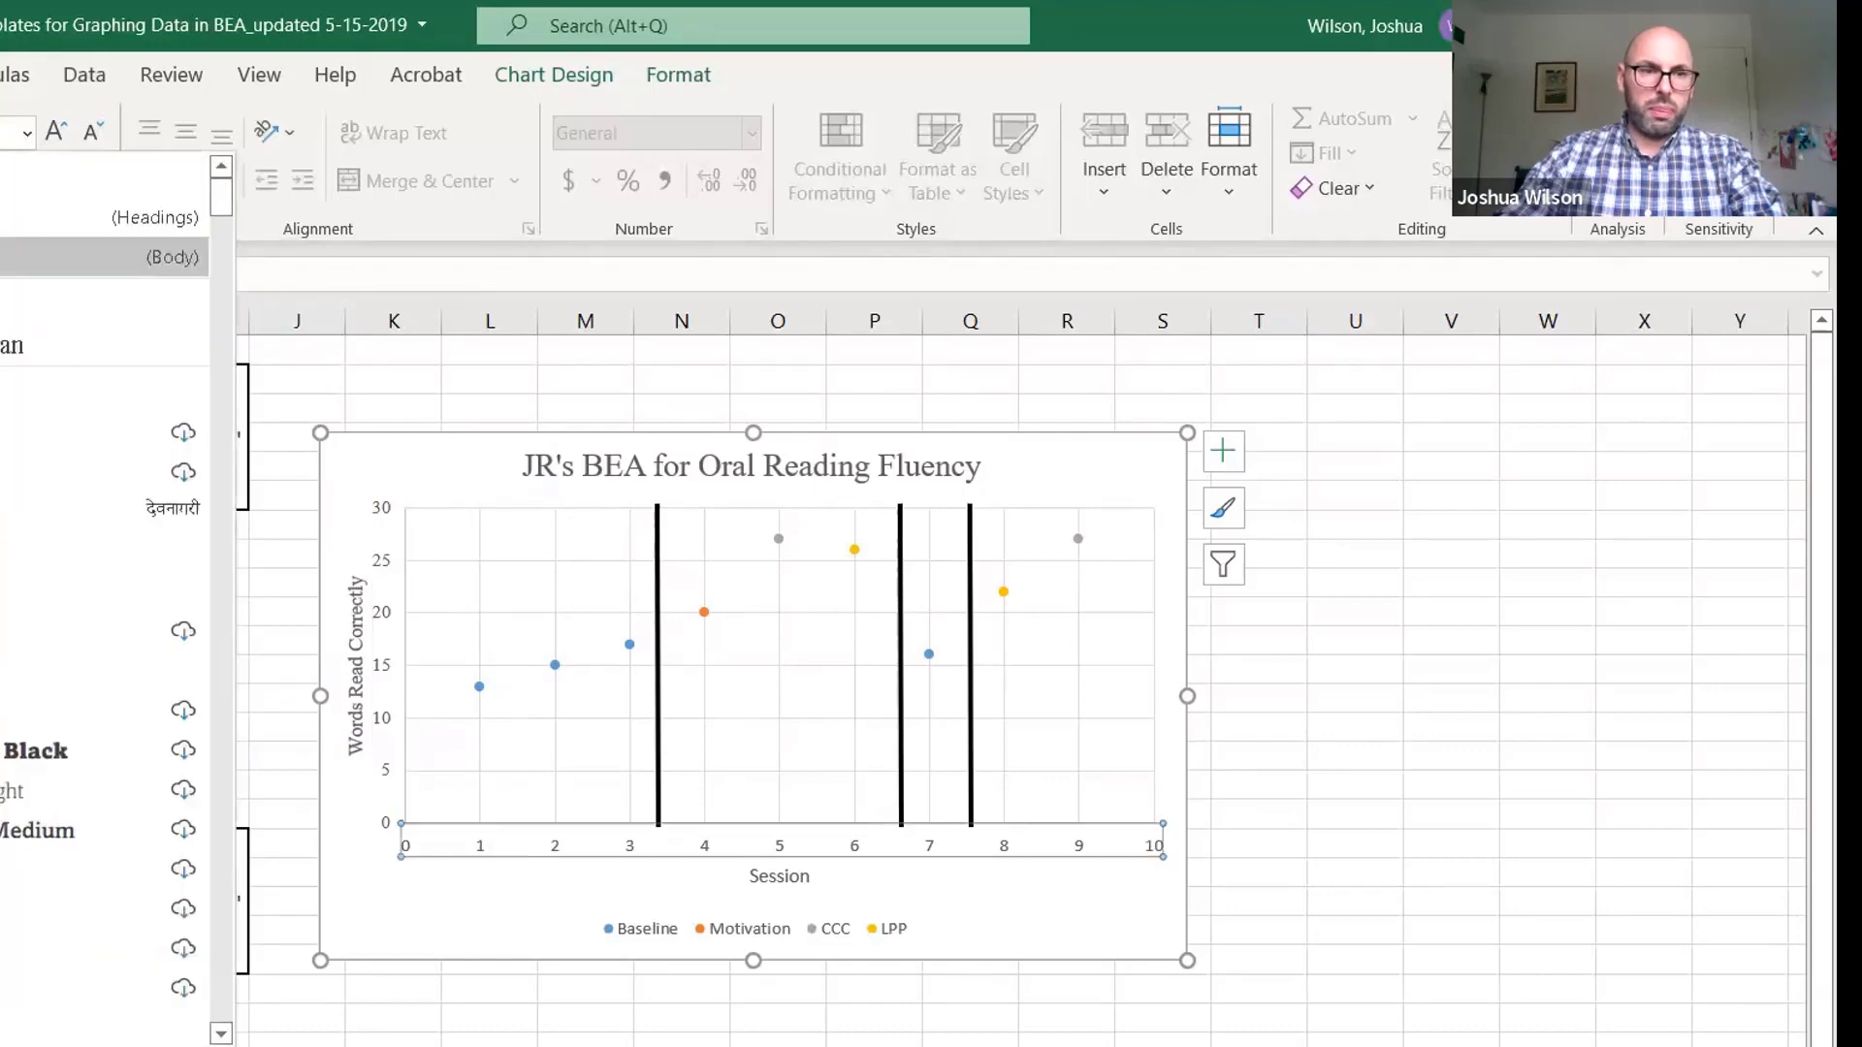
{"action": "key", "text": "Down"}
{"action": "key", "text": "Return"}
Change the horizontal axis title "Session" to Times New Roman and enlarge its text
{"action": "key", "text": "Down"}
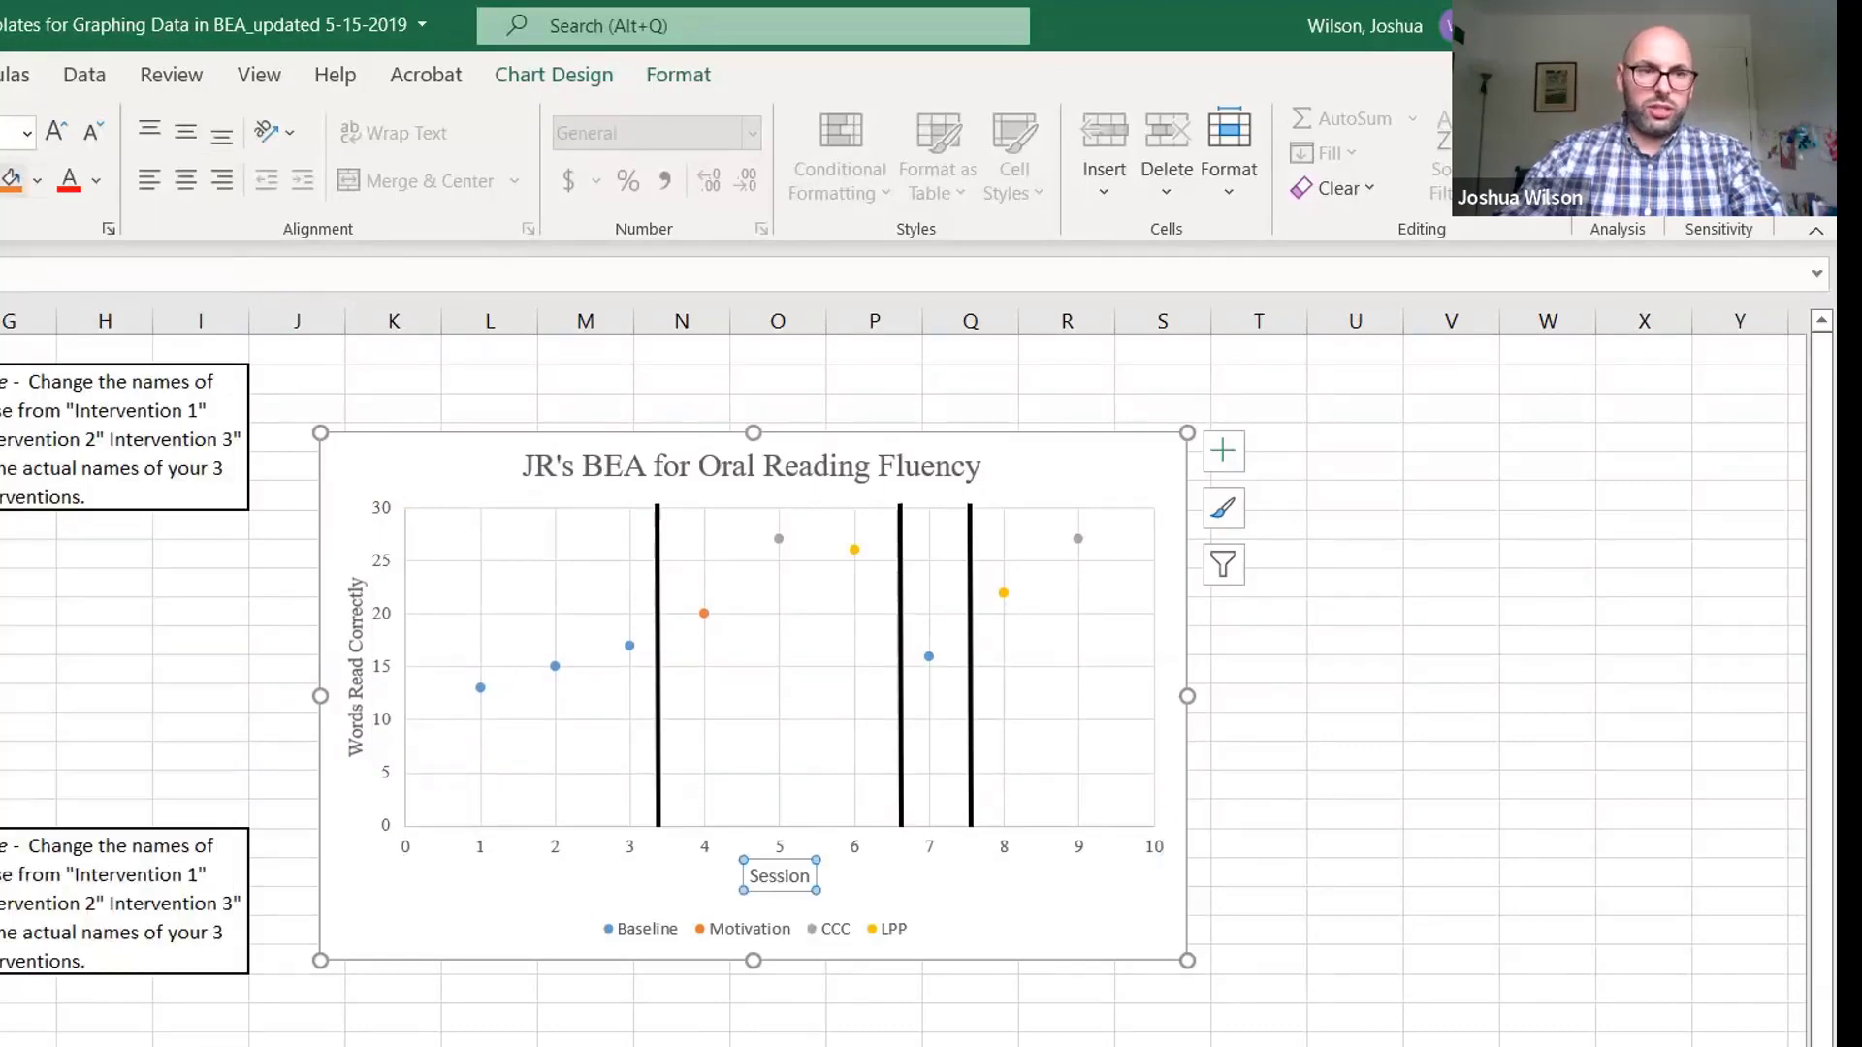
{"action": "key", "text": "alt+Down"}
{"action": "key", "text": "Down"}
{"action": "key", "text": "Return"}
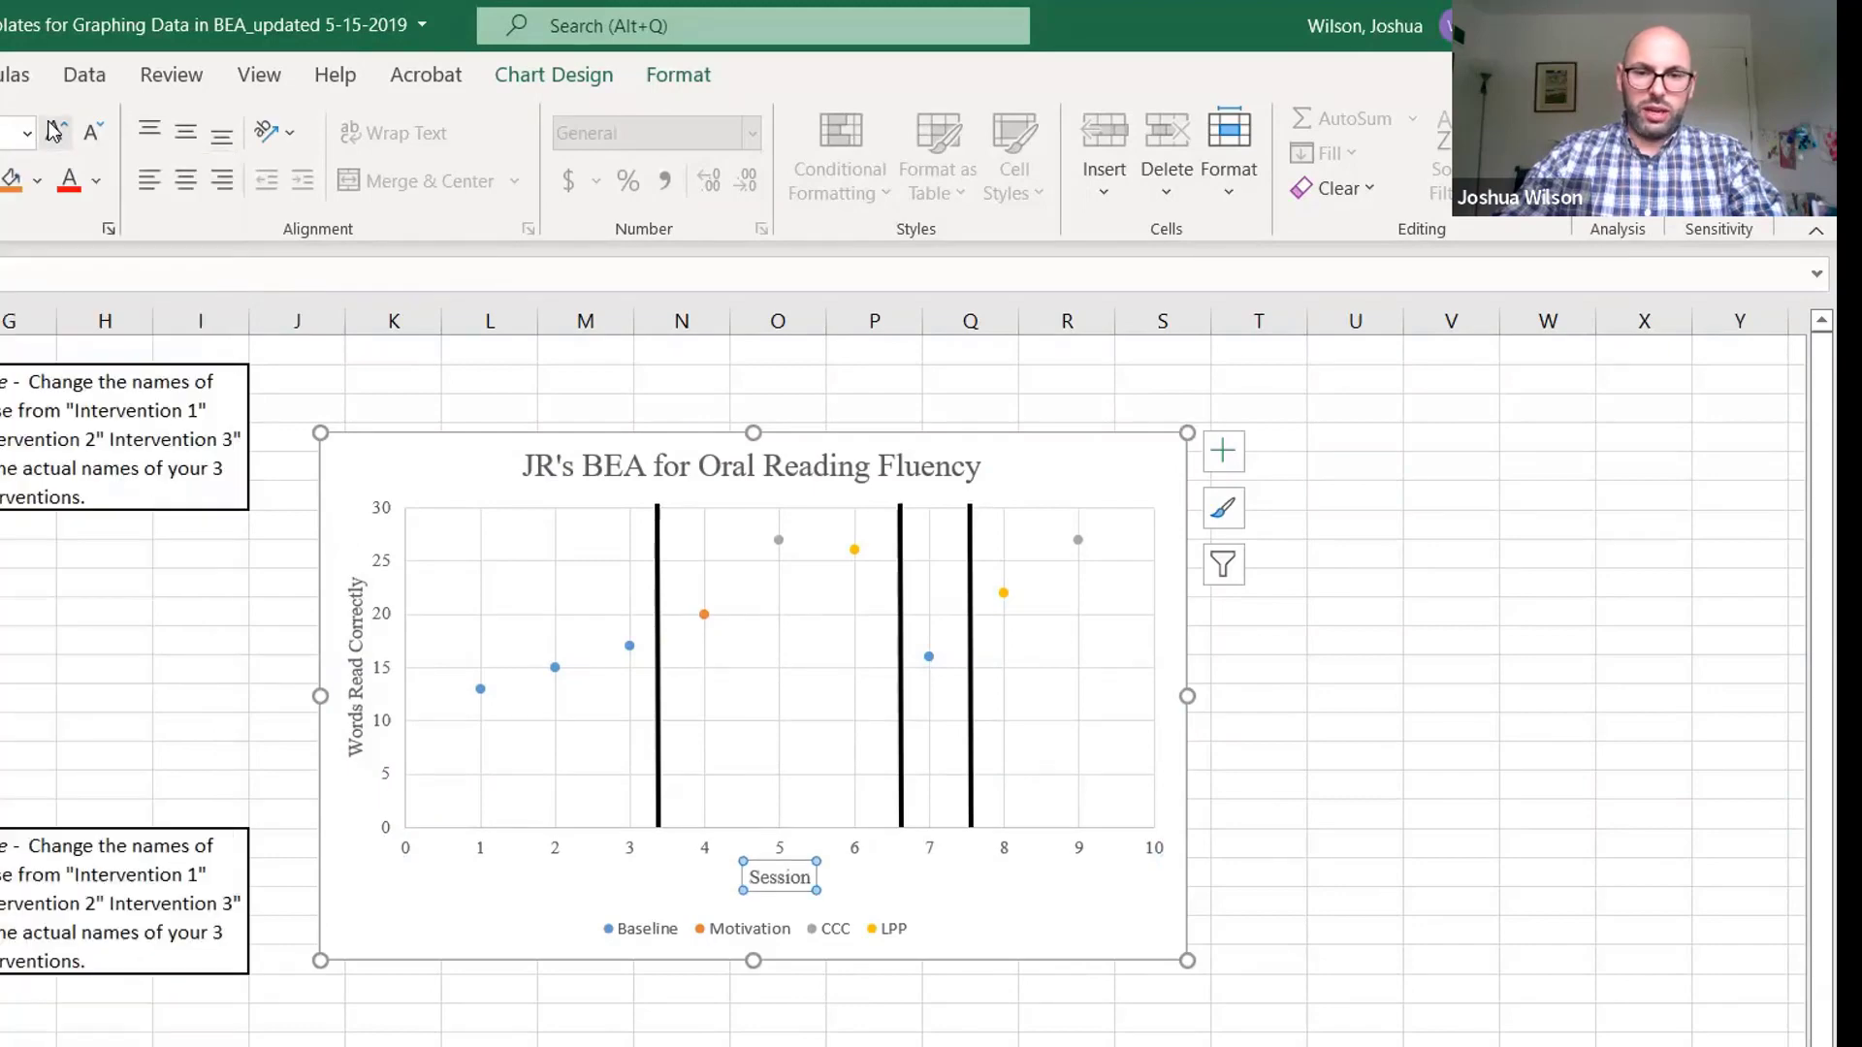
{"action": "left_click", "coordinate": [53, 130]}
{"action": "left_click", "coordinate": [54, 131]}
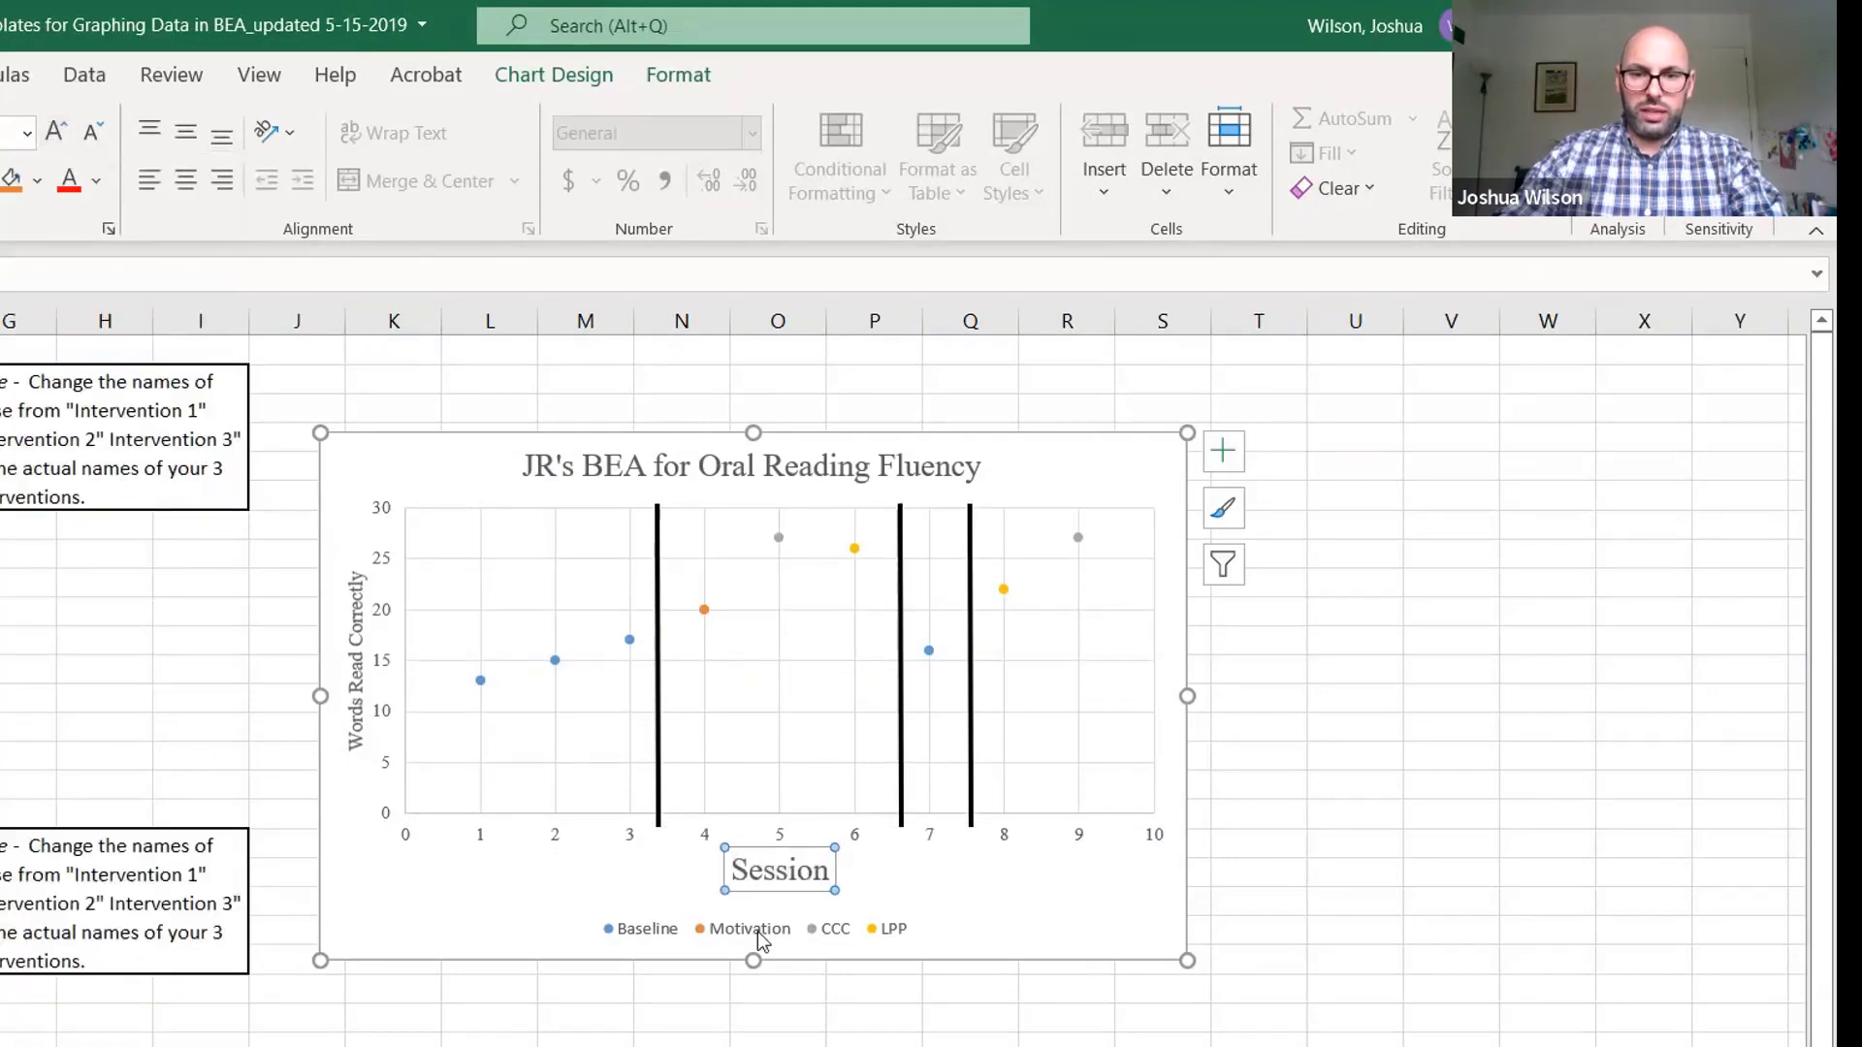
Change the legend's font to Times New Roman, enlarge its text by three size steps, and deselect the chart
{"action": "key", "text": "Down"}
{"action": "key", "text": "alt+Down"}
{"action": "key", "text": "Down"}
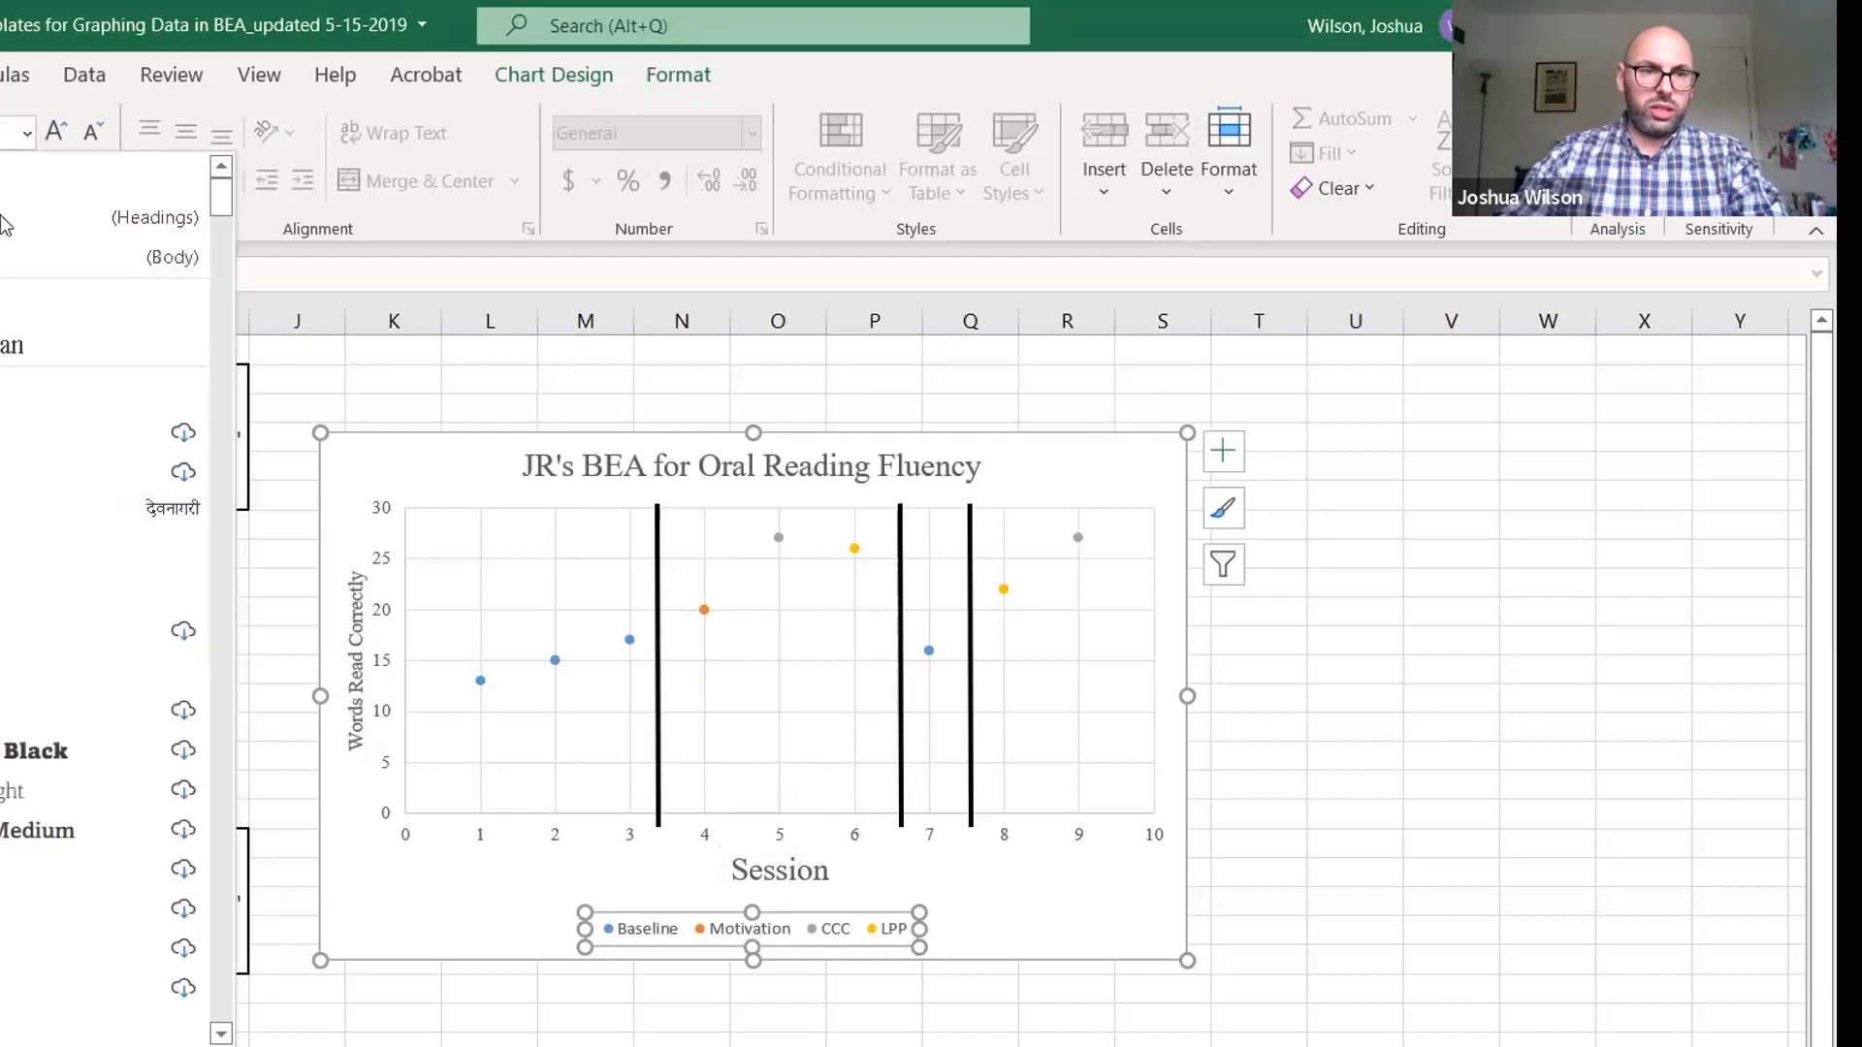
{"action": "key", "text": "Return"}
{"action": "left_click", "coordinate": [54, 131]}
{"action": "left_click", "coordinate": [54, 131]}
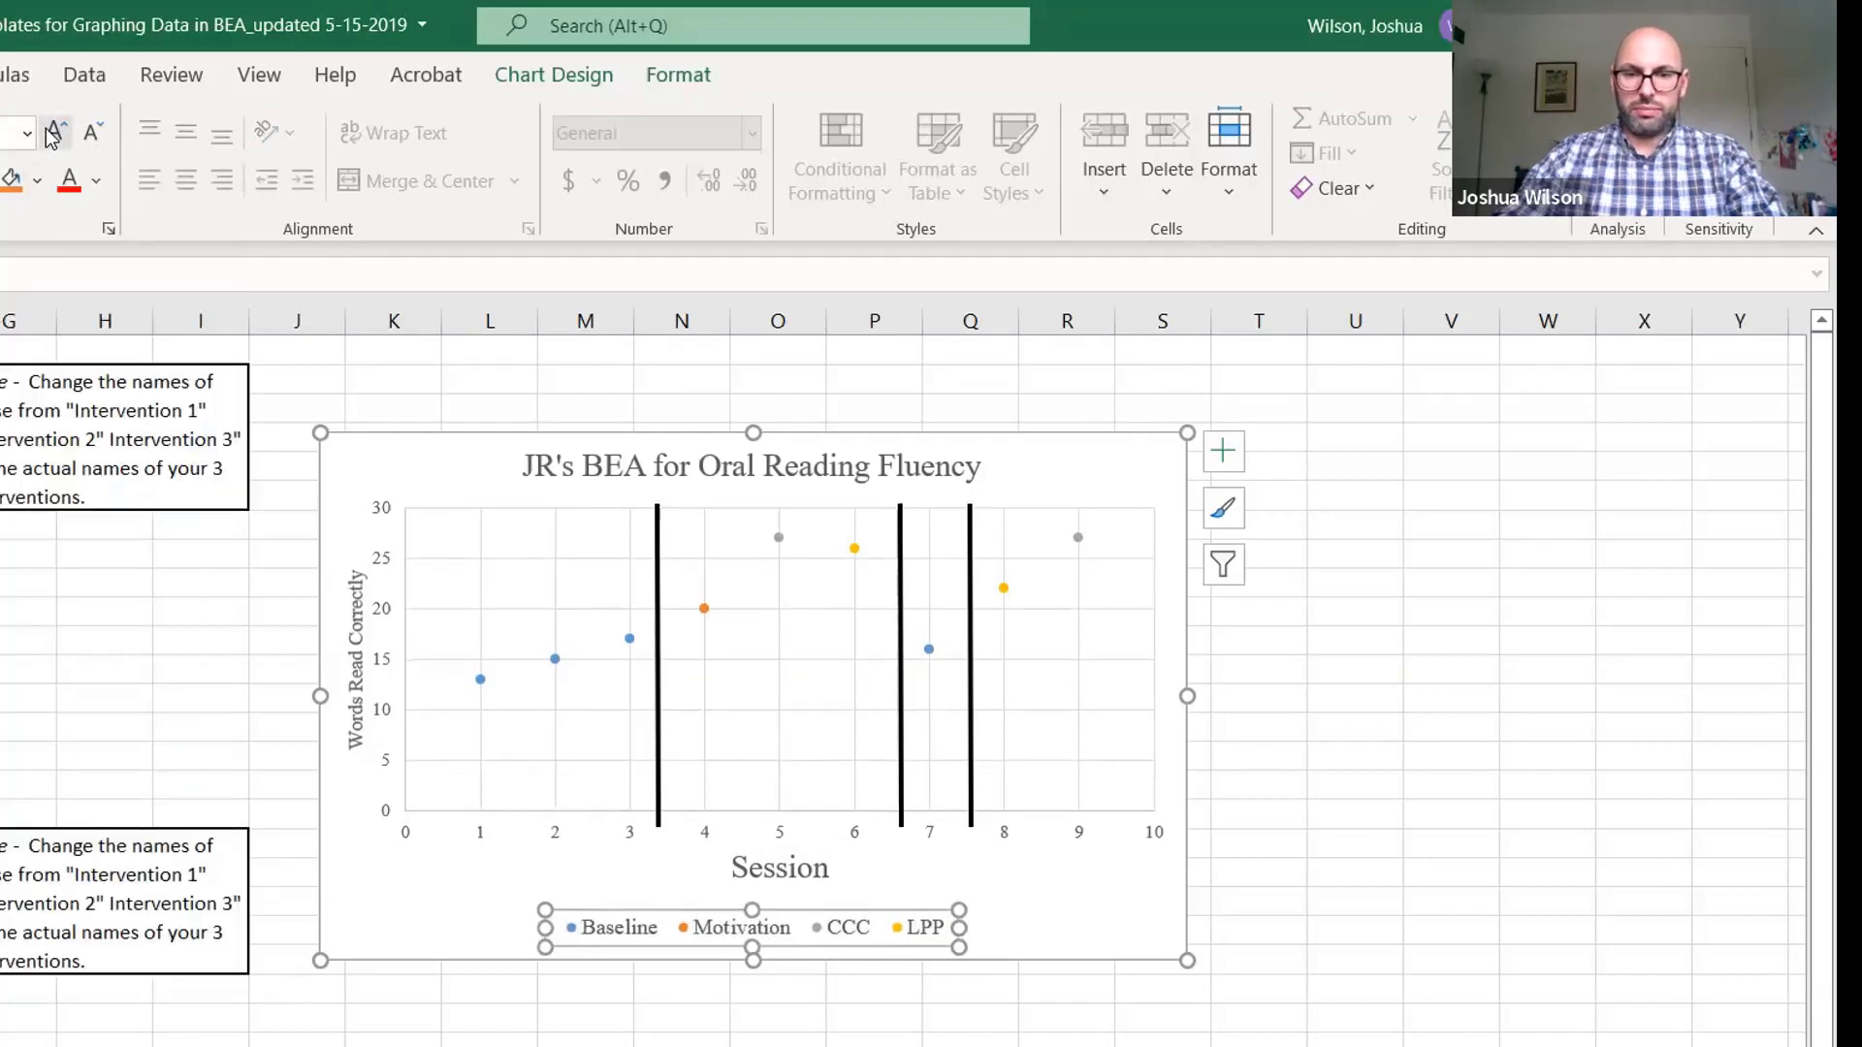
{"action": "left_click", "coordinate": [53, 131]}
{"action": "left_click", "coordinate": [1592, 886]}
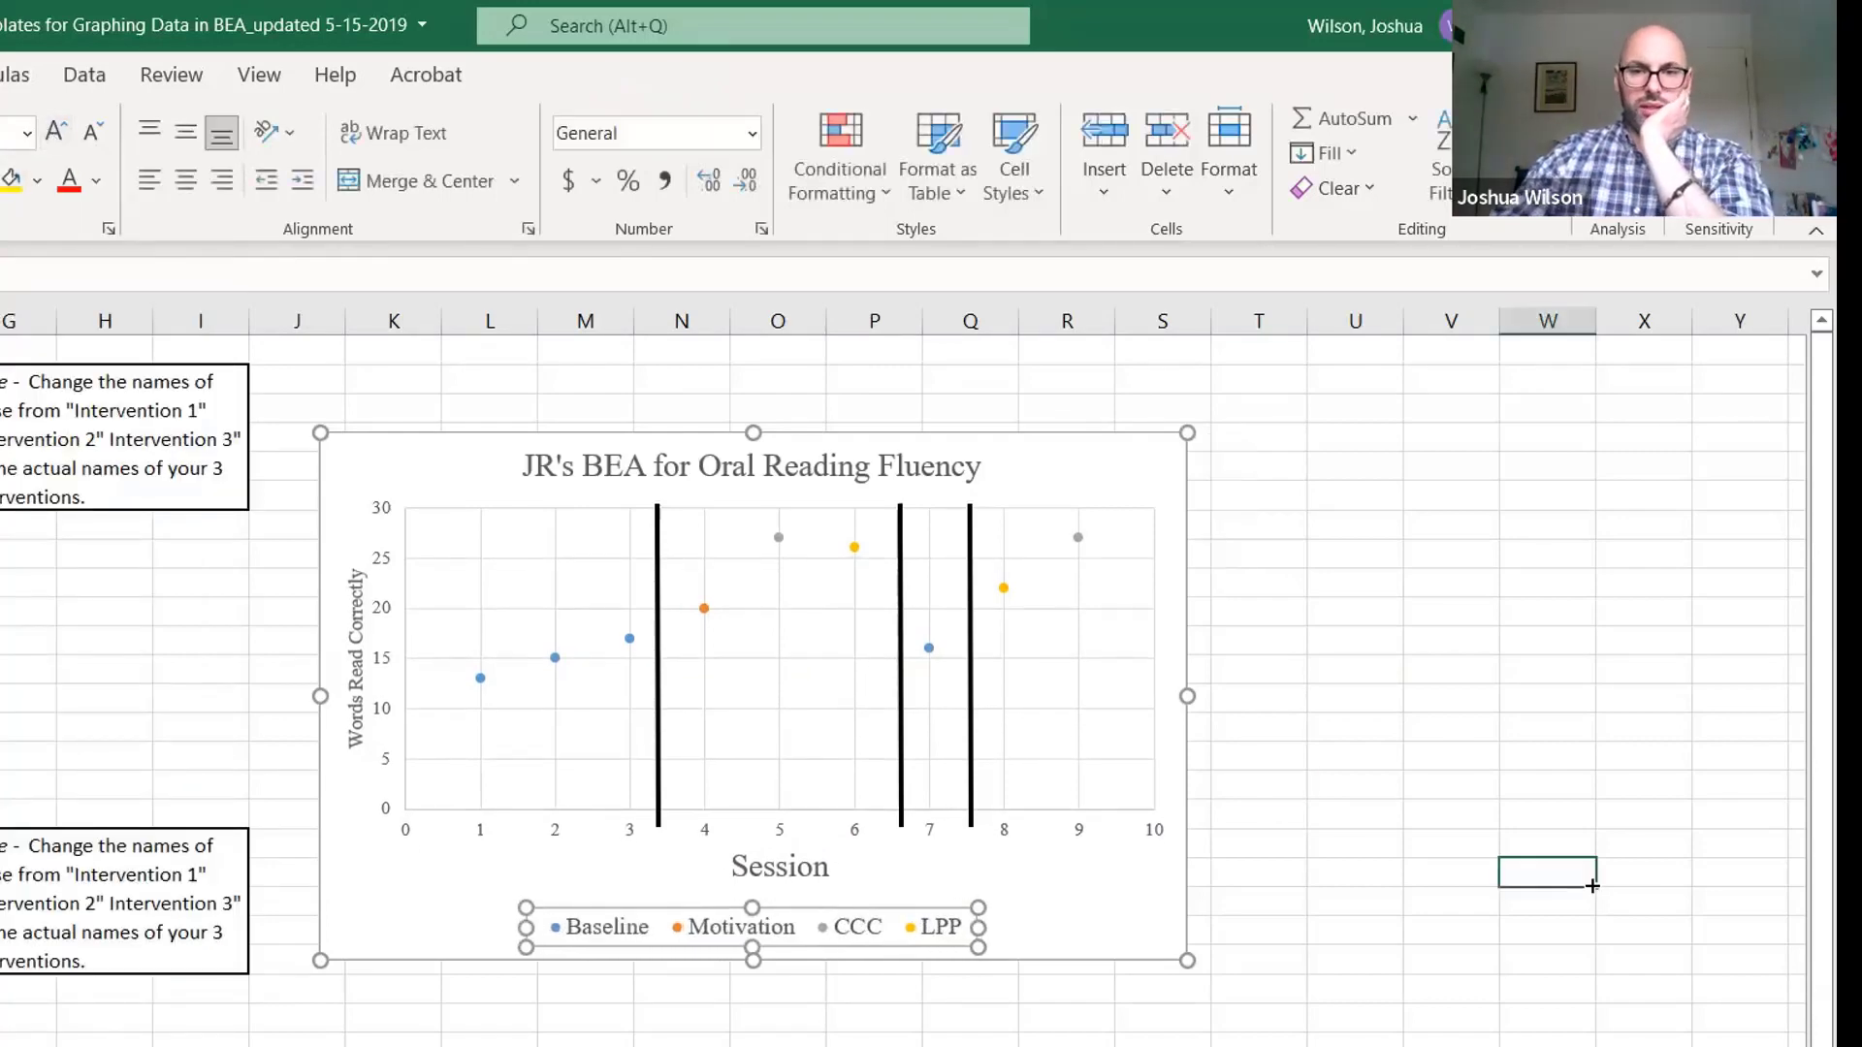